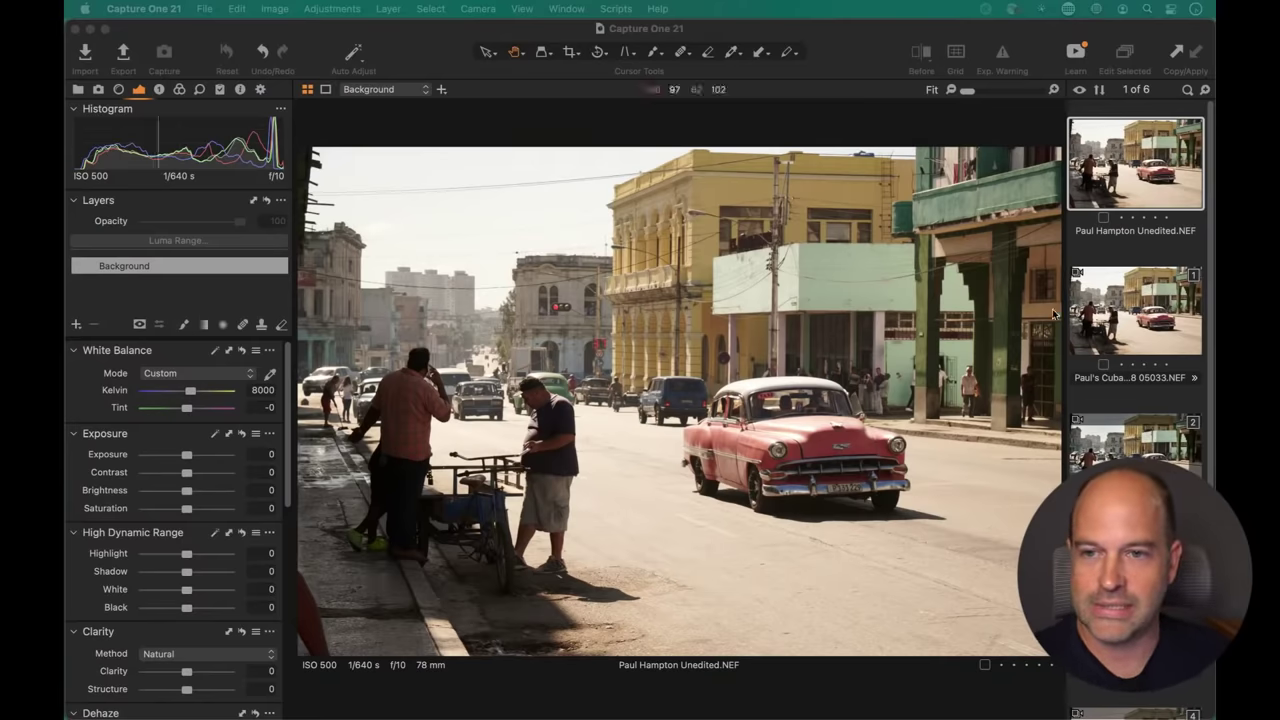
Select variant 2 and show variants 2–5 of the Cuba photo side by side in a grid.
left_click(1141, 340)
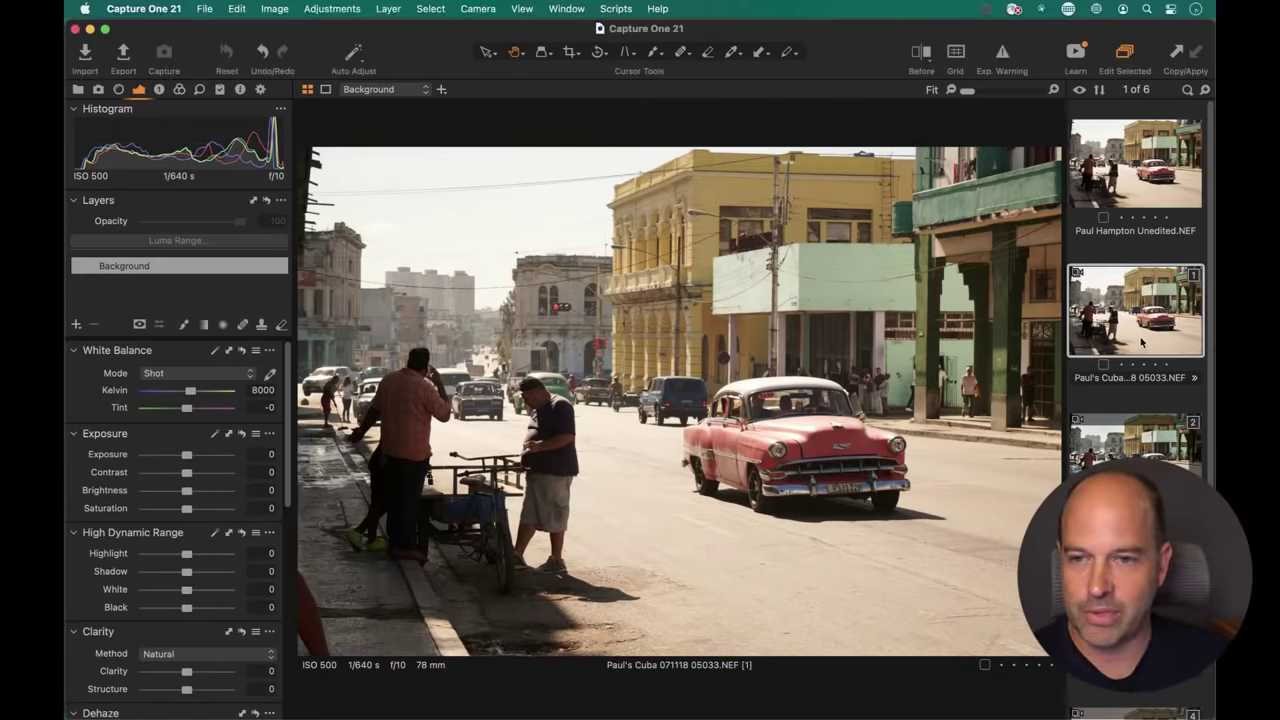
scroll(1141, 340, "down", 3)
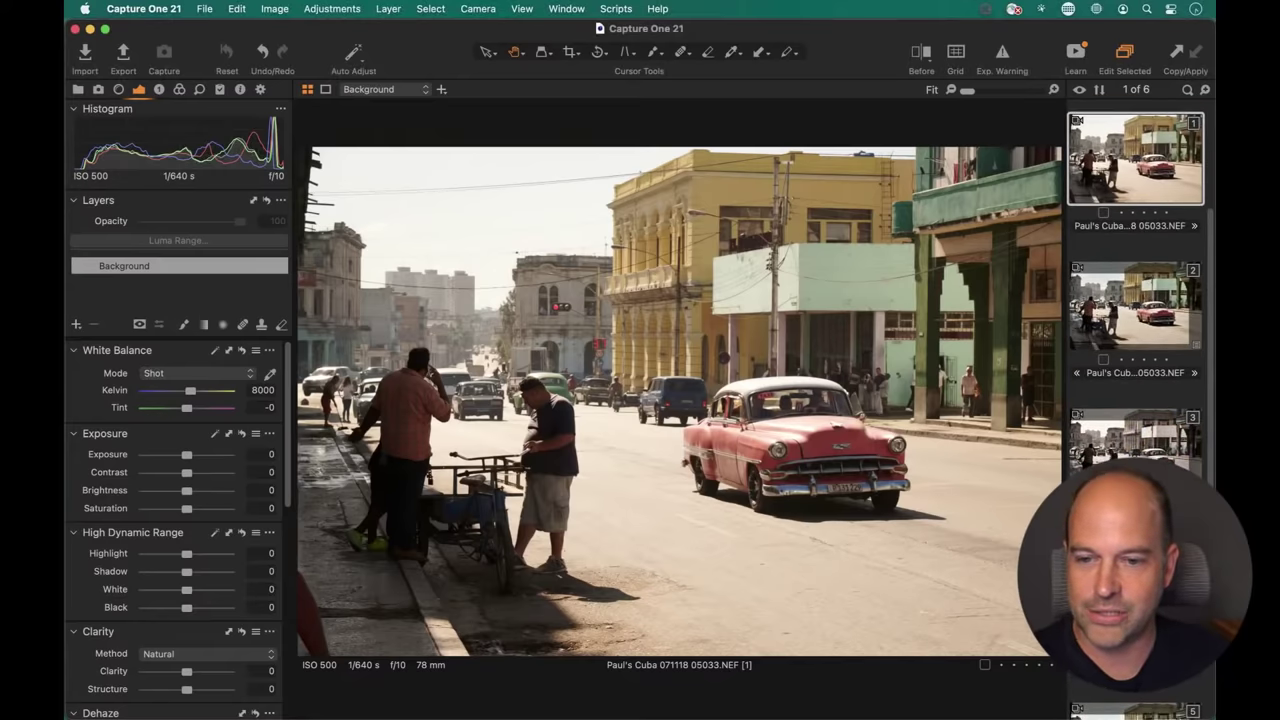
left_click(1158, 302)
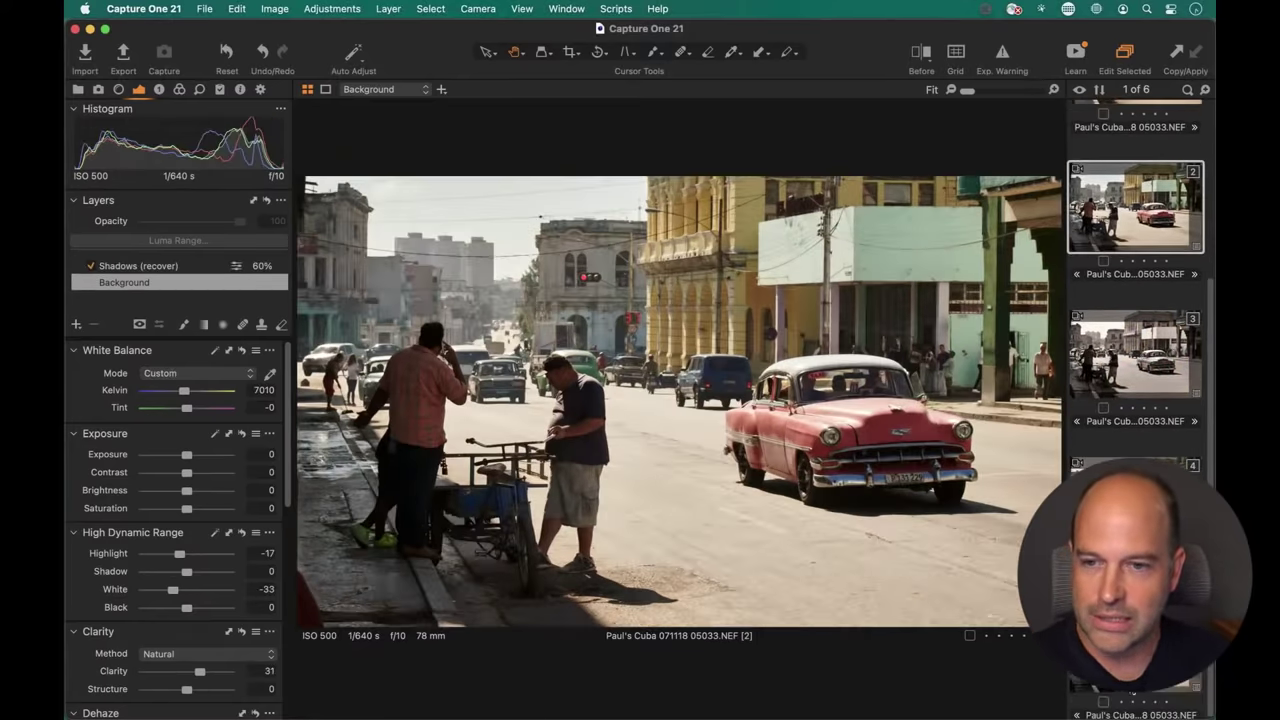
key("super+a")
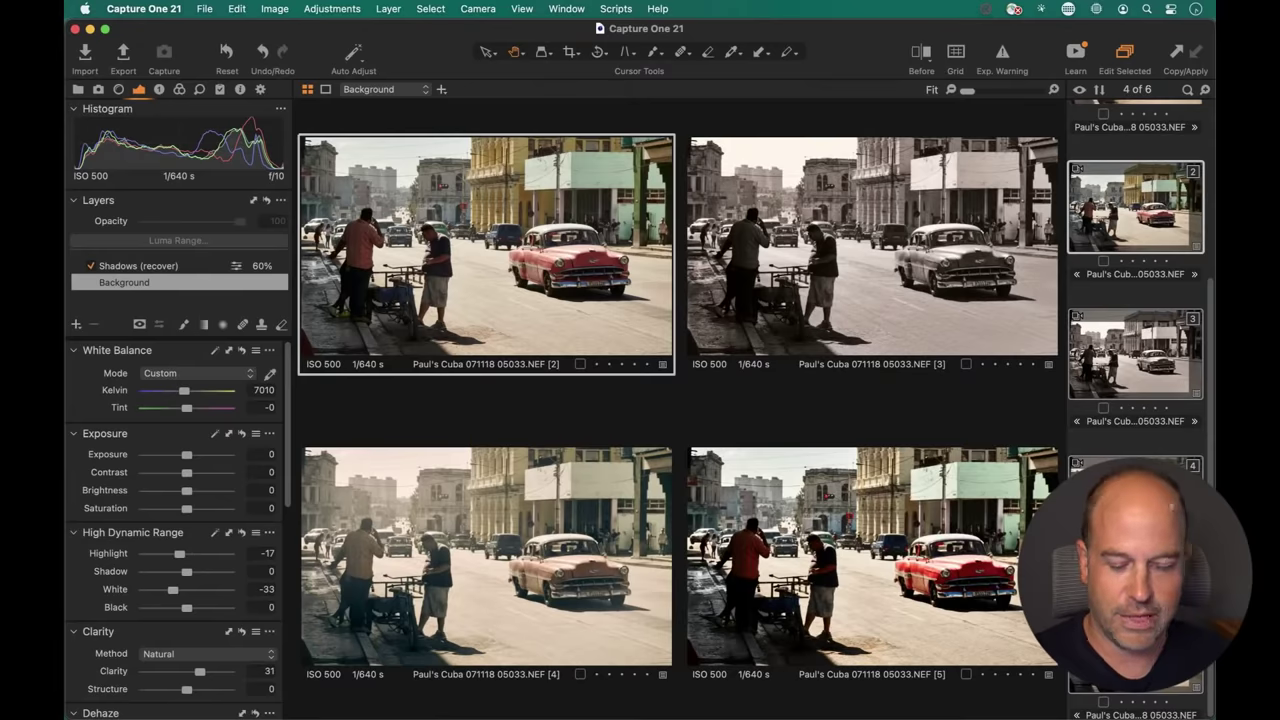
Hide the browser and compare the settings and layers of variants 3, 4, 5 and 2.
key("super+b")
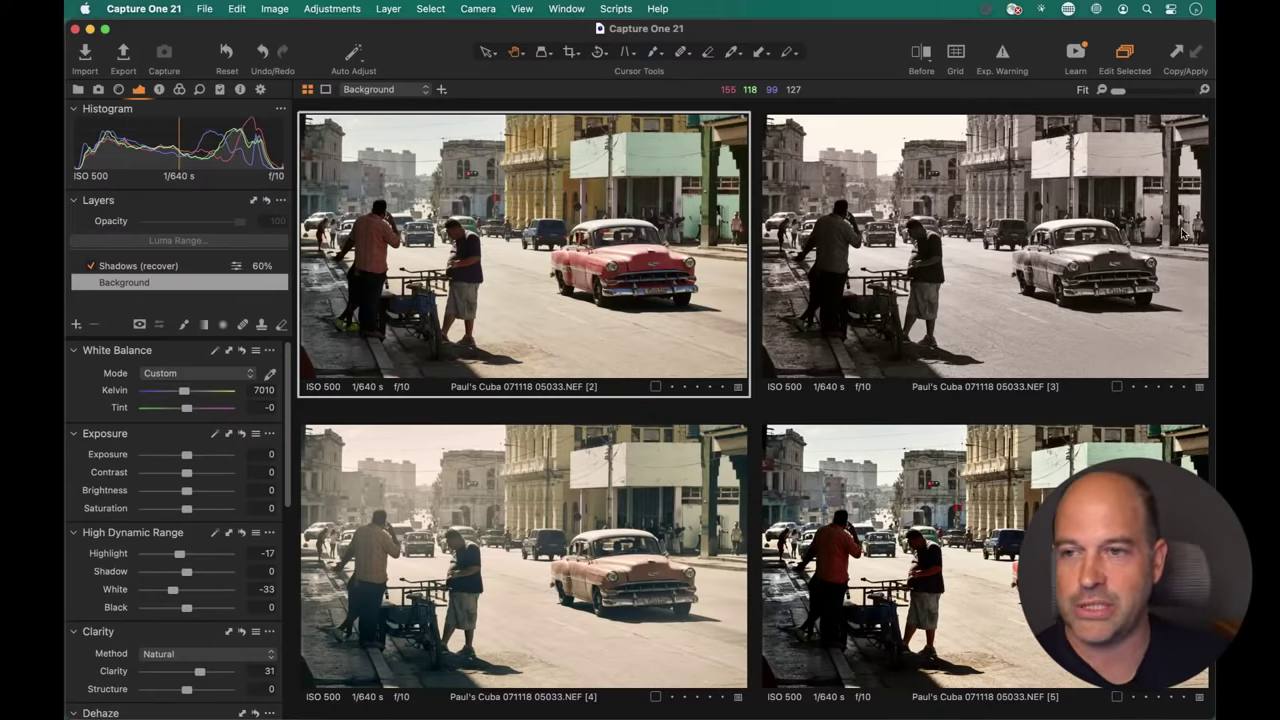
left_click(963, 263)
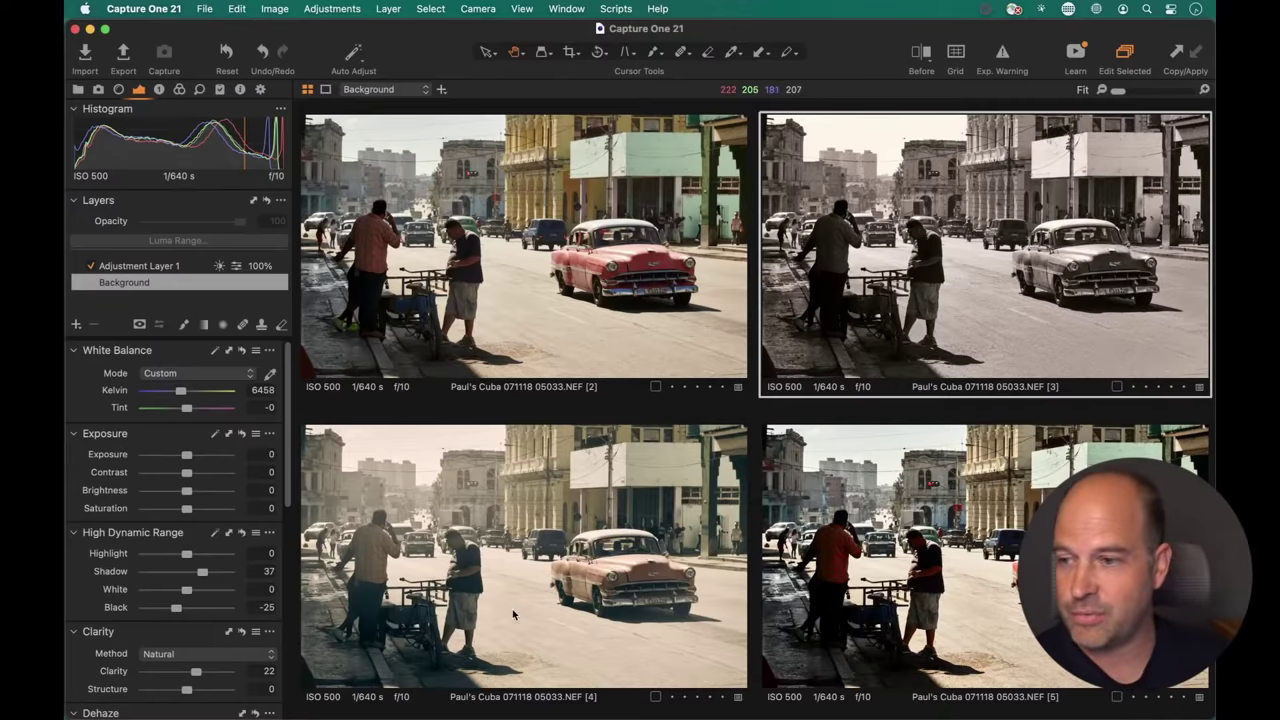
left_click(597, 590)
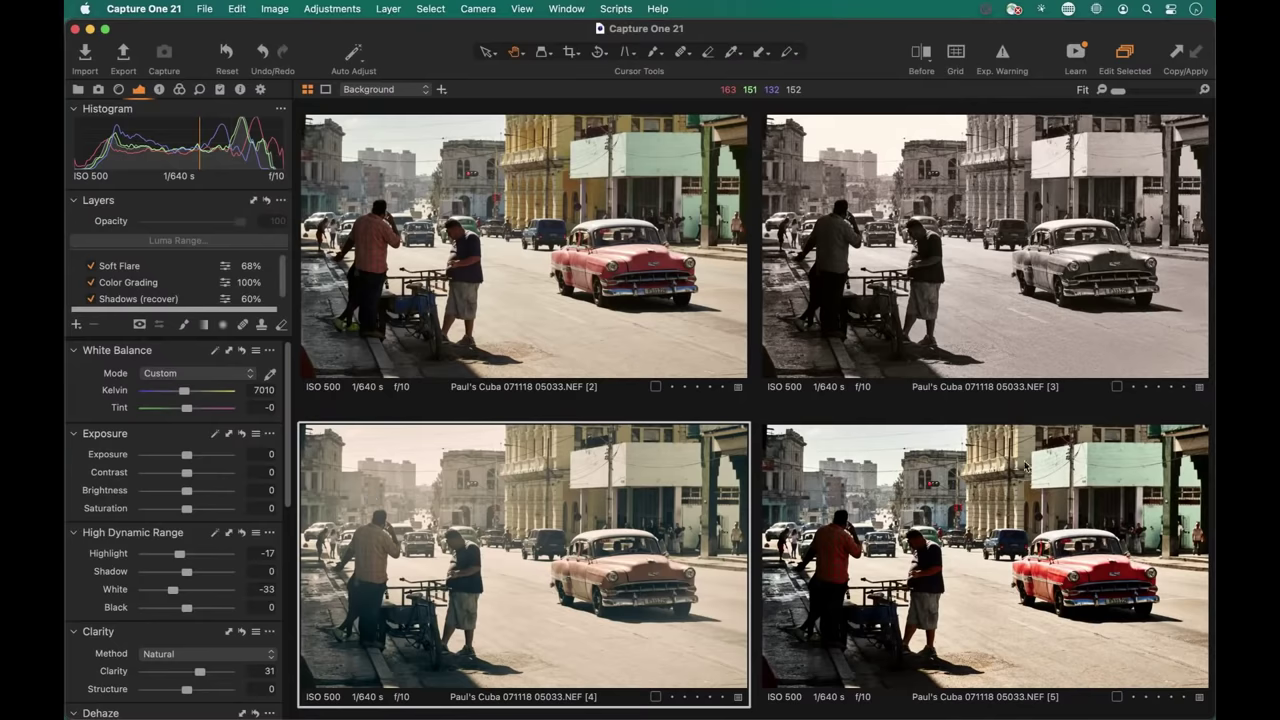
left_click(986, 562)
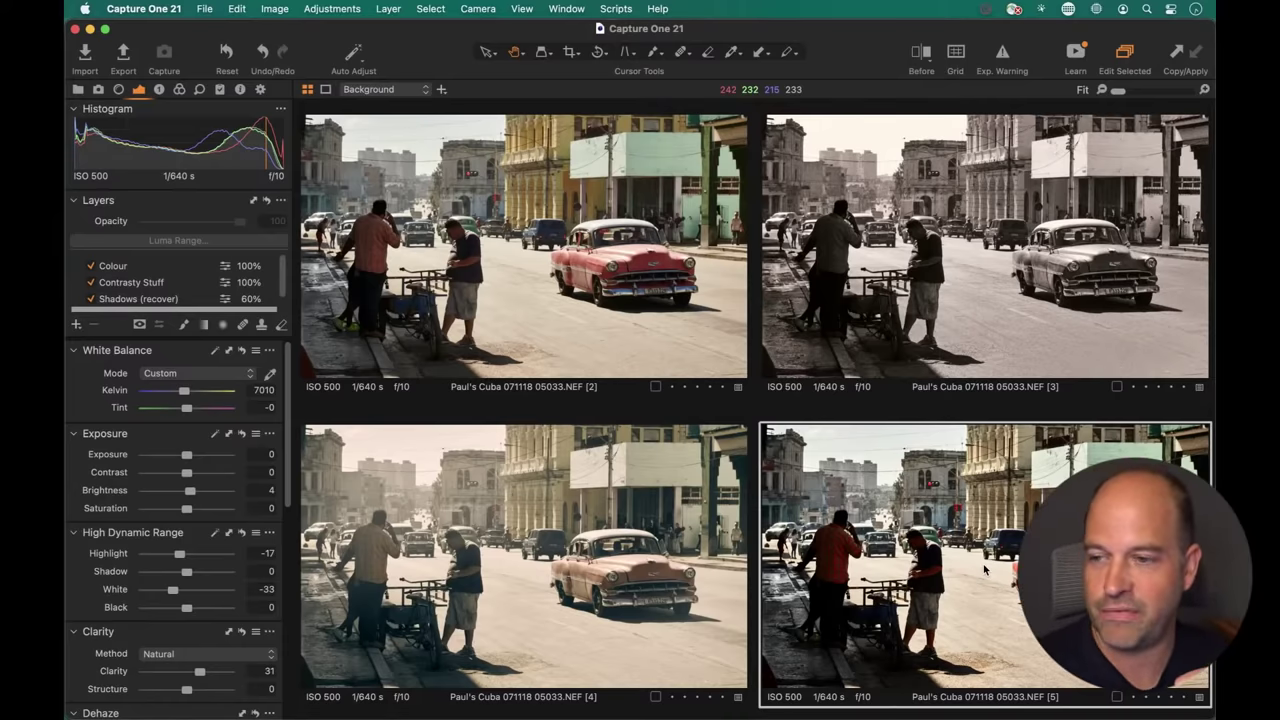
left_click(558, 526)
mouse_move(569, 338)
left_mouse_down()
mouse_move(563, 318)
mouse_move(570, 340)
left_mouse_up()
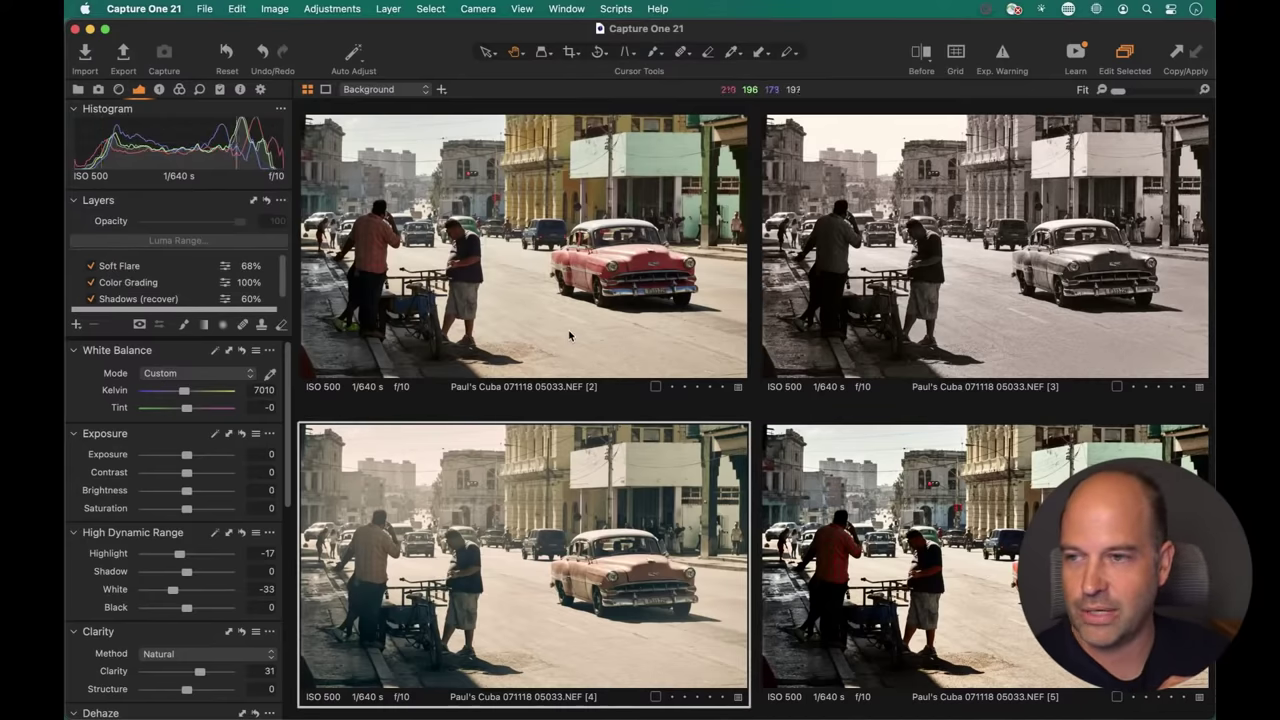
left_click(575, 362)
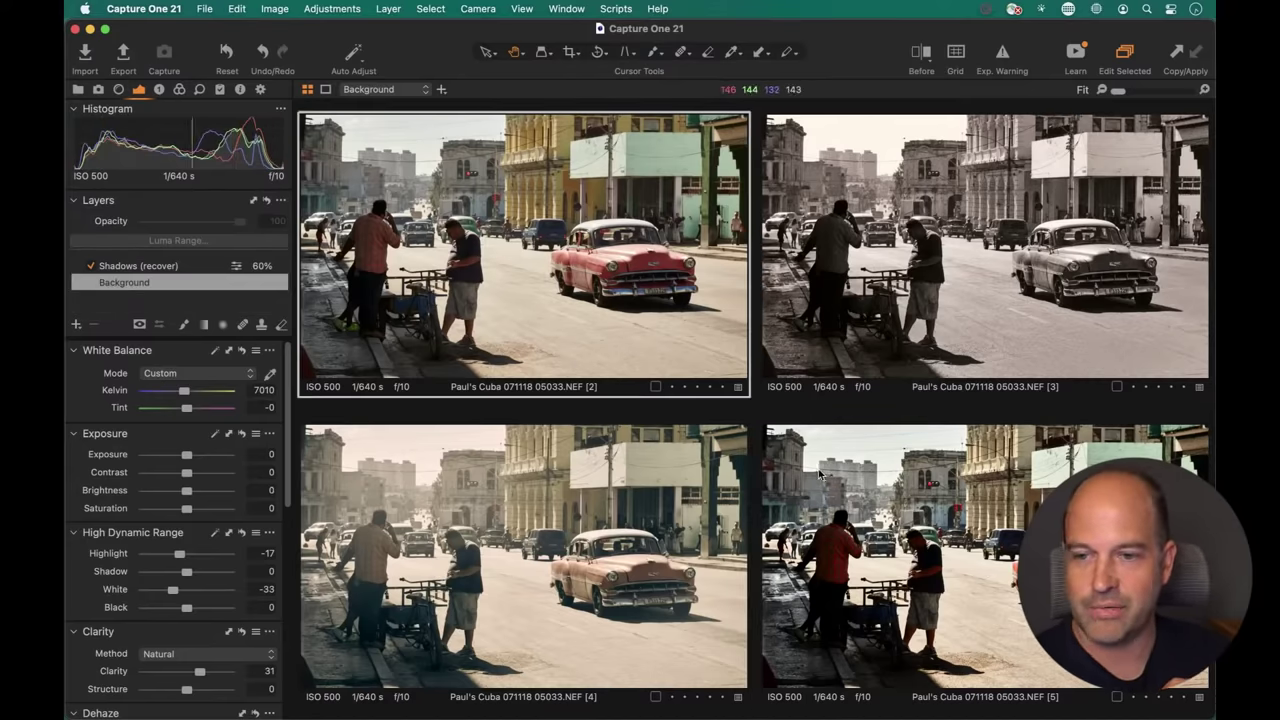
left_click(868, 506)
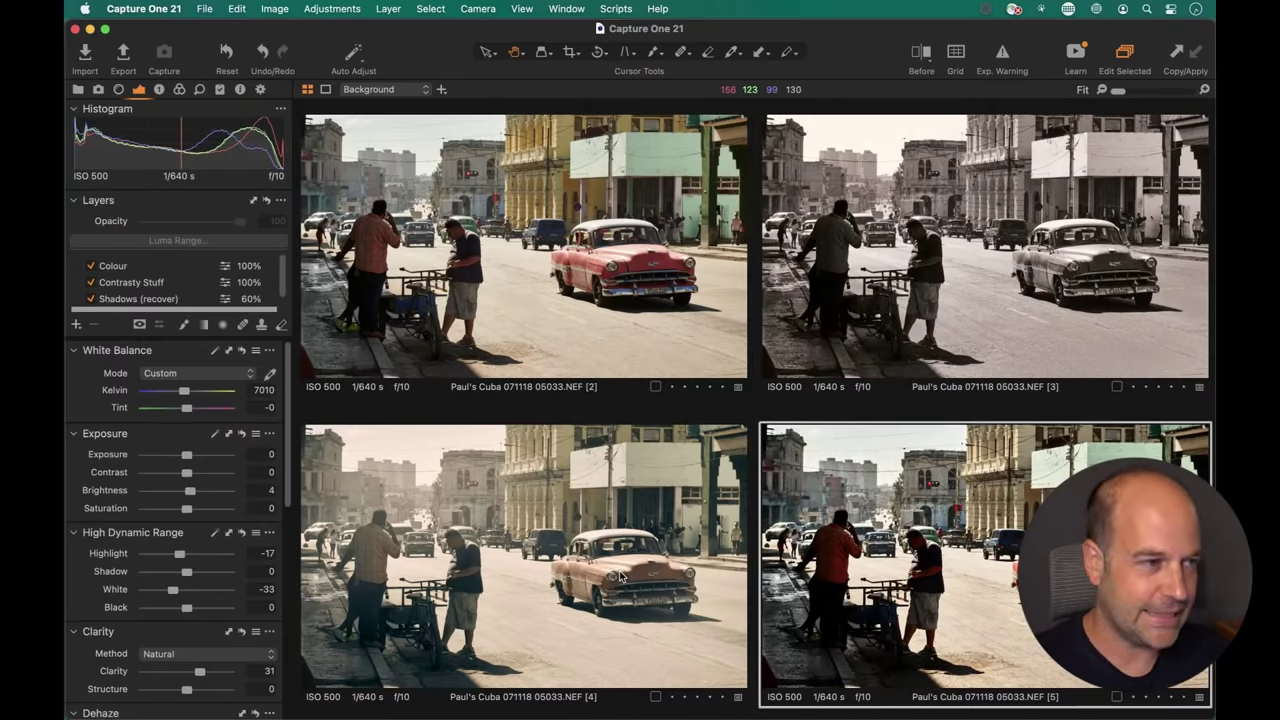
Bring back the browser thumbnails and view the unedited variant 1 on its own.
key("super+shift+b")
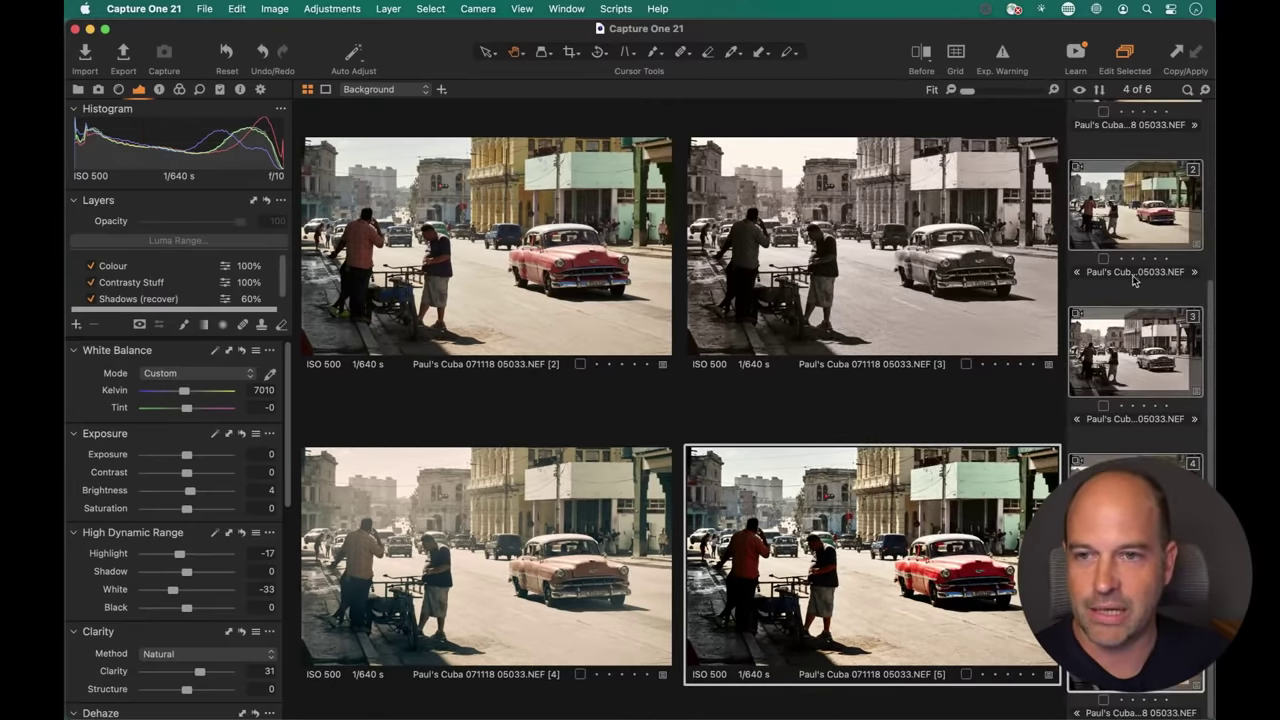
scroll(1135, 285, "up", 3)
scroll(1147, 316, "up", 1)
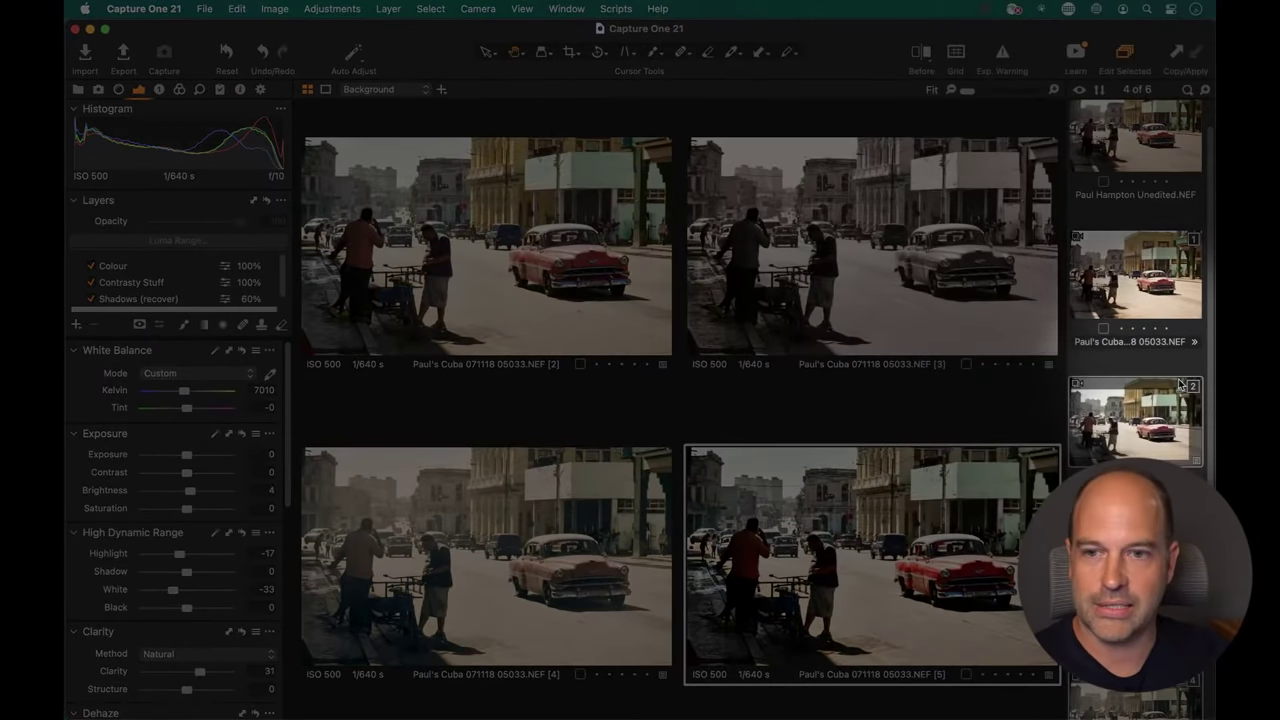
scroll(1165, 400, "down", 3)
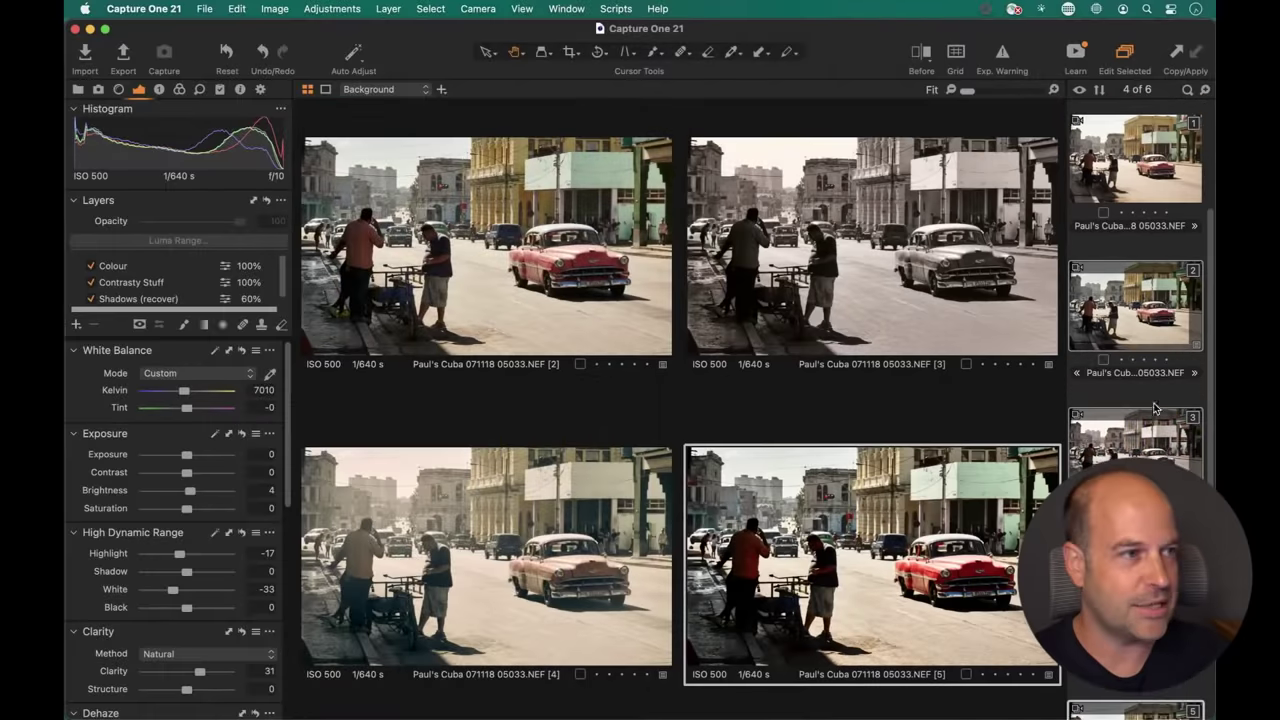
scroll(1140, 295, "up", 3)
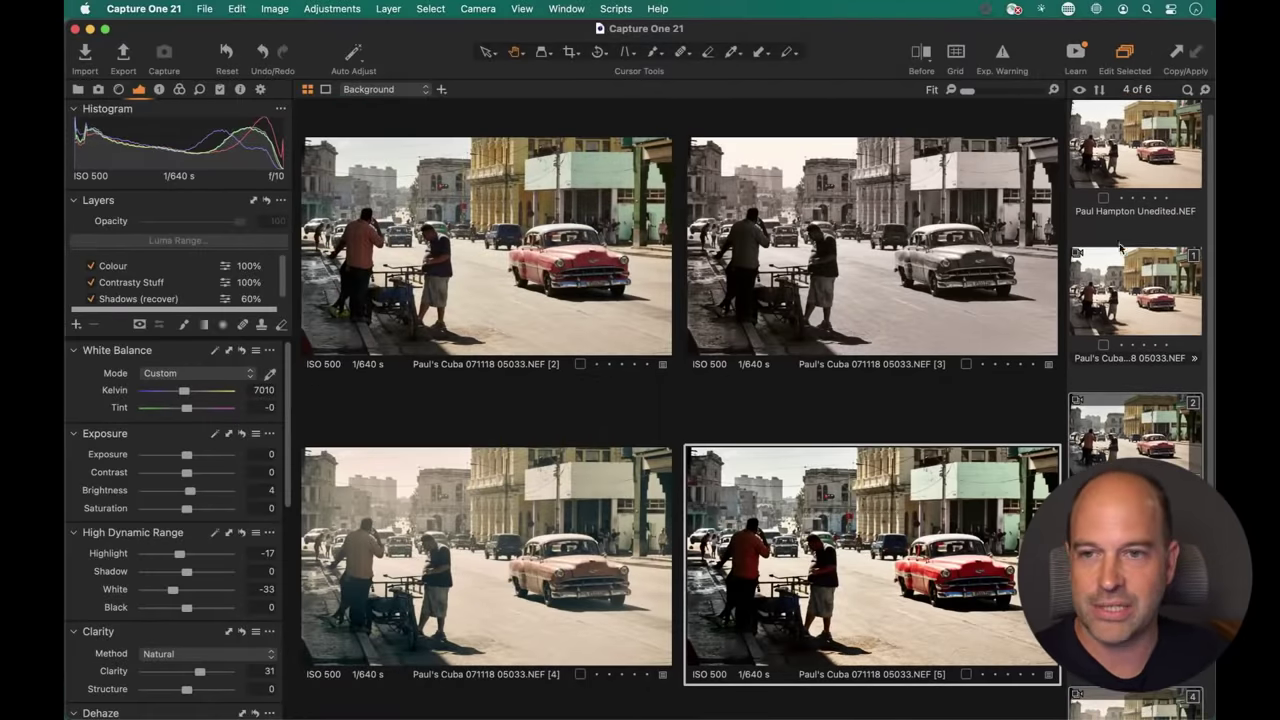
left_click(1086, 266)
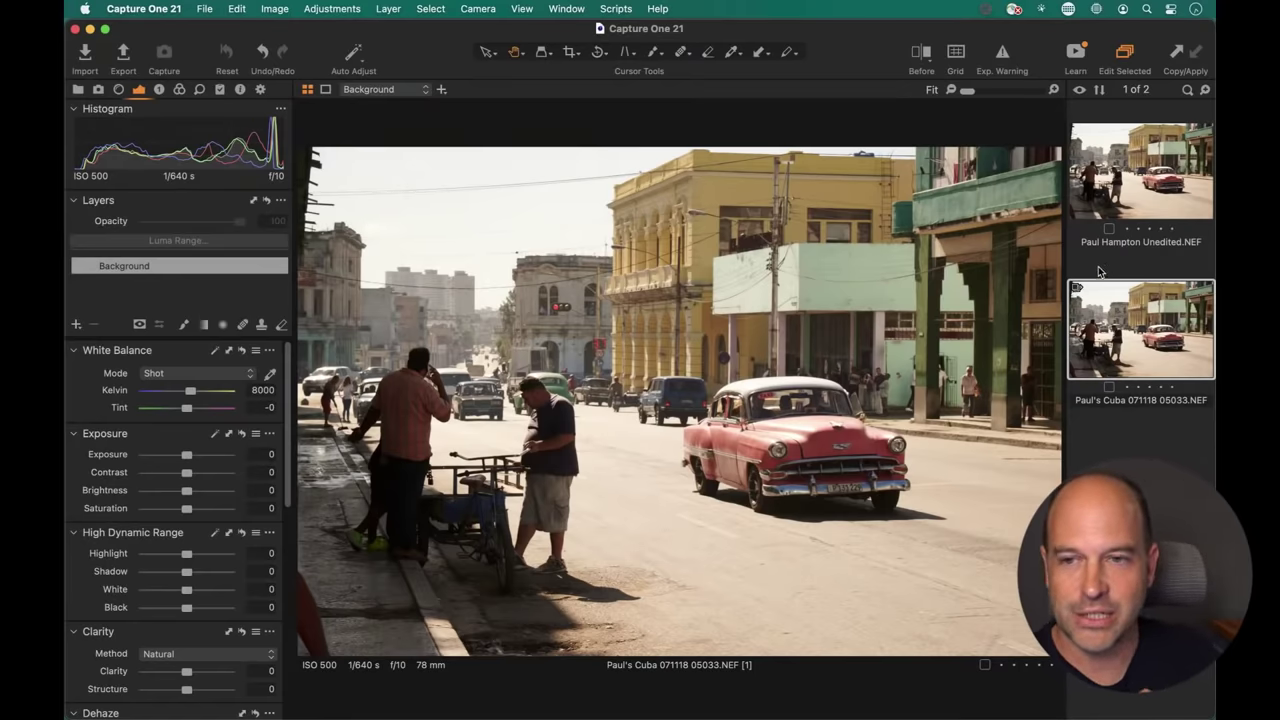
left_click(1137, 198)
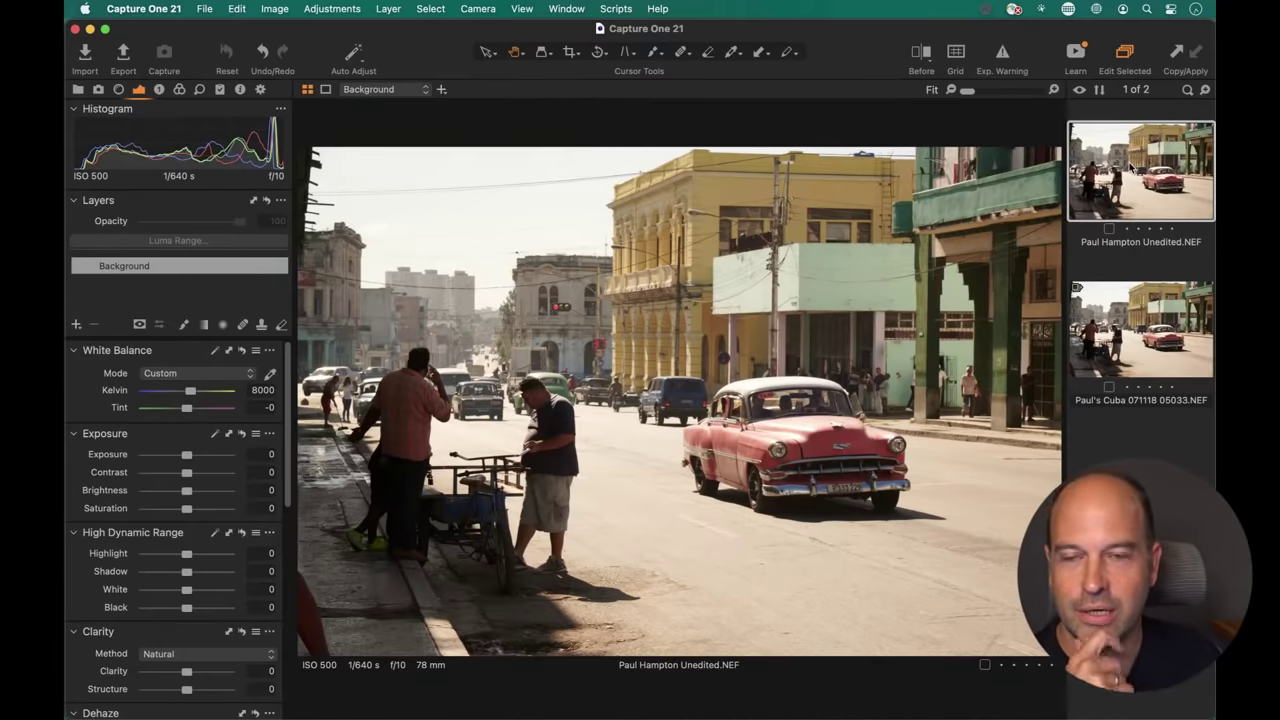
left_click(1078, 287)
scroll(1120, 309, "down", 2)
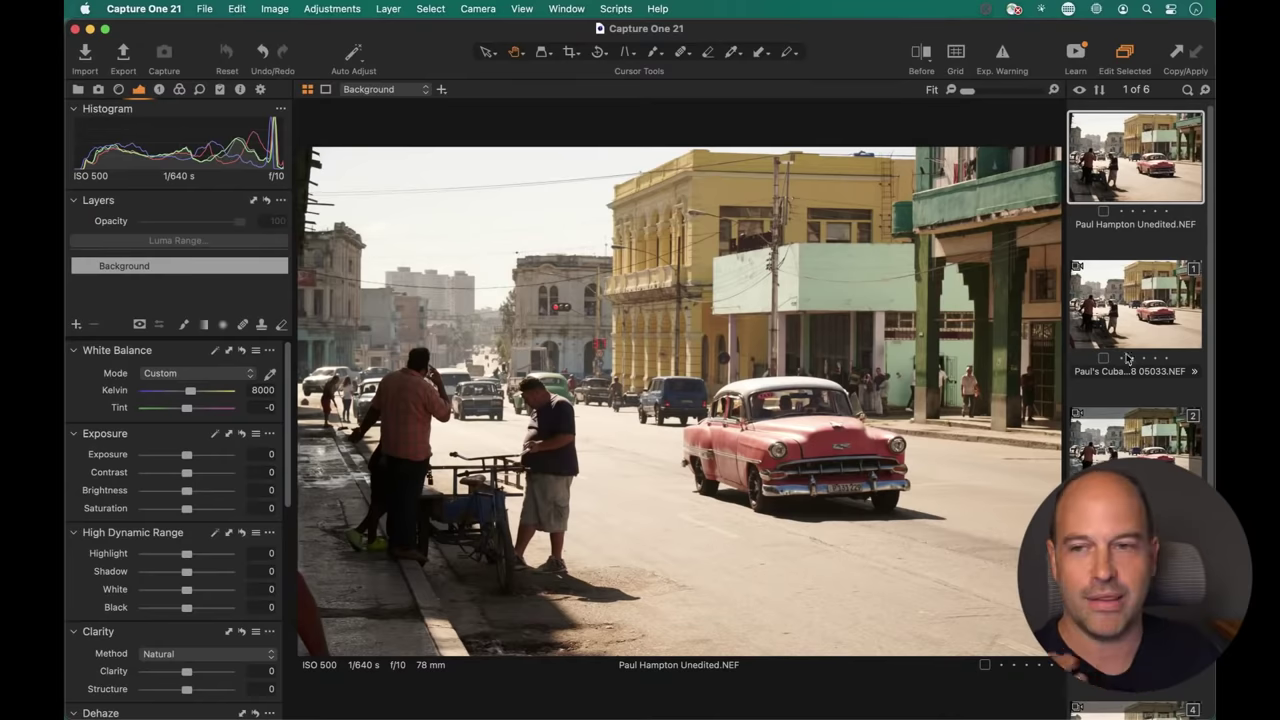
left_click(1076, 268)
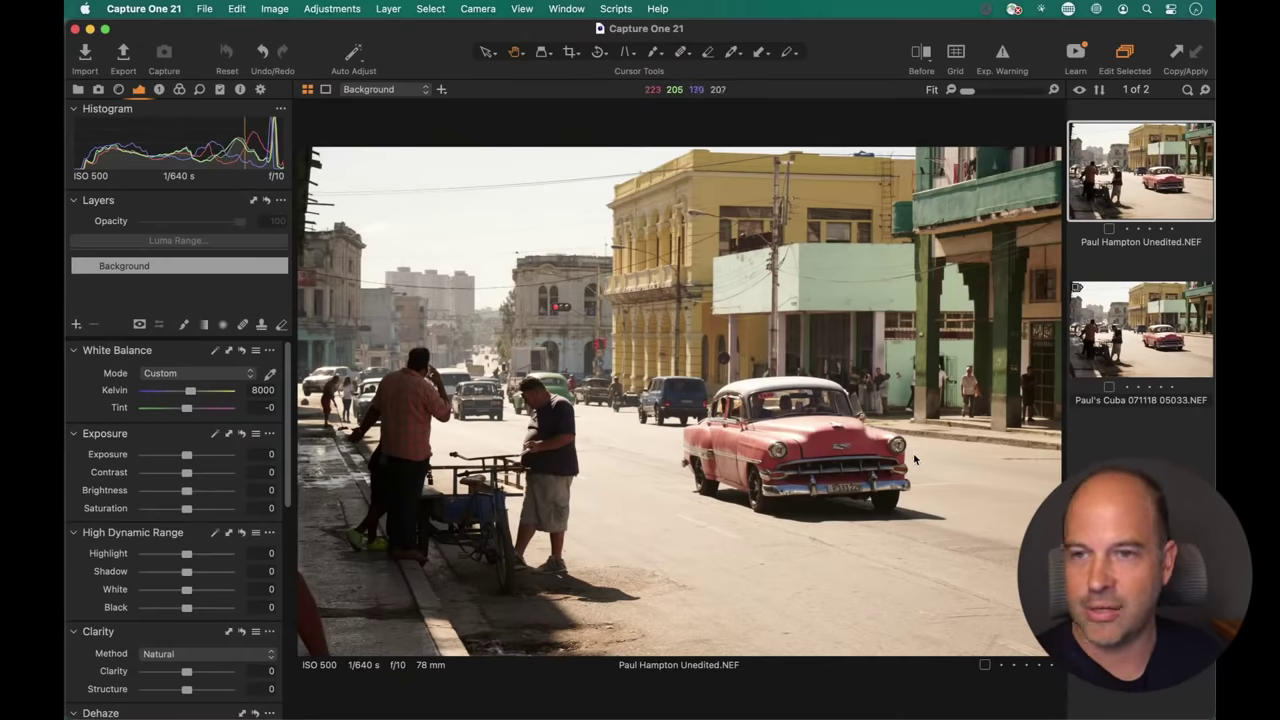
left_click(275, 9)
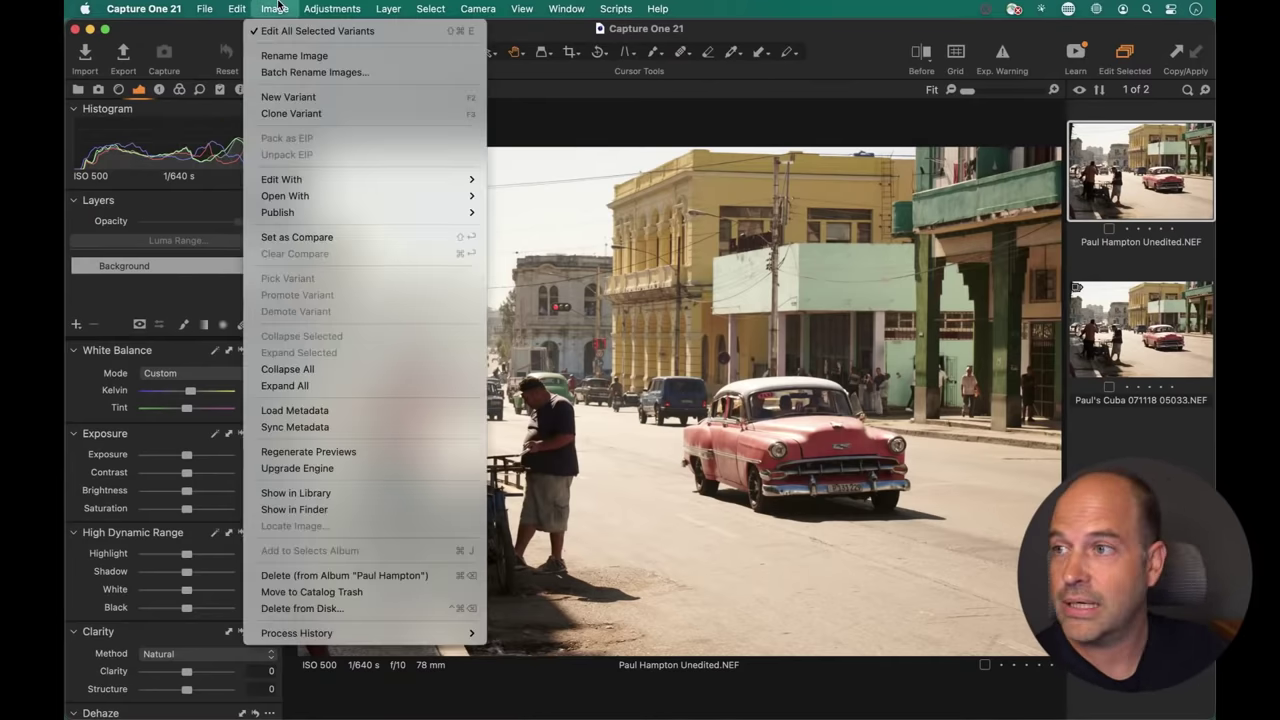
left_click(400, 99)
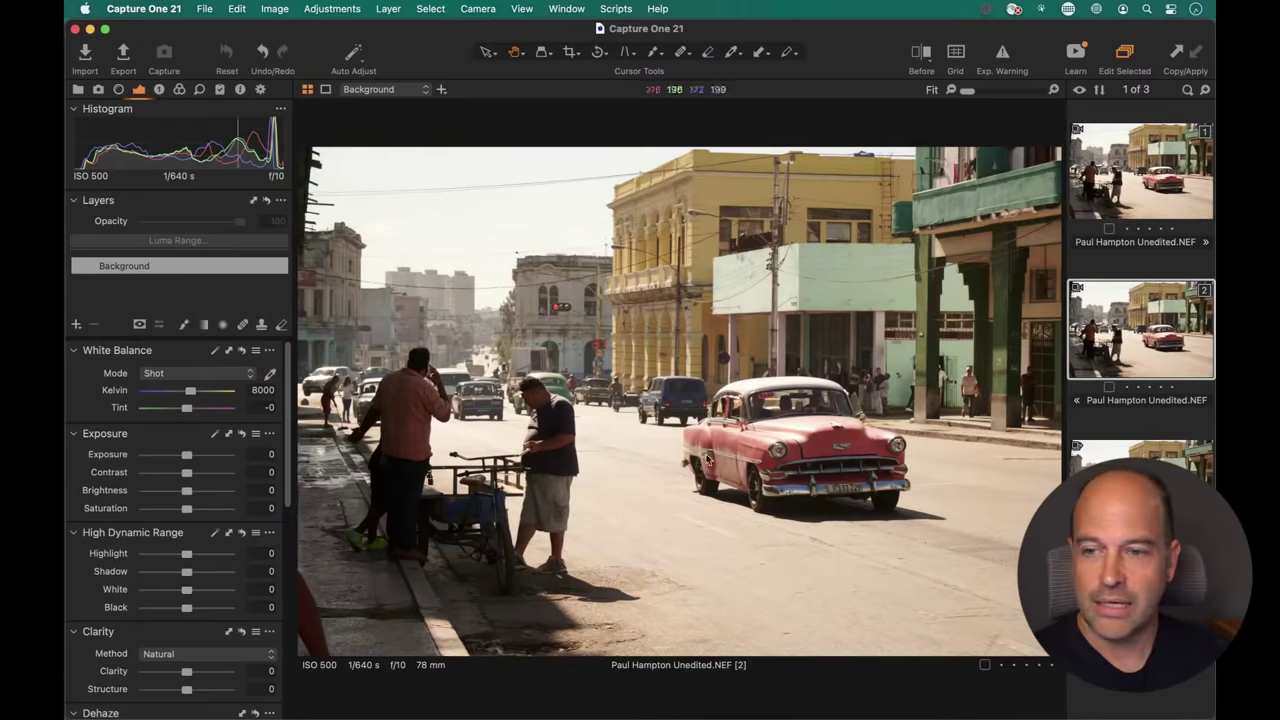
key("super+b")
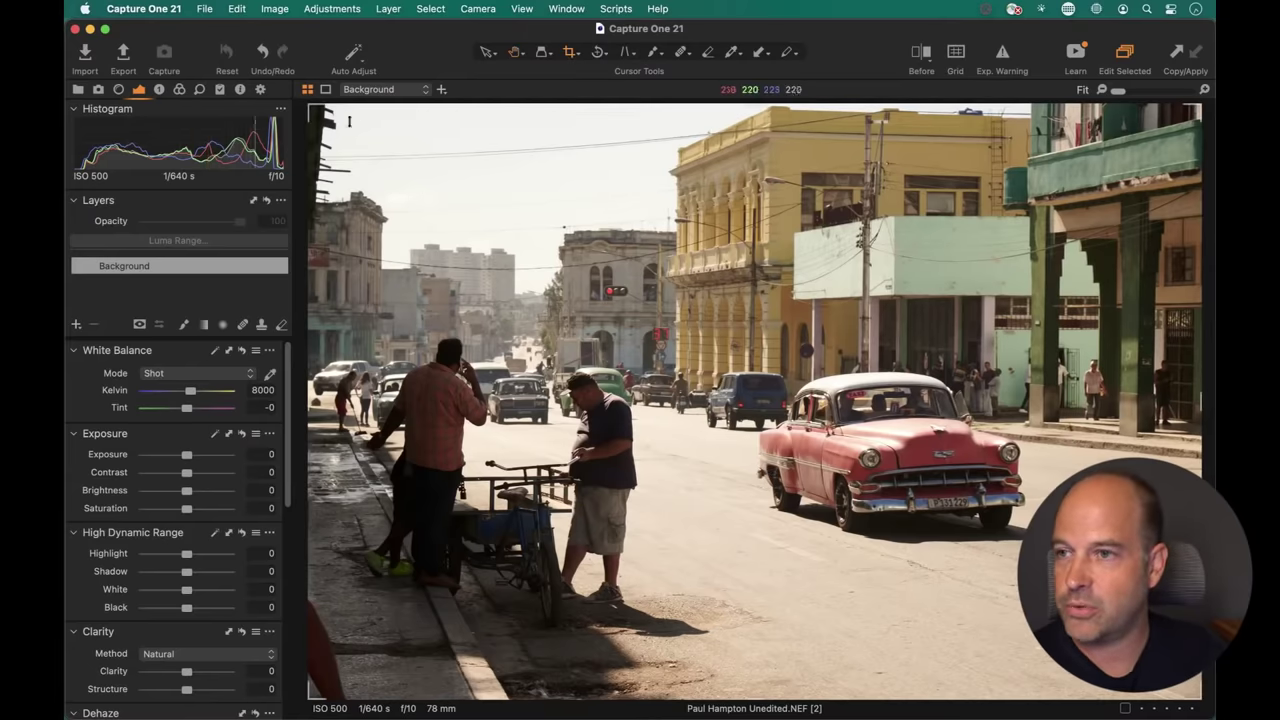
Crop in the top, bottom and right edges around the street and red car, then raise the bottom further.
mouse_move(714, 106)
left_mouse_down()
mouse_move(719, 153)
mouse_move(712, 112)
left_mouse_up()
left_click_drag(753, 697, 753, 650)
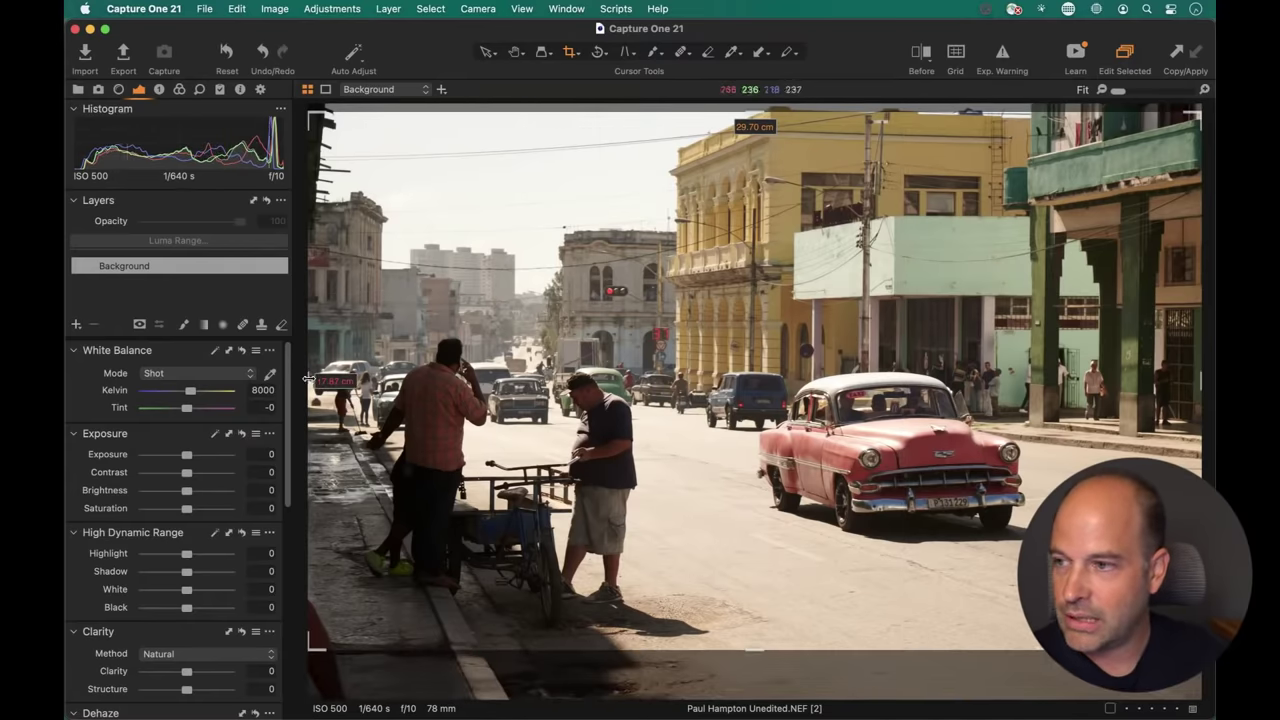
left_click_drag(606, 382, 609, 380)
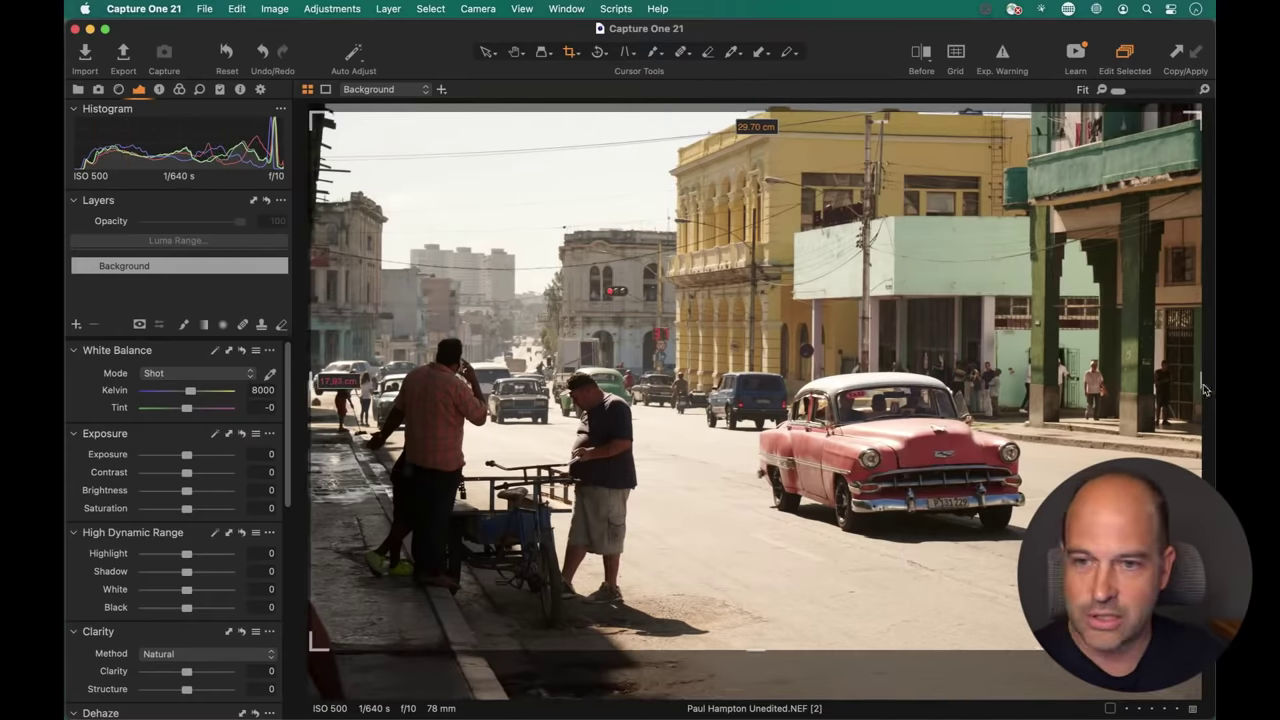
left_click_drag(1202, 388, 1115, 378)
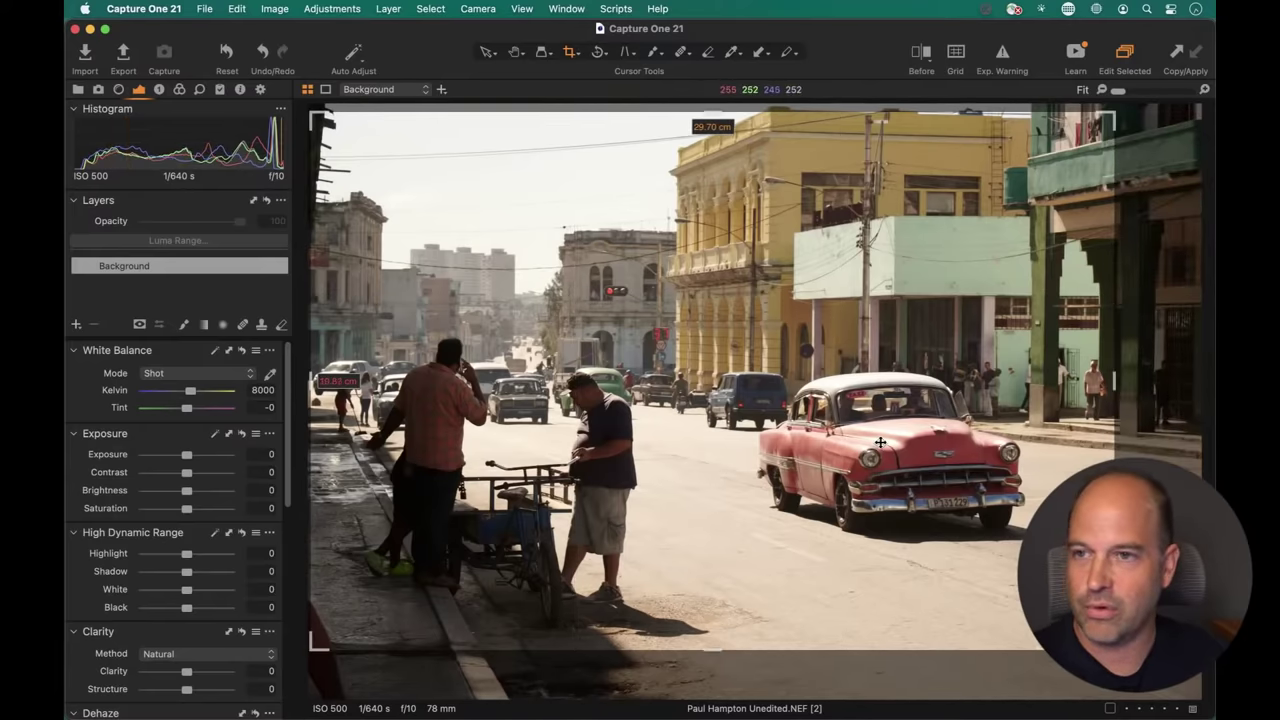
left_click_drag(714, 113, 740, 106)
key("h")
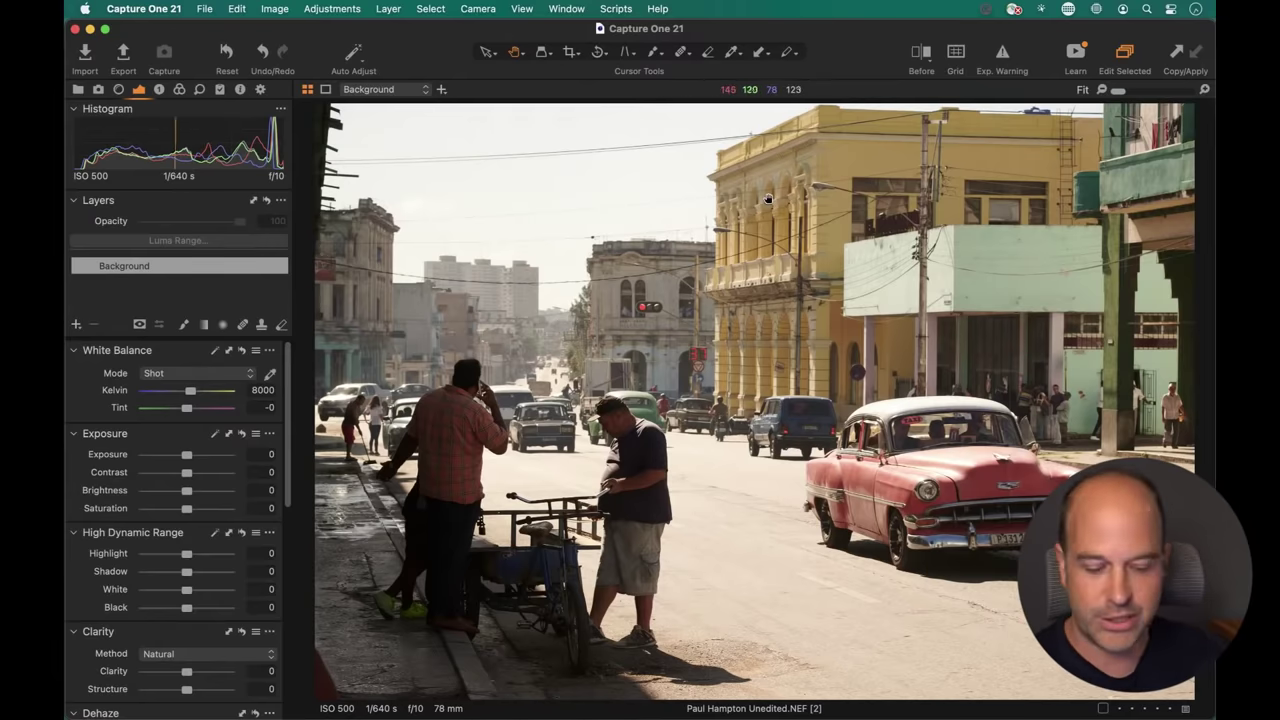
key("c")
left_click_drag(716, 698, 716, 646)
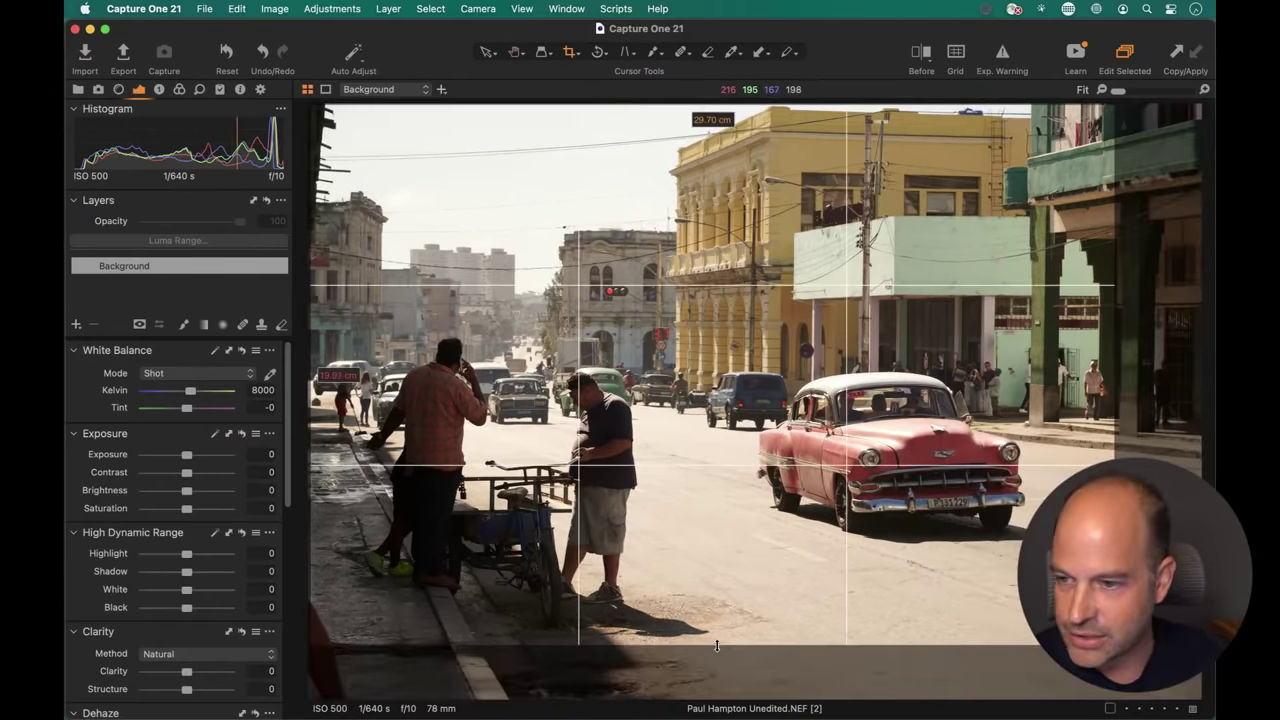
key("h")
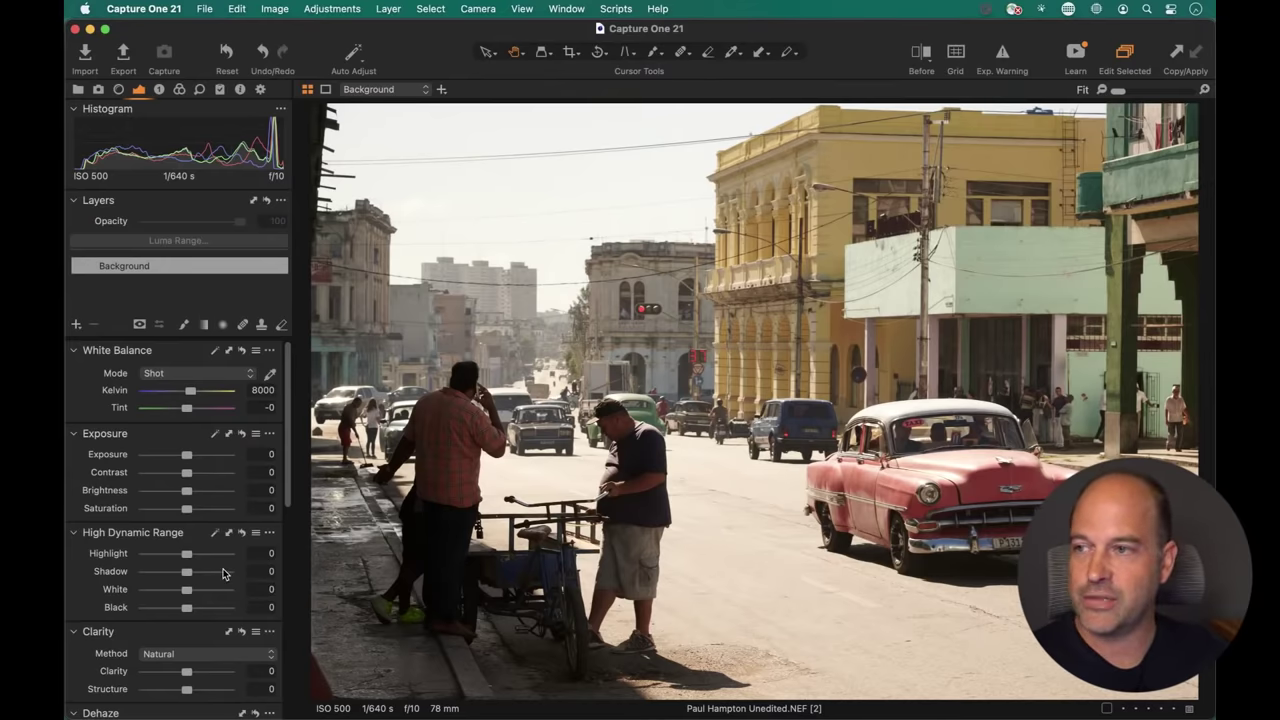
Add a filled adjustment layer above Background and name it Basics.
left_click(77, 326)
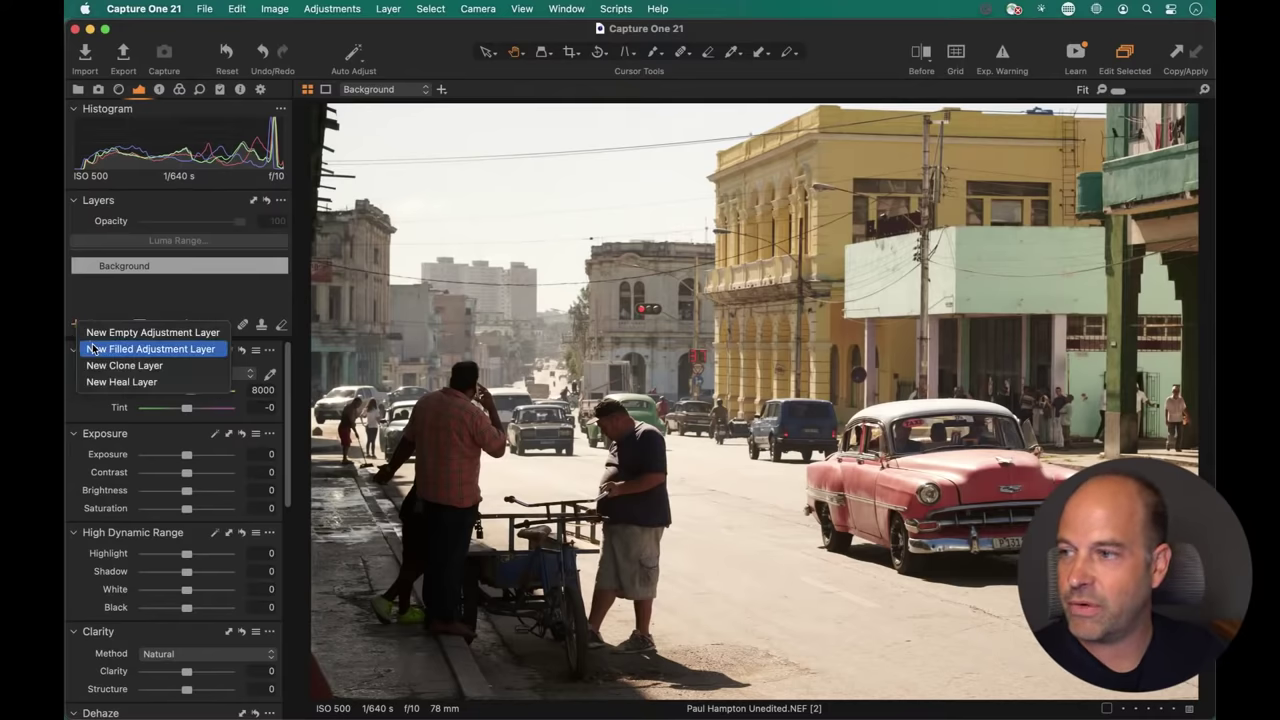
left_click(97, 349)
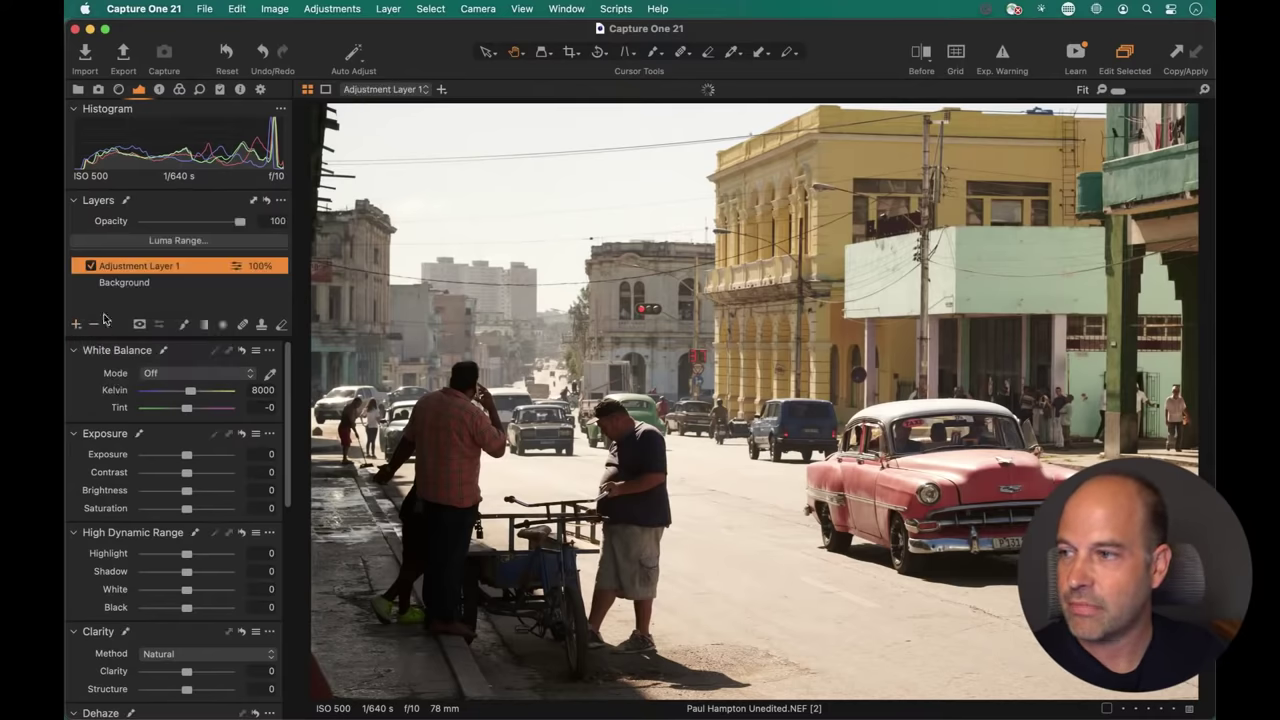
type("Basics")
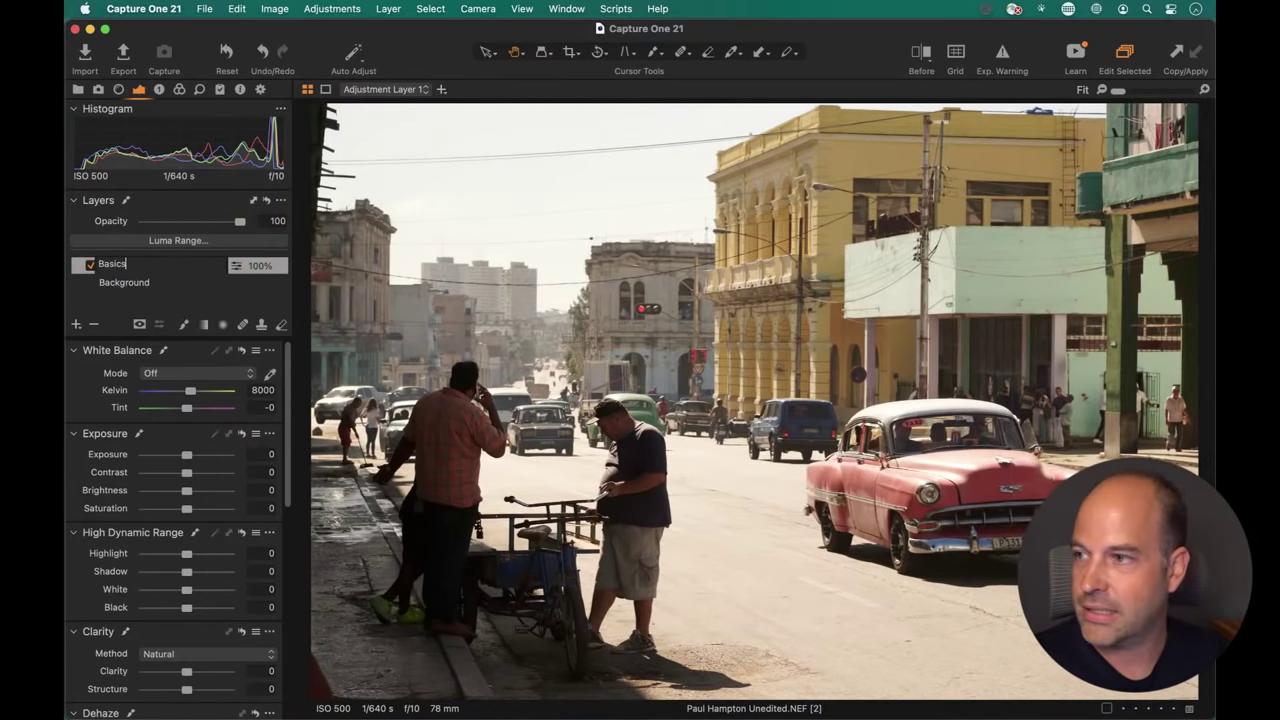
key("Return")
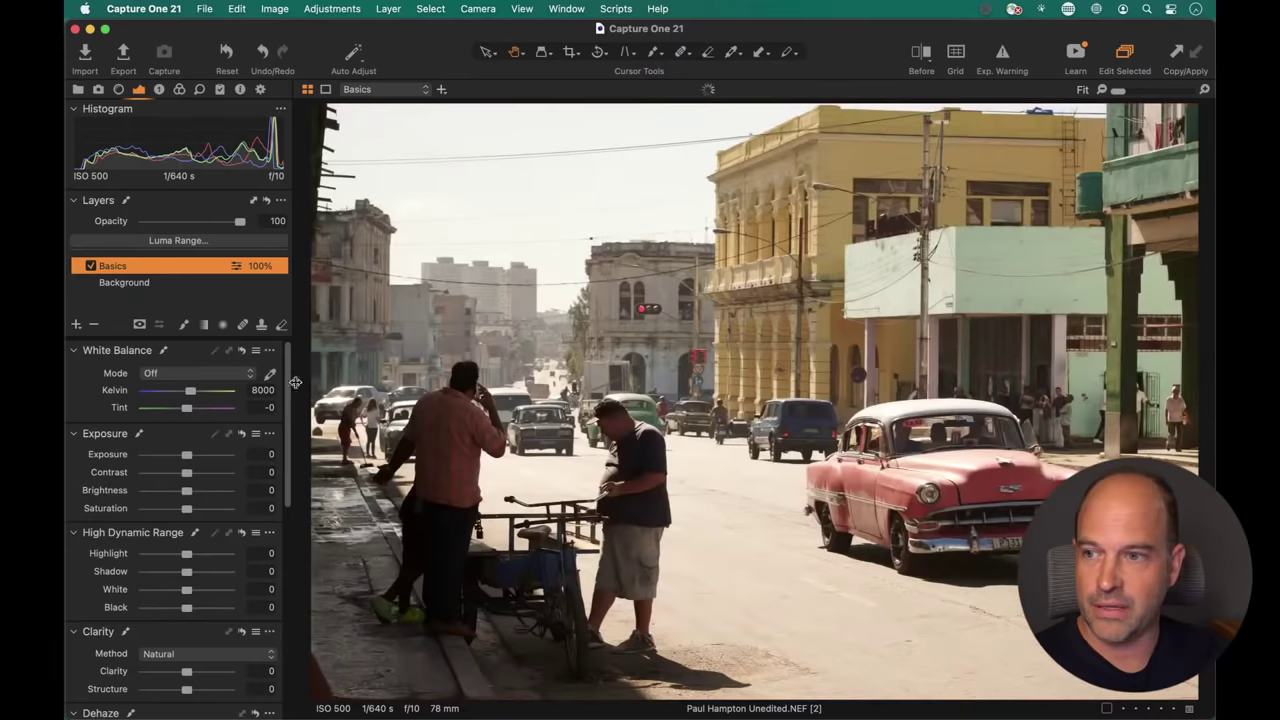
Cool the Basics layer's white balance to 7240 K.
scroll(282, 401, "down", 5)
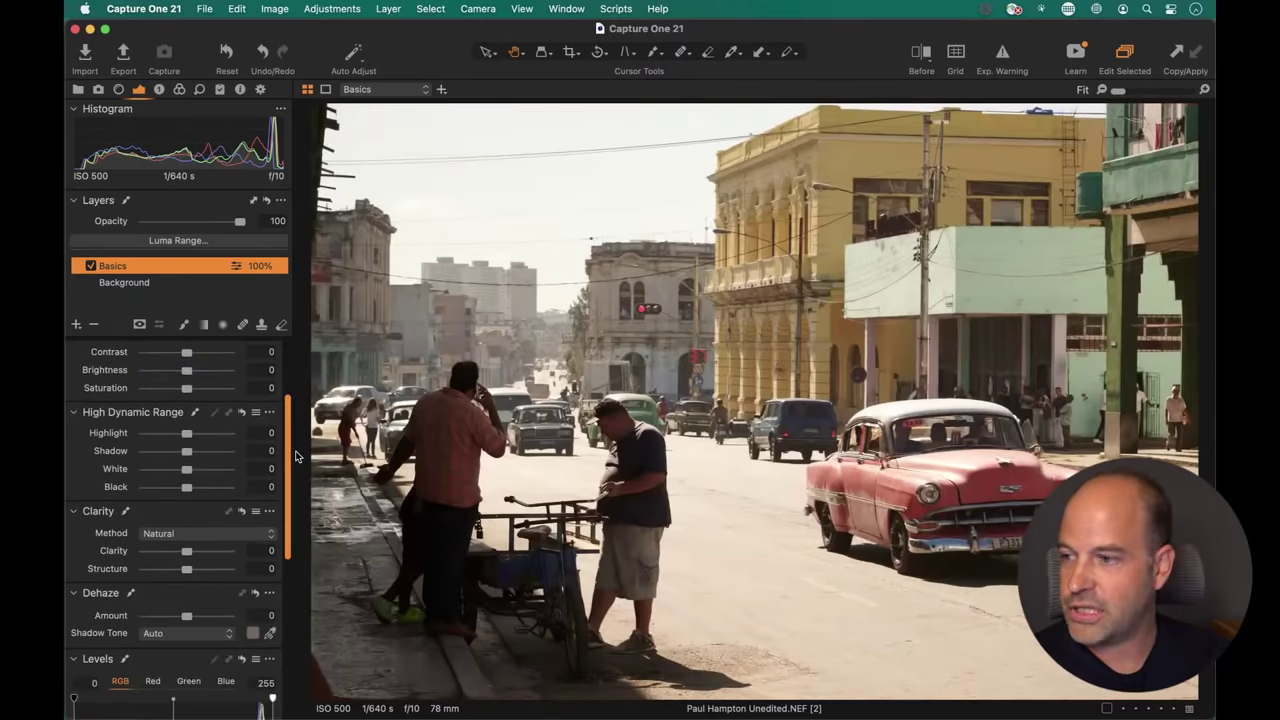
scroll(287, 388, "up", 5)
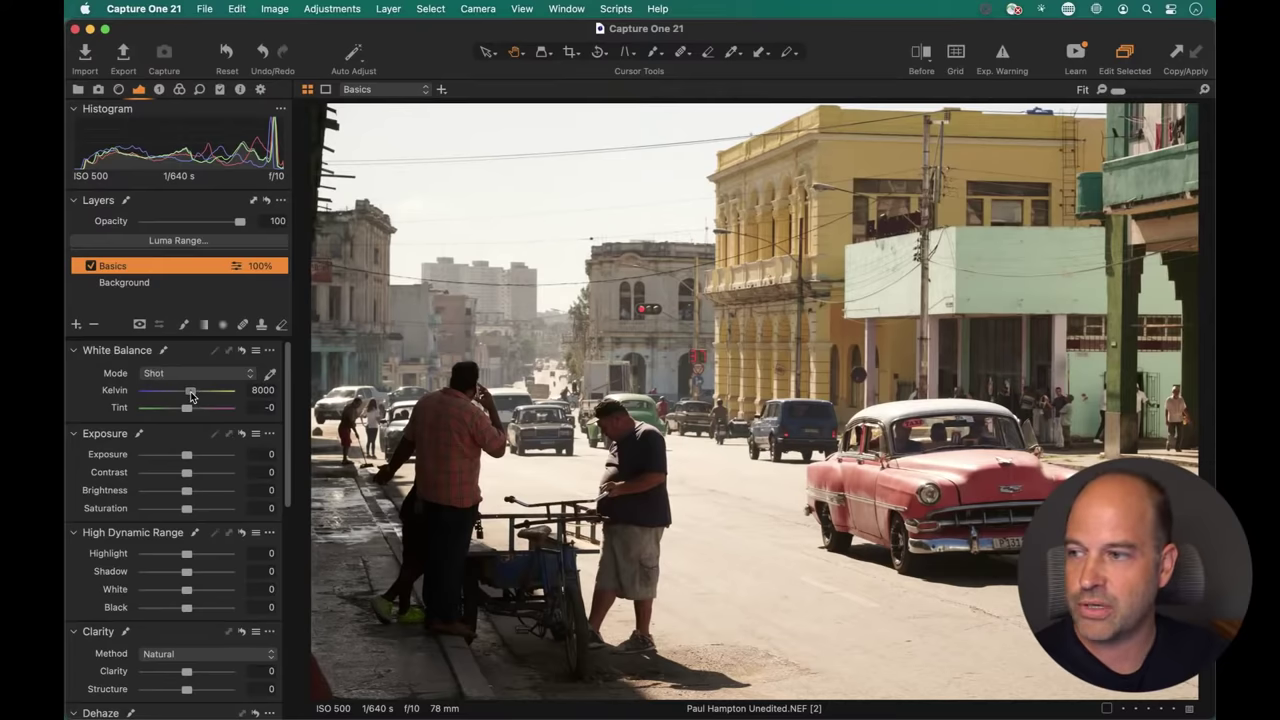
left_click_drag(190, 391, 186, 392)
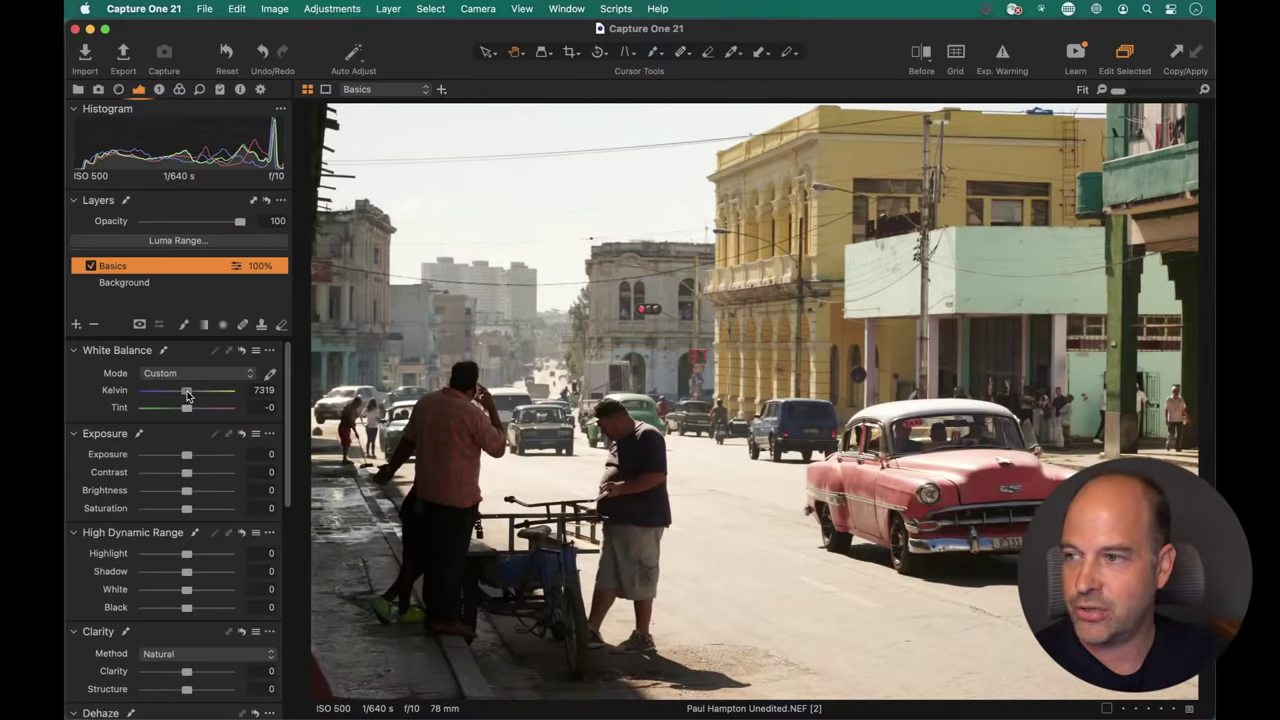
left_click_drag(187, 392, 186, 391)
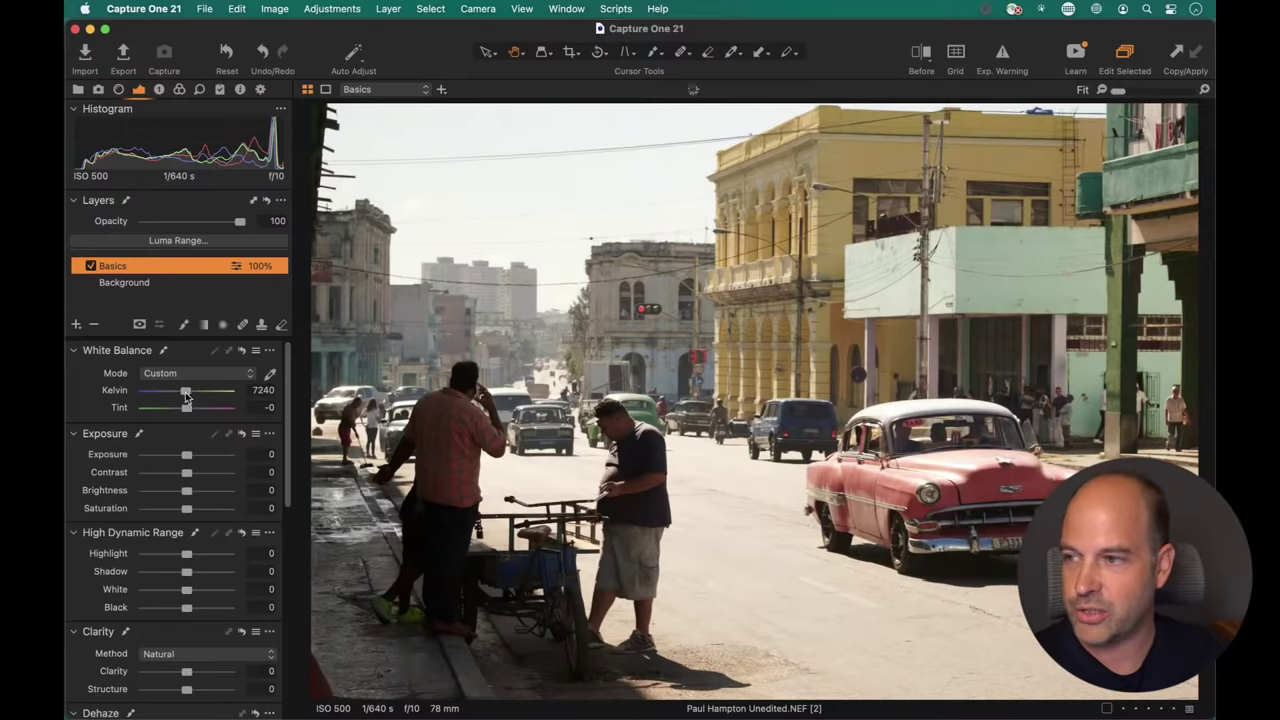
scroll(287, 418, "down", 1)
scroll(287, 418, "down", 15)
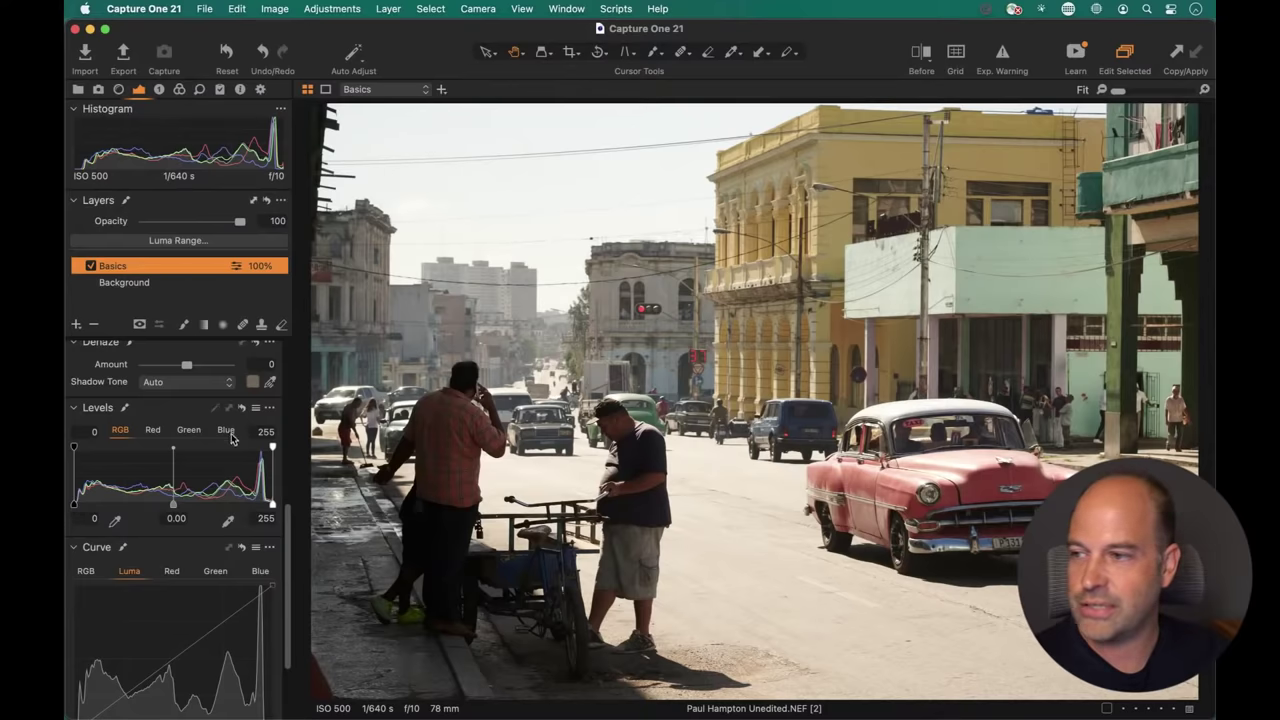
scroll(143, 455, "up", 2)
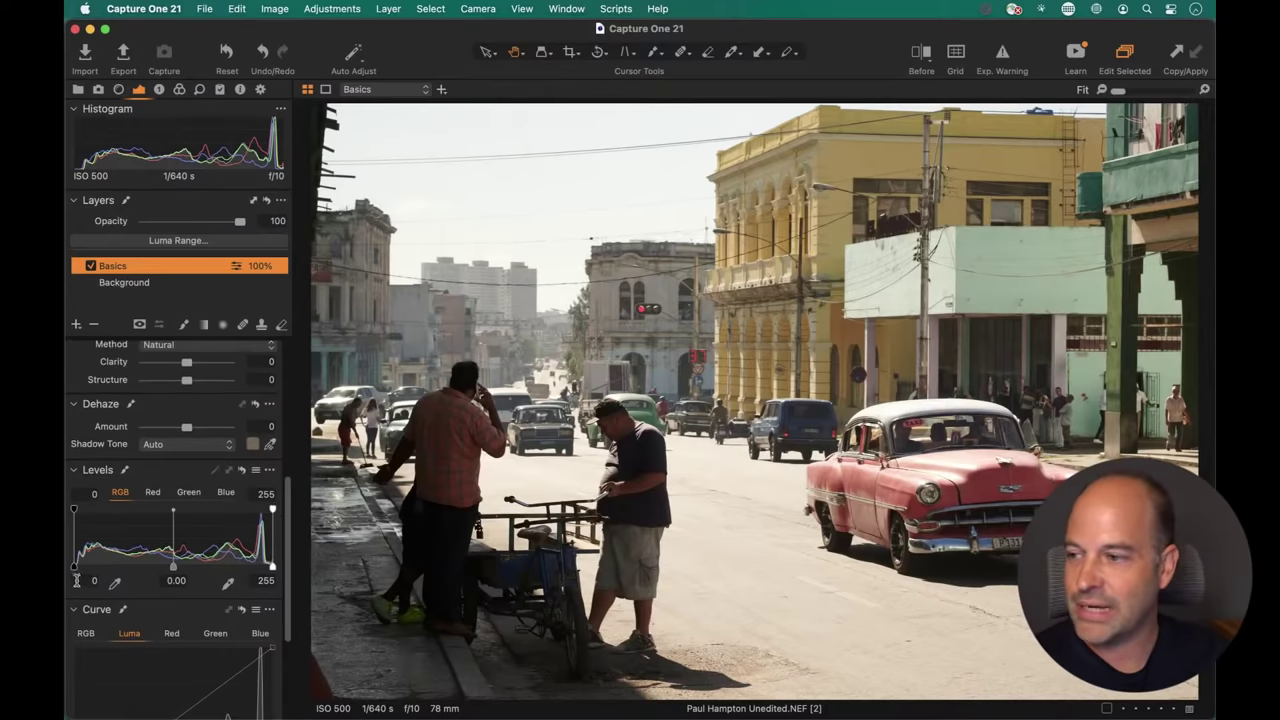
scroll(76, 578, "down", 1)
left_click_drag(74, 538, 75, 539)
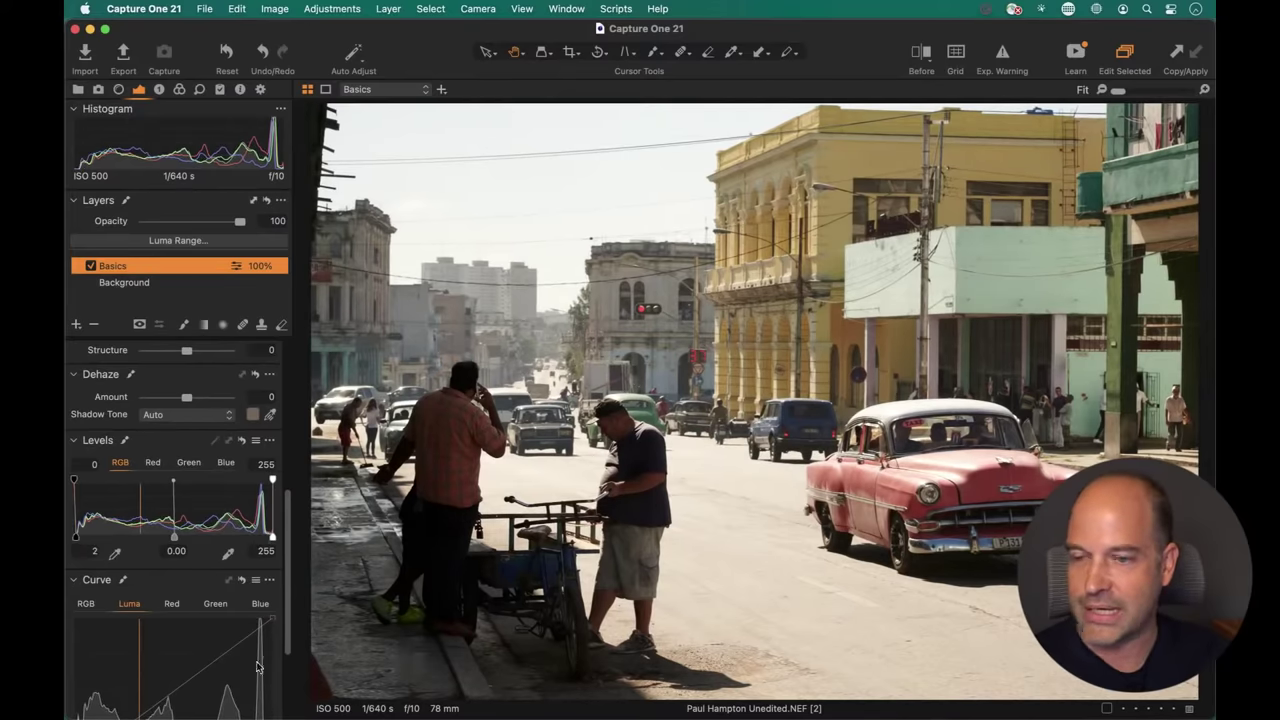
scroll(167, 530, "up", 6)
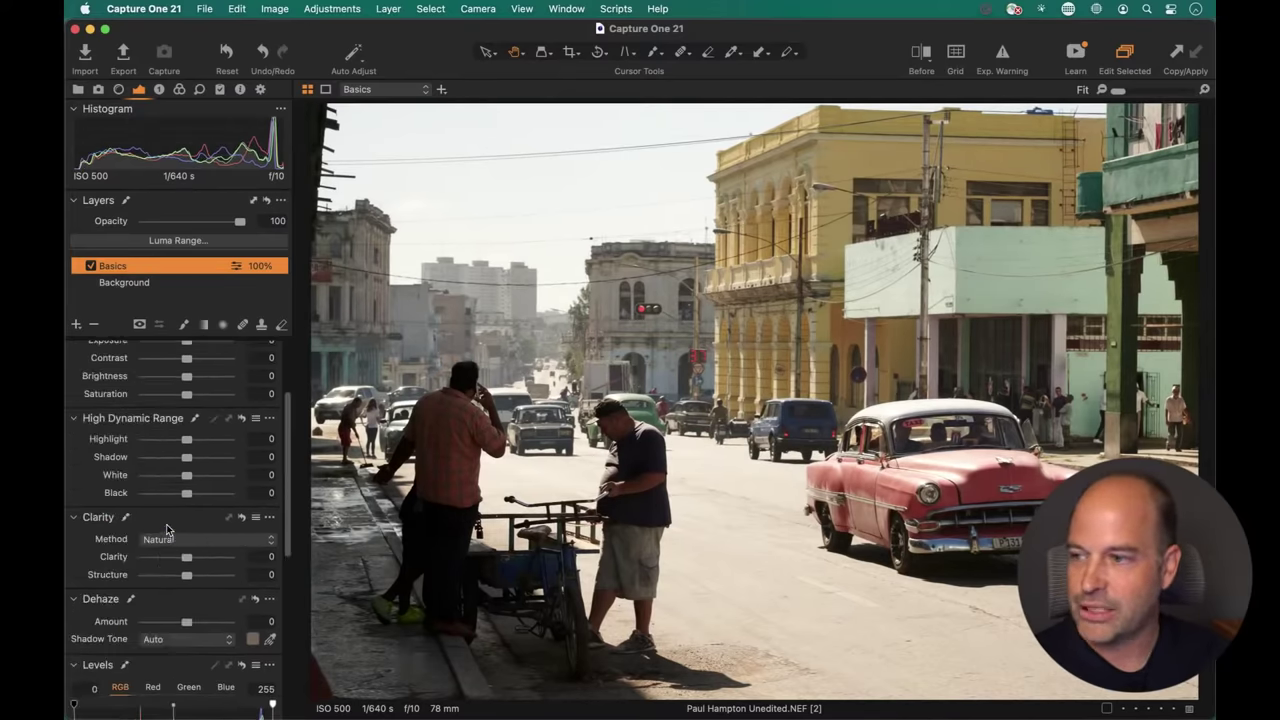
scroll(143, 495, "up", 2)
scroll(143, 495, "down", 5)
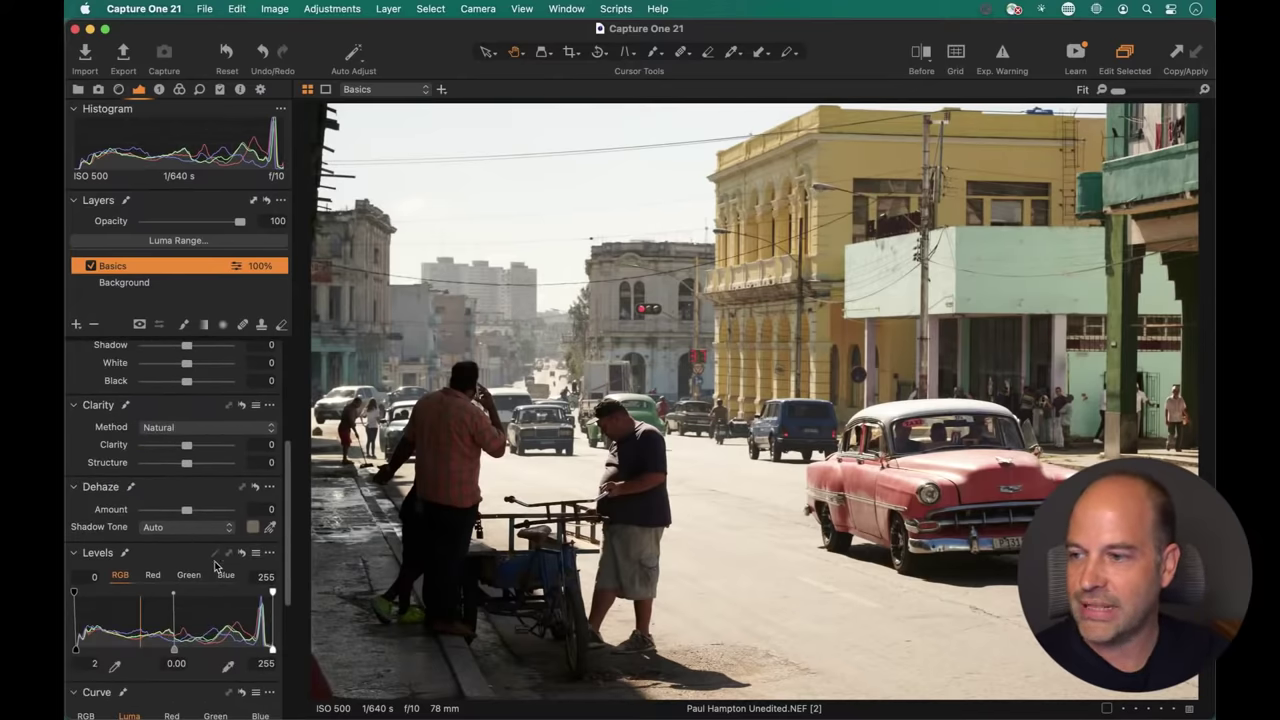
Set HDR Highlight to -15 and White to -31, toggling the Basics layer to compare.
left_click(148, 289)
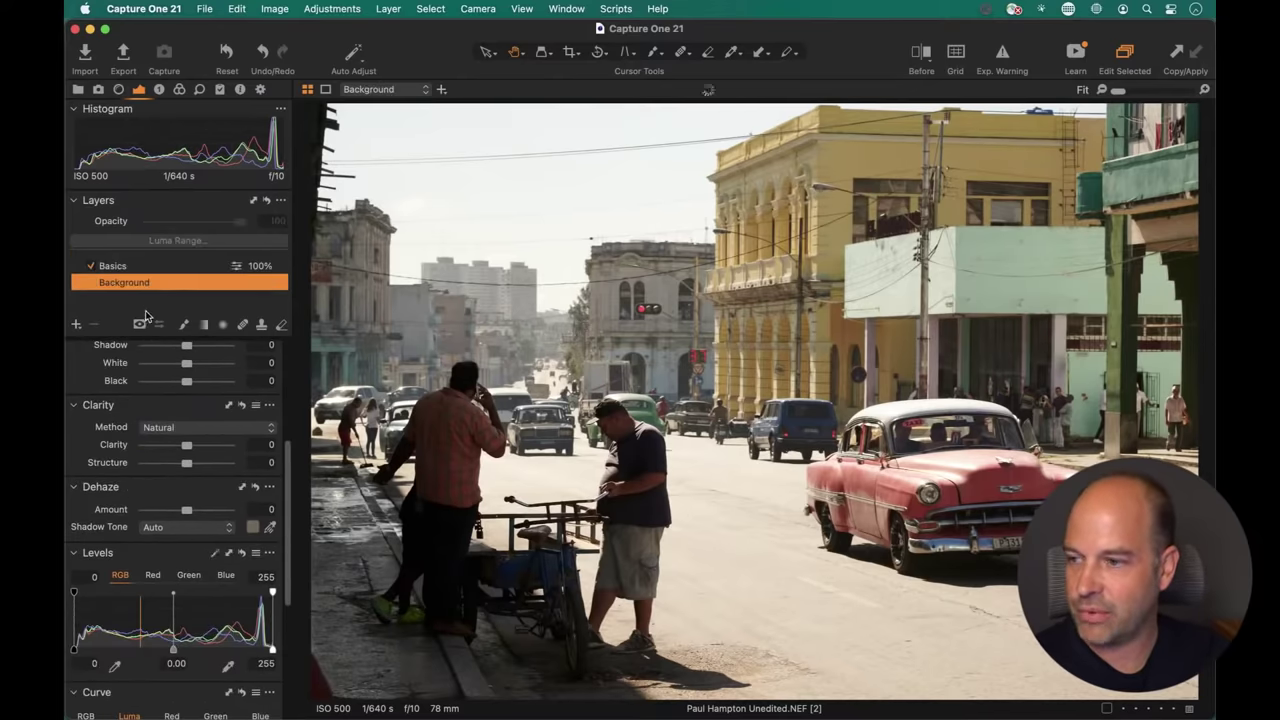
left_click(137, 270)
left_click_drag(290, 516, 293, 410)
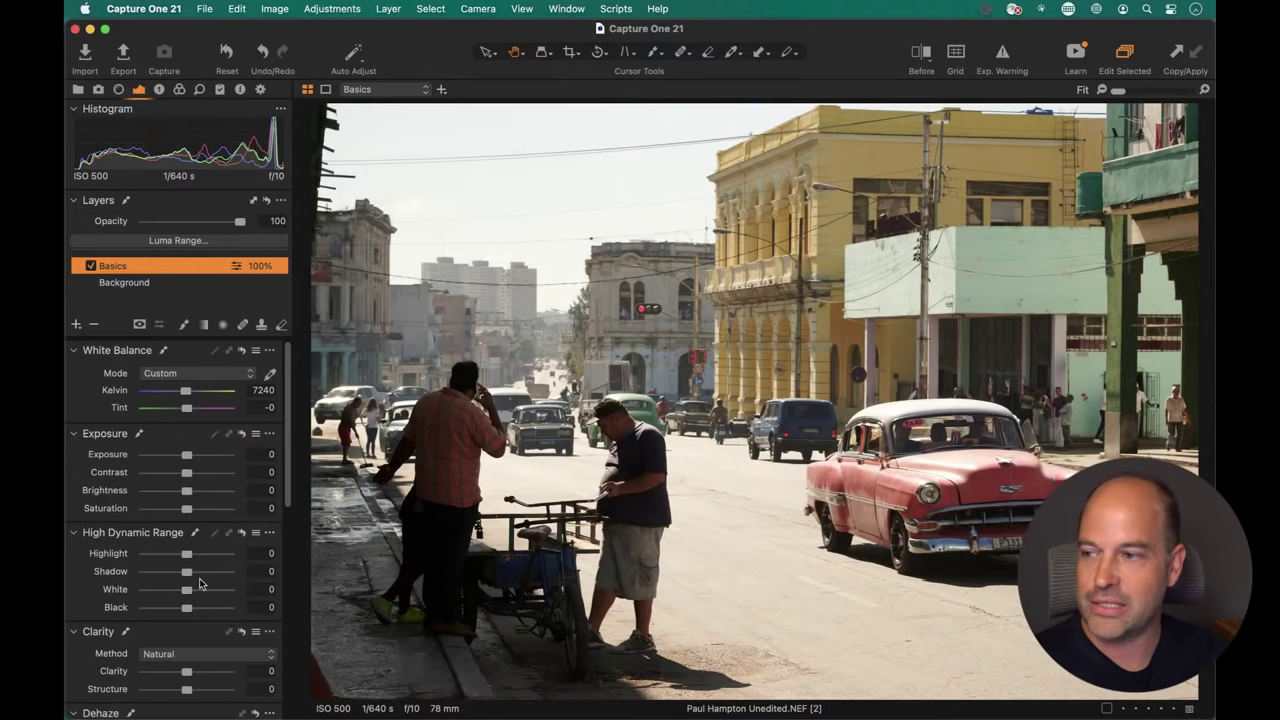
left_click_drag(191, 557, 143, 559)
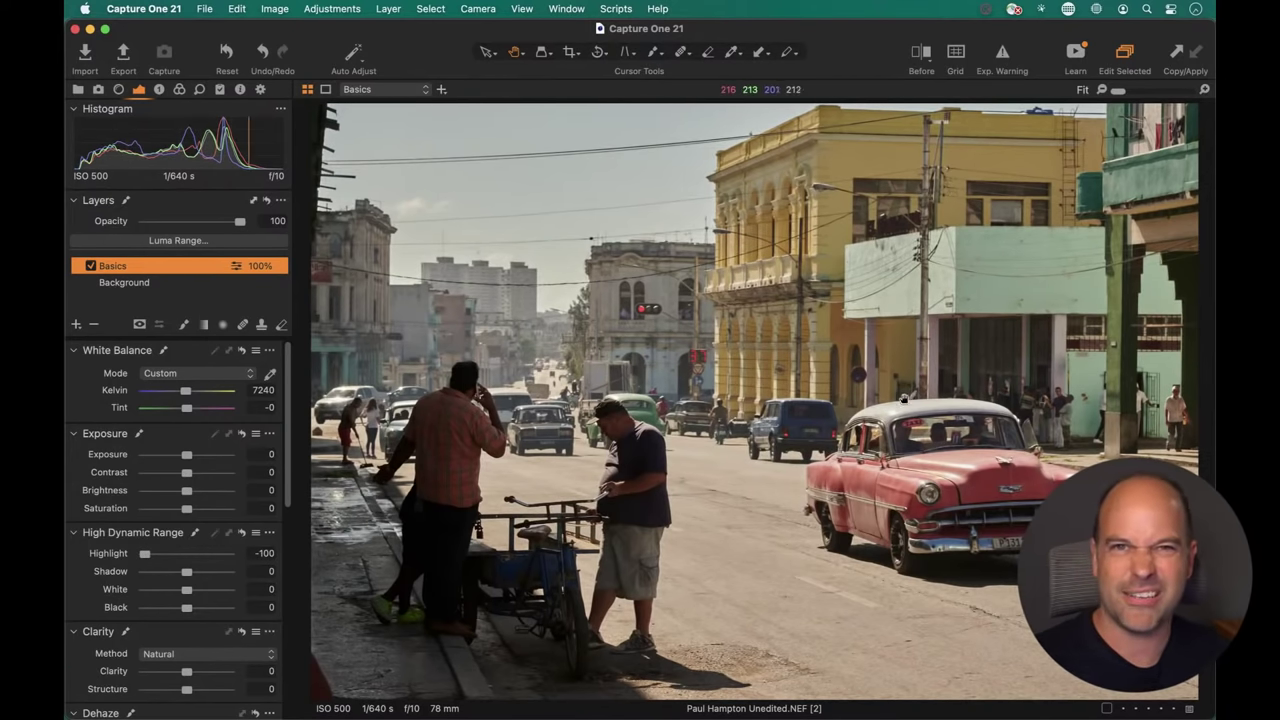
left_click(172, 560)
double_click(172, 556)
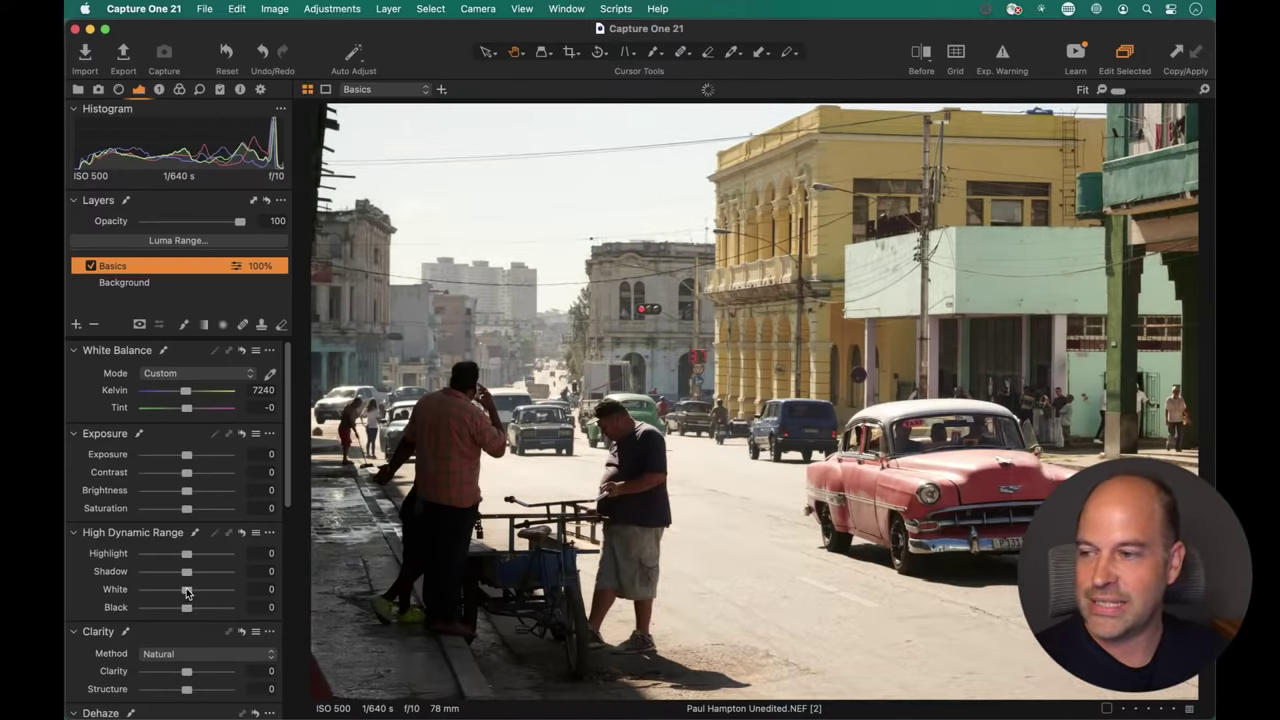
left_click_drag(186, 593, 178, 556)
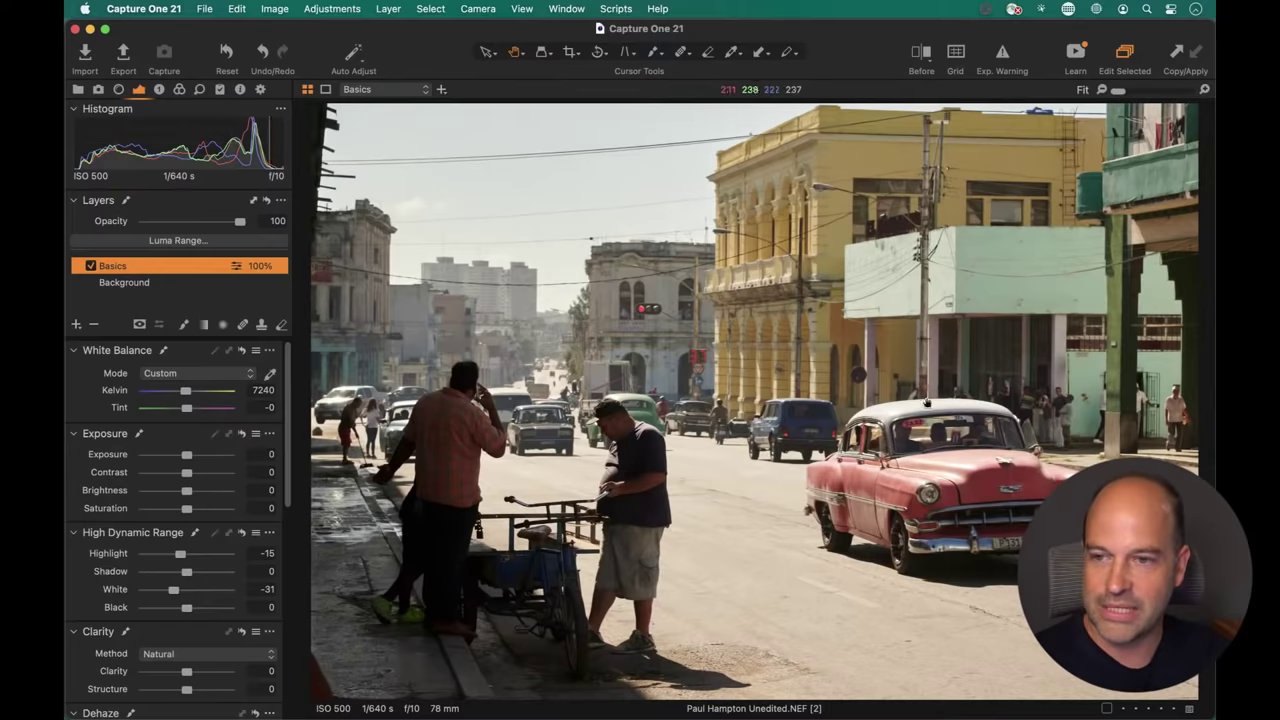
left_click(91, 266)
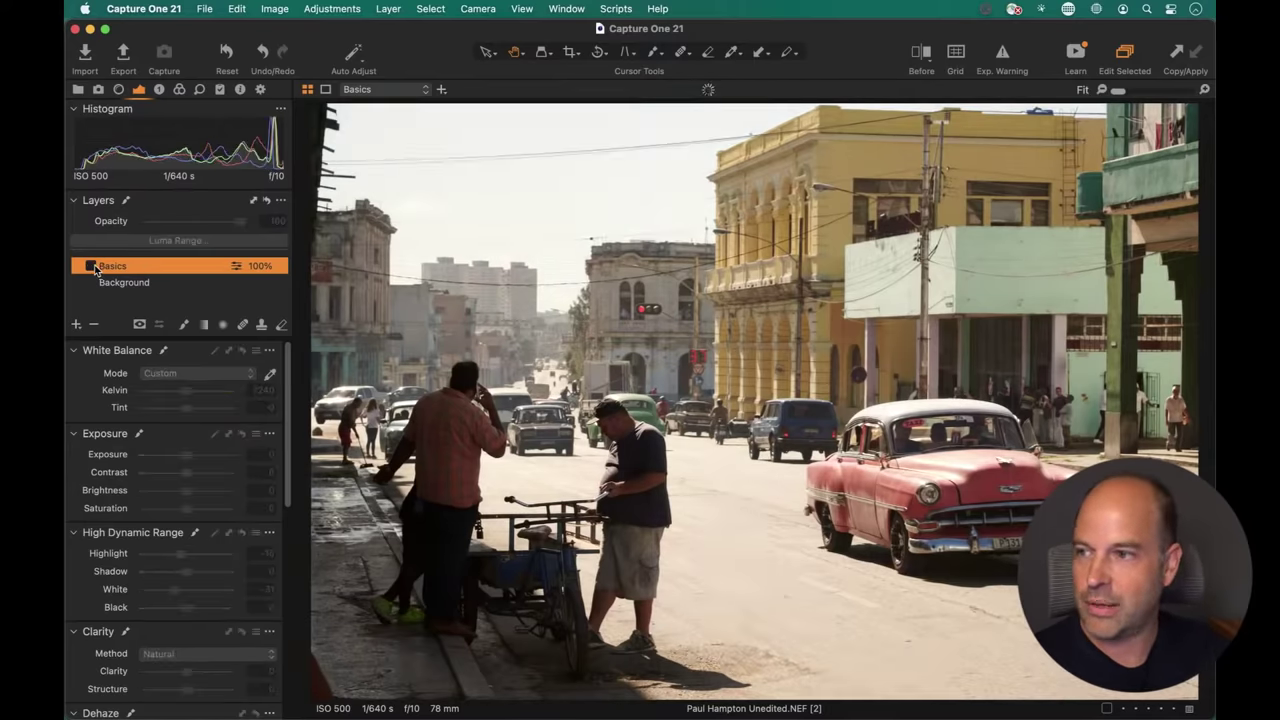
left_click(91, 266)
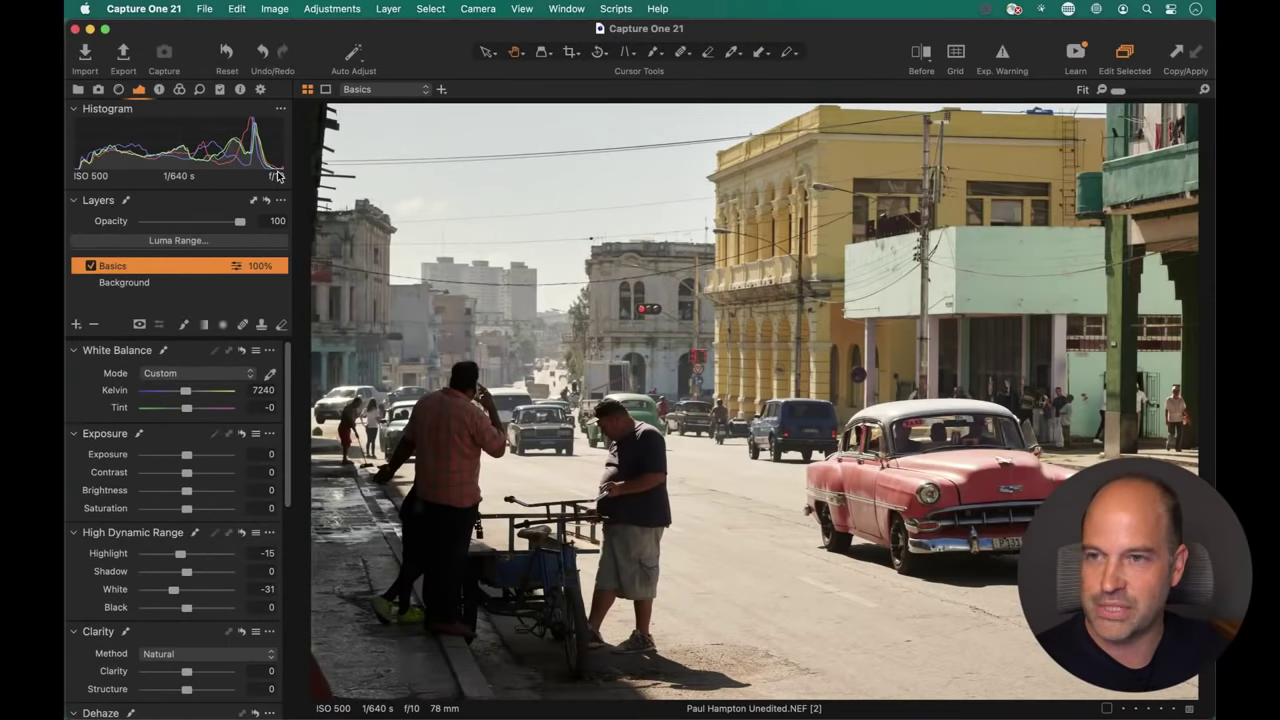
left_click(1003, 56)
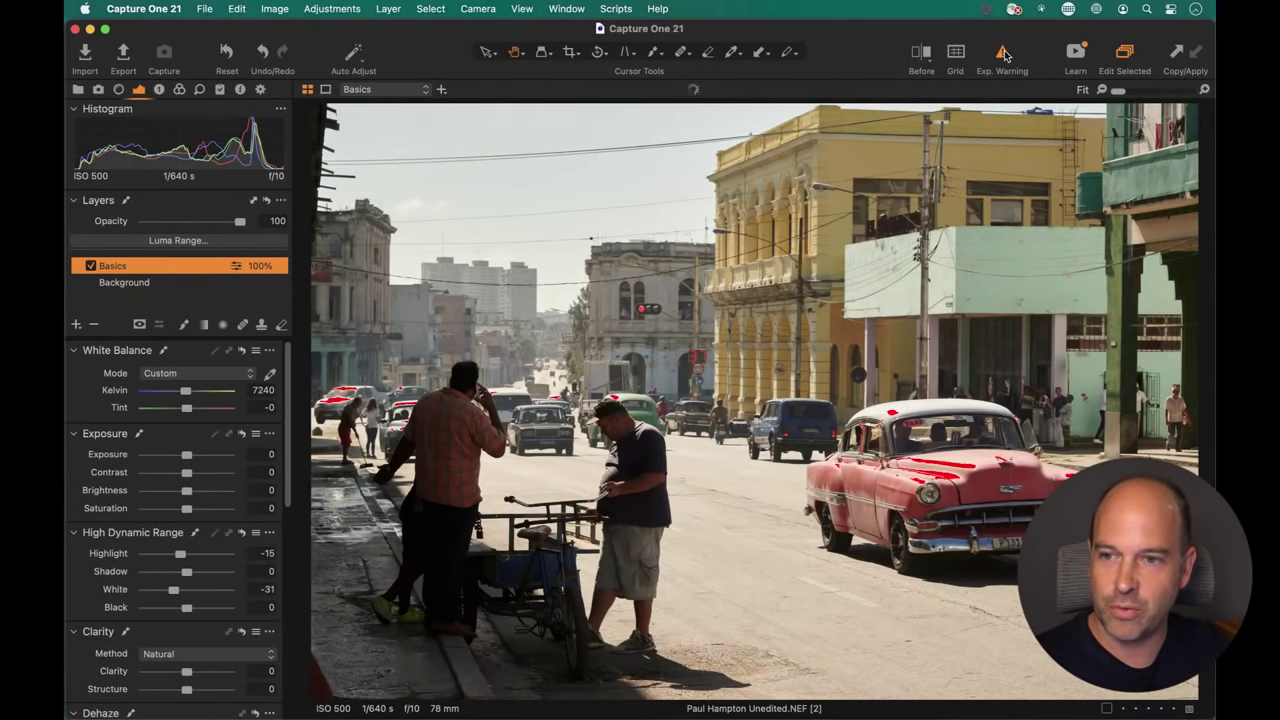
double_click(892, 418)
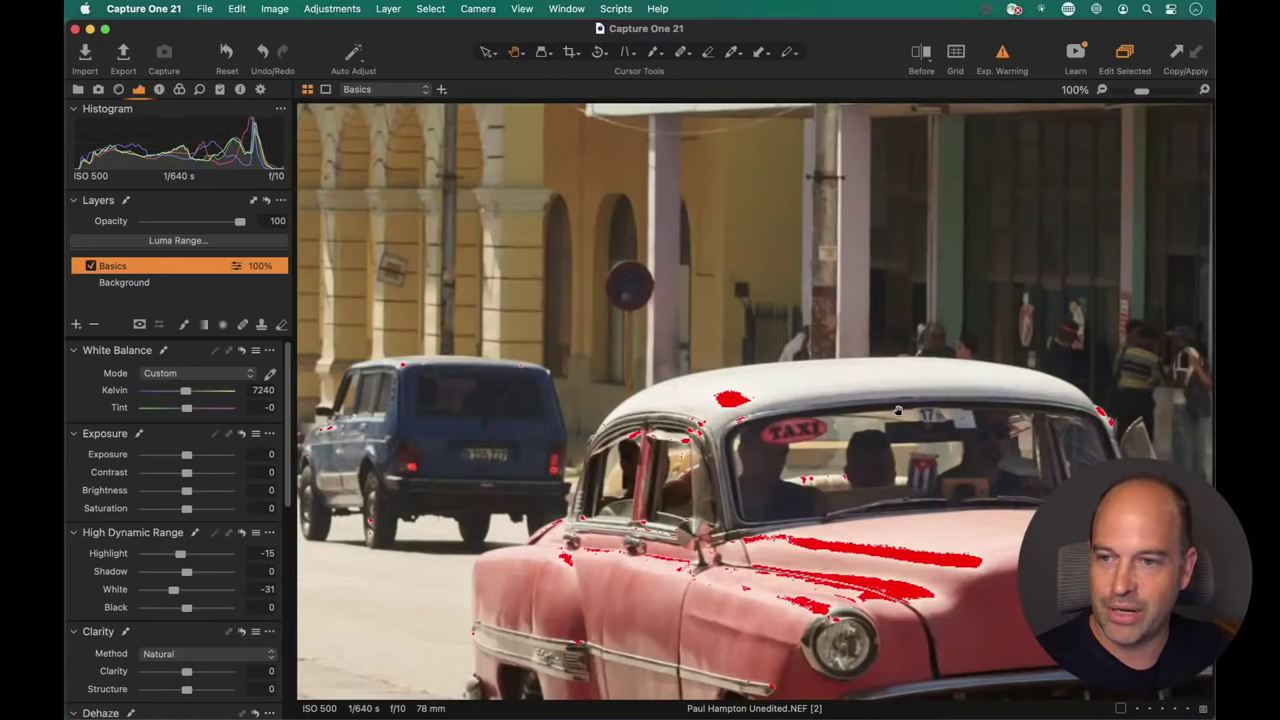
left_click(1004, 60)
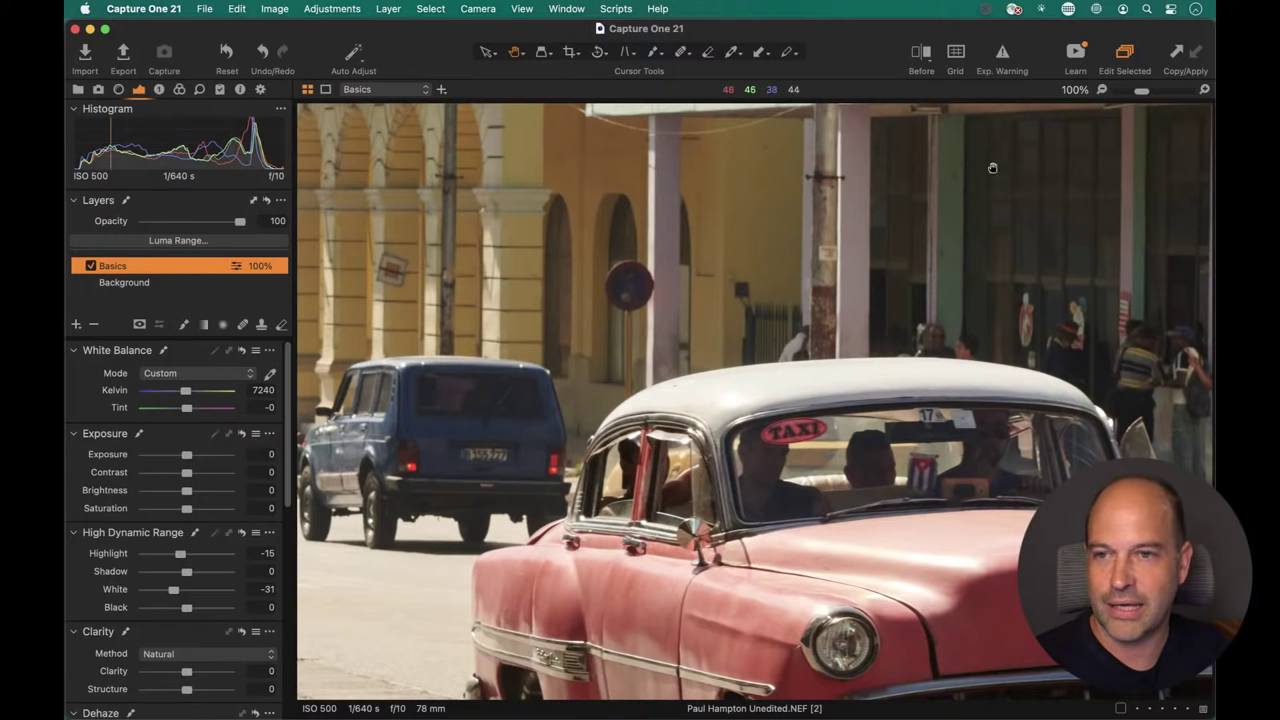
left_click(1004, 60)
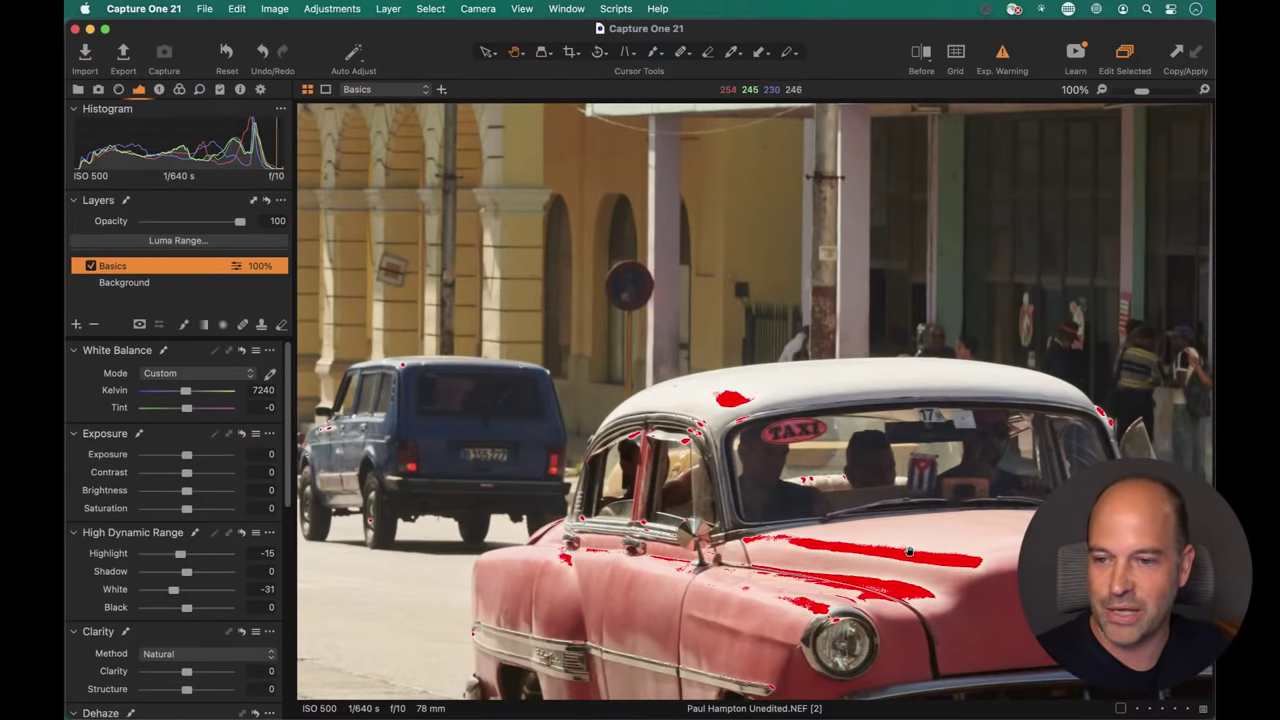
left_click(1002, 55)
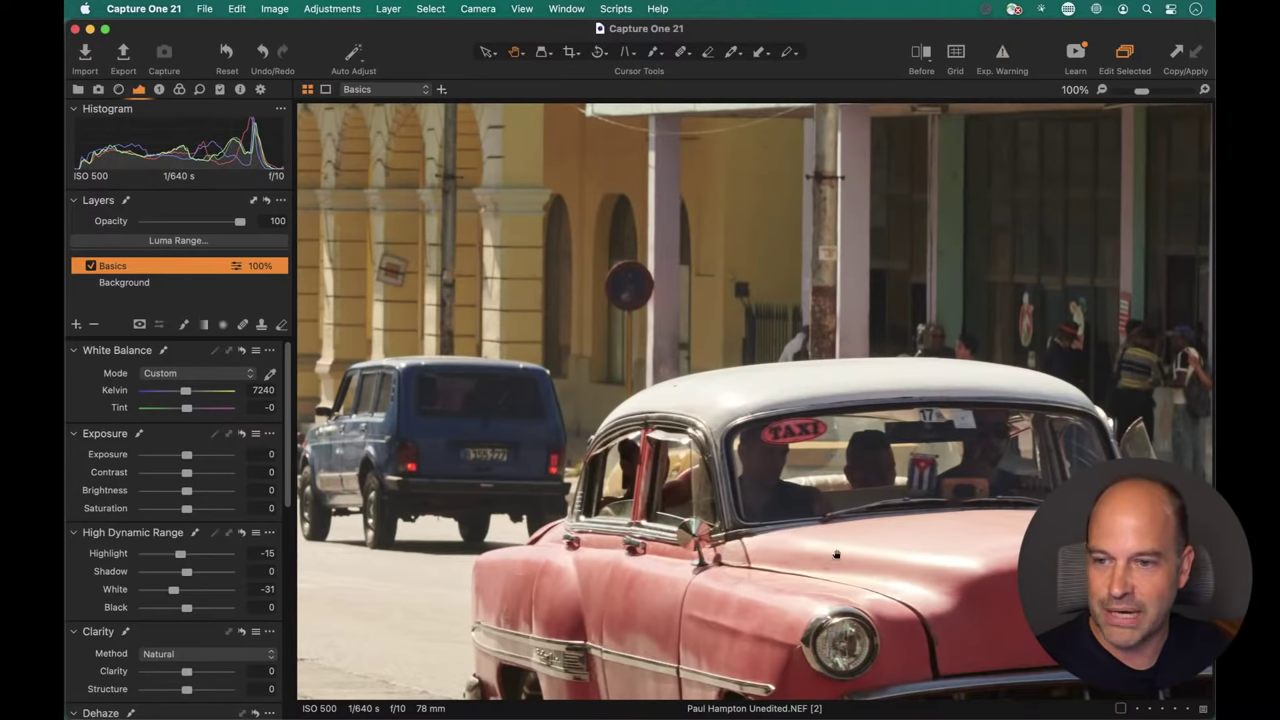
left_click_drag(940, 553, 963, 417)
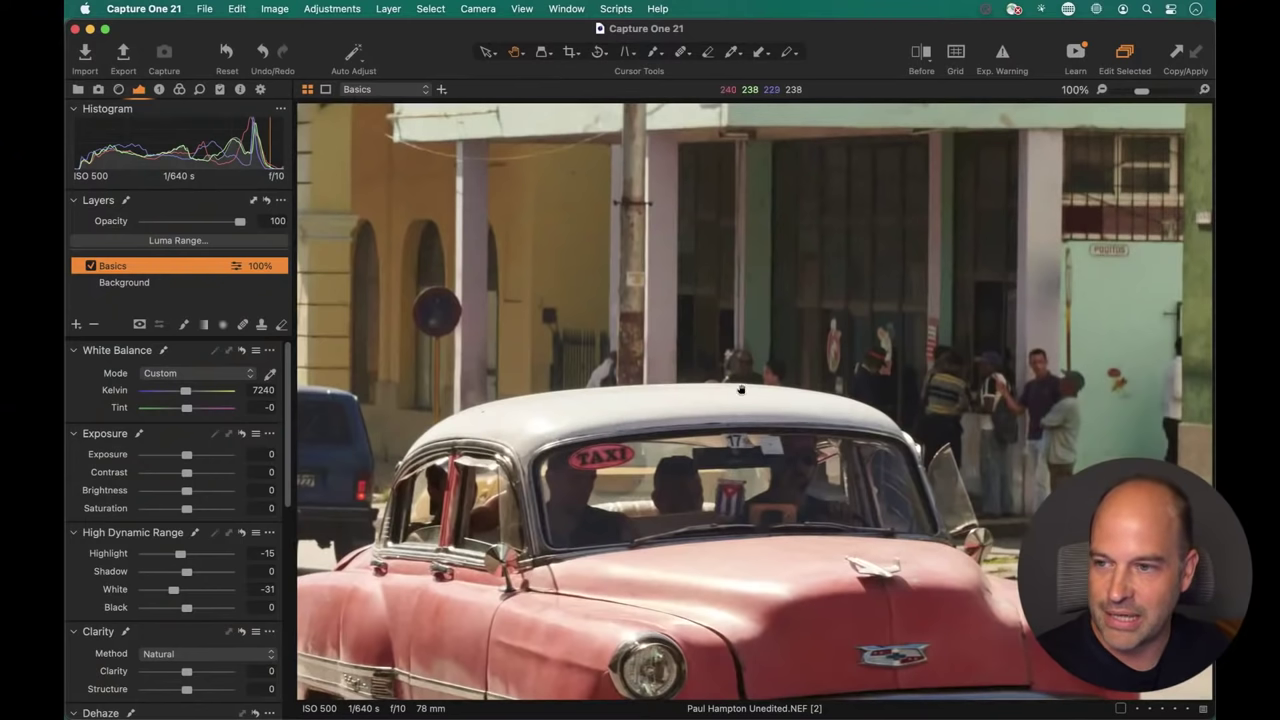
left_click_drag(665, 395, 758, 592)
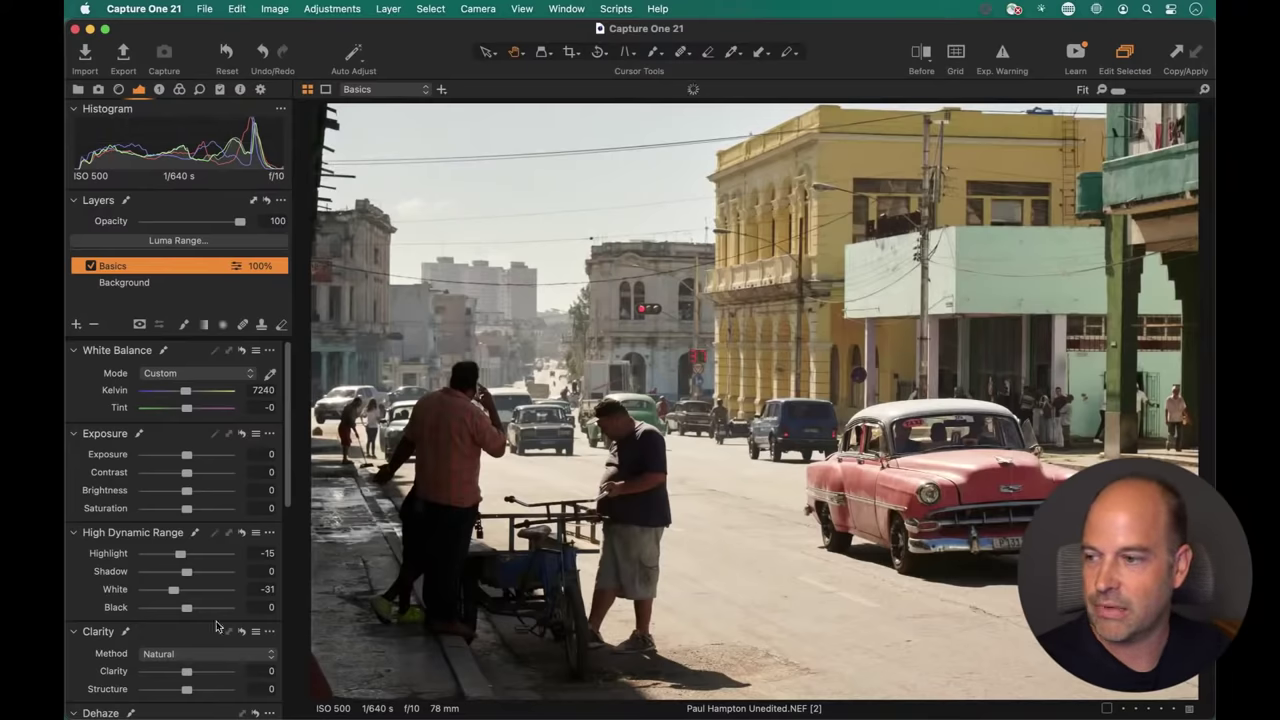
Raise Clarity to 32 and set Contrast to 1 on Basics, then show the filmstrip.
scroll(216, 627, "down", 3)
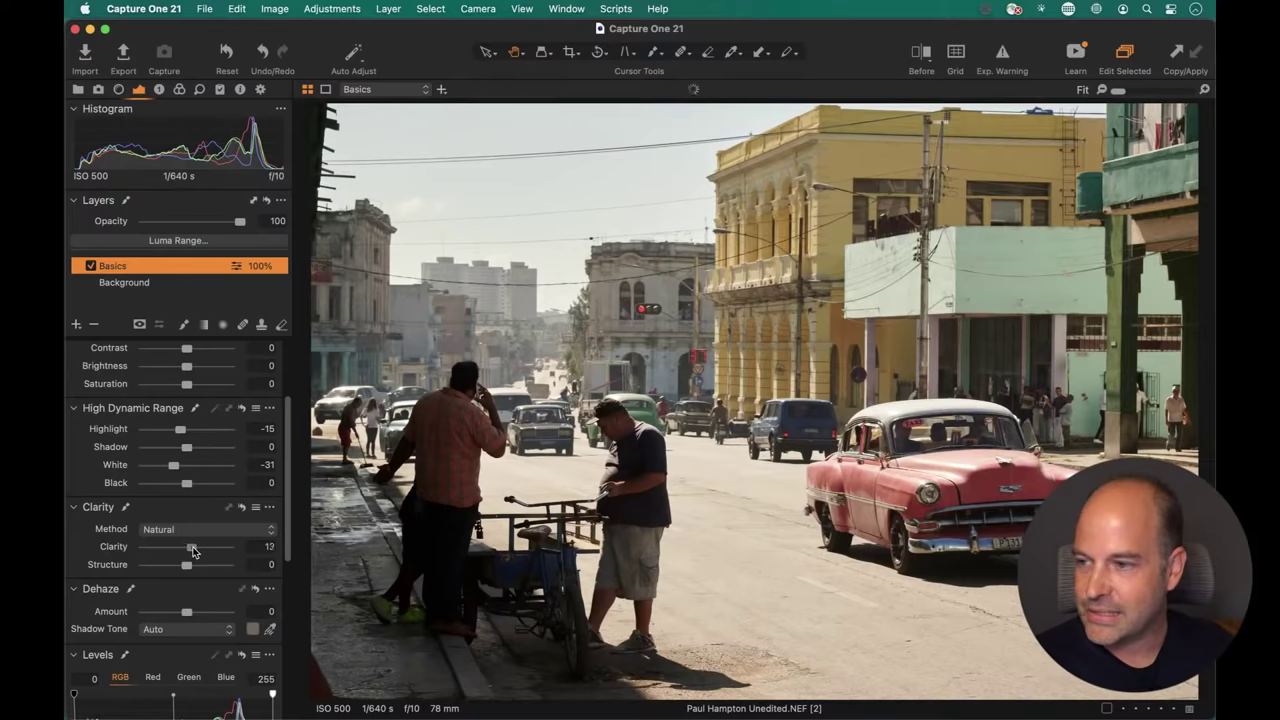
left_click_drag(193, 551, 200, 551)
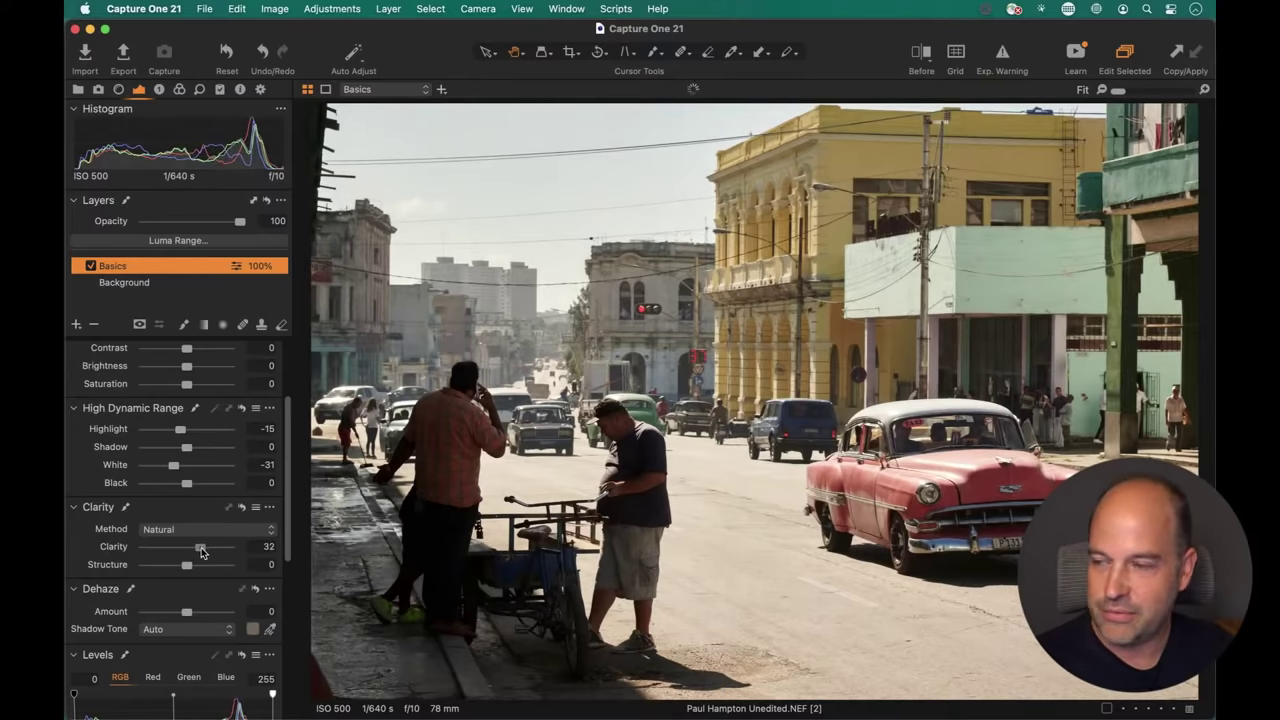
scroll(207, 531, "up", 3)
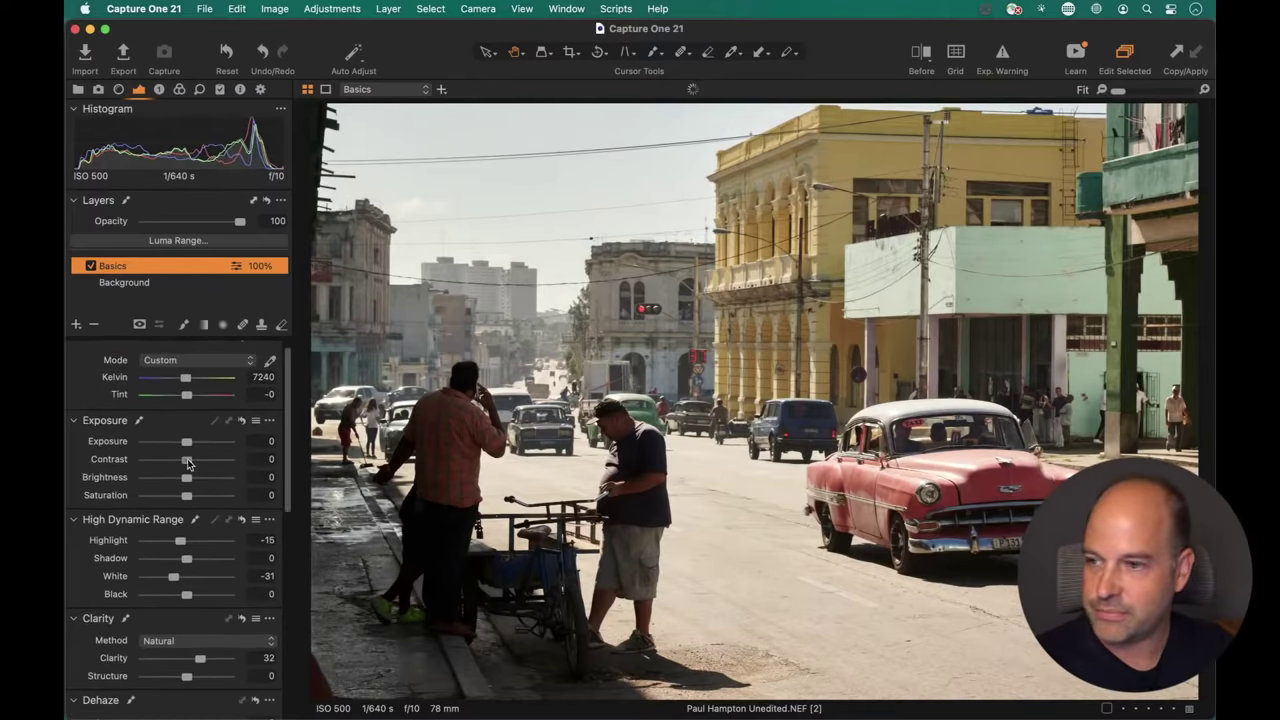
left_click_drag(194, 459, 185, 462)
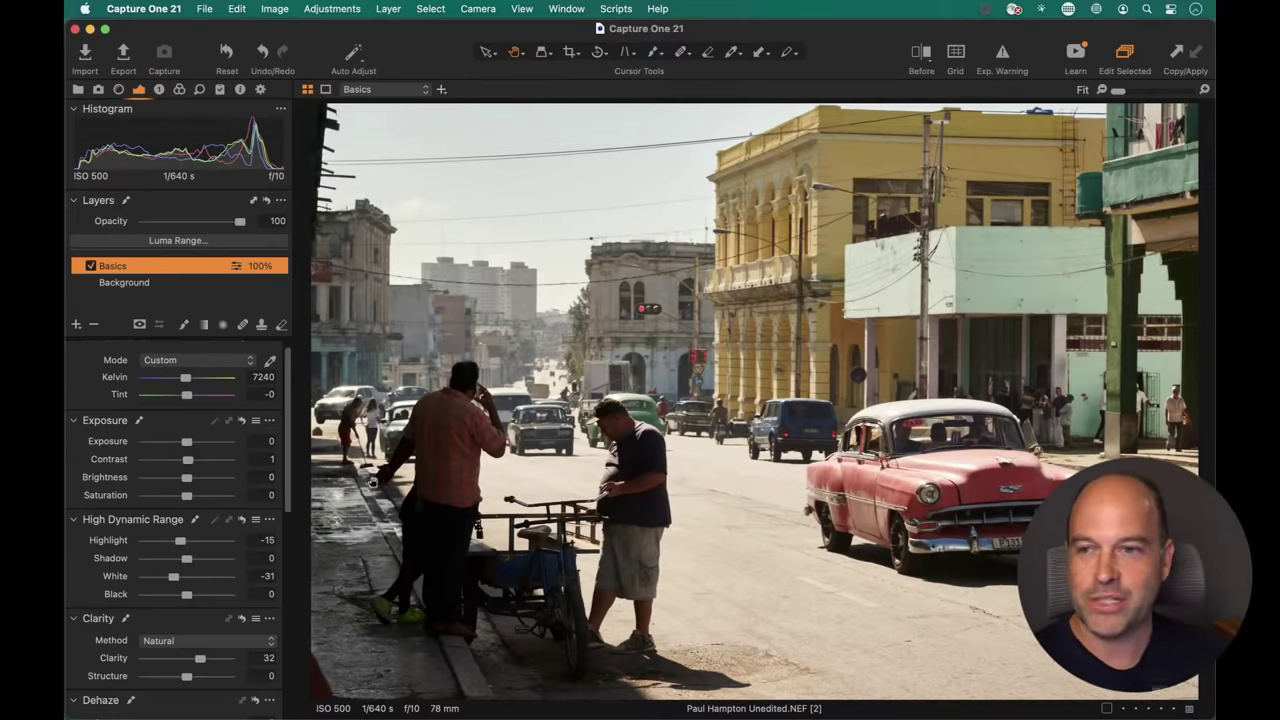
key("super+shift+b")
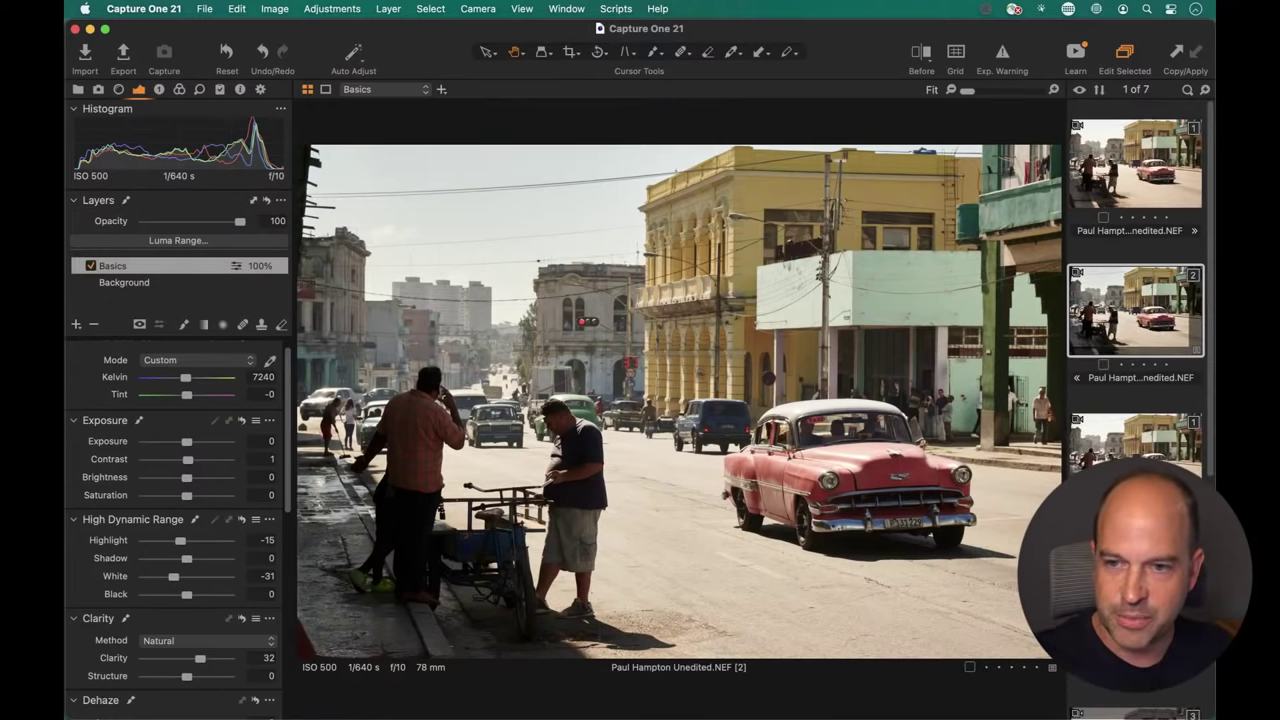
key("Right")
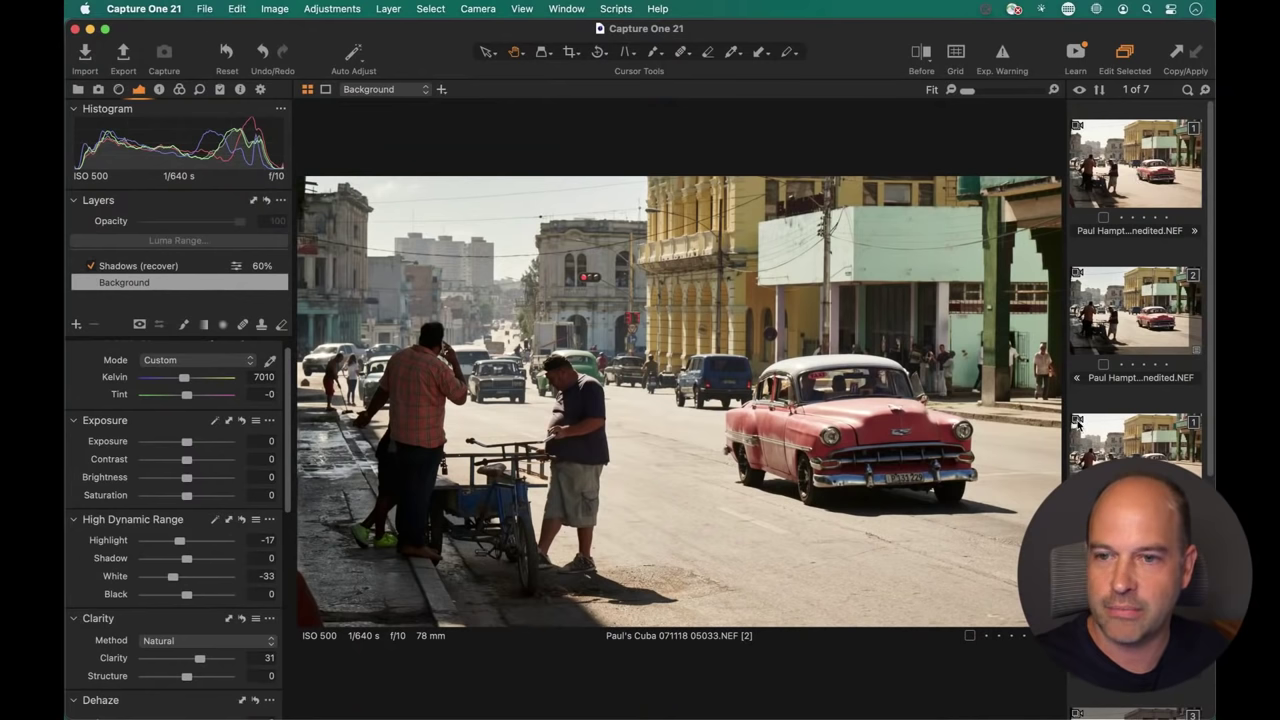
key("Left")
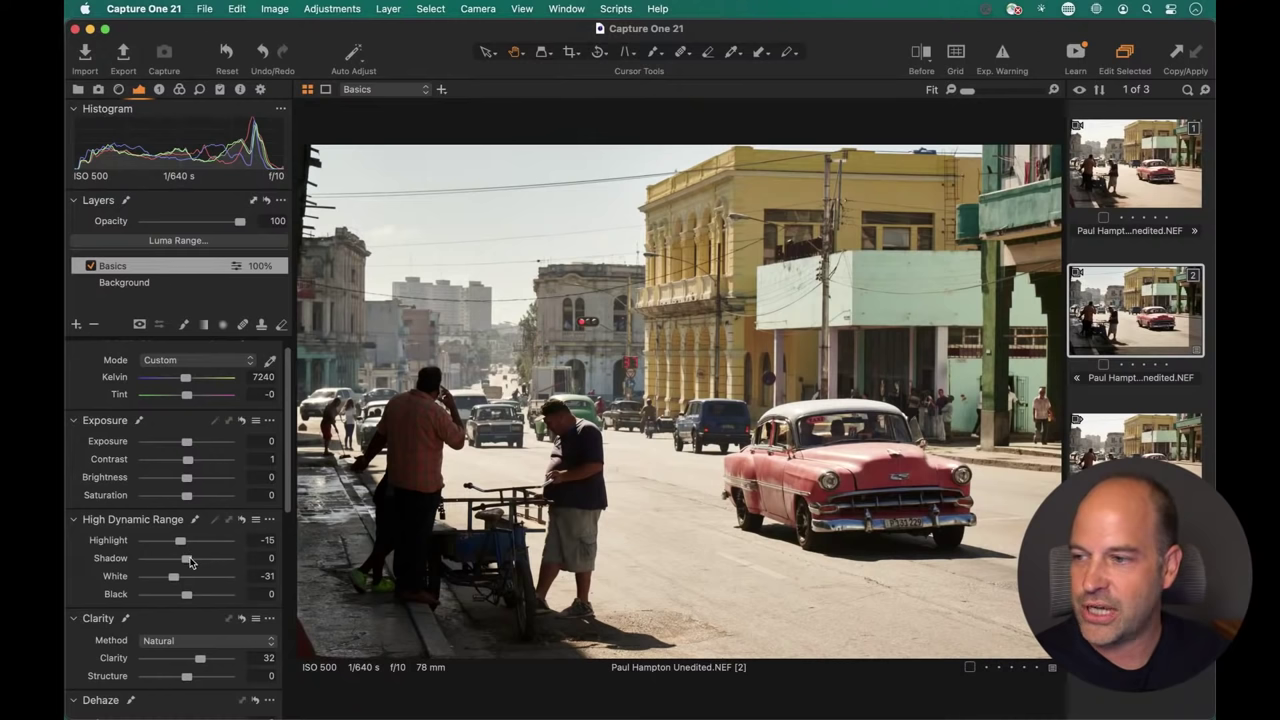
left_click_drag(190, 563, 216, 564)
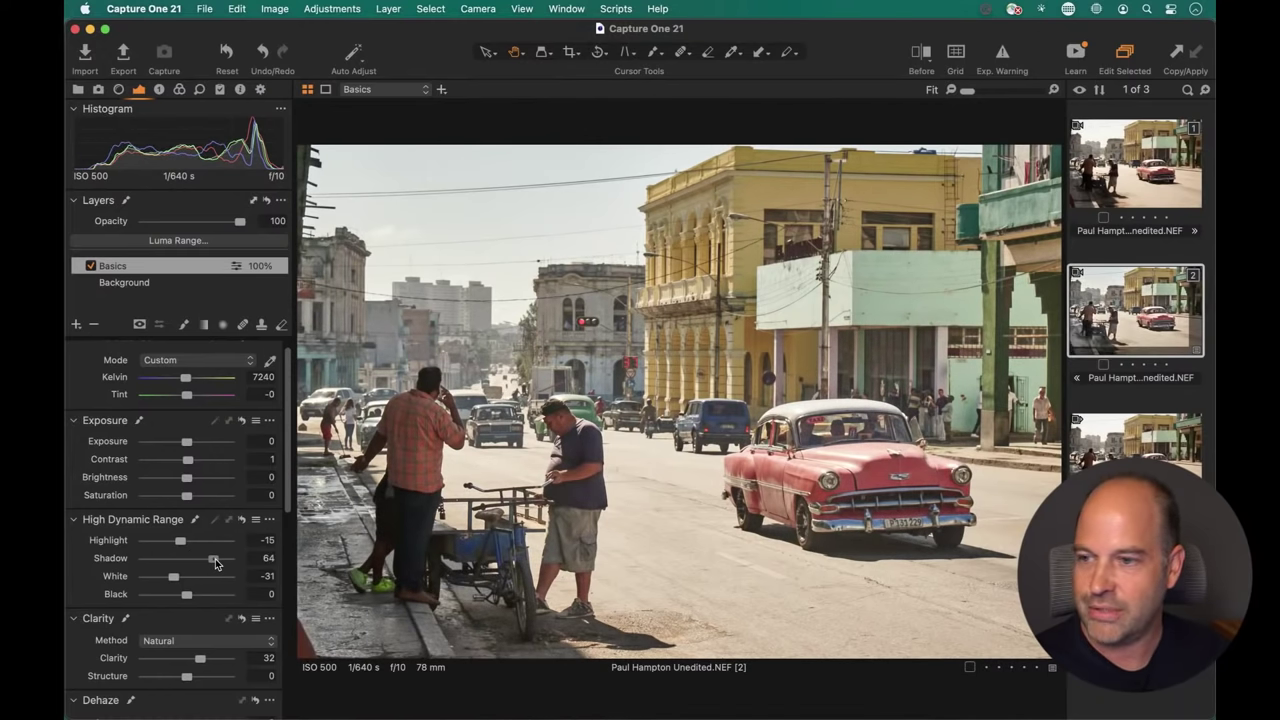
left_click_drag(215, 563, 195, 563)
double_click(196, 563)
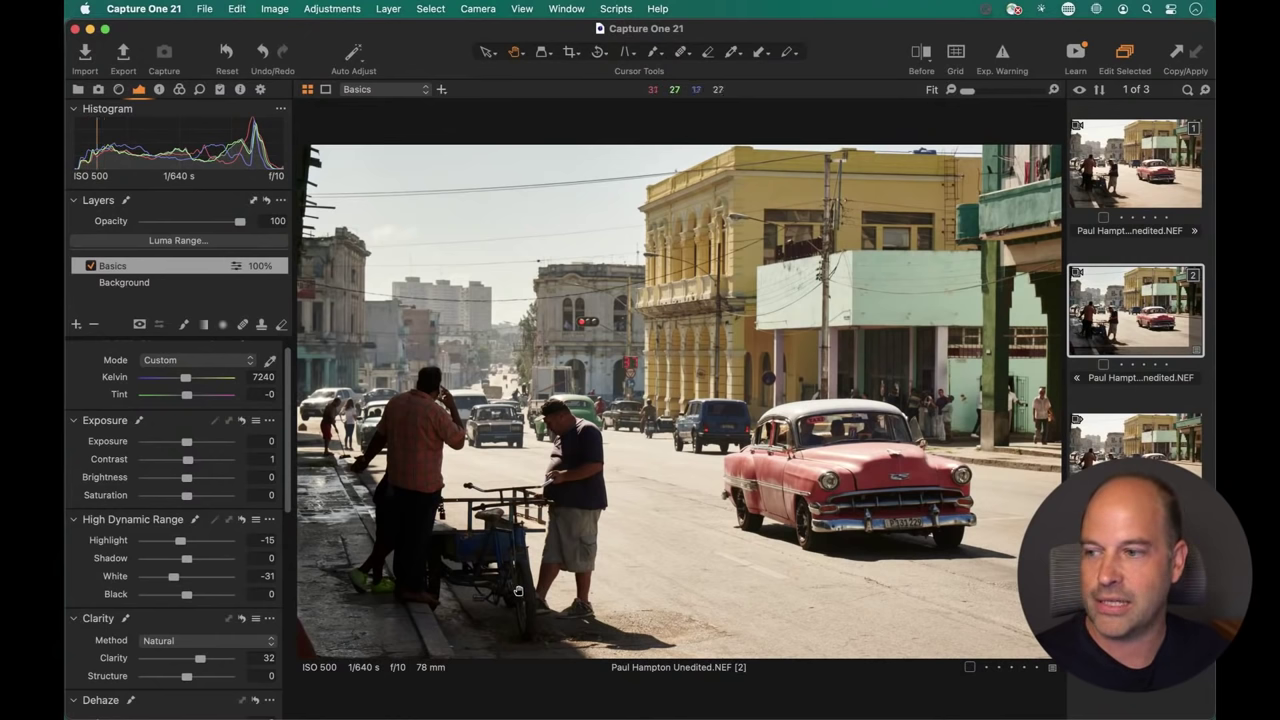
left_click_drag(186, 598, 212, 598)
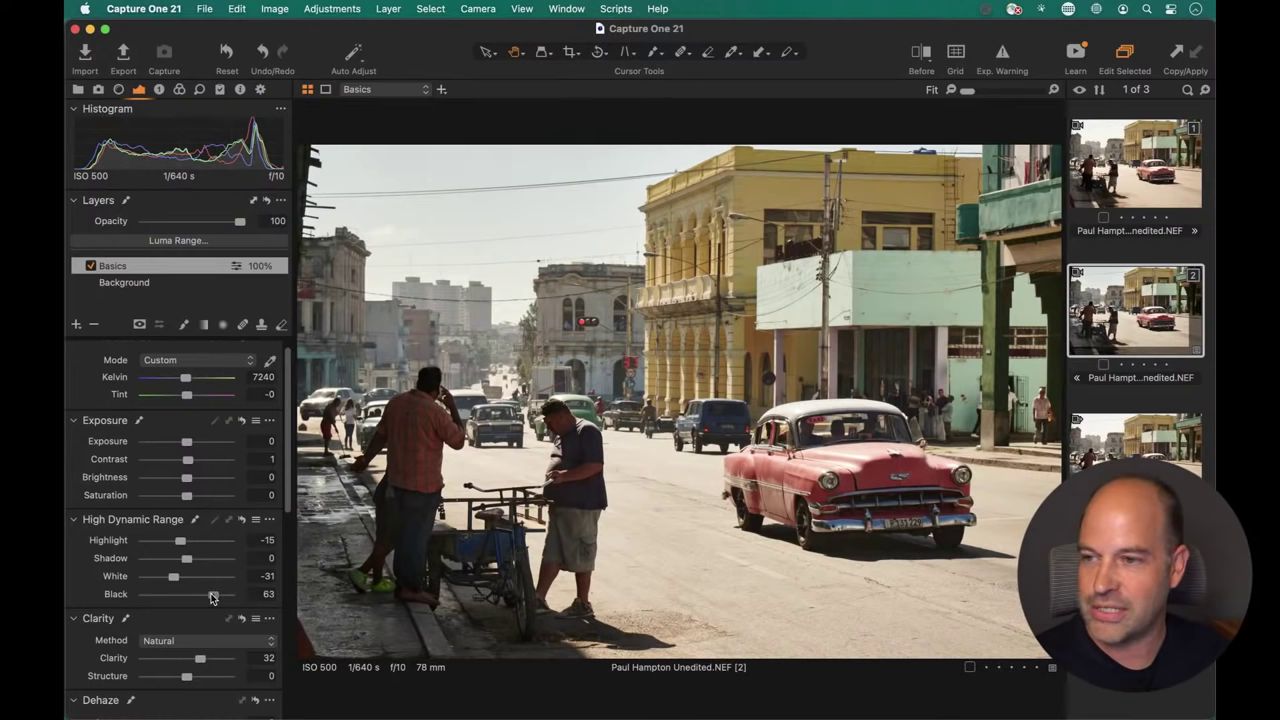
double_click(213, 597)
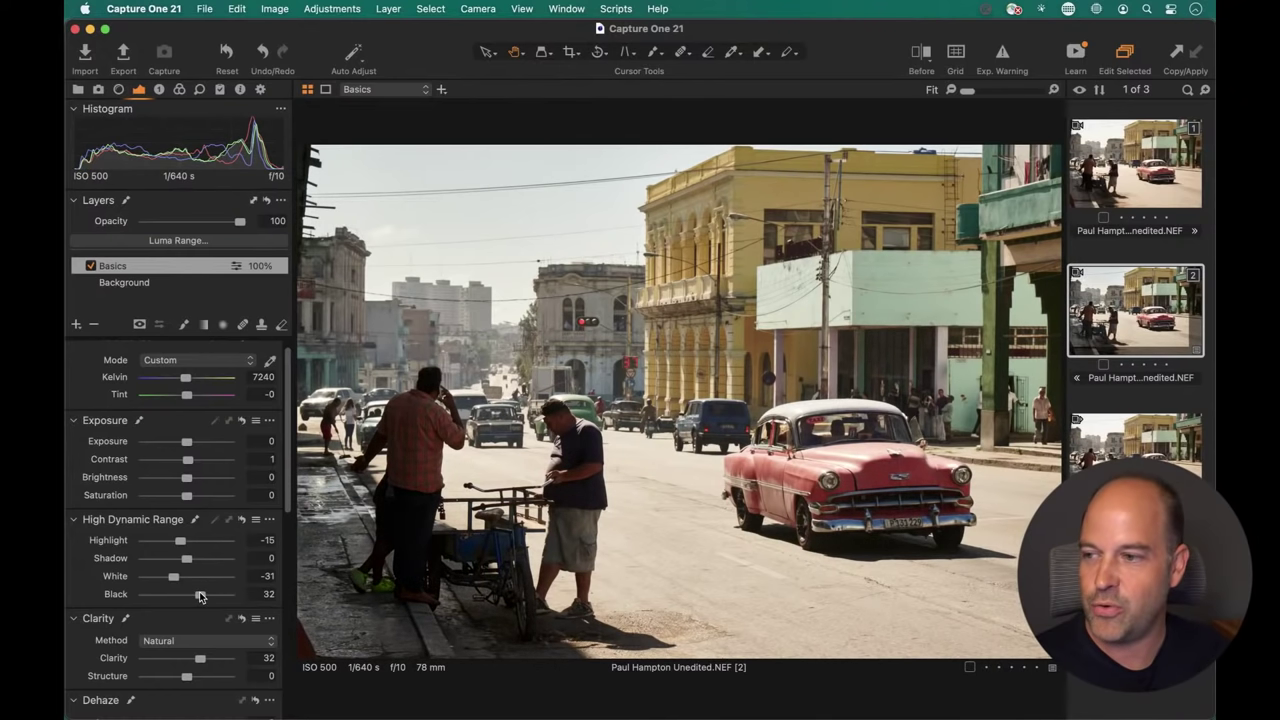
left_click_drag(185, 558, 175, 598)
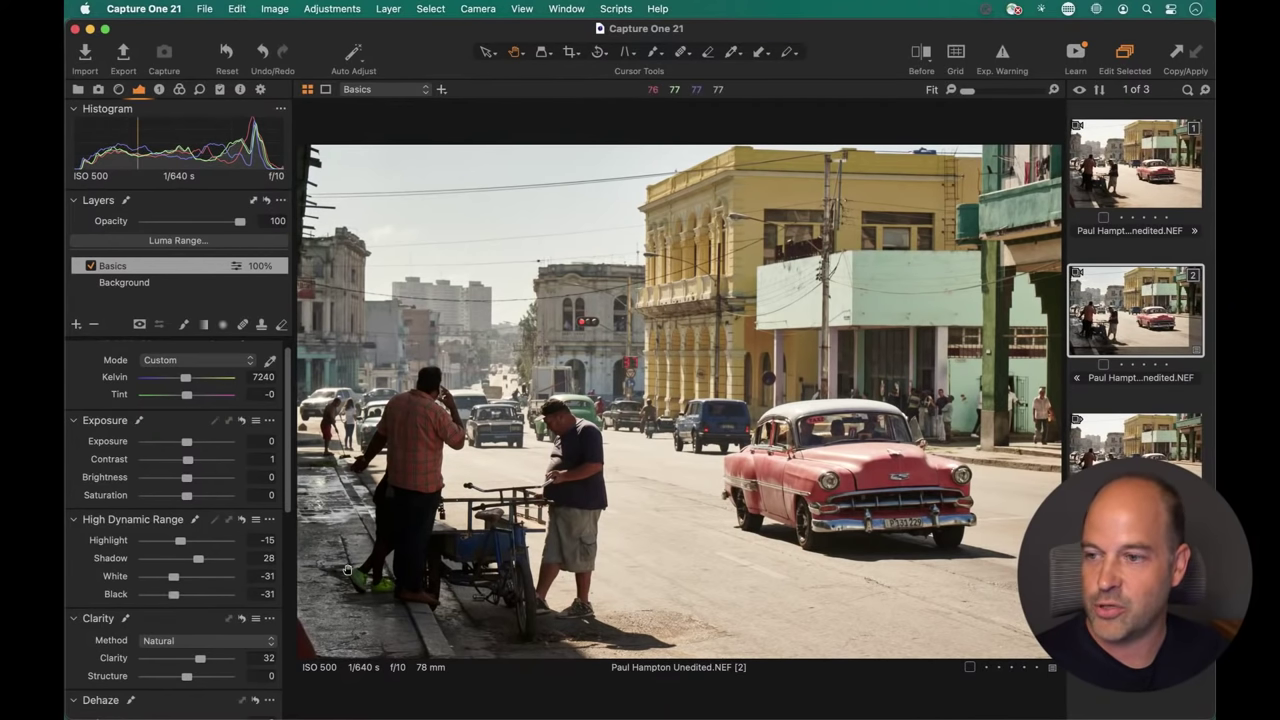
double_click(173, 594)
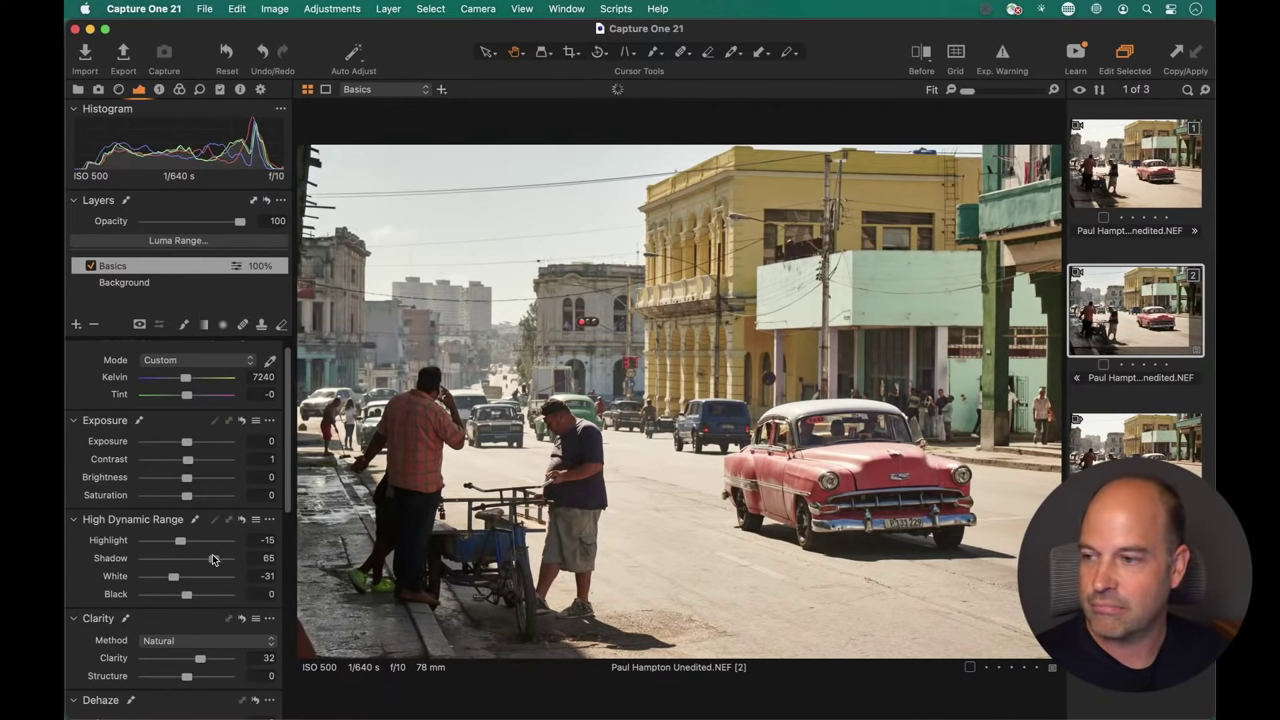
double_click(198, 558)
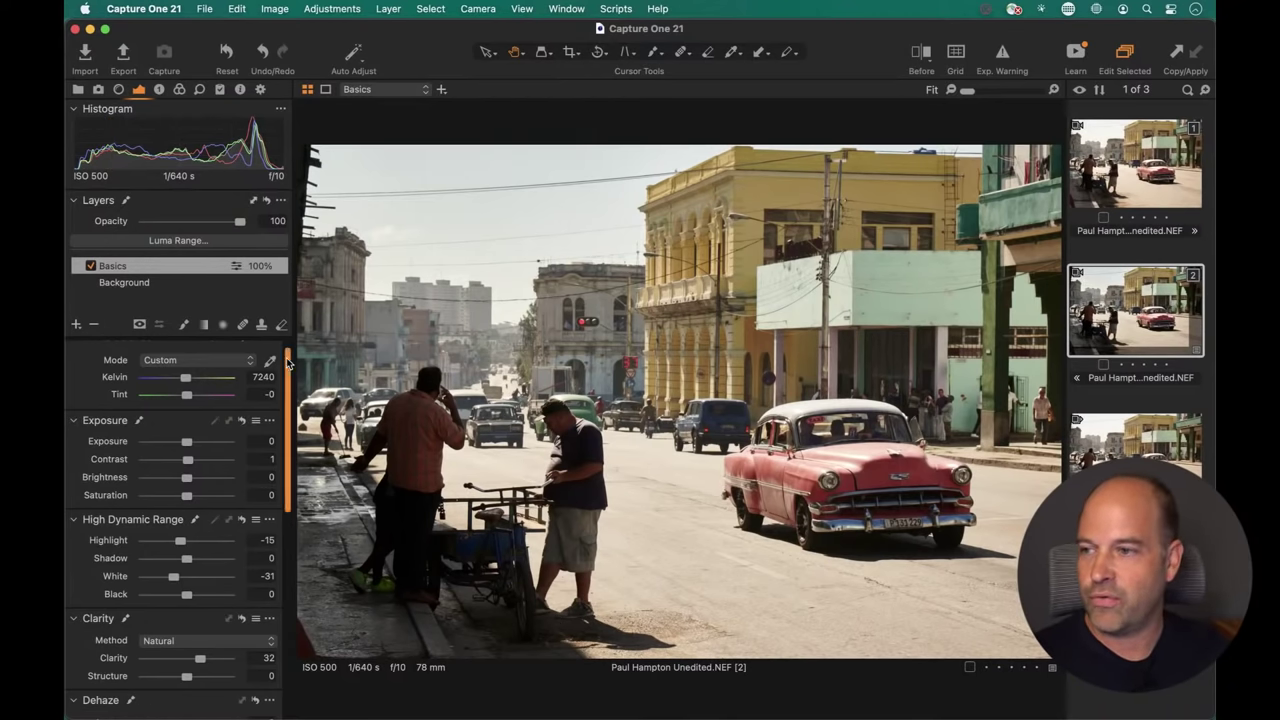
scroll(278, 362, "up", 1)
mouse_move(134, 350)
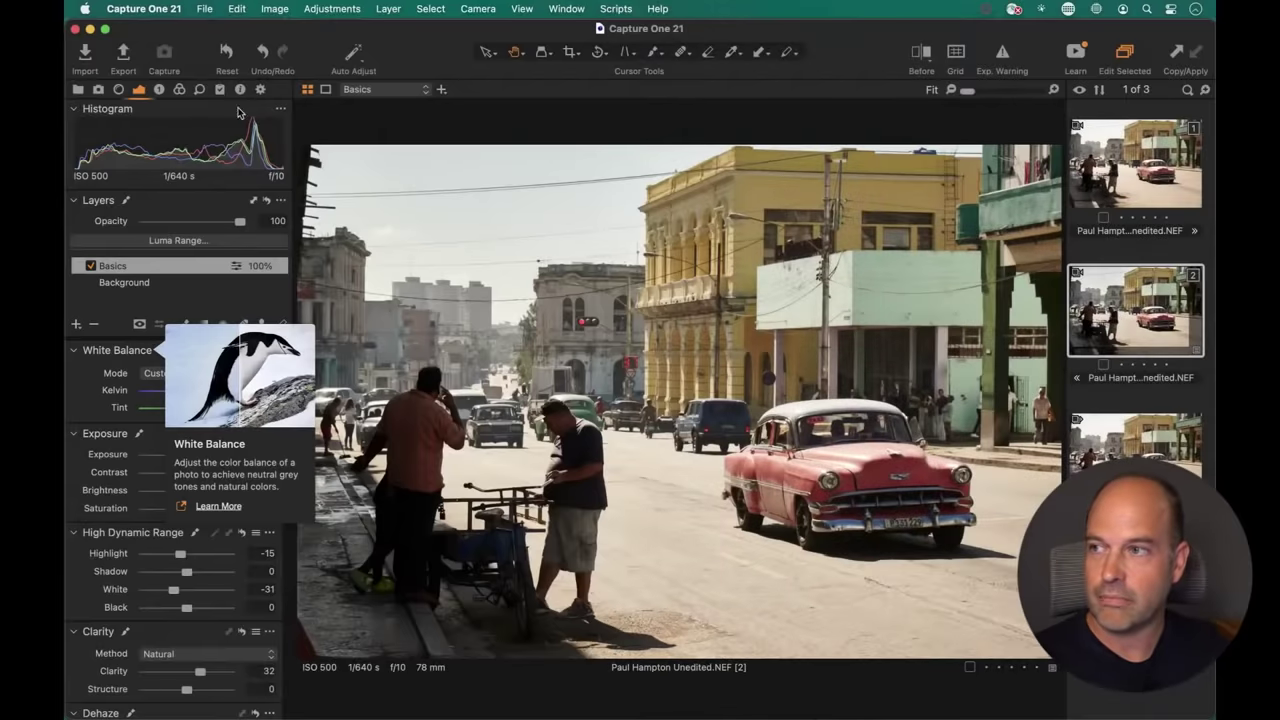
left_click(158, 89)
right_click(158, 89)
left_click(469, 252)
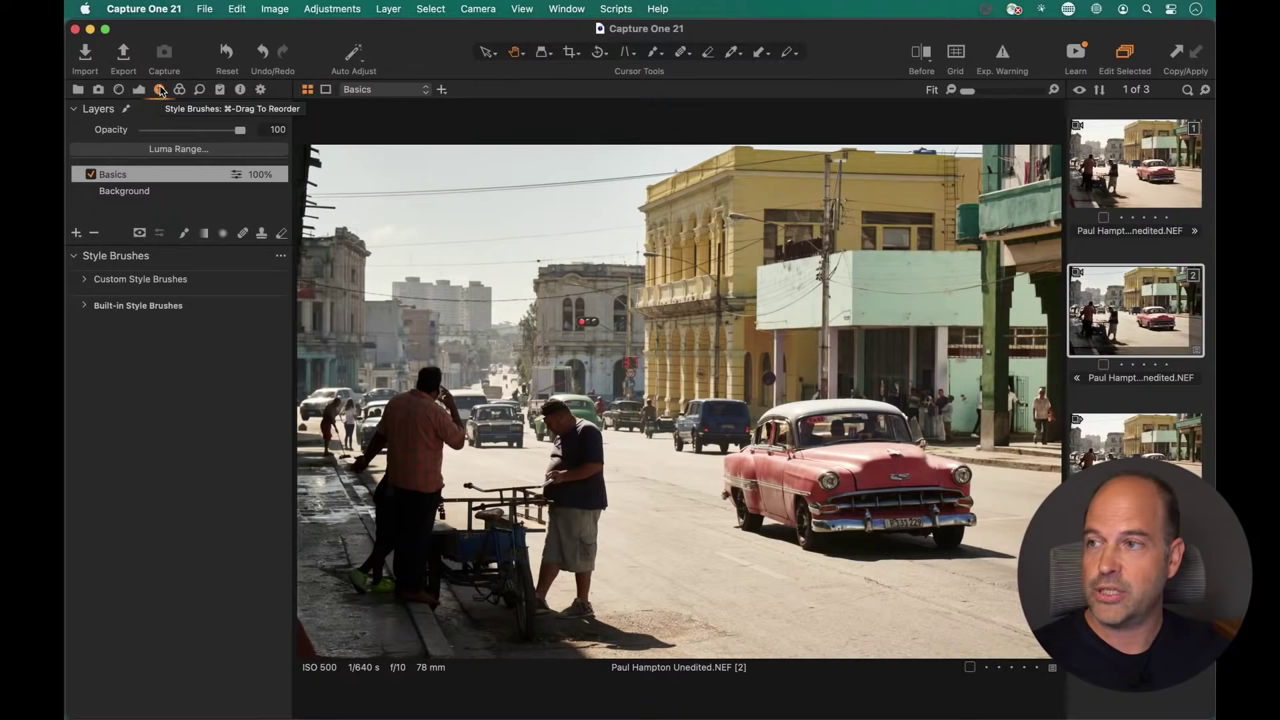
right_click(281, 92)
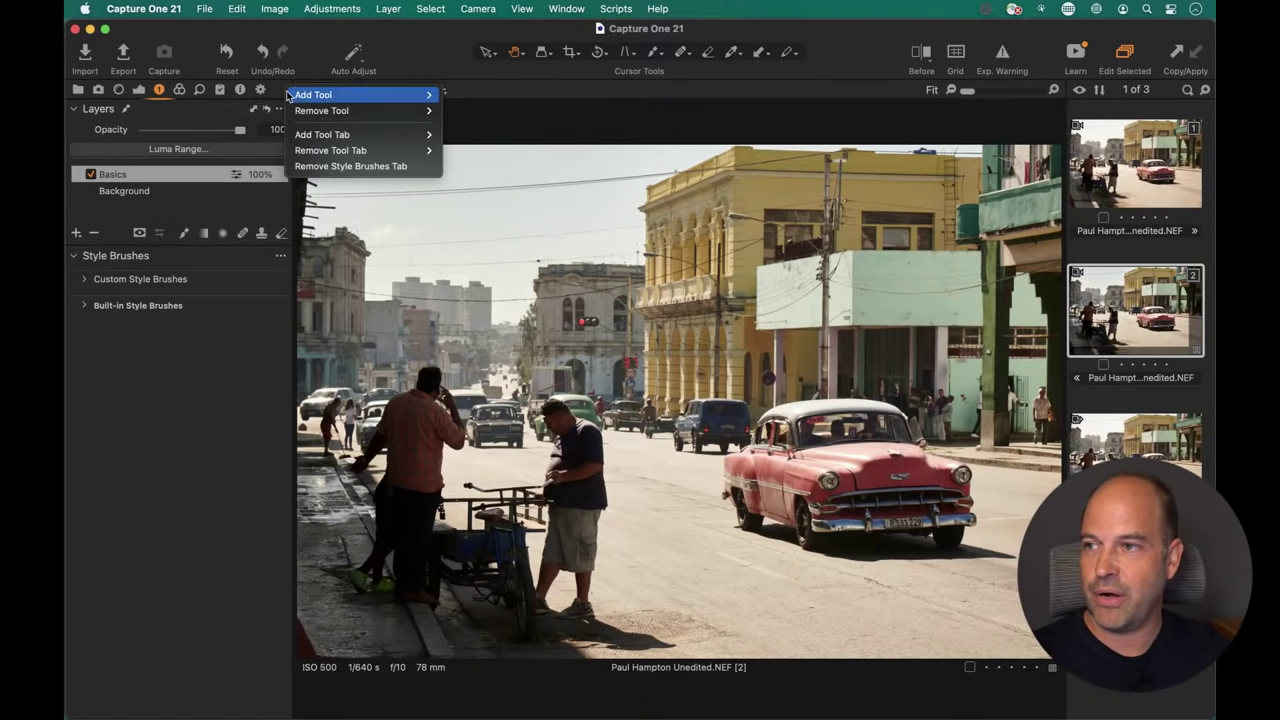
mouse_move(380, 134)
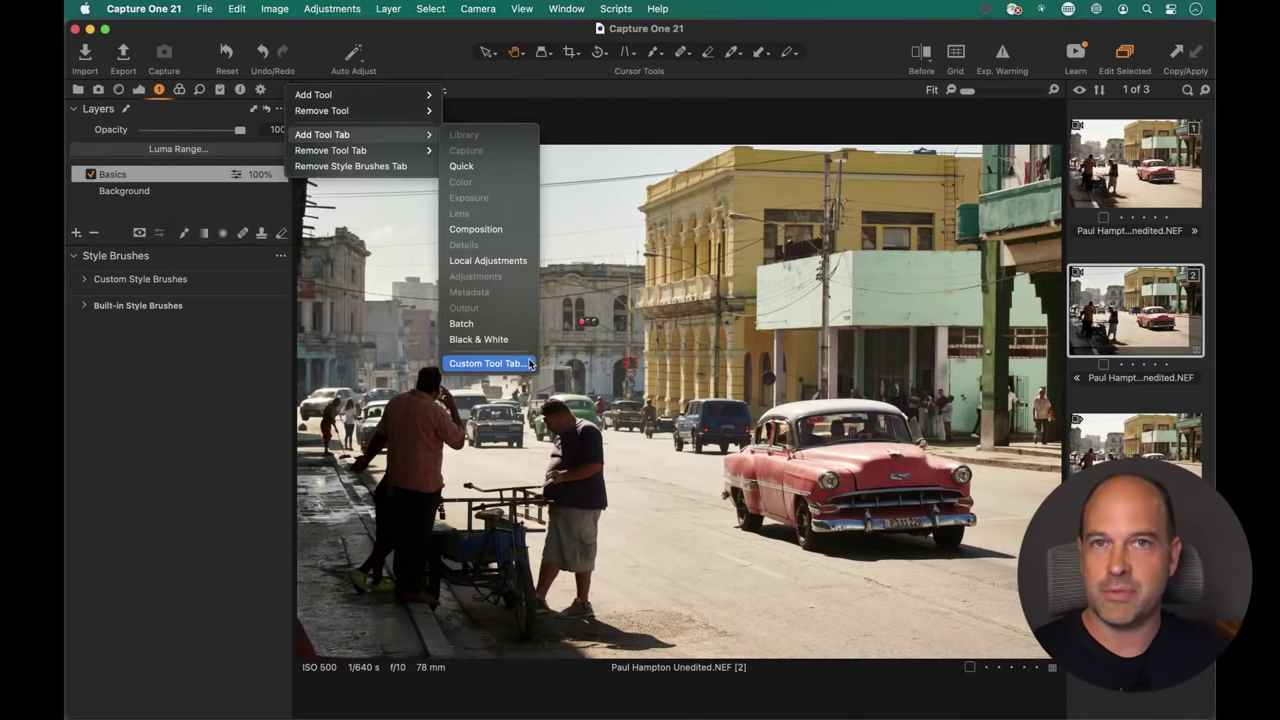
left_click(275, 387)
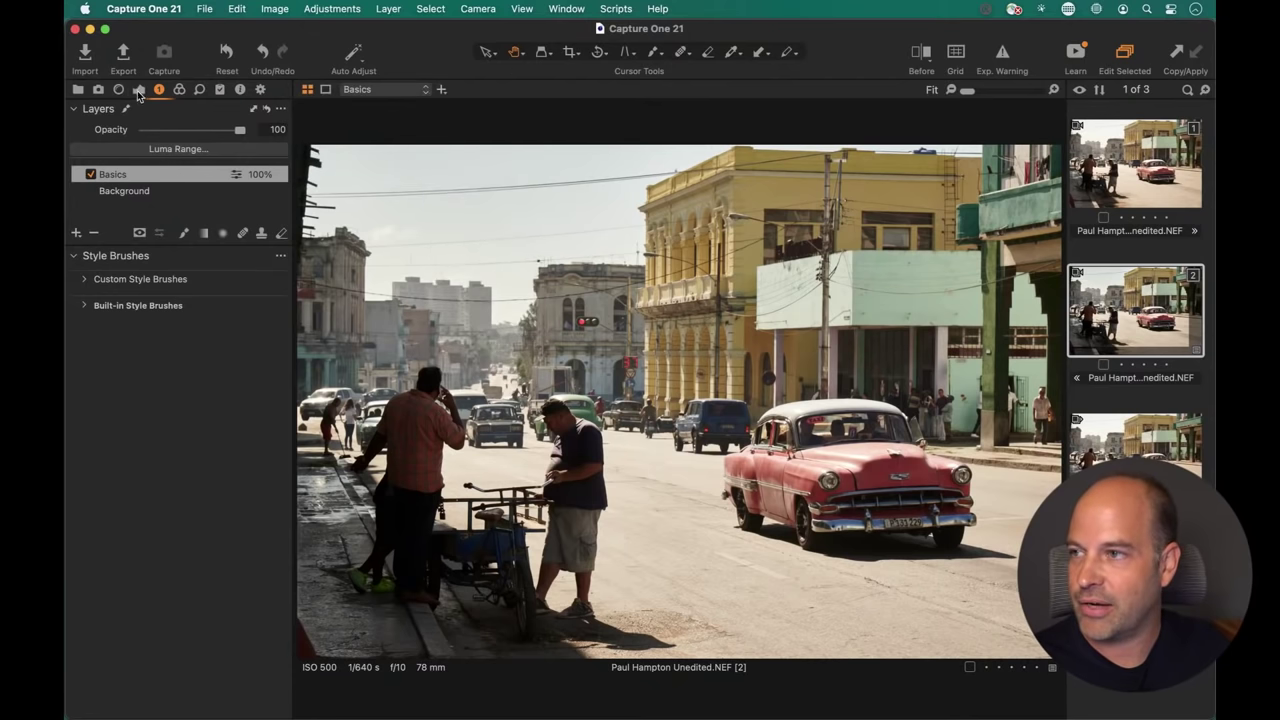
left_click(139, 89)
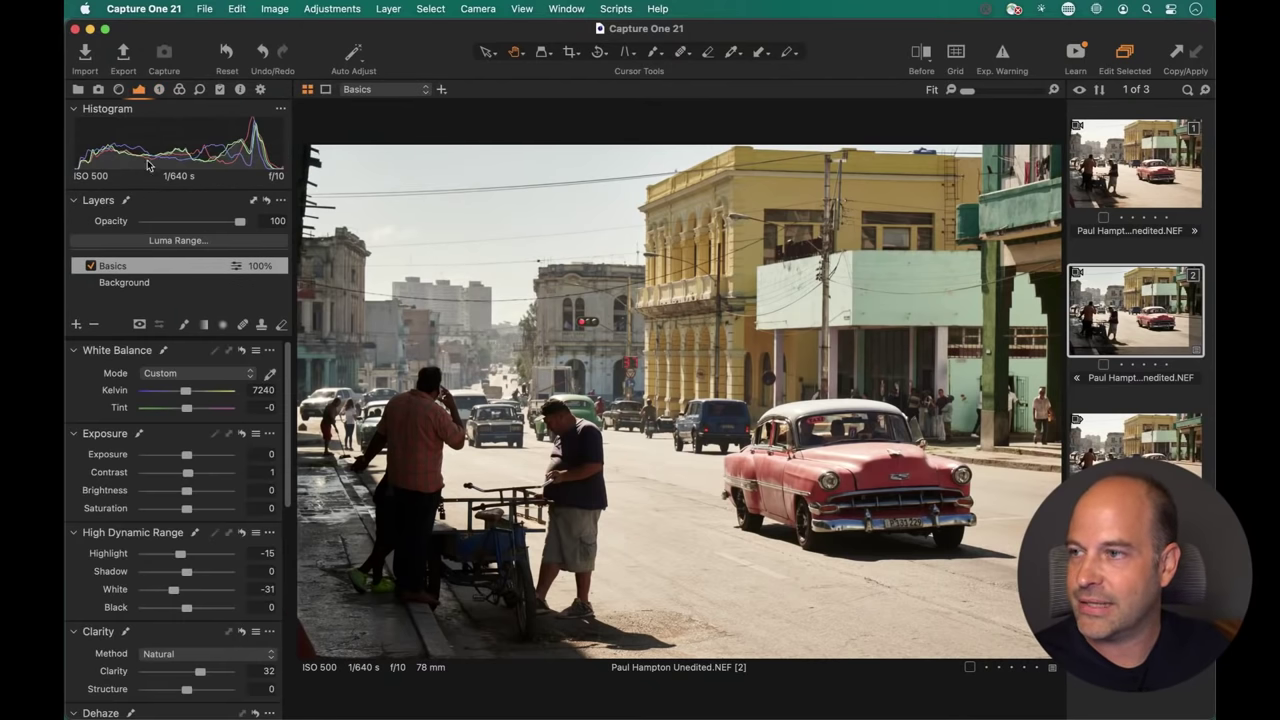
Pick the Shadows (recover) brush from Built-in > Light & Contrast style brushes.
left_click(159, 89)
left_click(88, 306)
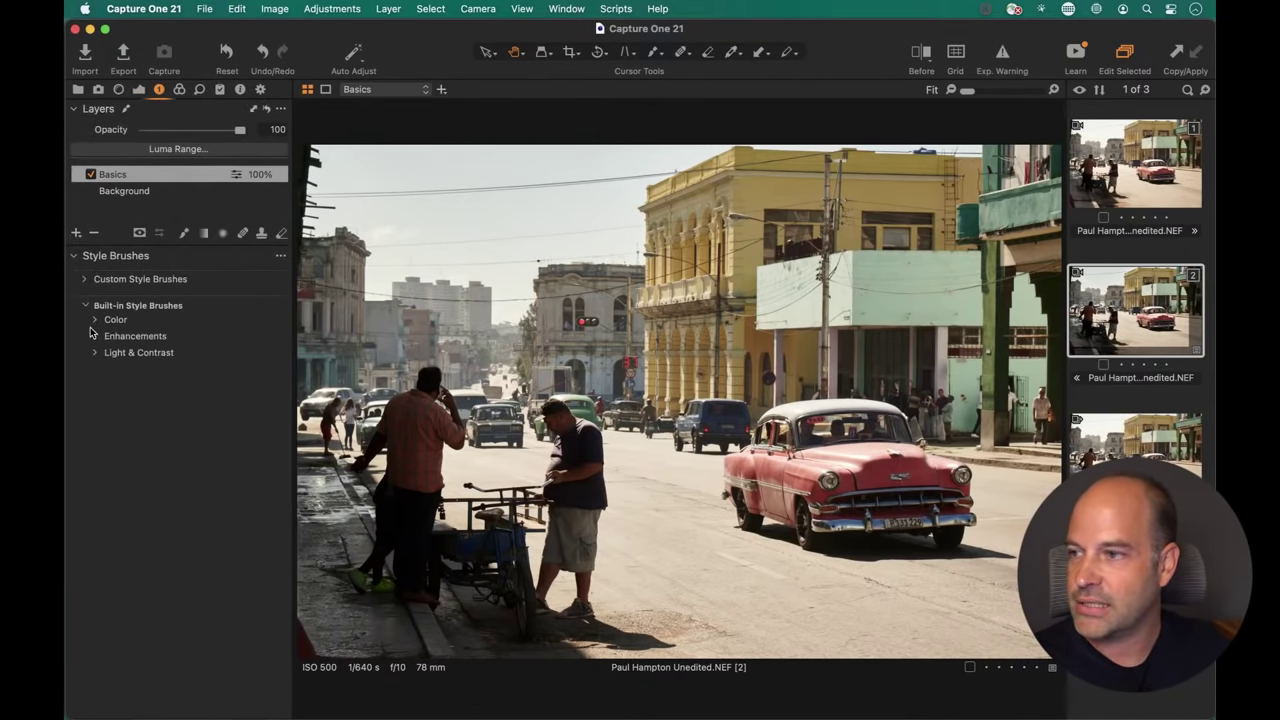
left_click(96, 355)
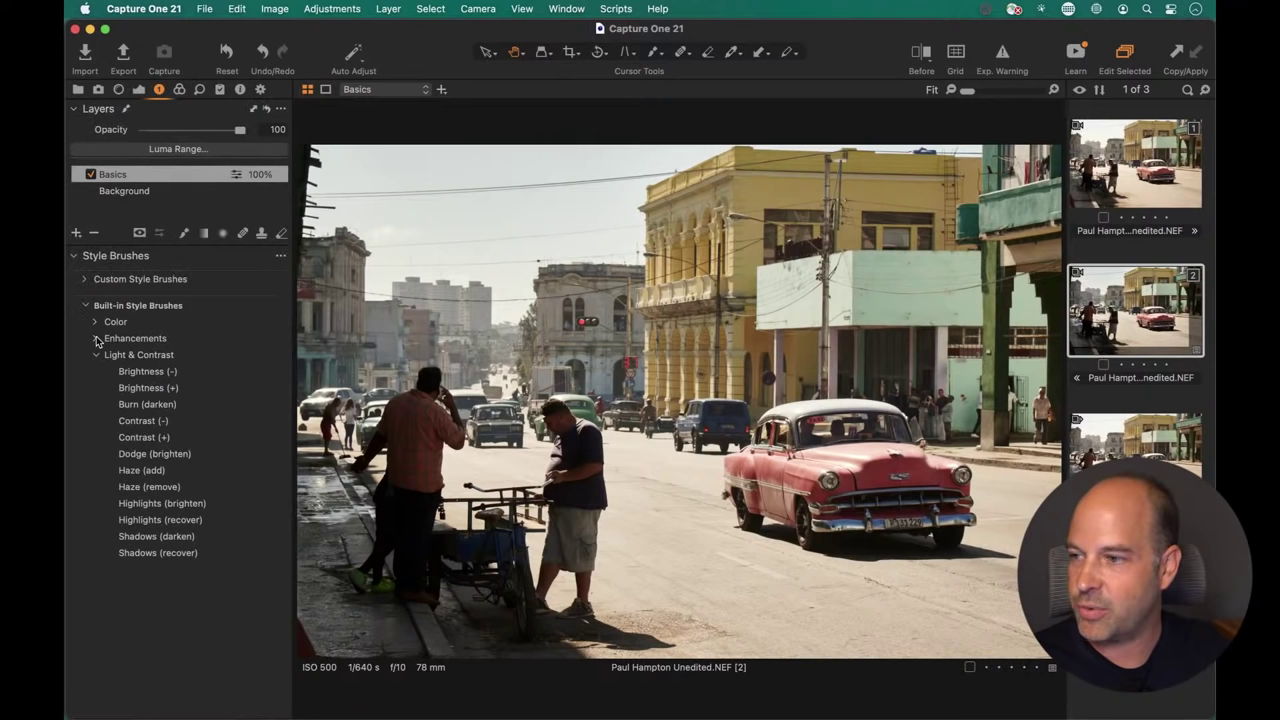
left_click(160, 553)
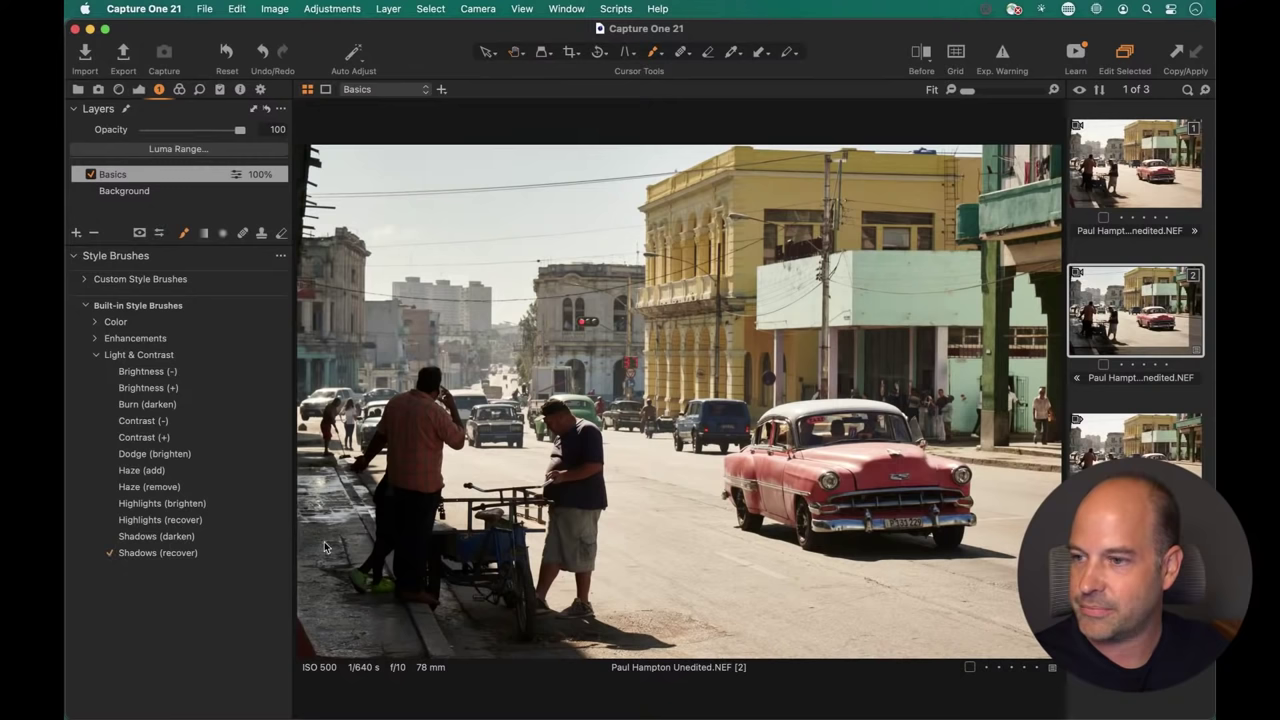
Set brush flow to 2 and paint shadow recovery over the man by the cart.
mouse_move(490, 460)
left_mouse_down()
mouse_move(480, 455)
mouse_move(495, 470)
mouse_move(450, 462)
mouse_move(490, 455)
mouse_move(460, 460)
mouse_move(476, 455)
left_mouse_up()
right_click(476, 452)
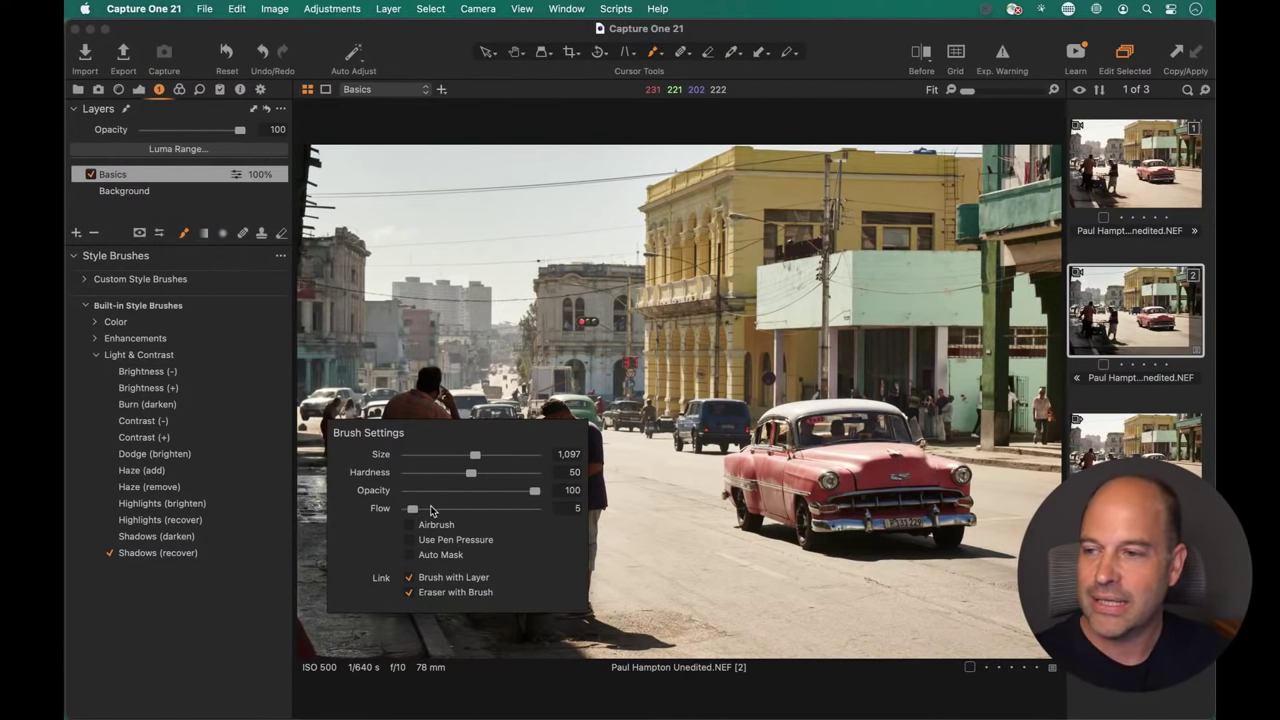
left_click_drag(413, 511, 410, 508)
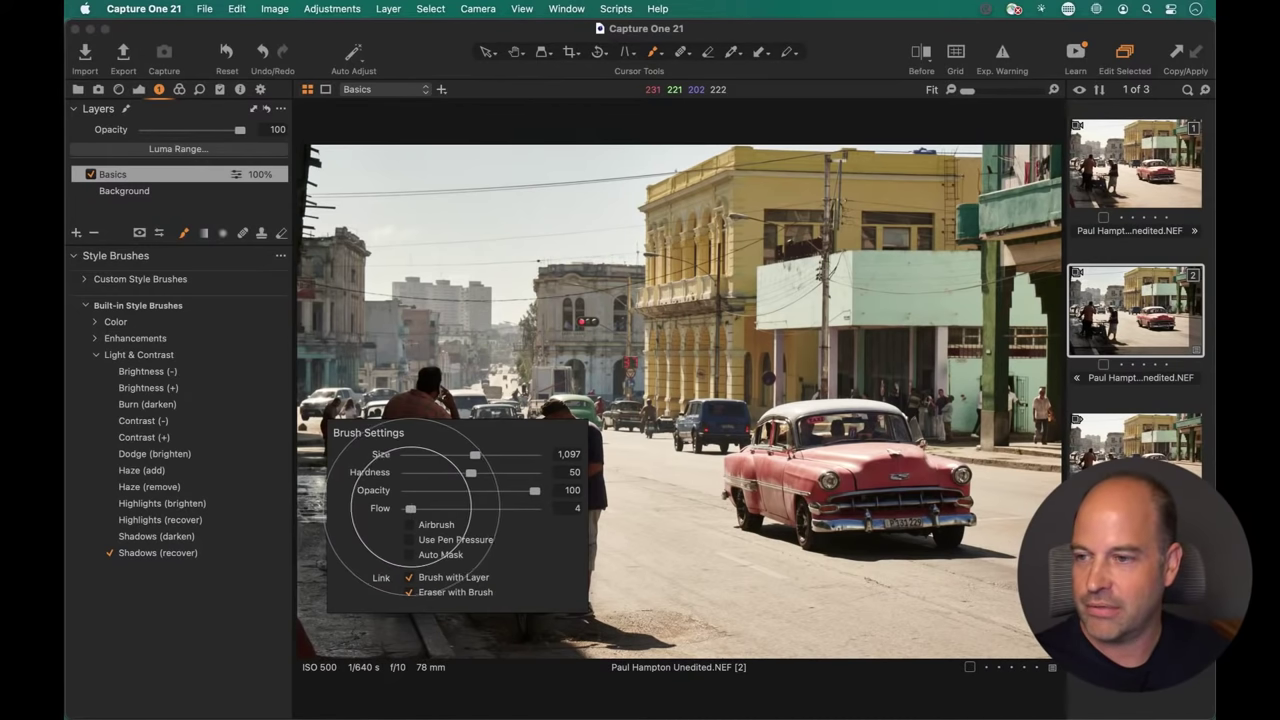
left_click_drag(410, 508, 430, 503)
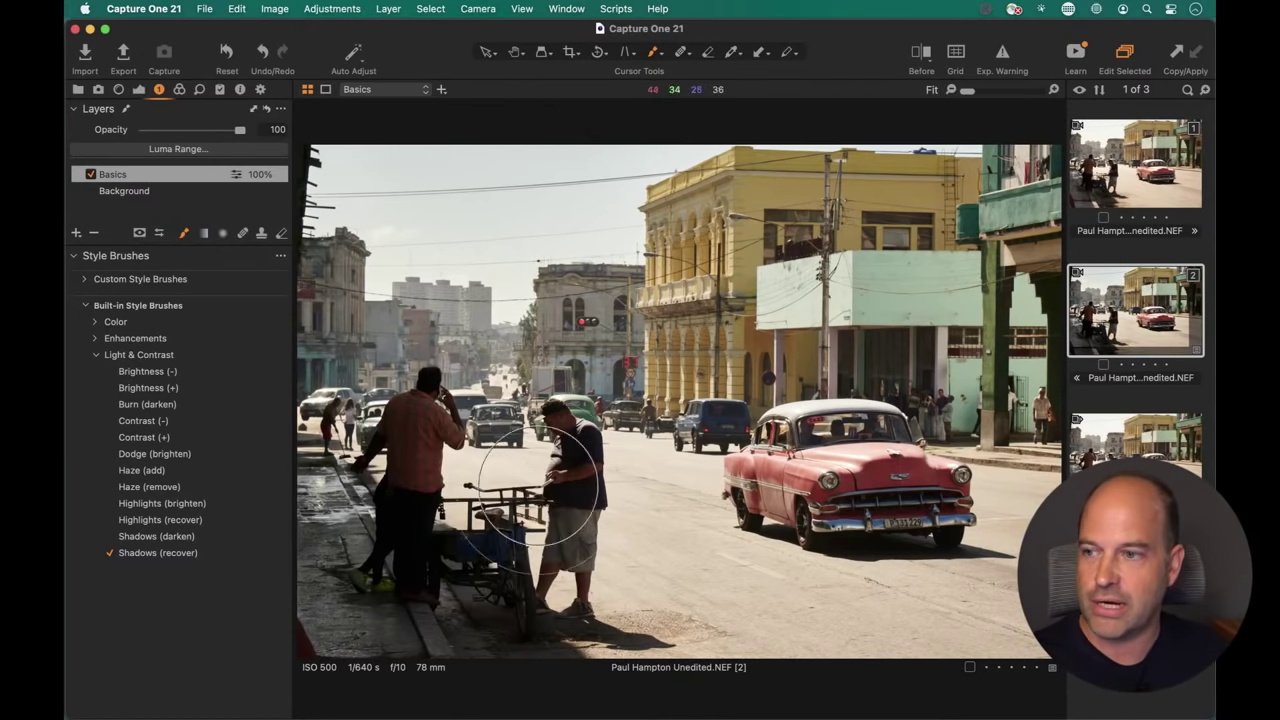
left_click(435, 474)
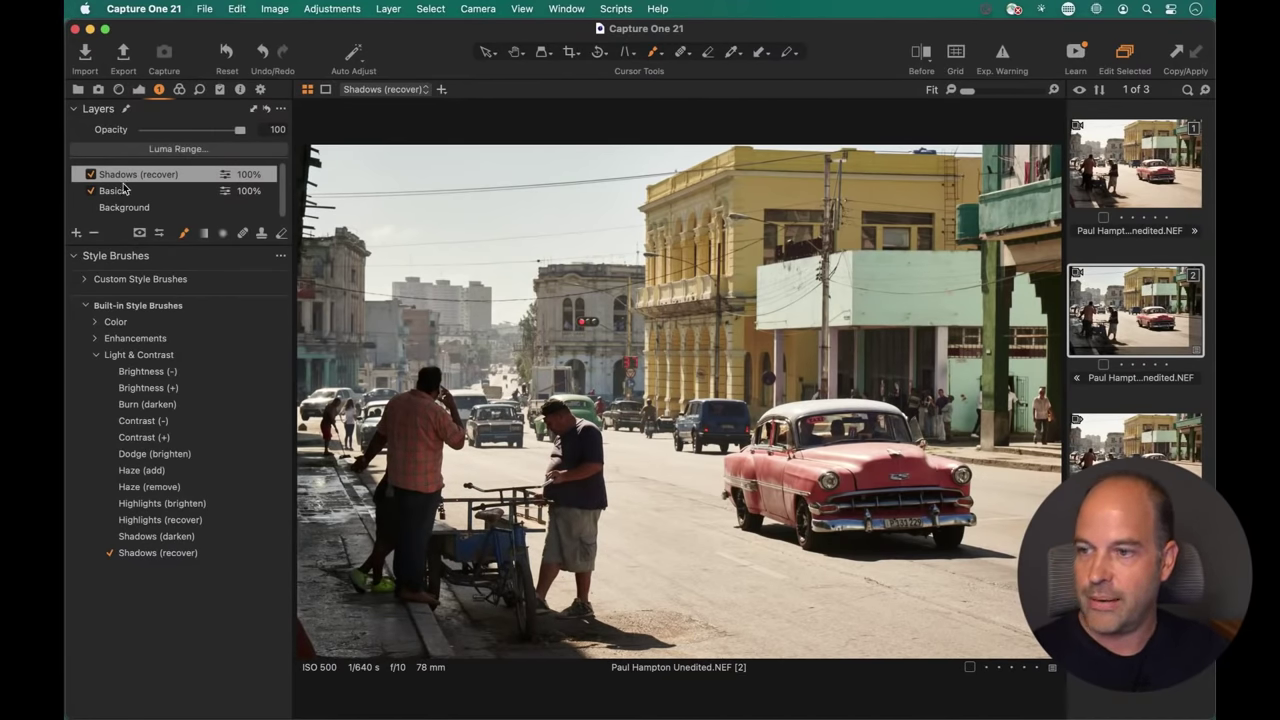
Cancel the accidental new session, hide the browser, and set Shadows (recover) opacity to 72%.
key("super+n")
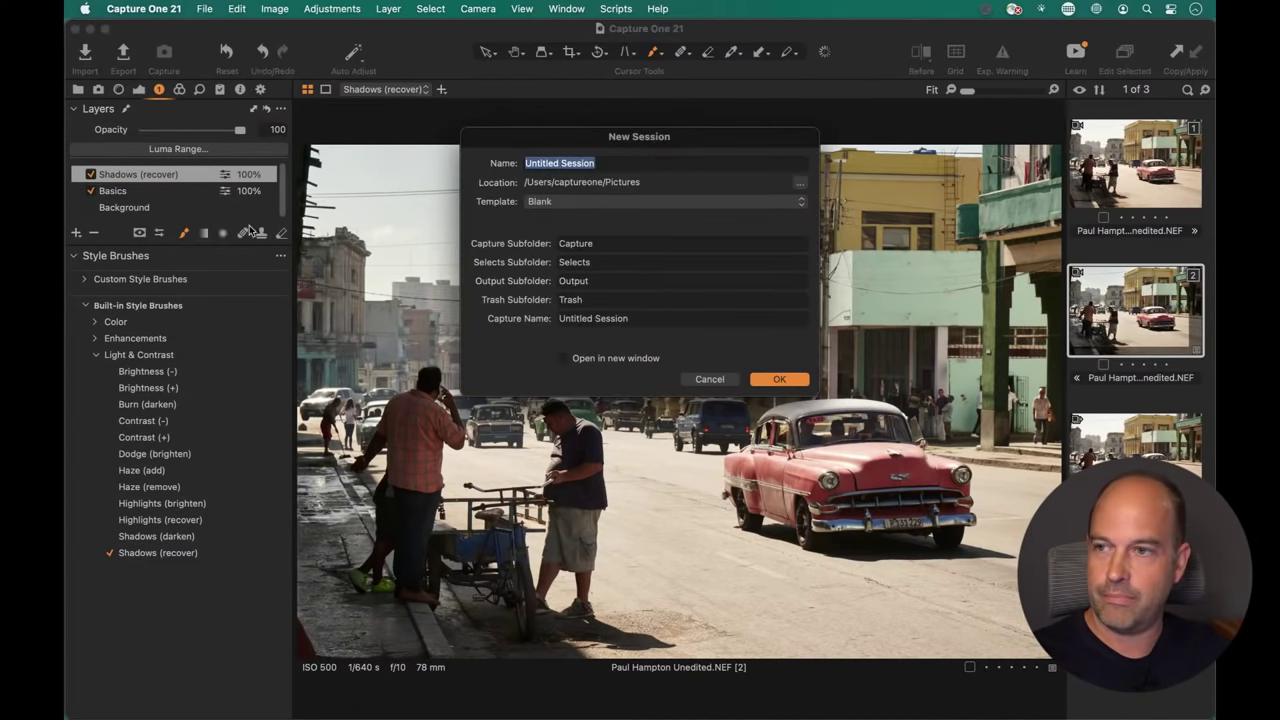
left_click(710, 384)
key("super+b")
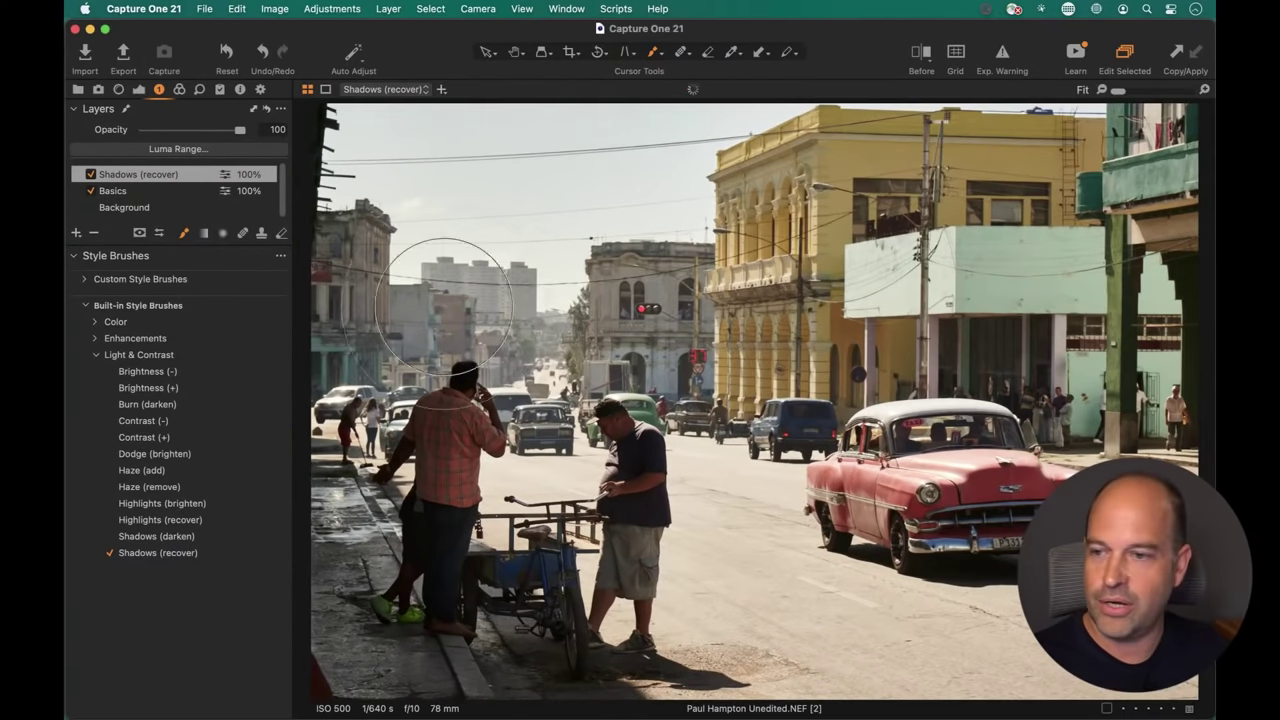
left_click(91, 175)
left_click(91, 175)
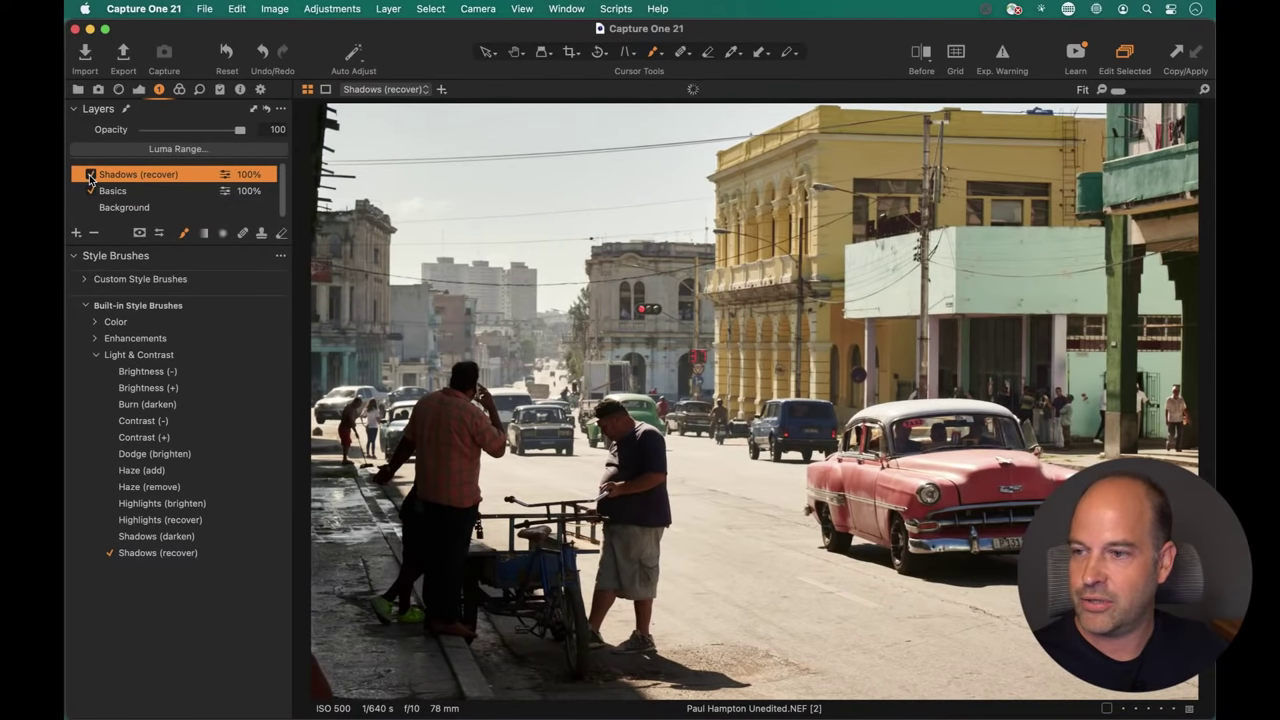
left_click_drag(241, 131, 214, 135)
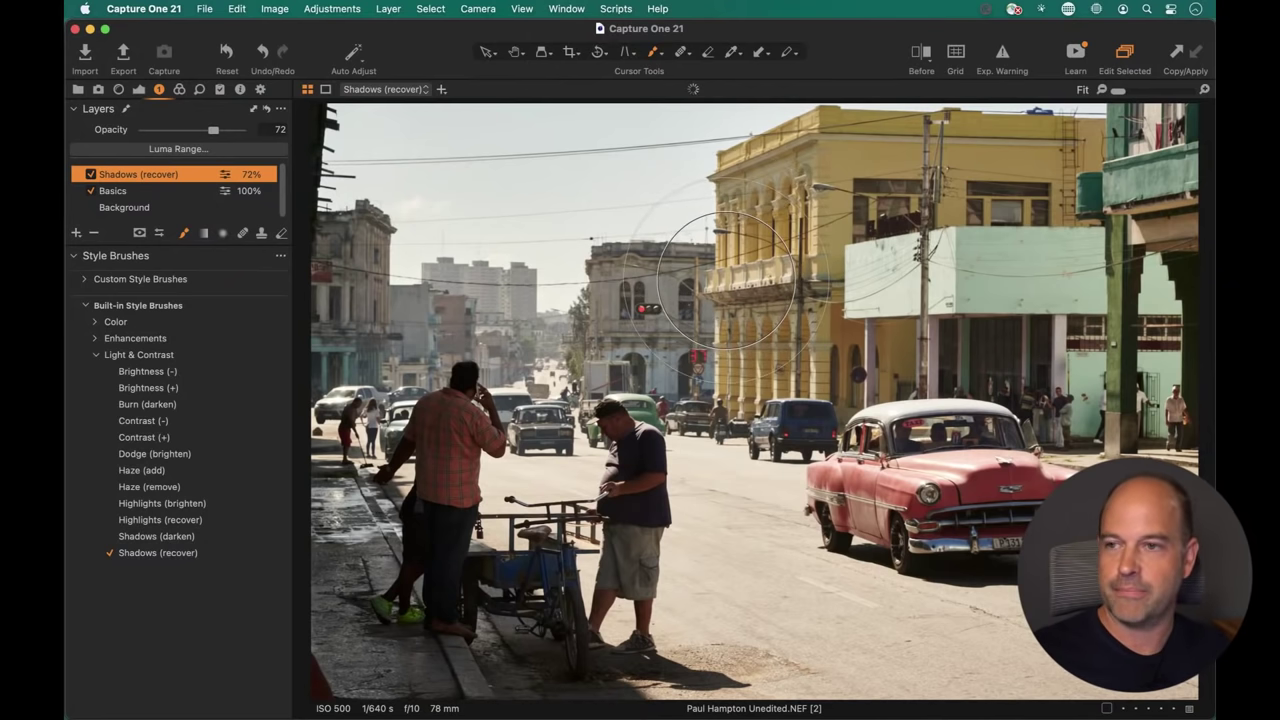
Show a before/after split view and move the divider across the photo.
key("v")
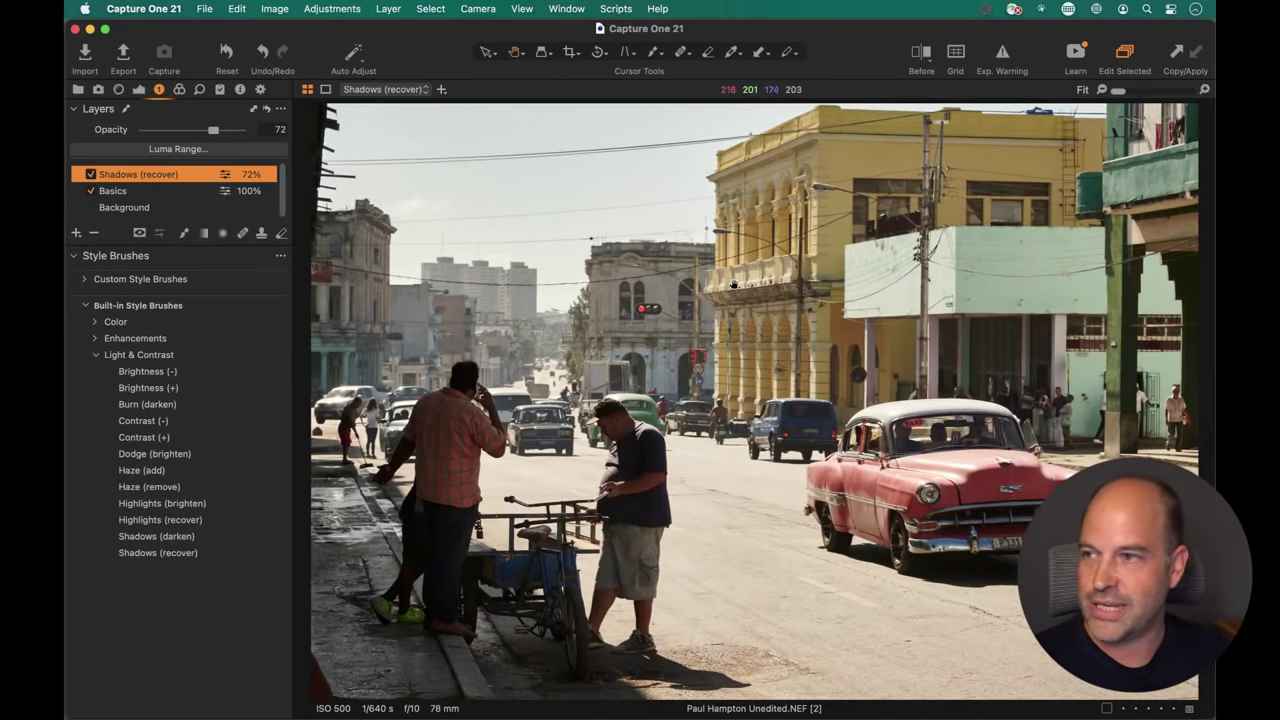
left_click(921, 53)
left_click_drag(755, 401, 596, 402)
End the before/after comparison, toggle the Shadows (recover) and Basics layers to check them, and restore the filmstrip.
left_click_drag(637, 343, 747, 400)
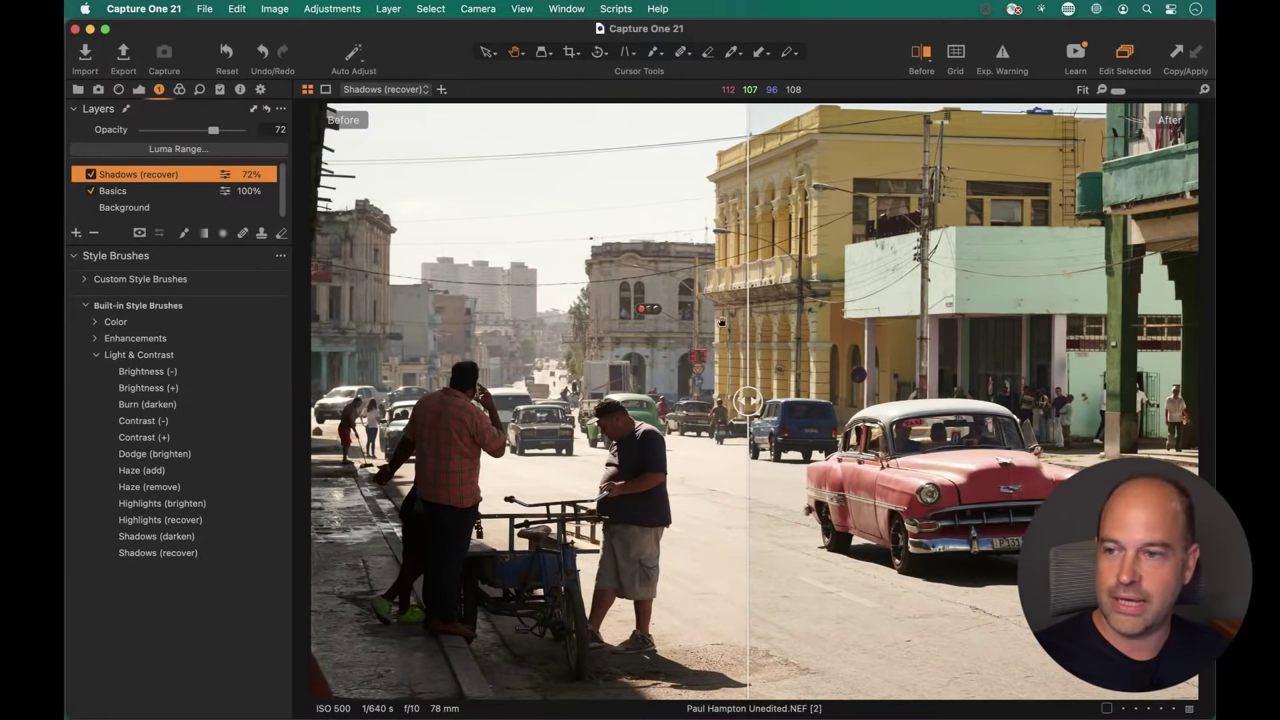
left_click(921, 55)
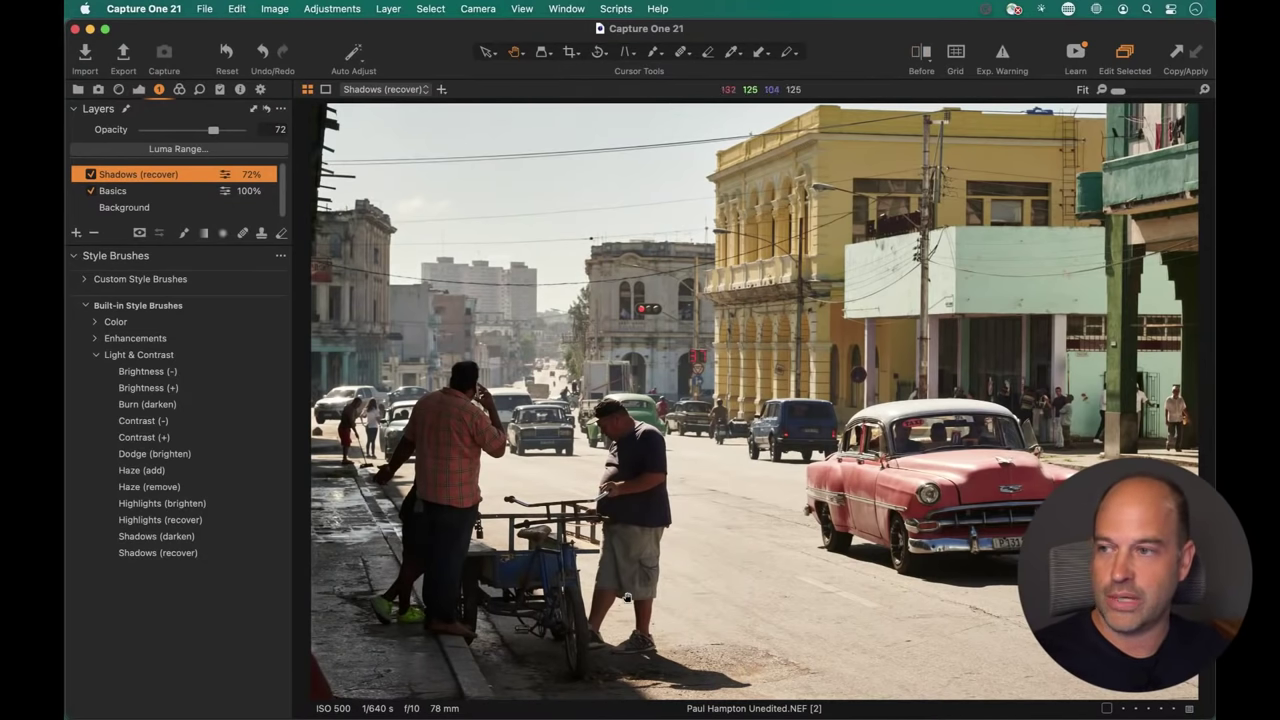
left_click(91, 174)
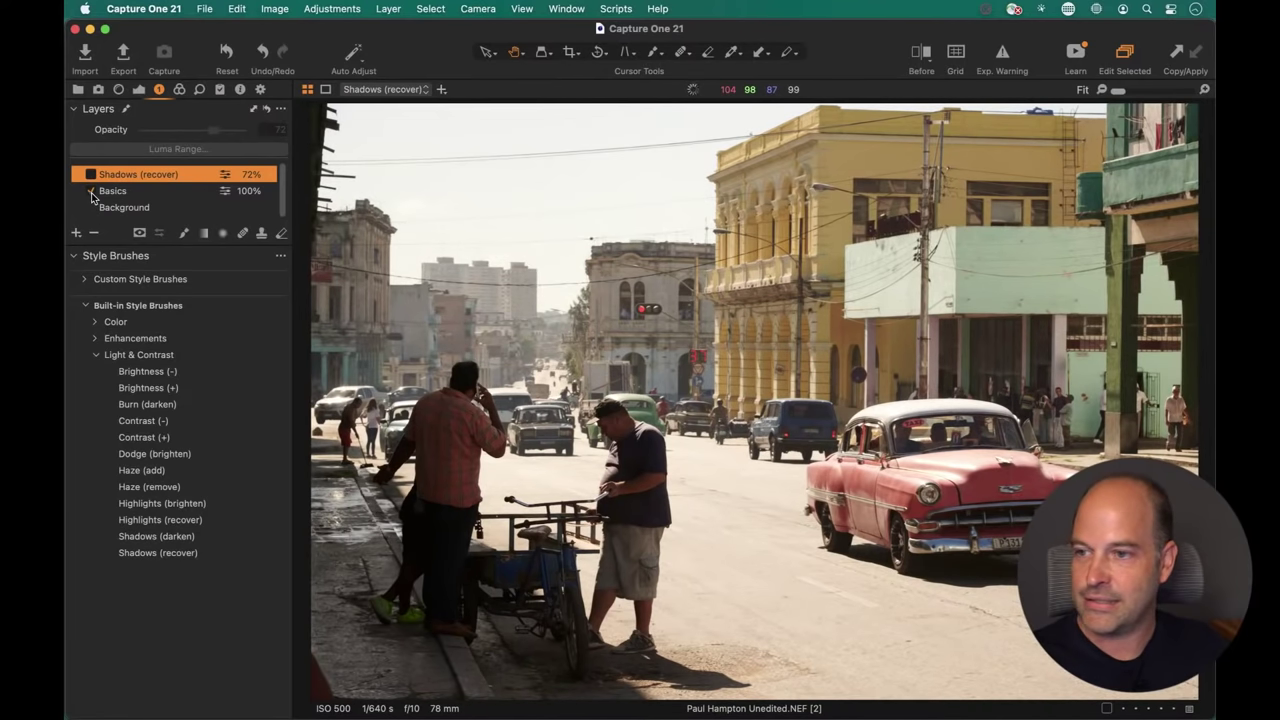
left_click(91, 191)
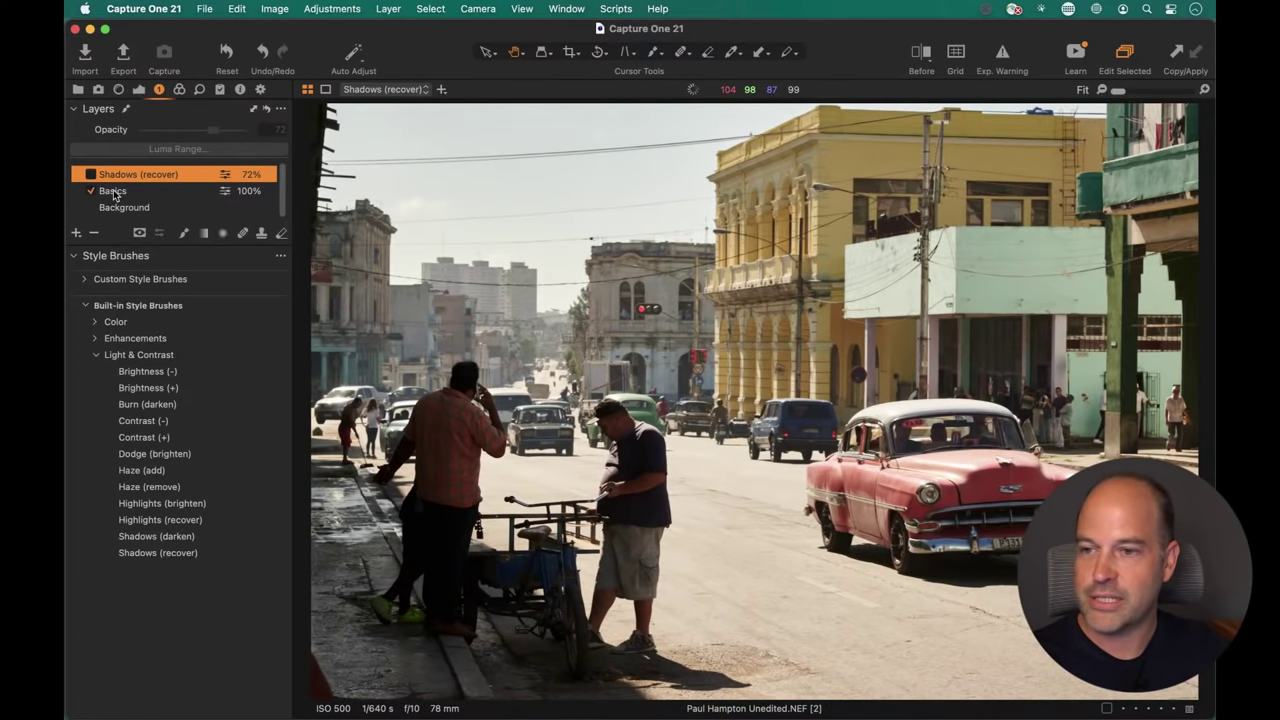
left_click(91, 174)
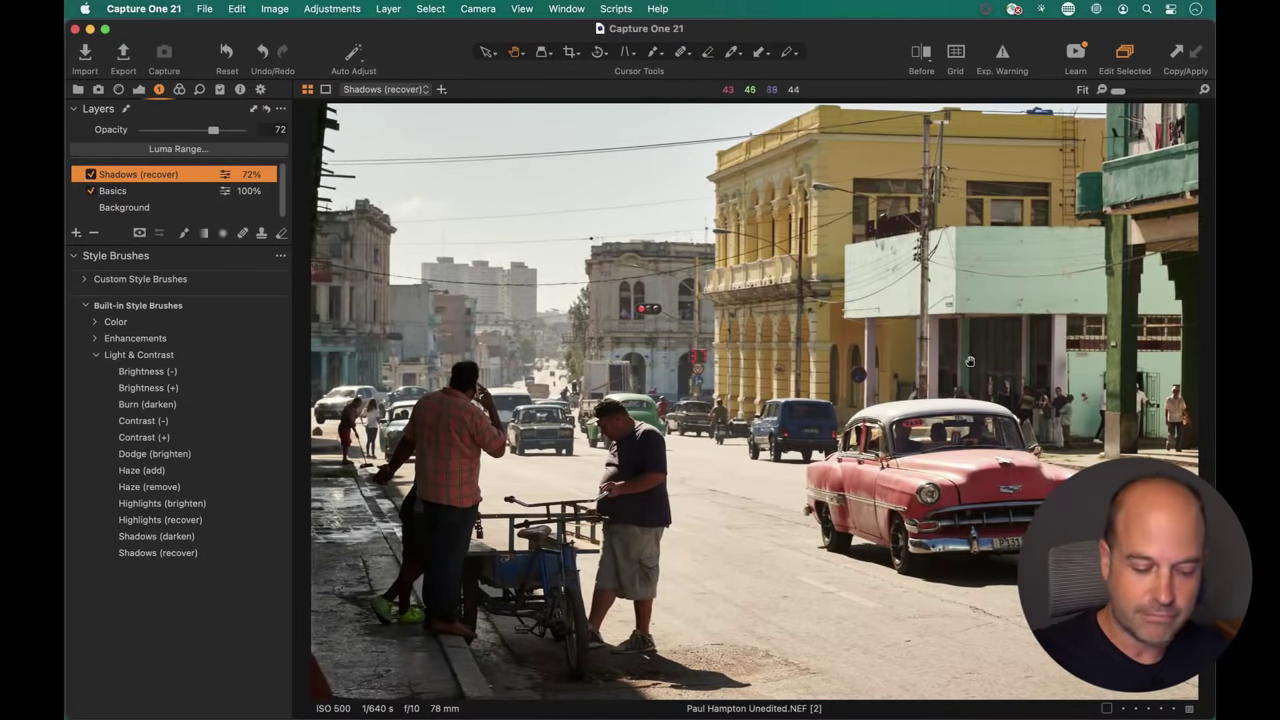
key("super+b")
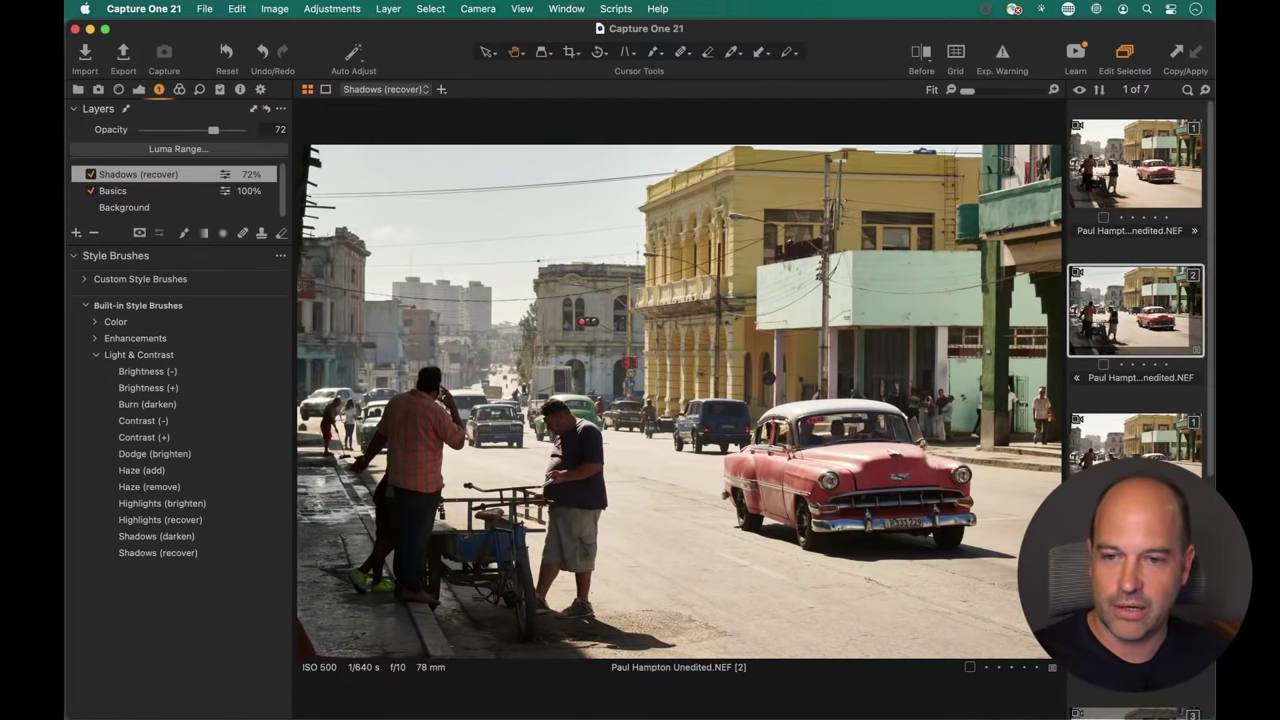
View the sepia variant, collapse the stack, select colour variant [2] and open the Image menu.
key("Down")
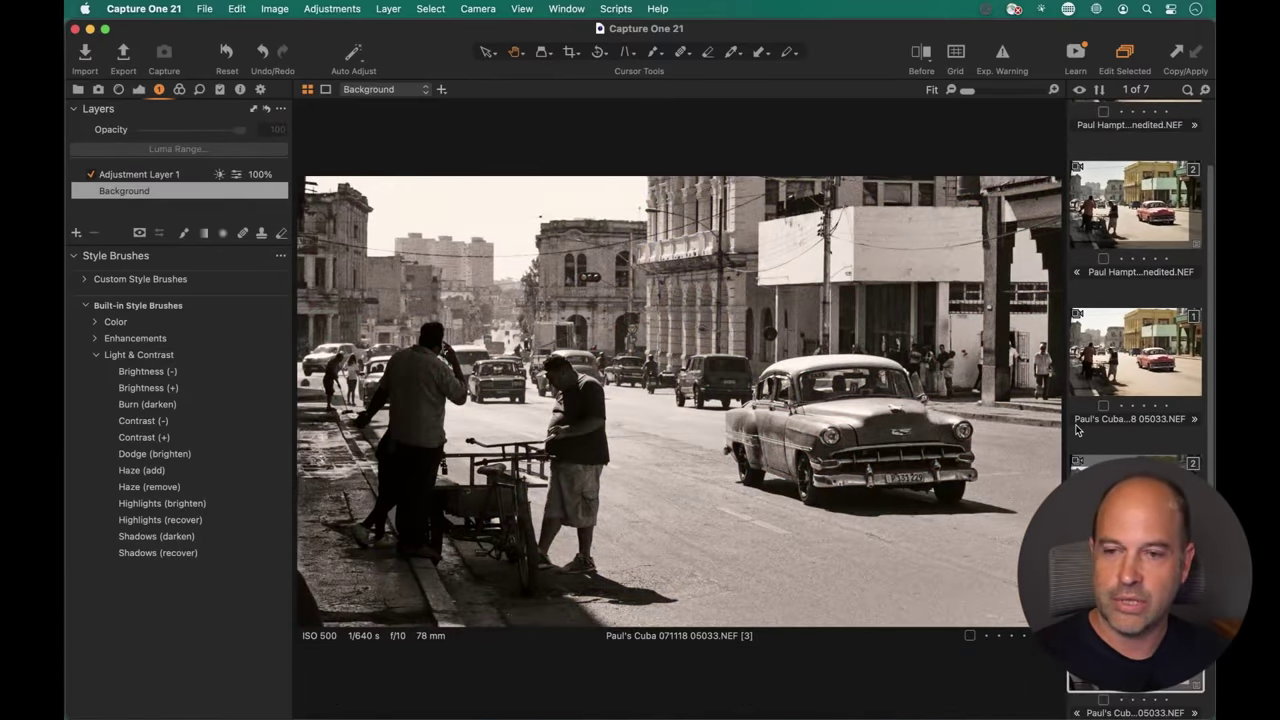
left_click(1077, 316)
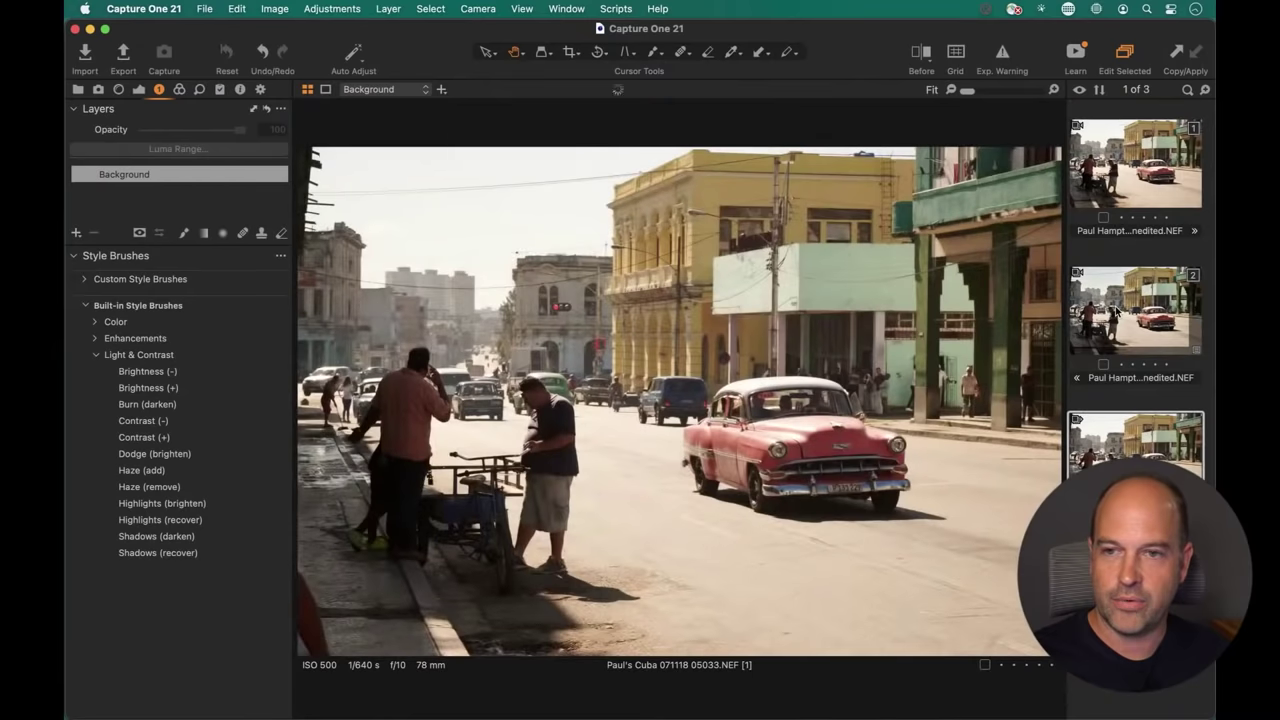
left_click(1128, 335)
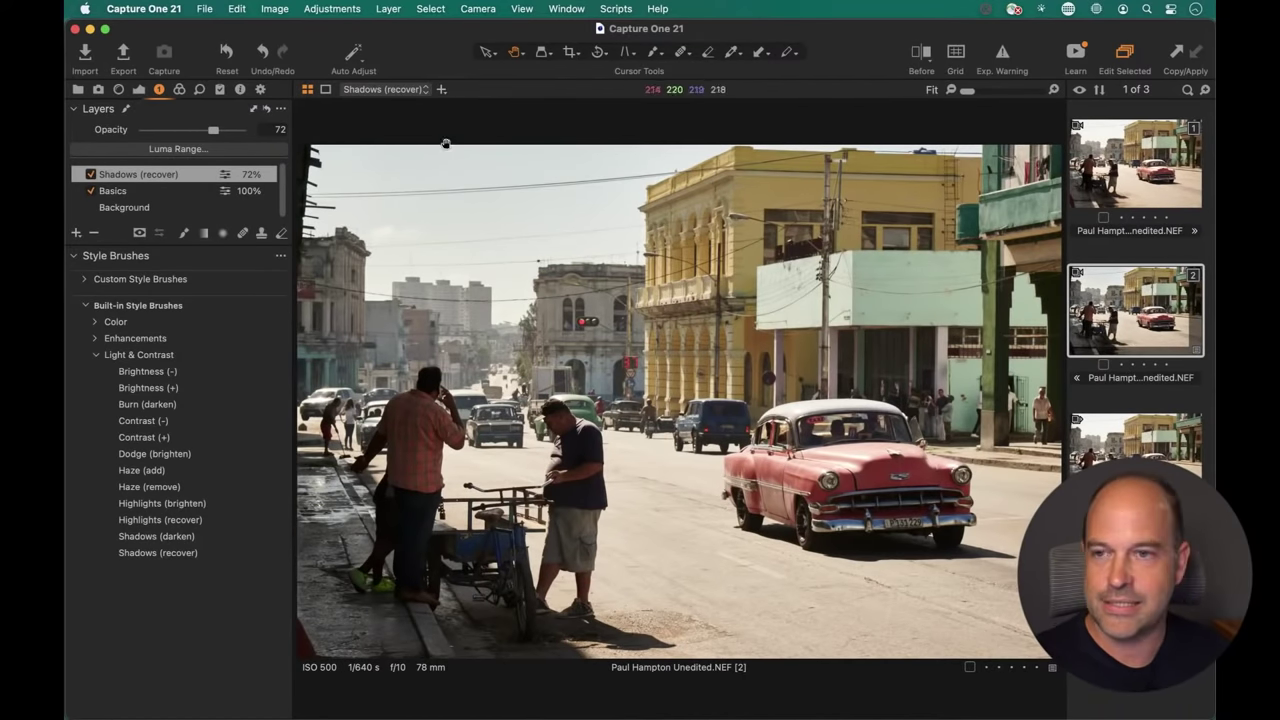
left_click(281, 8)
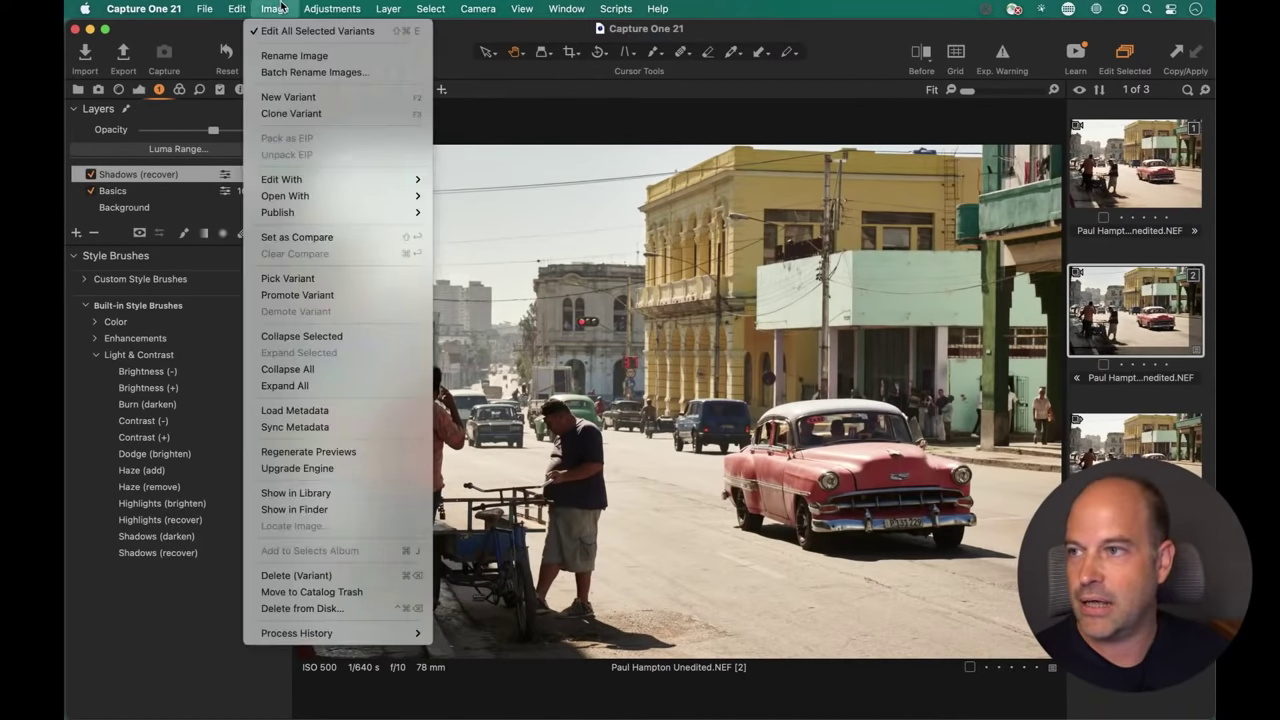
Create a new unedited variant [3] and select variants [2] and [3] together.
left_click(384, 97)
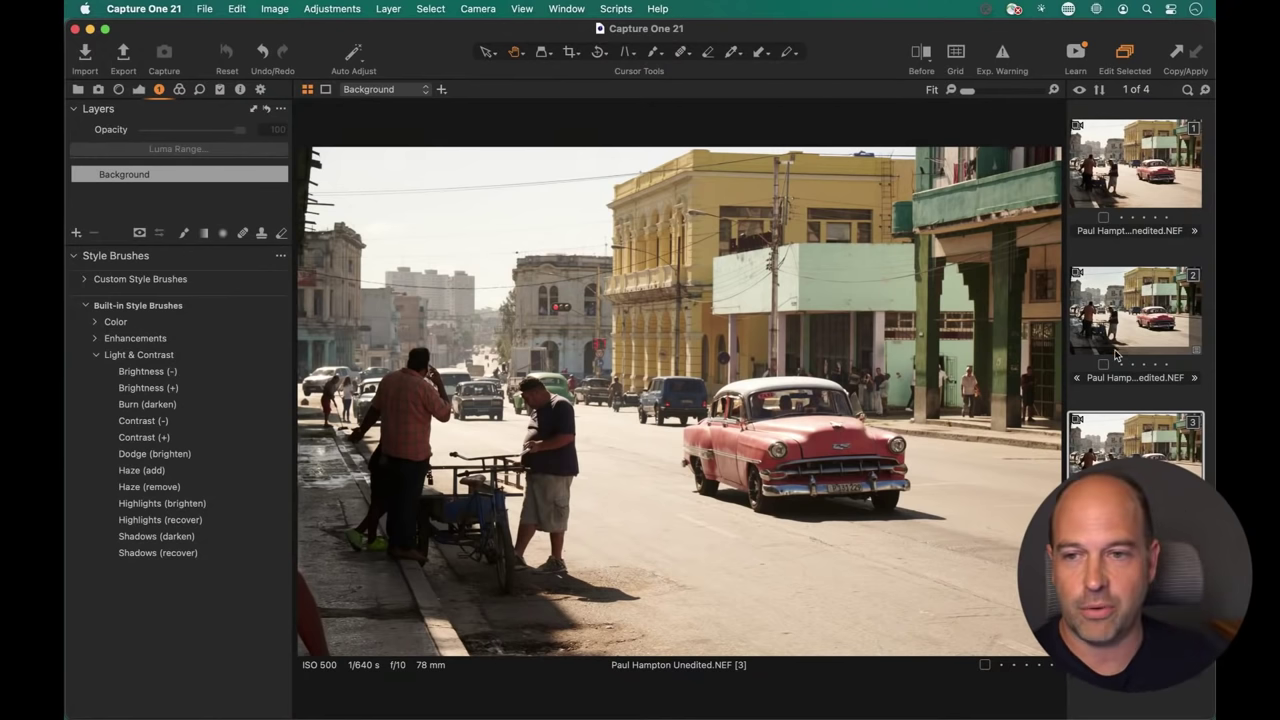
left_click(1142, 325)
left_click(1154, 444, "super")
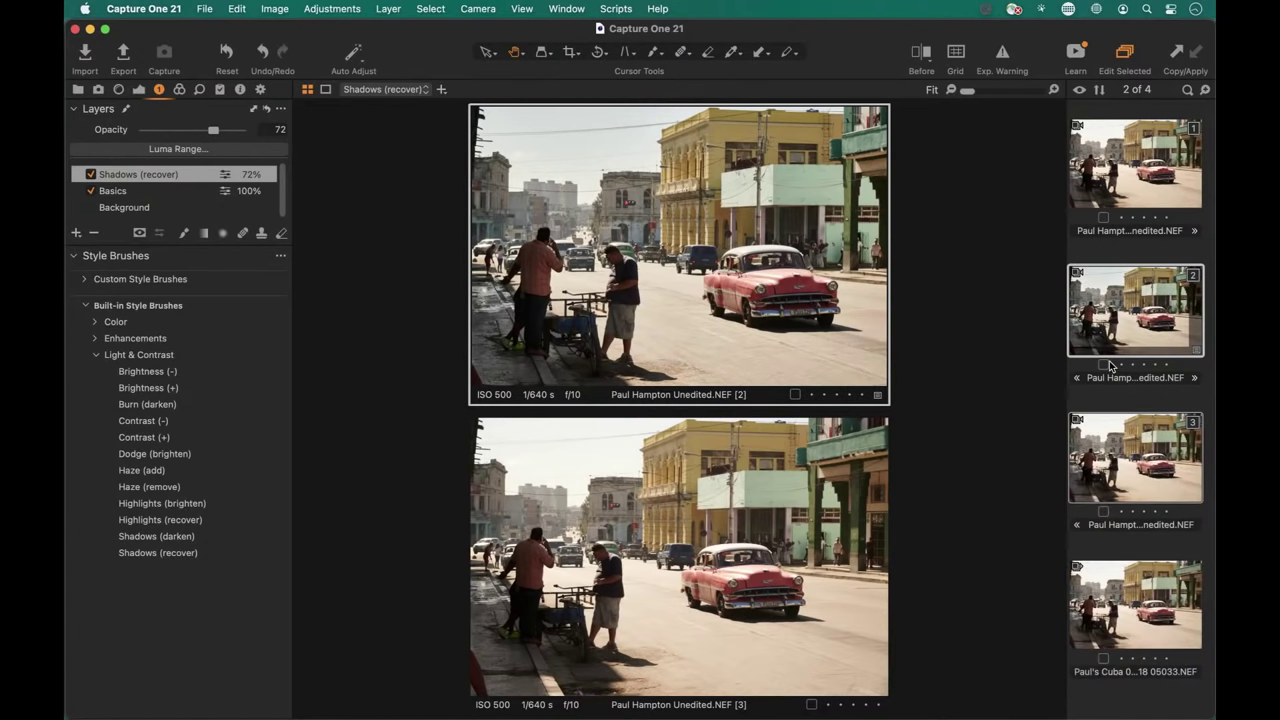
left_click(1113, 404)
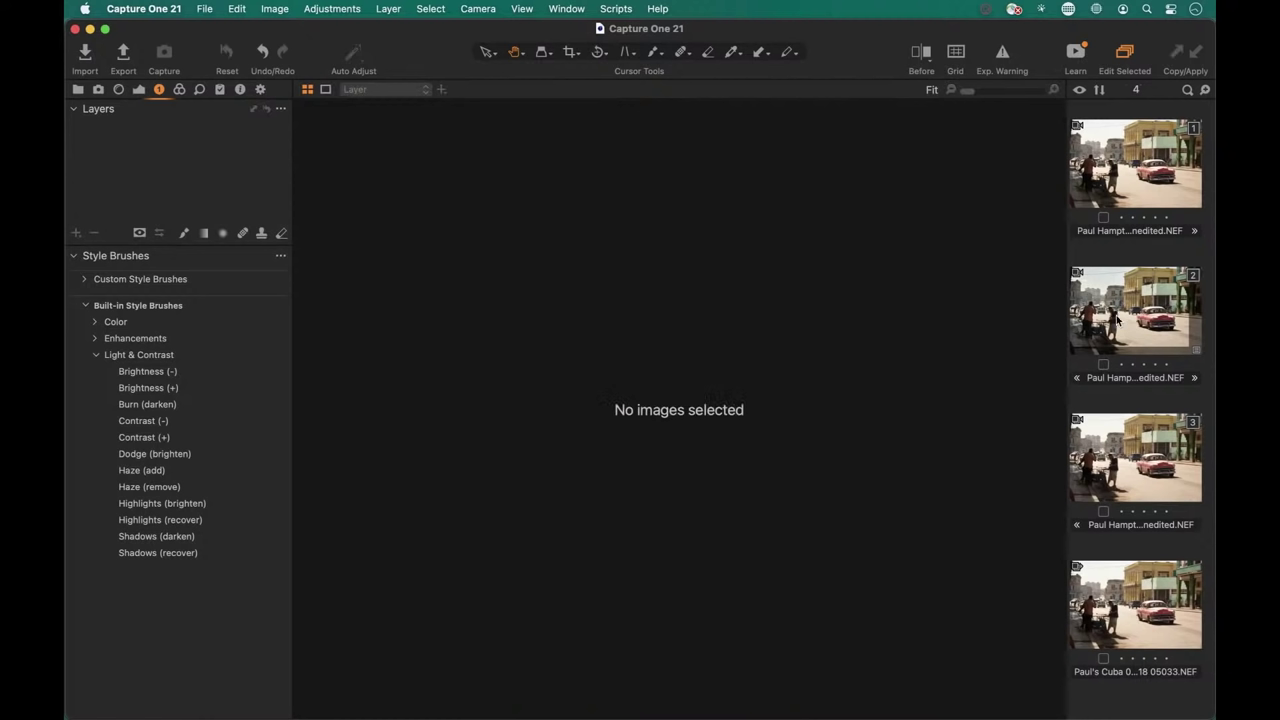
left_click(1121, 350)
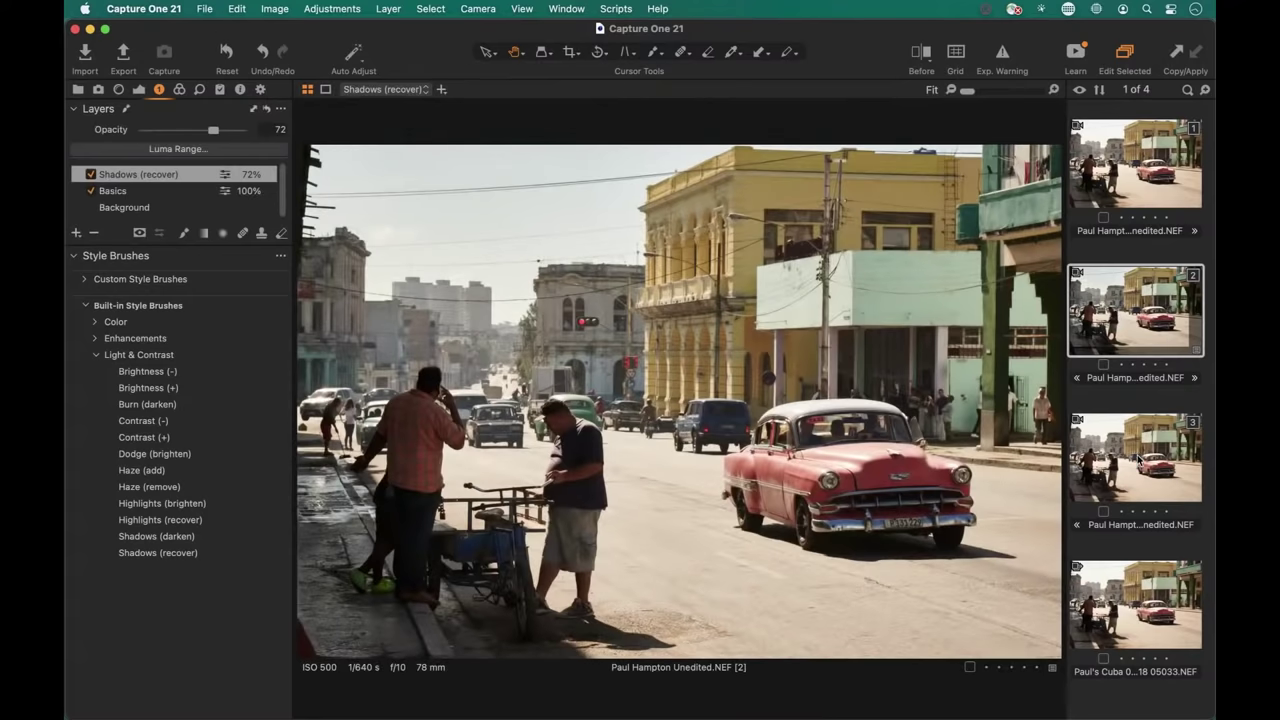
left_click(1141, 456, "super")
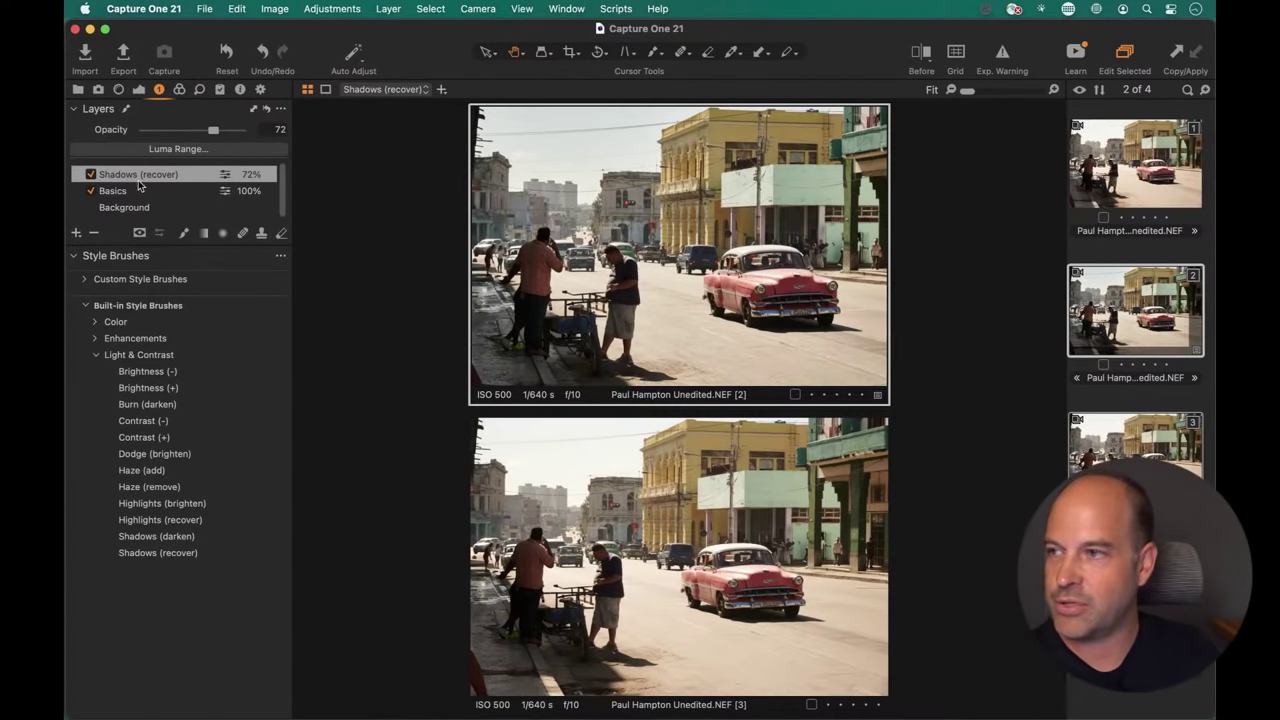
Copy variant [2]'s Crop and Keystone settings onto [3], then select [3] alone.
left_click(118, 89)
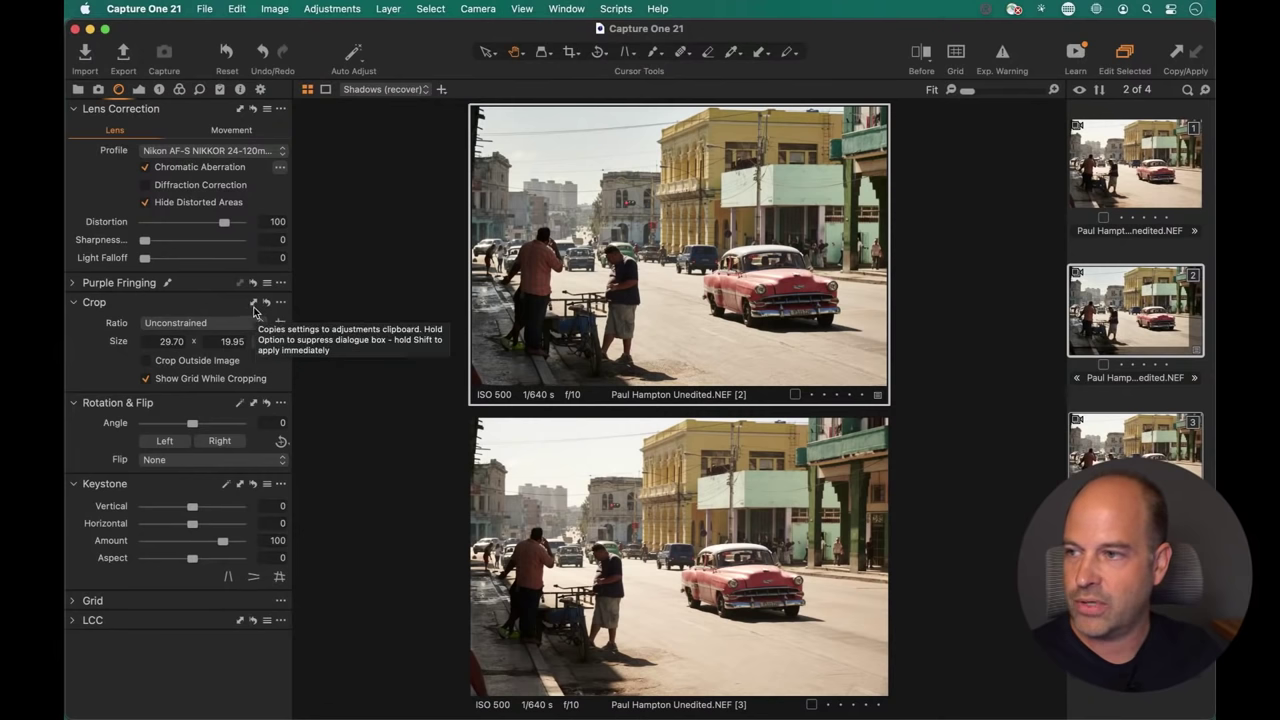
left_click(254, 306, "shift")
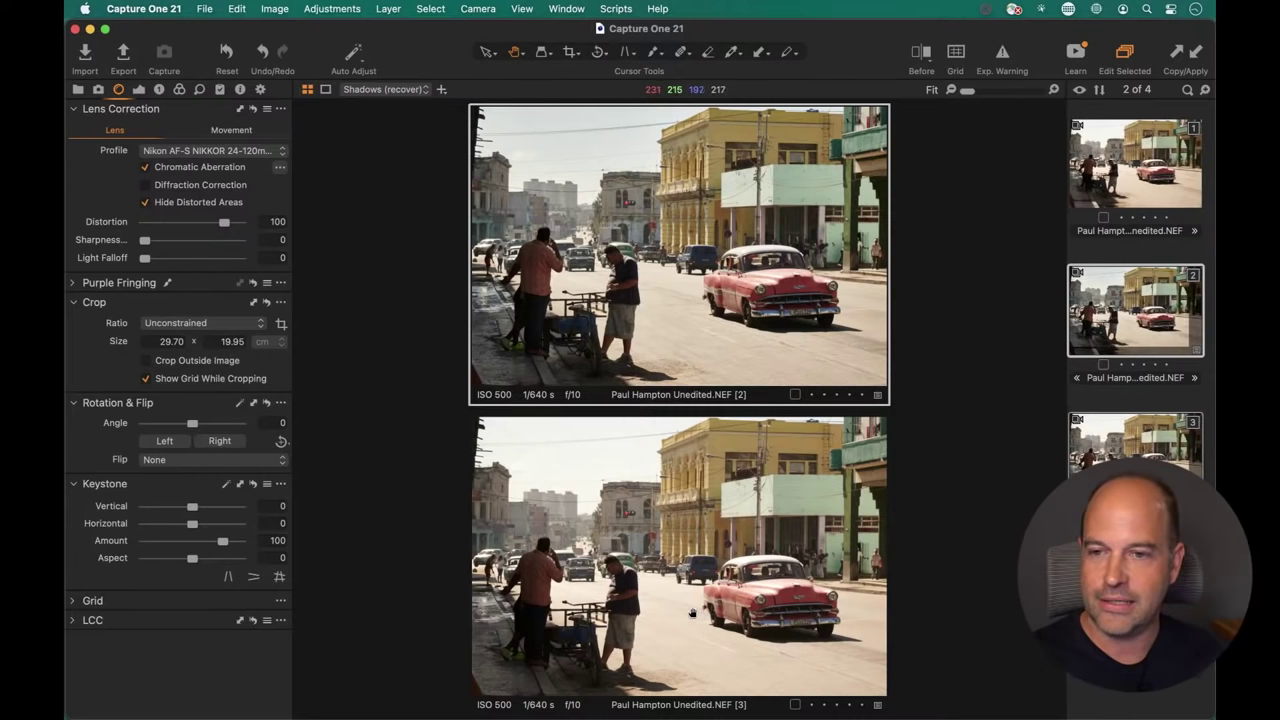
left_click(1145, 398)
left_click(1140, 440)
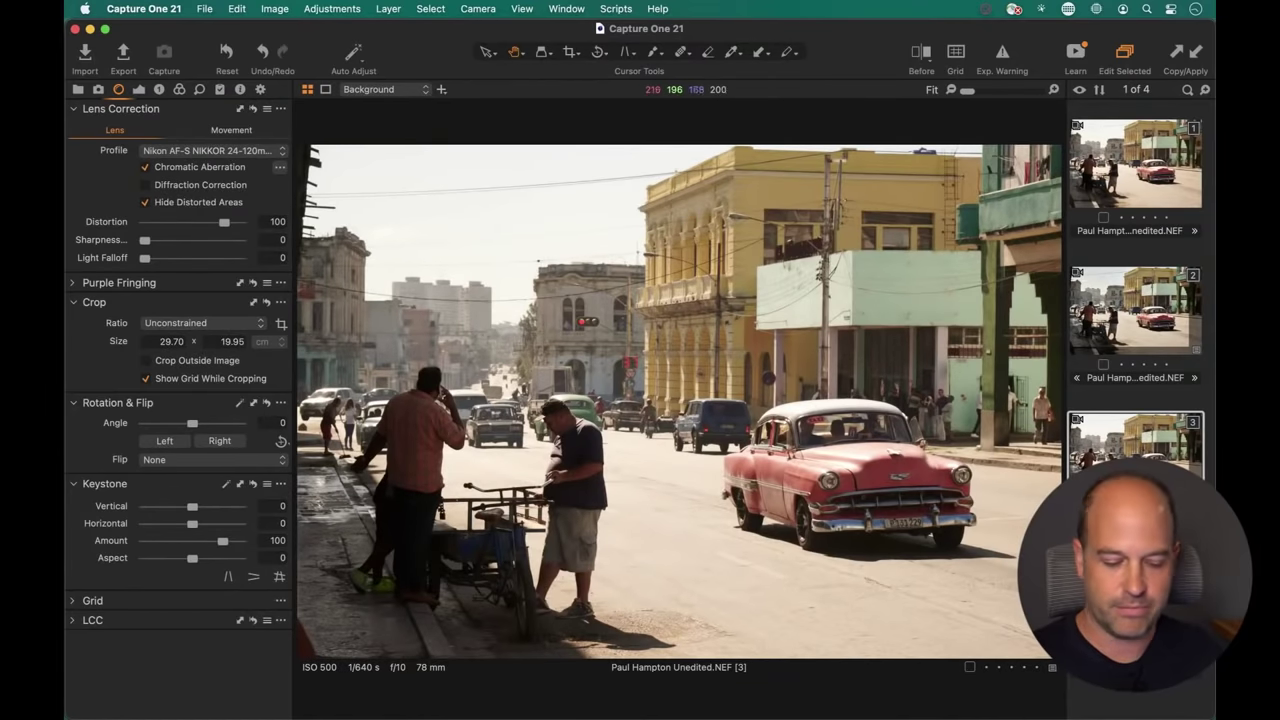
Convert variant [3] to black and white with Red -8, Yellow 2, Cyan -8, Blue -7 sensitivity.
key("ctrl+super+b")
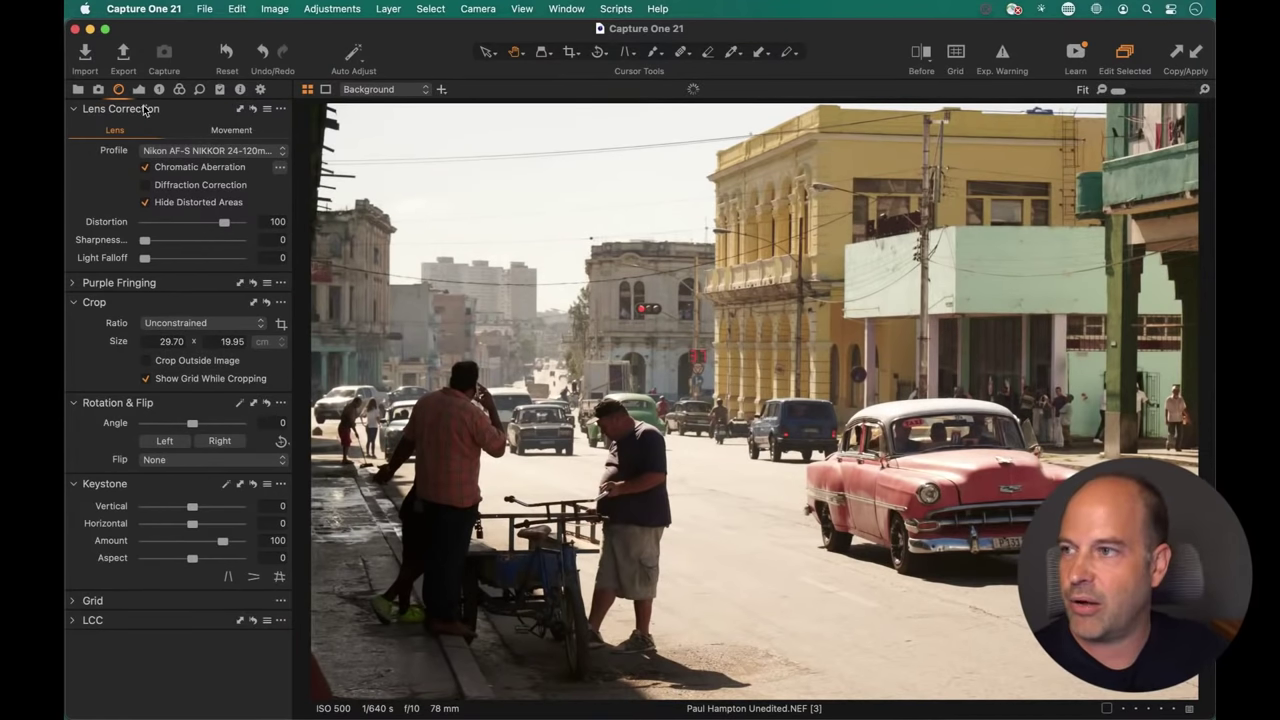
left_click(178, 92)
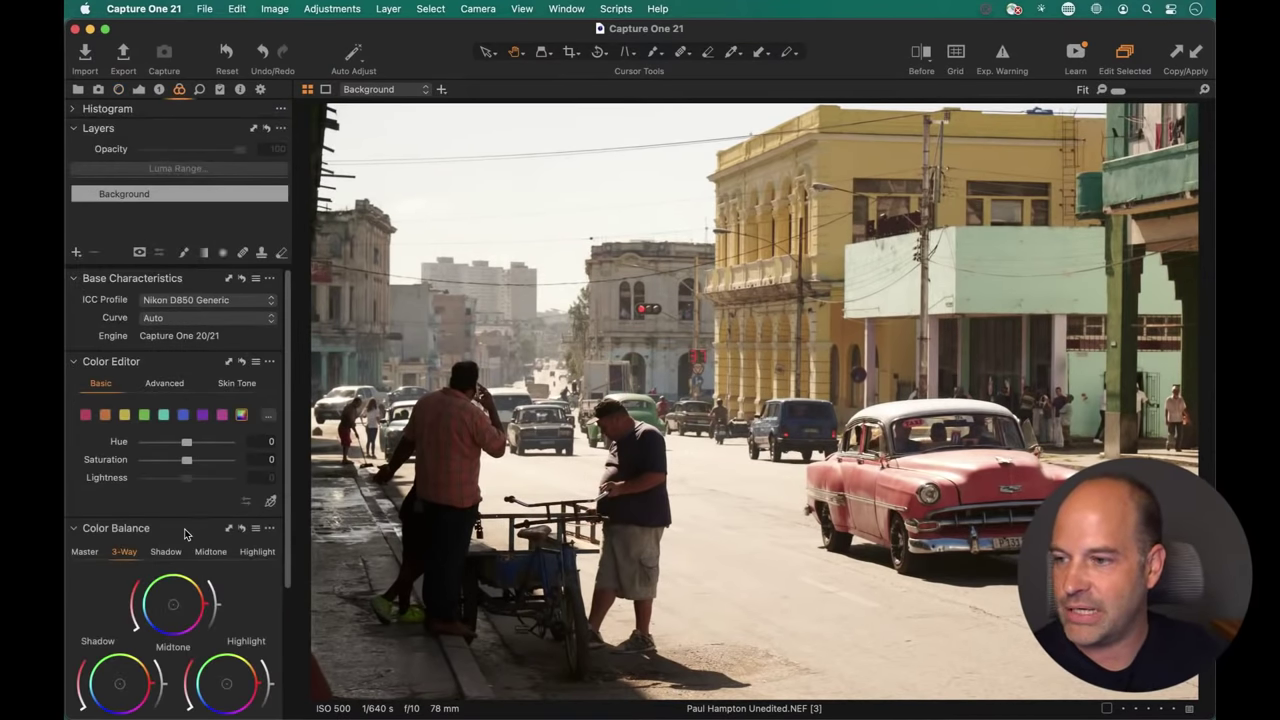
scroll(184, 530, "down", 5)
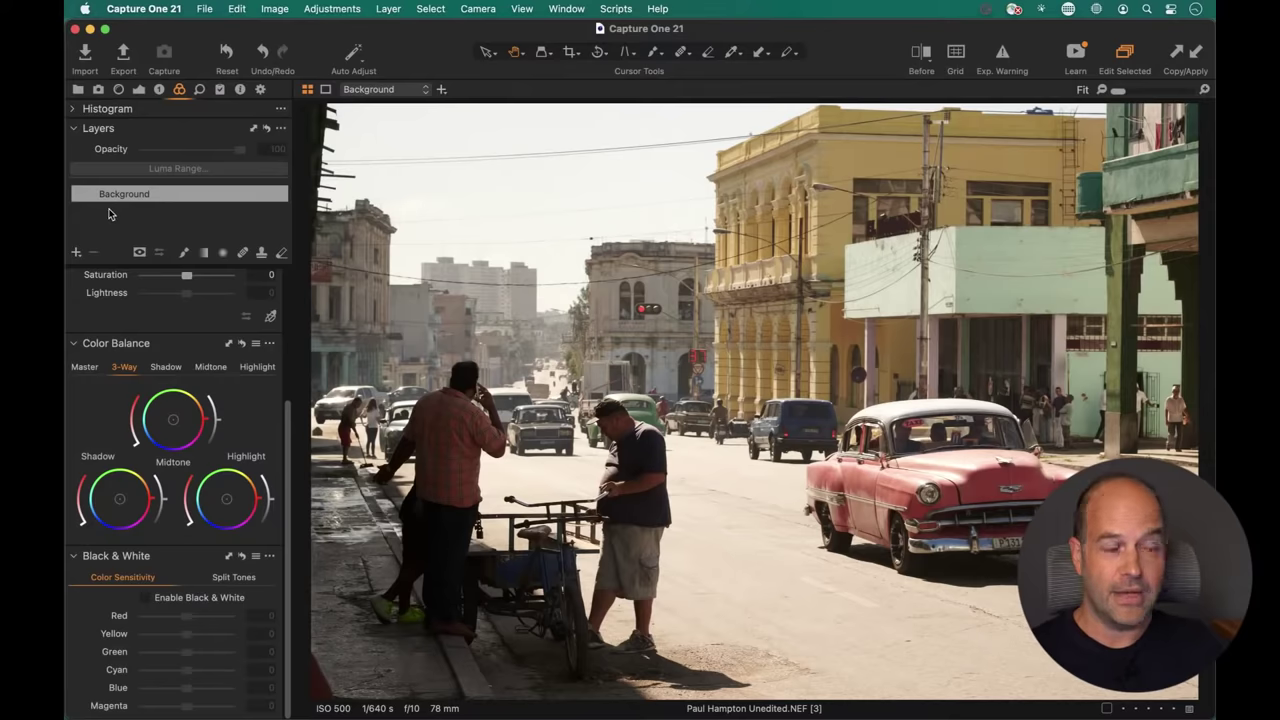
left_click(147, 597)
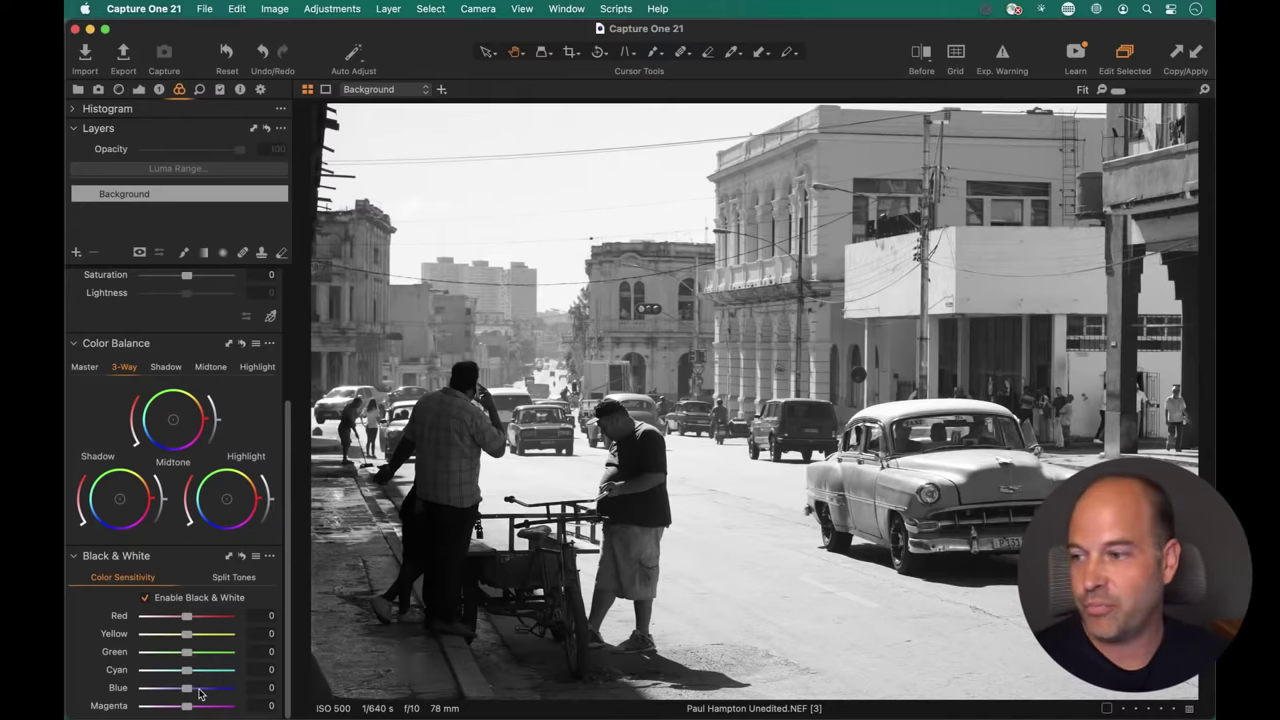
left_click_drag(161, 614, 187, 707)
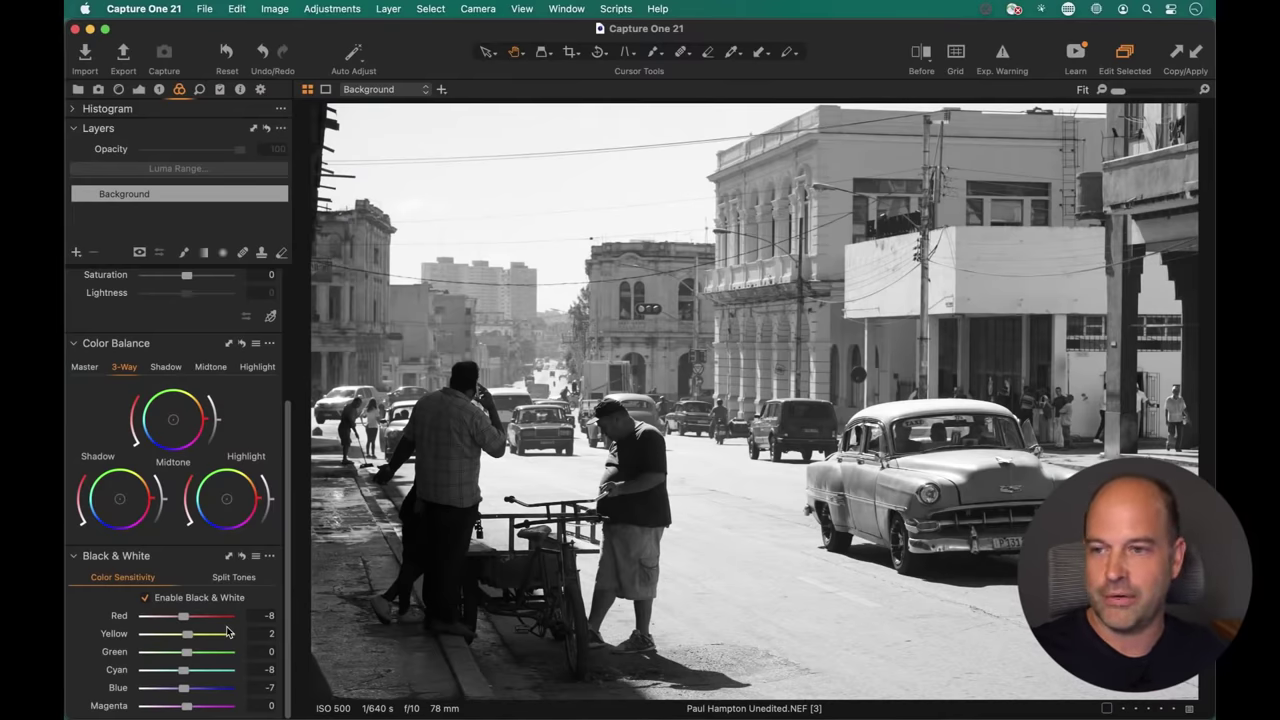
left_click(139, 89)
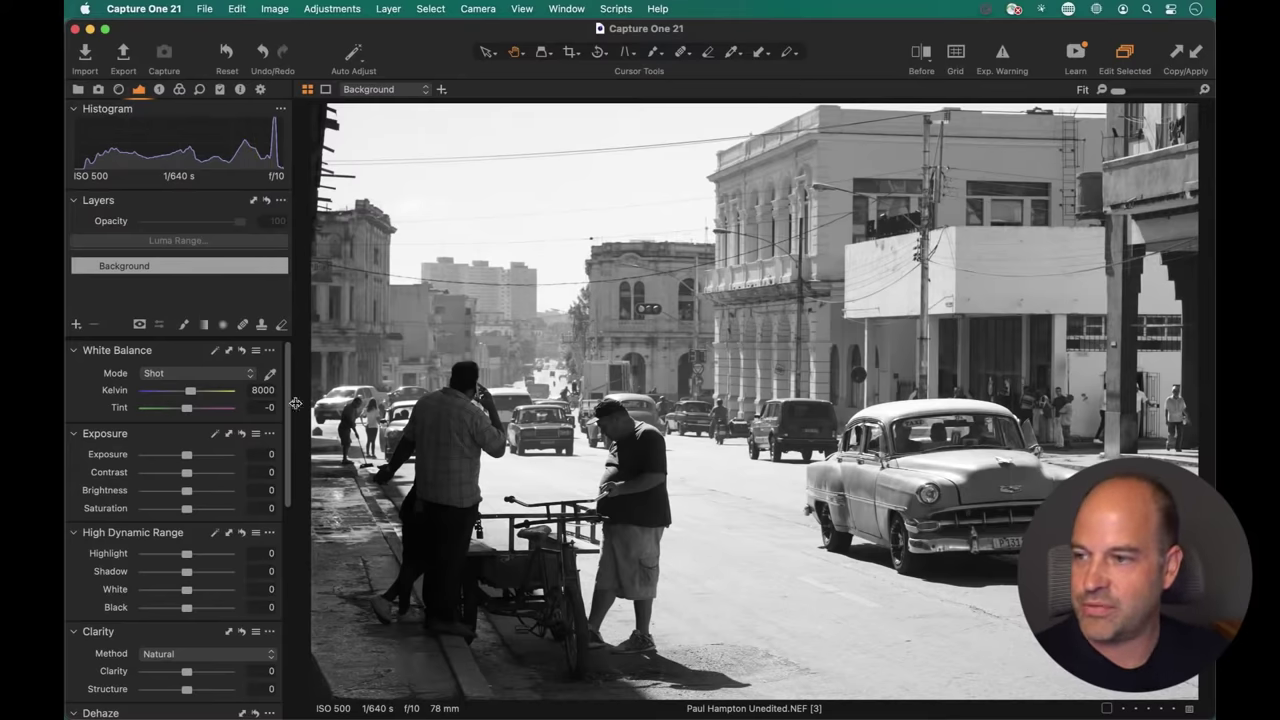
Bring up the Exposure tab's Curve tool and select the Luma curve.
left_click_drag(296, 403, 293, 650)
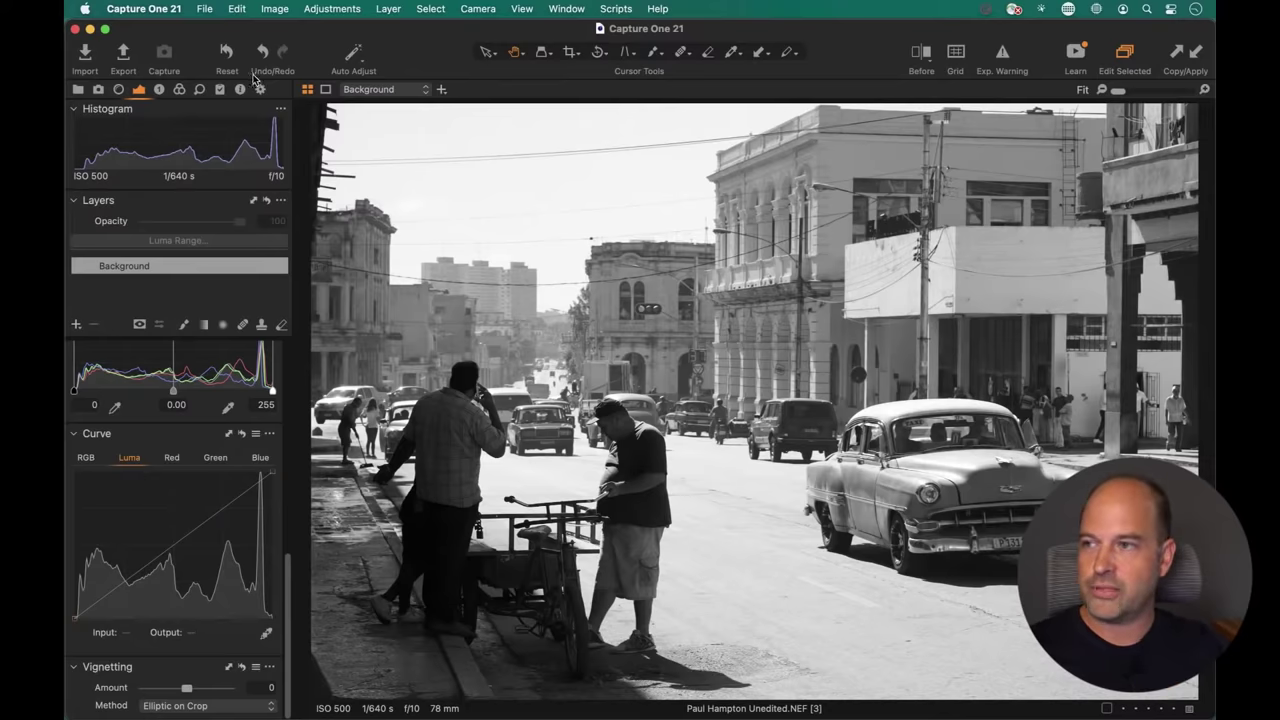
left_click(179, 89)
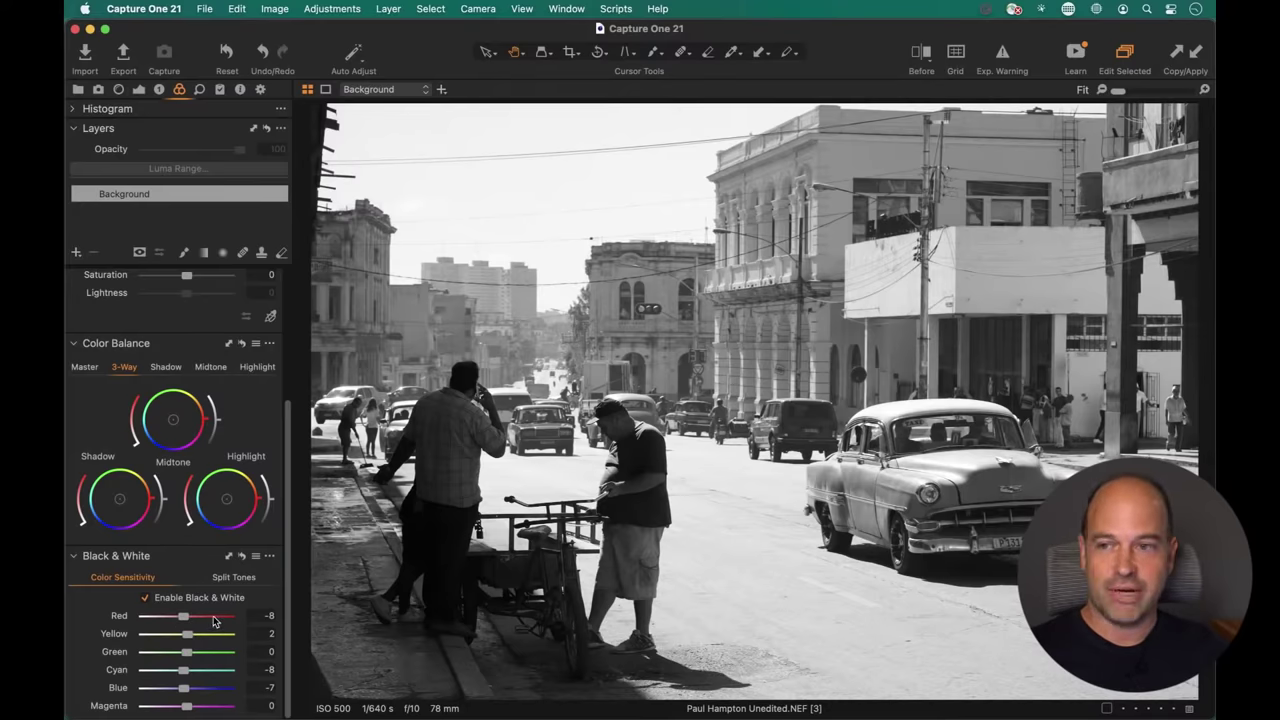
left_click(138, 89)
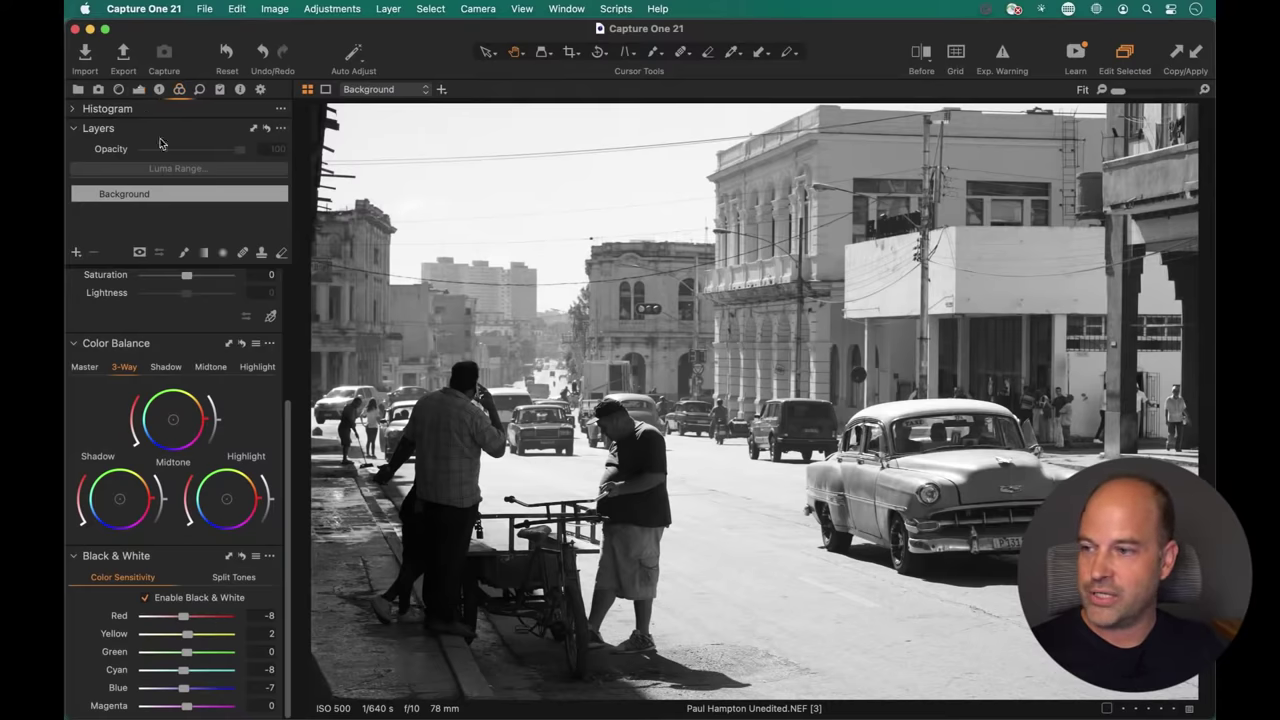
left_click(86, 457)
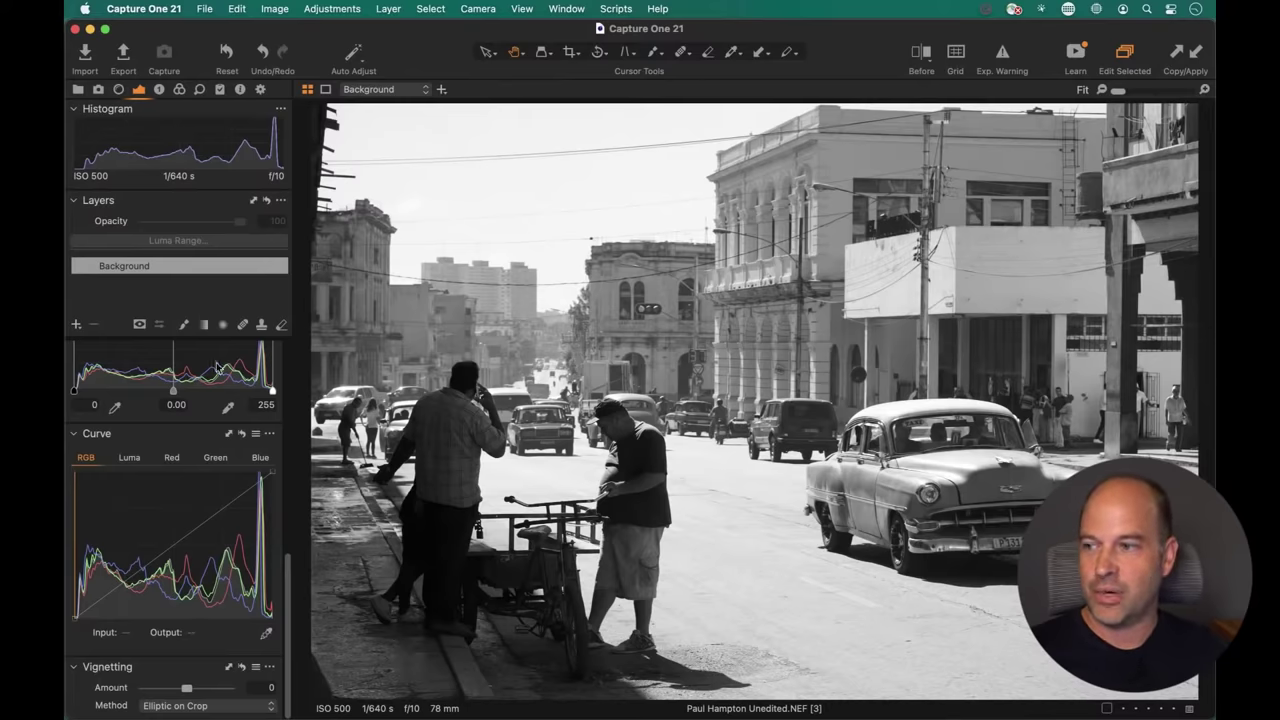
left_click(130, 458)
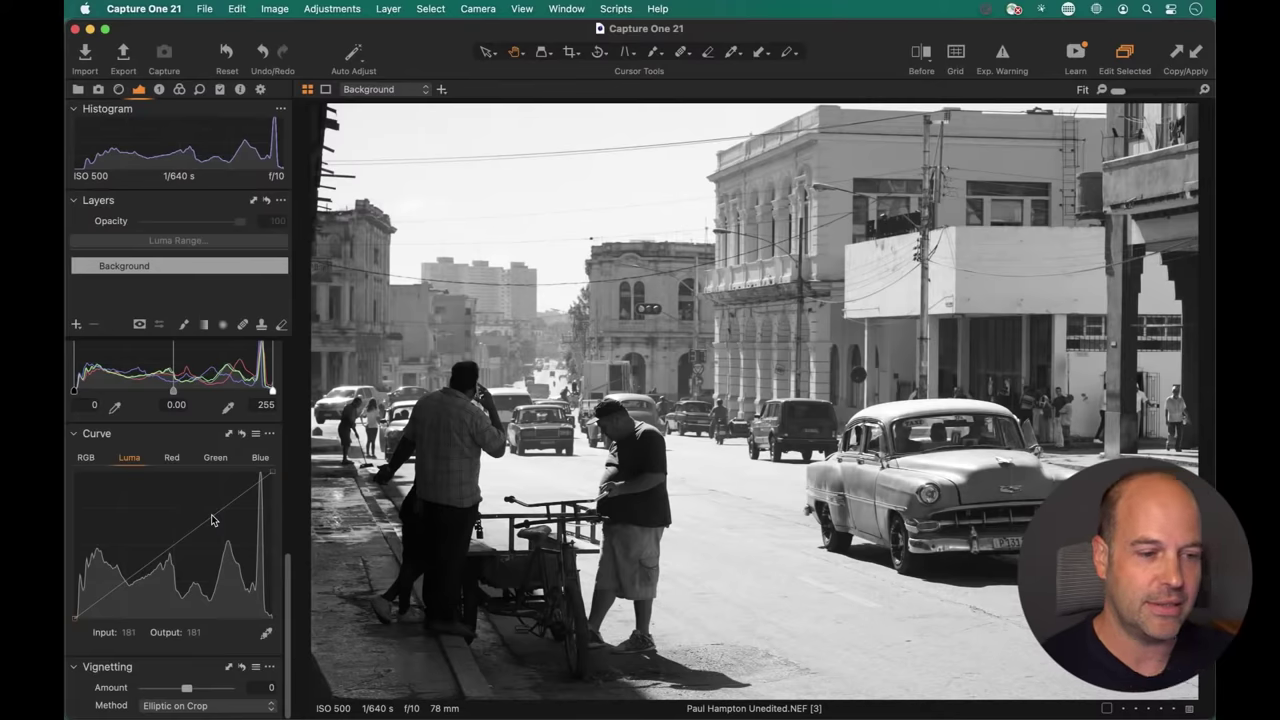
Shape an S-curve on Luma: darker shadows, brighter highlights and lifted midtones.
left_click(113, 595)
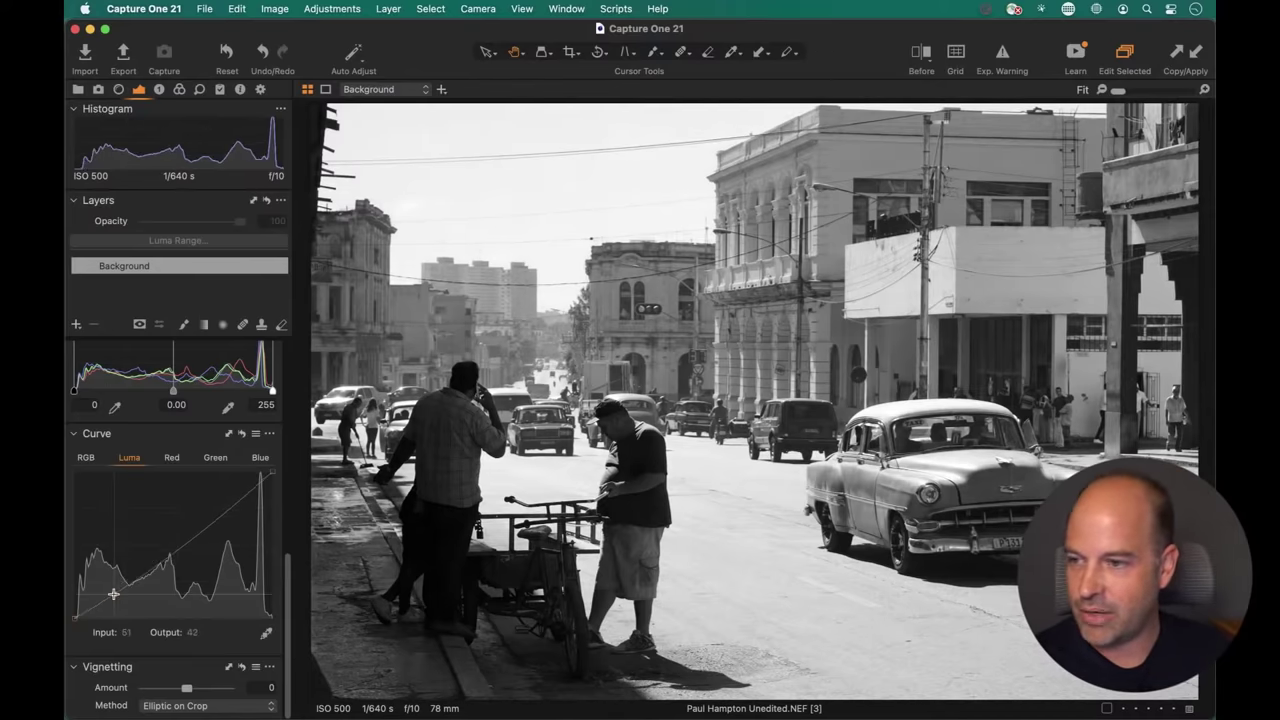
left_click(237, 493)
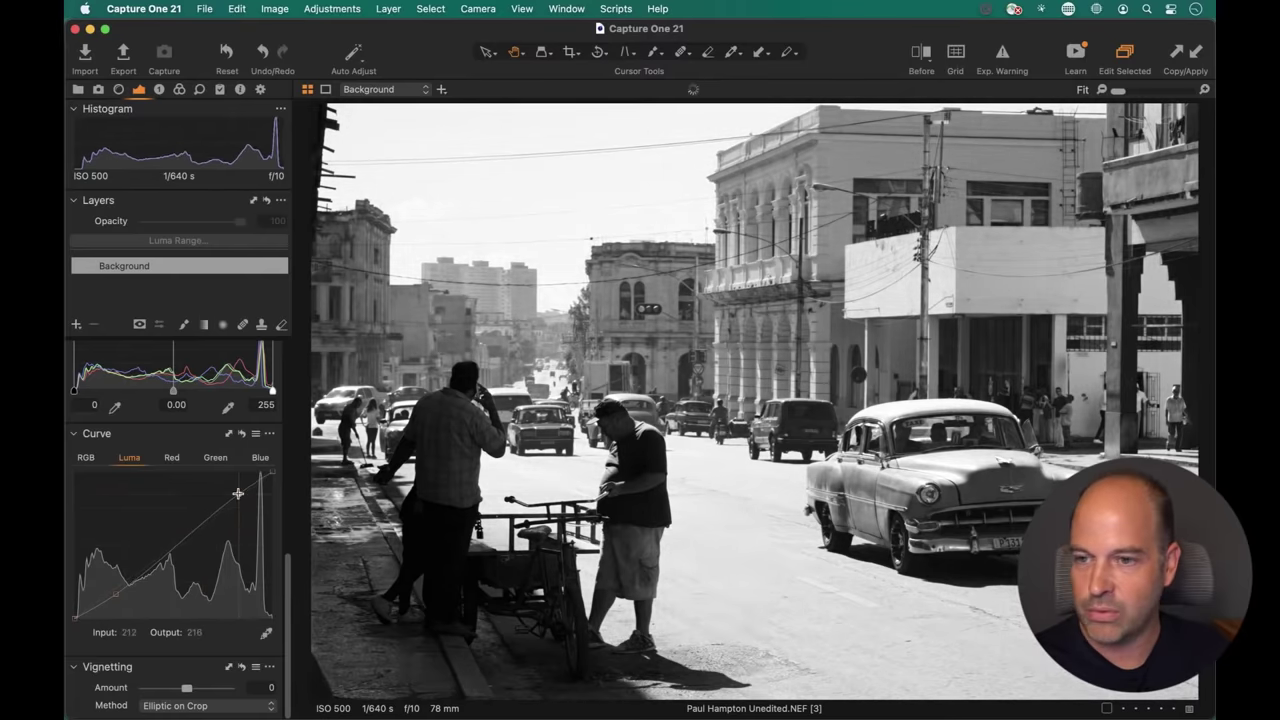
left_click_drag(237, 493, 226, 495)
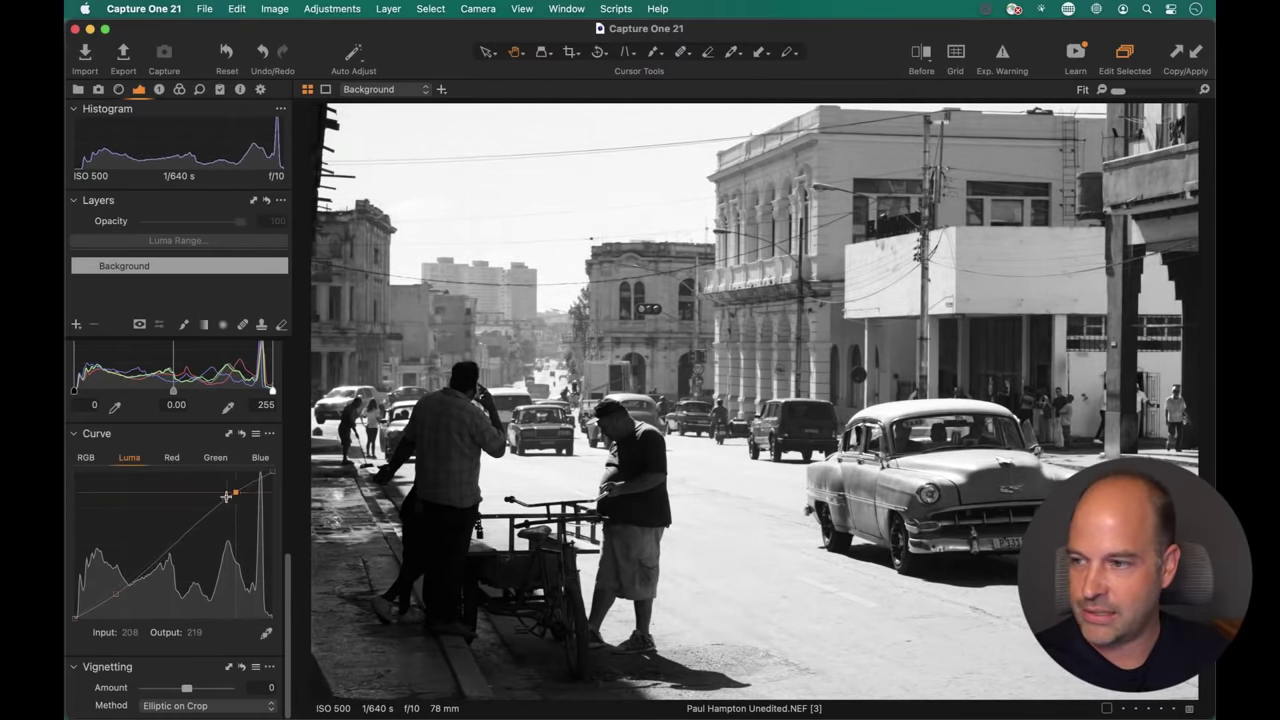
left_click(178, 533)
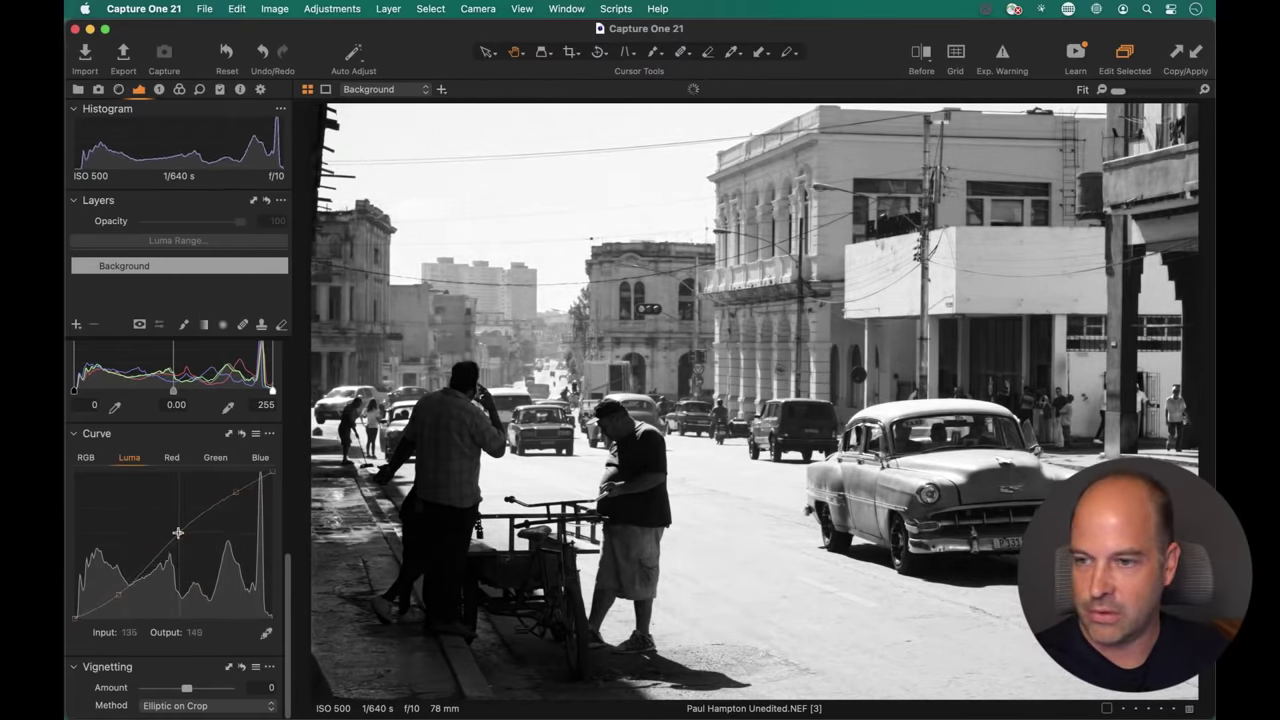
left_click_drag(178, 533, 179, 535)
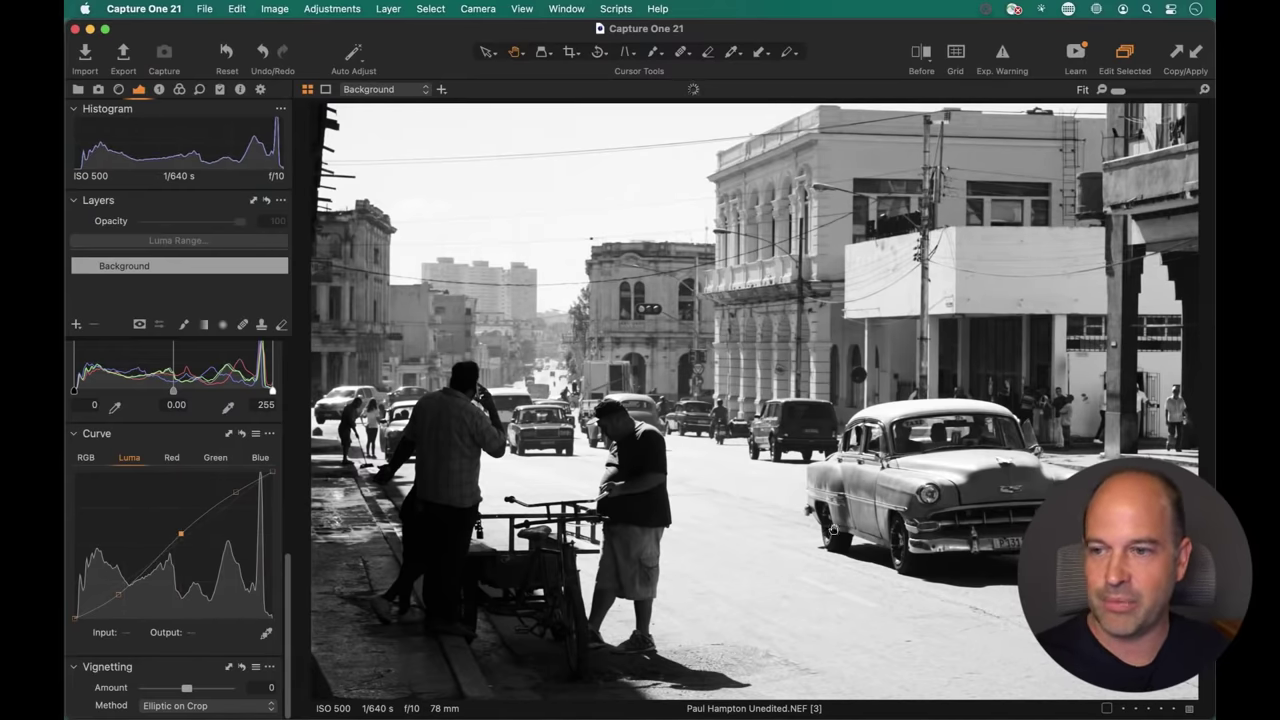
mouse_move(770, 592)
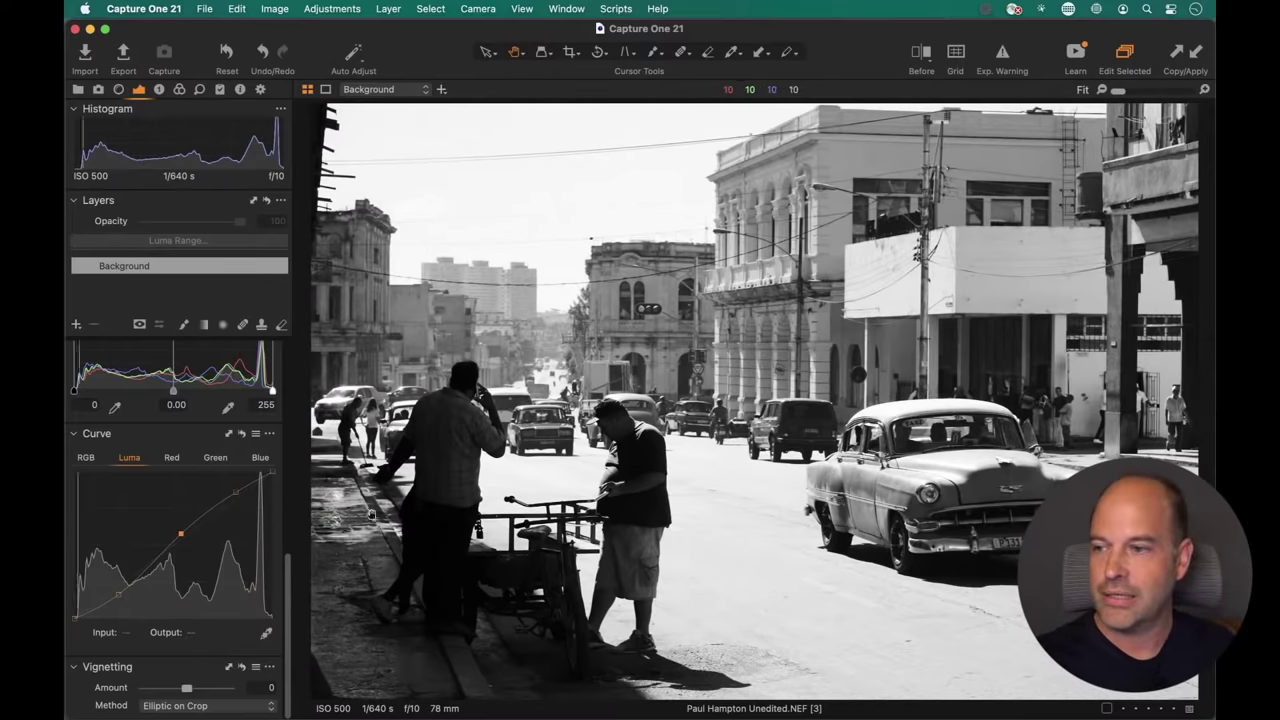
left_click_drag(289, 572, 296, 345)
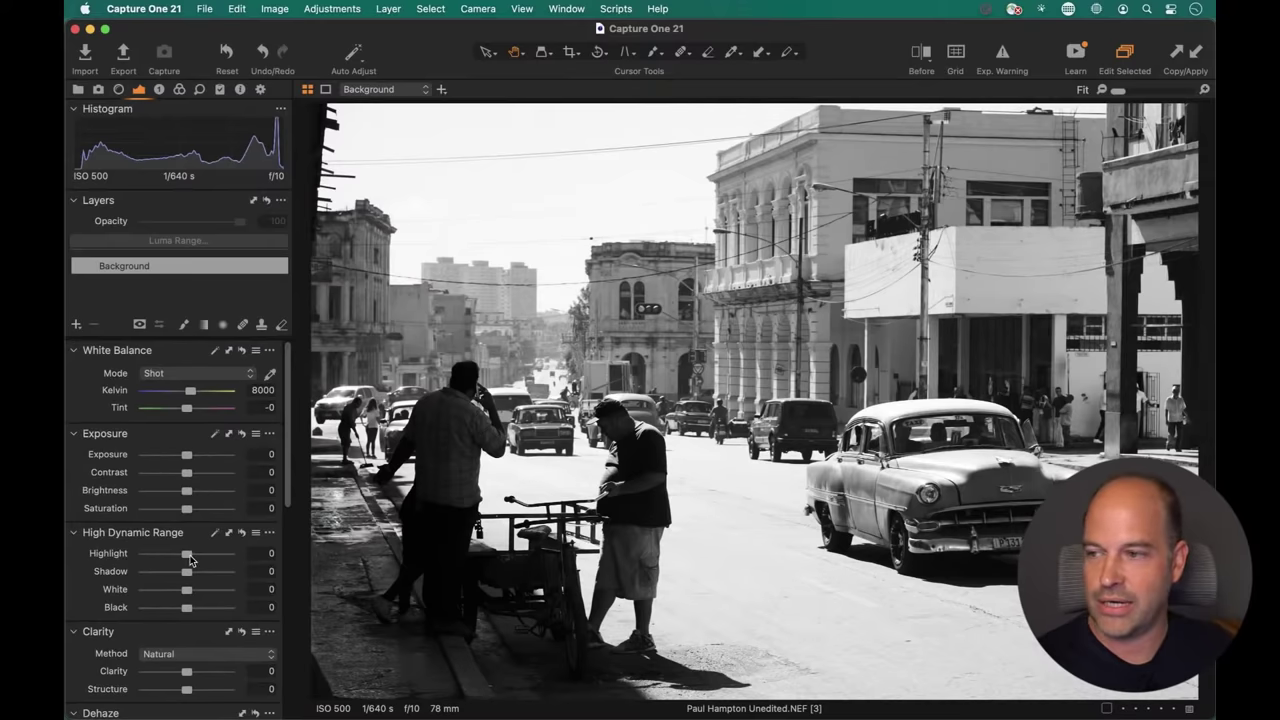
Test HDR Highlight values from -59 back toward zero, then reset Highlight to 0.
left_click_drag(186, 553, 158, 551)
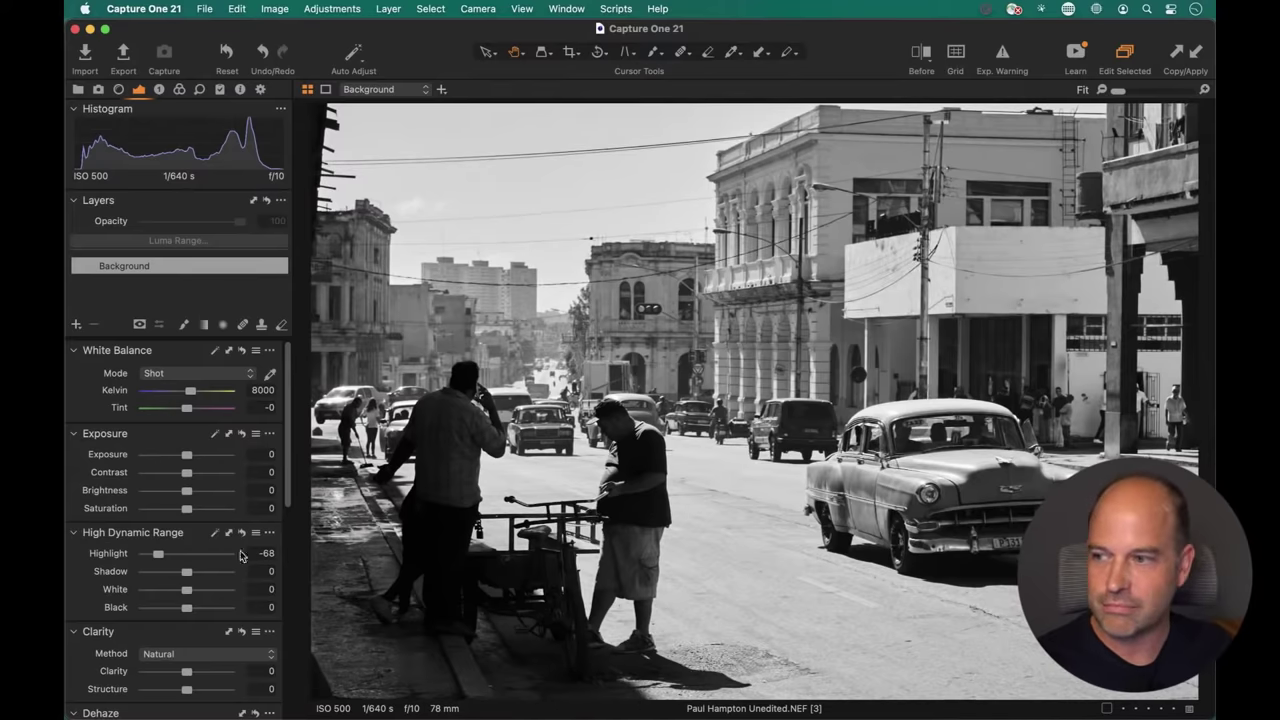
mouse_move(162, 552)
left_mouse_down()
mouse_move(187, 554)
mouse_move(168, 551)
left_mouse_up()
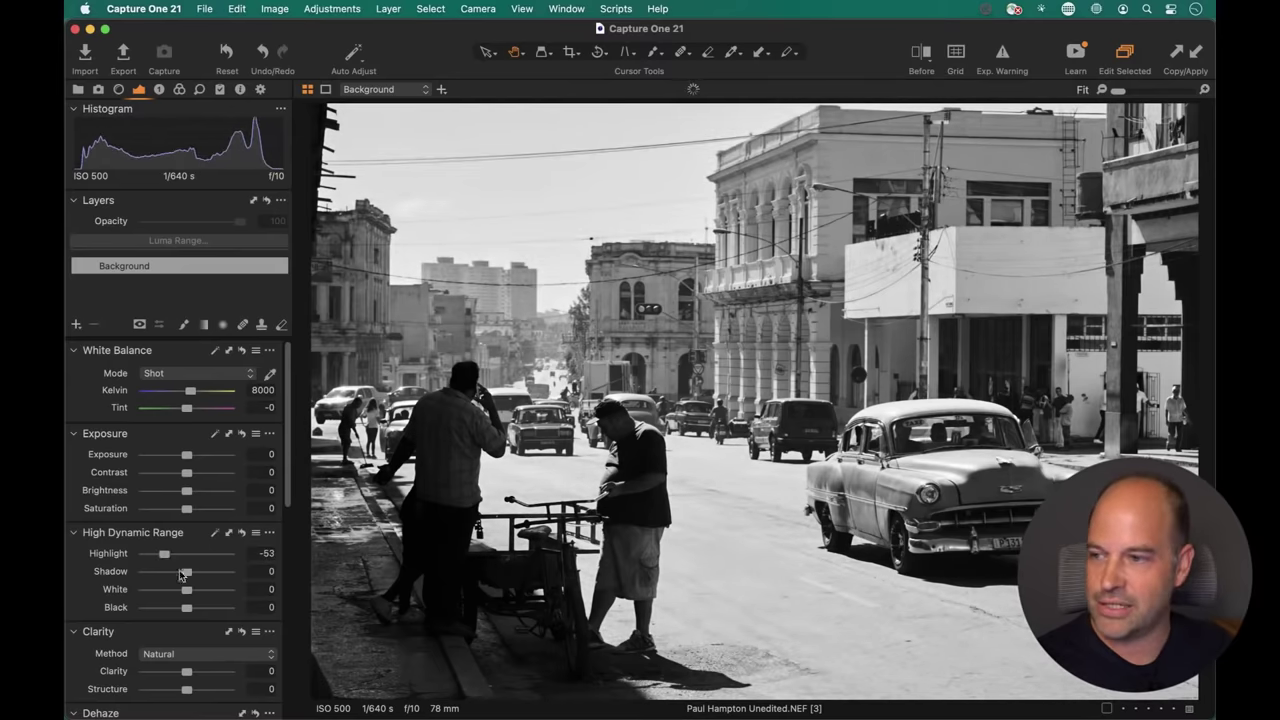
left_click_drag(165, 554, 180, 556)
double_click(183, 552)
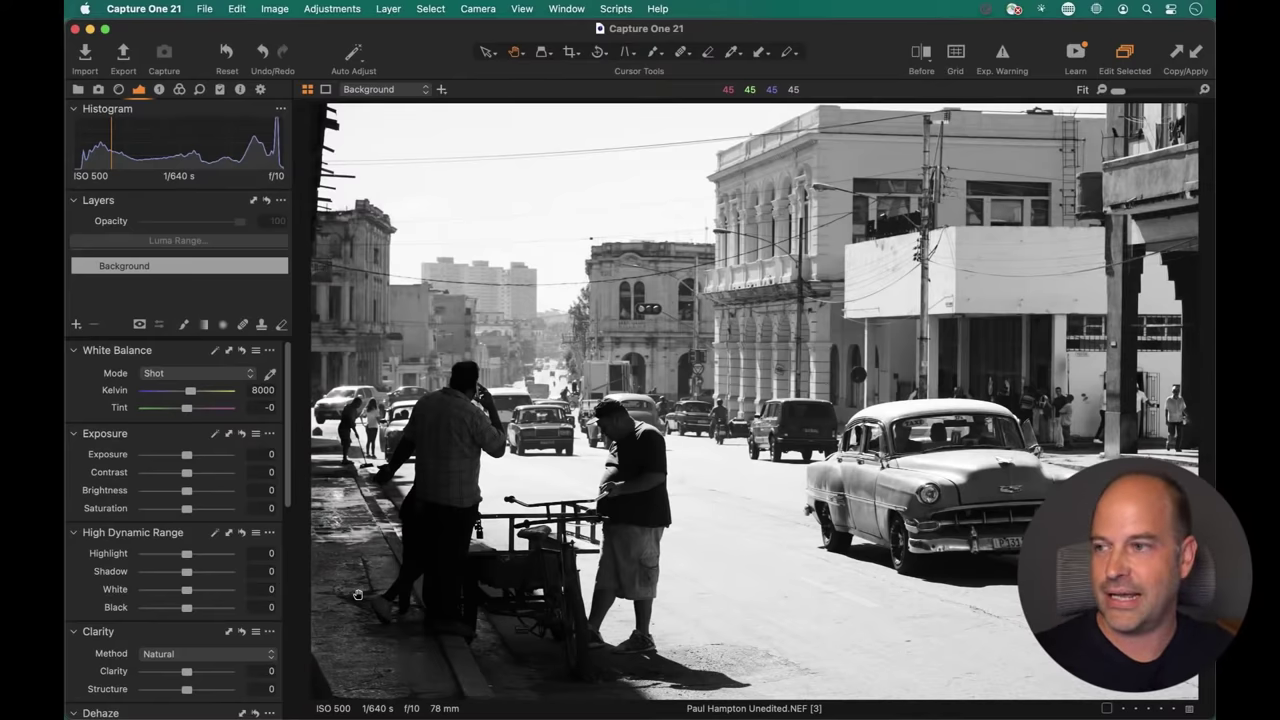
Add filled Adjustment Layer 1 and display its mask as a grayscale image.
left_click(76, 327)
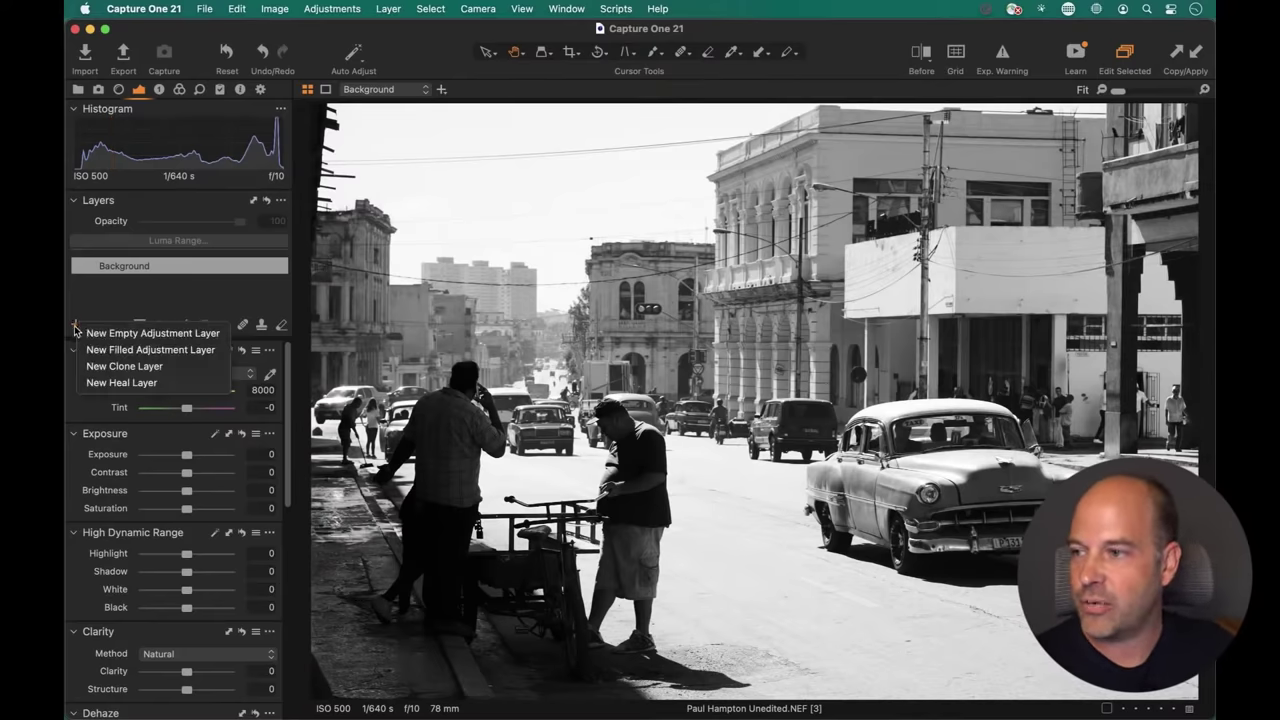
left_click(82, 350)
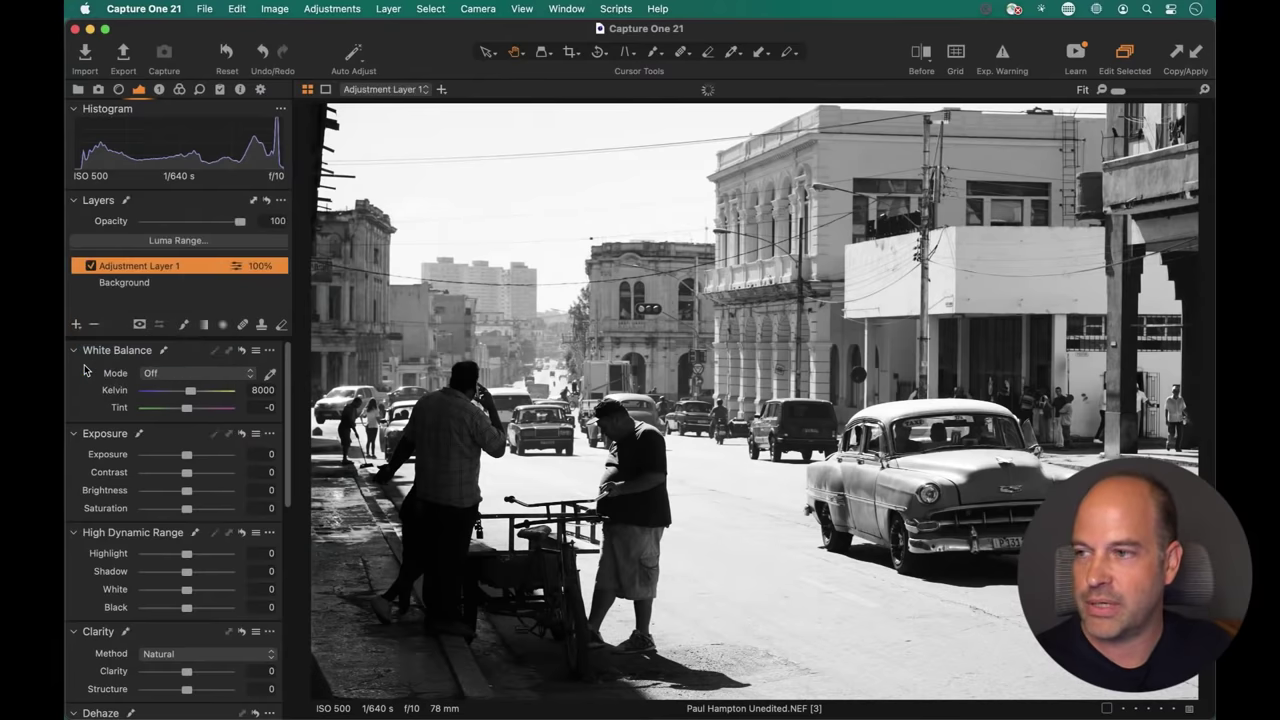
key("m")
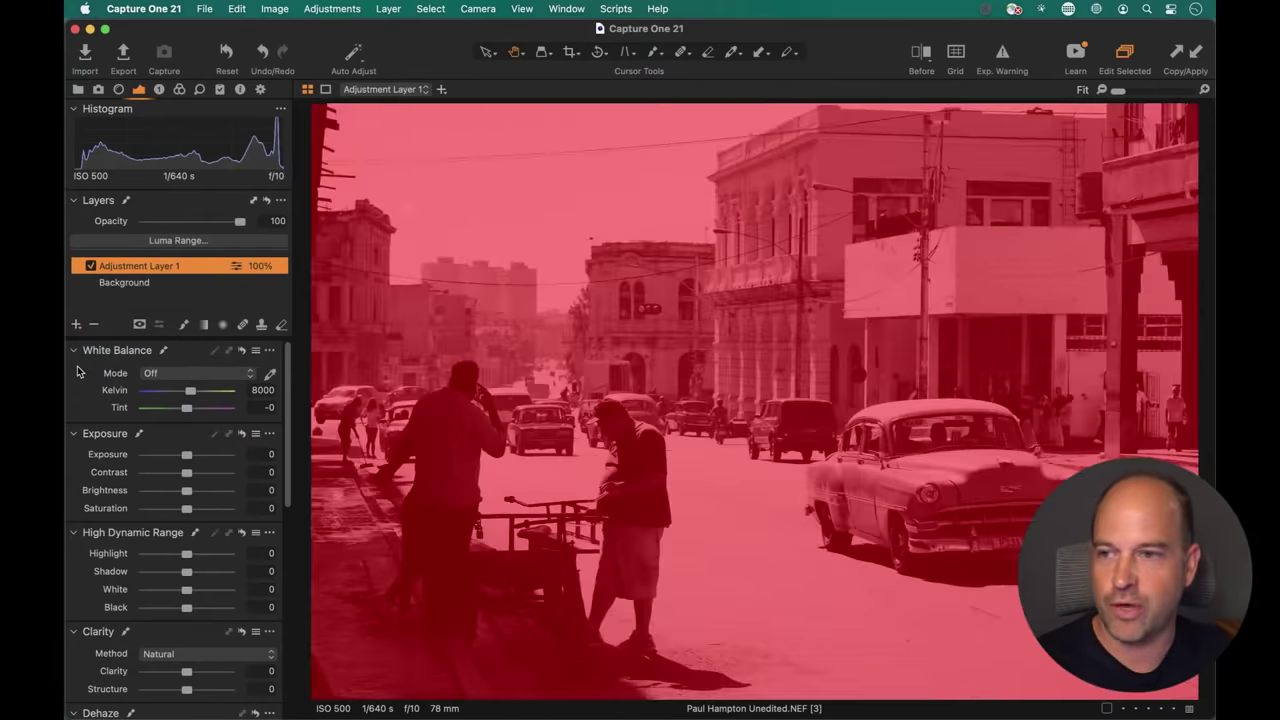
key("m")
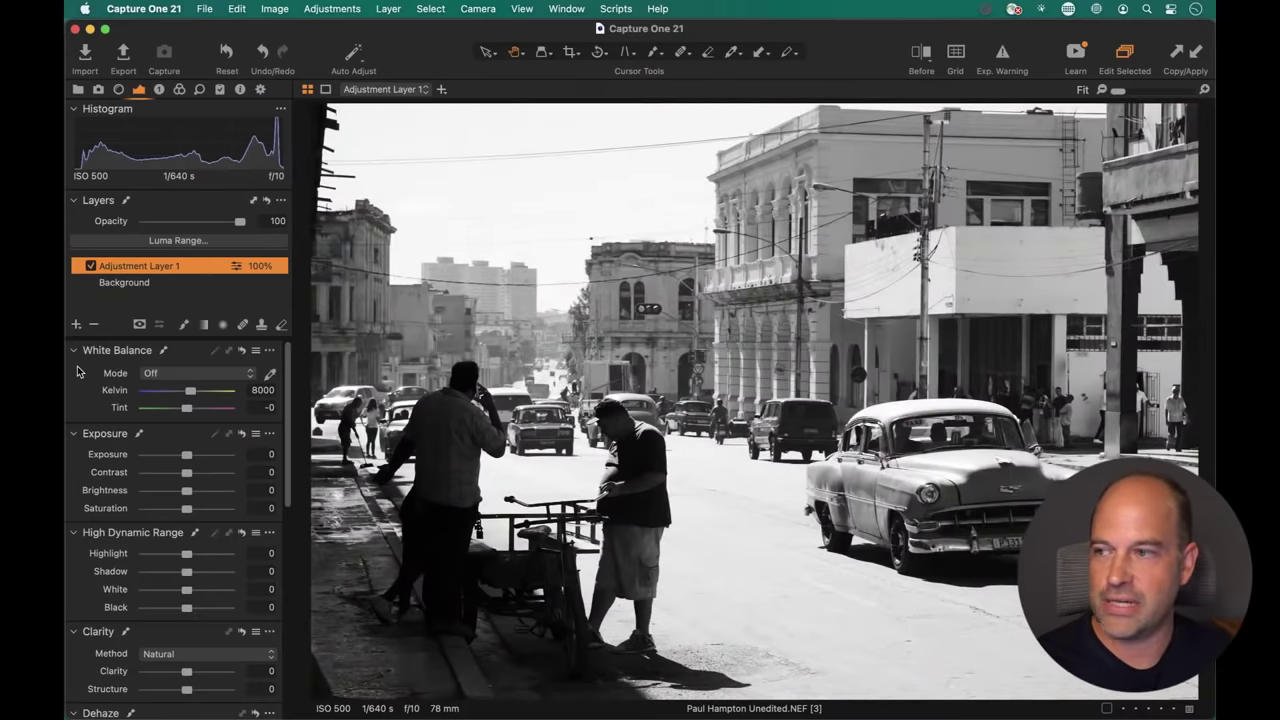
left_click(139, 324)
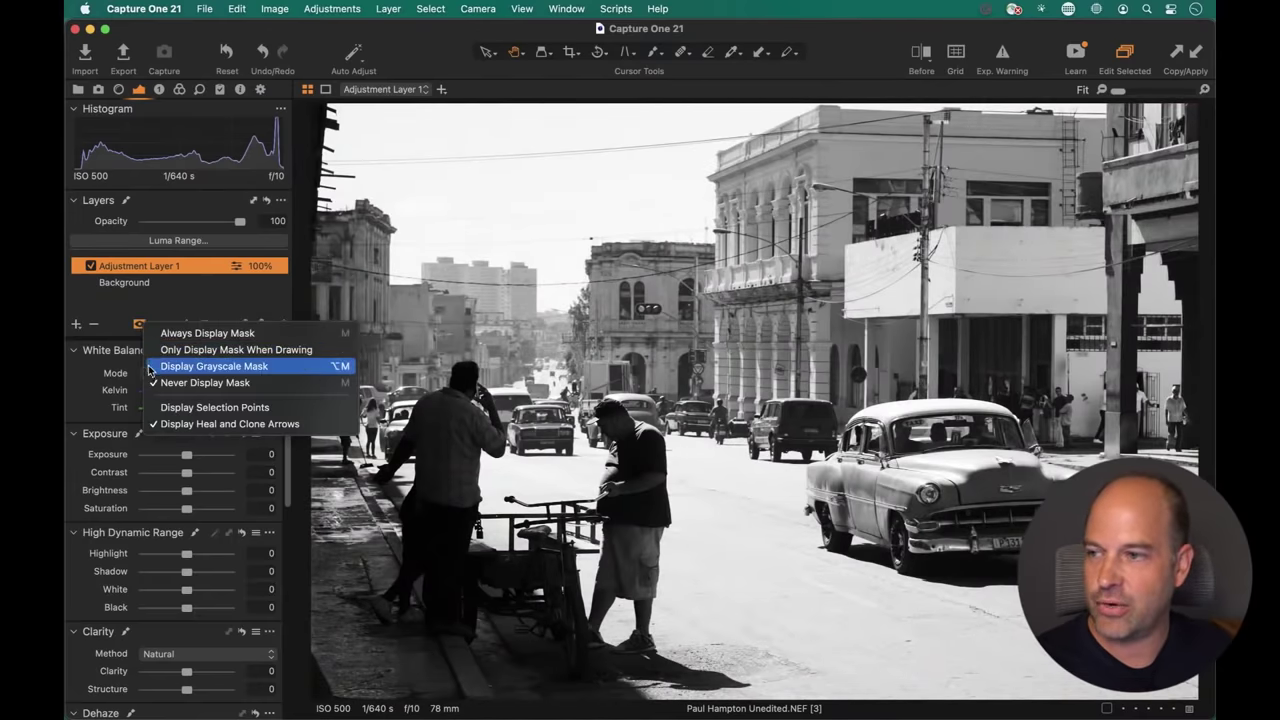
left_click(284, 370)
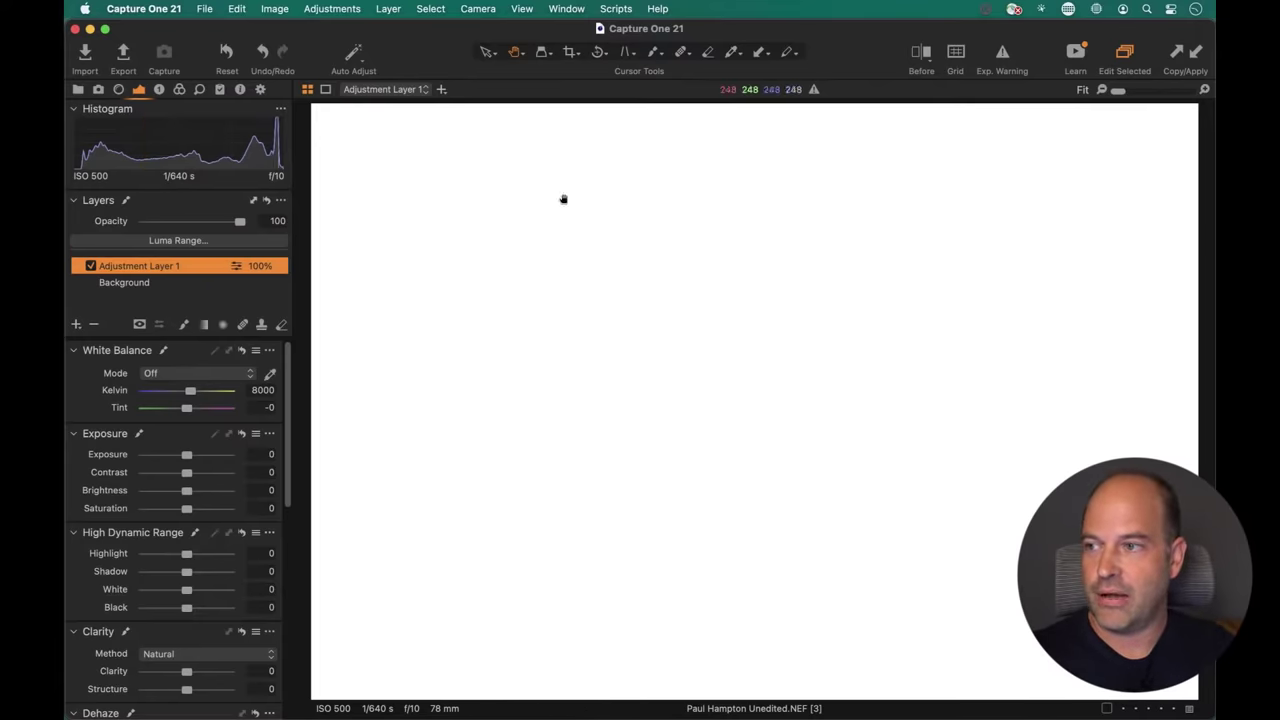
Restrict Adjustment Layer 1's luma range mask to 195–255 with falloff 175.
left_click(172, 247)
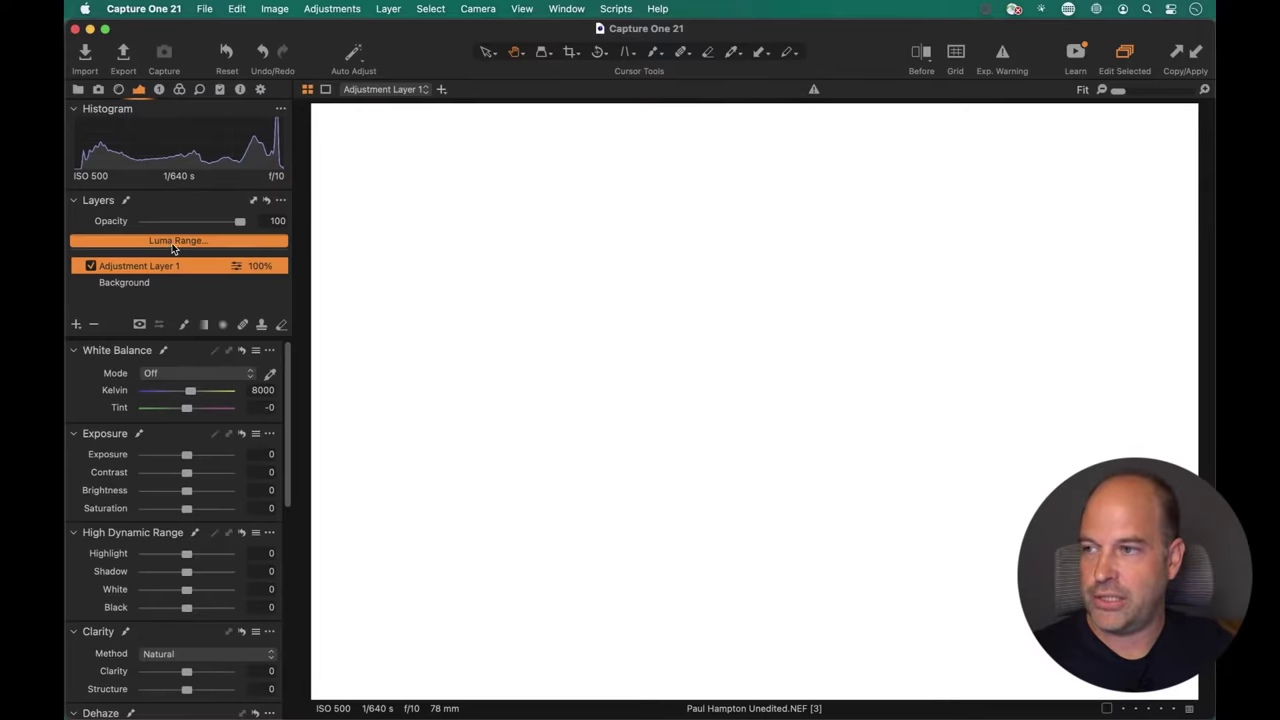
left_click_drag(584, 430, 543, 319)
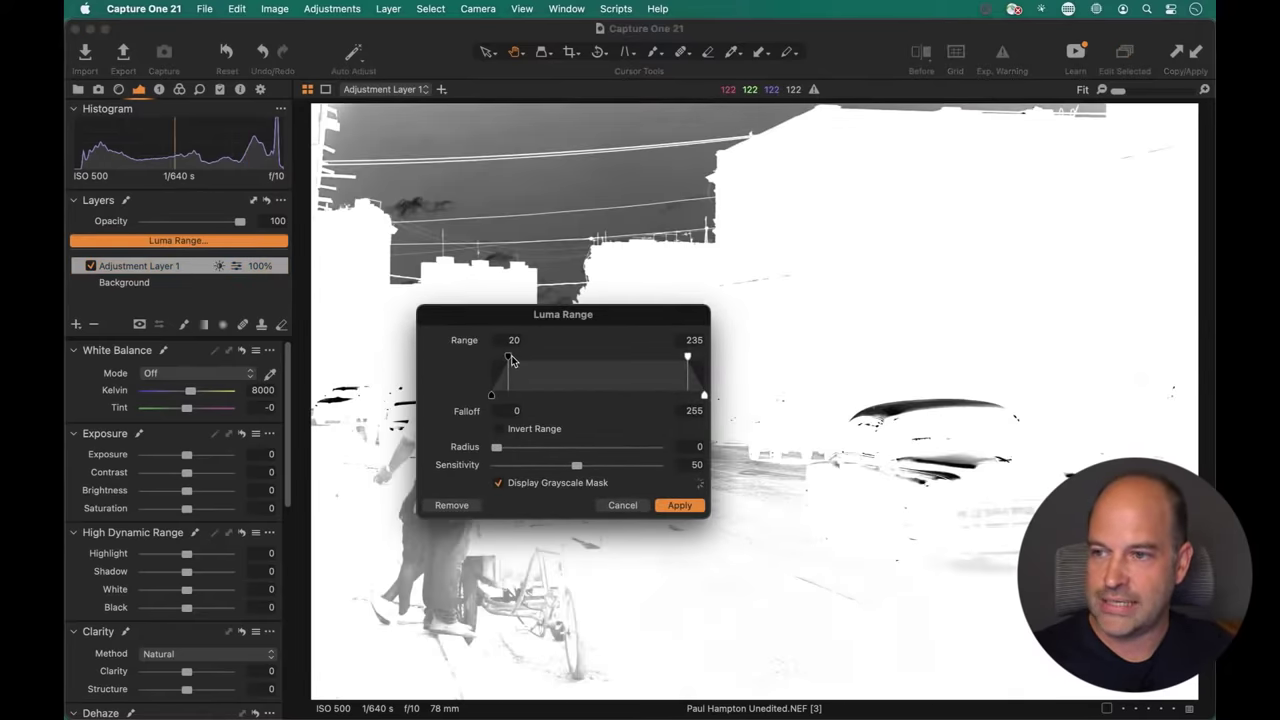
left_click_drag(510, 360, 591, 366)
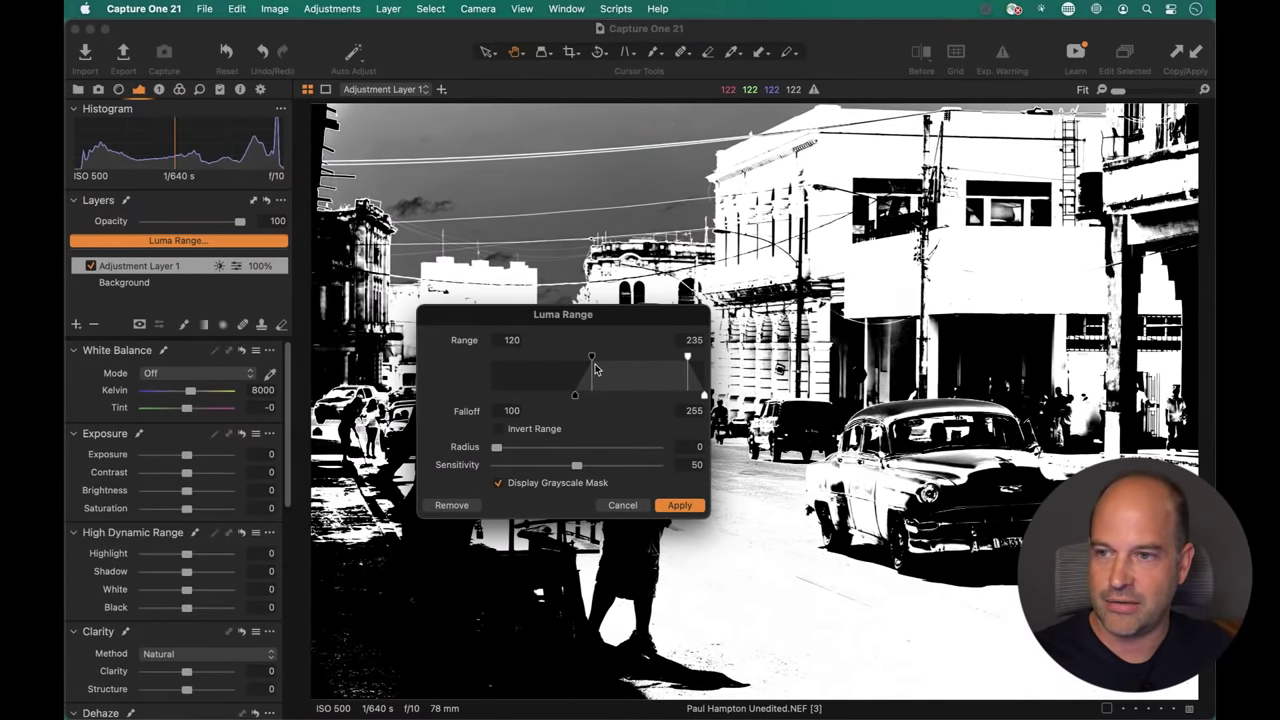
left_click_drag(683, 362, 705, 360)
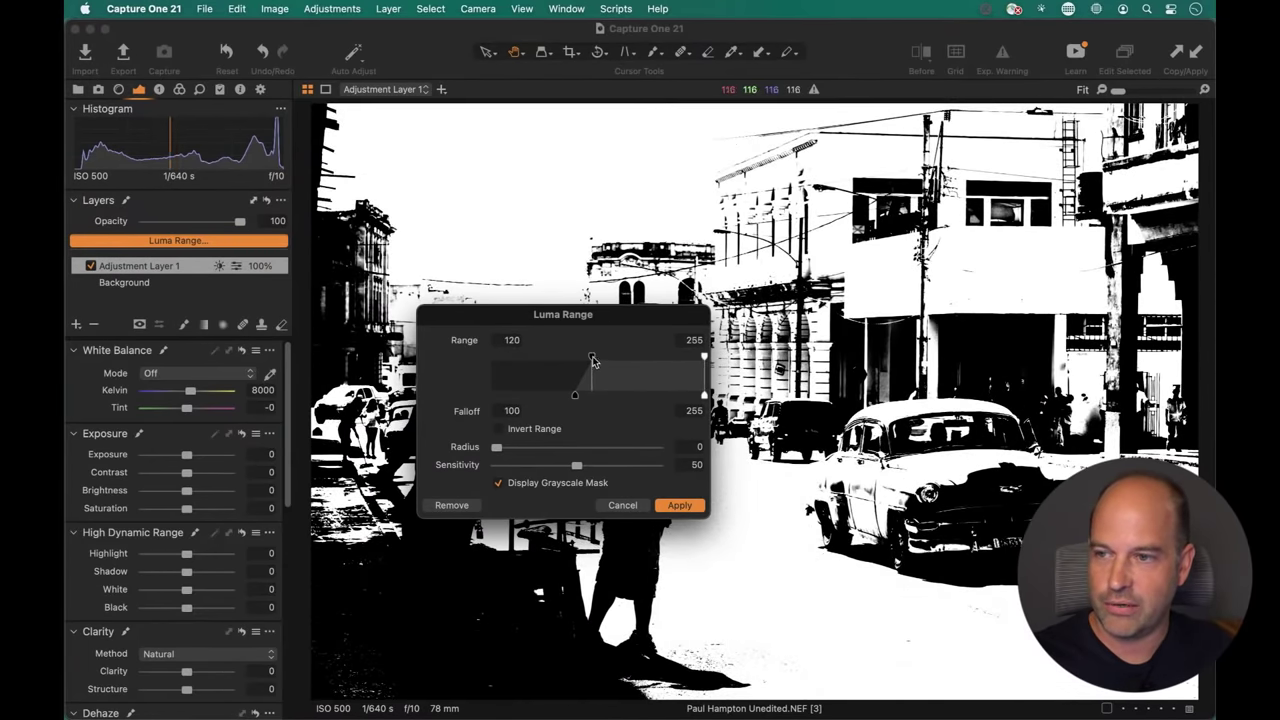
left_click_drag(593, 360, 656, 359)
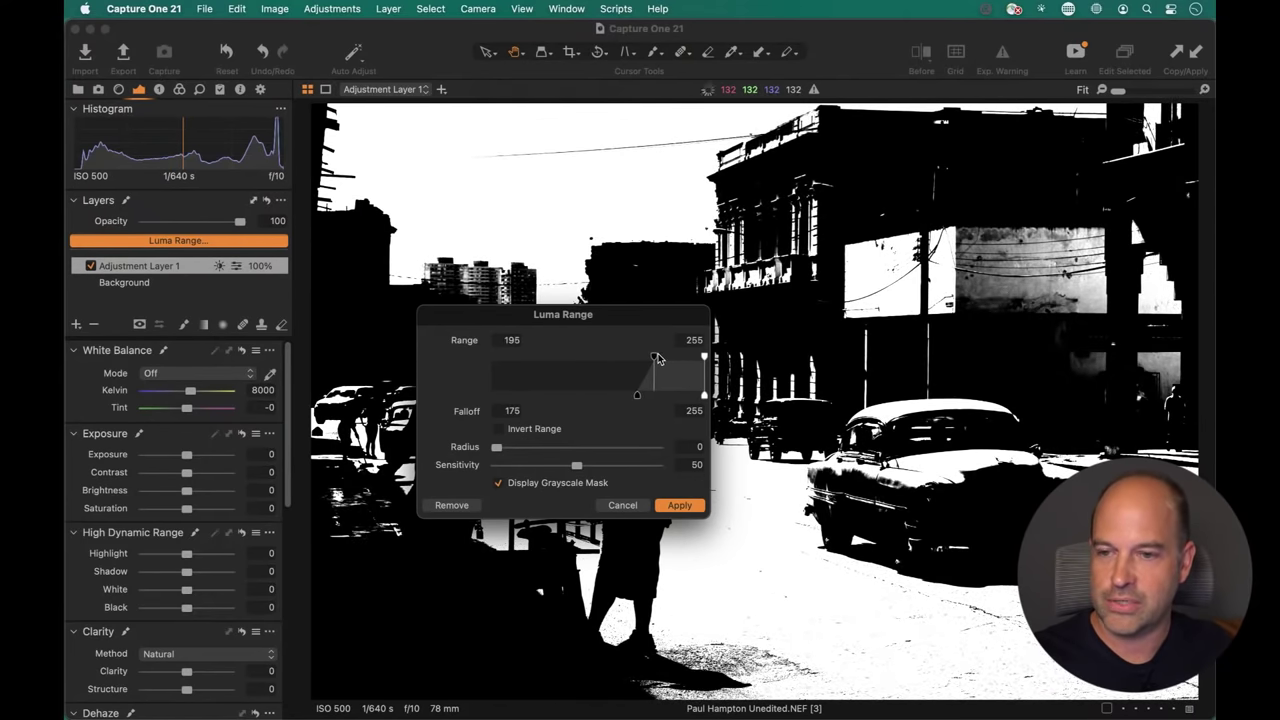
left_click_drag(590, 315, 284, 491)
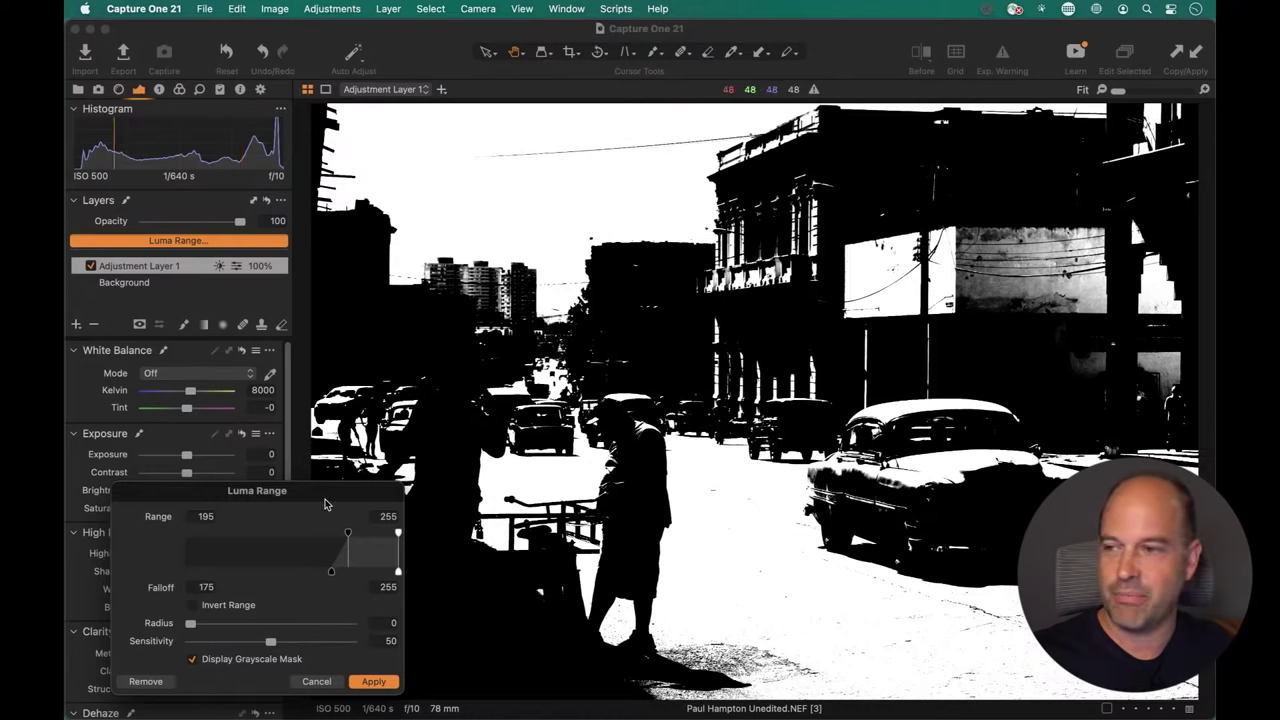
left_click_drag(269, 631, 617, 481)
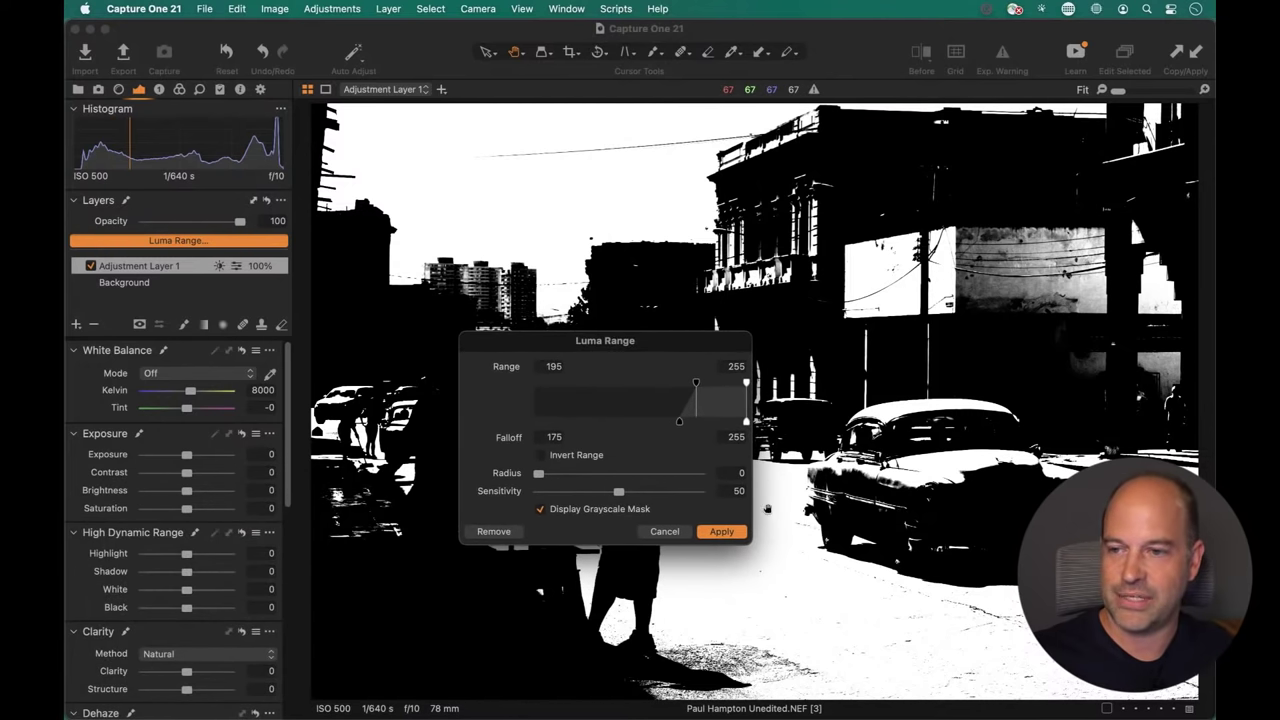
Confirm the luma range, zoom to 100% on the man at the cart, and reopen Luma Range.
key("Return")
left_click(660, 453)
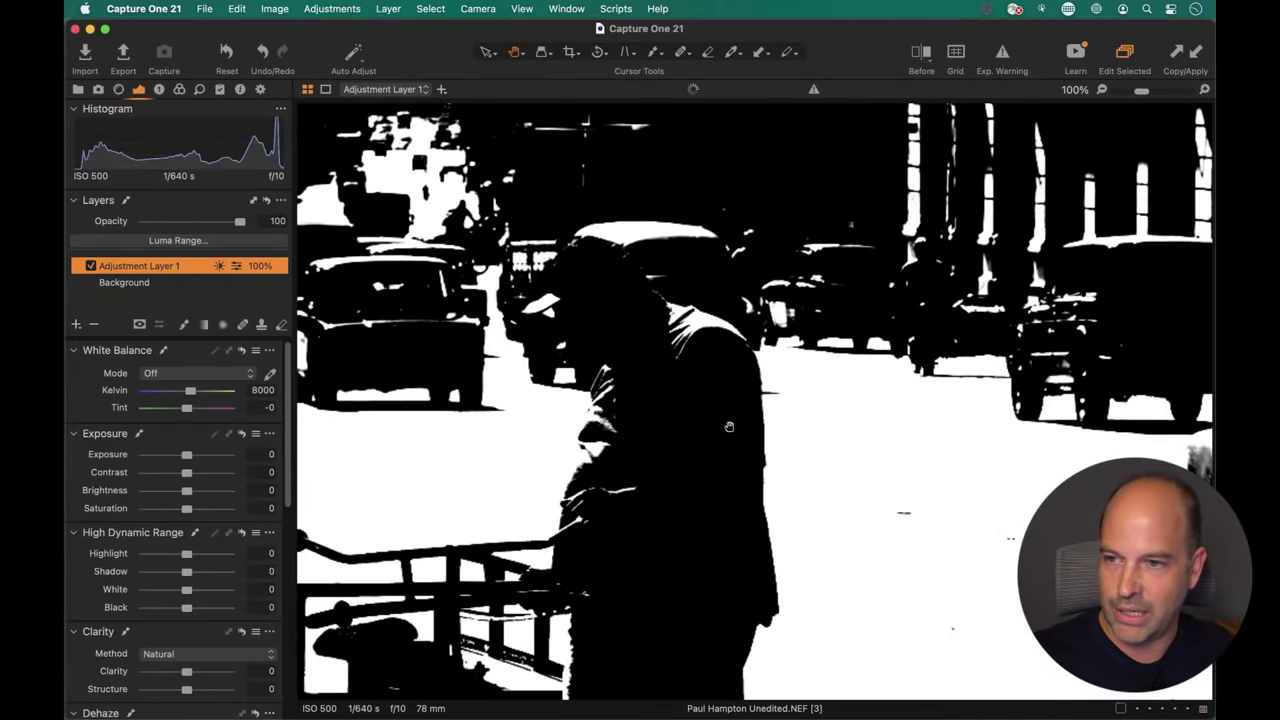
left_click_drag(729, 424, 609, 323)
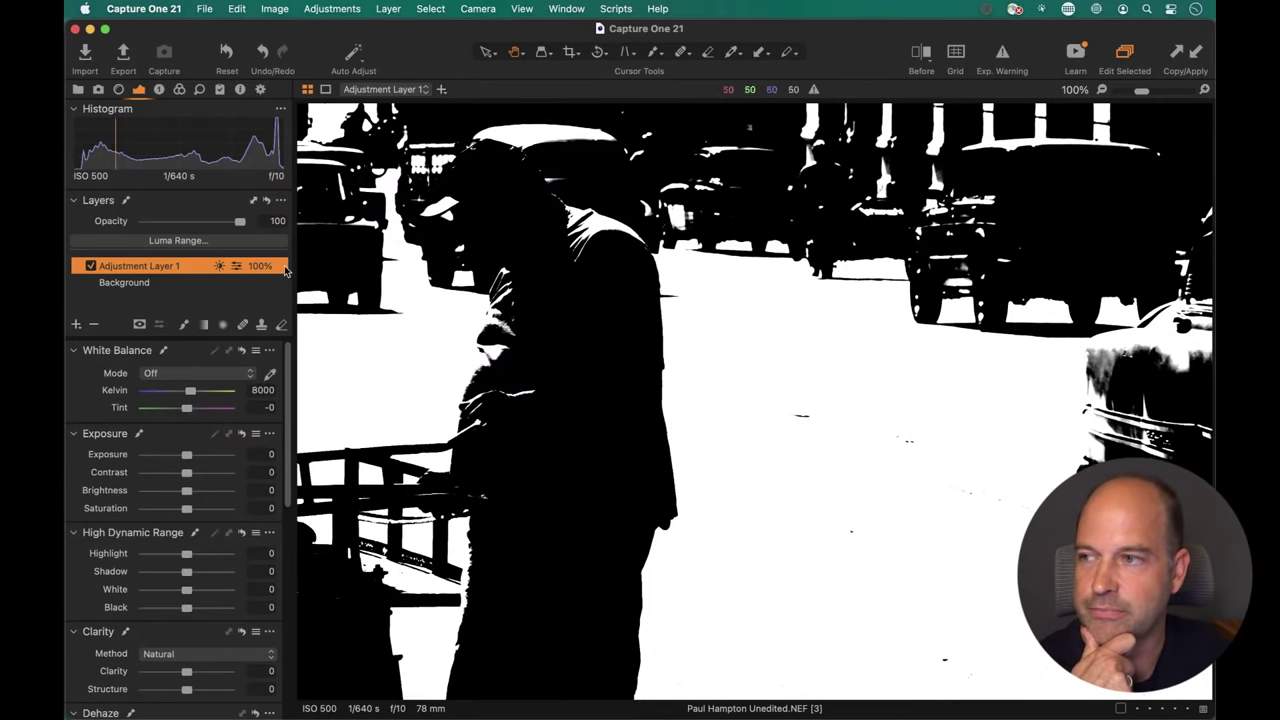
left_click(178, 240)
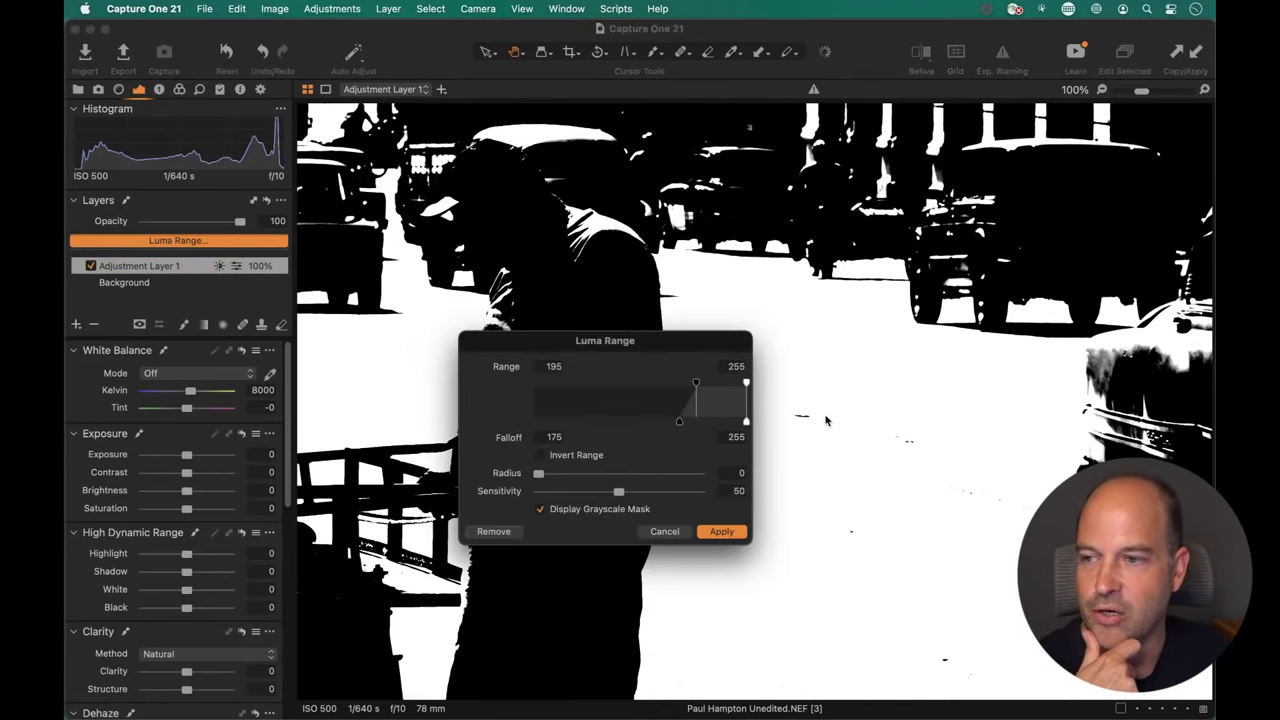
Set the luma mask radius to 14 and sensitivity to 78, then apply it.
left_click_drag(651, 338, 641, 384)
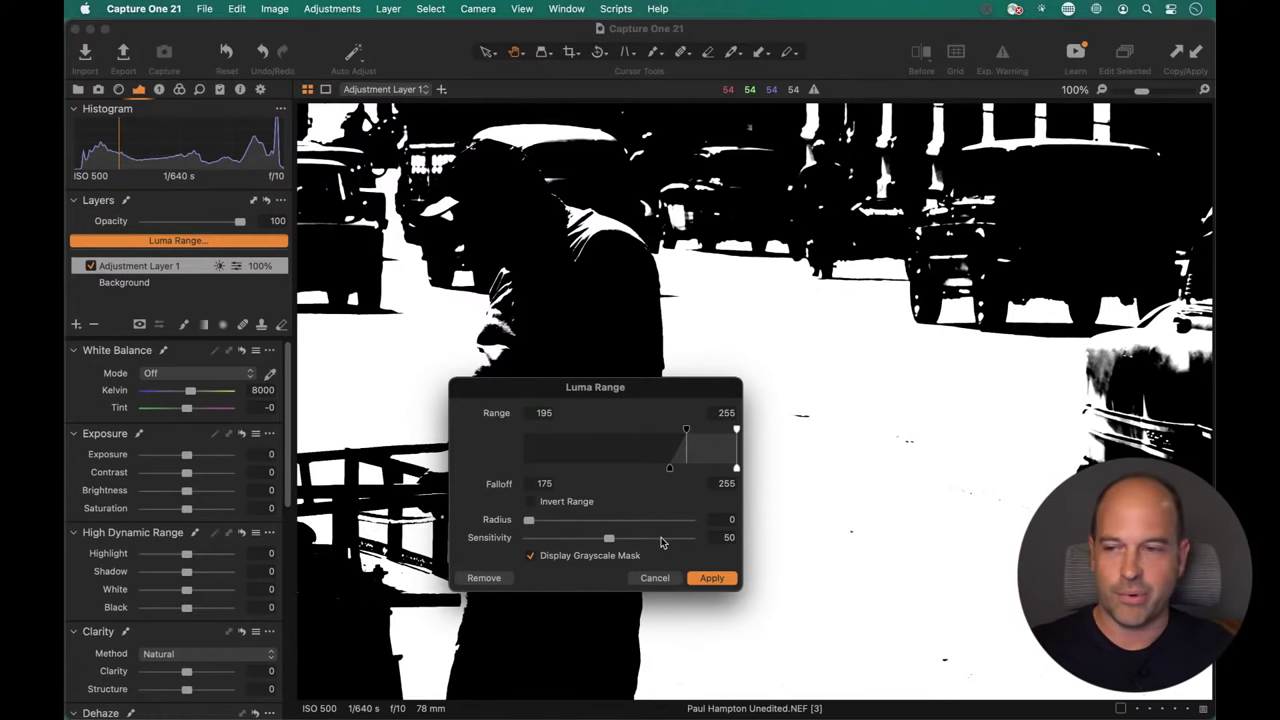
left_click_drag(534, 521, 604, 521)
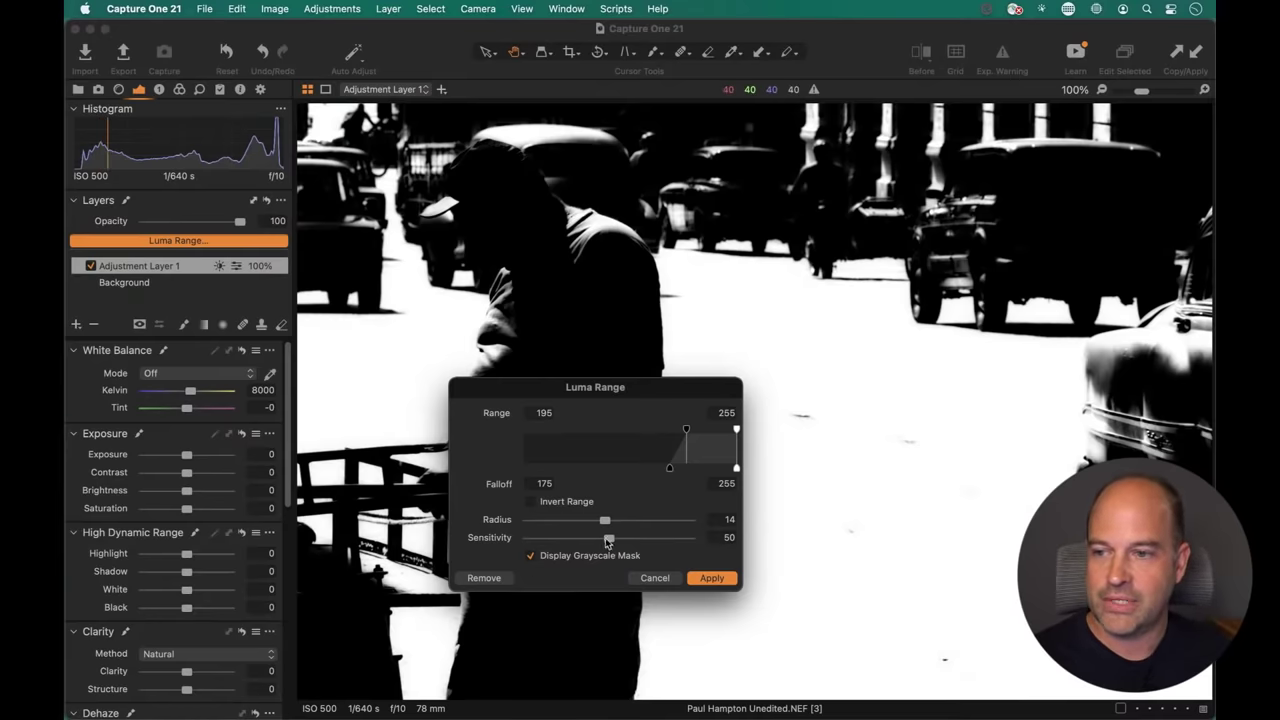
left_click_drag(609, 538, 465, 550)
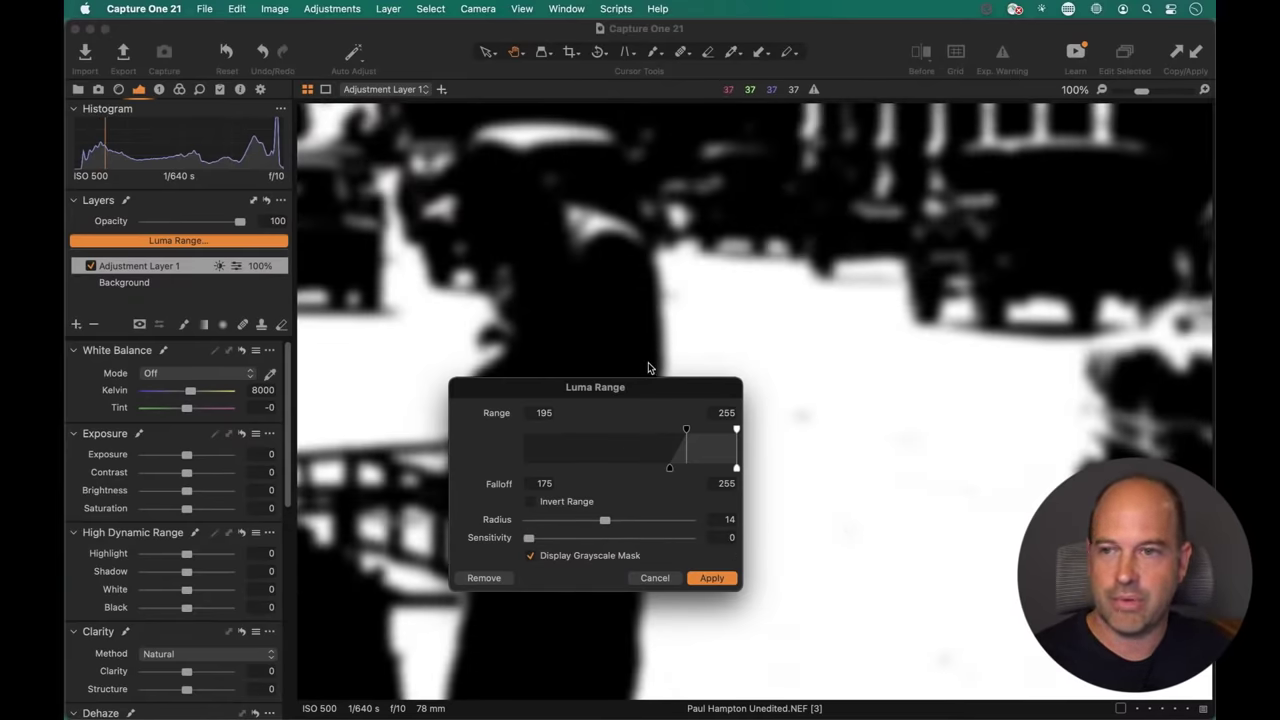
left_click_drag(530, 540, 740, 562)
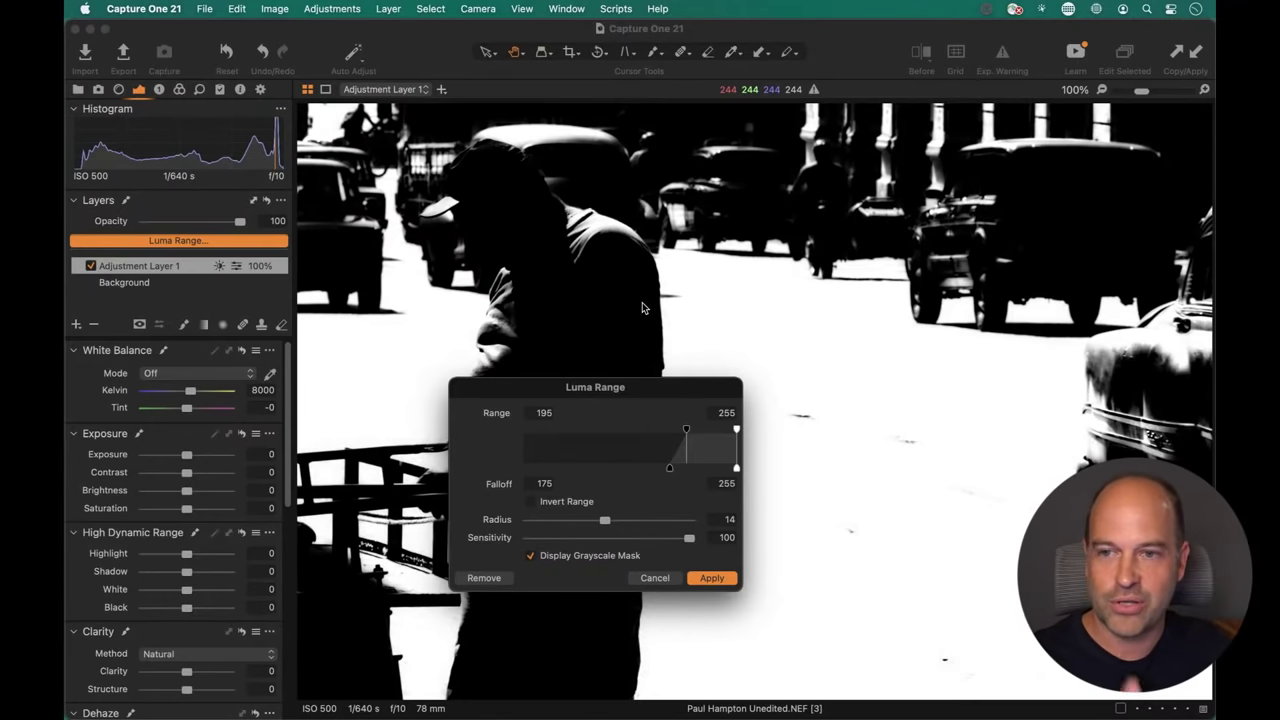
left_click_drag(688, 537, 653, 541)
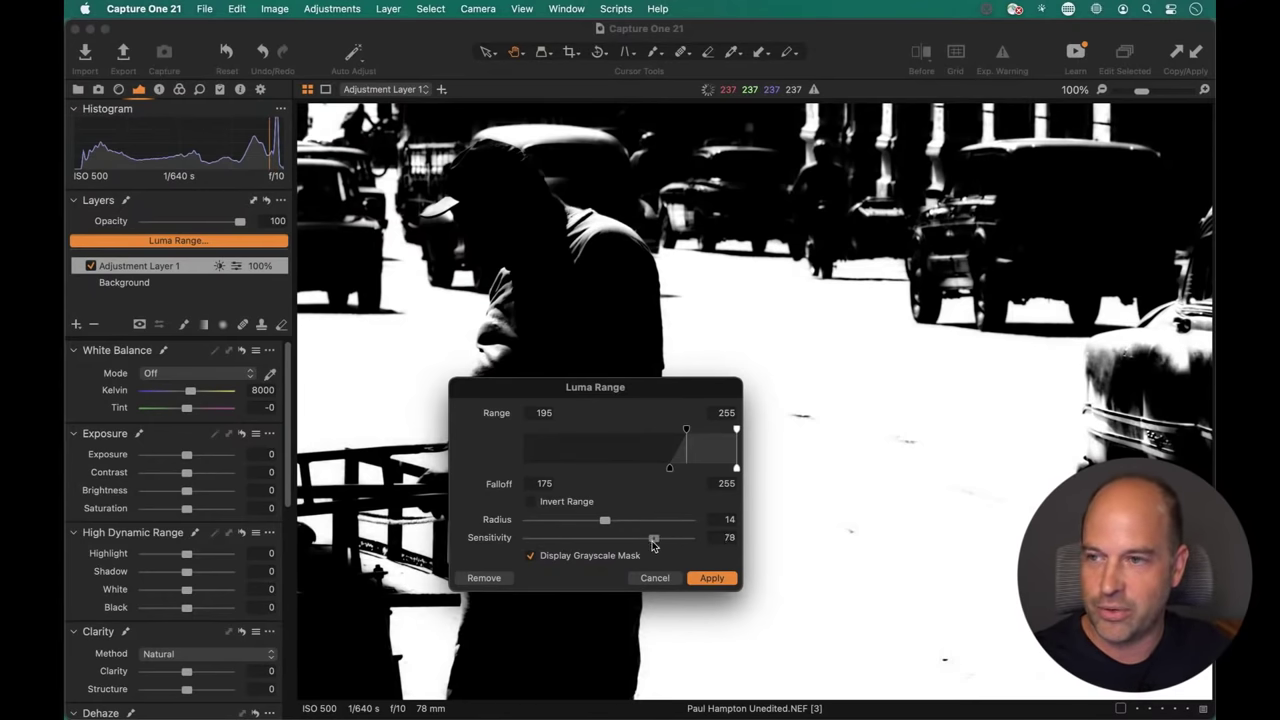
left_click(713, 579)
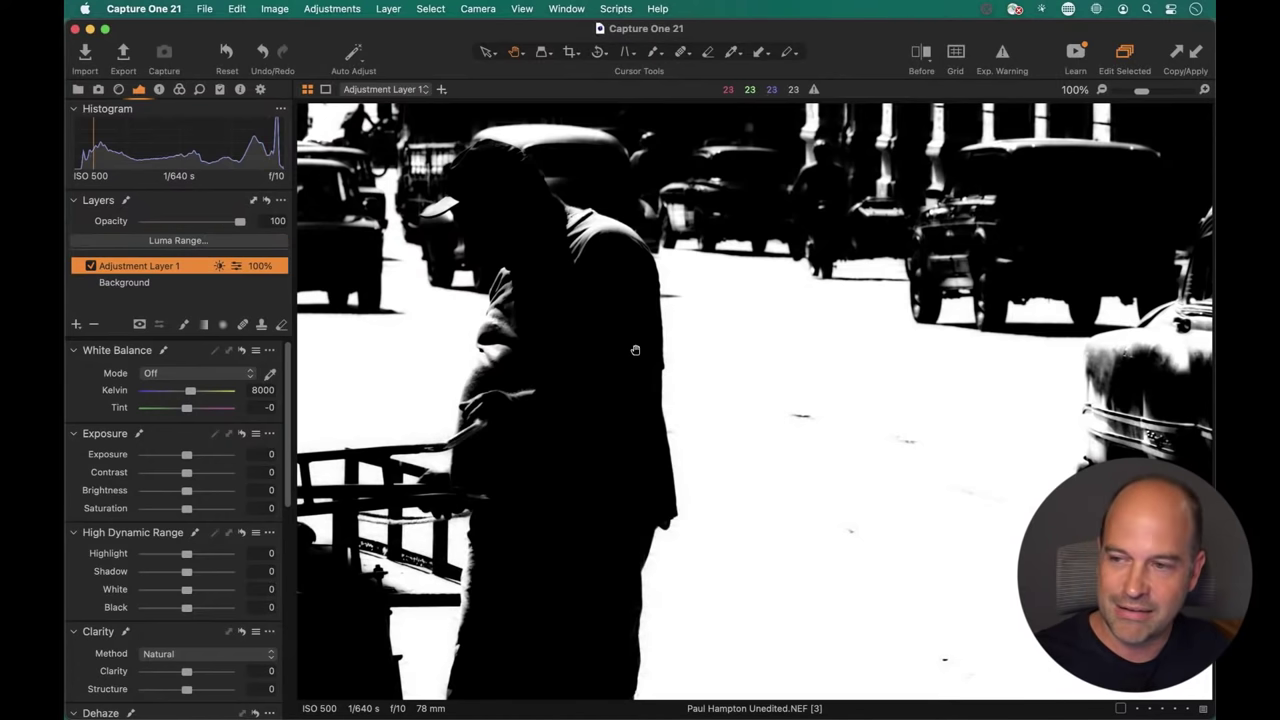
Fit the street scene in view and rename Adjustment Layer 1 to 'Highlights'.
left_click(735, 551)
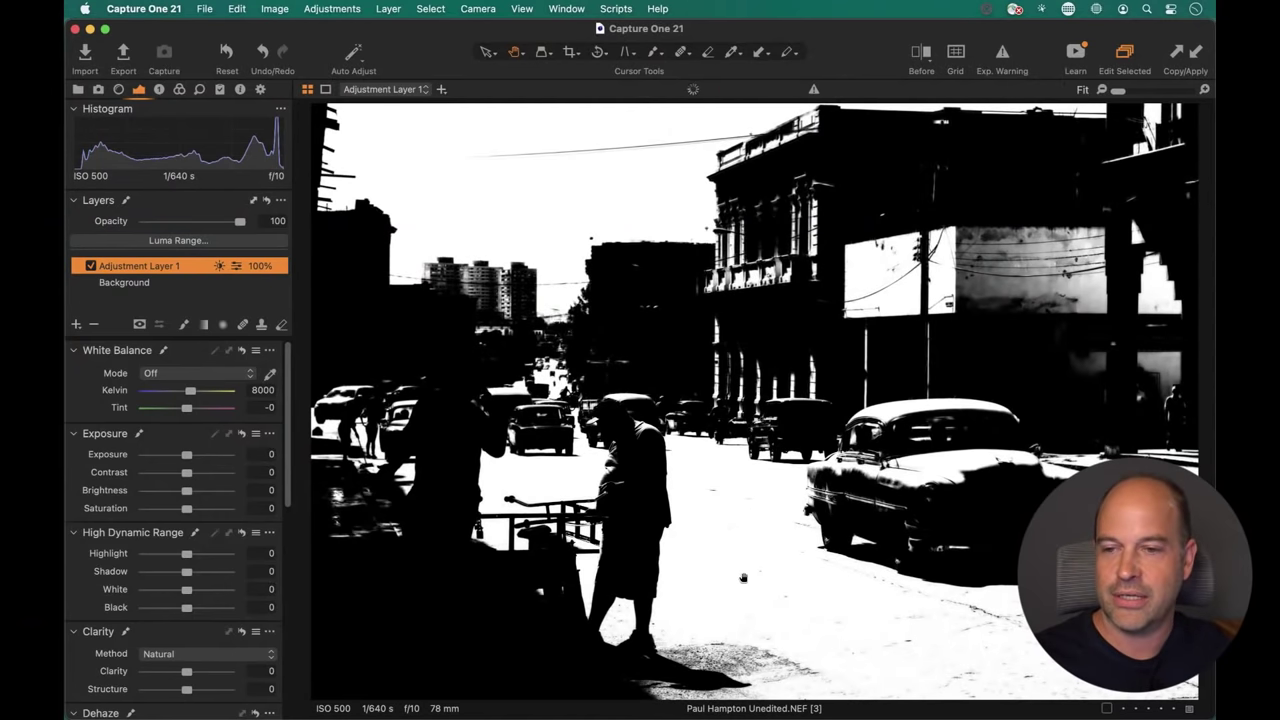
left_click(224, 283)
left_click(197, 270)
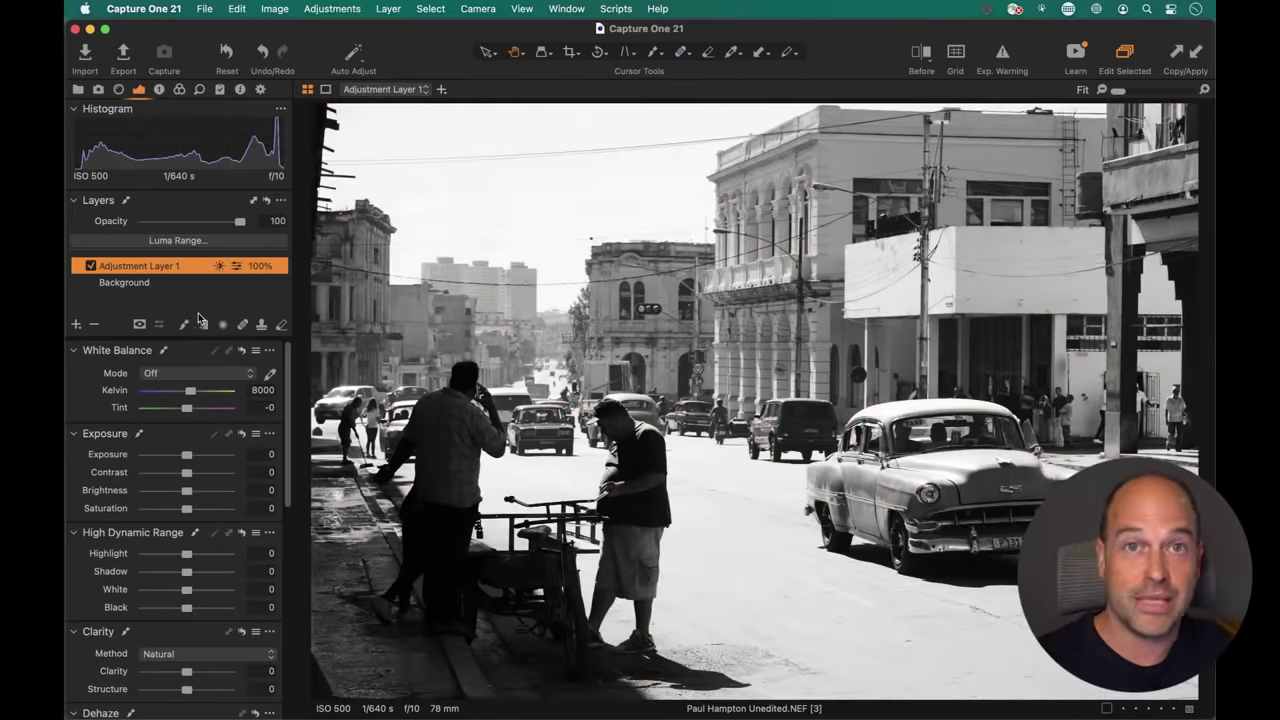
double_click(148, 268)
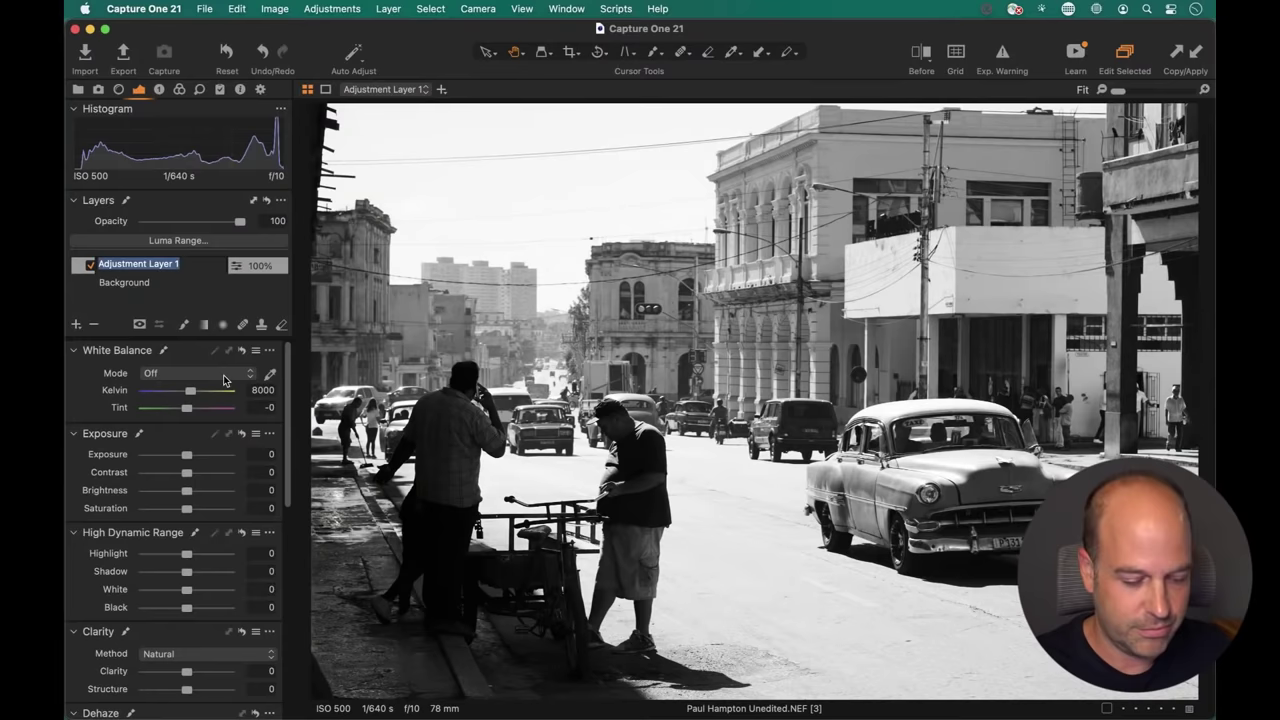
type("Highlights")
key("Return")
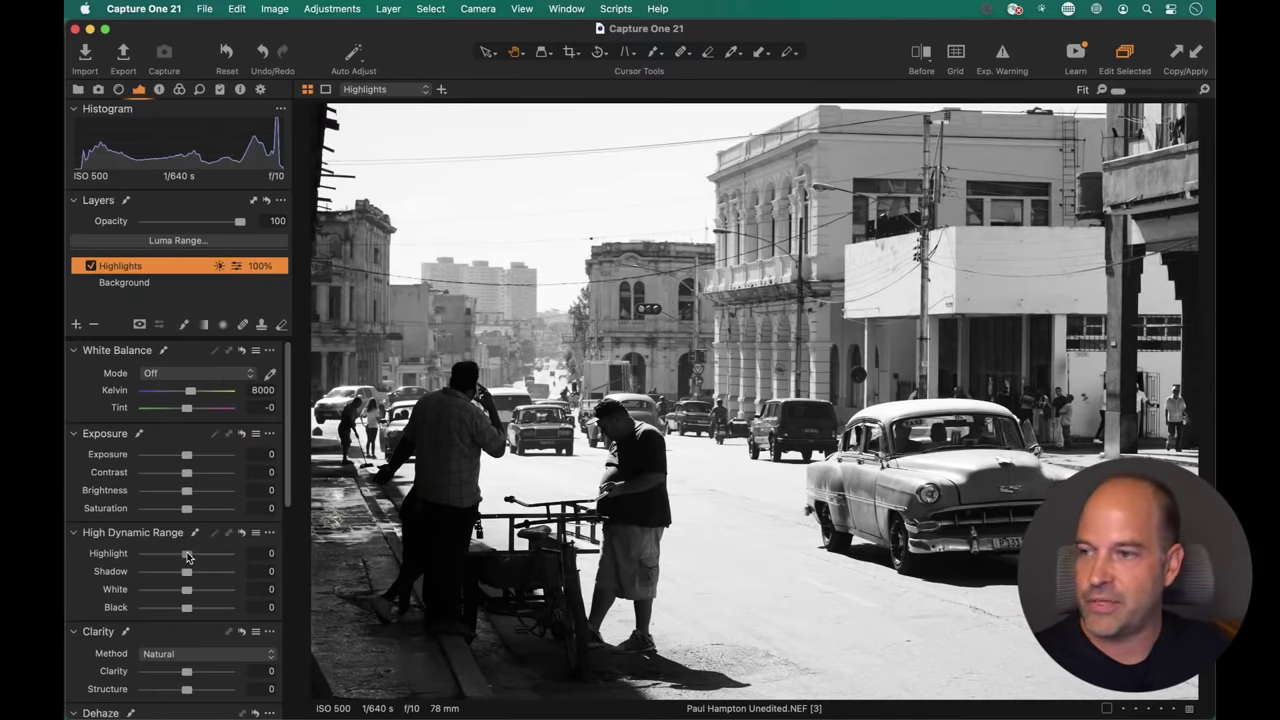
Try lowering HDR Highlight on the Highlights layer, then reset it to 0.
mouse_move(186, 553)
left_mouse_down()
mouse_move(152, 558)
mouse_move(166, 563)
left_mouse_up()
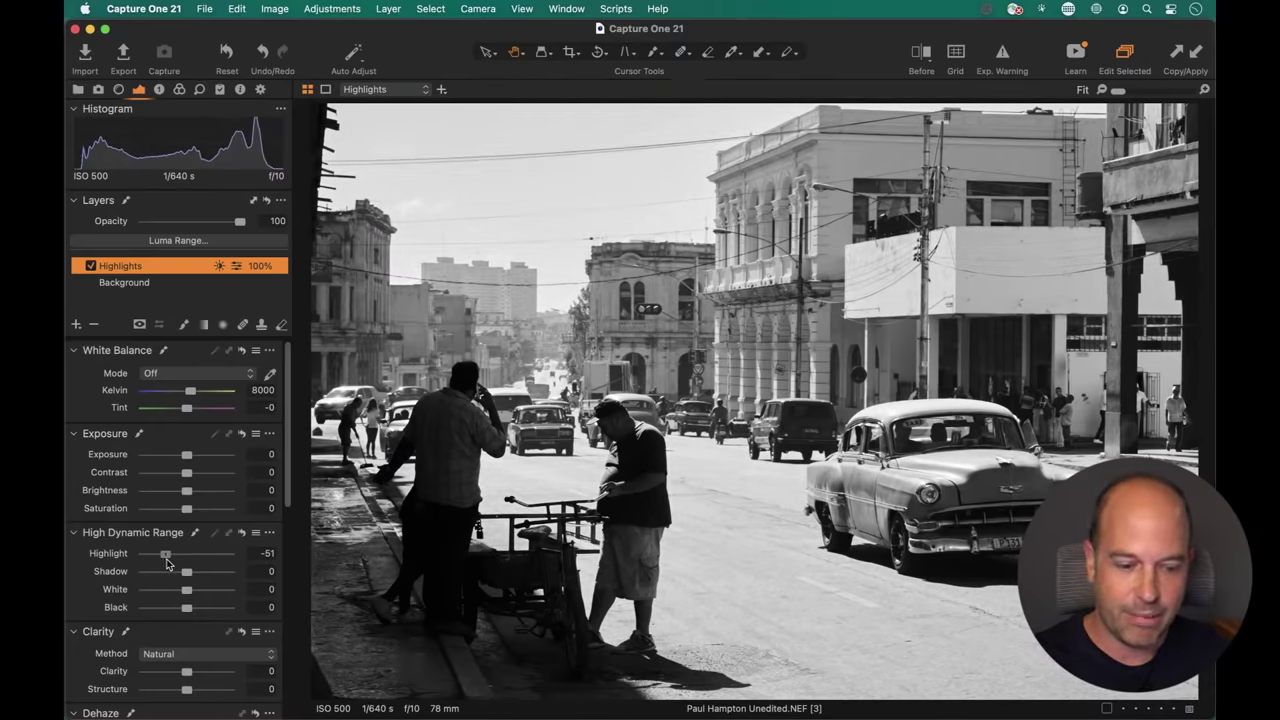
left_click_drag(167, 562, 170, 561)
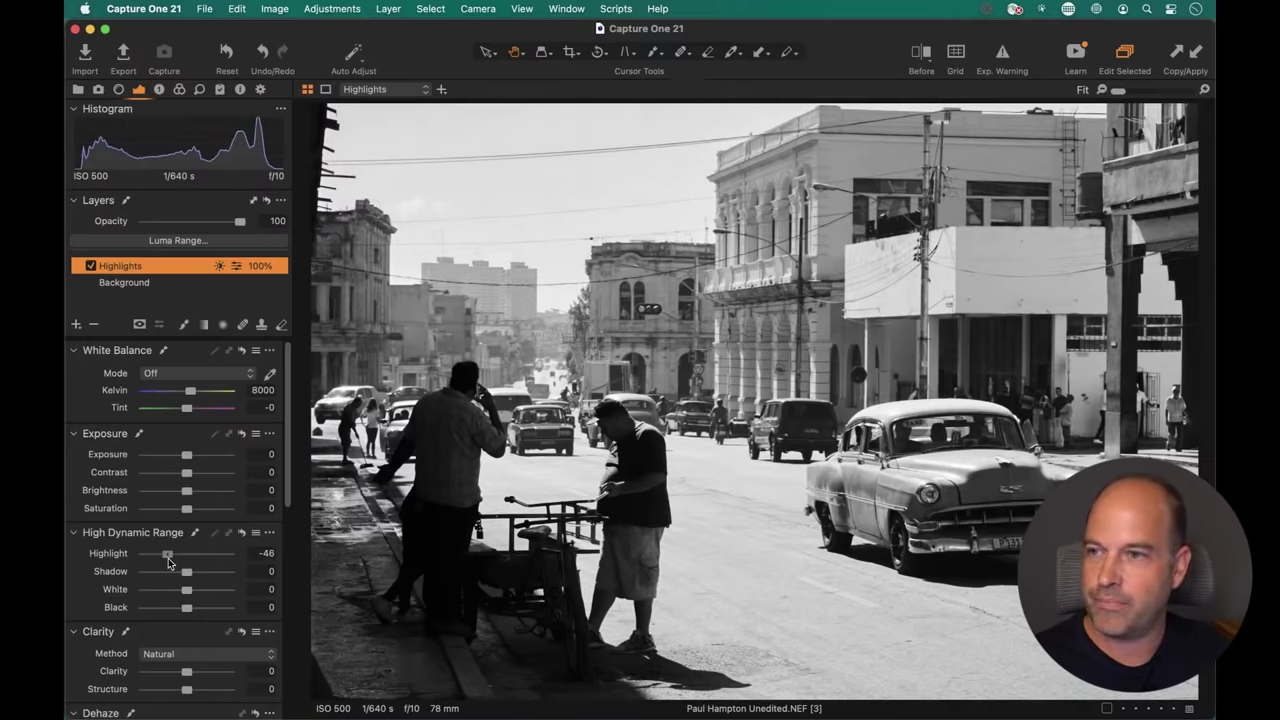
double_click(197, 556)
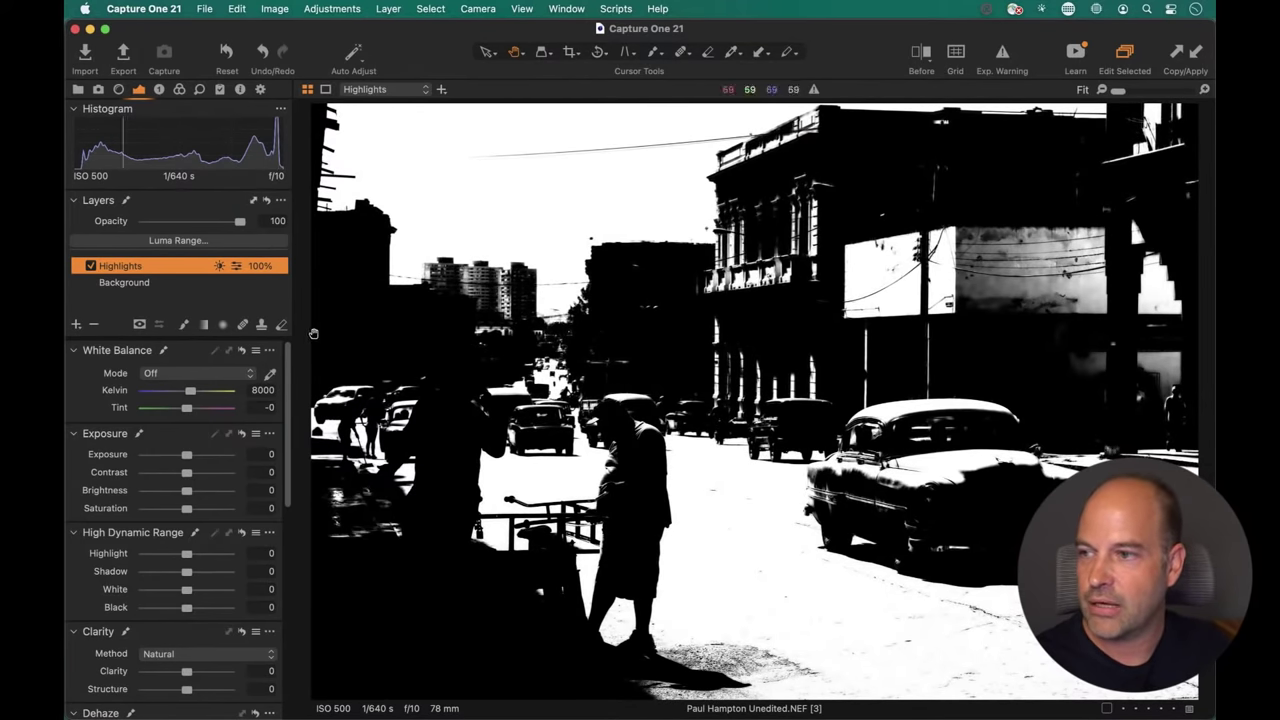
Erase the Highlights mask from the sky with a resized eraser, then hide the mask overlay.
left_click(281, 324)
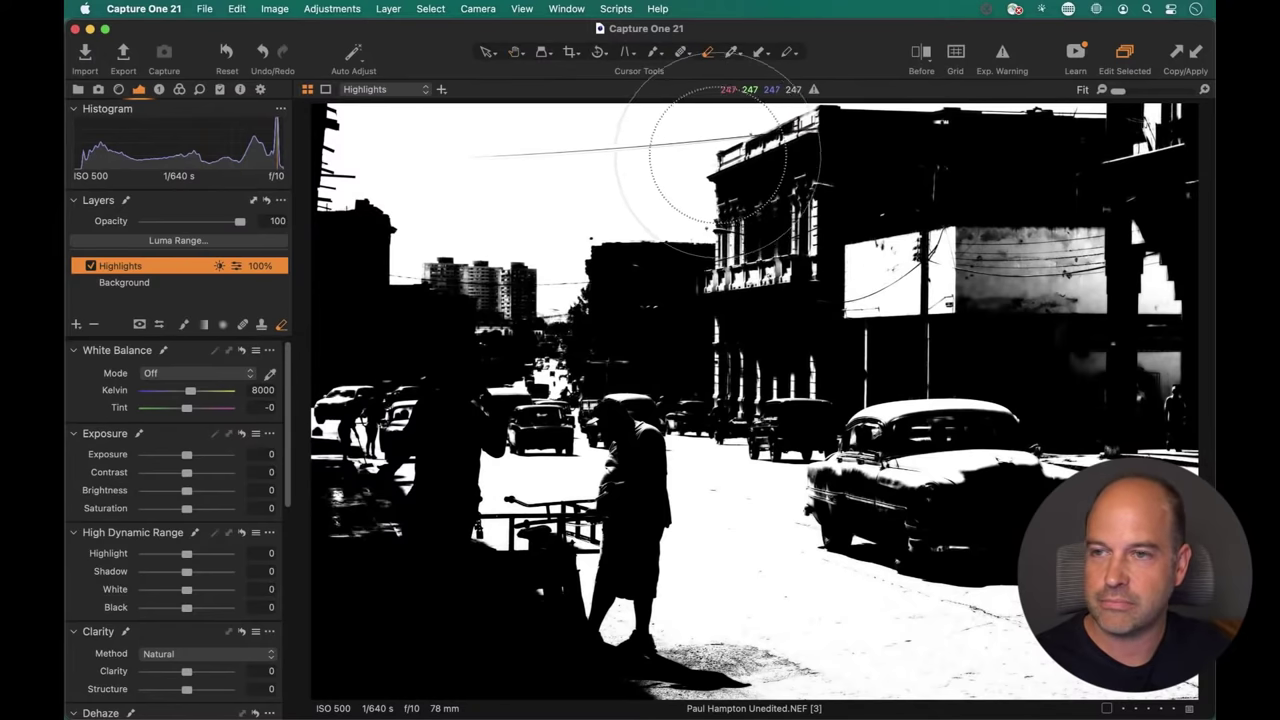
mouse_move(718, 155)
left_mouse_down()
mouse_move(800, 114)
mouse_move(686, 129)
mouse_move(719, 145)
left_mouse_up()
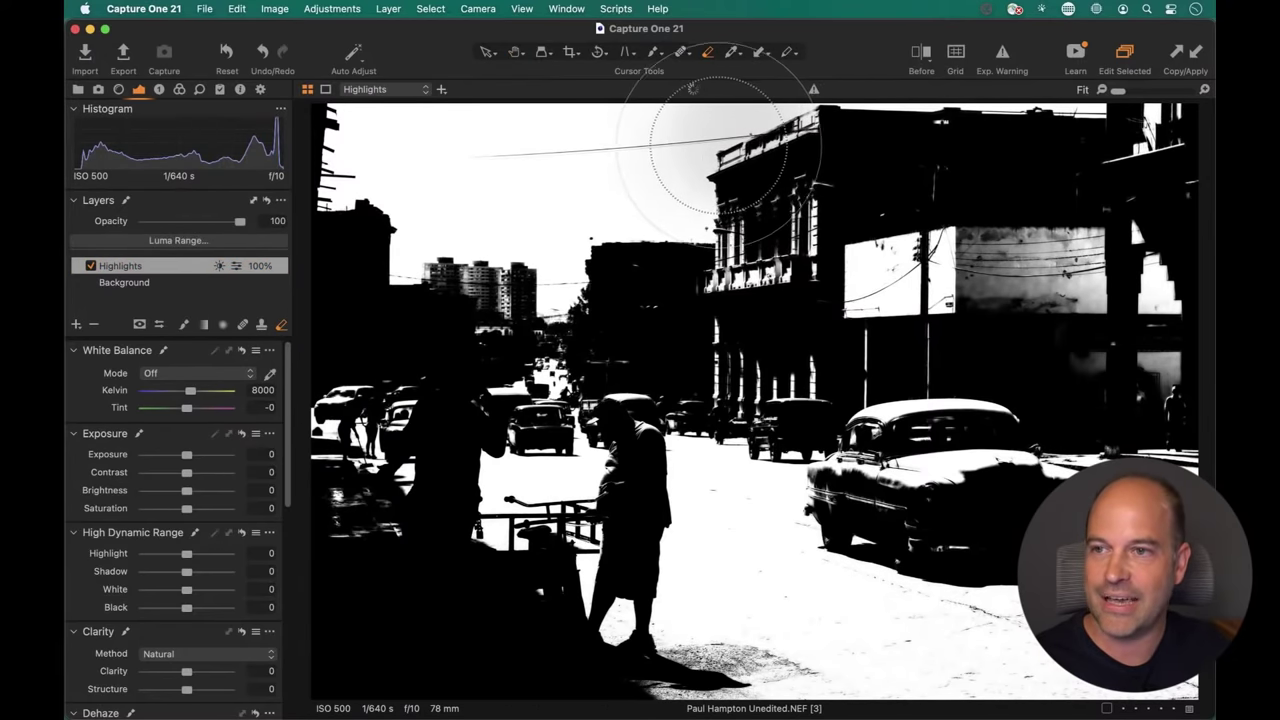
right_click(735, 143)
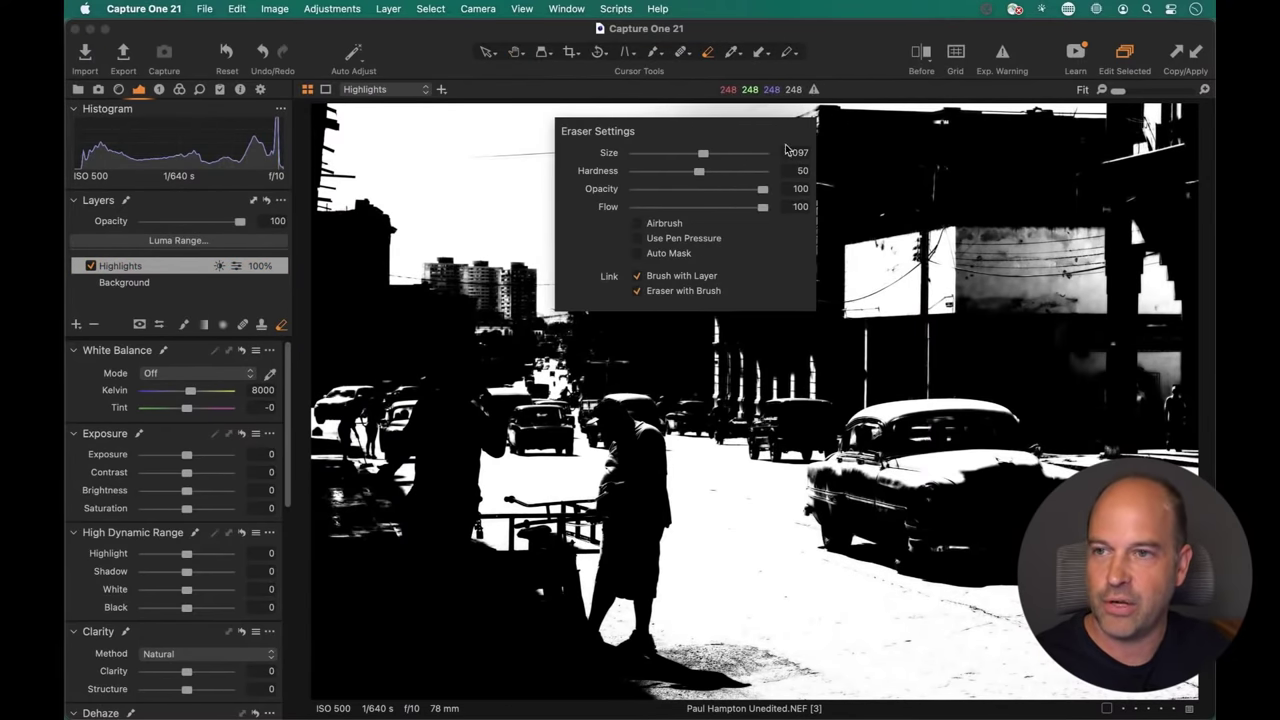
right_click(851, 111)
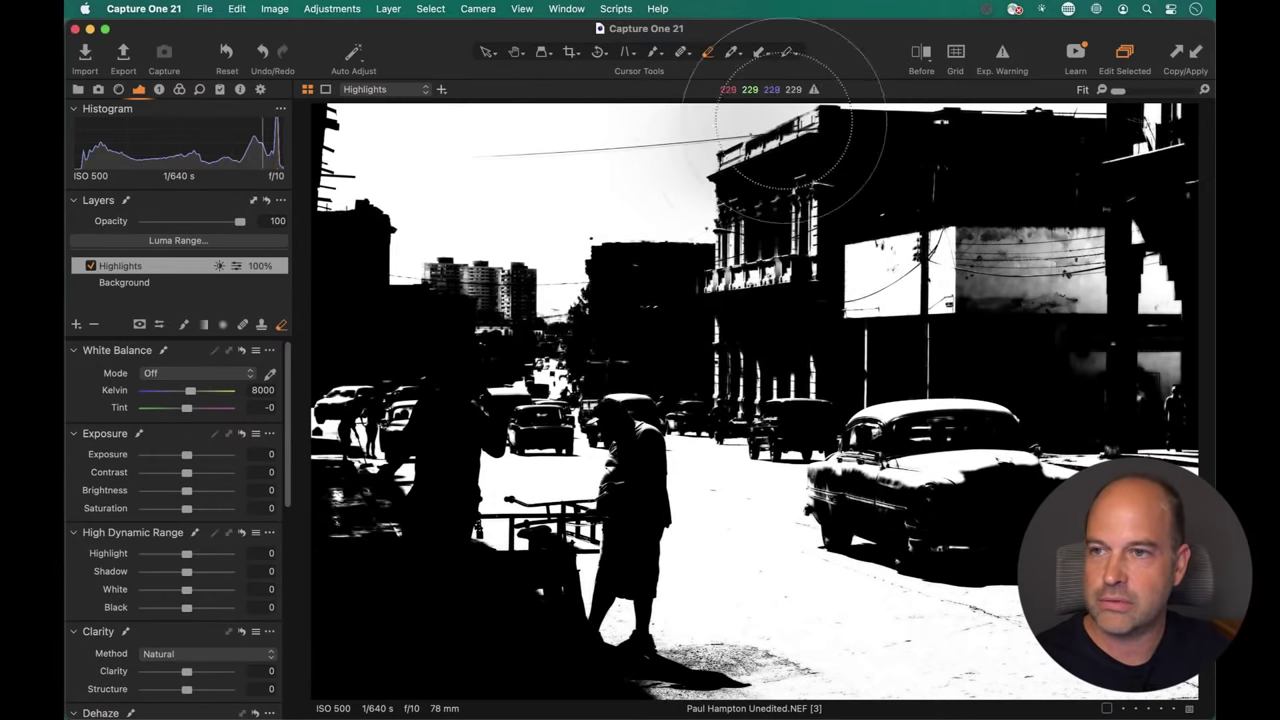
mouse_move(785, 118)
left_mouse_down()
mouse_move(766, 129)
mouse_move(371, 129)
mouse_move(448, 237)
mouse_move(786, 129)
mouse_move(1105, 60)
mouse_move(1150, 125)
mouse_move(817, 157)
mouse_move(808, 263)
mouse_move(1034, 206)
mouse_move(1166, 214)
mouse_move(1186, 200)
mouse_move(939, 255)
mouse_move(657, 223)
mouse_move(457, 229)
mouse_move(486, 143)
mouse_move(1215, 150)
mouse_move(371, 251)
mouse_move(751, 163)
mouse_move(720, 140)
left_mouse_up()
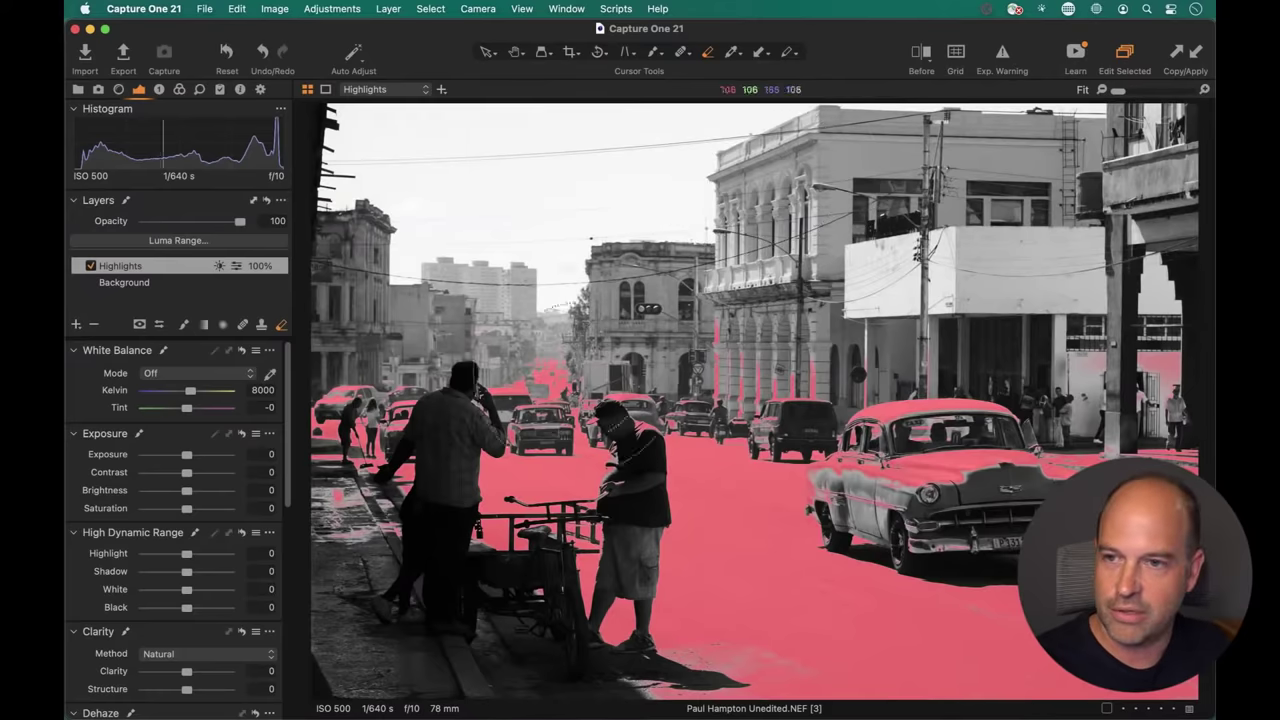
key("m")
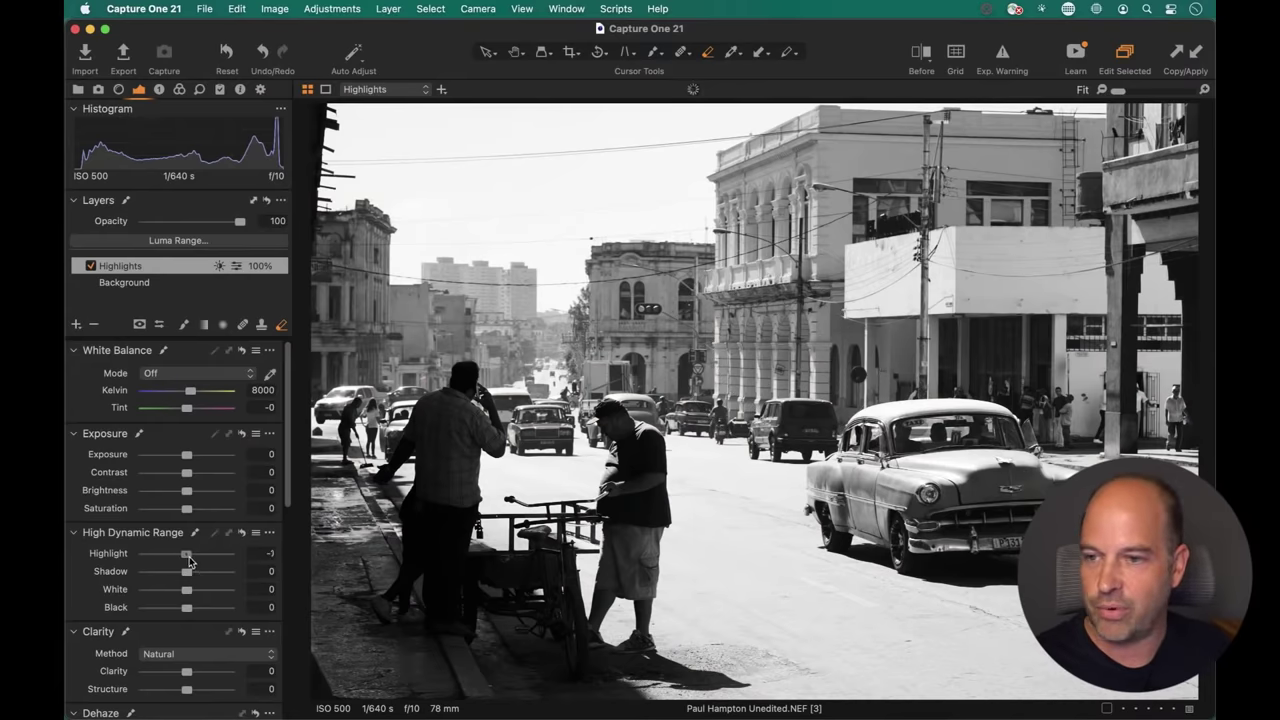
Pull HDR Highlight to -78 on the Highlights layer and inspect the taxi at 100%.
left_click_drag(189, 556, 157, 566)
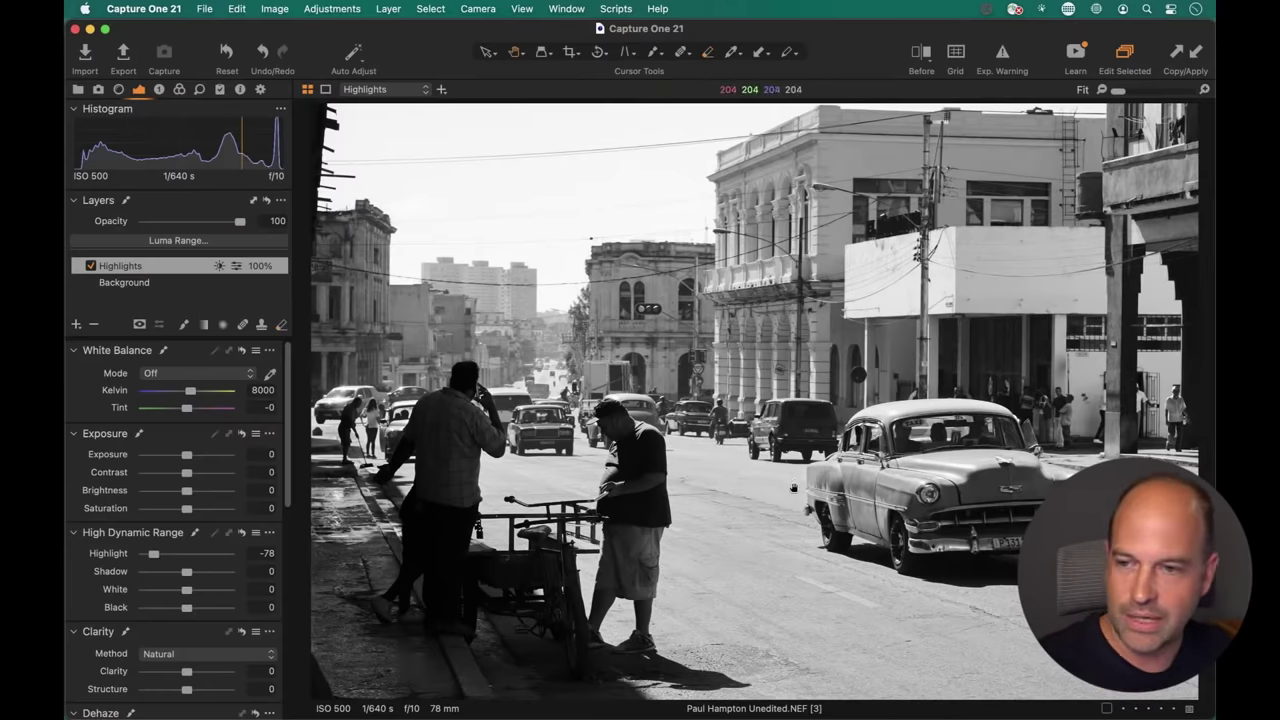
left_click(803, 516)
left_click_drag(805, 520, 560, 465)
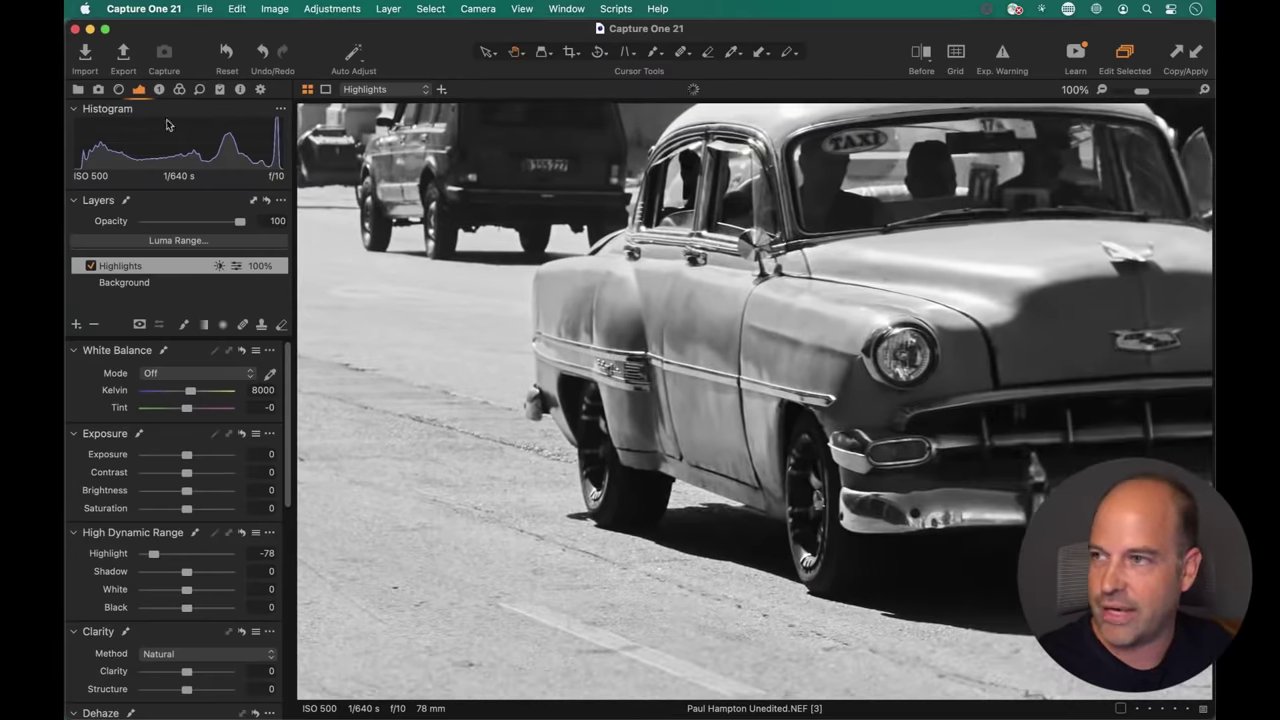
Float the Film Grain tool from the Details tab over the photo.
left_click(199, 90)
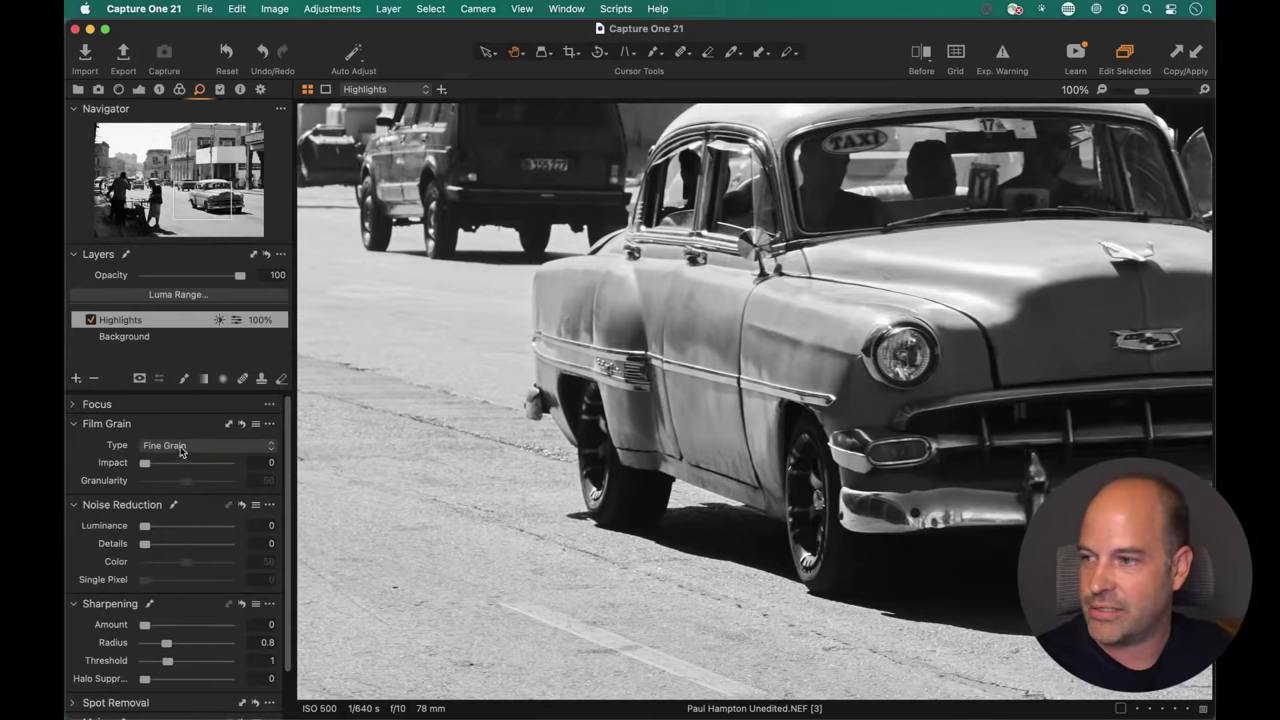
left_click_drag(168, 428, 436, 452)
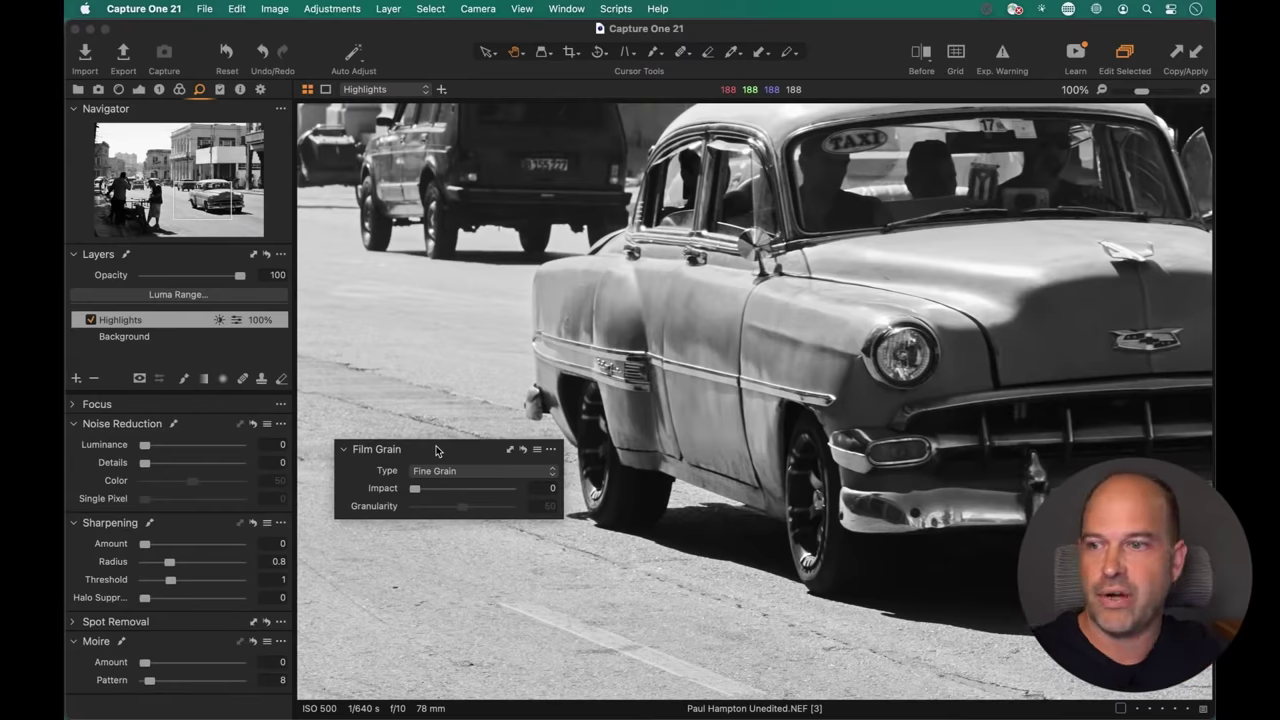
Apply Tabular Grain at Impact 92 and Granularity 72, then dock the Film Grain tool back.
left_click(450, 472)
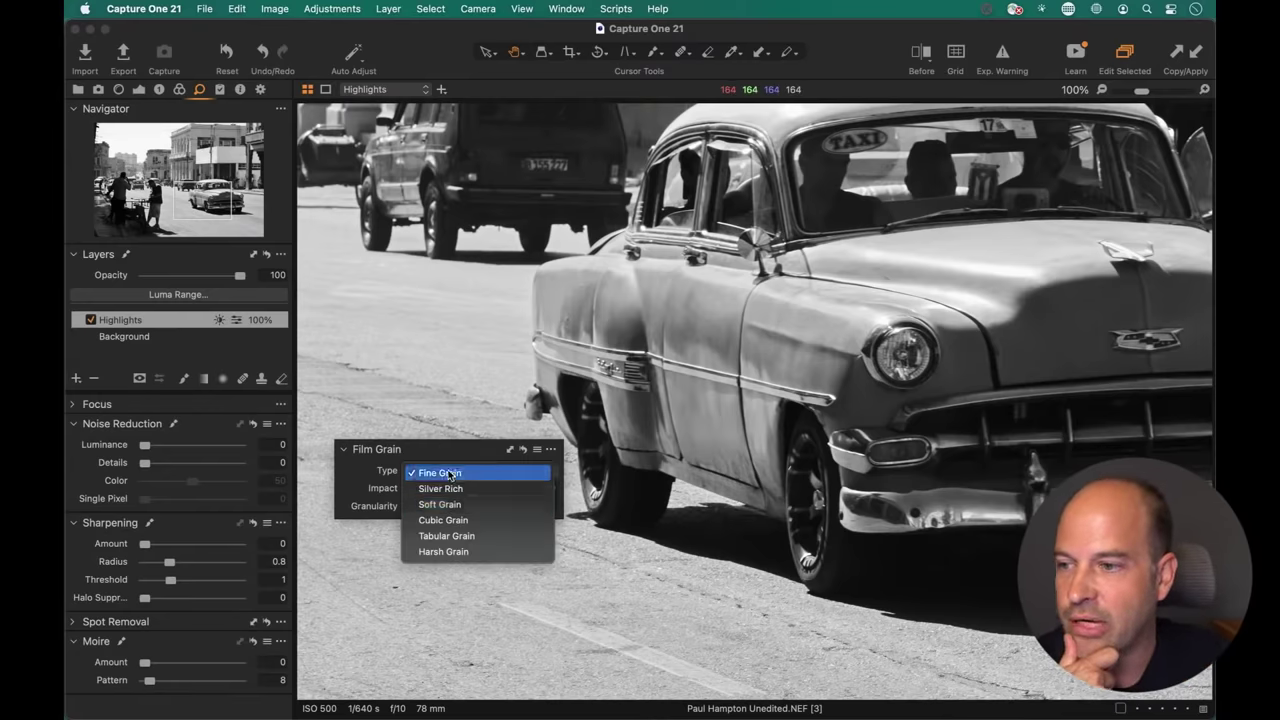
left_click(461, 535)
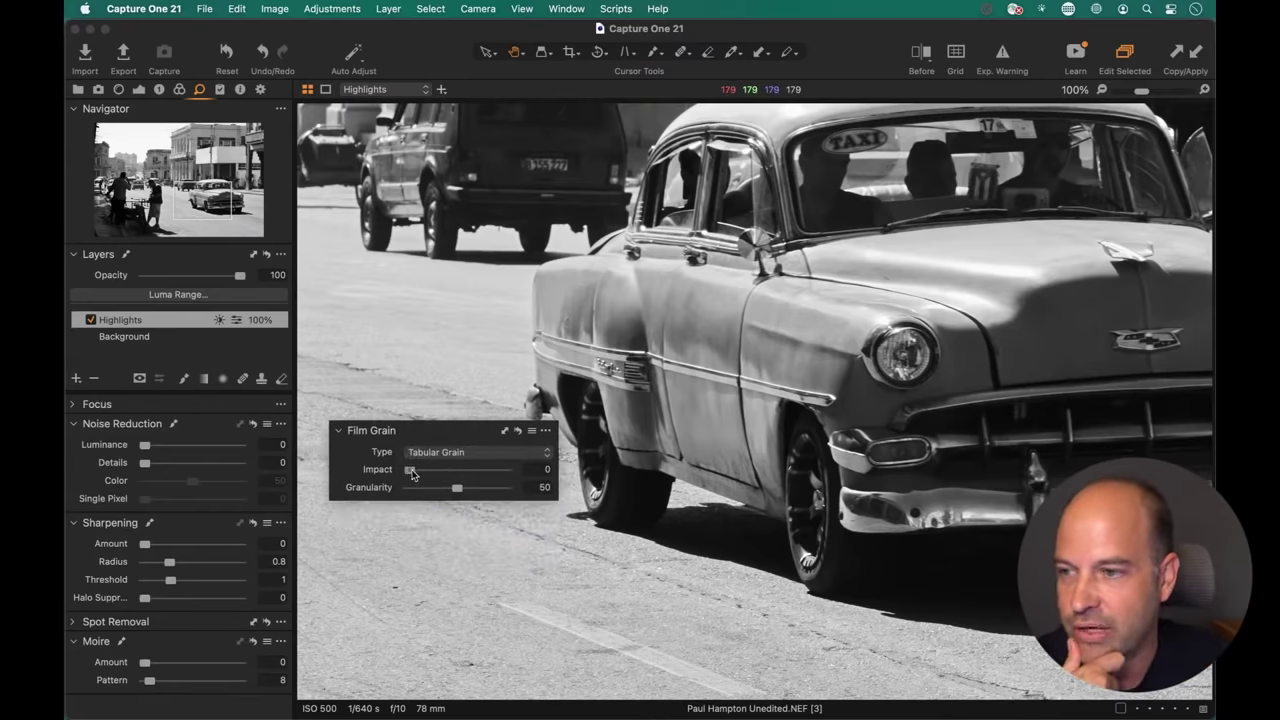
left_click_drag(410, 472, 481, 475)
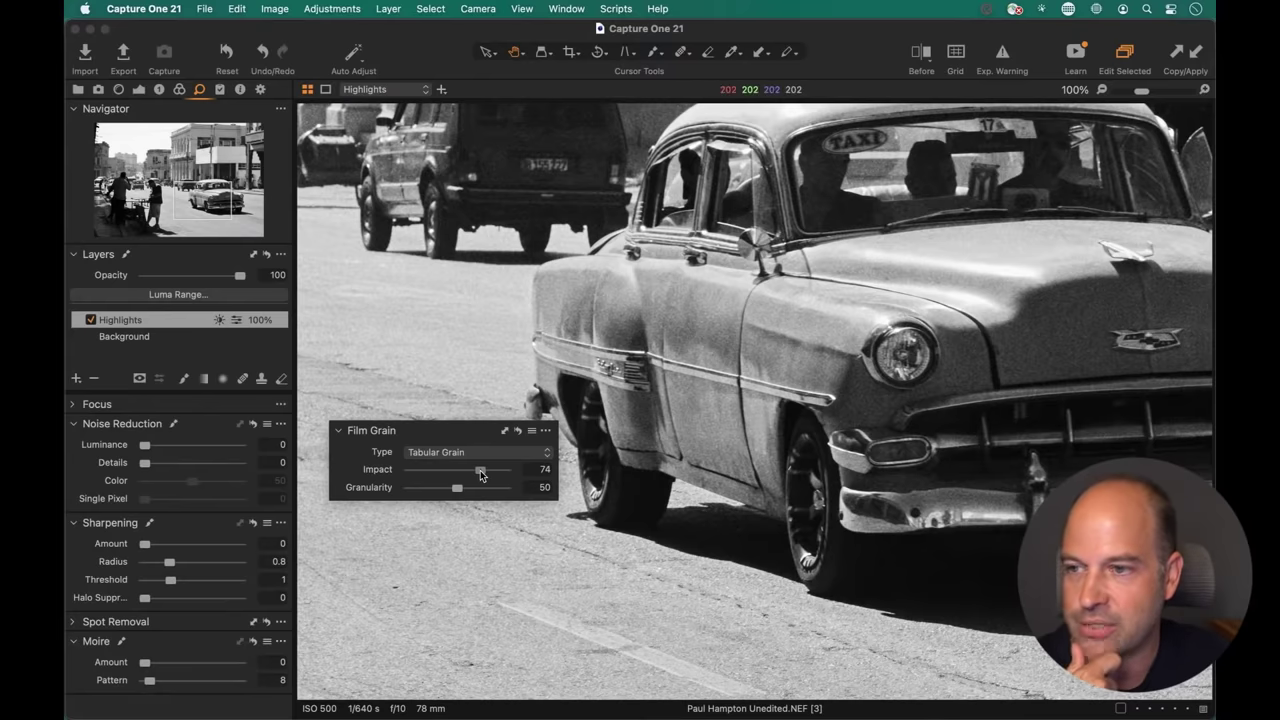
left_click_drag(480, 471, 520, 493)
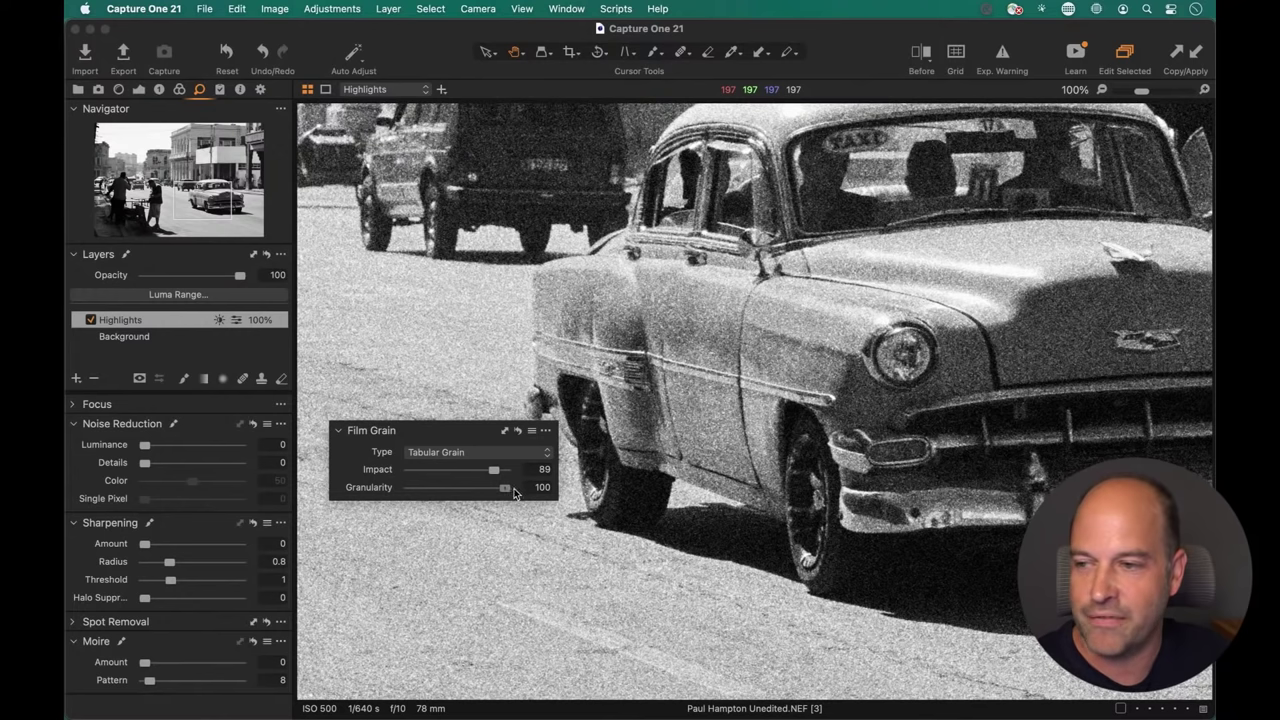
left_click_drag(514, 494, 497, 470)
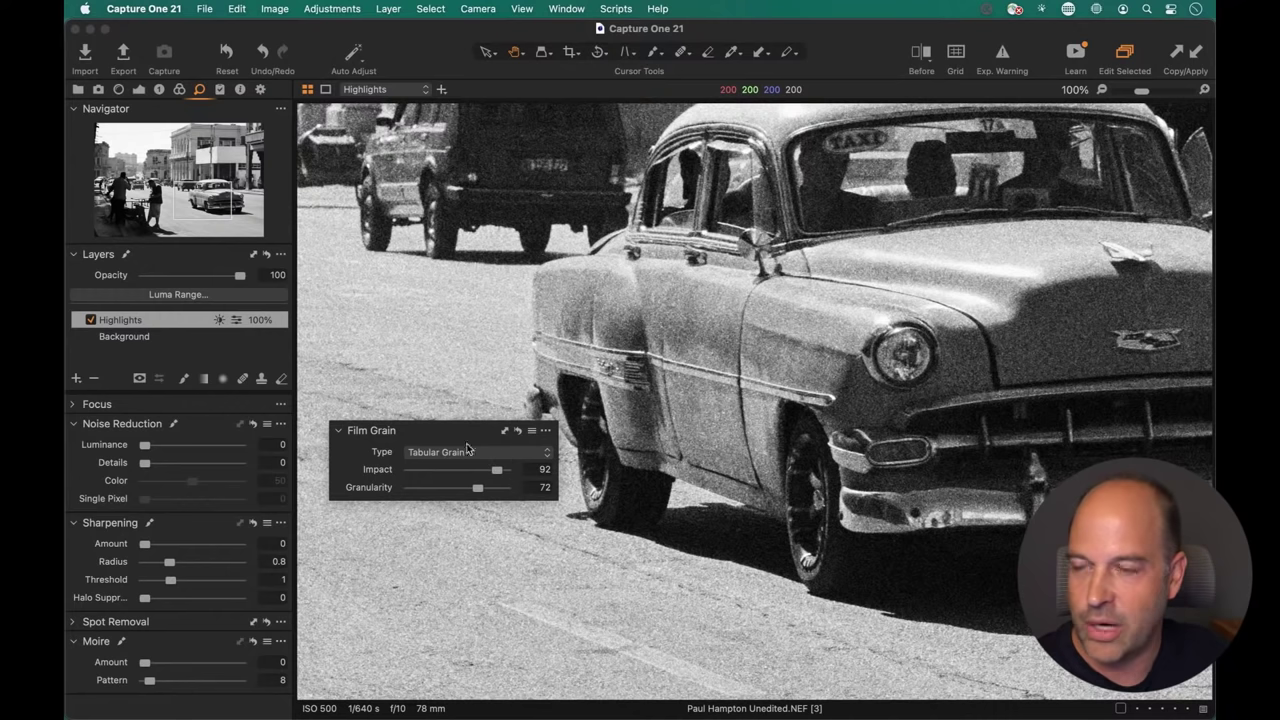
key("super+0")
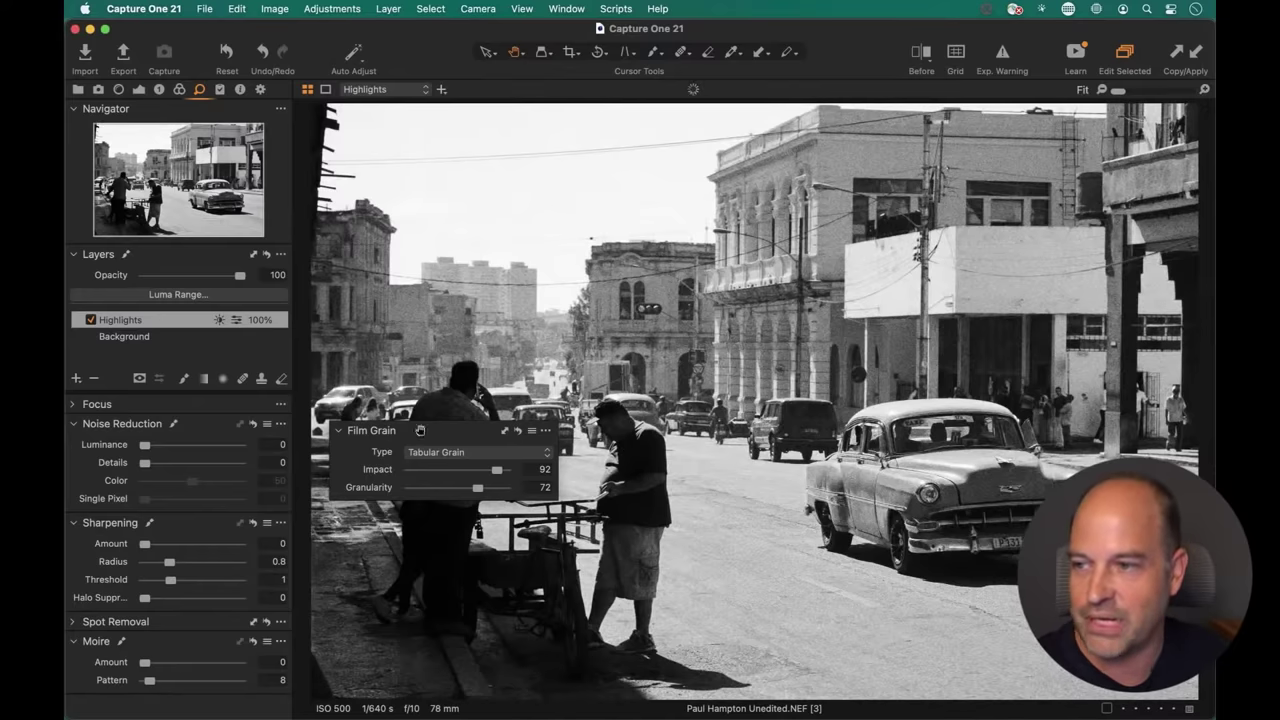
left_click_drag(420, 430, 160, 418)
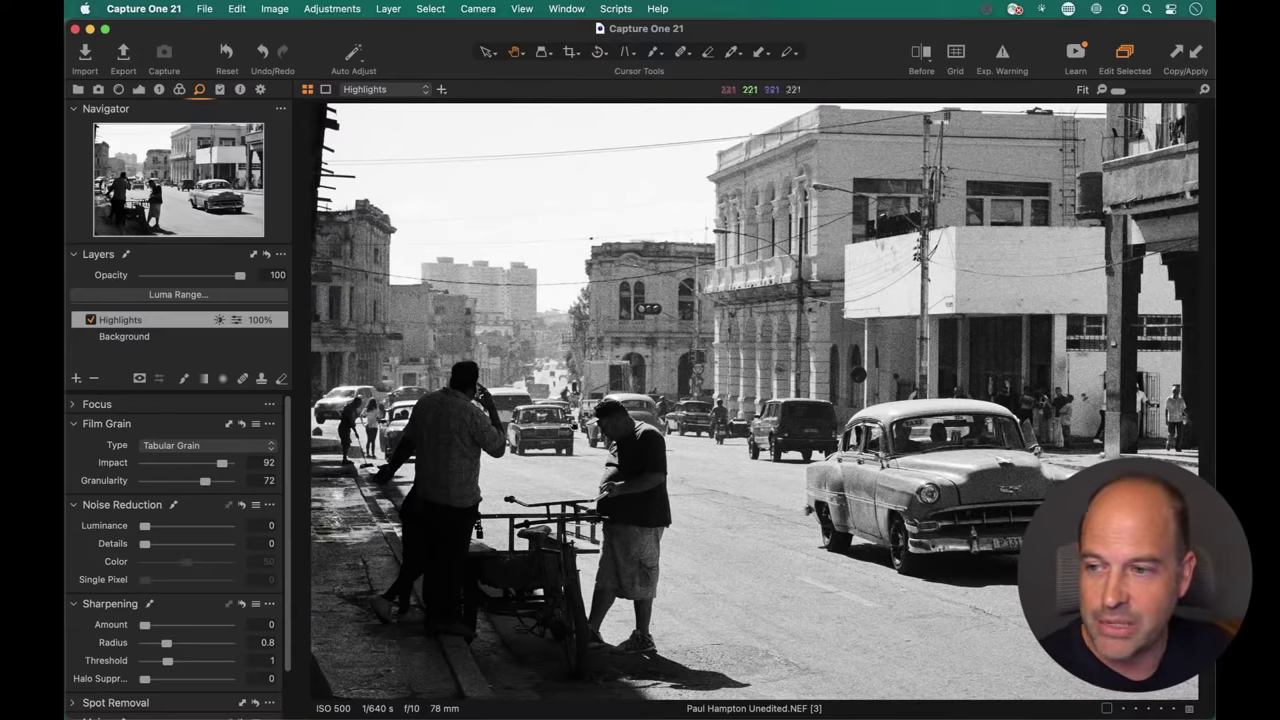
Select colour variant 2 with B&W variant 3 and copy variant 2's layer adjustments.
key("super+b")
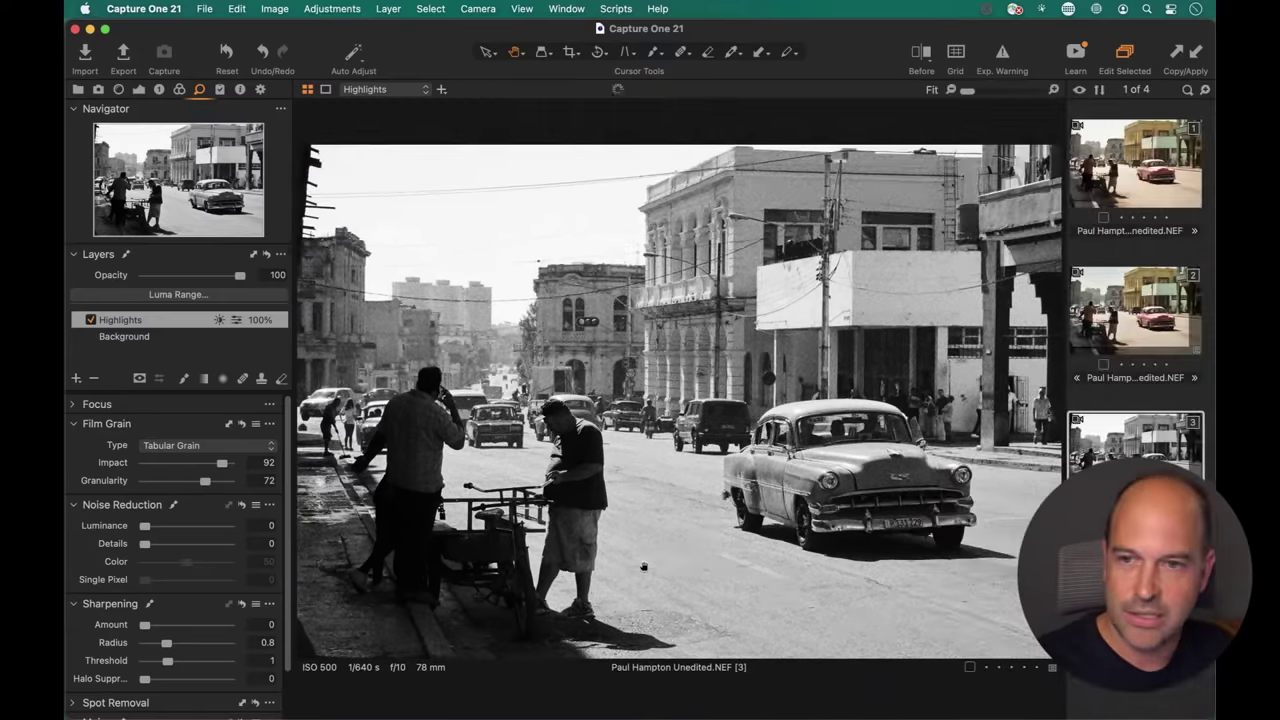
left_click(1141, 363)
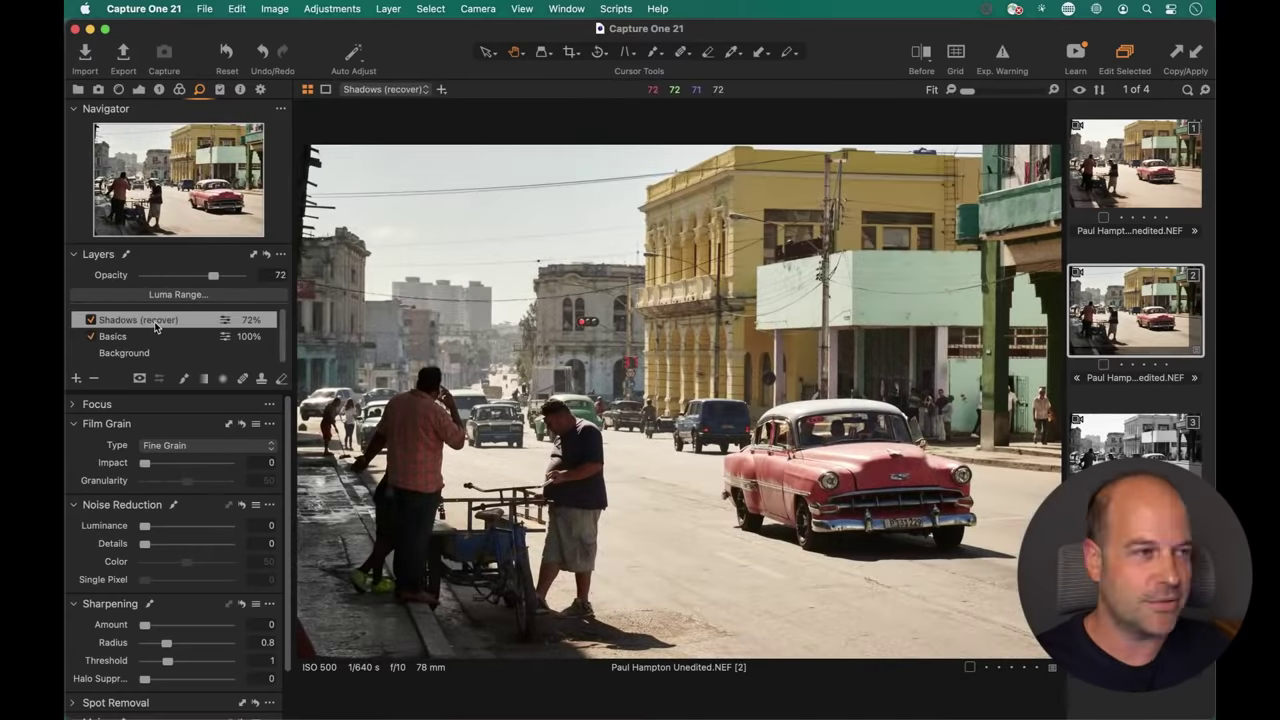
left_click(1123, 432, "super")
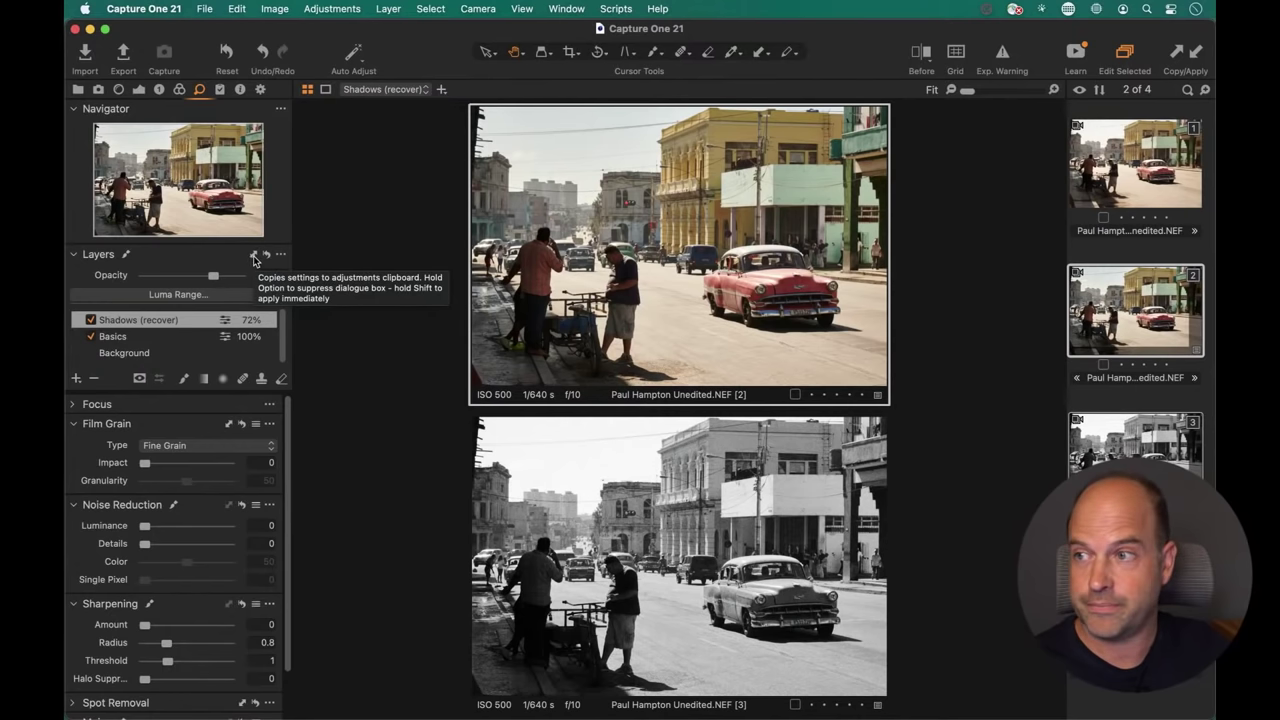
left_click(254, 258)
left_click_drag(244, 221, 389, 204)
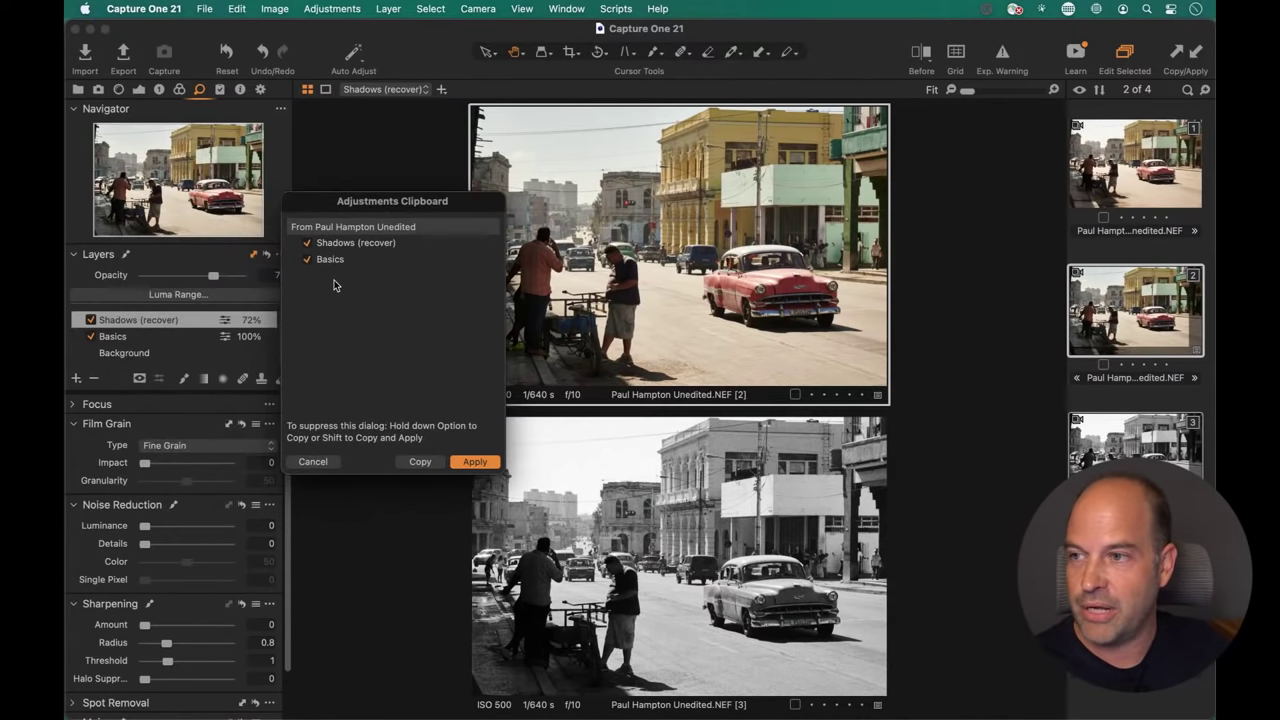
Apply only the Shadows (recover) layer to the selection, leaving Basics unticked.
left_click(310, 260)
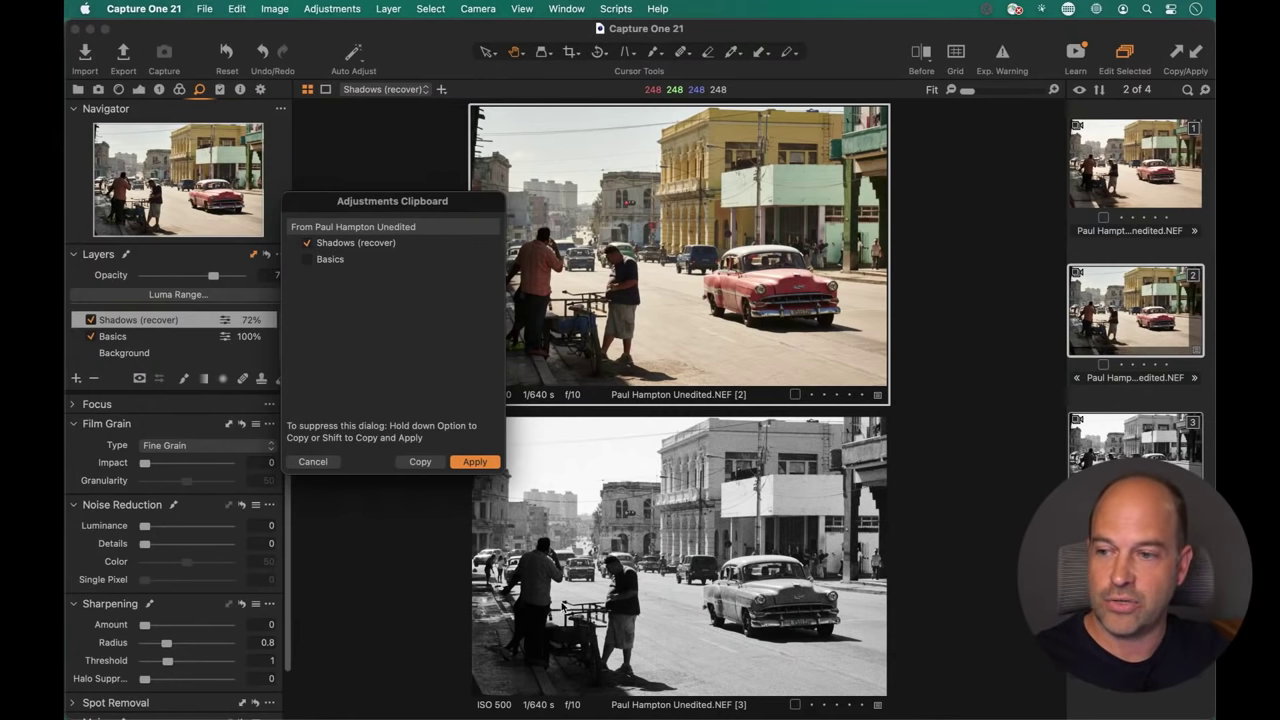
left_click(474, 463)
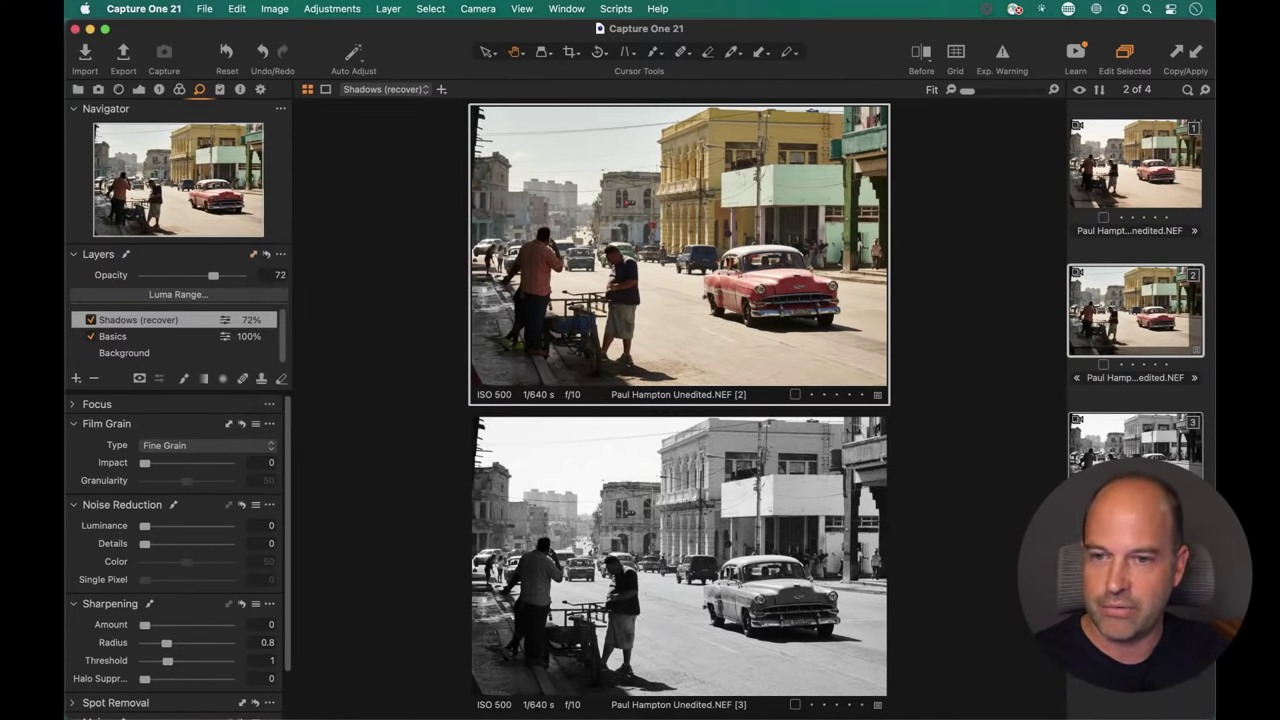
Select variant 3 alone and set its Shadows (recover) layer opacity to 82%.
left_click(1140, 440)
key("super+b")
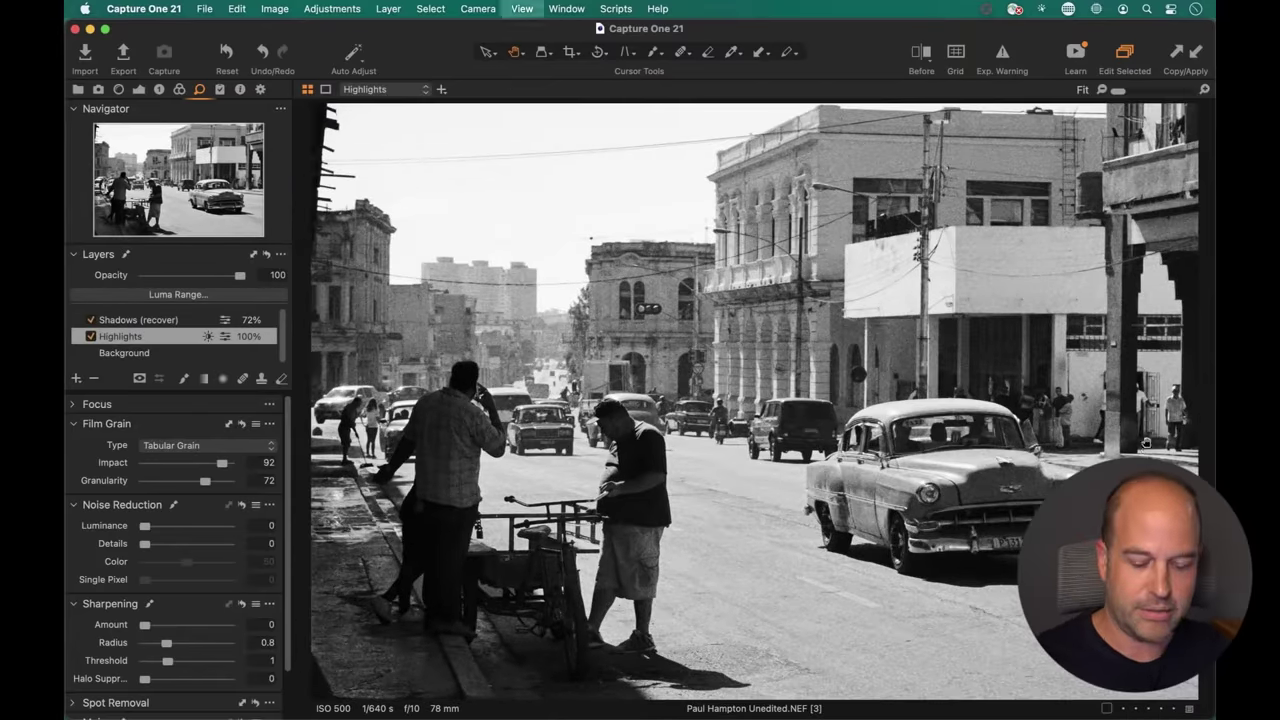
left_click(139, 322)
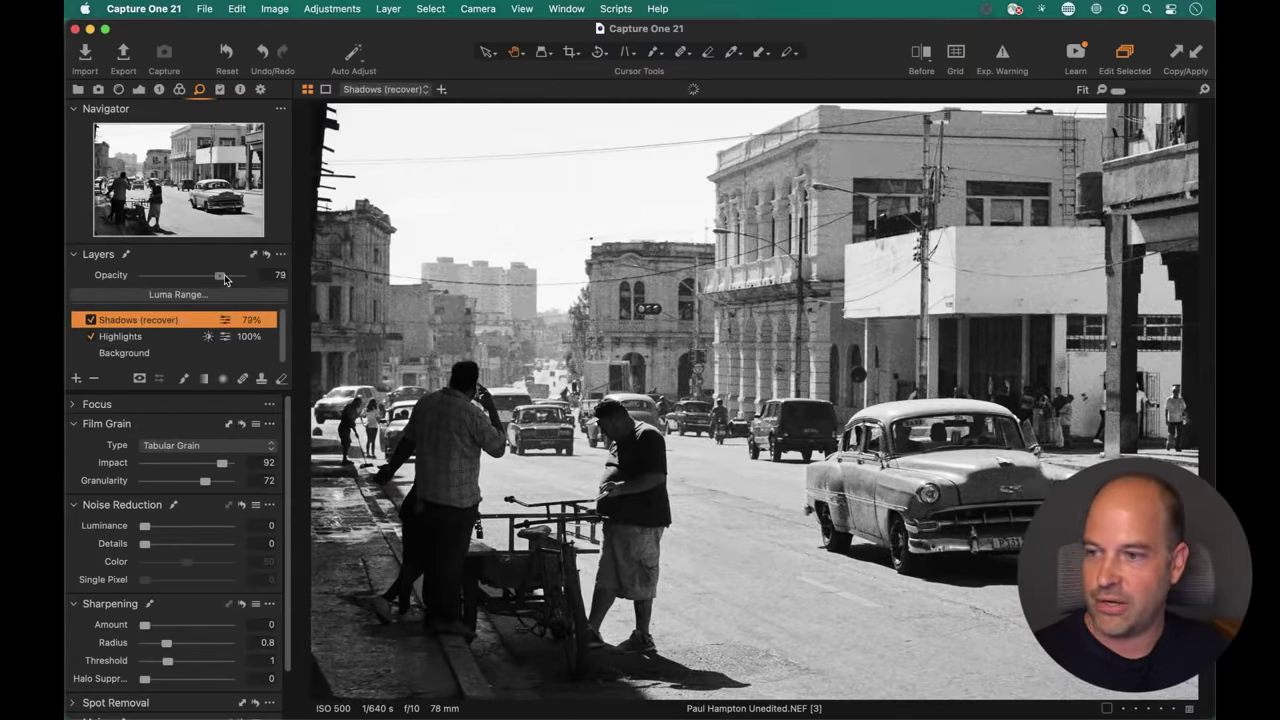
mouse_move(224, 279)
left_mouse_down()
mouse_move(266, 279)
mouse_move(106, 279)
mouse_move(266, 282)
mouse_move(226, 280)
left_mouse_up()
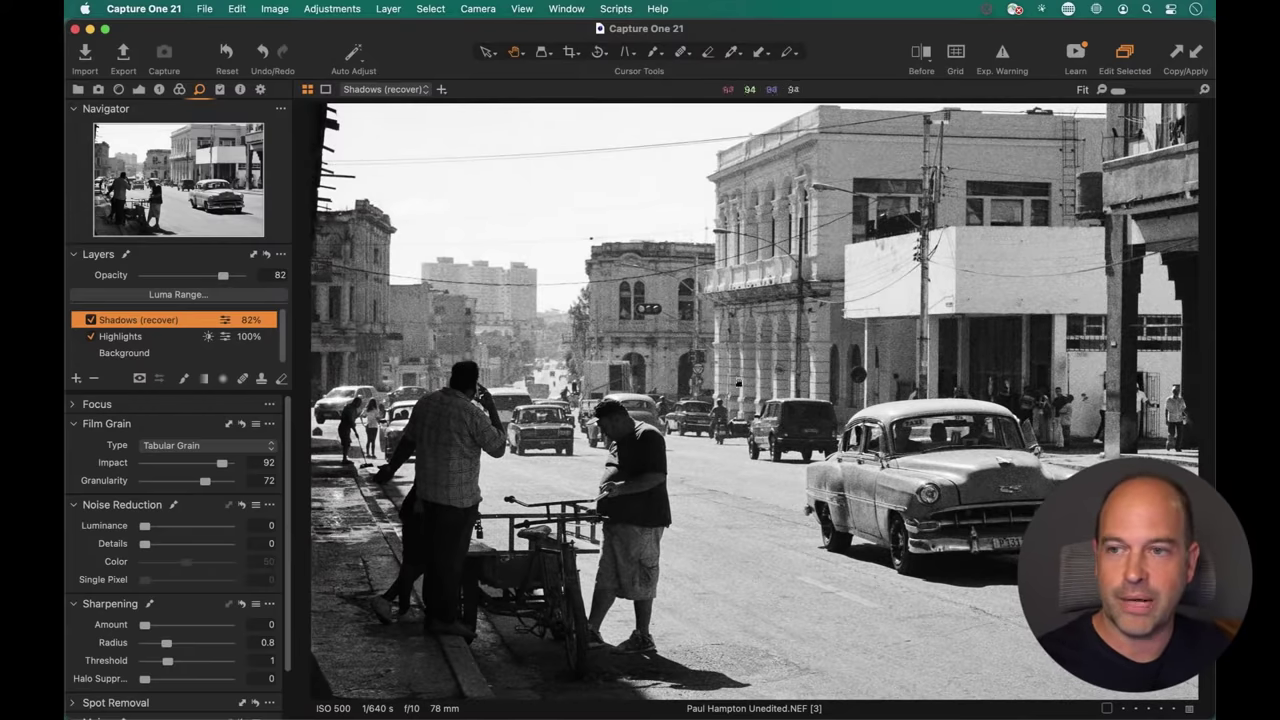
Compare before/after against the colour original, then toggle the Highlights layer off.
key("y")
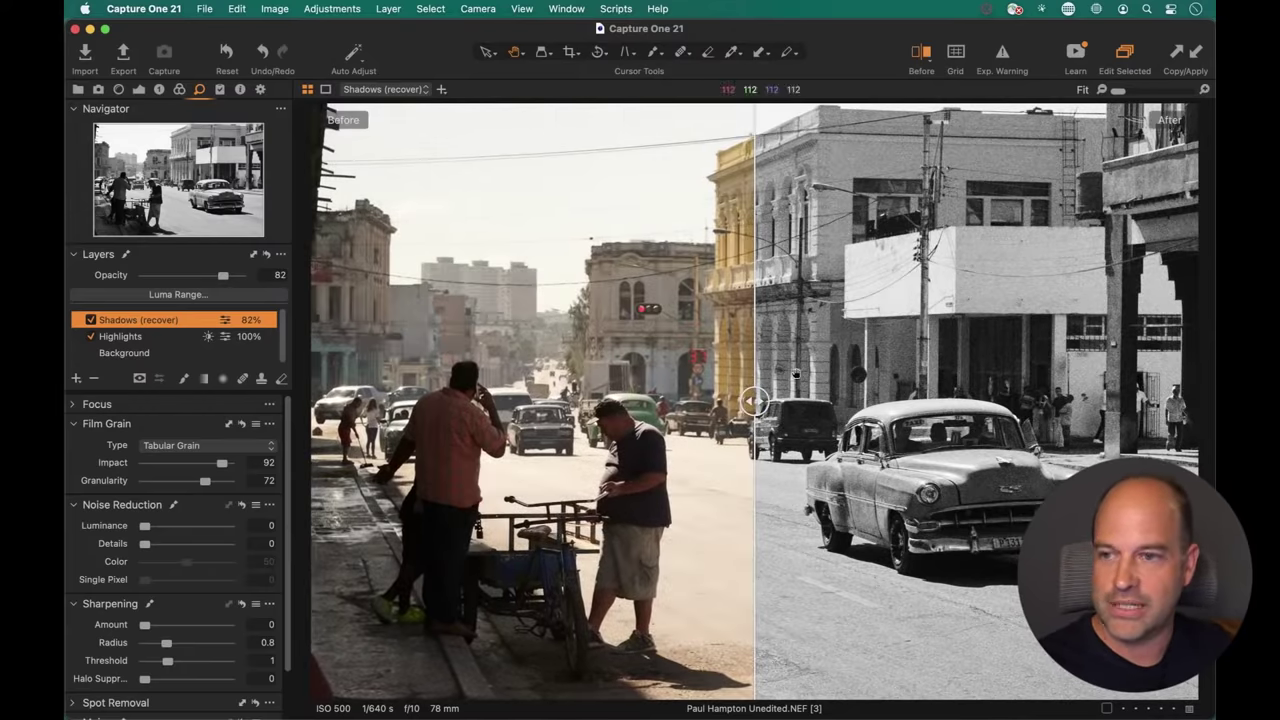
mouse_move(754, 401)
left_mouse_down()
mouse_move(1212, 381)
mouse_move(305, 425)
mouse_move(757, 410)
left_mouse_up()
key("y")
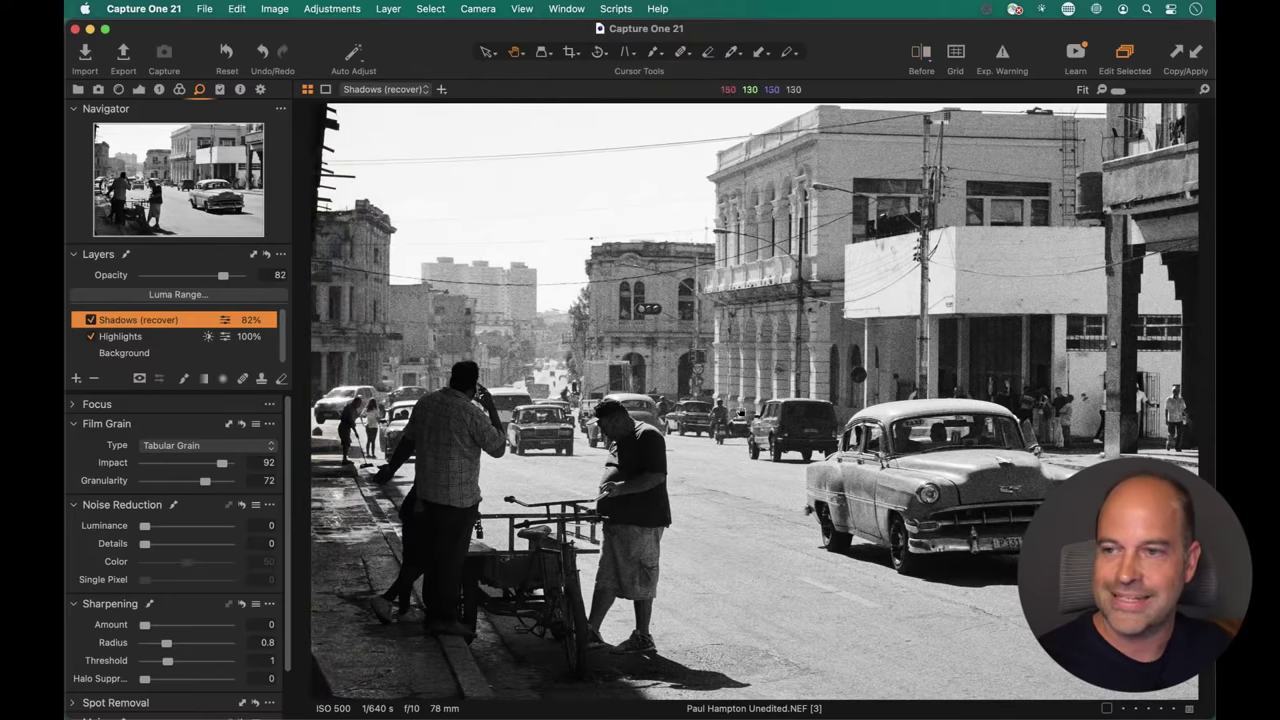
left_click(113, 337)
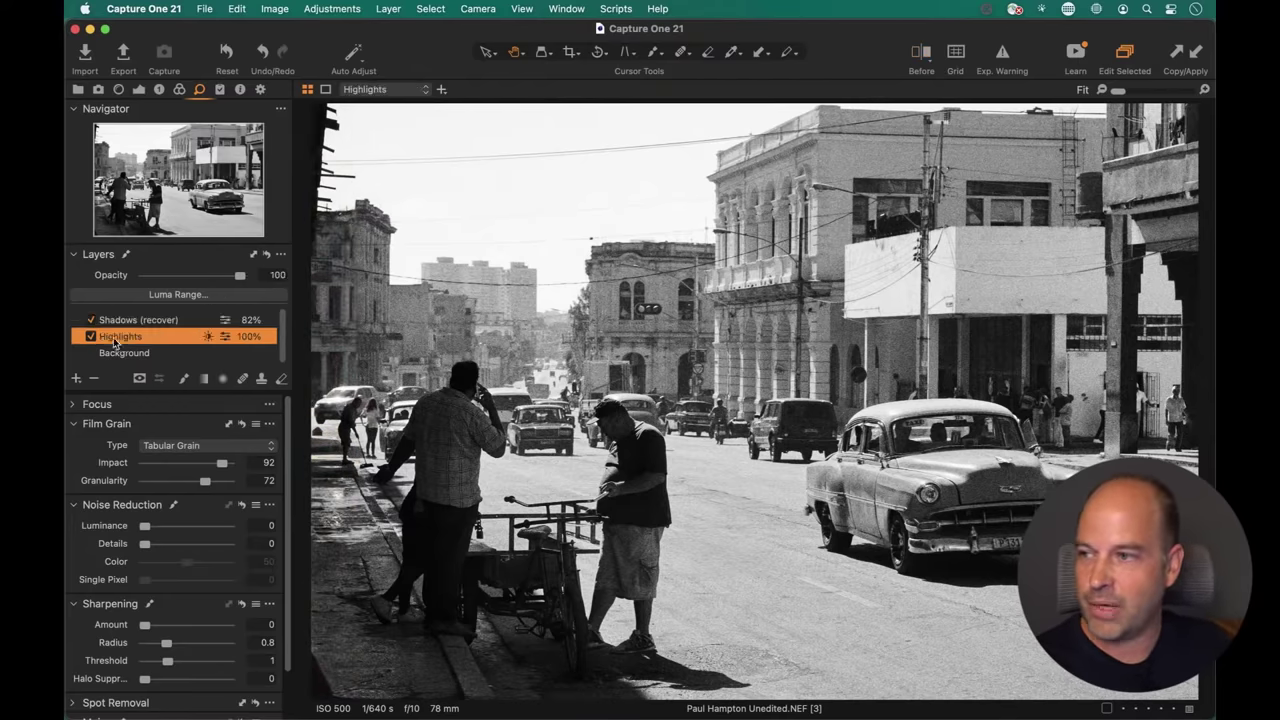
left_click(91, 337)
left_click(91, 337)
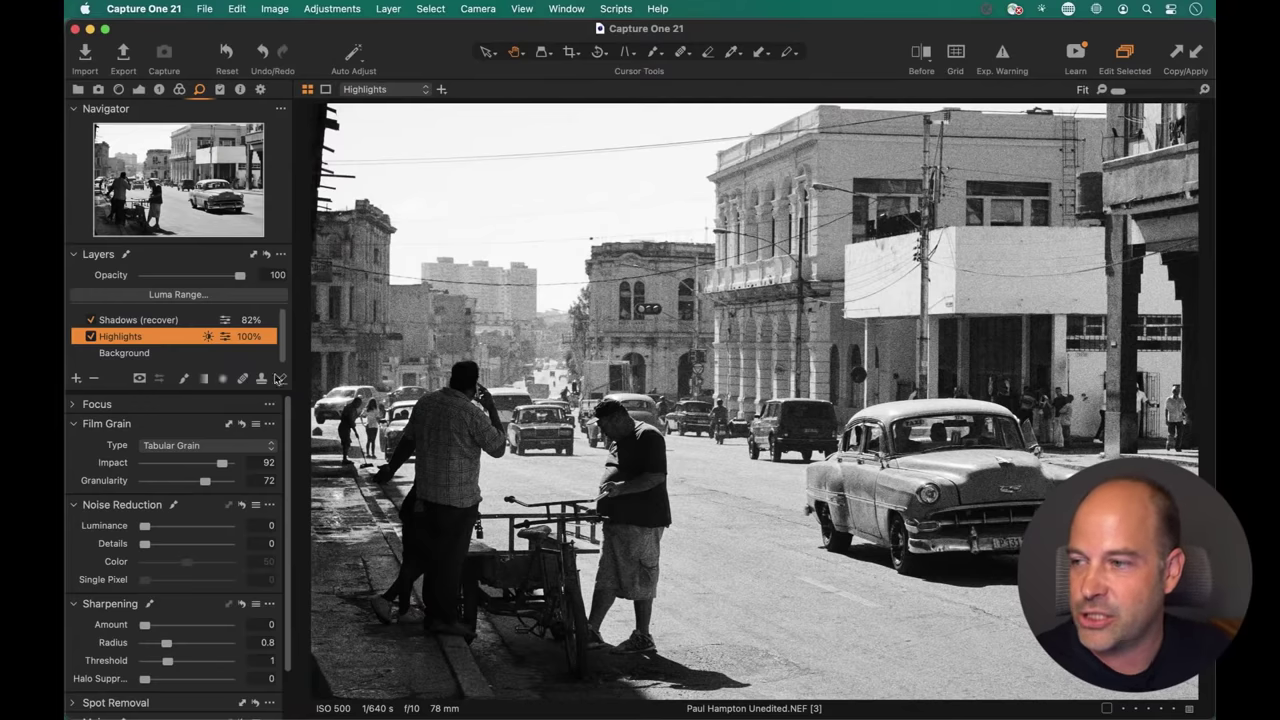
Set the Background layer's white balance to a custom 7520 K and show the variant browser.
left_click(136, 353)
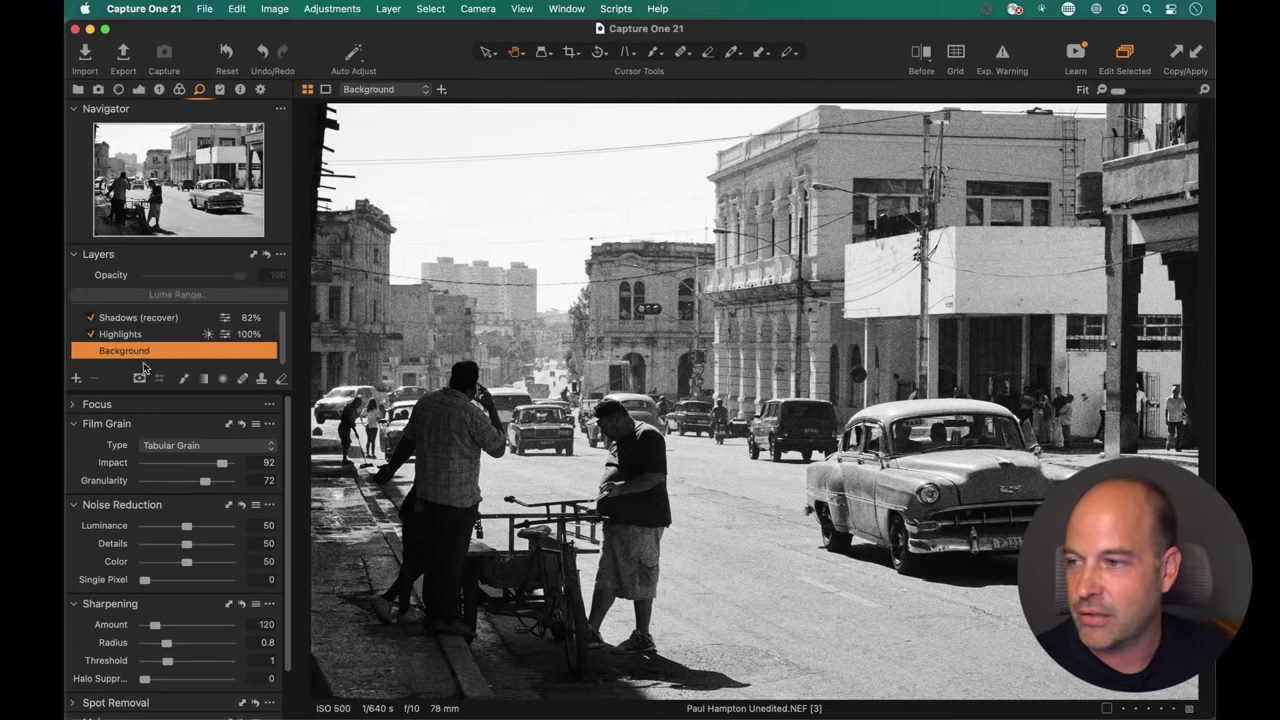
left_click(140, 89)
right_click(140, 89)
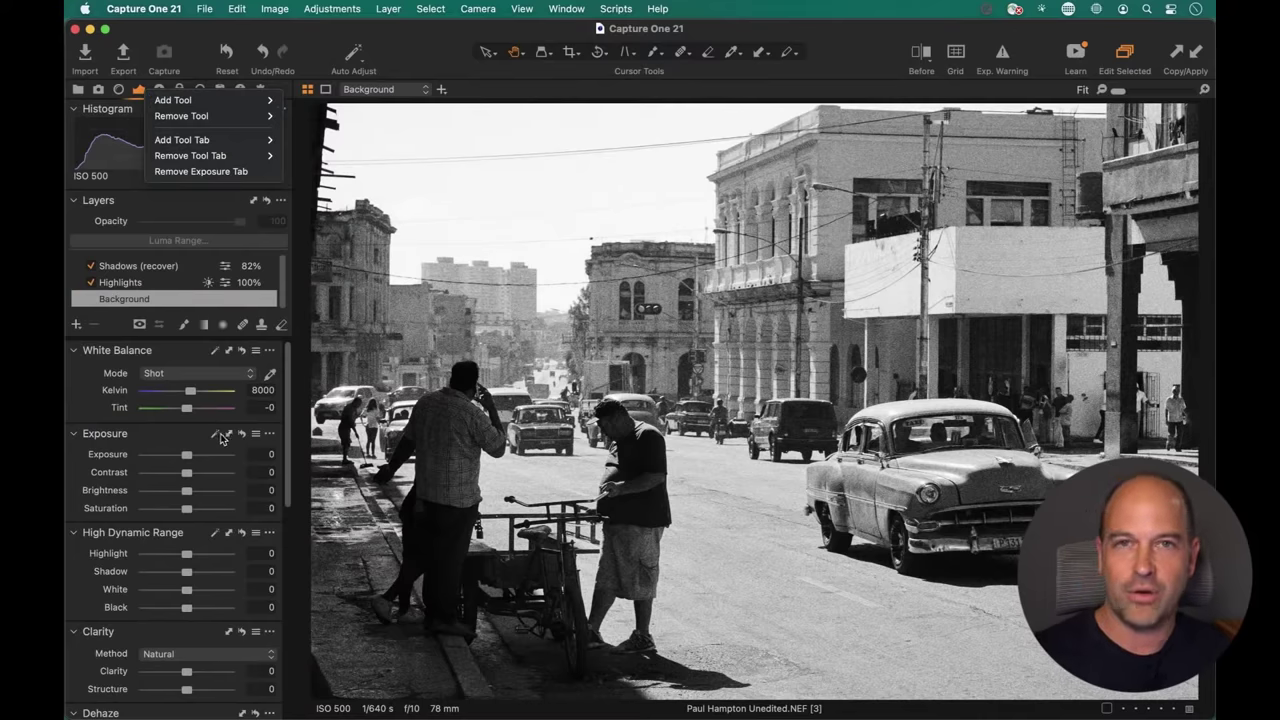
left_click(185, 396)
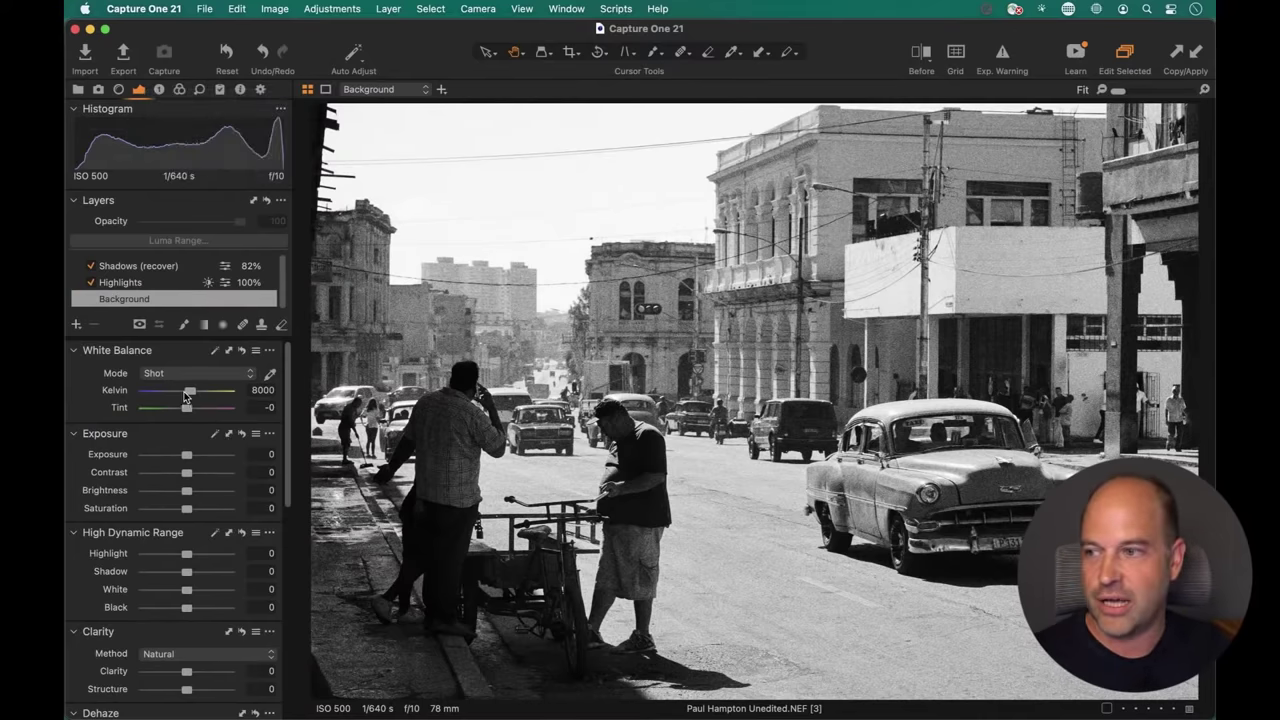
left_click_drag(187, 393, 295, 398)
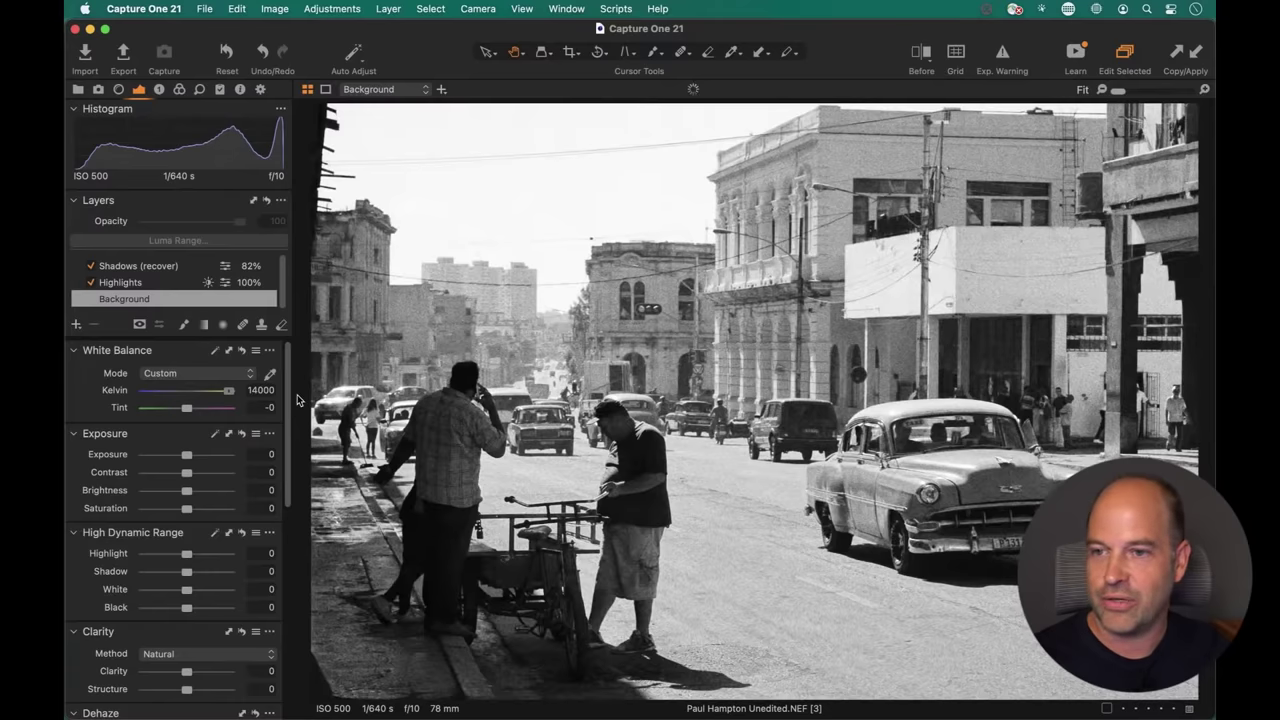
double_click(198, 395)
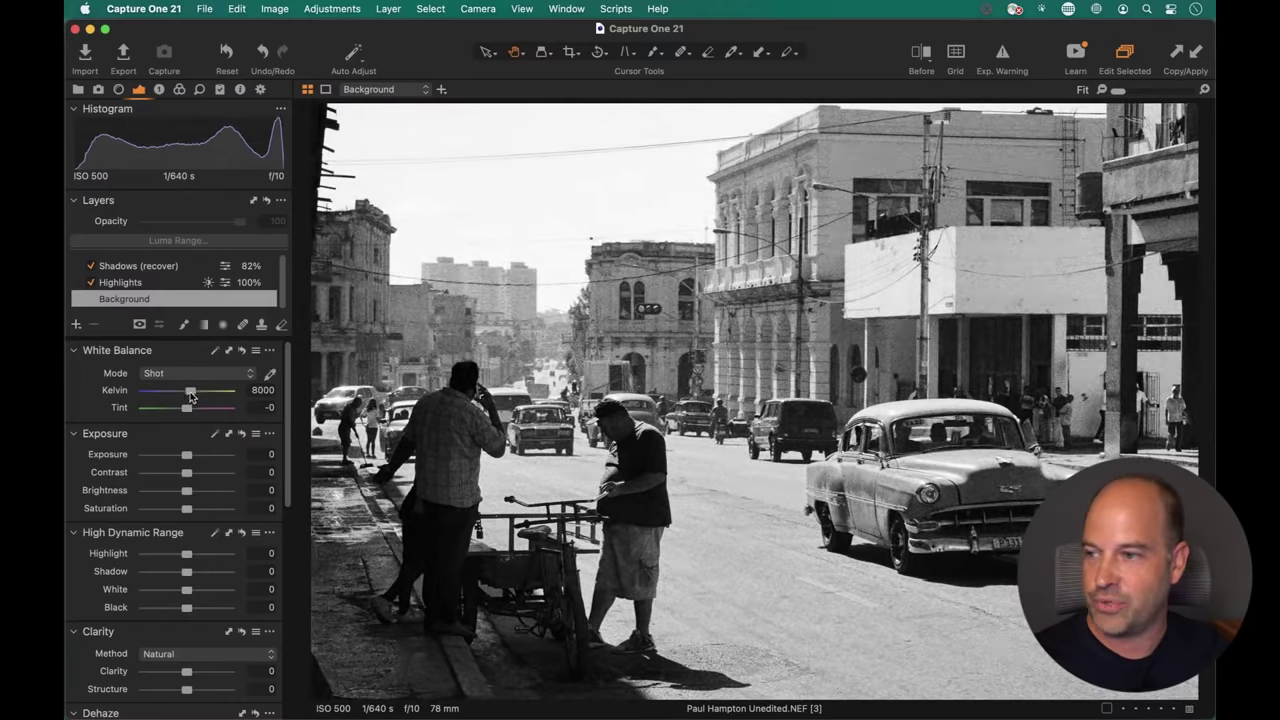
left_click_drag(190, 397, 187, 391)
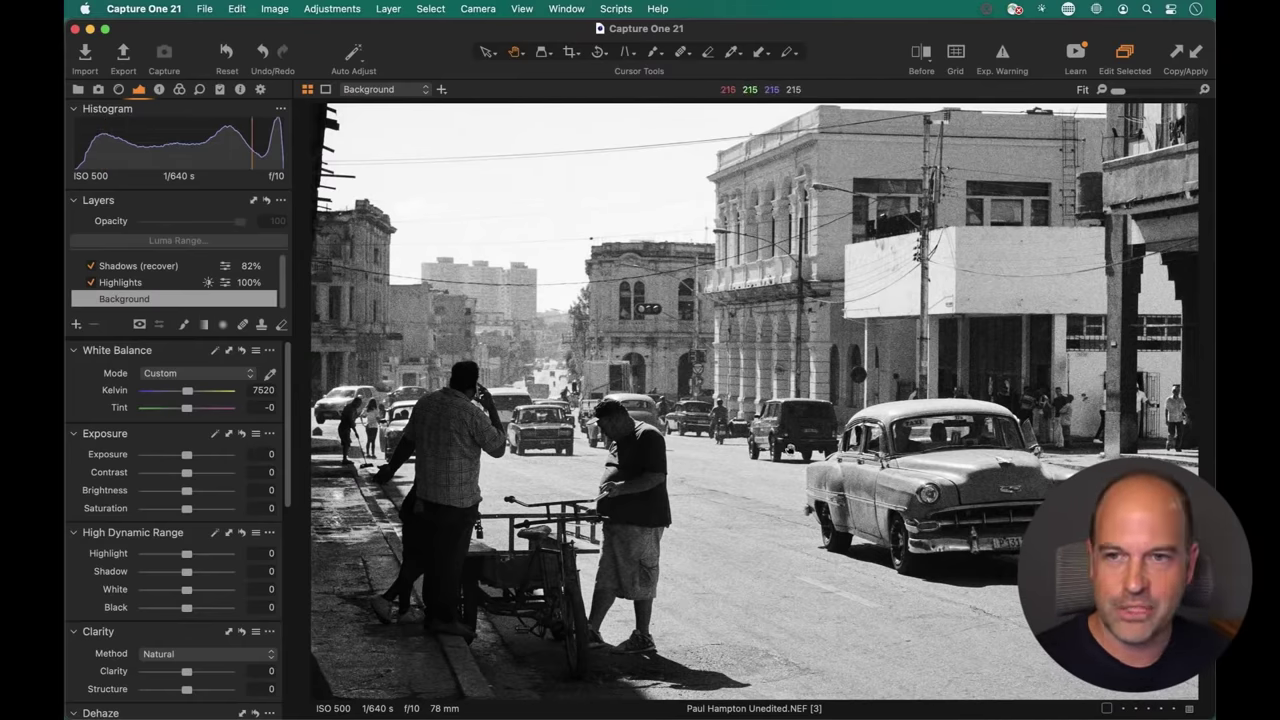
key("super+b")
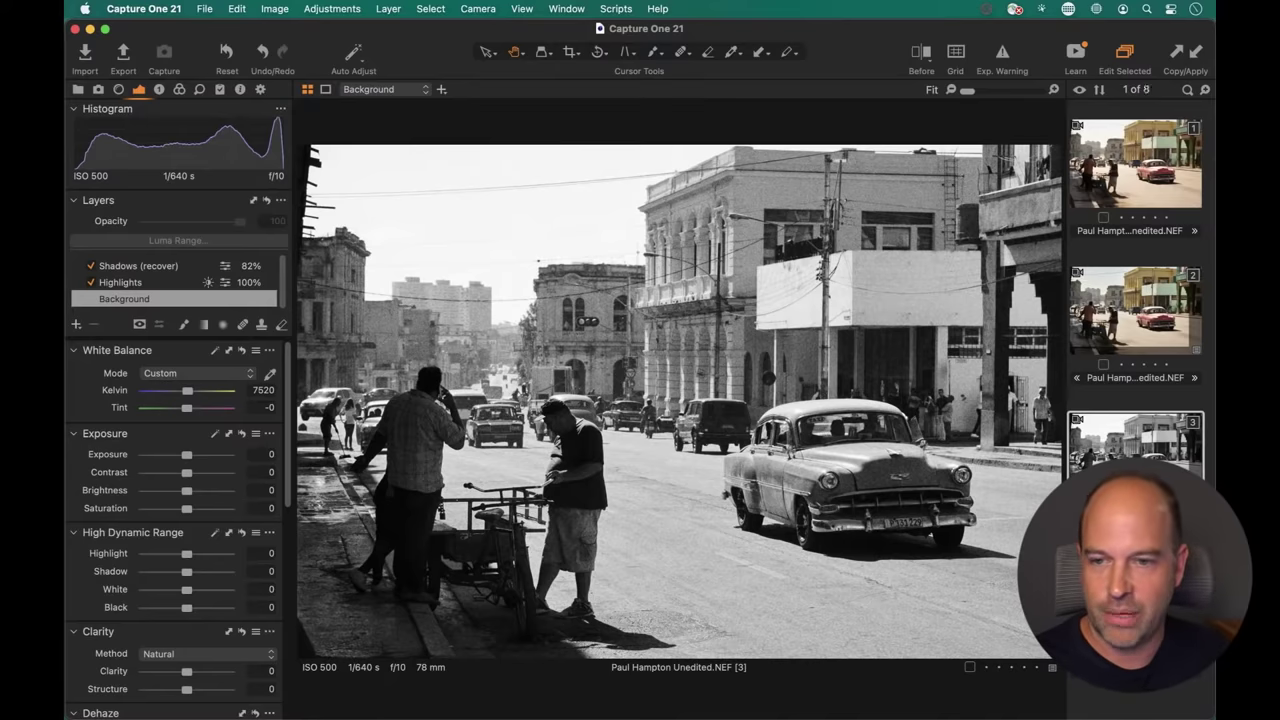
Step to the colour-graded variant and inspect its Shadows (recover) and Color Grading layers.
scroll(1135, 280, "down", 2)
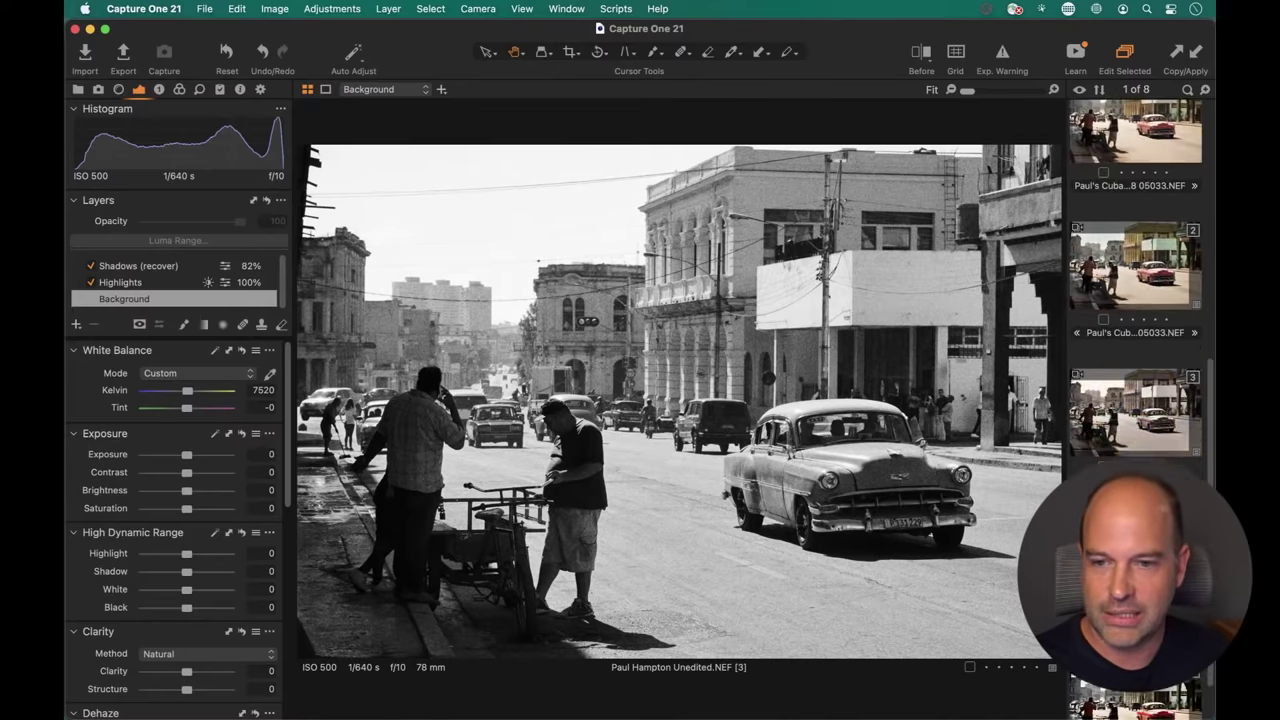
key("Right")
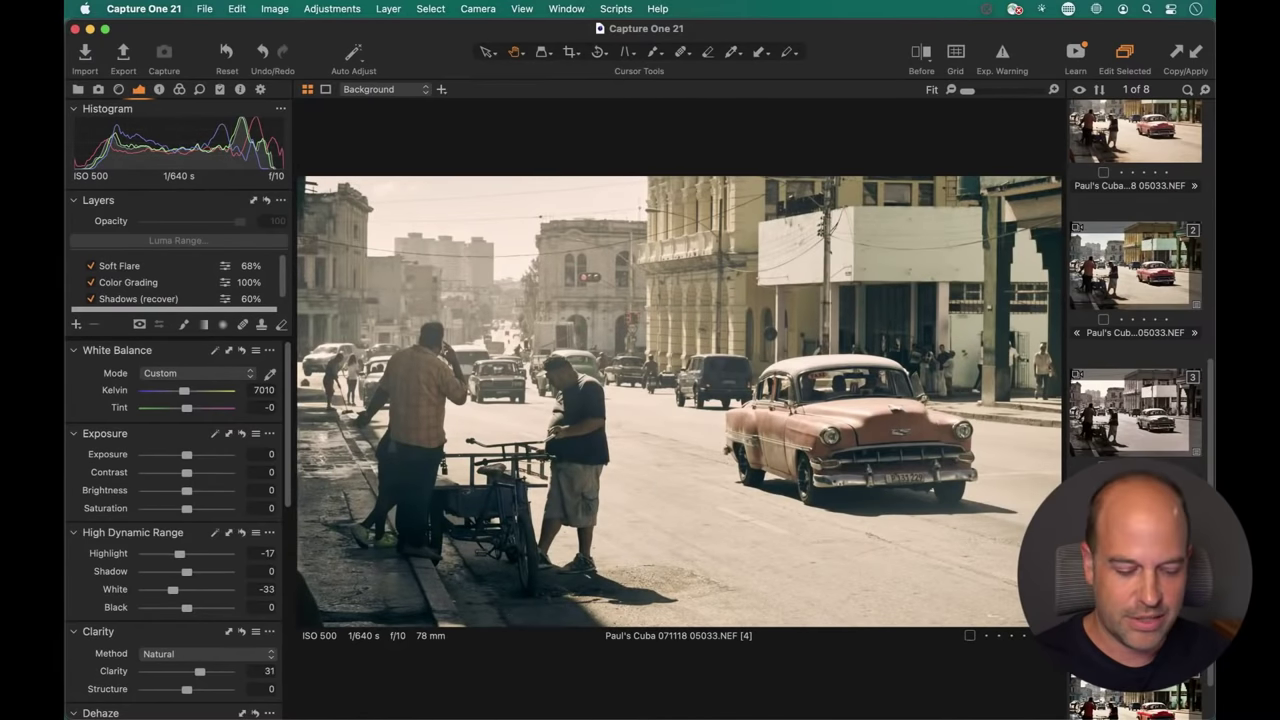
key("super+b")
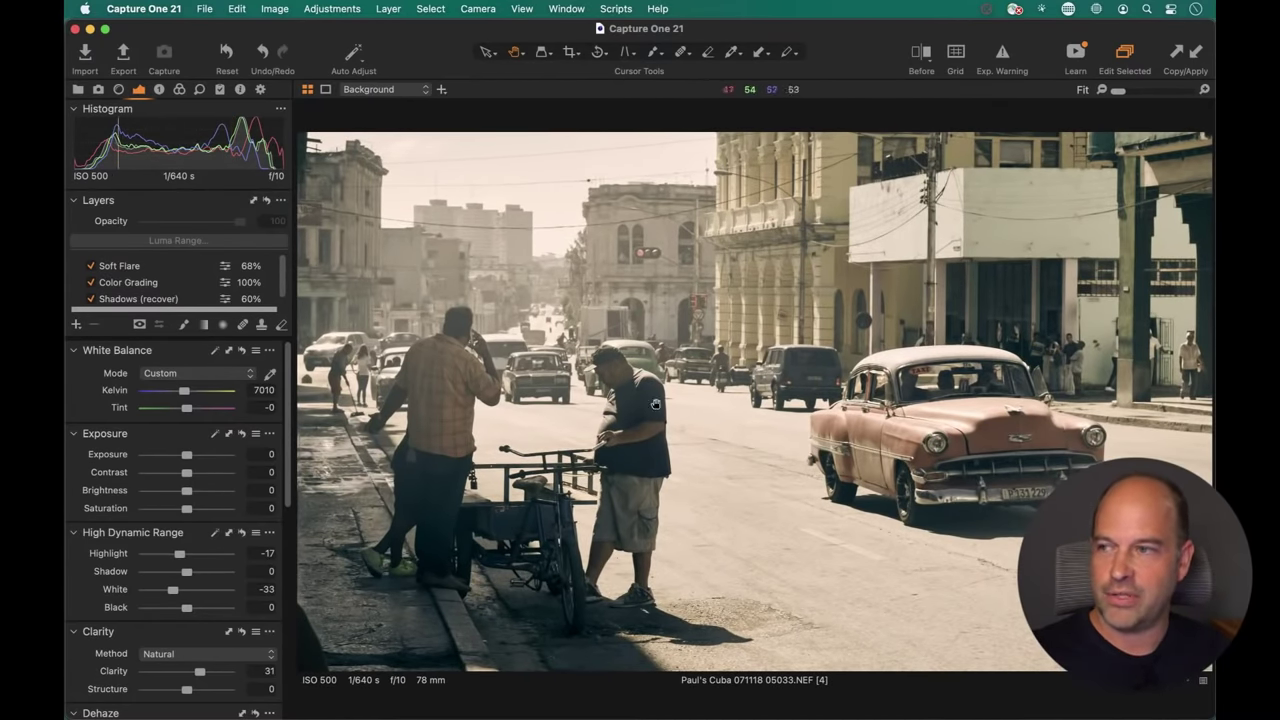
left_click(157, 301)
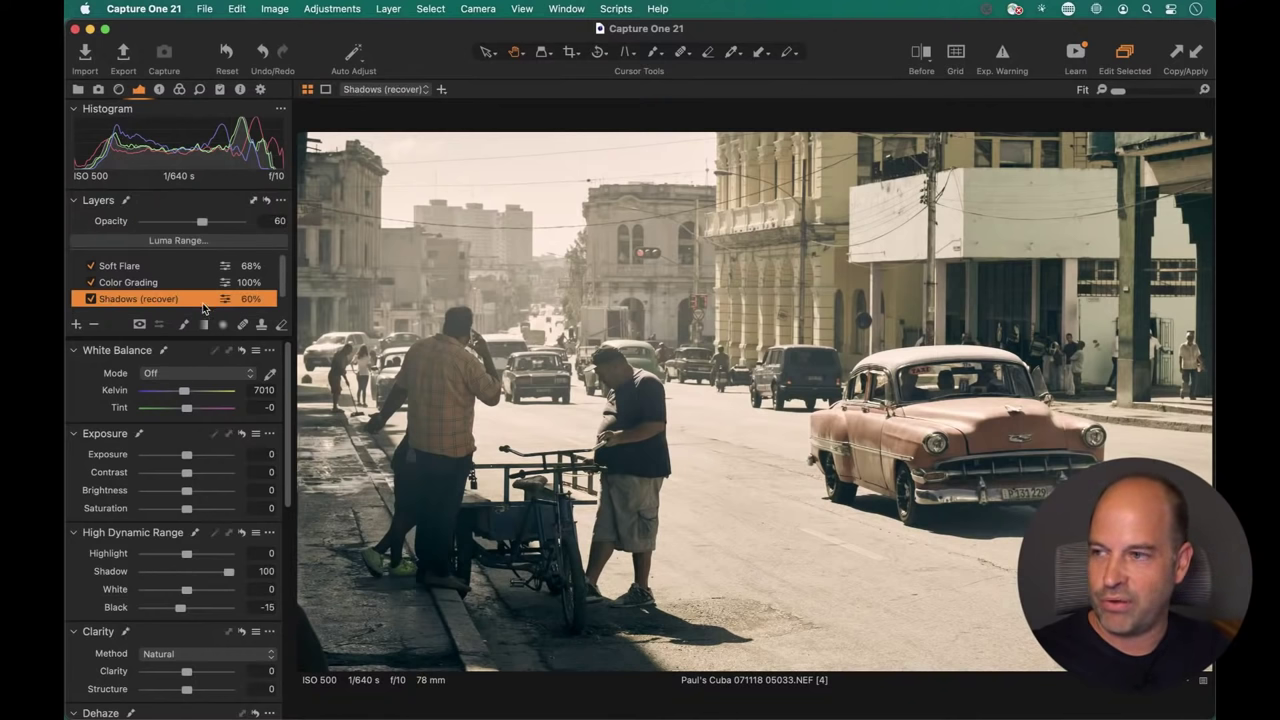
left_click(170, 284)
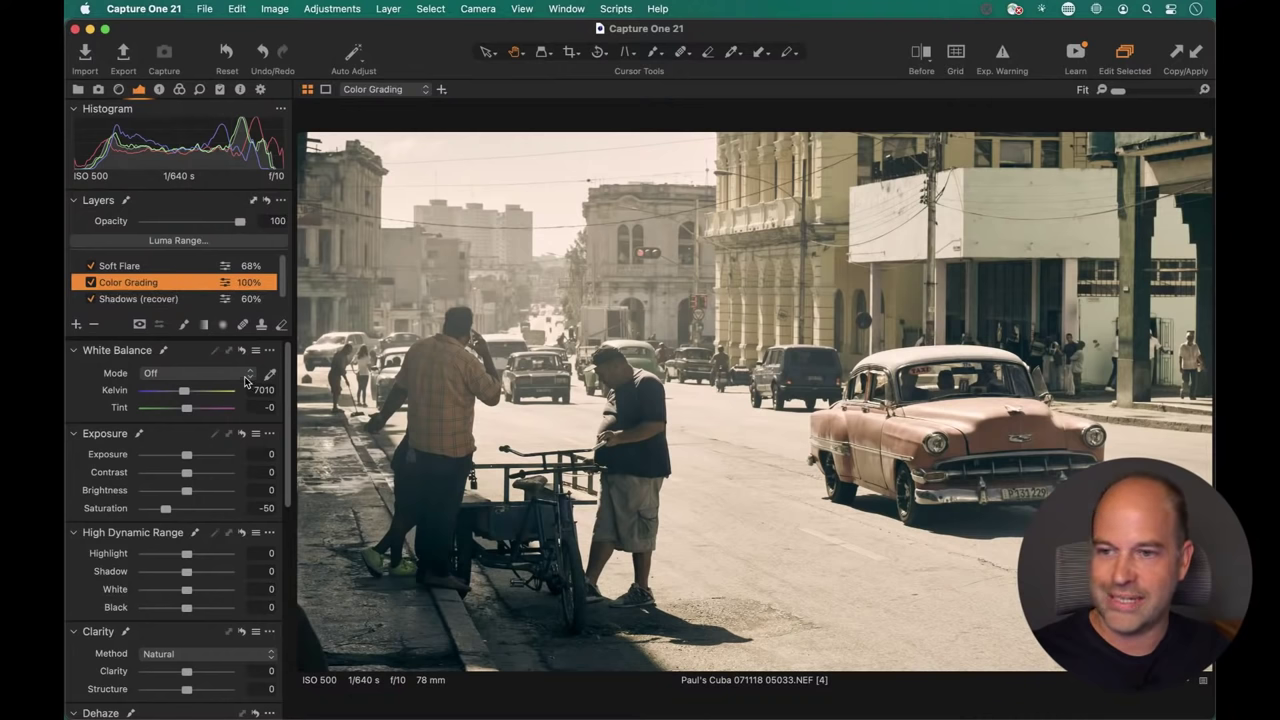
key("super+shift+b")
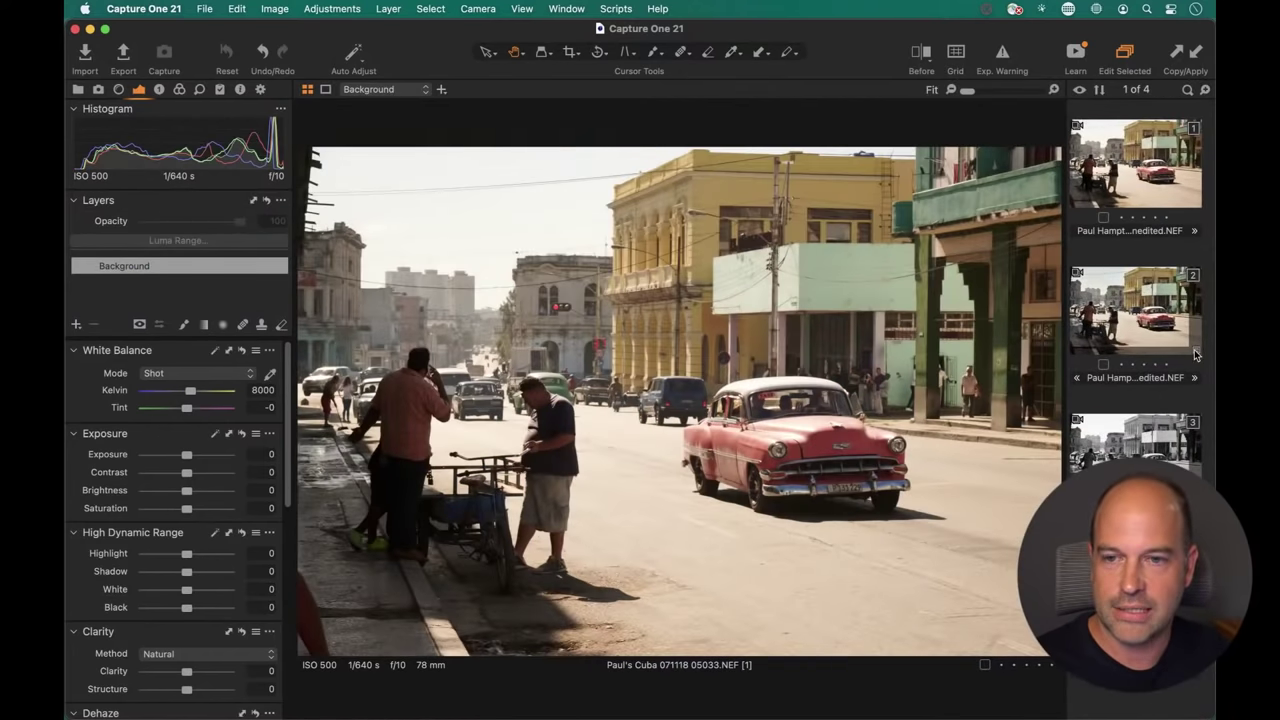
Create a new unedited variant from the first, original variant of the photo.
left_click(1140, 342)
left_click(1134, 185)
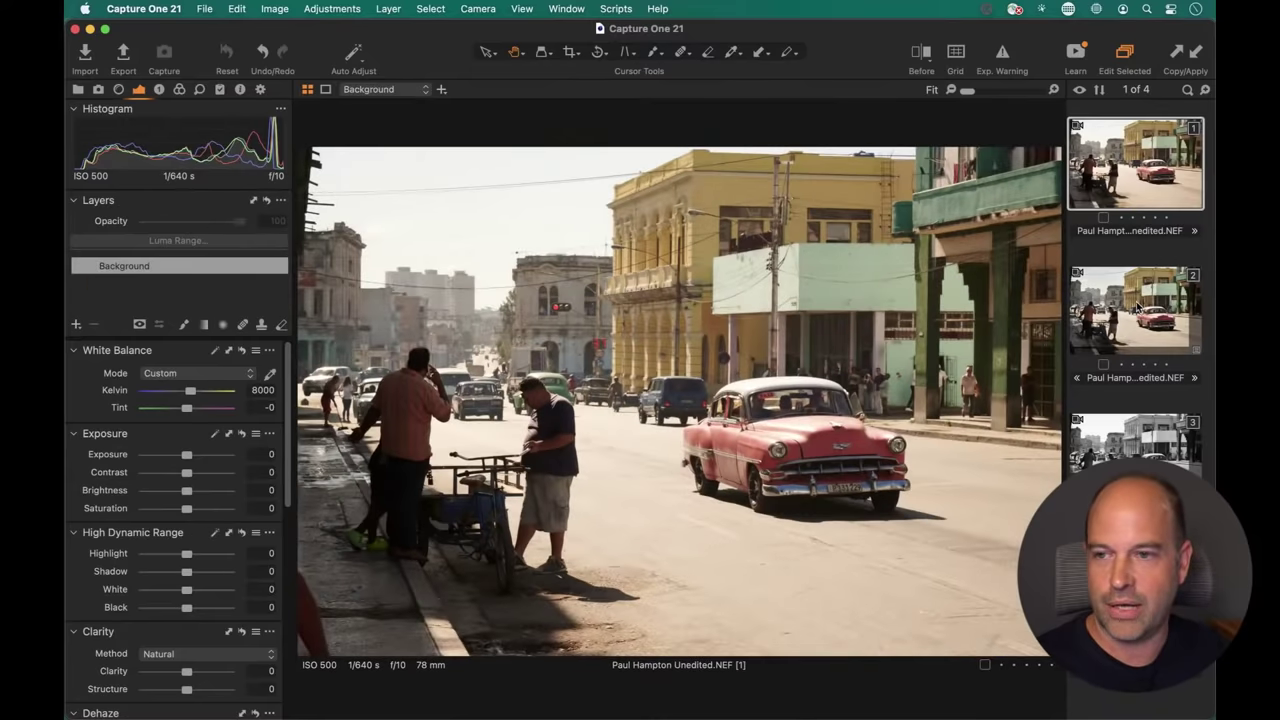
left_click(274, 8)
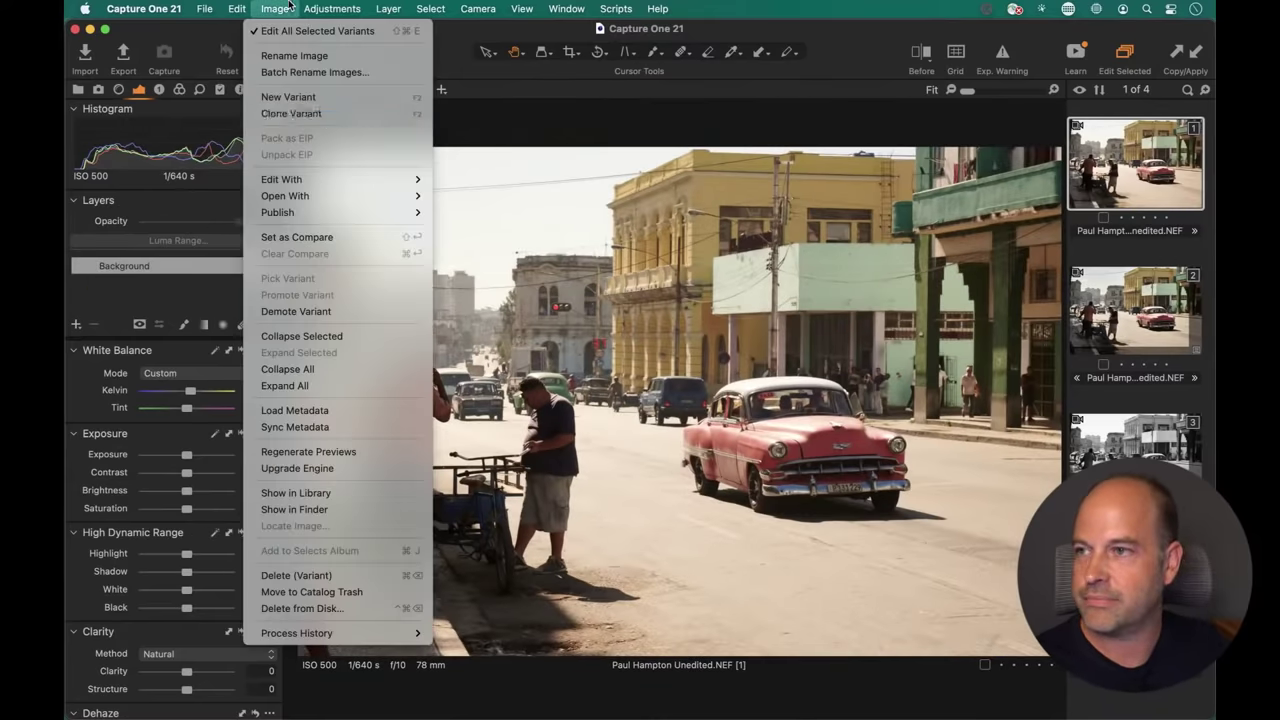
left_click(319, 101)
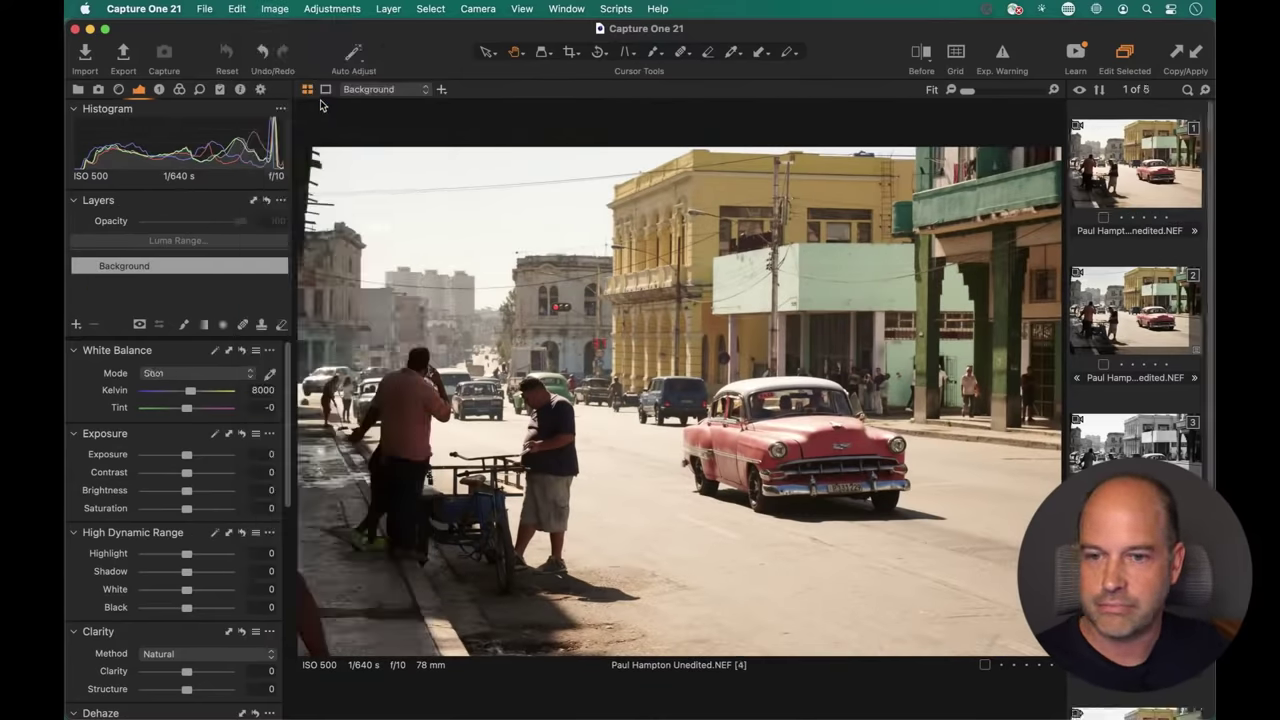
Show the black-and-white variant and the new colour variant together for comparison.
key("Up")
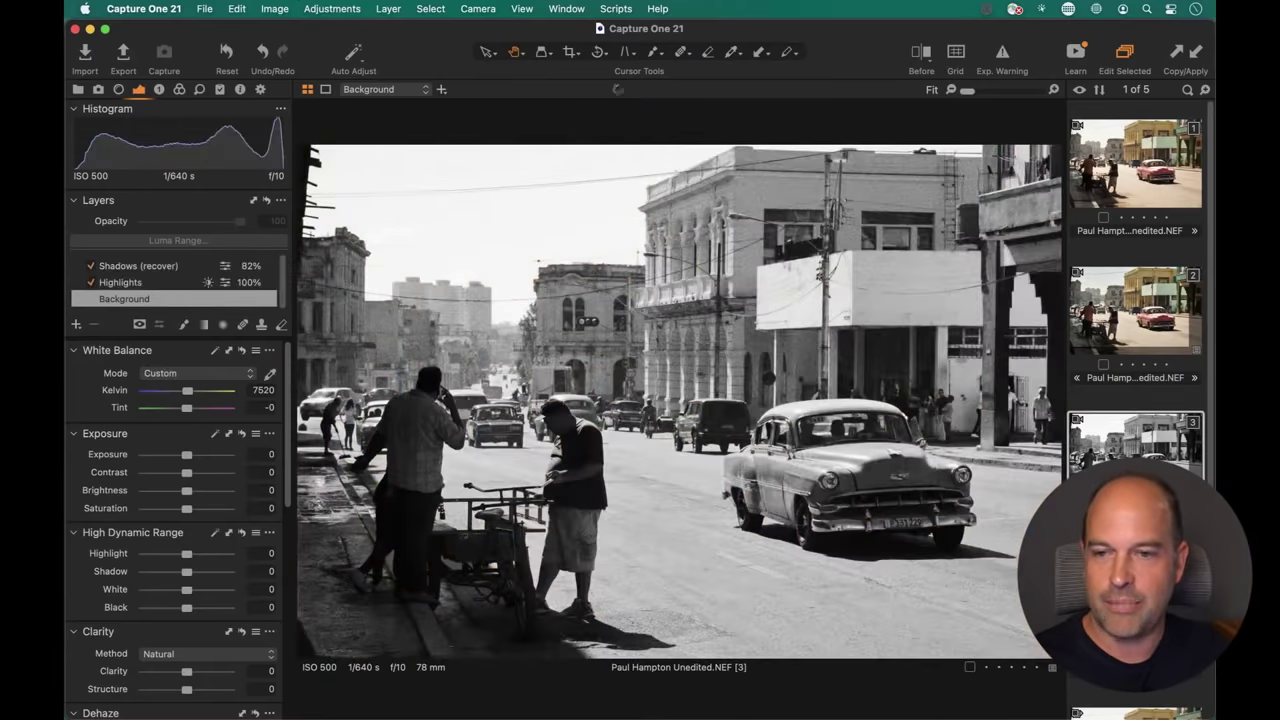
scroll(1142, 424, "down", 1)
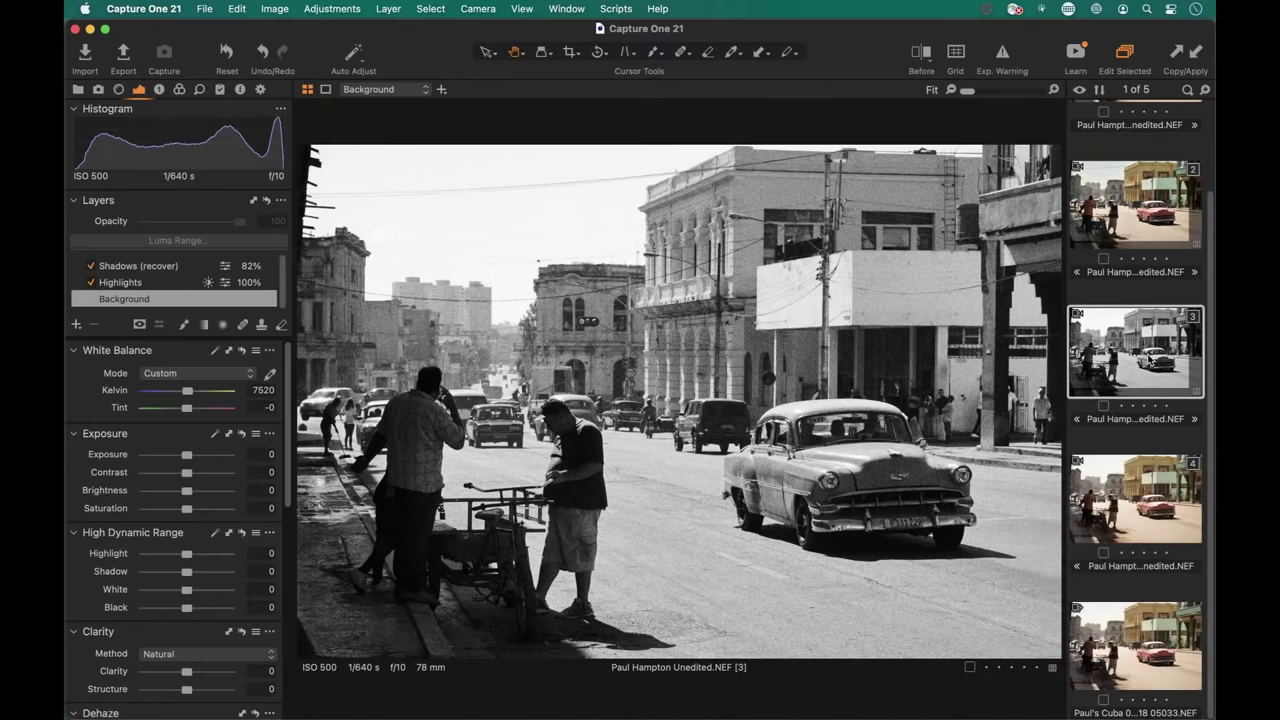
left_click(1140, 495, "super")
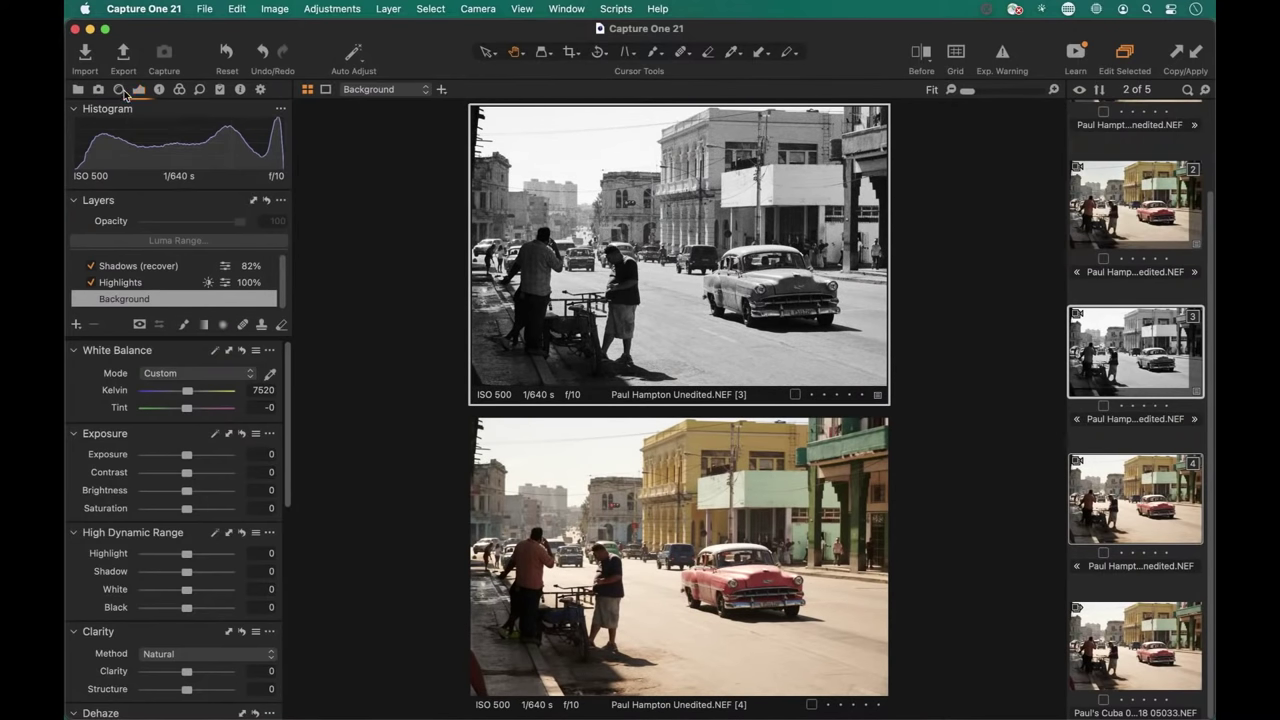
Copy the black-and-white variant's tighter crop to the new colour variant, then show only variant 4.
left_click(120, 90)
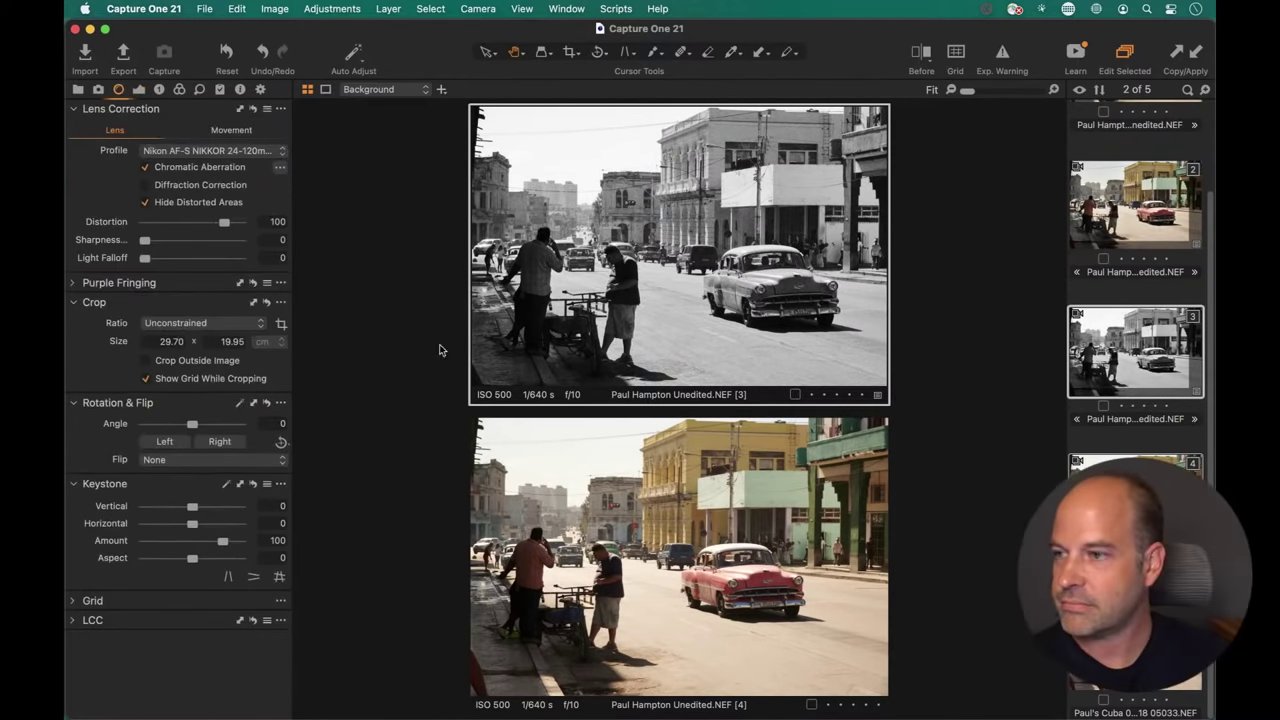
left_click(254, 304)
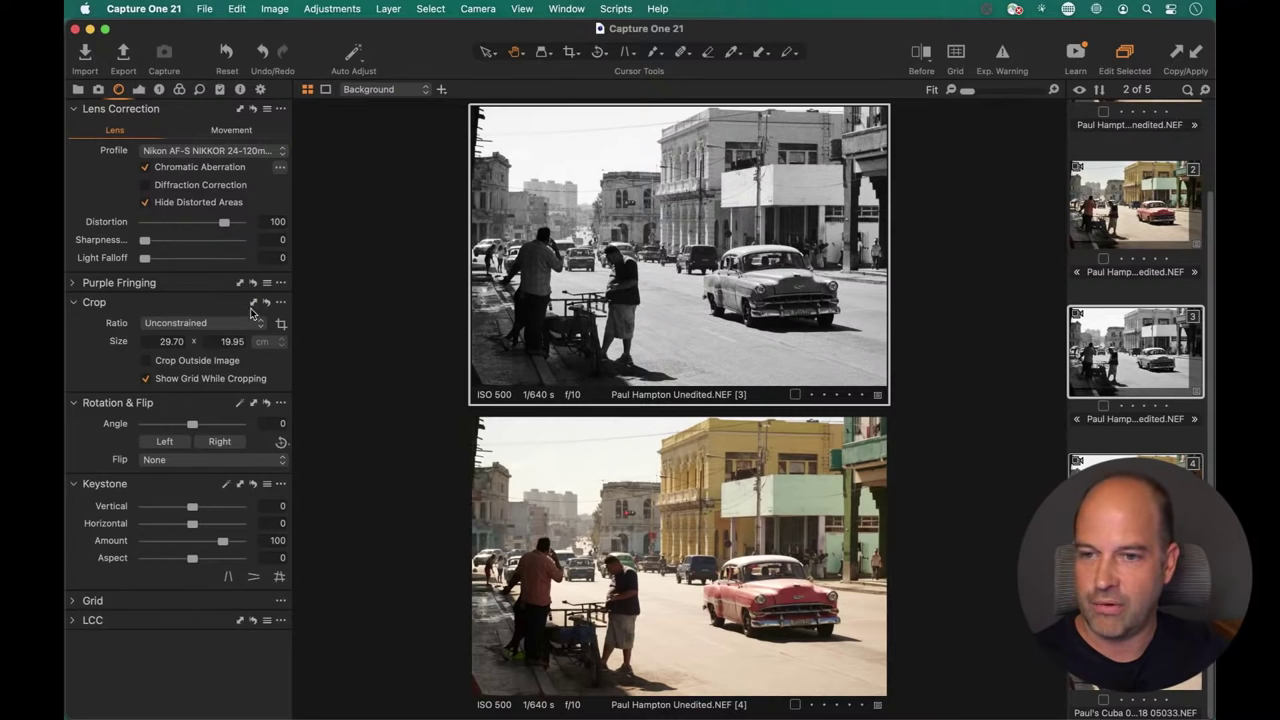
left_click(1110, 466)
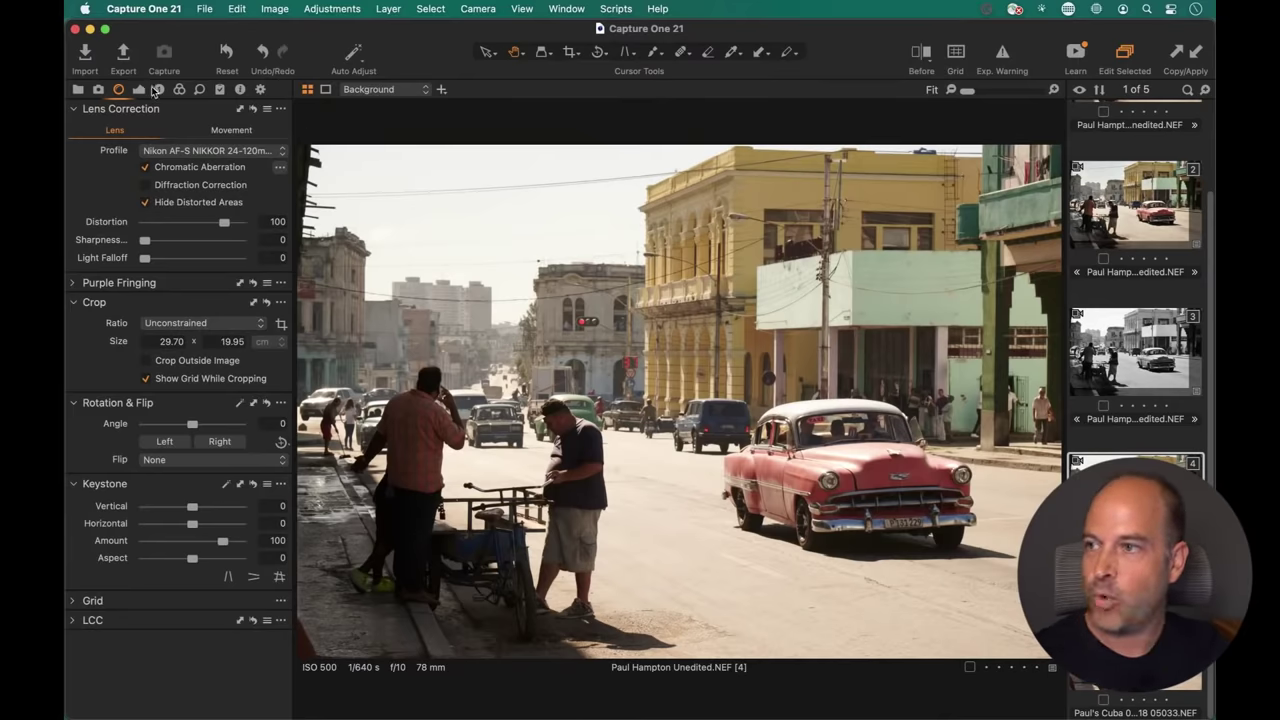
left_click(139, 90)
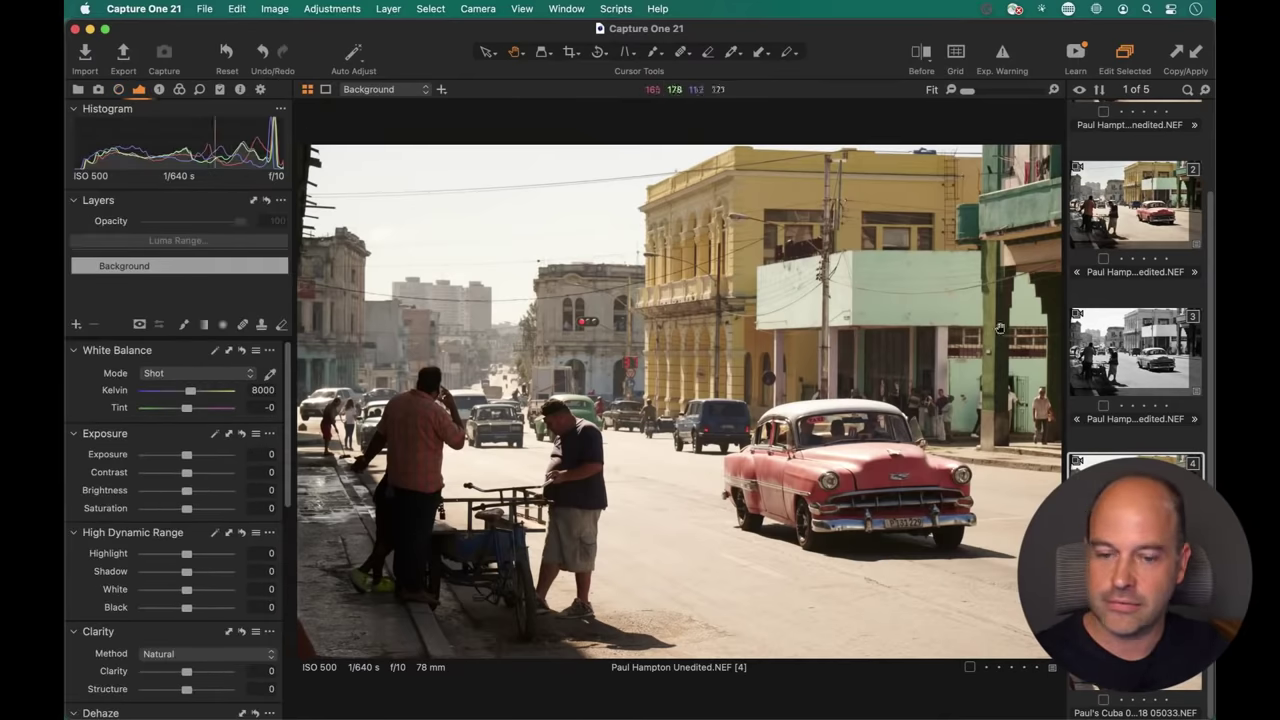
Hide the Browser and set the colour variant's white balance to 7832 K.
key("super+b")
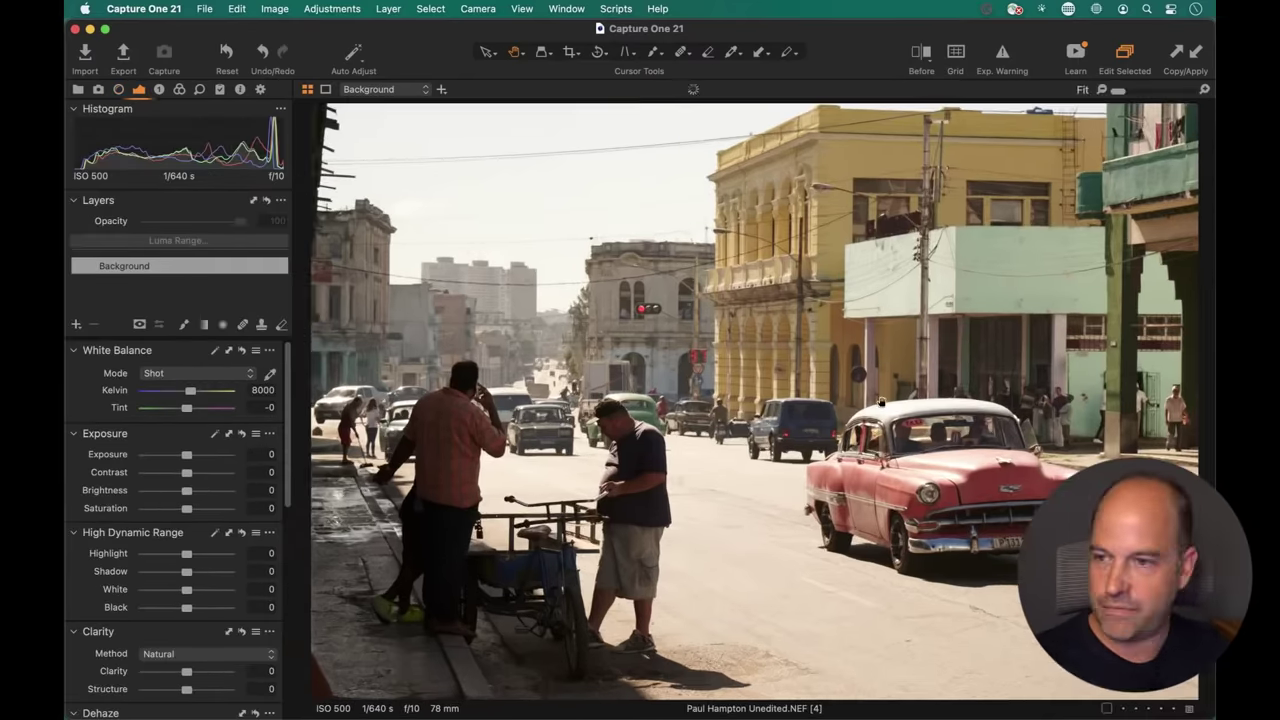
left_click_drag(185, 395, 189, 398)
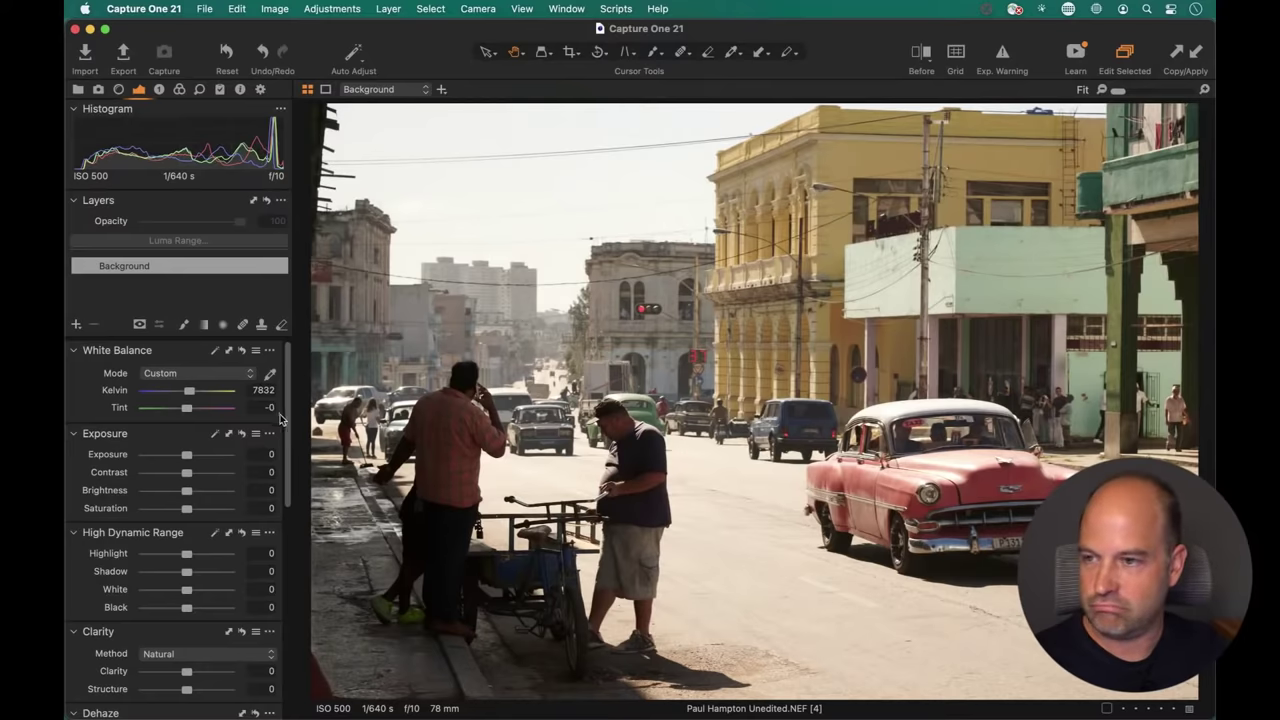
scroll(280, 420, "down", 1)
scroll(281, 420, "up", 1)
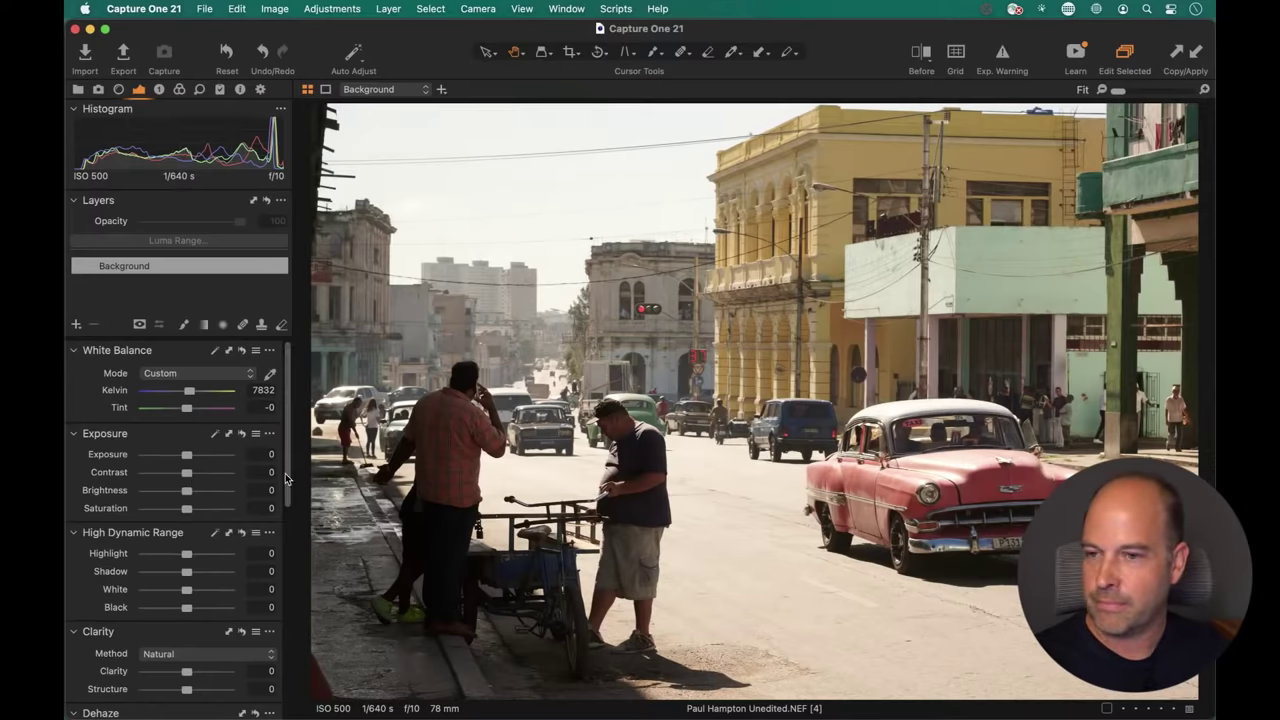
scroll(287, 470, "down", 2)
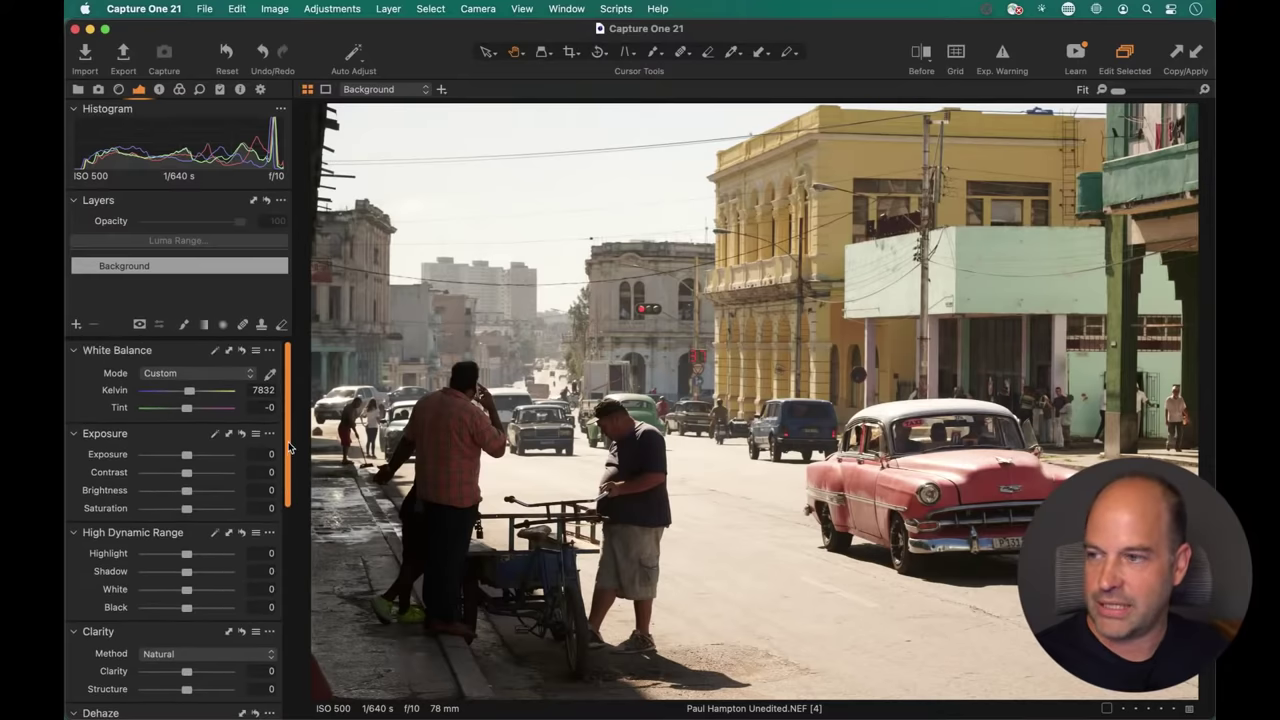
Set Highlight to -16, Contrast to 4 and White to -33.
left_click_drag(186, 553, 169, 592)
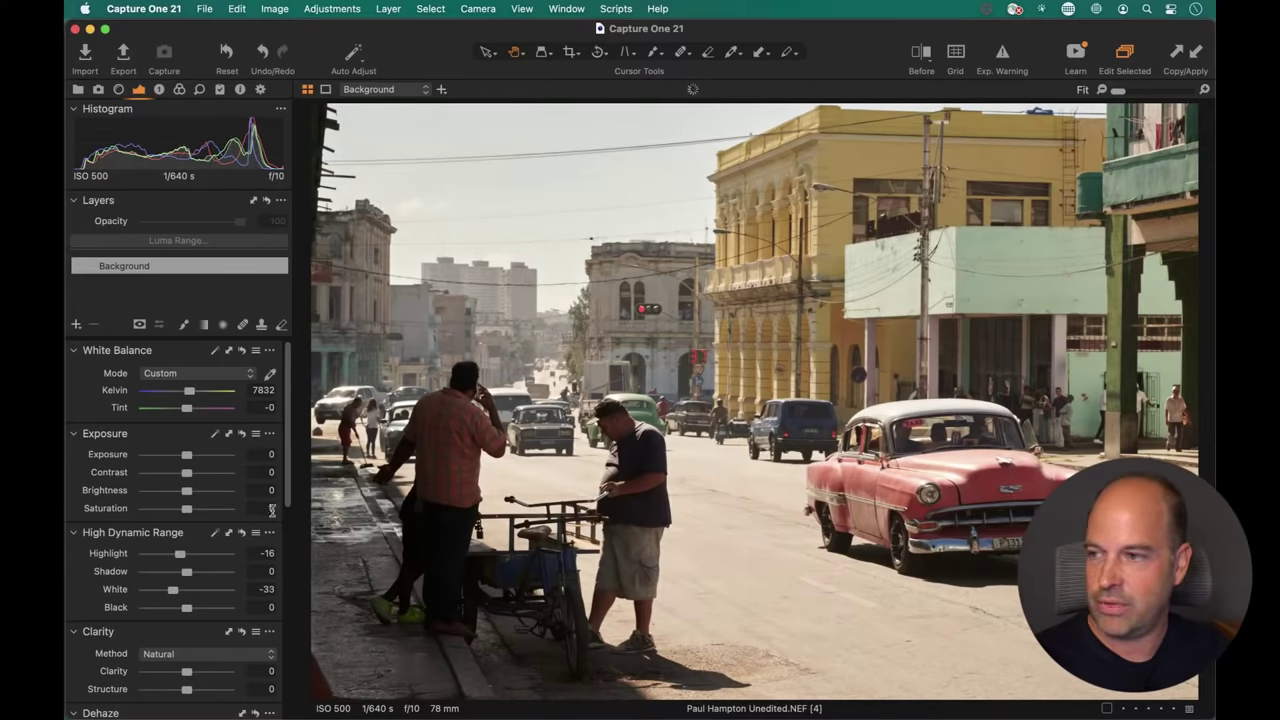
left_click_drag(188, 471, 191, 472)
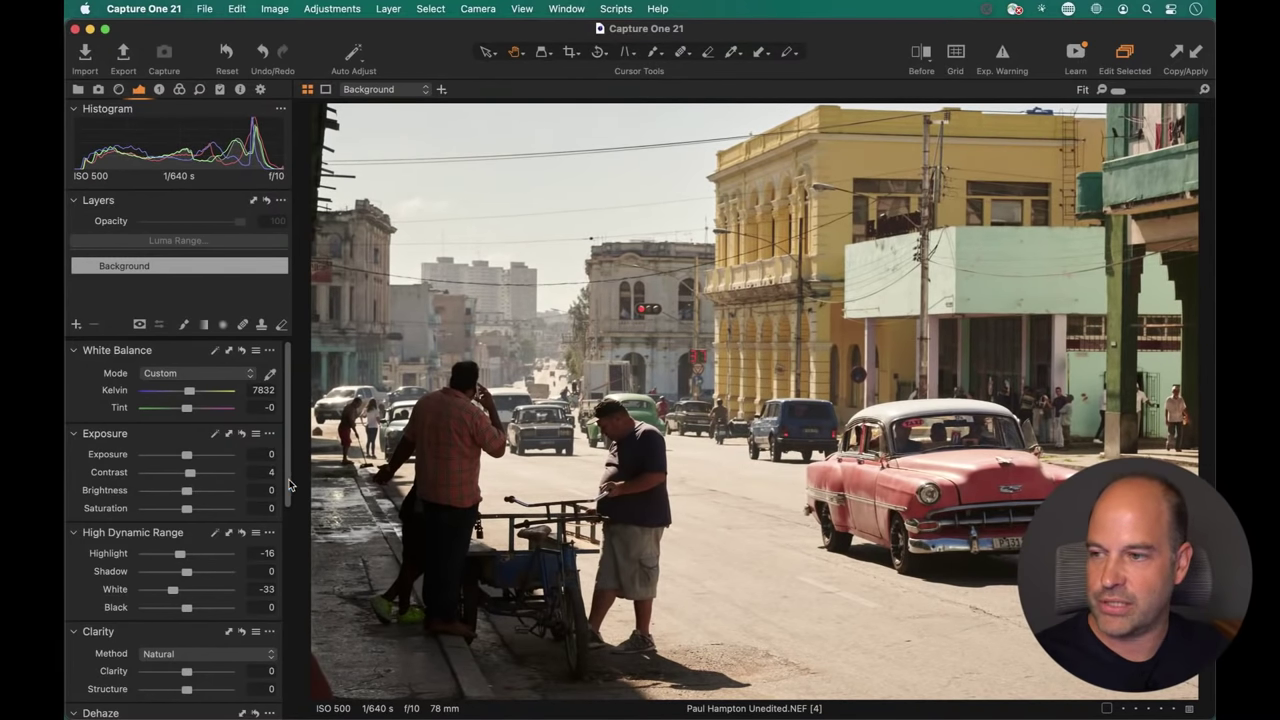
left_click_drag(293, 486, 296, 441)
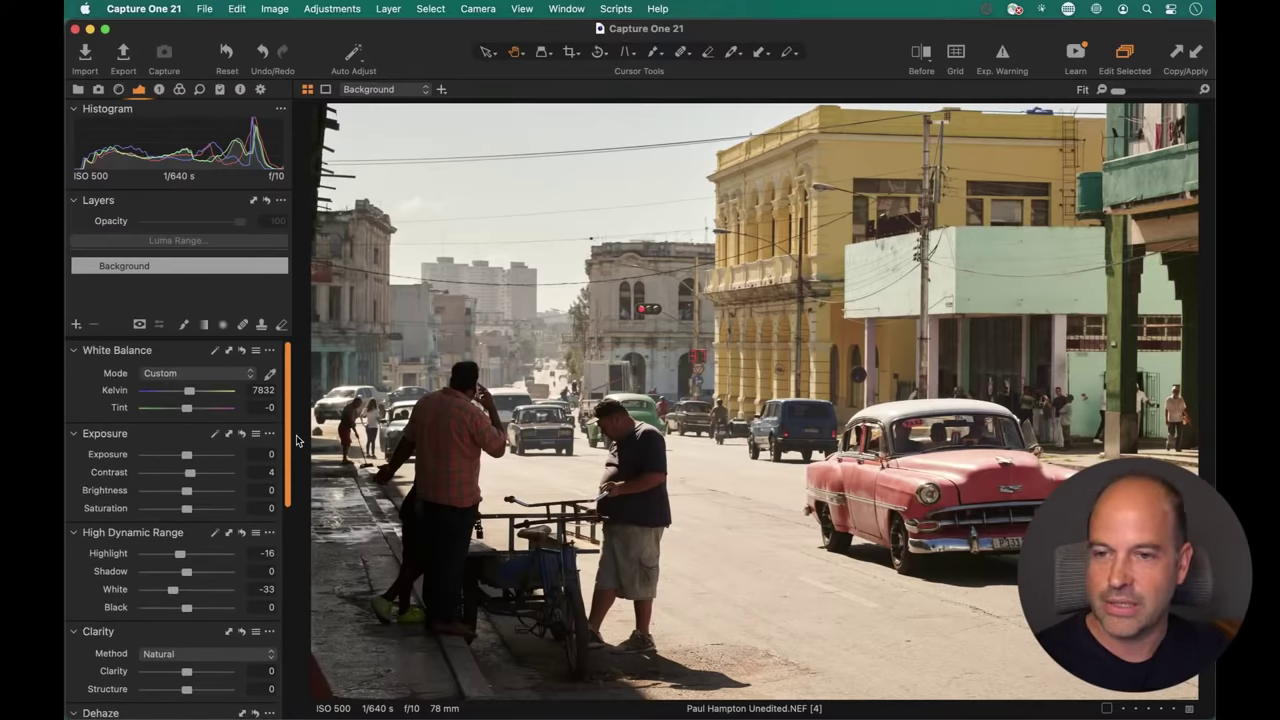
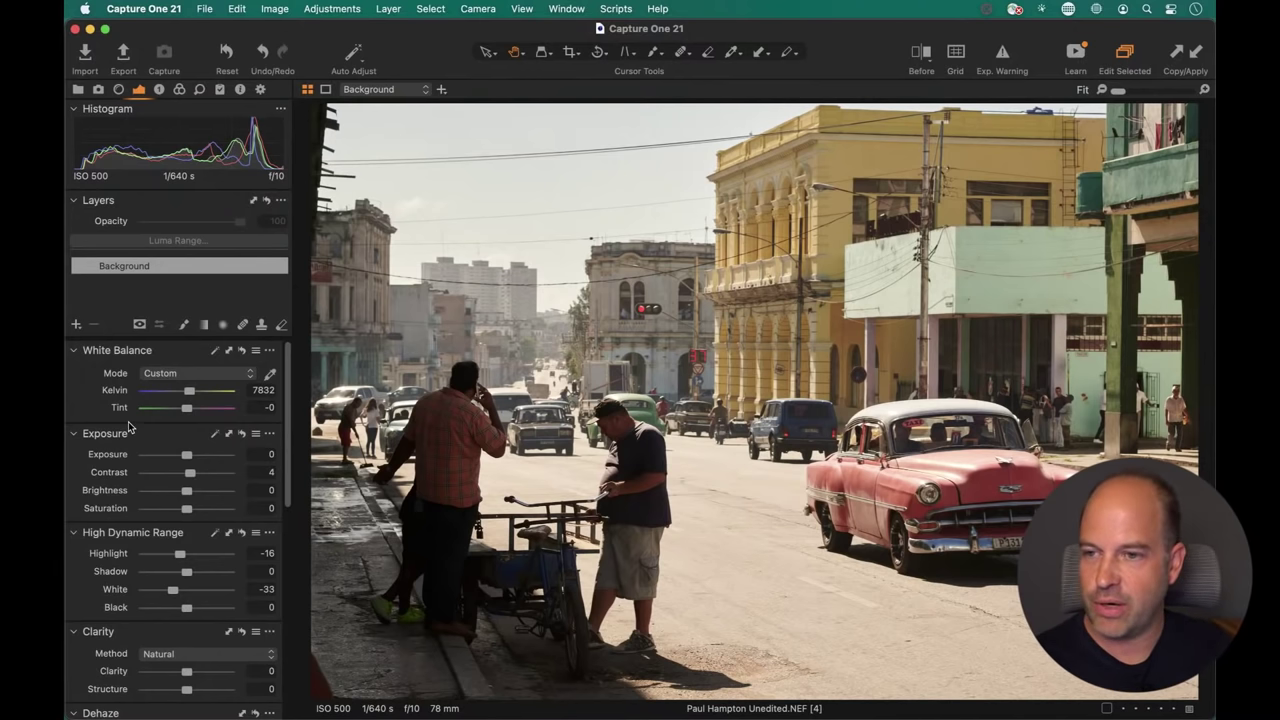
Add a new empty adjustment layer above Background and set its saturation to -21.
left_click(76, 324)
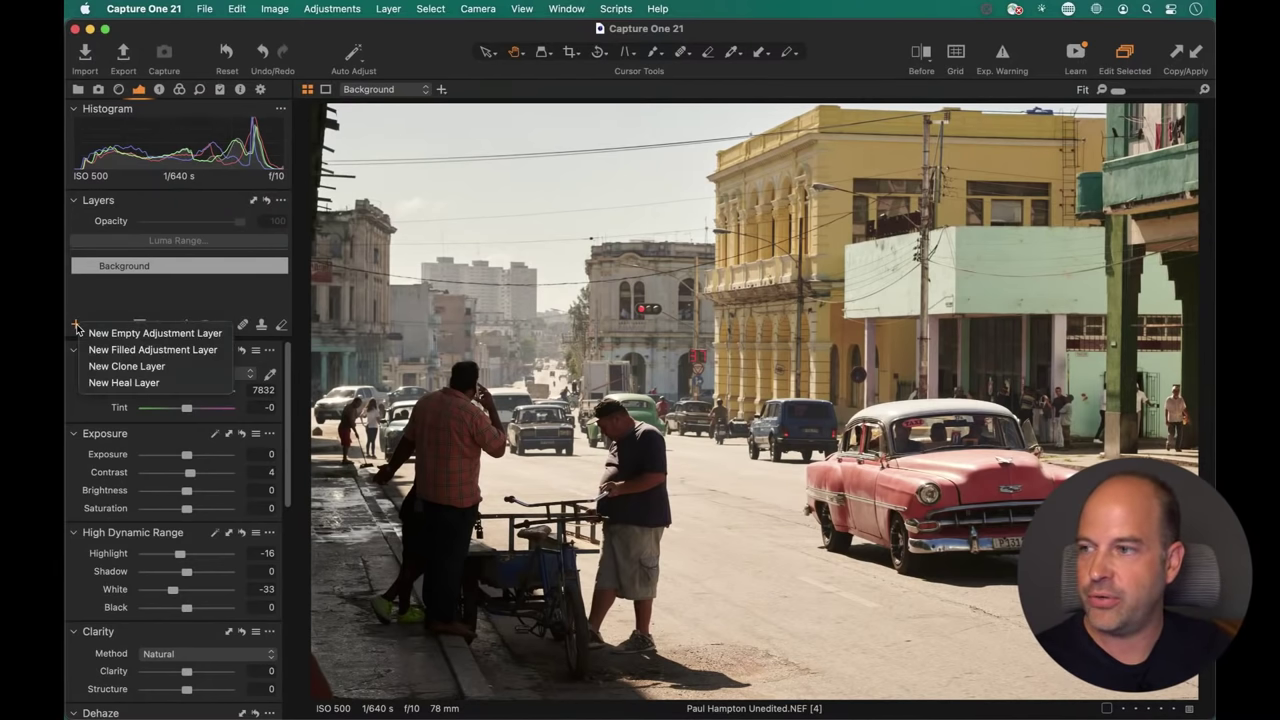
left_click(103, 368)
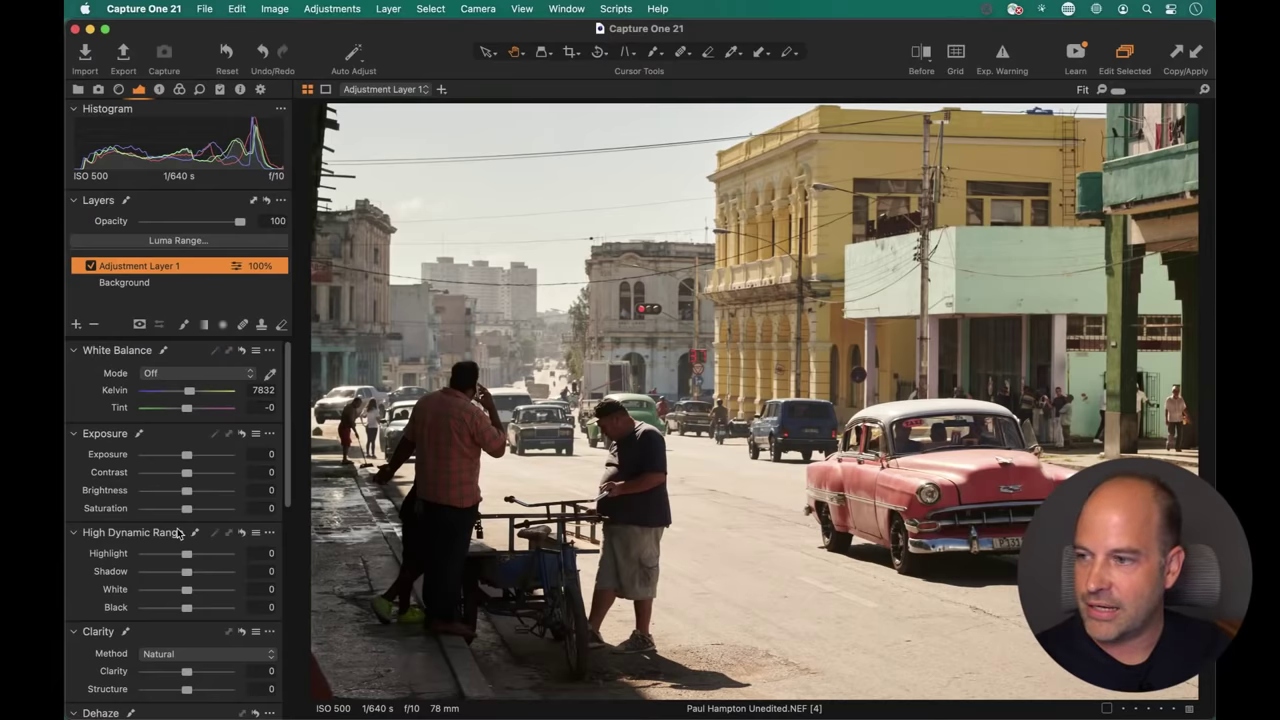
left_click_drag(183, 515, 178, 515)
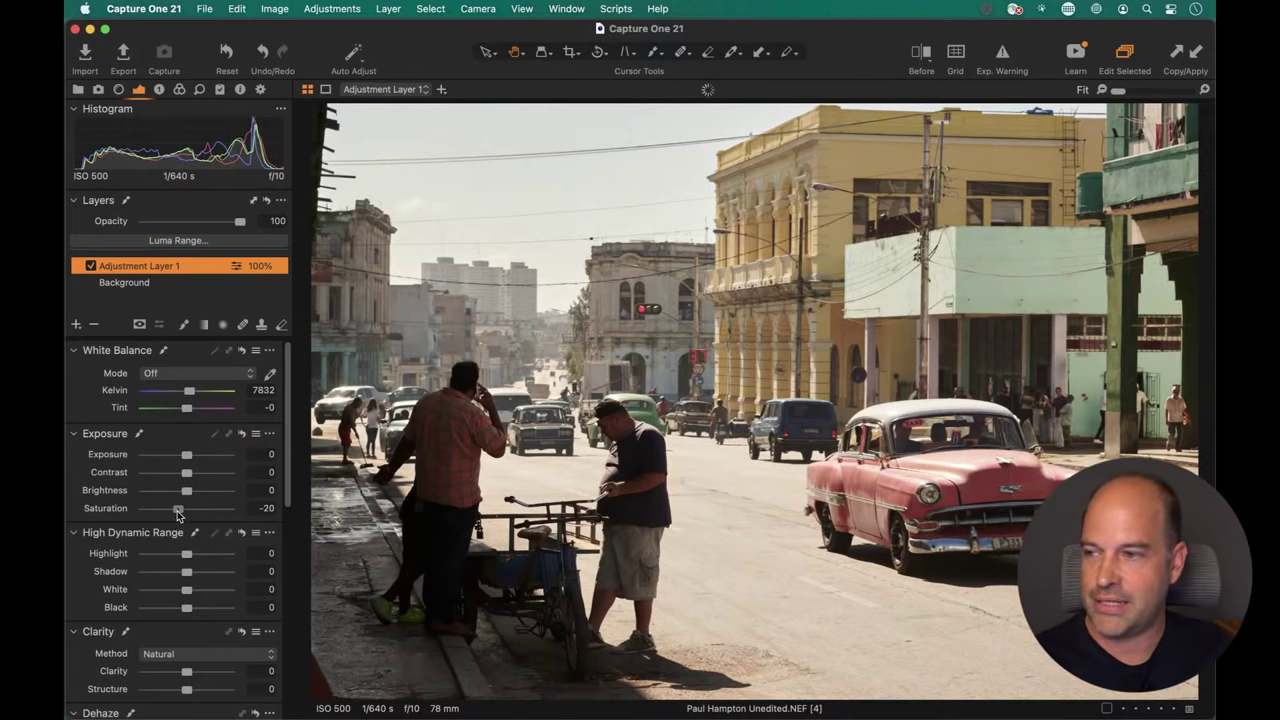
left_click_drag(178, 515, 180, 520)
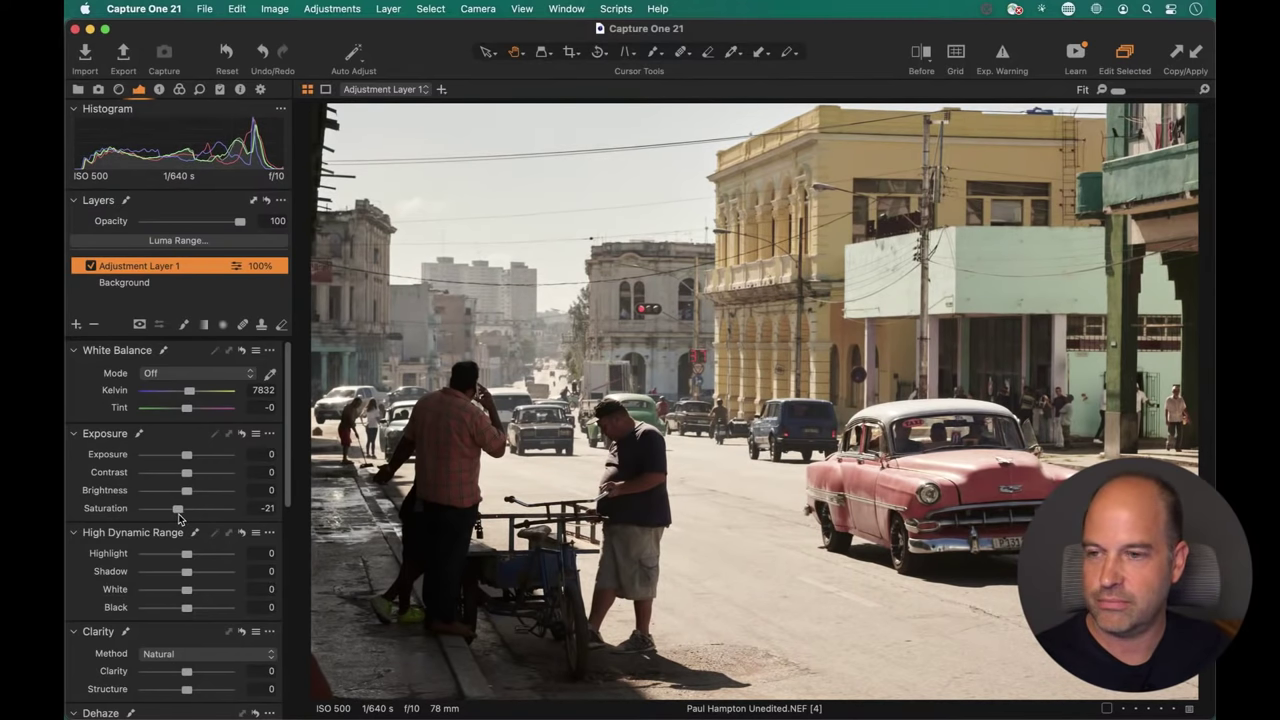
left_click(180, 90)
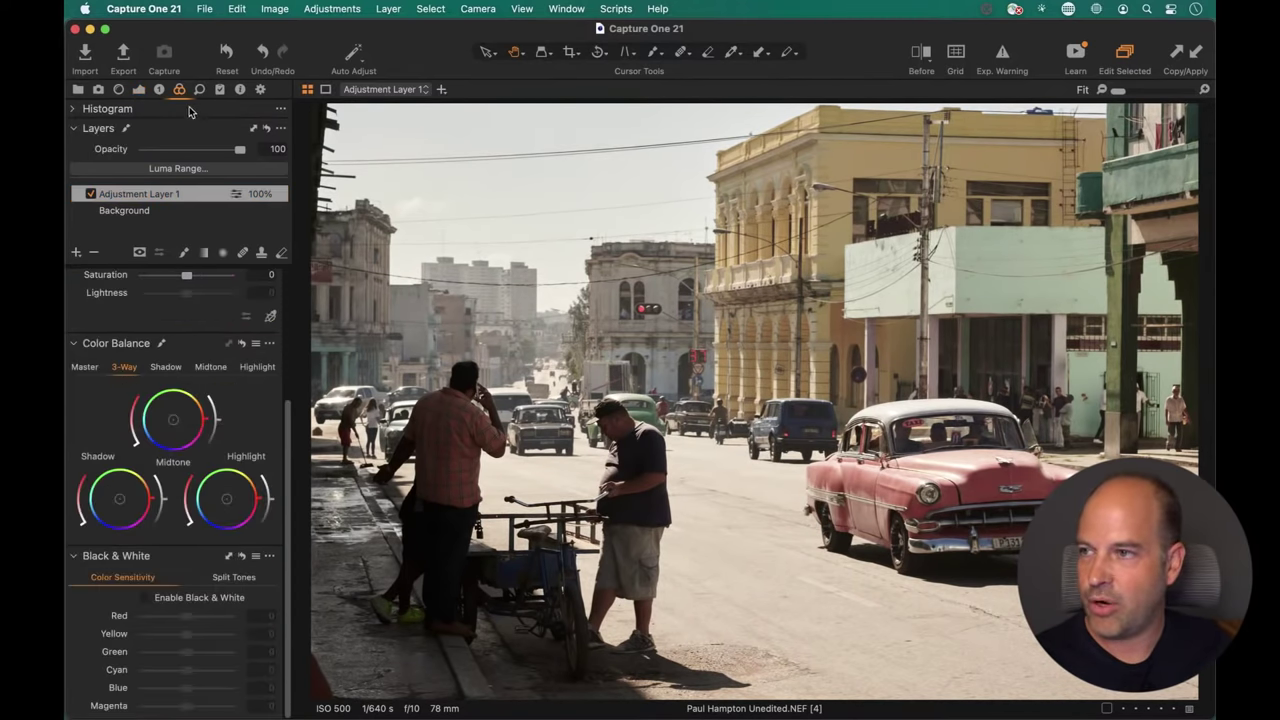
Use Color Balance 3-Way to give teal-leaning shadows and warm yellowish highlights, keeping midtones neutral.
left_click(73, 557)
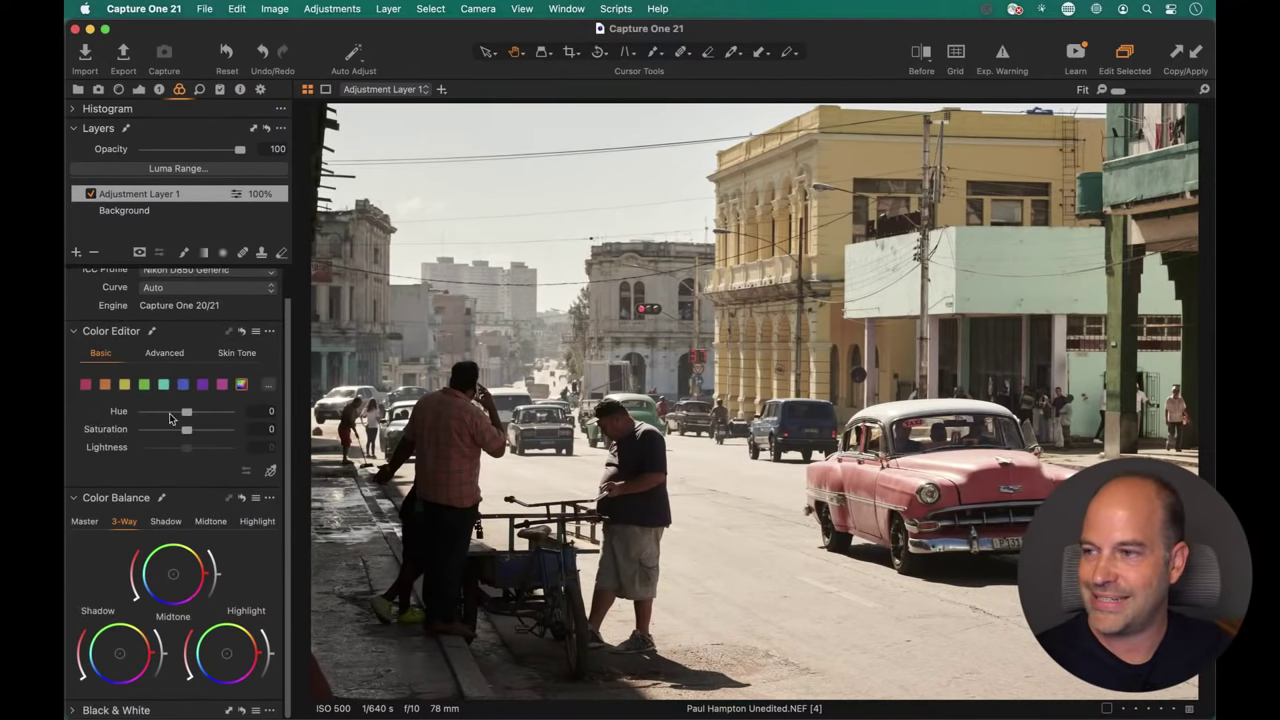
left_click(83, 336)
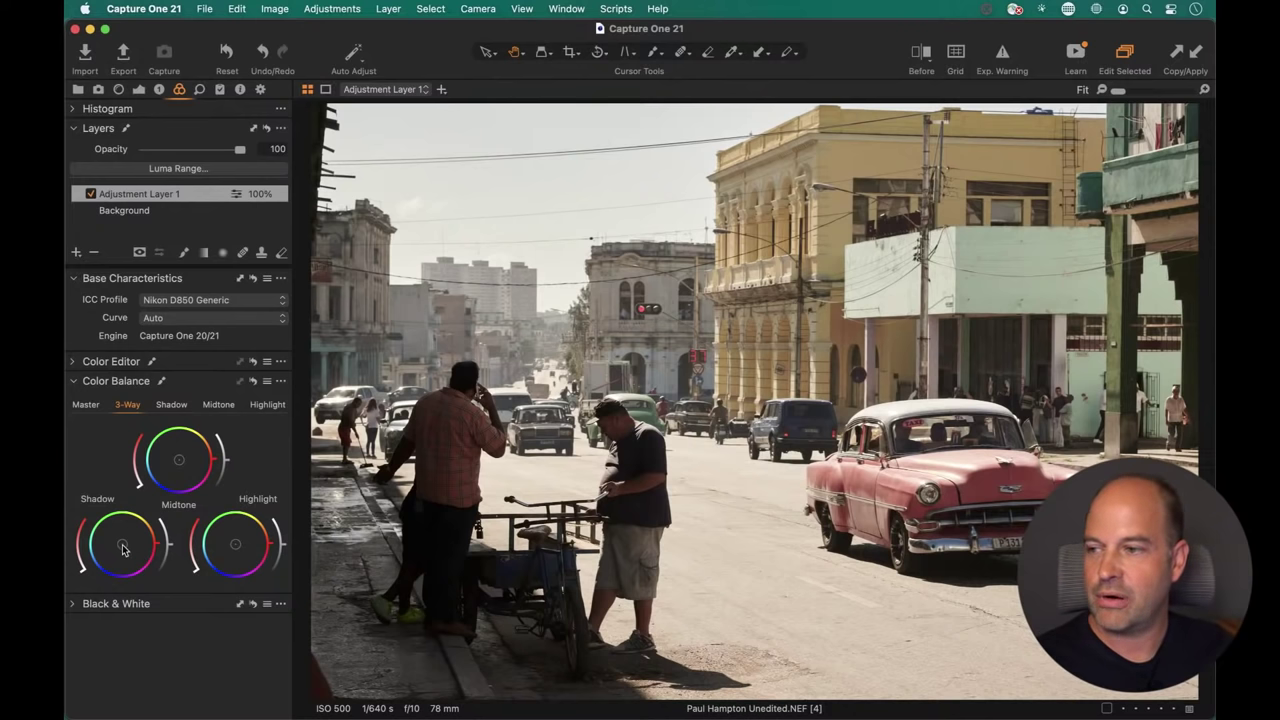
mouse_move(122, 549)
left_mouse_down()
mouse_move(136, 530)
mouse_move(95, 557)
mouse_move(136, 531)
mouse_move(115, 546)
left_mouse_up()
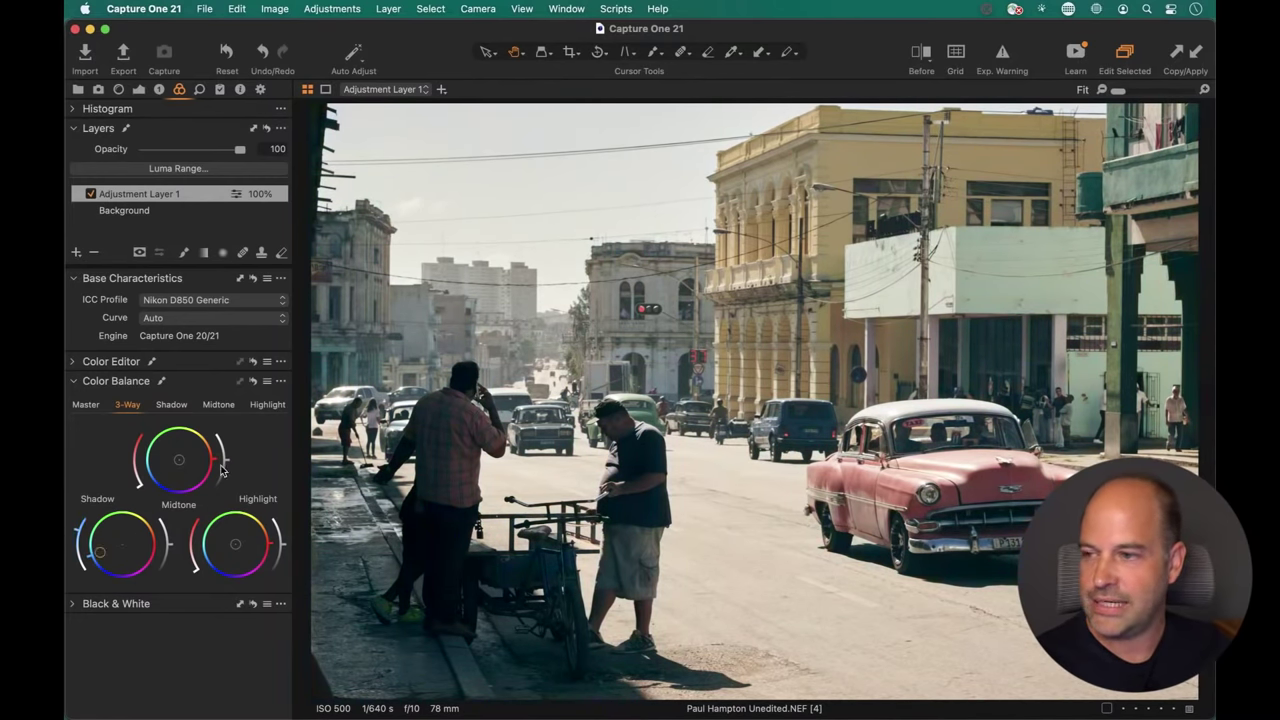
left_click_drag(180, 462, 192, 449)
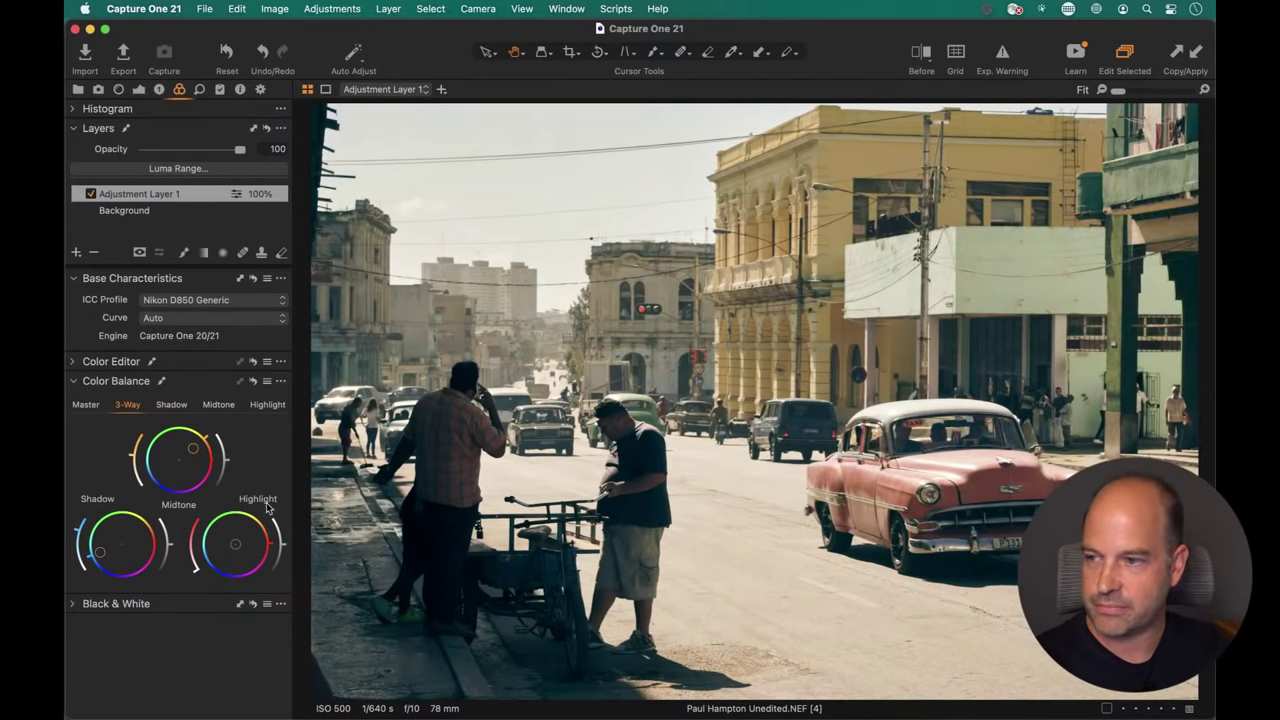
left_click_drag(238, 552, 247, 531)
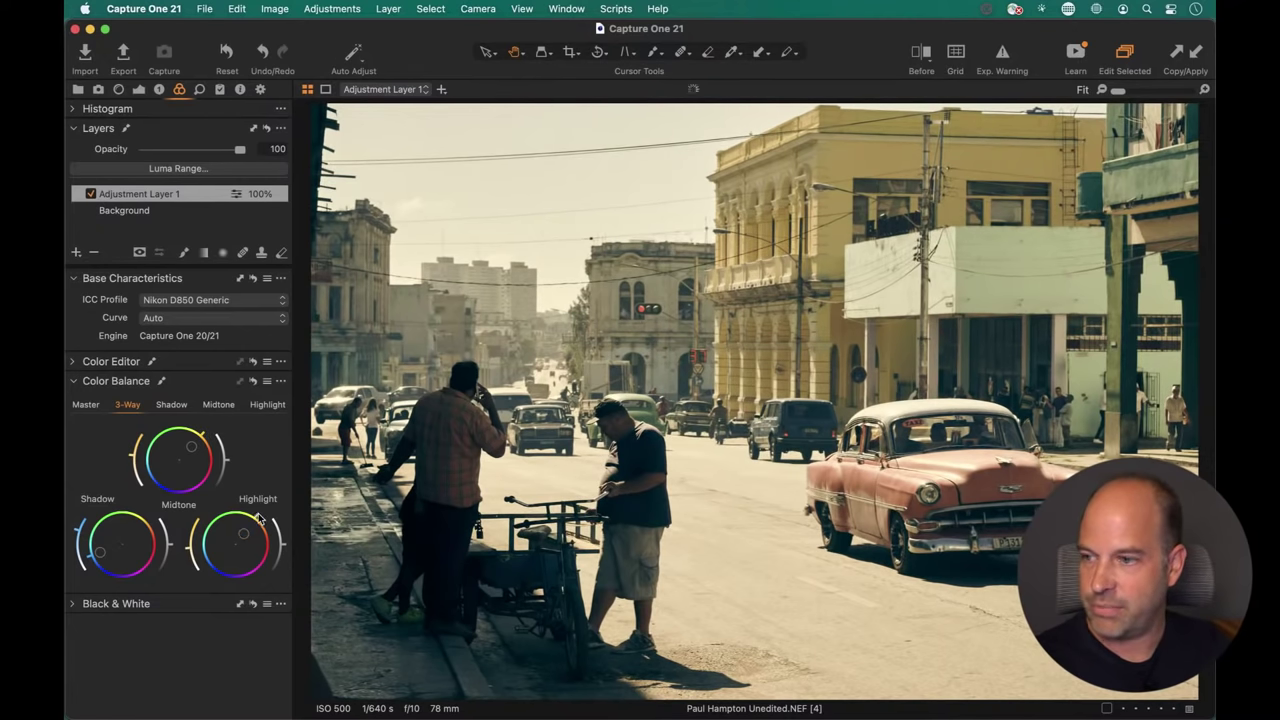
mouse_move(203, 484)
left_mouse_down()
mouse_move(141, 497)
mouse_move(131, 465)
left_mouse_up()
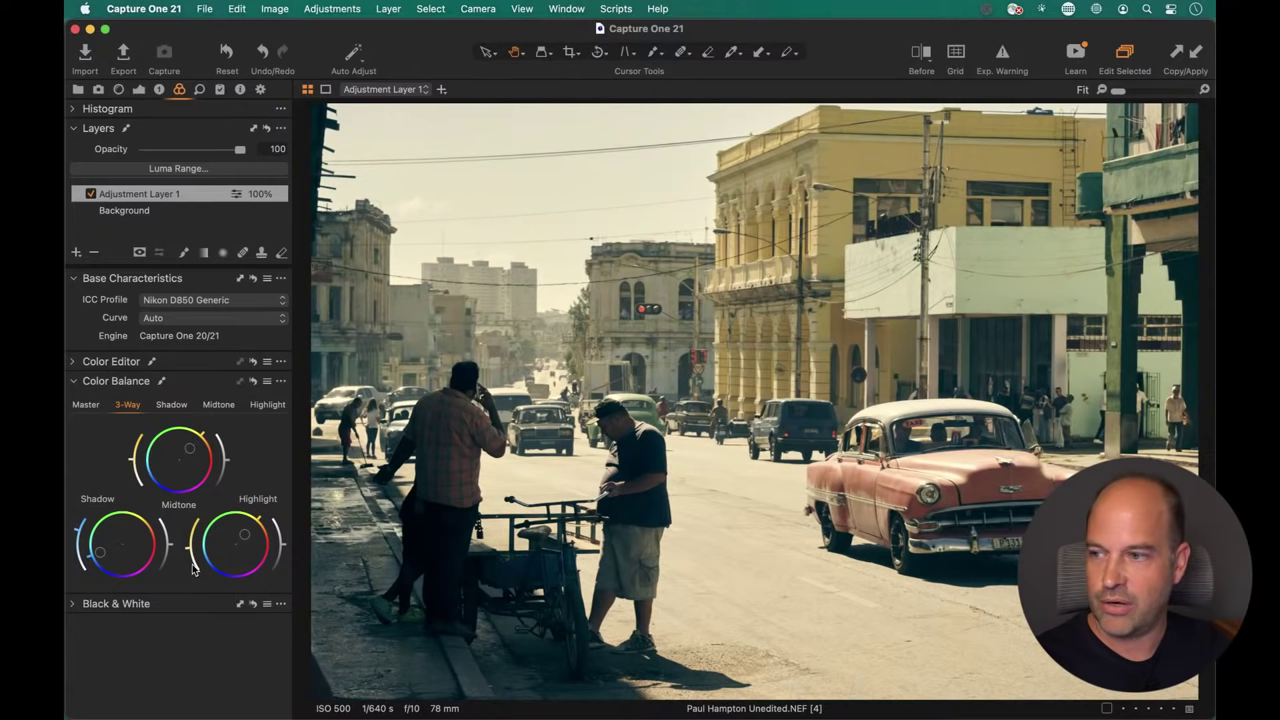
left_click_drag(193, 568, 186, 543)
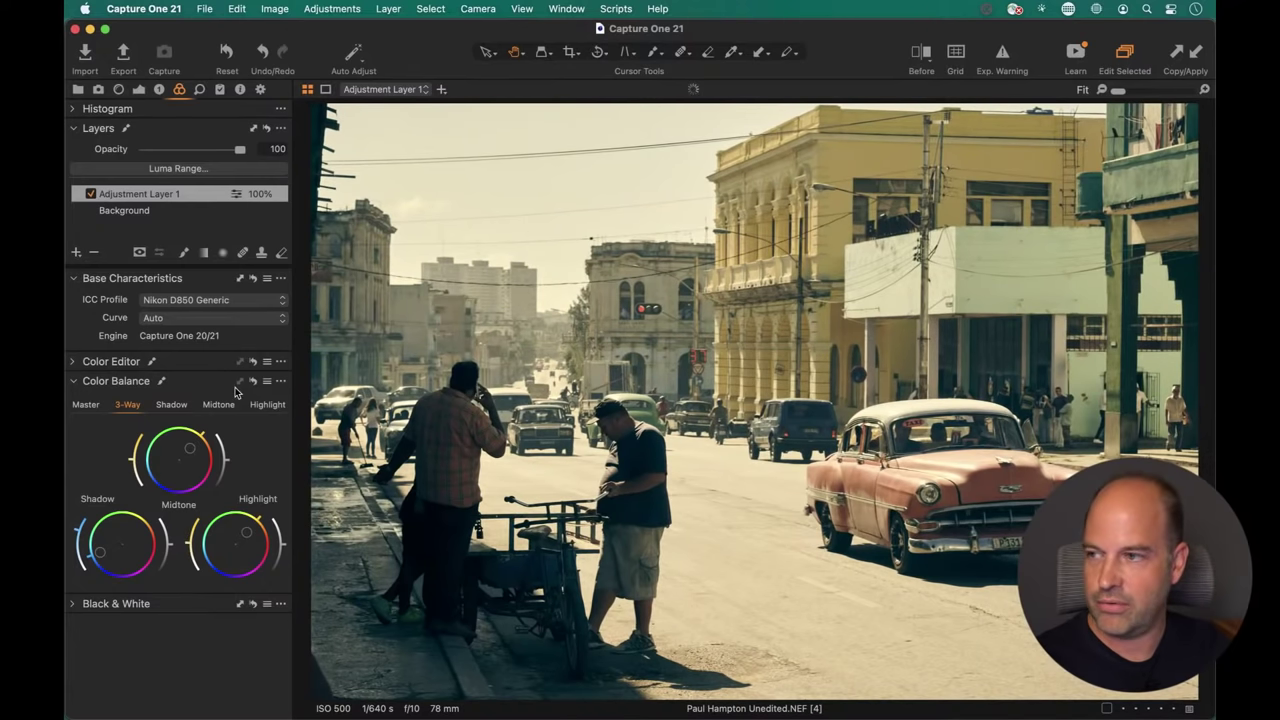
Lower the adjustment layer's saturation further to -27.
left_click(140, 90)
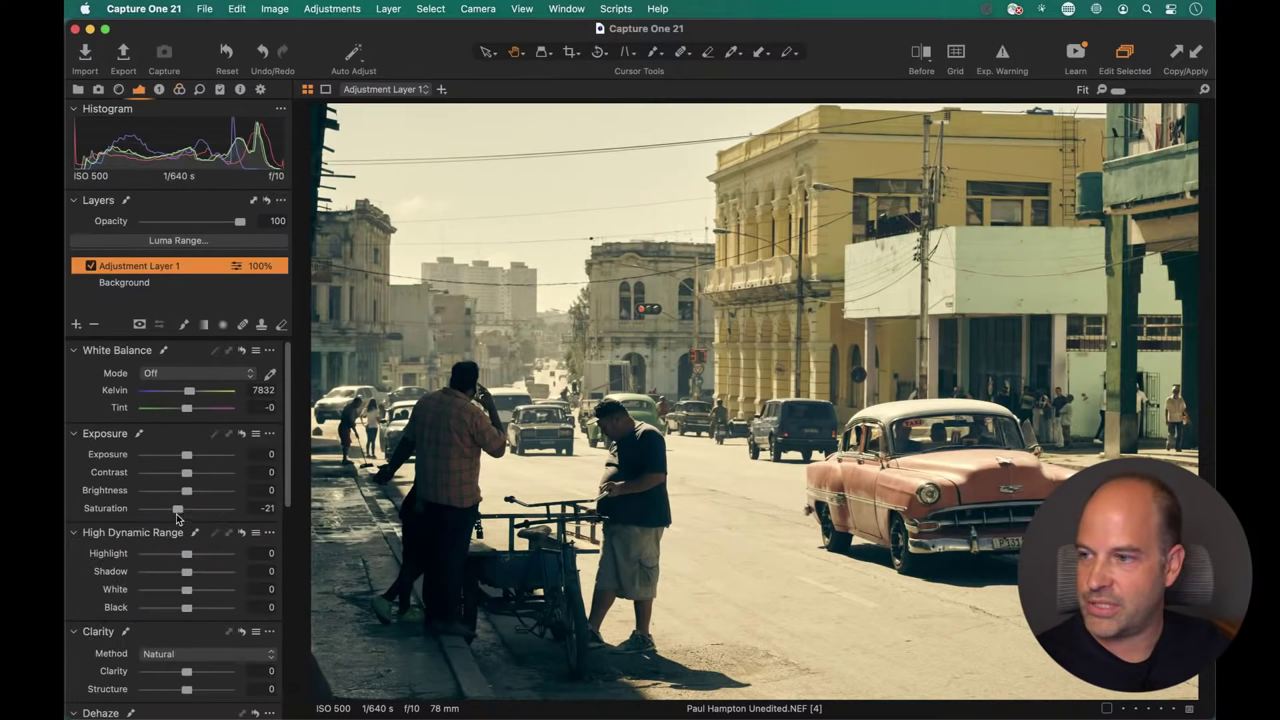
left_click_drag(177, 516, 175, 515)
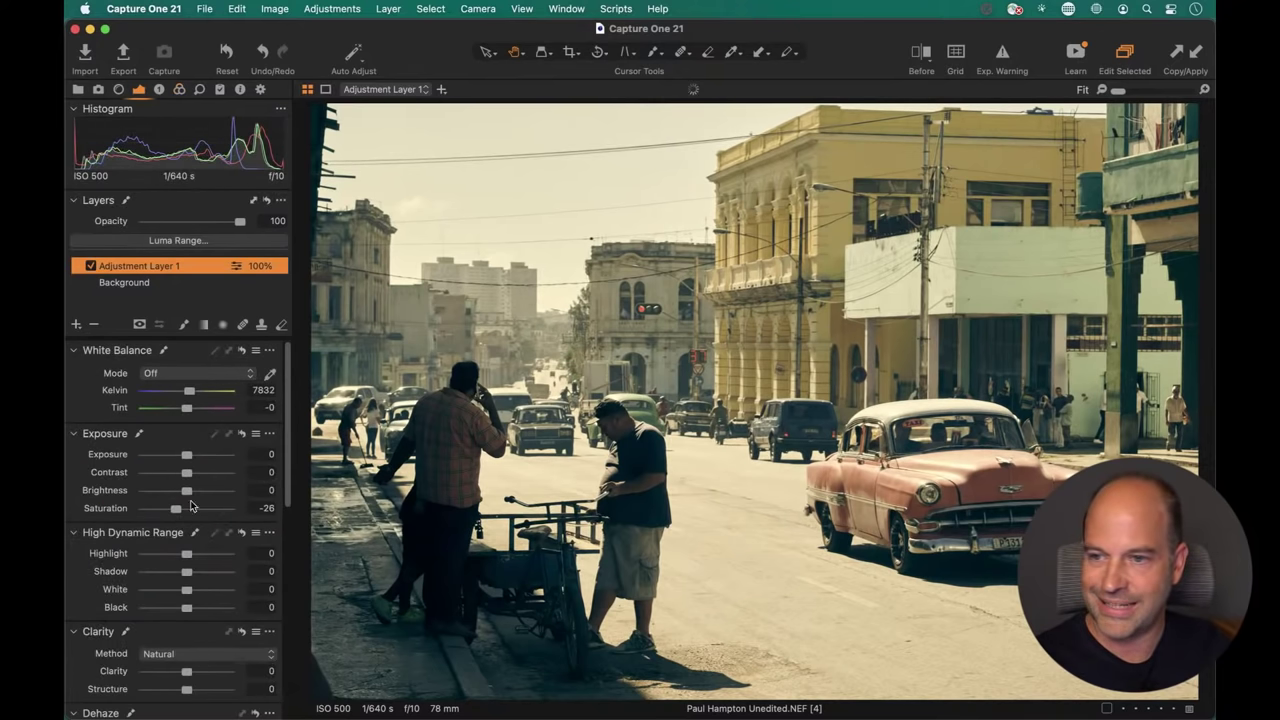
left_click(179, 90)
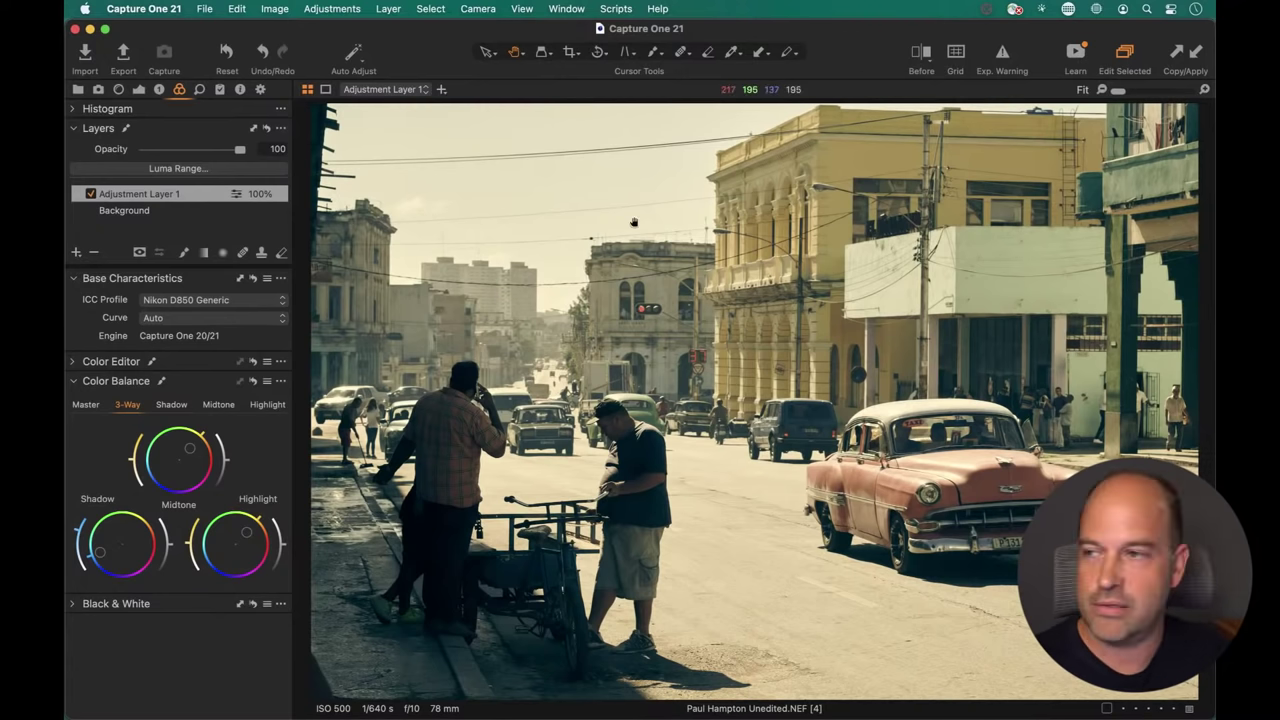
left_click(161, 95)
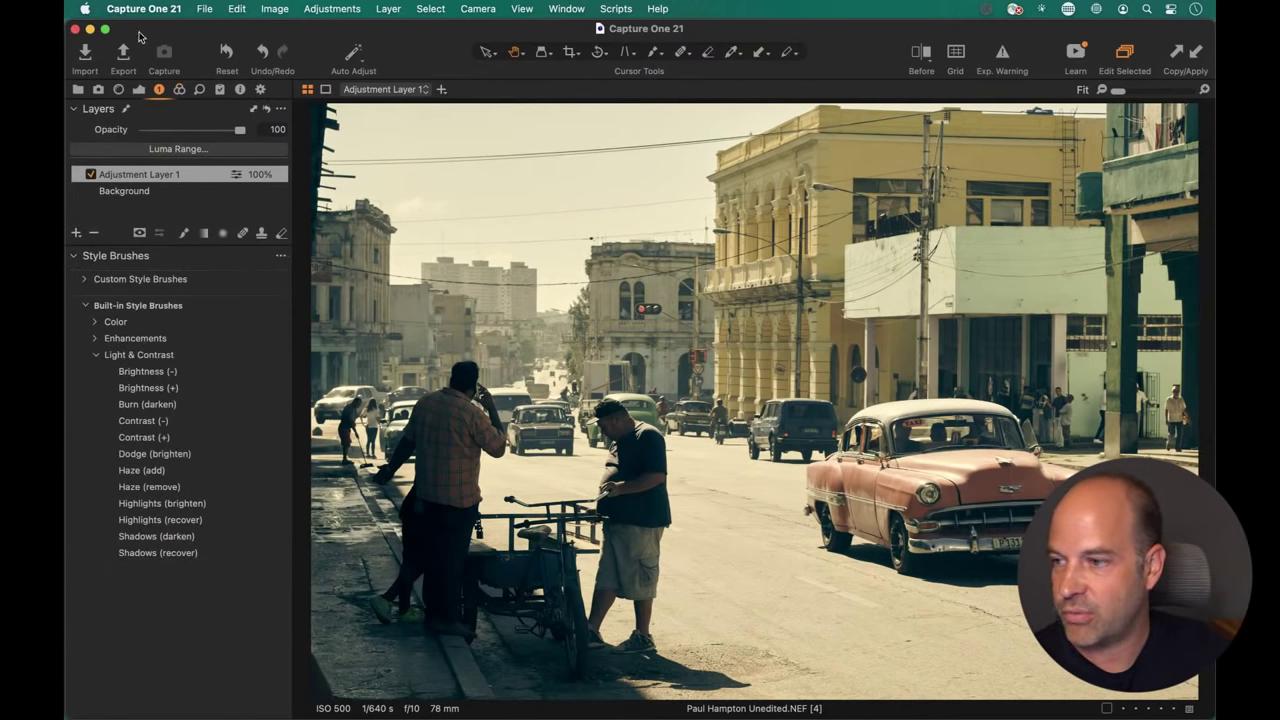
Paint the Soft Flare enhancement brush at reduced flow over the upper street scene.
left_click(97, 339)
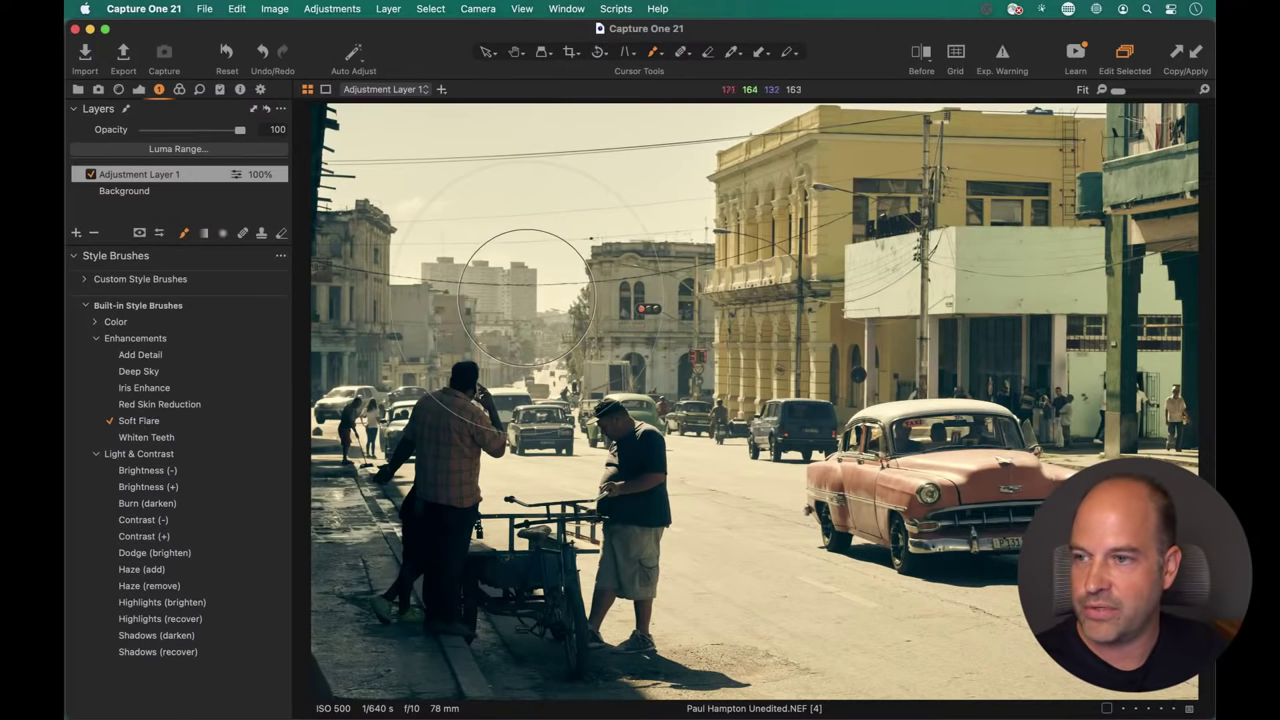
right_click(520, 300)
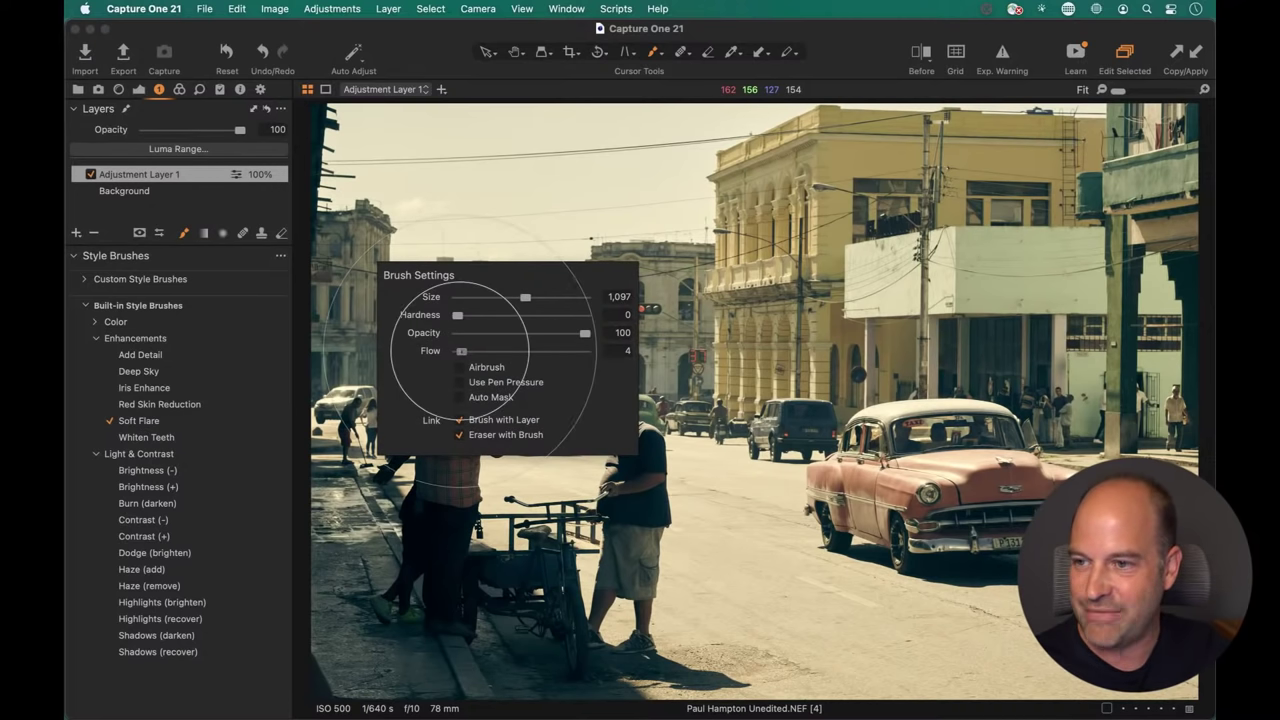
left_click_drag(461, 351, 458, 352)
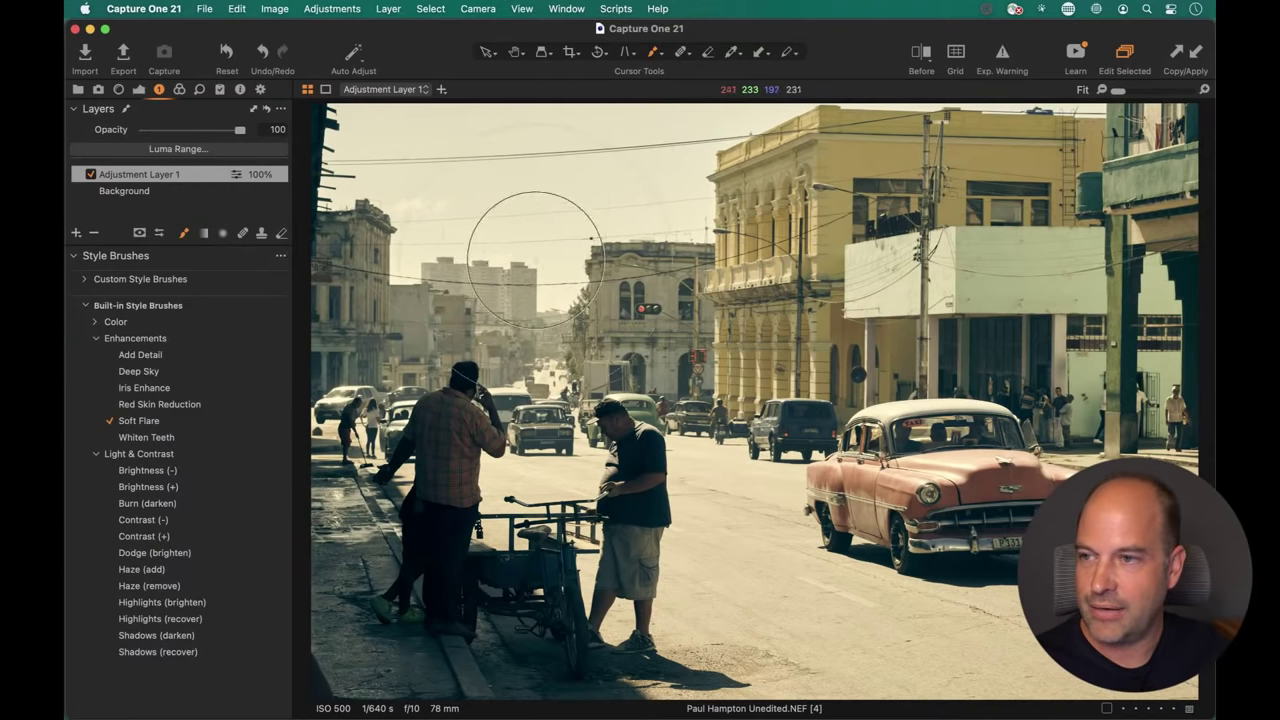
right_click(540, 261)
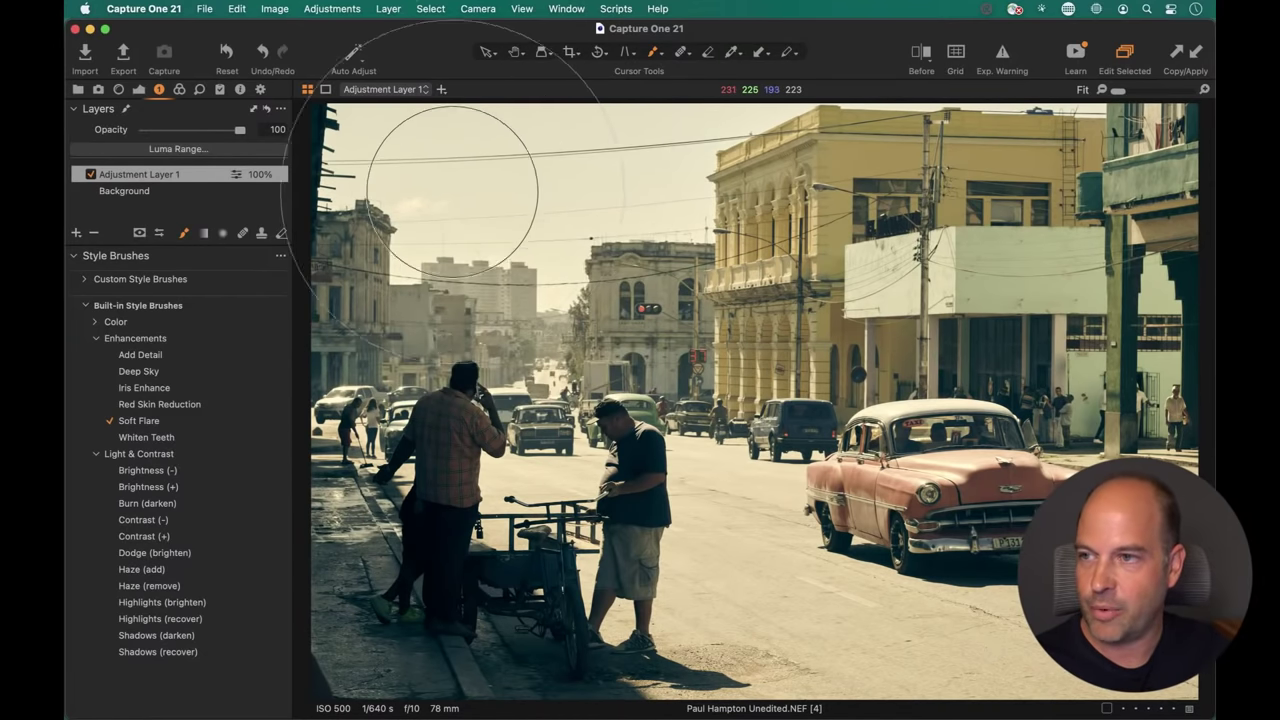
mouse_move(357, 160)
left_mouse_down()
mouse_move(413, 340)
mouse_move(536, 287)
mouse_move(470, 500)
mouse_move(634, 180)
mouse_move(482, 268)
mouse_move(463, 129)
mouse_move(305, 320)
mouse_move(310, 425)
mouse_move(517, 507)
mouse_move(600, 400)
mouse_move(663, 157)
mouse_move(571, 143)
mouse_move(366, 166)
mouse_move(300, 114)
mouse_move(314, 243)
mouse_move(375, 268)
mouse_move(575, 280)
mouse_move(630, 215)
mouse_move(339, 144)
mouse_move(188, 159)
mouse_move(175, 131)
mouse_move(97, 142)
mouse_move(245, 131)
mouse_move(226, 131)
left_mouse_up()
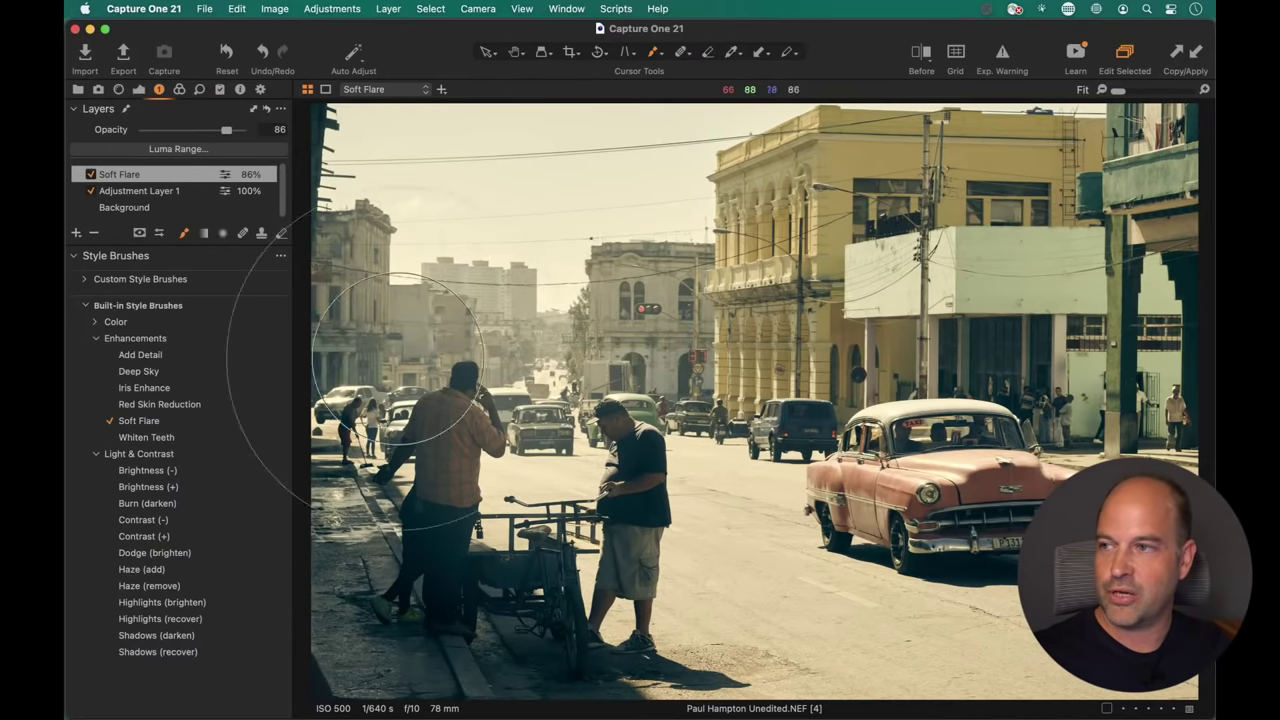
Lower the Soft Flare layer's opacity to 80%.
right_click(150, 174)
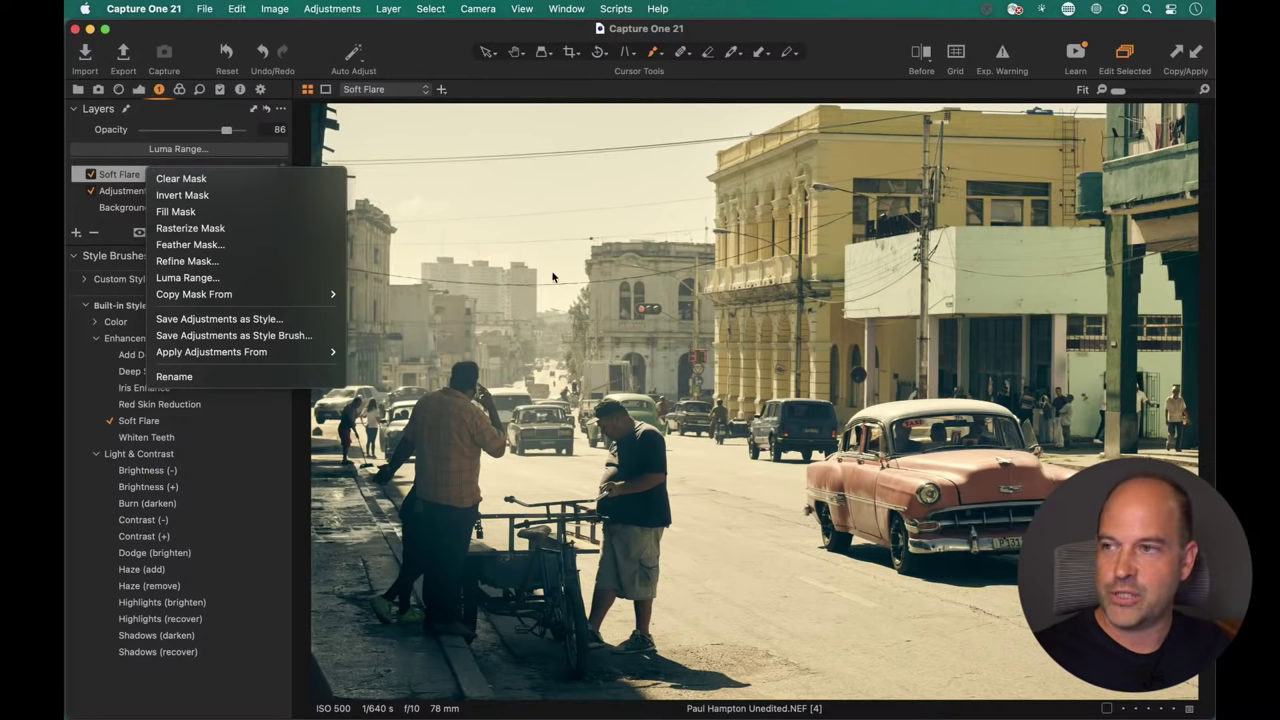
left_click(228, 131)
mouse_move(226, 133)
left_mouse_down()
mouse_move(209, 132)
mouse_move(221, 134)
left_mouse_up()
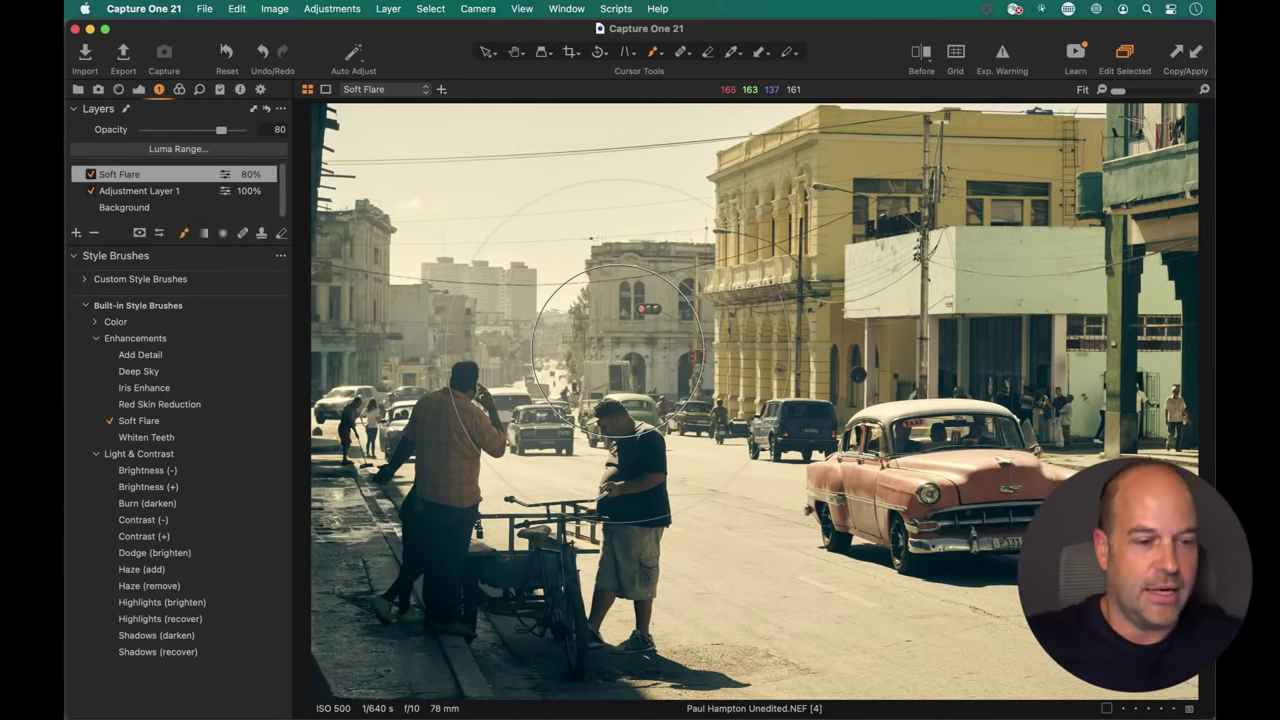
Erase the flare from the two foreground men with a size 1,377, flow 2 eraser.
right_click(551, 309)
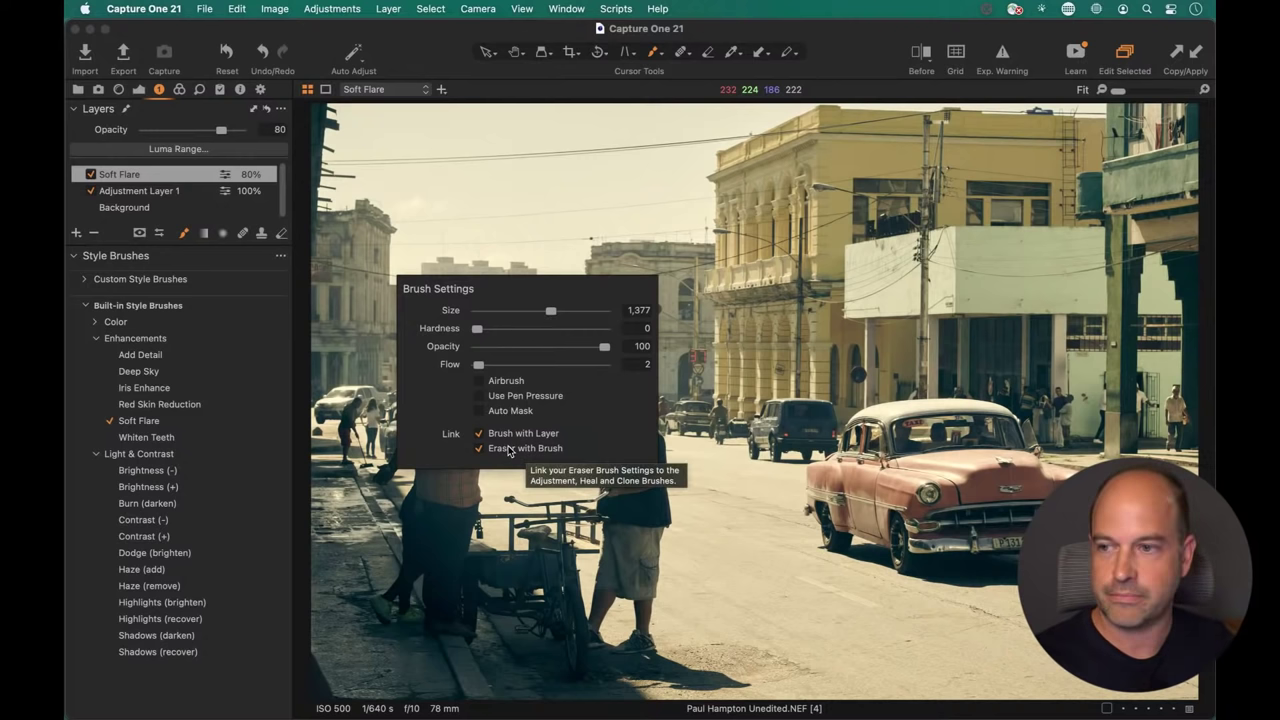
left_click(478, 433)
left_click(478, 434)
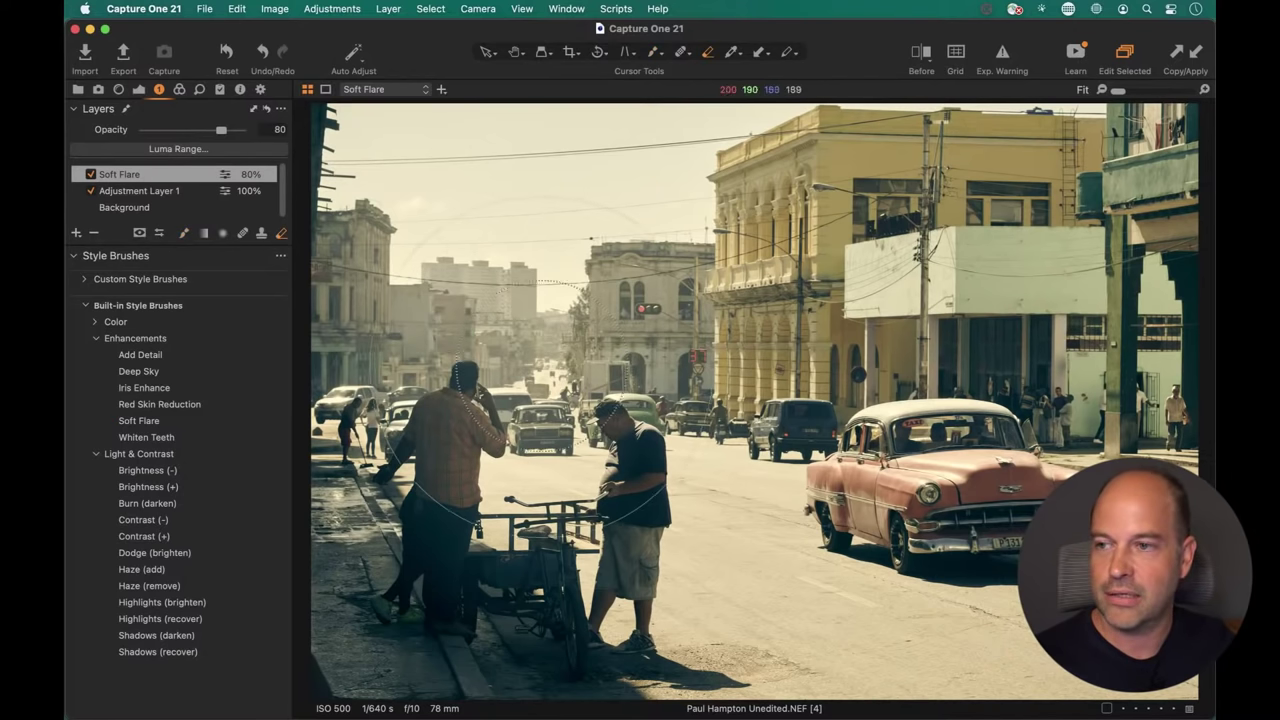
right_click(540, 377)
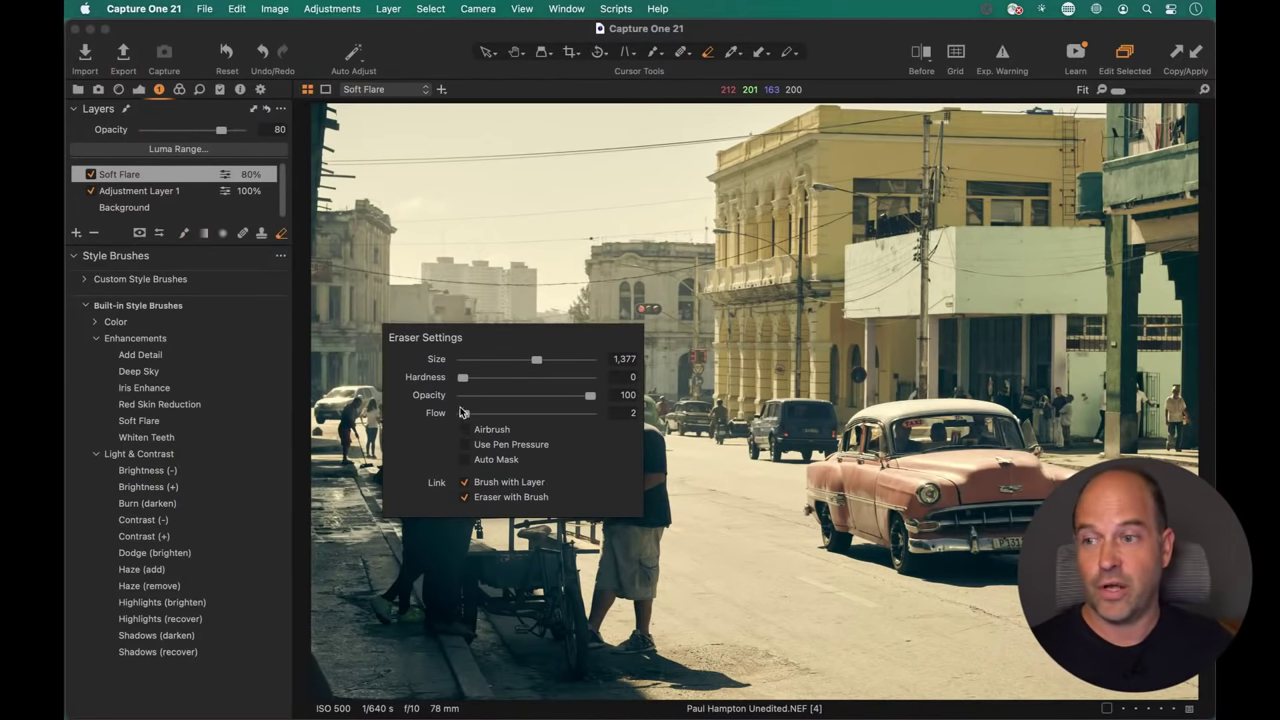
mouse_move(455, 495)
left_mouse_down()
mouse_move(510, 515)
mouse_move(400, 540)
mouse_move(440, 520)
mouse_move(546, 515)
mouse_move(450, 540)
mouse_move(430, 530)
mouse_move(585, 470)
left_mouse_up()
mouse_move(545, 518)
left_mouse_down()
mouse_move(385, 465)
mouse_move(470, 515)
mouse_move(500, 555)
mouse_move(470, 520)
mouse_move(380, 500)
mouse_move(400, 480)
mouse_move(470, 530)
mouse_move(450, 470)
left_mouse_up()
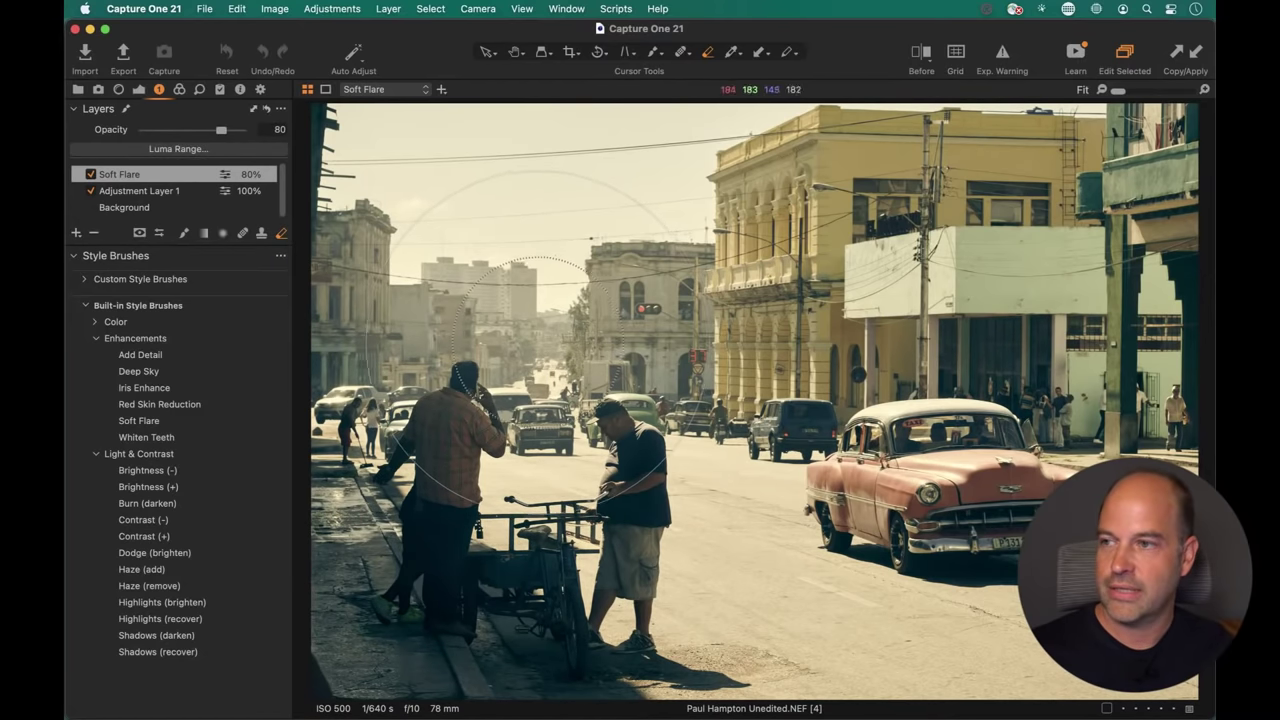
right_click(558, 414)
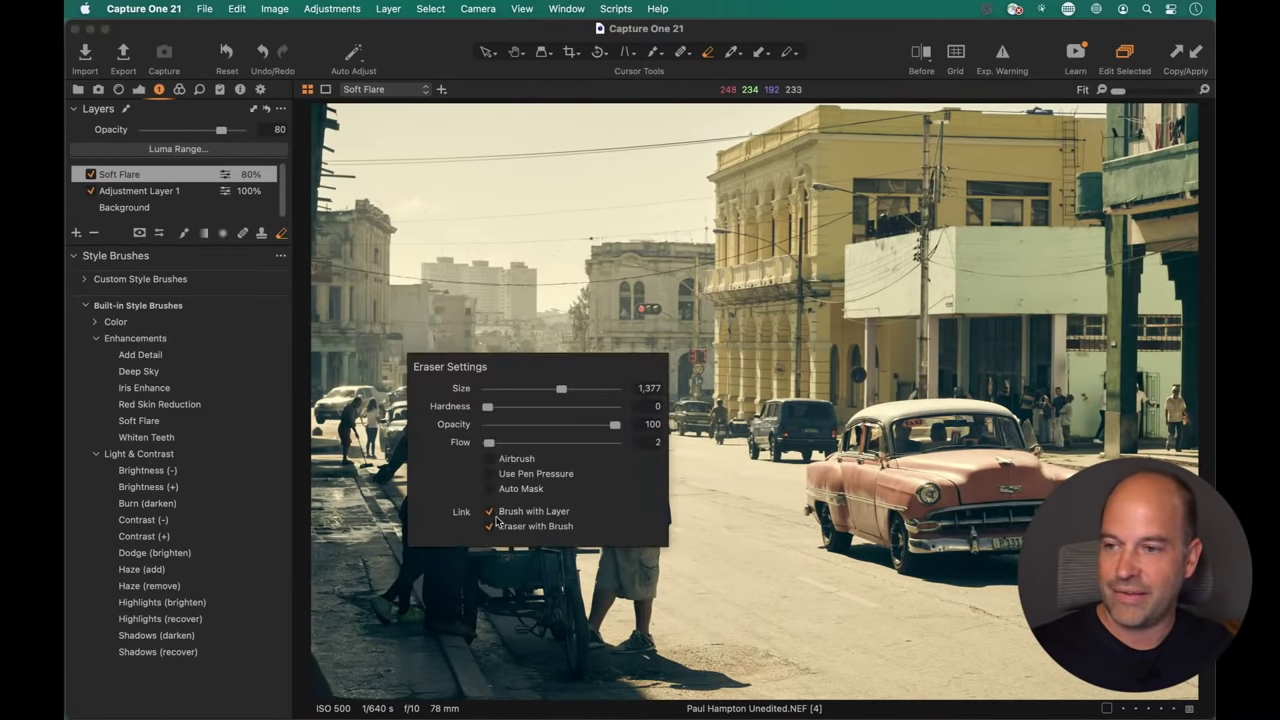
Compare the layers with Soft Flare on and off, then reduce its opacity to 72%.
left_click(181, 191)
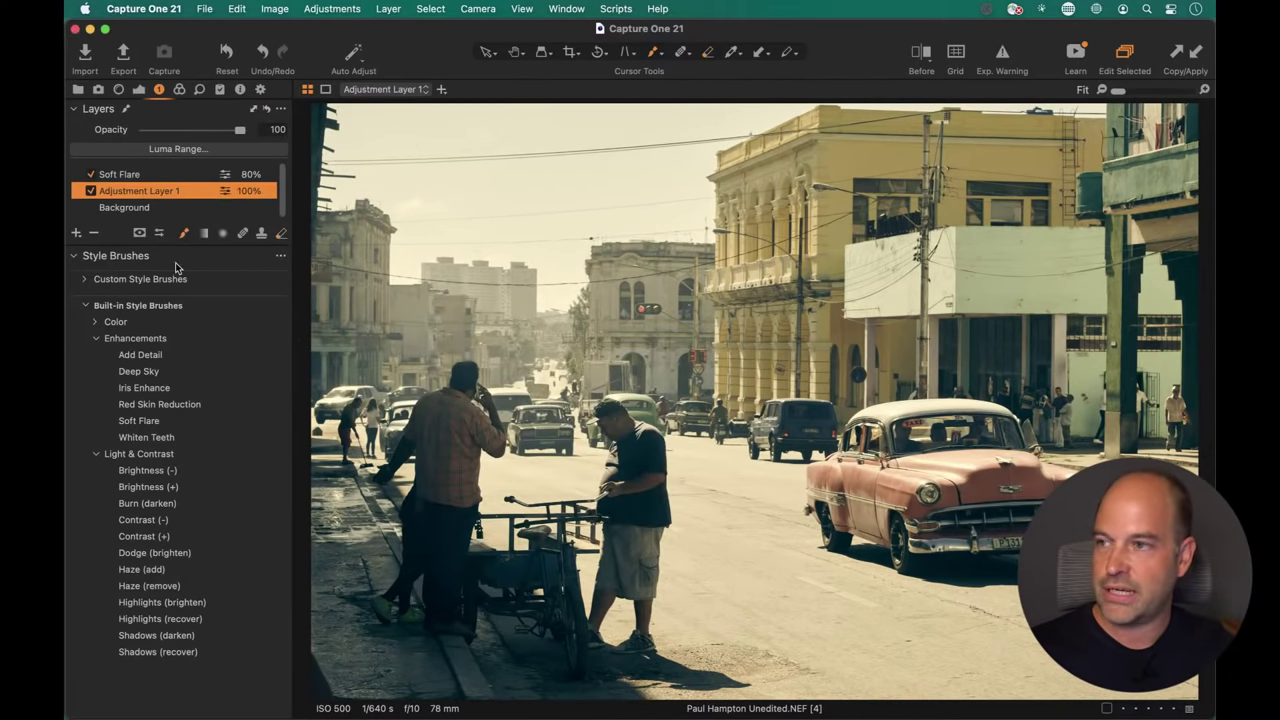
left_click(155, 176)
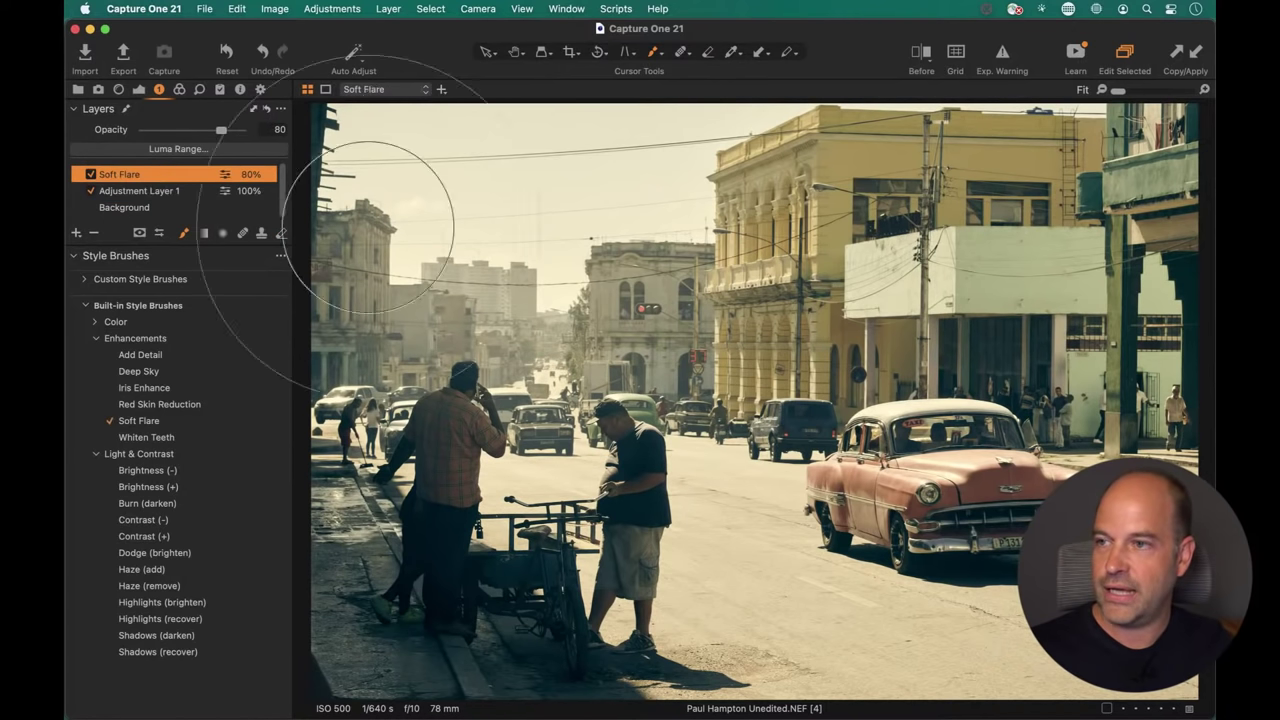
left_click(150, 193)
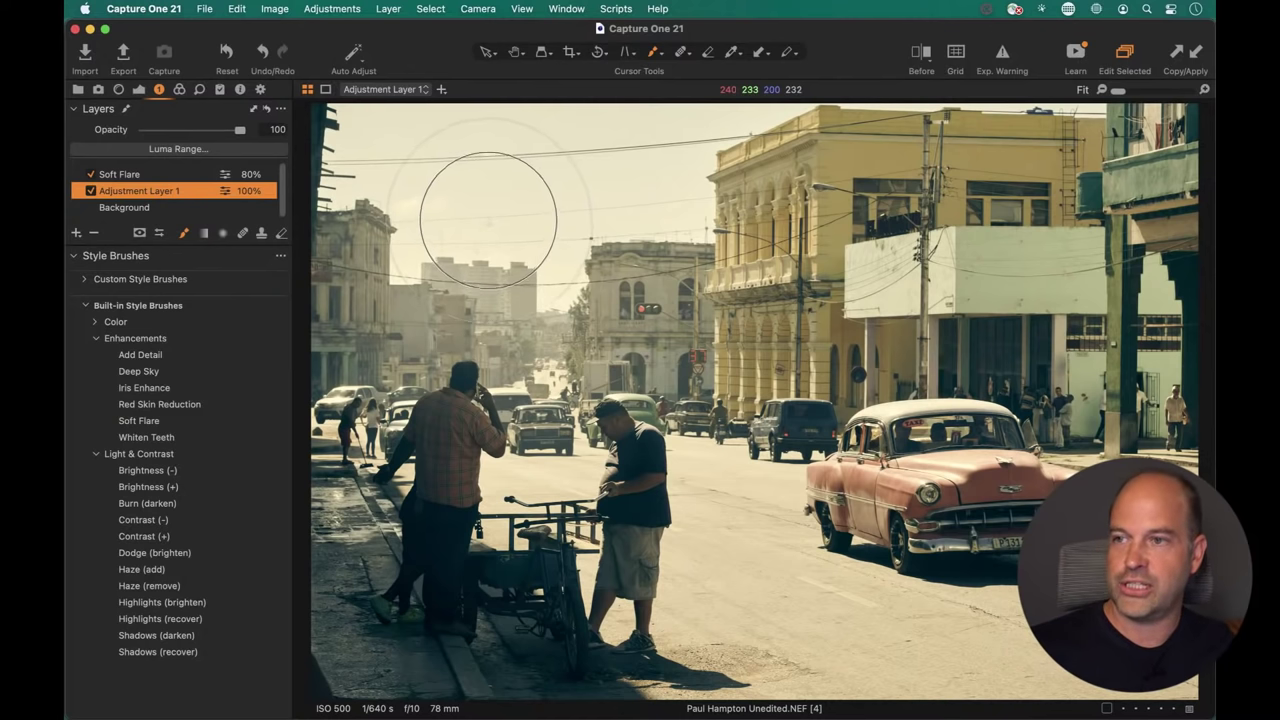
left_click(166, 175)
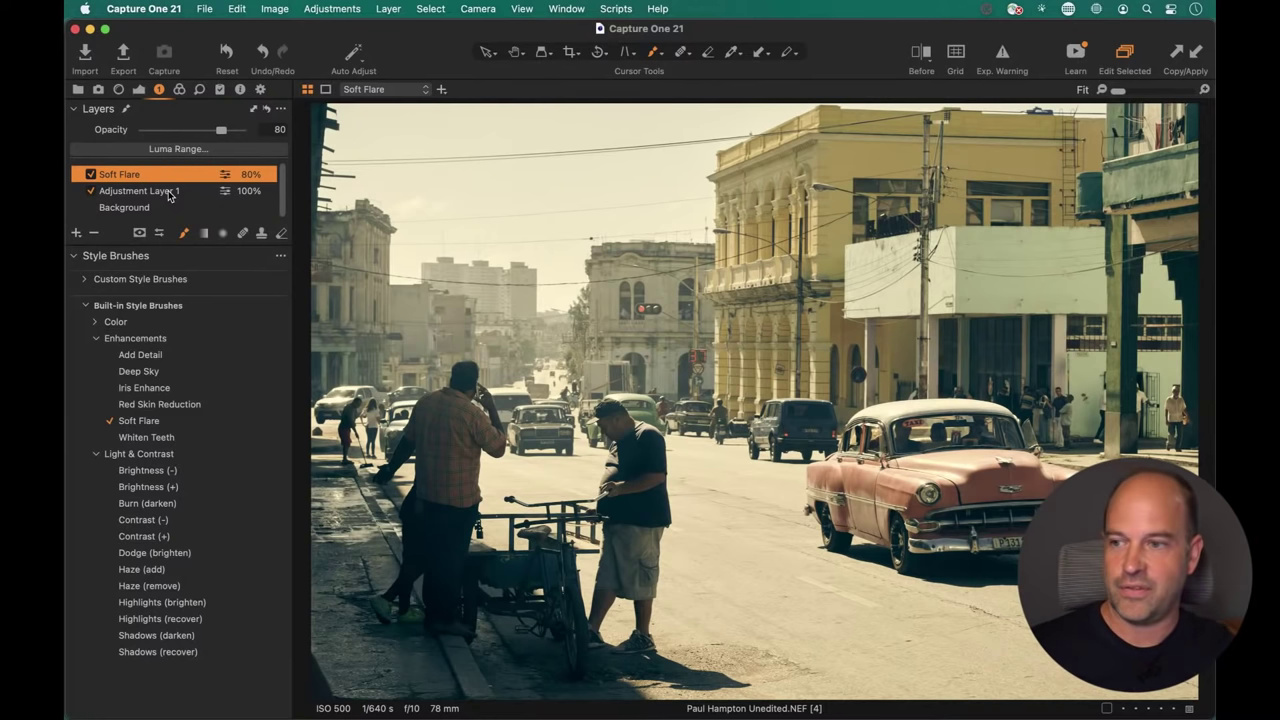
left_click(91, 175)
left_click(91, 175)
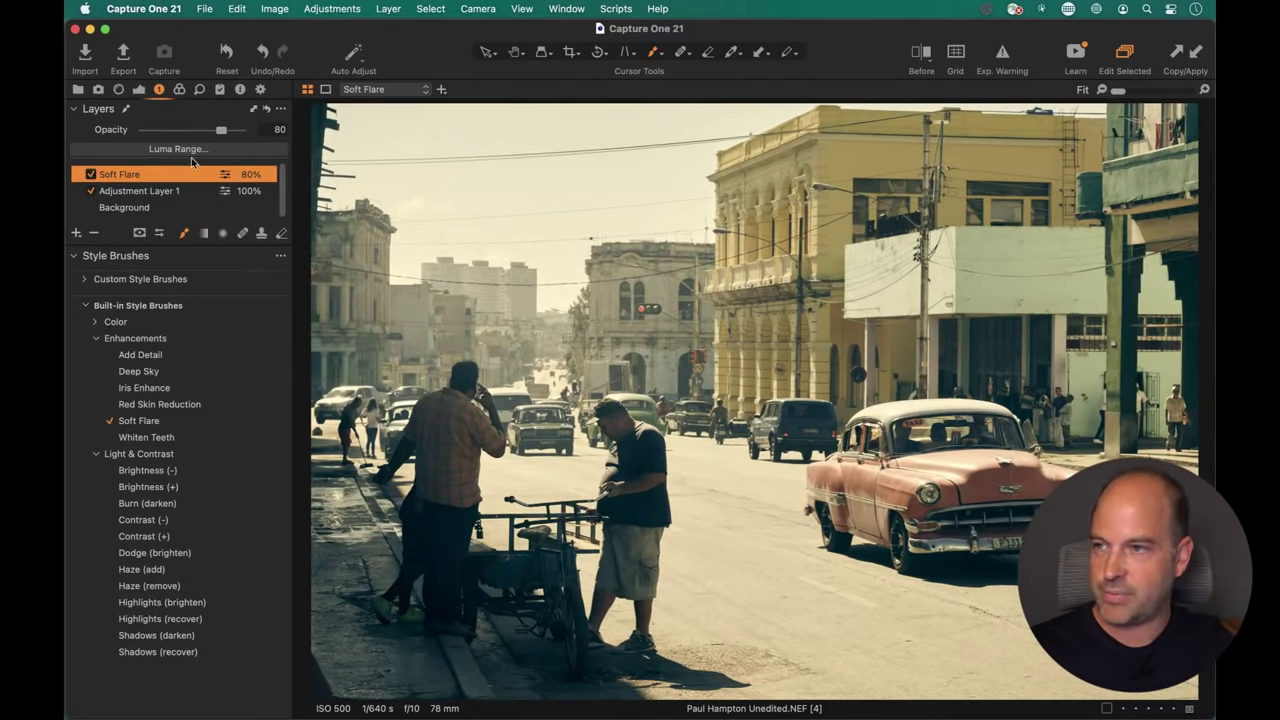
left_click_drag(221, 131, 212, 131)
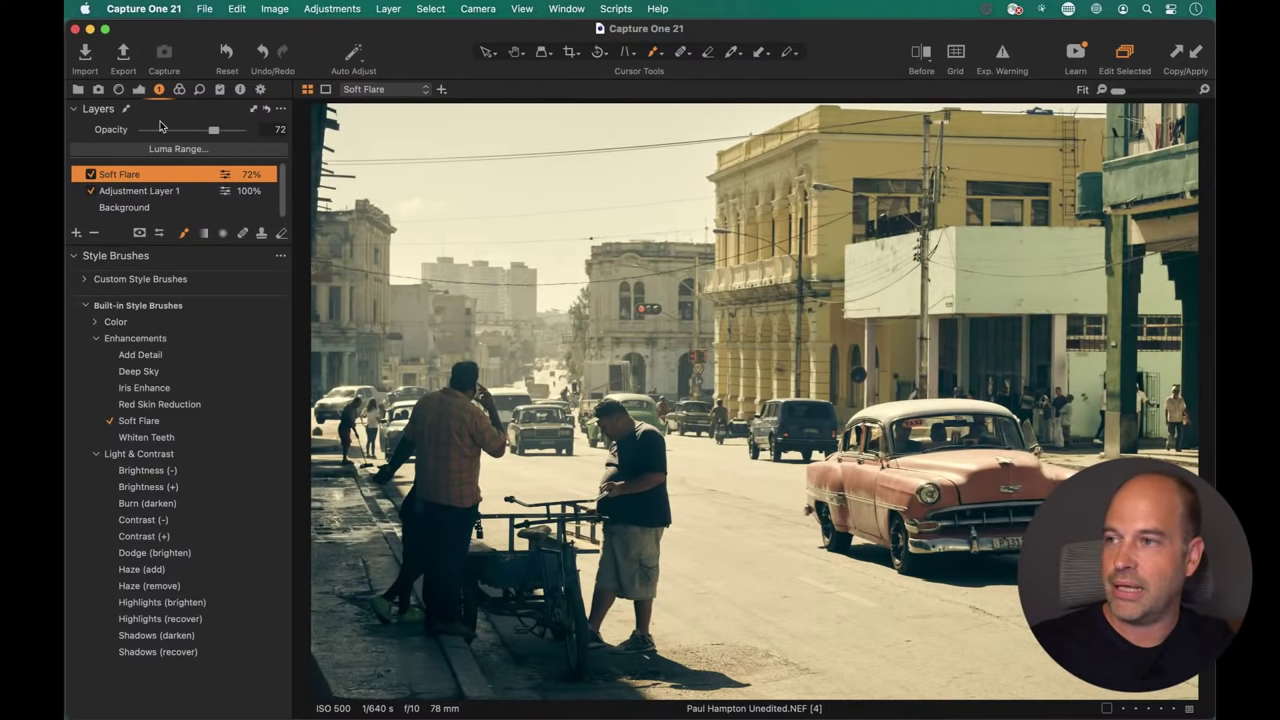
Reset the RGB curve's black point so the curve is straight again.
left_click(138, 89)
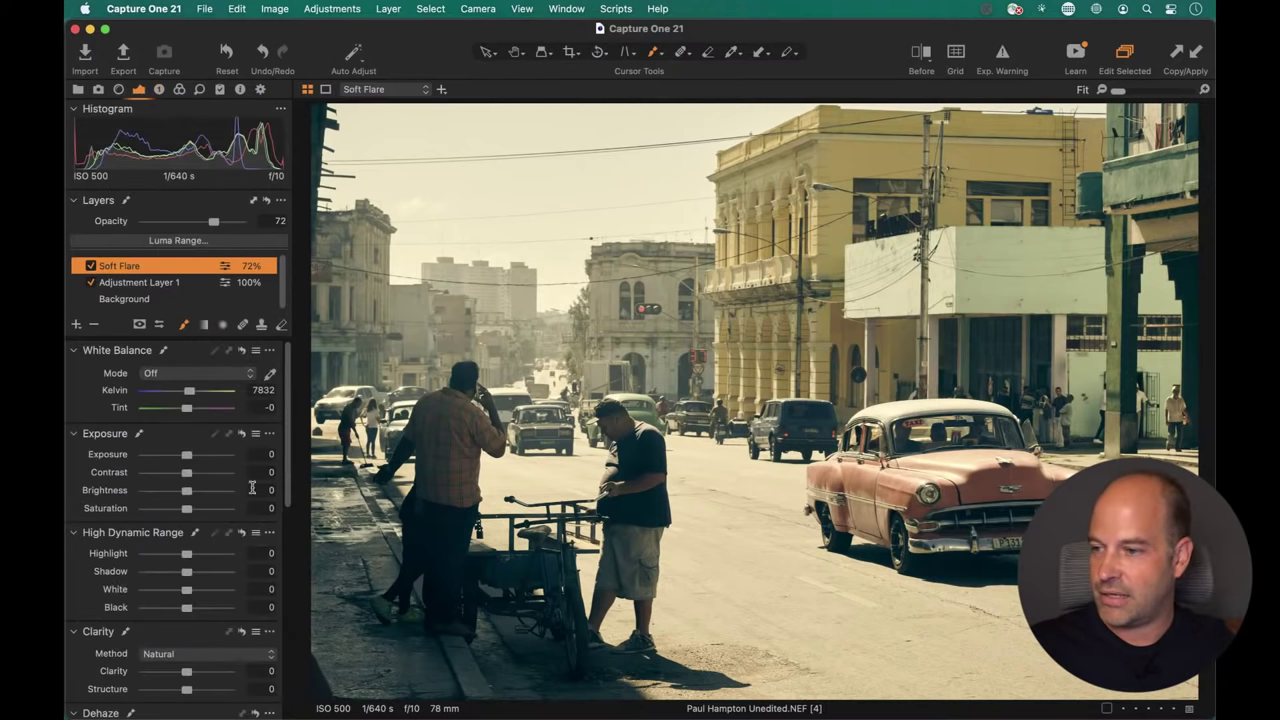
scroll(115, 459, "down", 10)
left_click(86, 458)
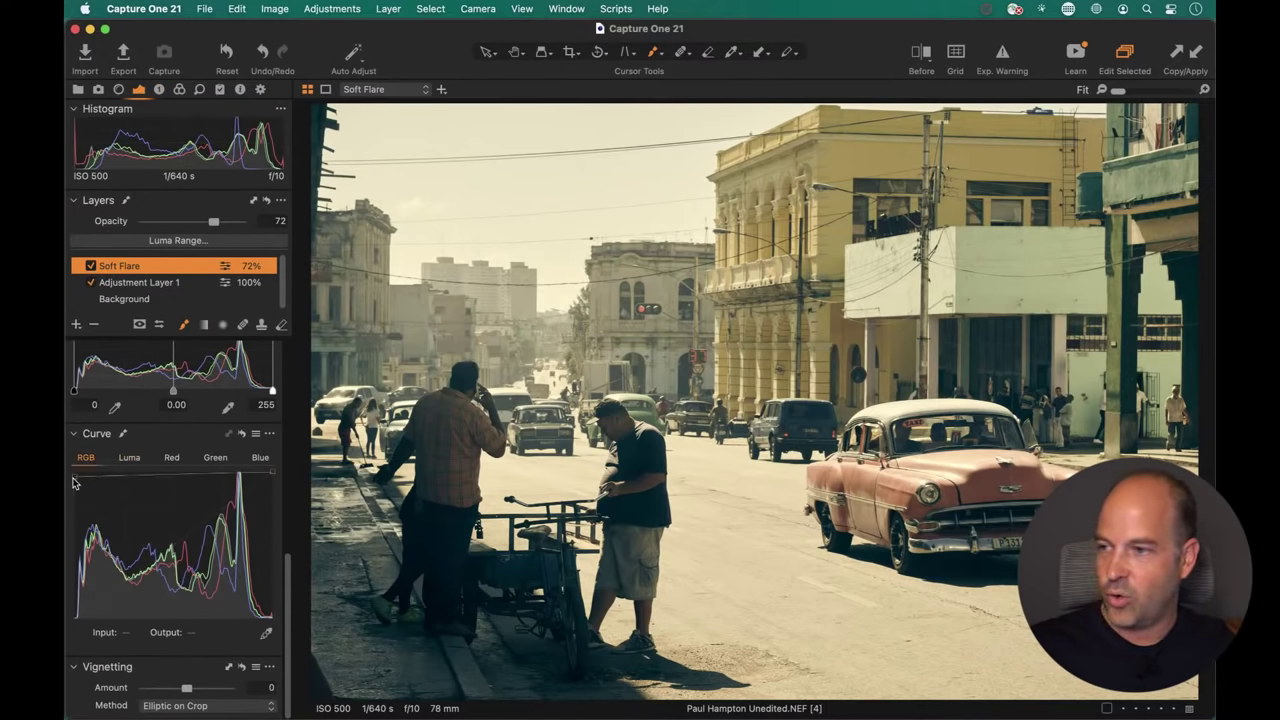
mouse_move(77, 480)
left_mouse_down()
mouse_move(66, 642)
mouse_move(64, 483)
left_mouse_up()
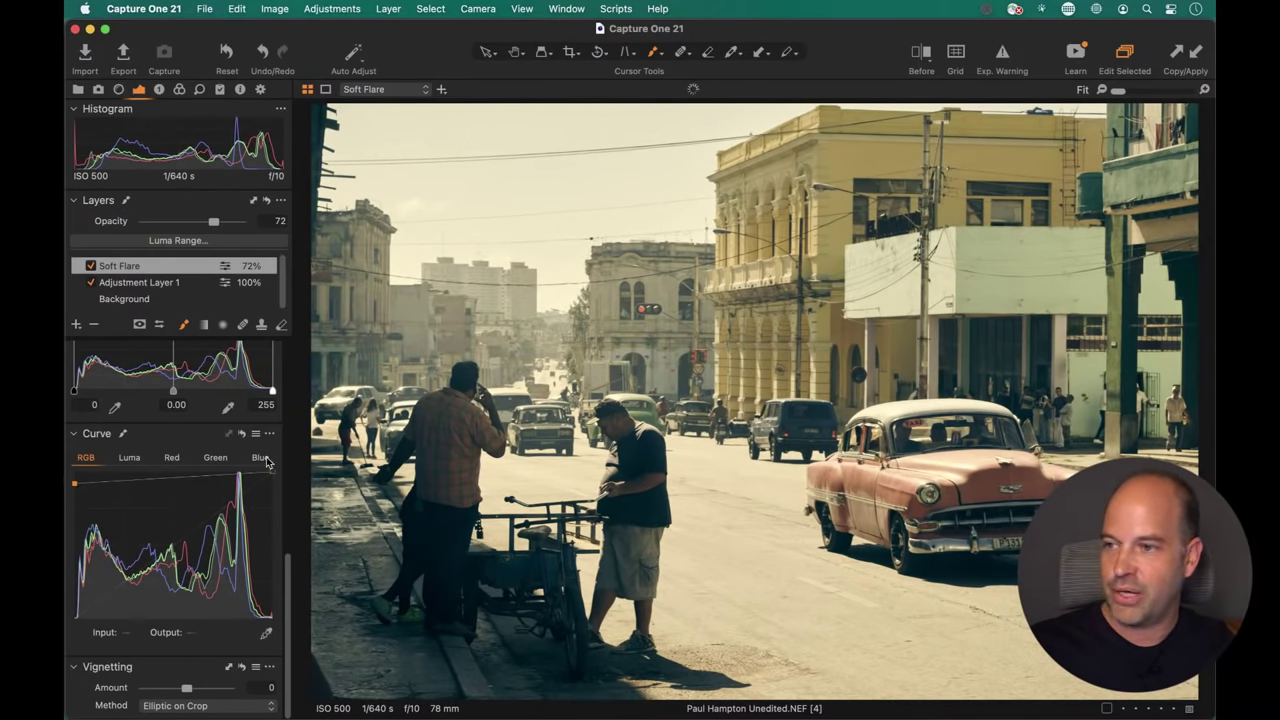
Rename Adjustment Layer 1 to 'Color Grade' and show the filmstrip with the black-and-white variant selected.
left_click_drag(288, 574, 253, 342)
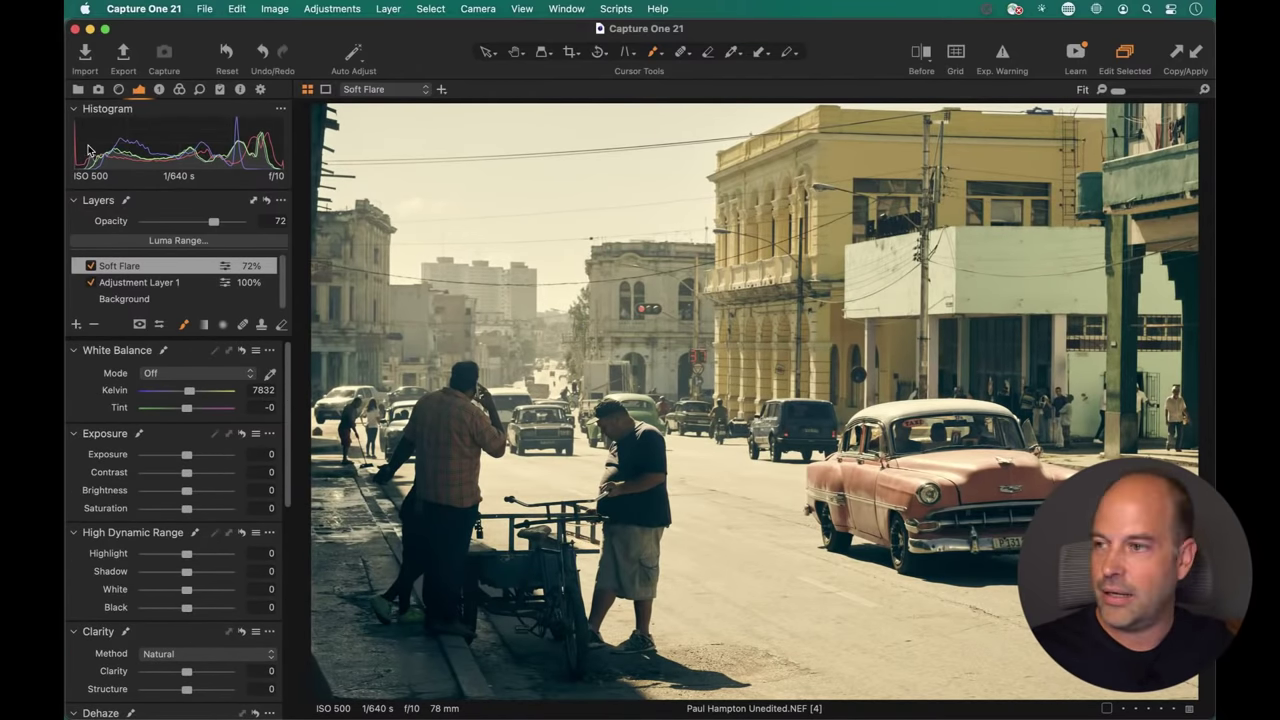
double_click(175, 283)
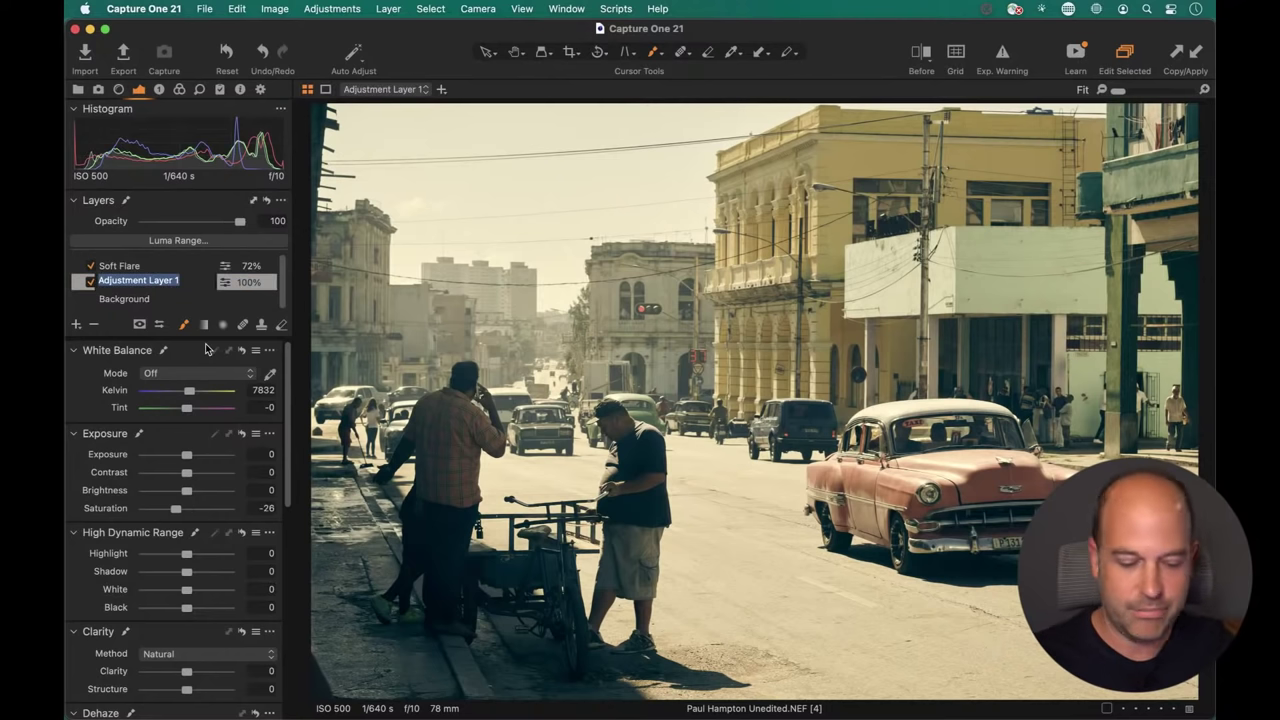
type("Color Grade")
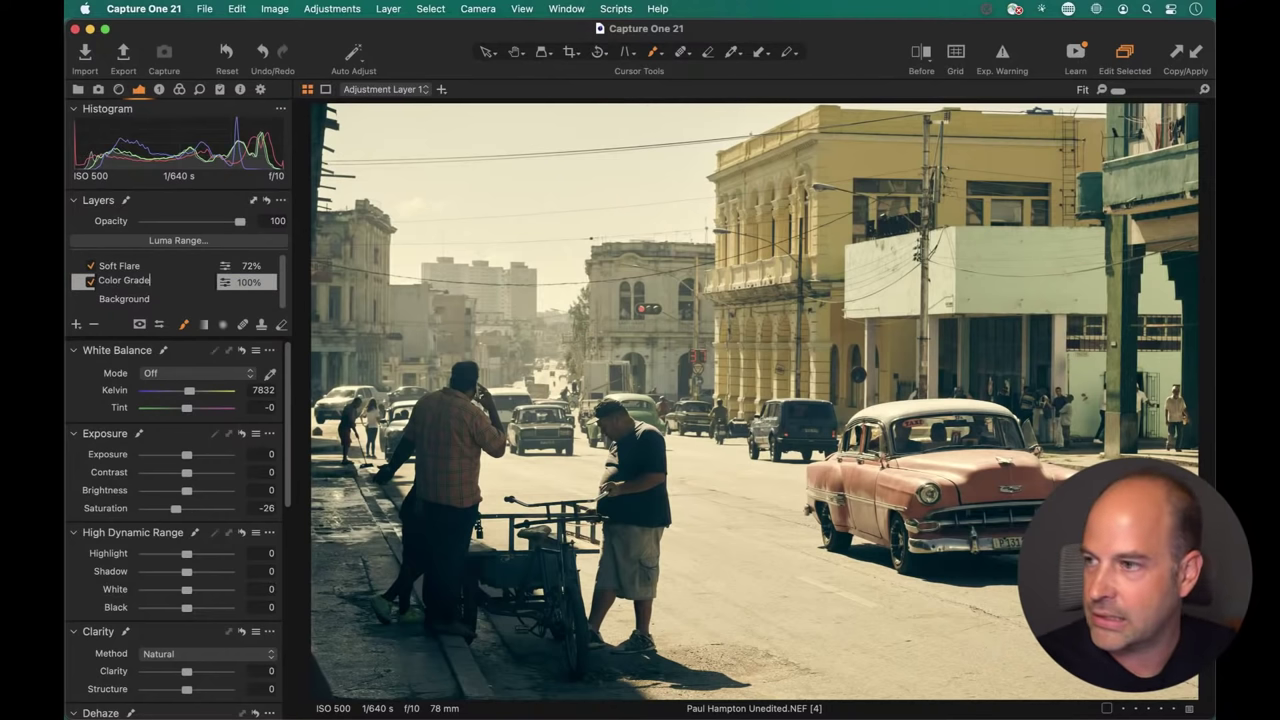
key("Return")
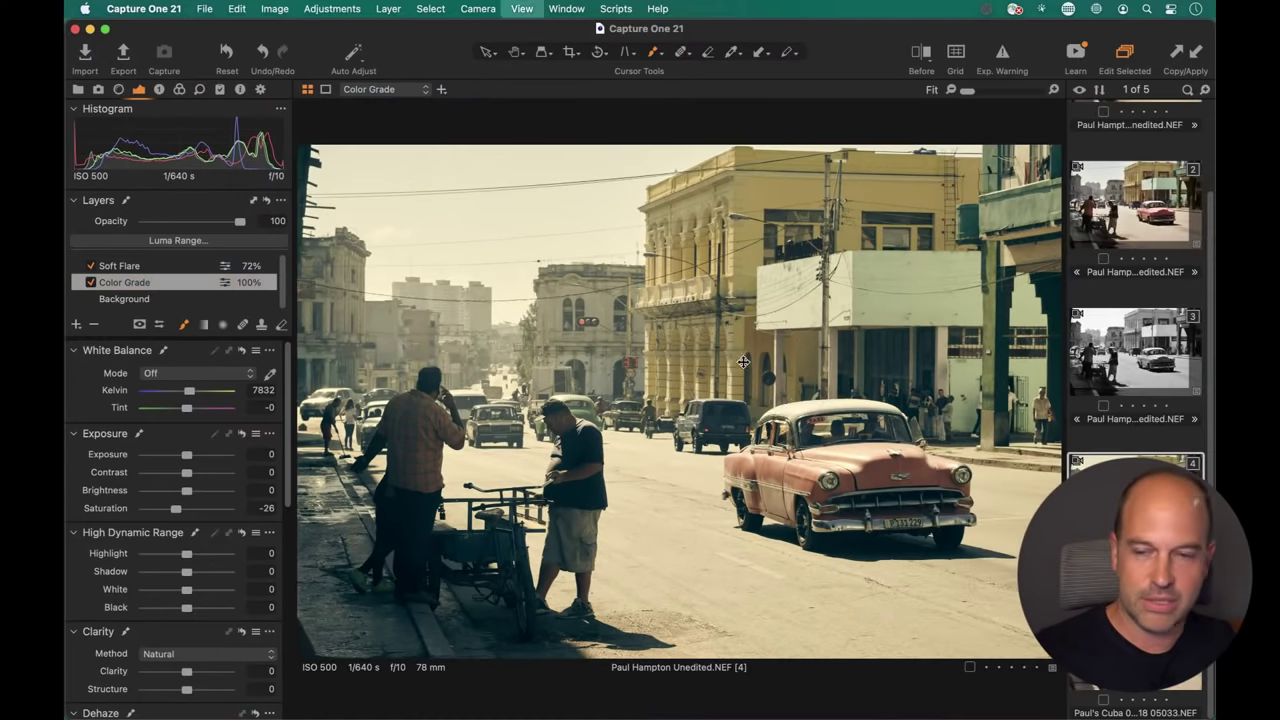
key("super+b")
left_click(1135, 350, "super")
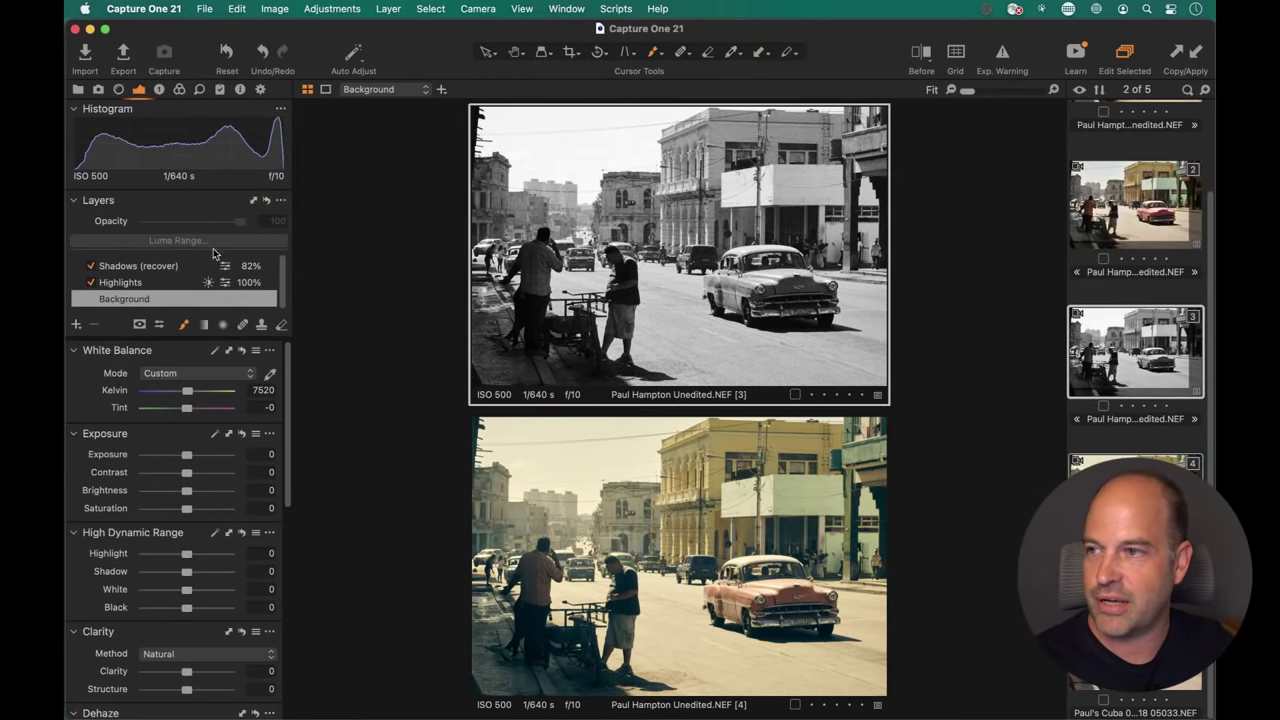
Copy only the Shadows (recover) layer from the black-and-white variant to variant 4 and set it to 53% opacity.
left_click(255, 203)
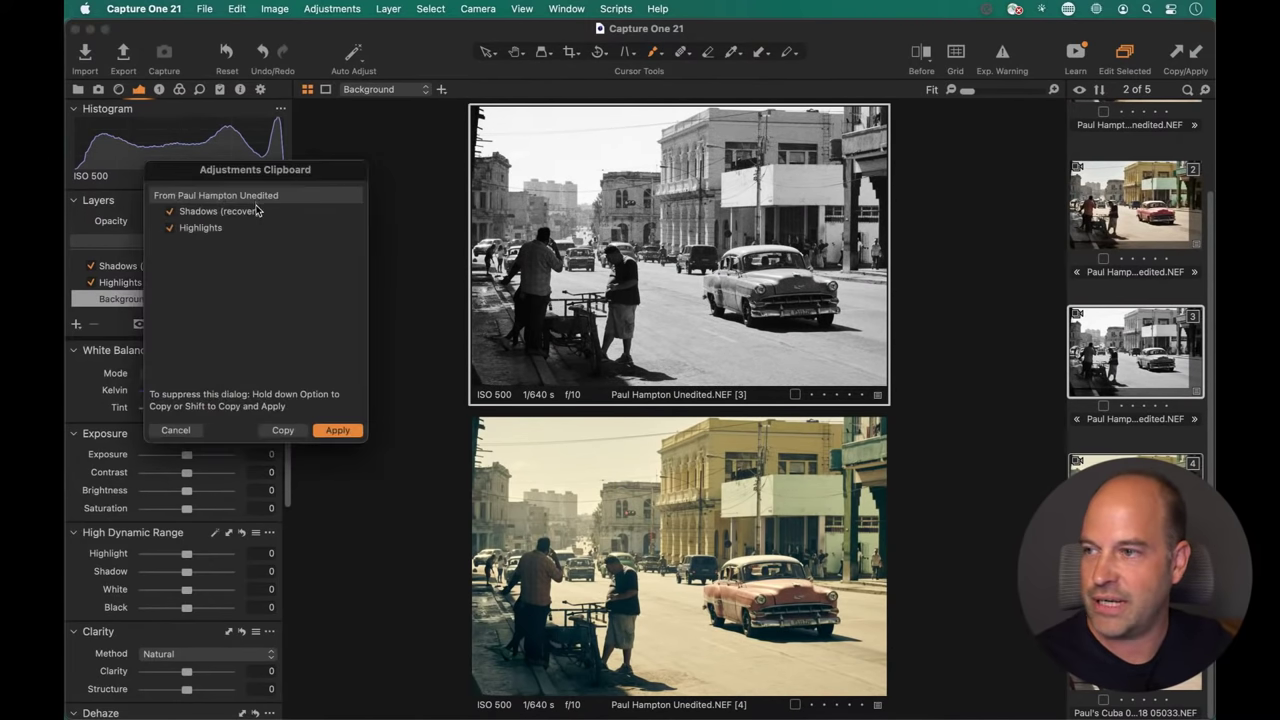
left_click(171, 227)
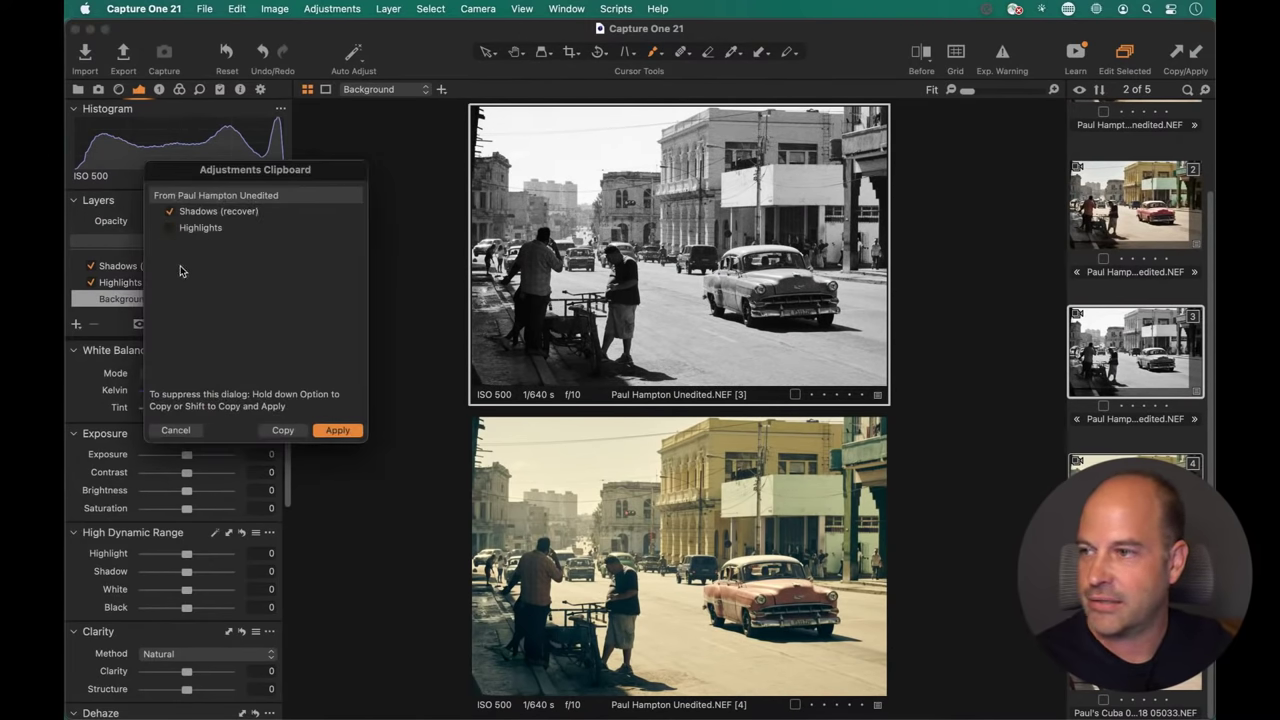
left_click(337, 430)
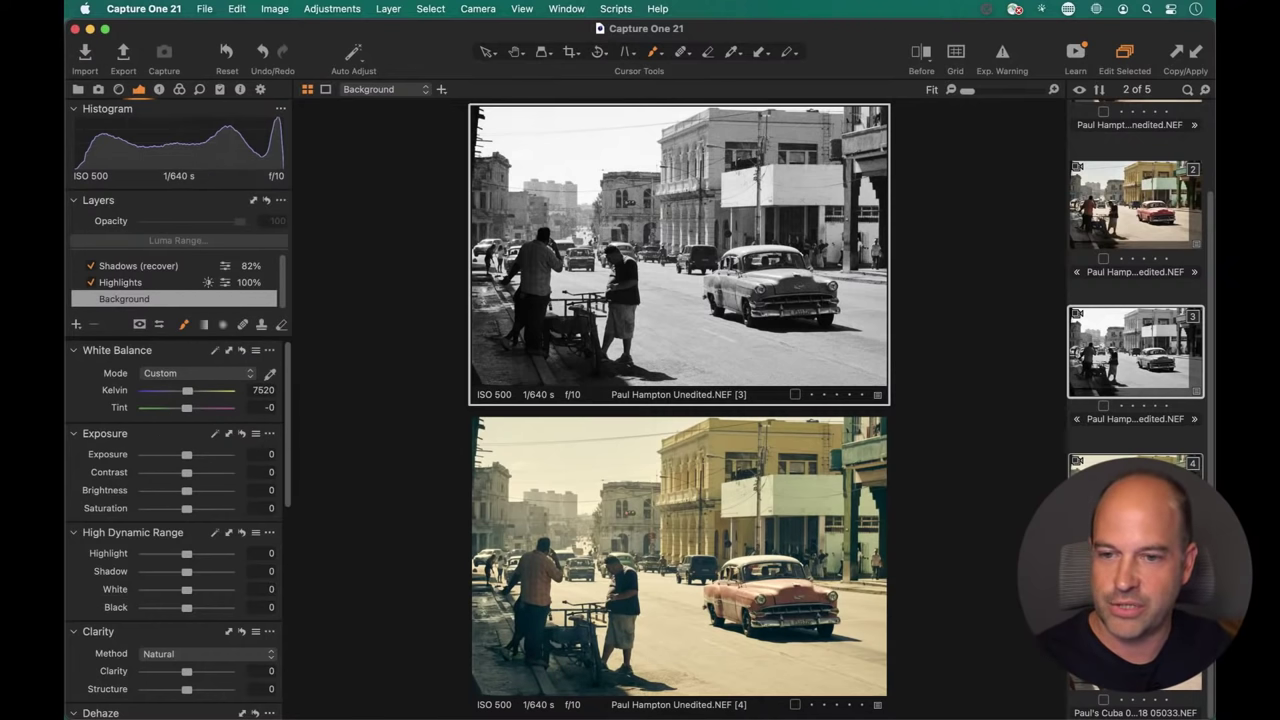
left_click(760, 600)
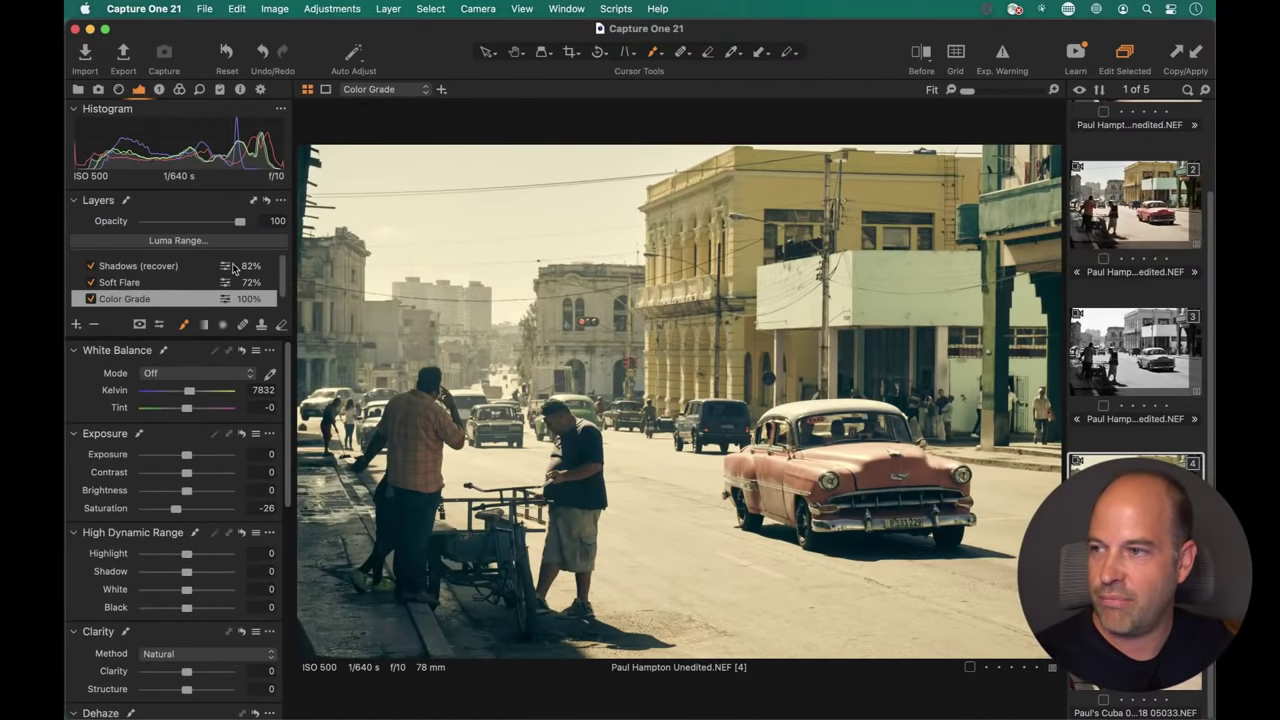
left_click(166, 268)
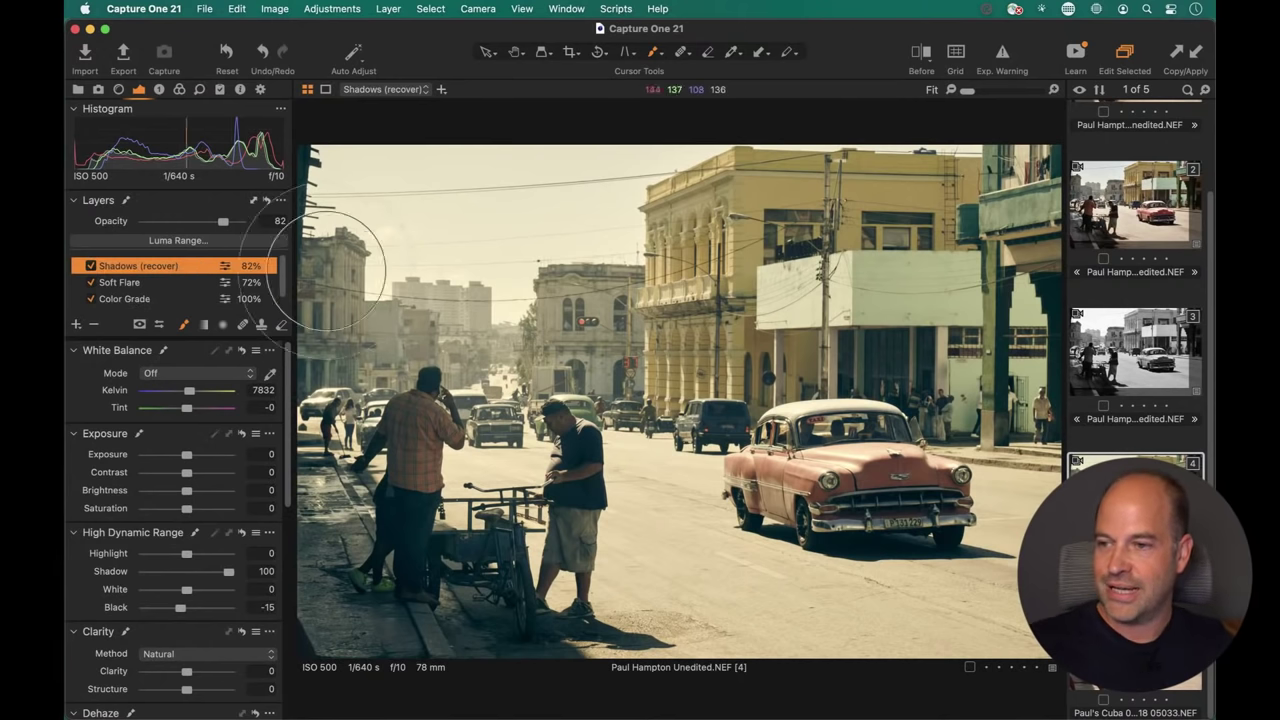
left_click_drag(223, 221, 173, 218)
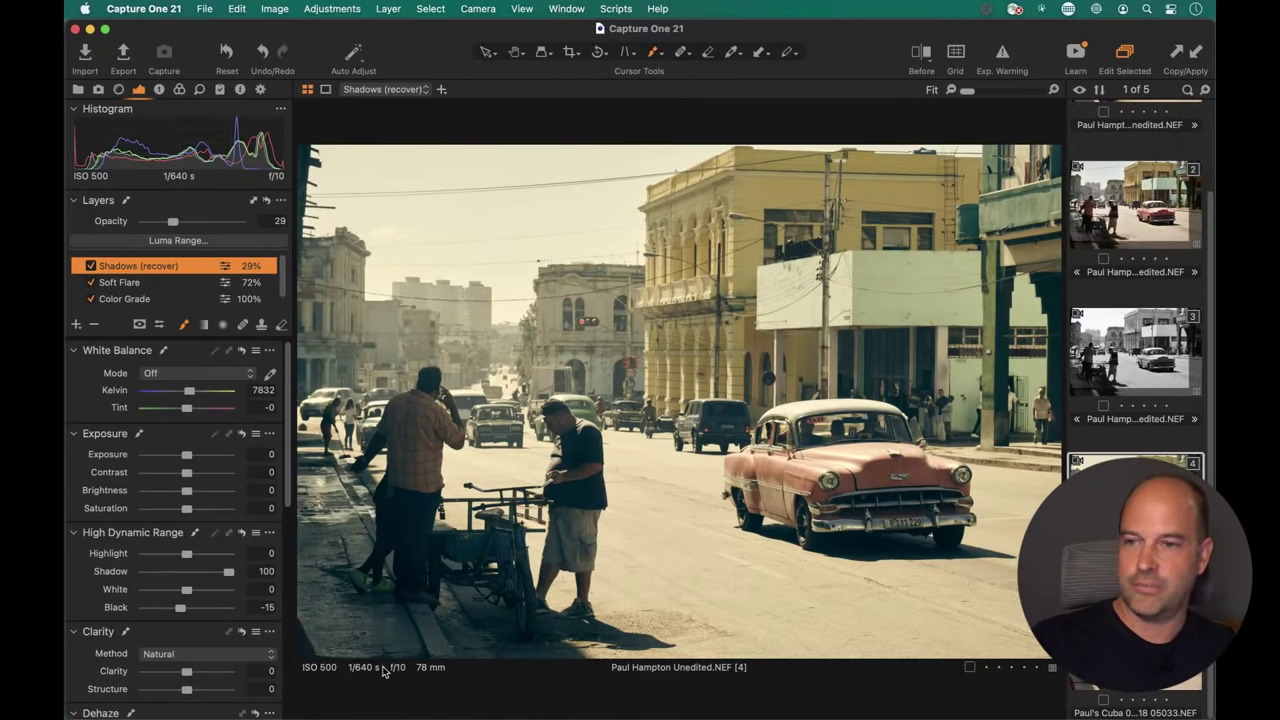
Hide the filmstrip and compare the base image against the Color Grade layer.
key("super+b")
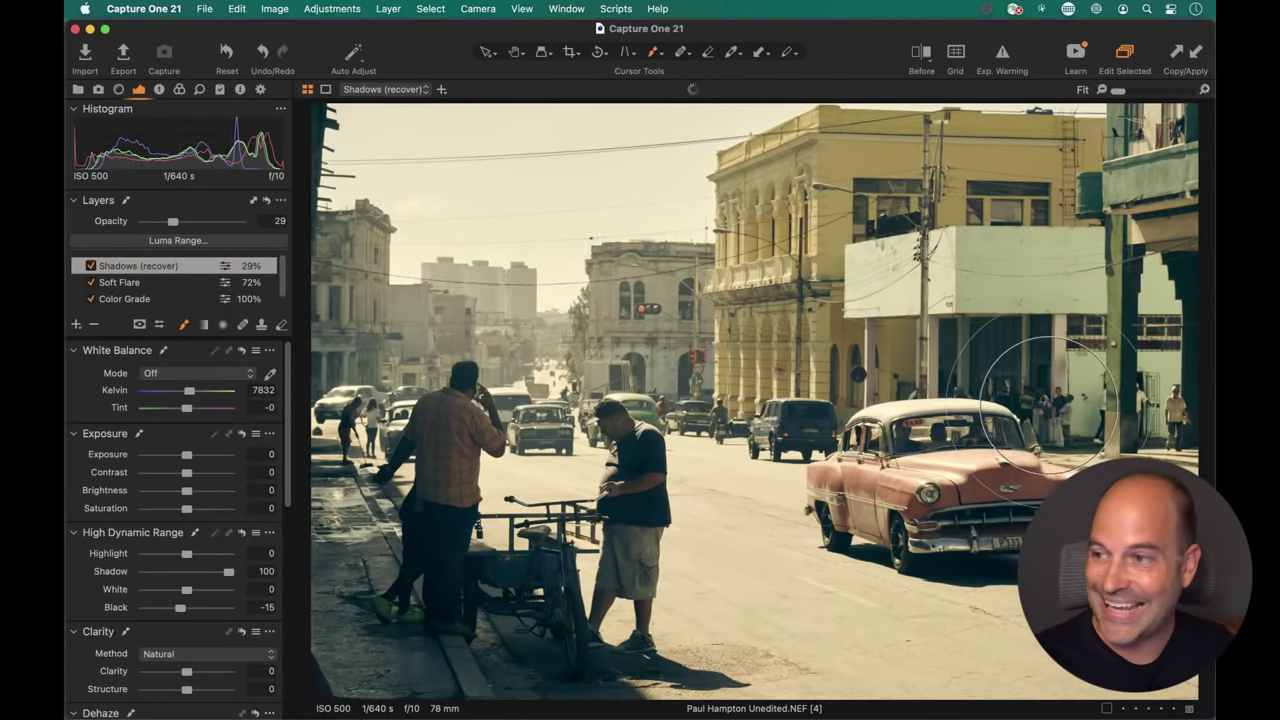
left_click(91, 266)
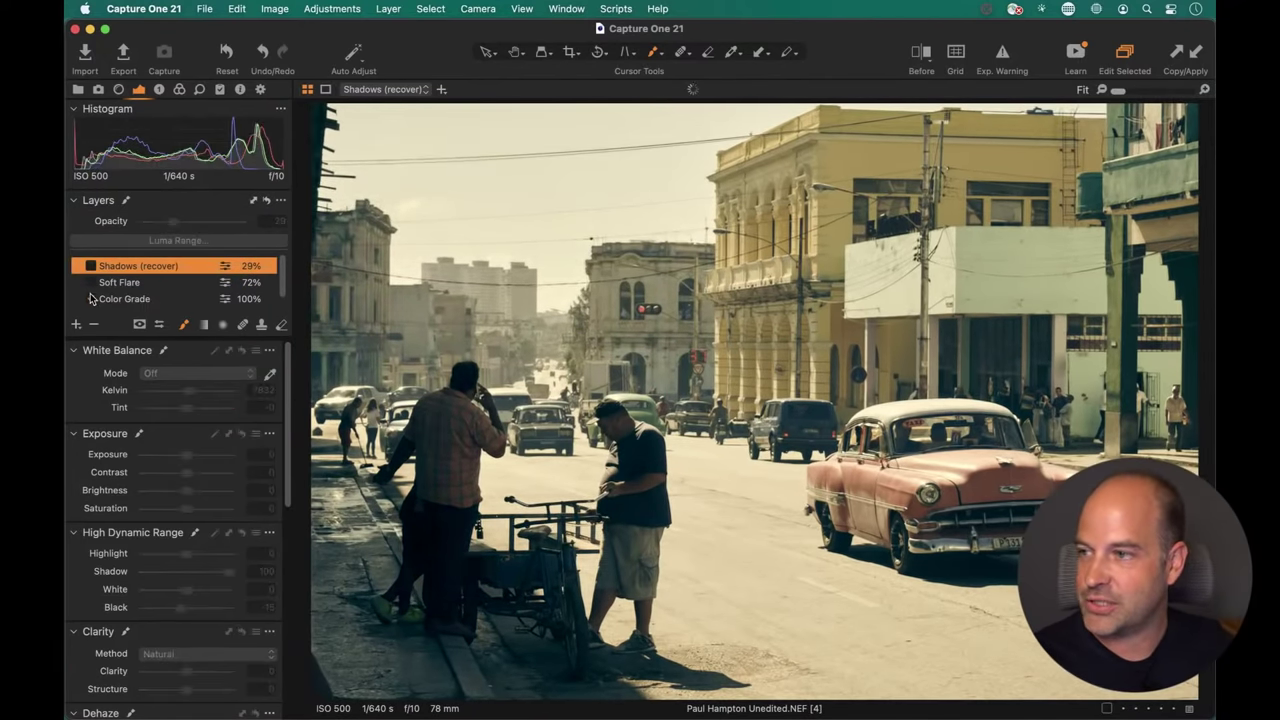
scroll(192, 300, "down", 1)
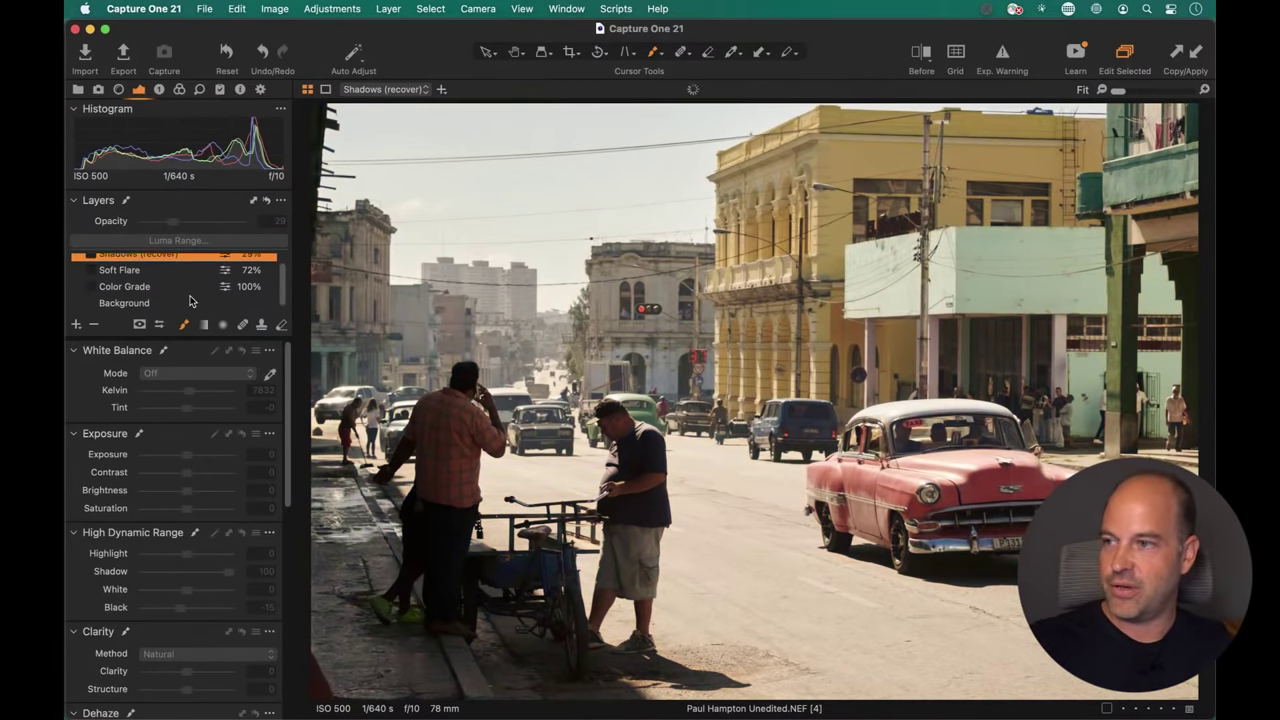
left_click(145, 300)
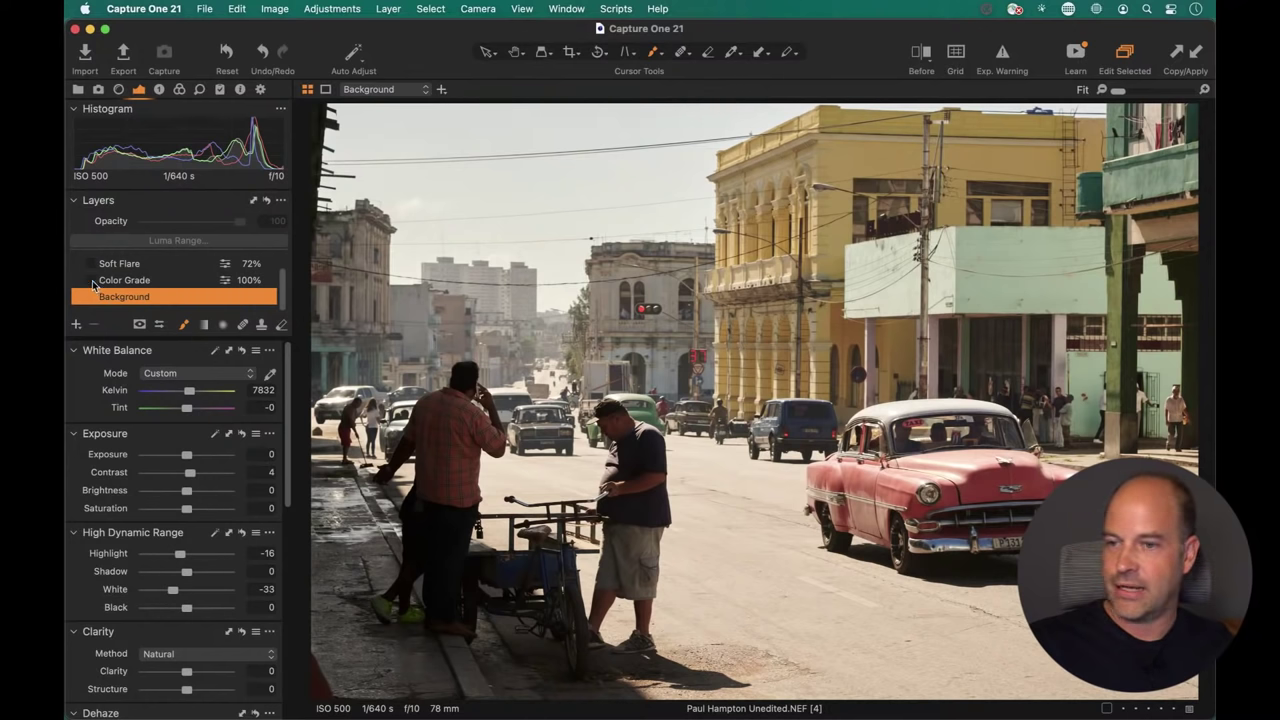
left_click(92, 281)
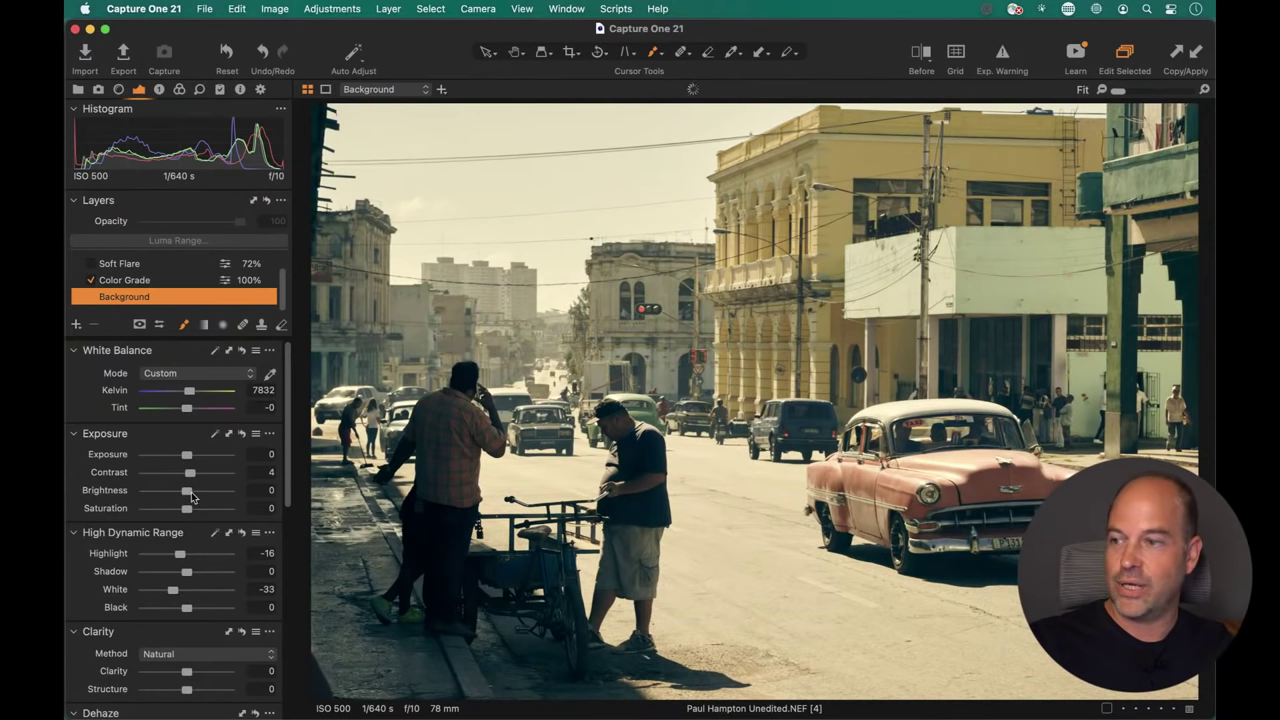
left_click(133, 283)
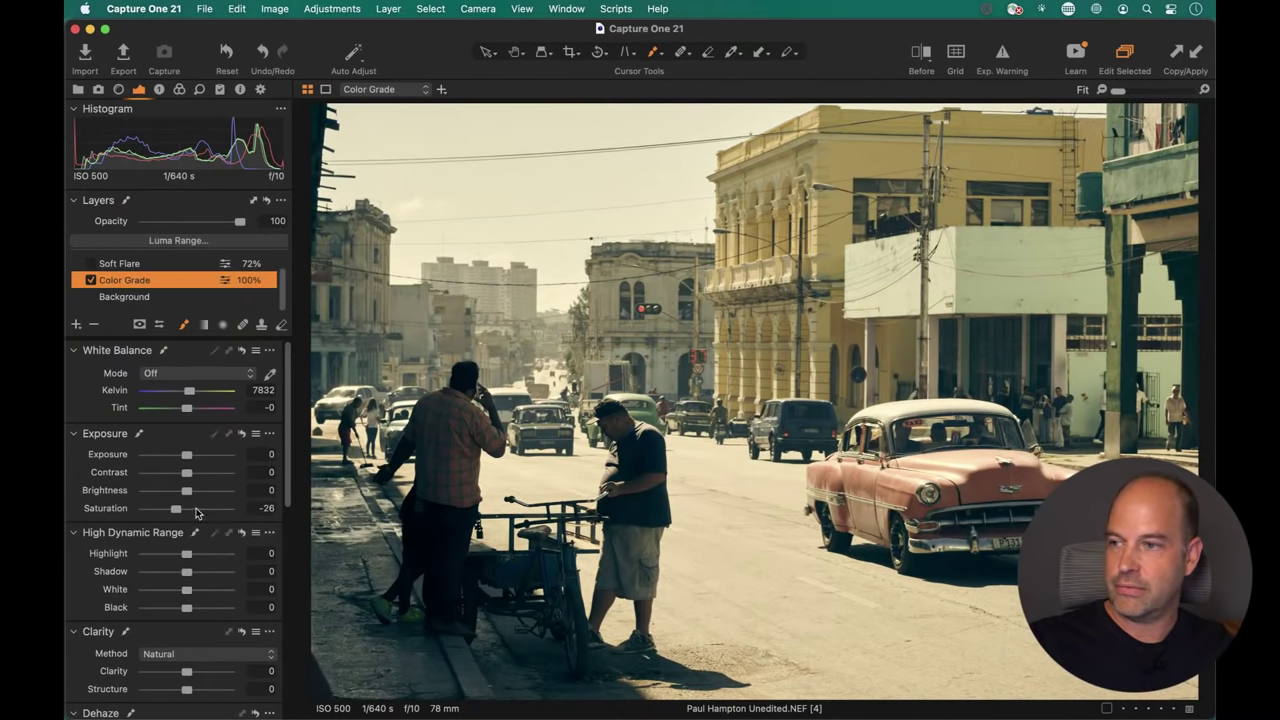
left_click(180, 89)
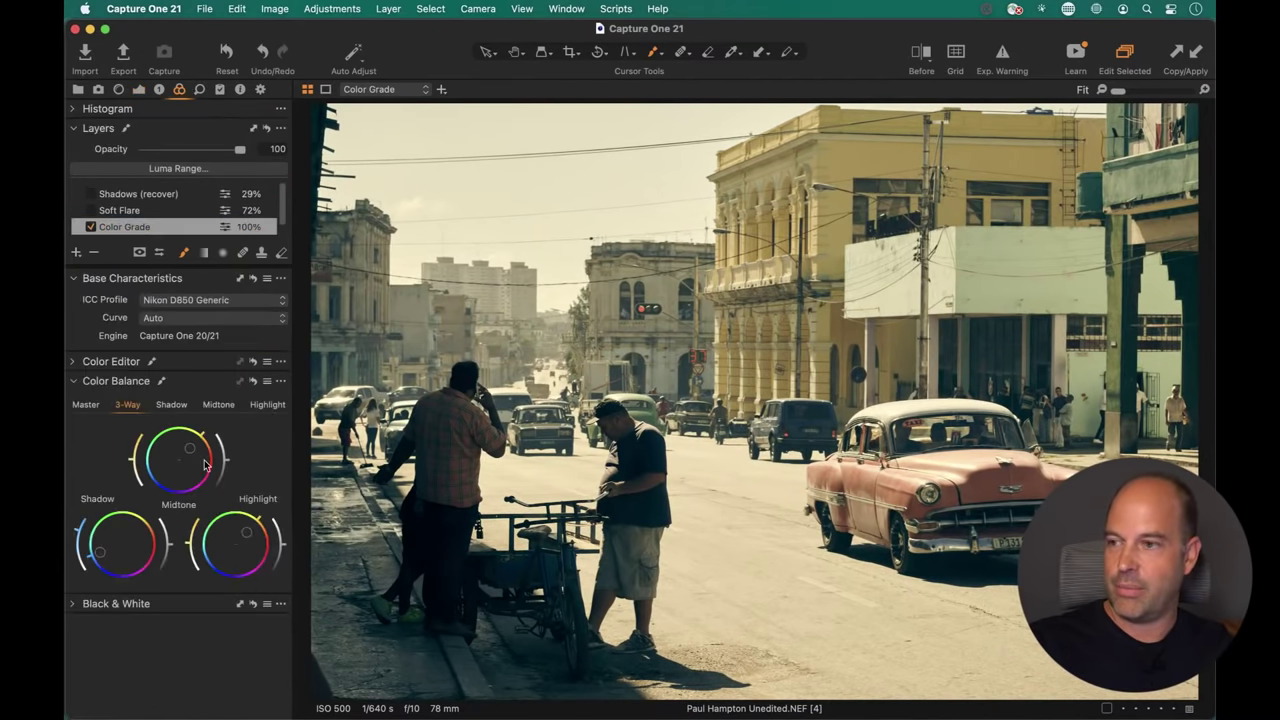
left_click(140, 89)
Compare Soft Flare on and off, re-enable Shadows (recover), and show all five variants as a grid.
left_click(139, 285)
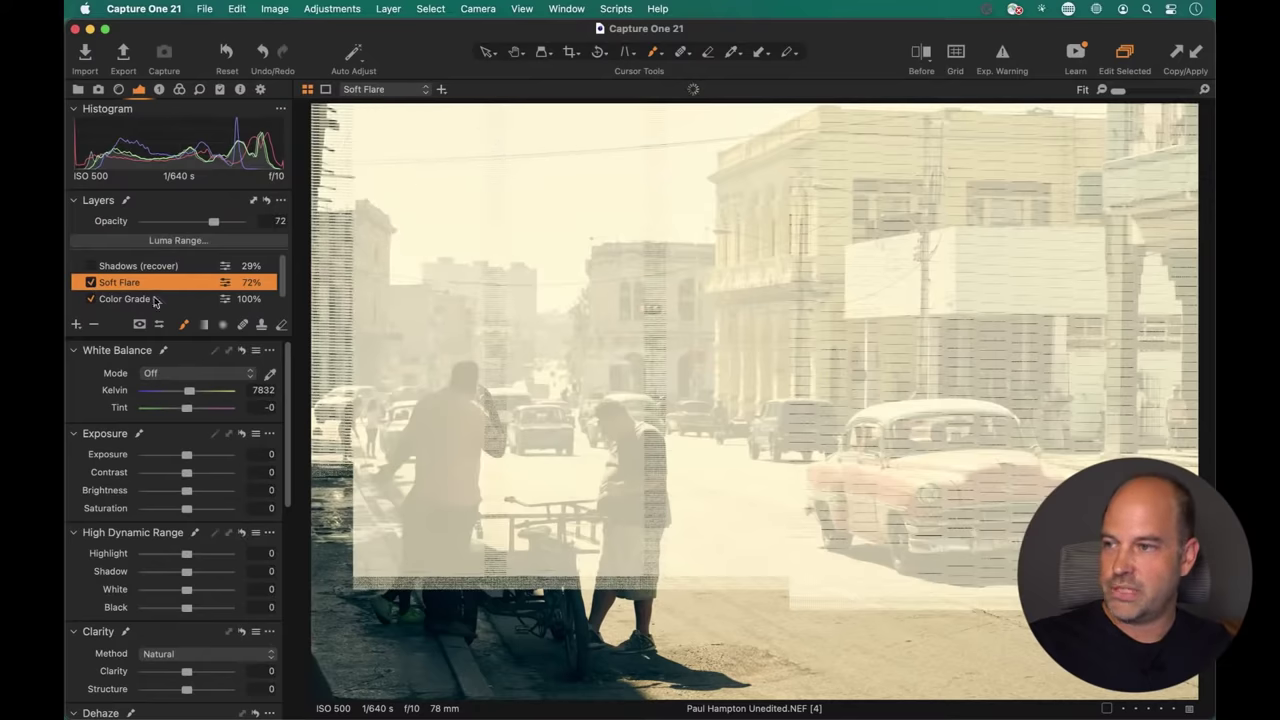
left_click(91, 283)
left_click(91, 283)
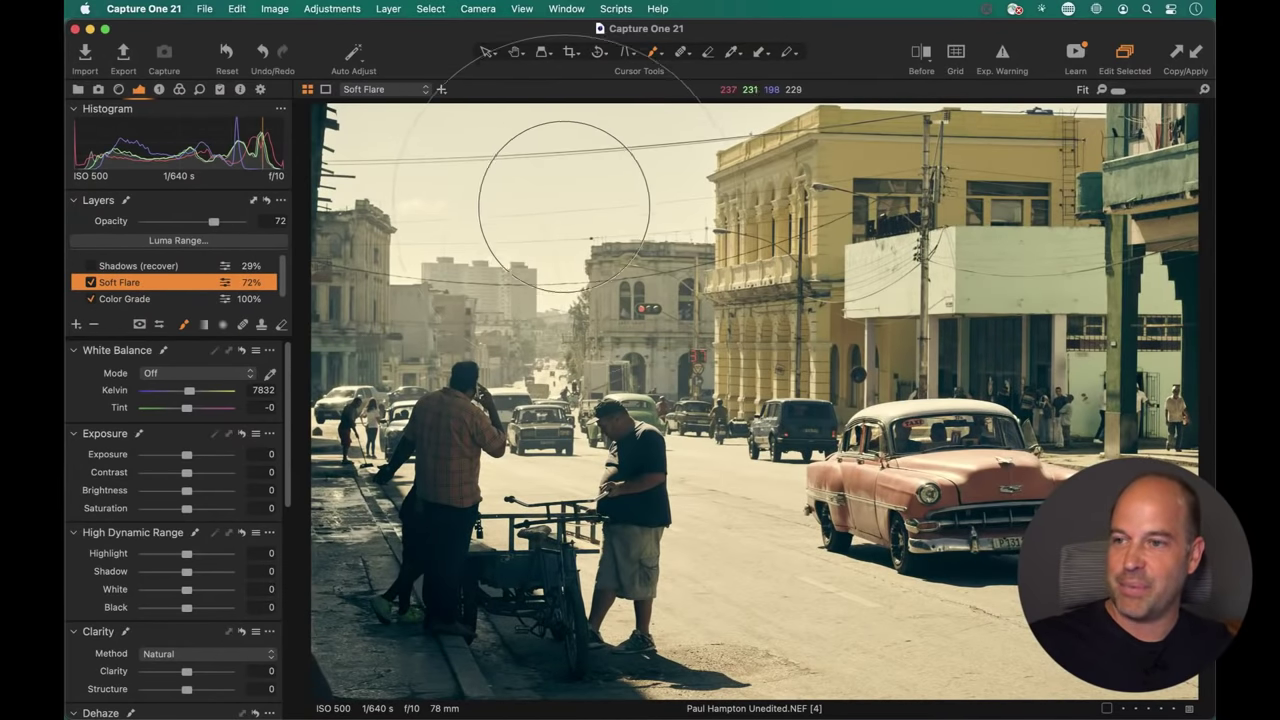
left_click(121, 267)
left_click(91, 267)
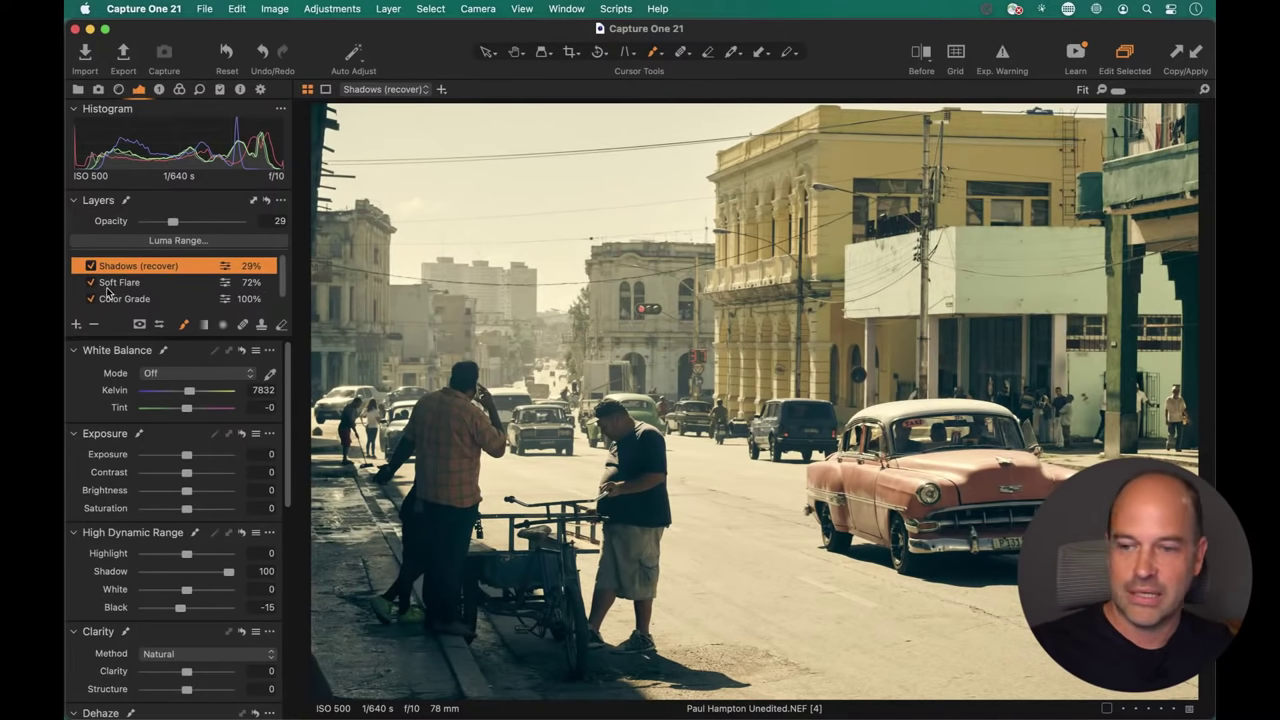
key("super+alt+n")
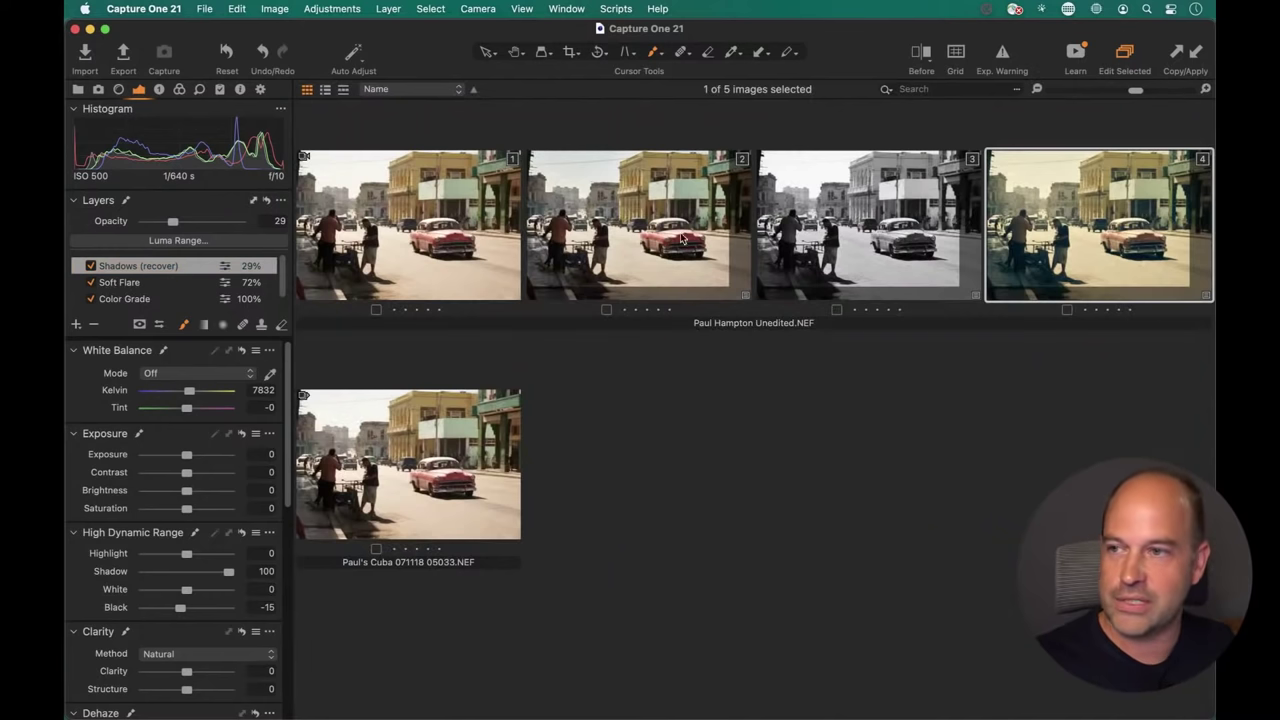
Select variants 2, 3 and 4 and display them together in multi-view.
left_click(638, 252)
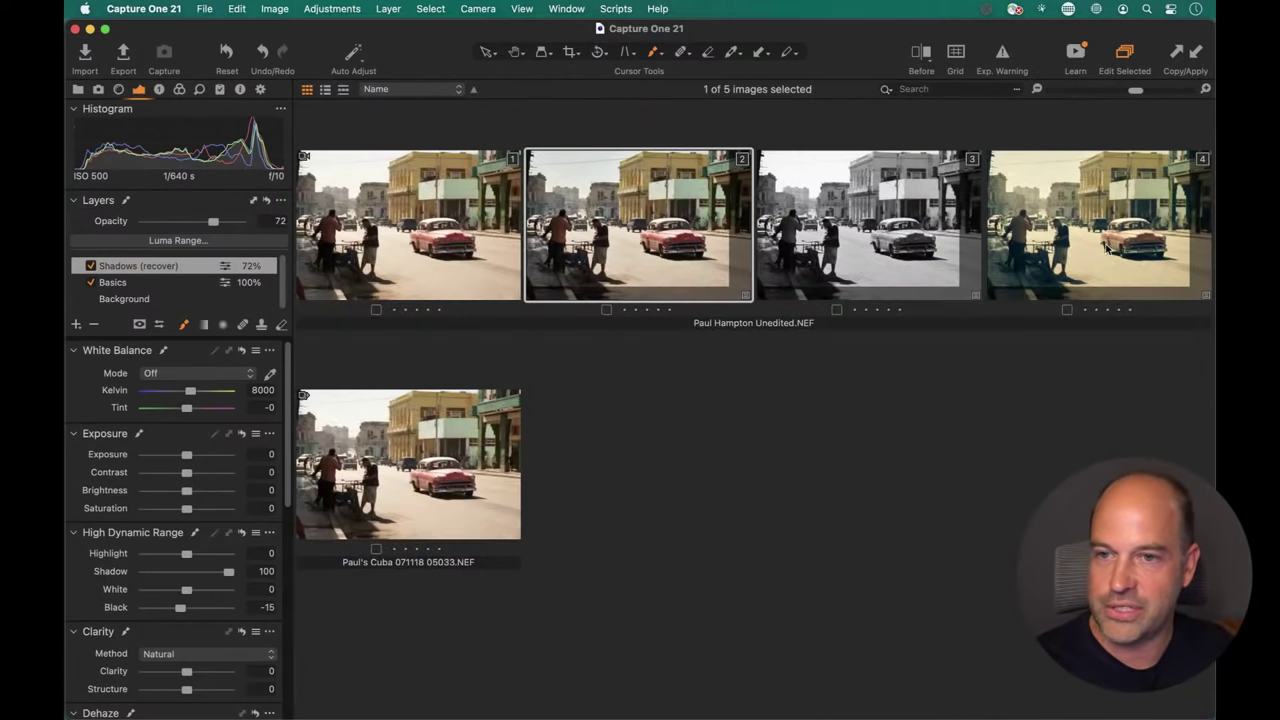
left_click(1118, 244)
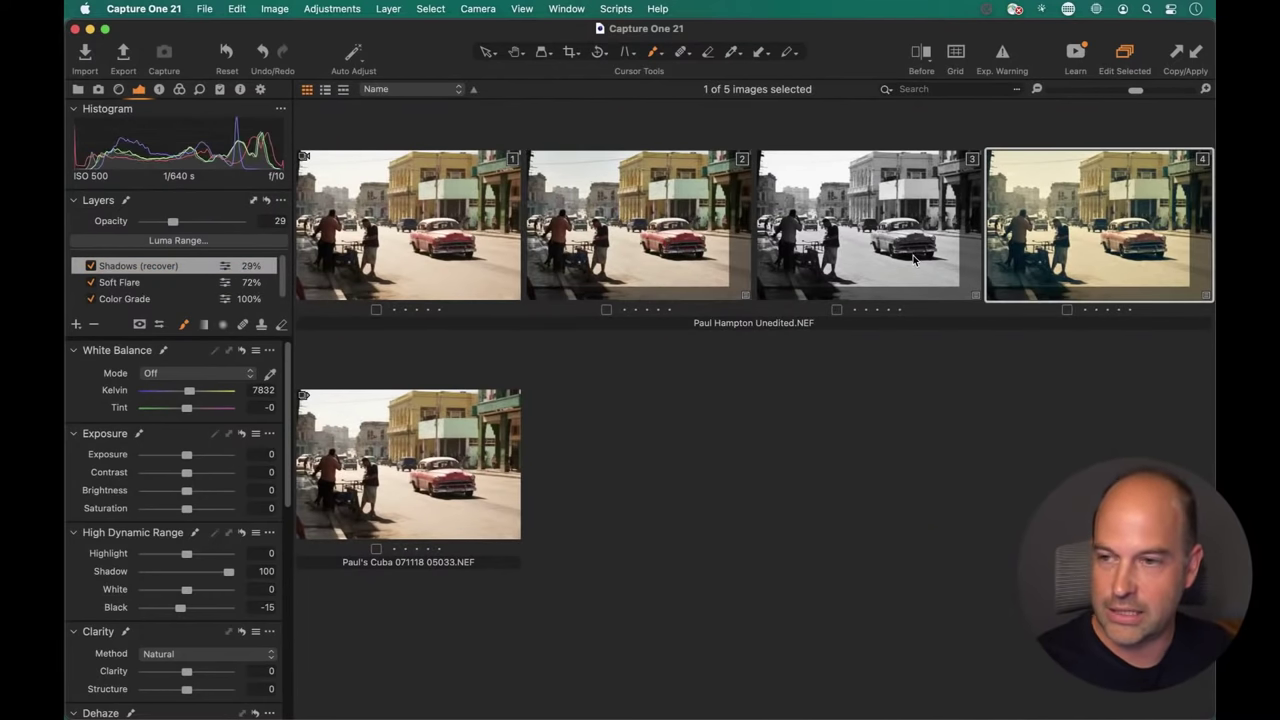
left_click(680, 230)
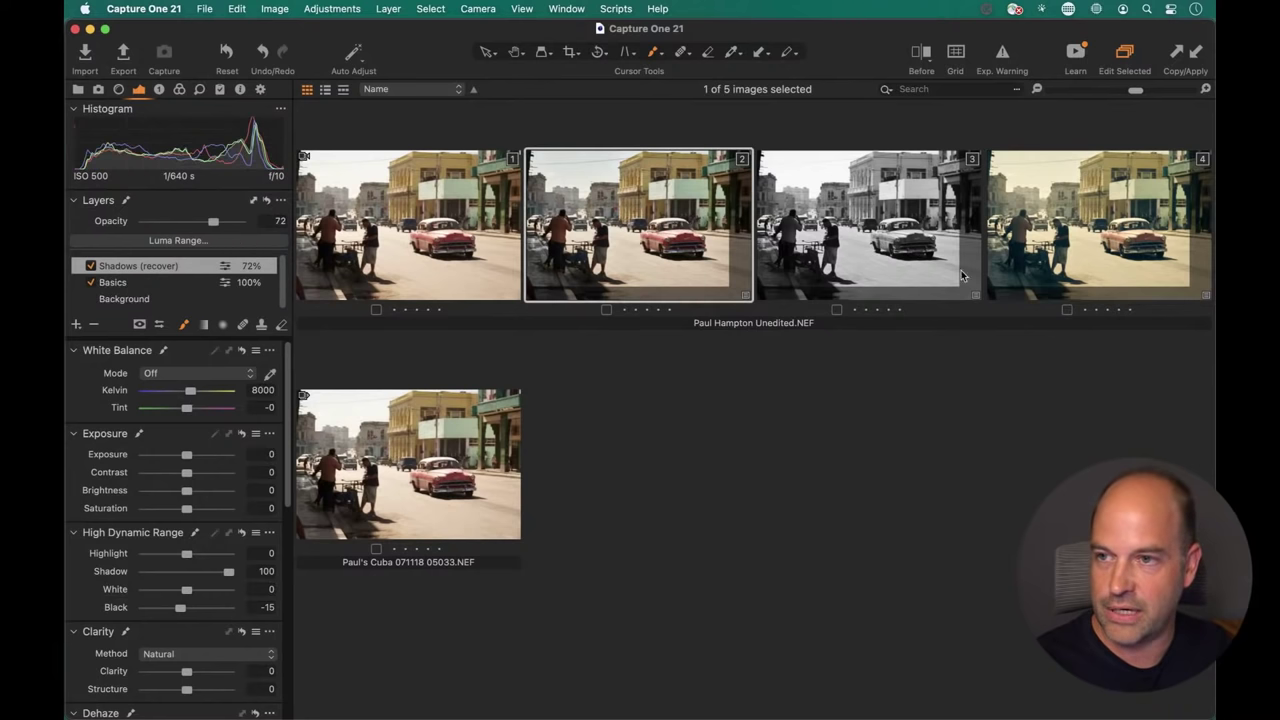
left_click(1133, 245, "shift")
key("alt+super+v")
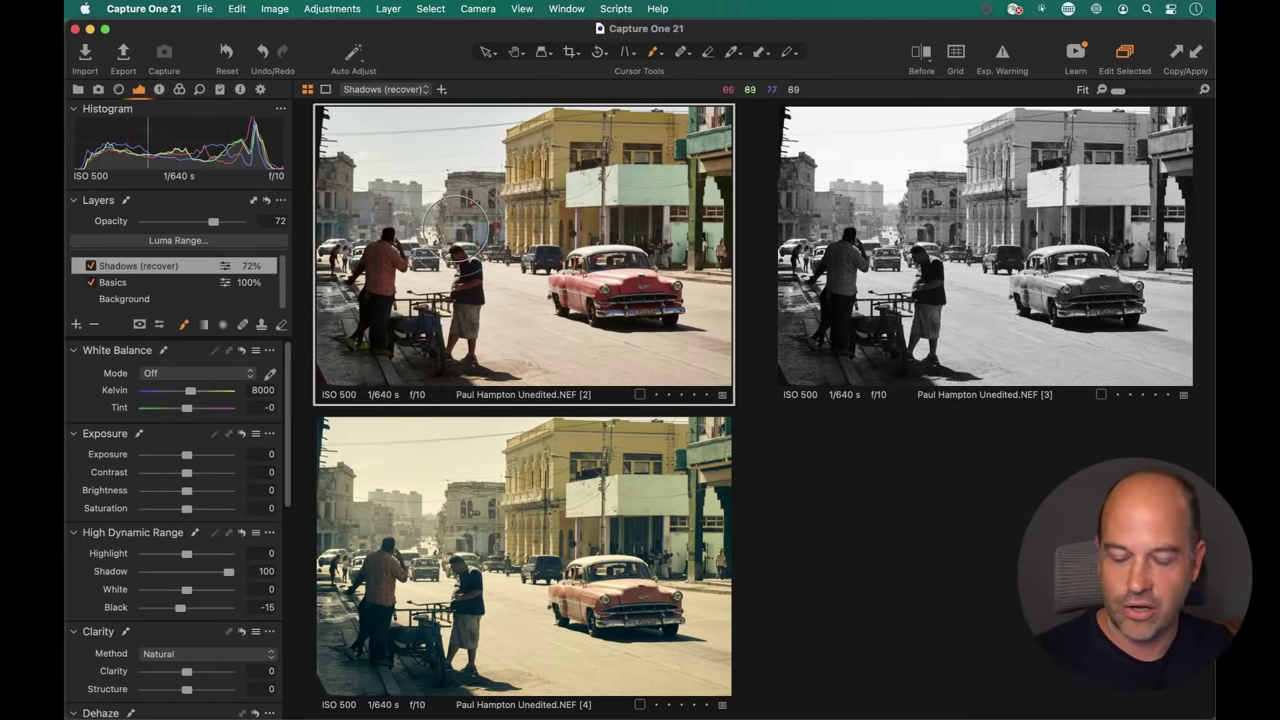
Make variants 3 and 4 primary in turn, then show the browser as a filmstrip beside the viewer.
key("h")
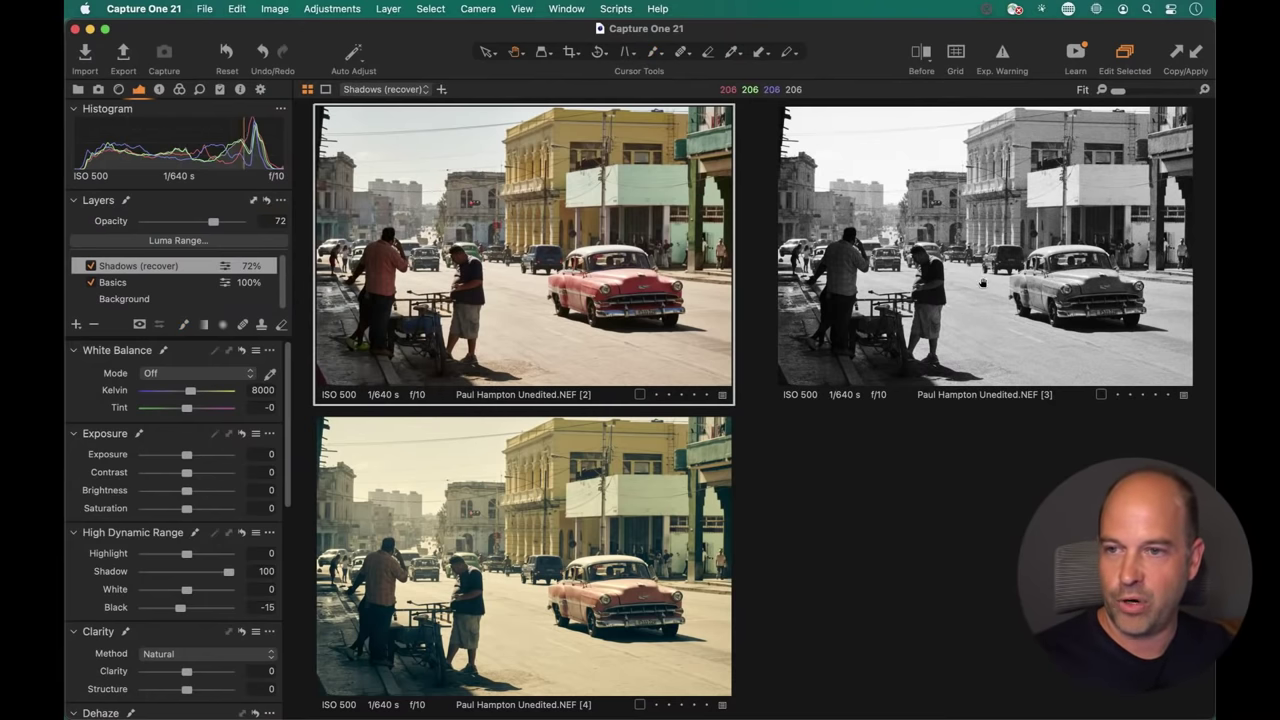
left_click(980, 290)
left_click(570, 540)
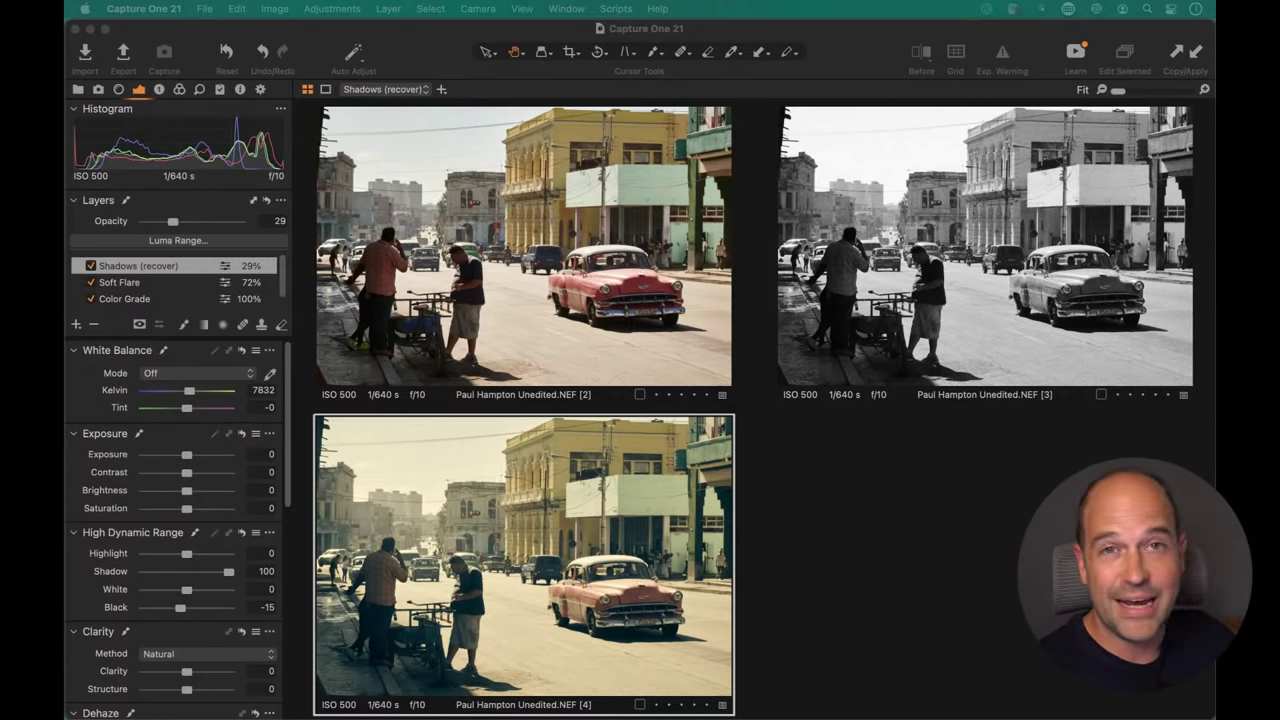
left_click(840, 452)
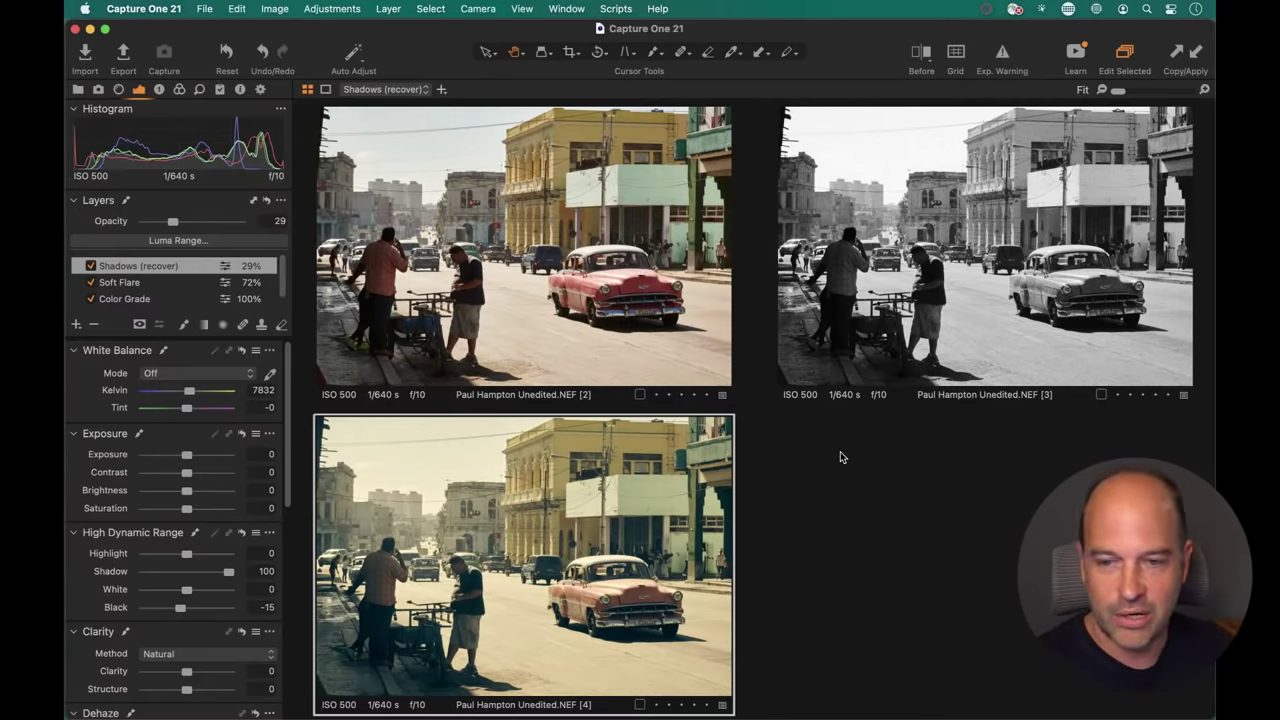
key("cmd+shift+b")
Inspect variant 3's grain at 100% over the taxi, refit the view, and create a new unedited variant.
left_click(1135, 440)
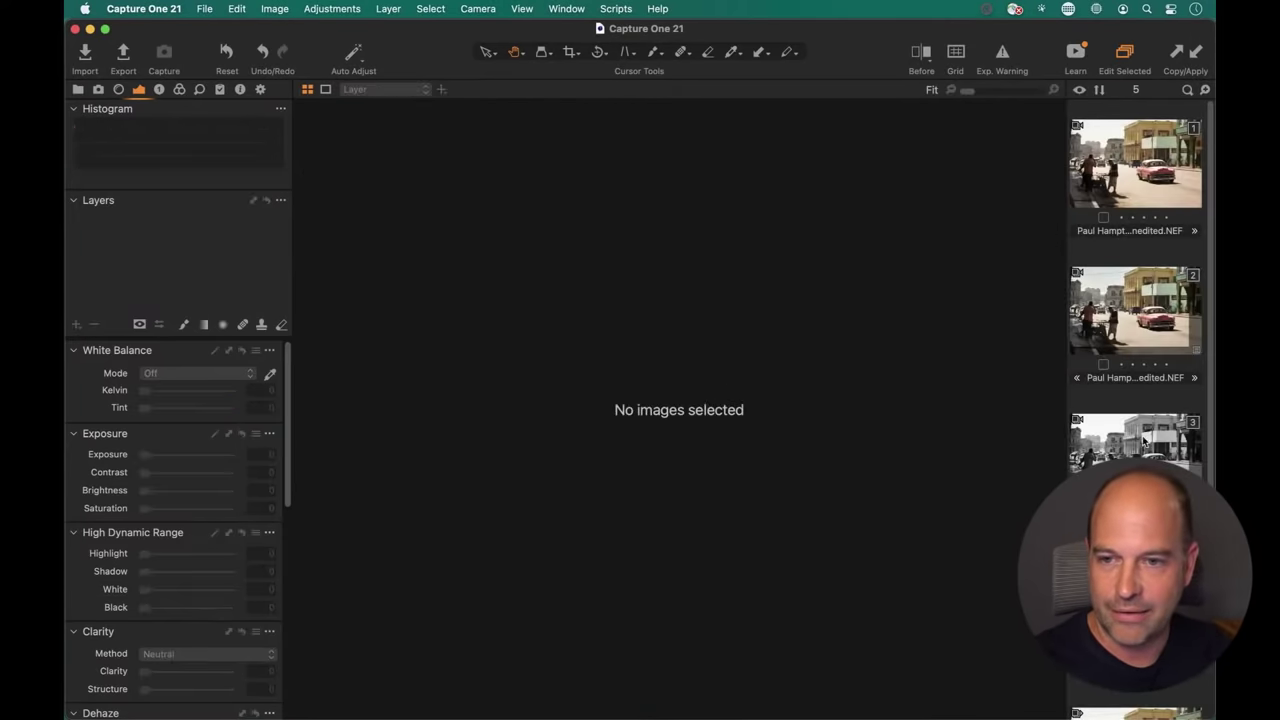
left_click(818, 481)
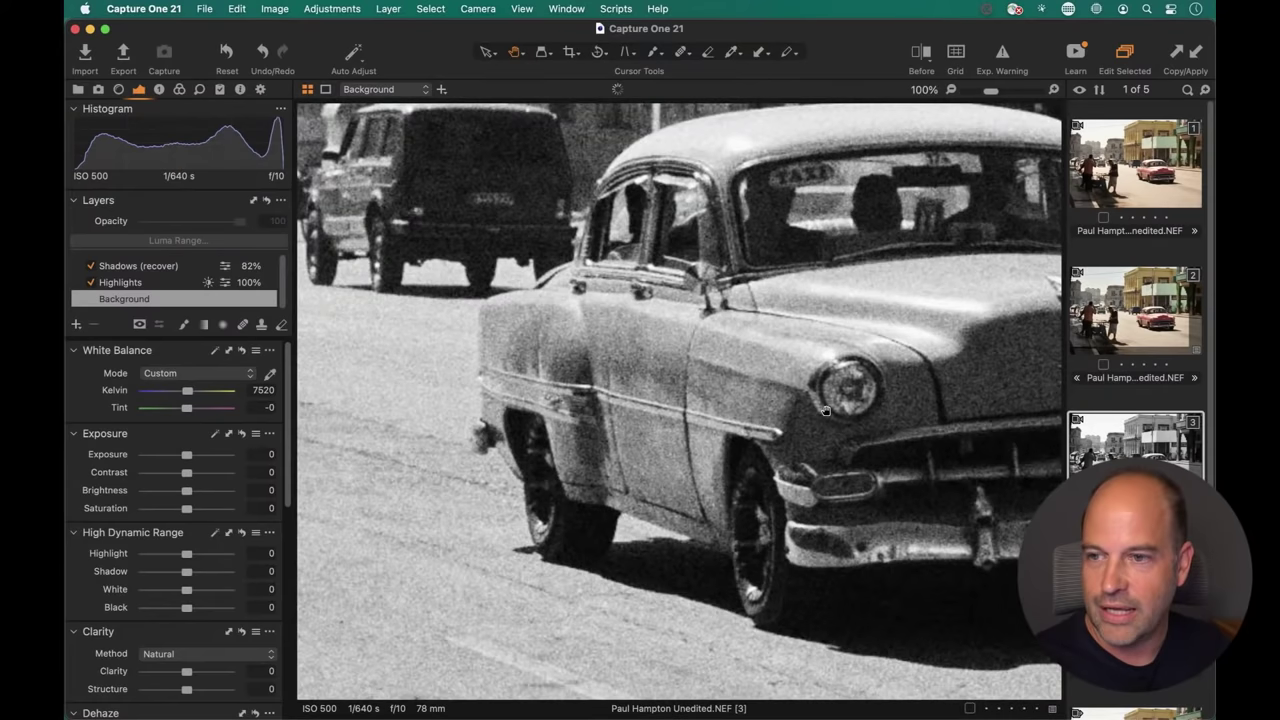
left_click_drag(826, 410, 695, 438)
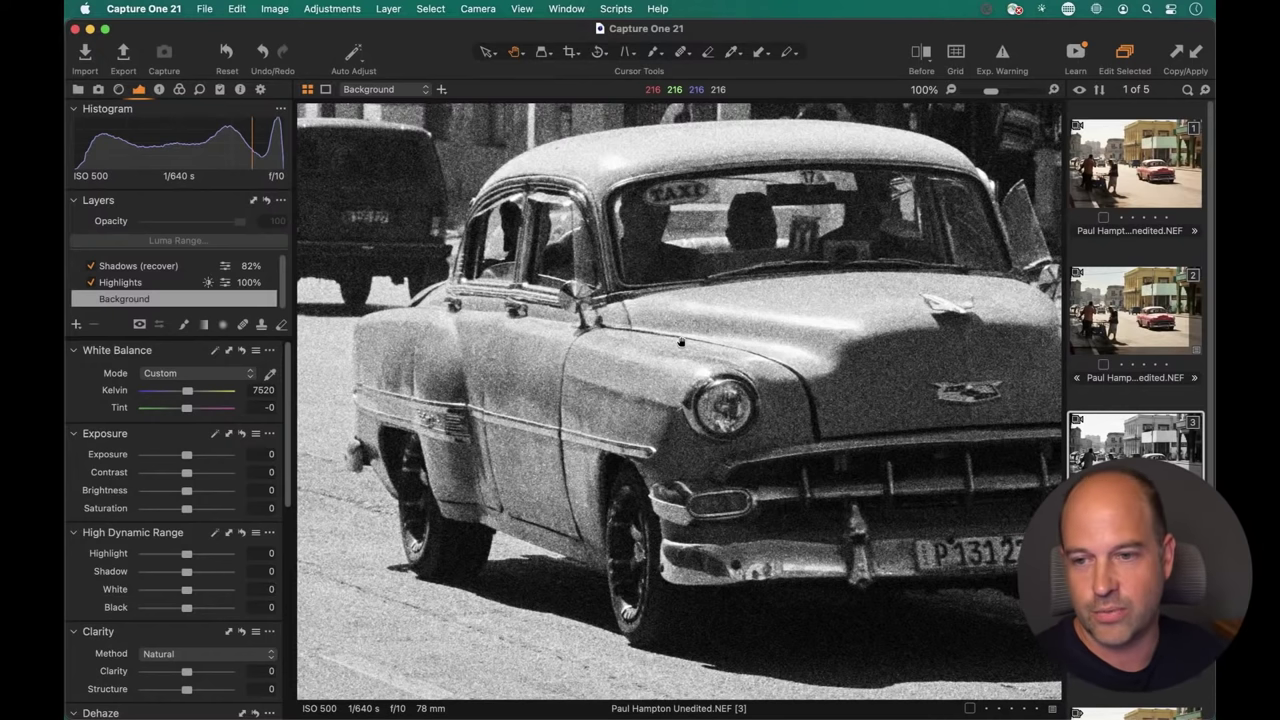
key("super+0")
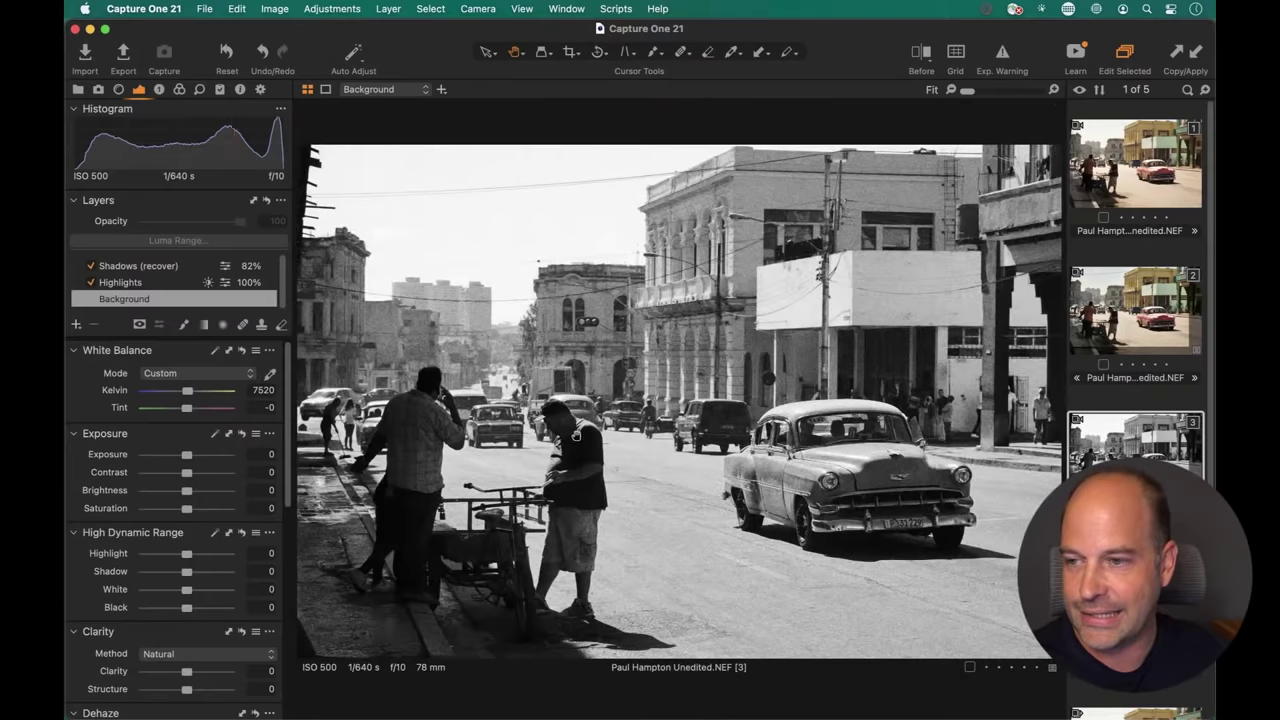
scroll(1157, 407, "down", 3)
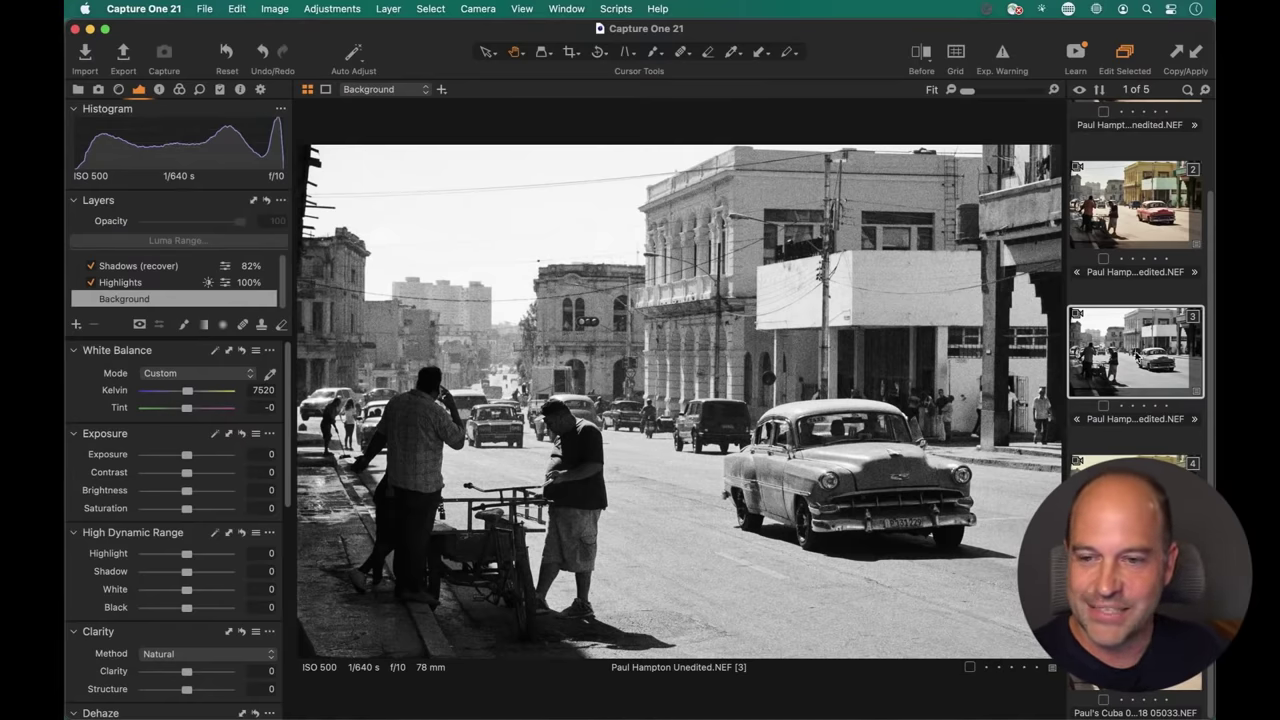
key("F7")
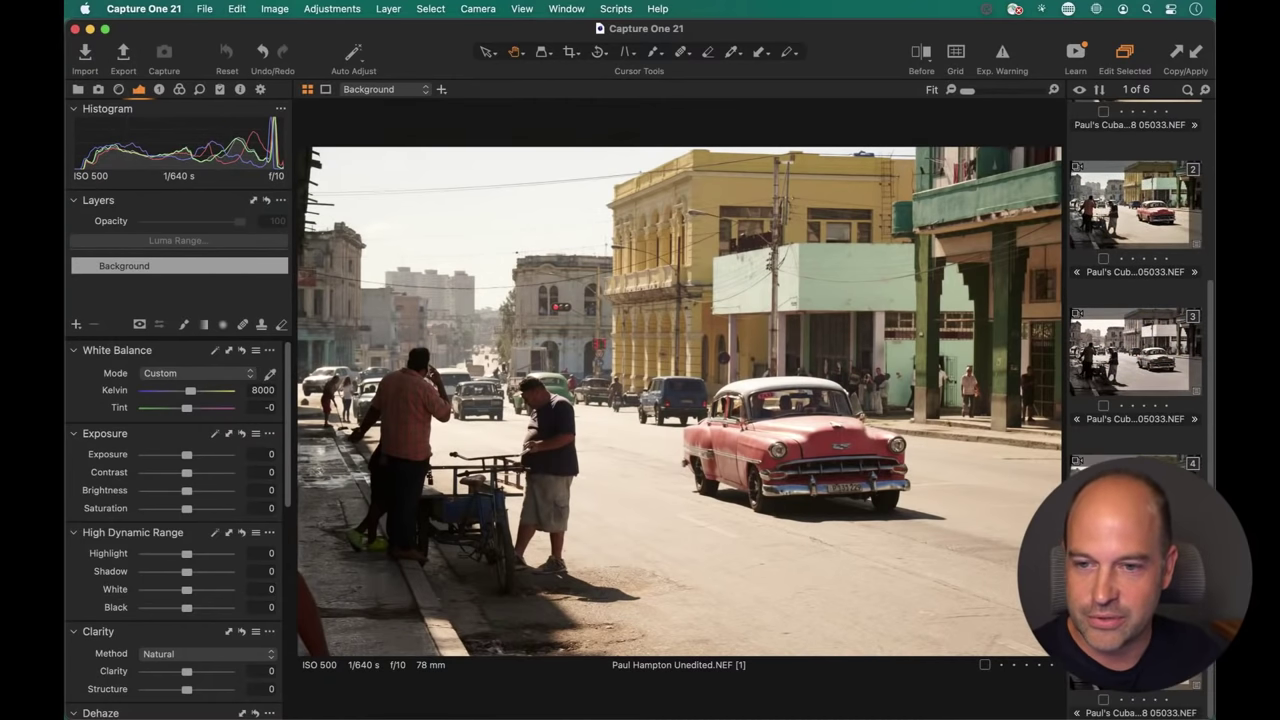
Glance at the other file's edited copy, then add a new reset variant 5 of the Havana photo.
left_click(1100, 520)
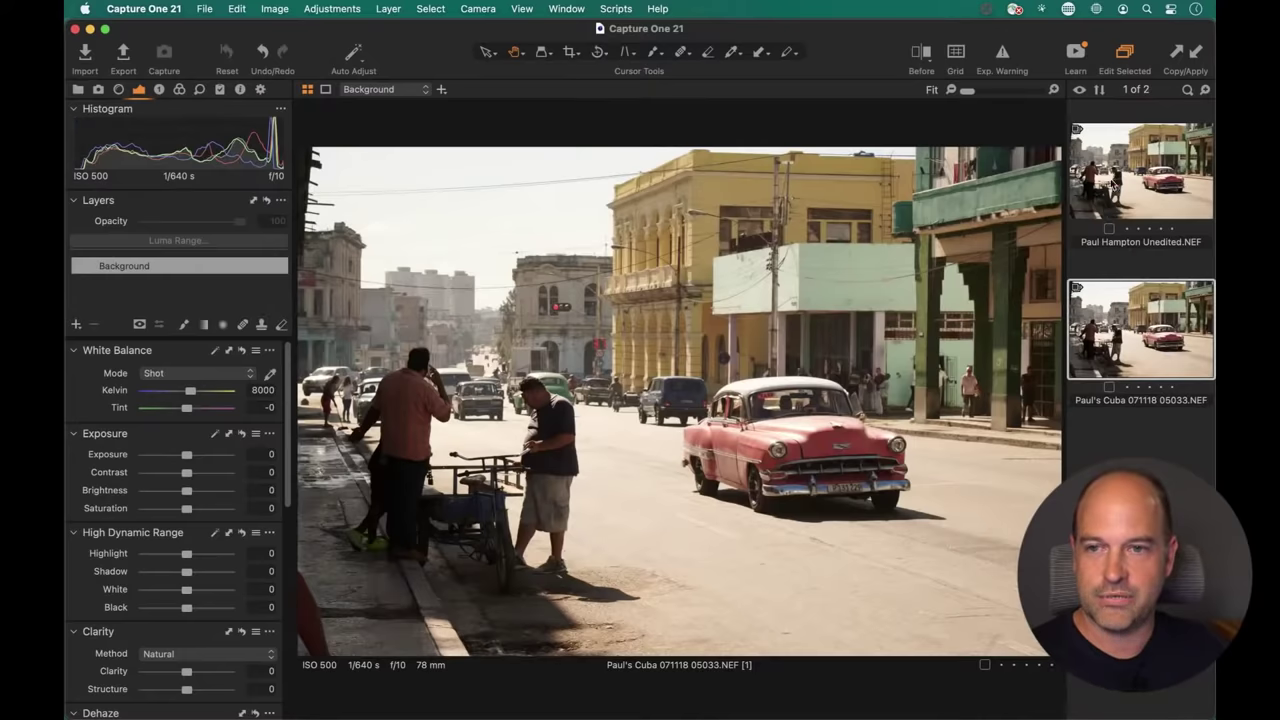
left_click(1076, 132)
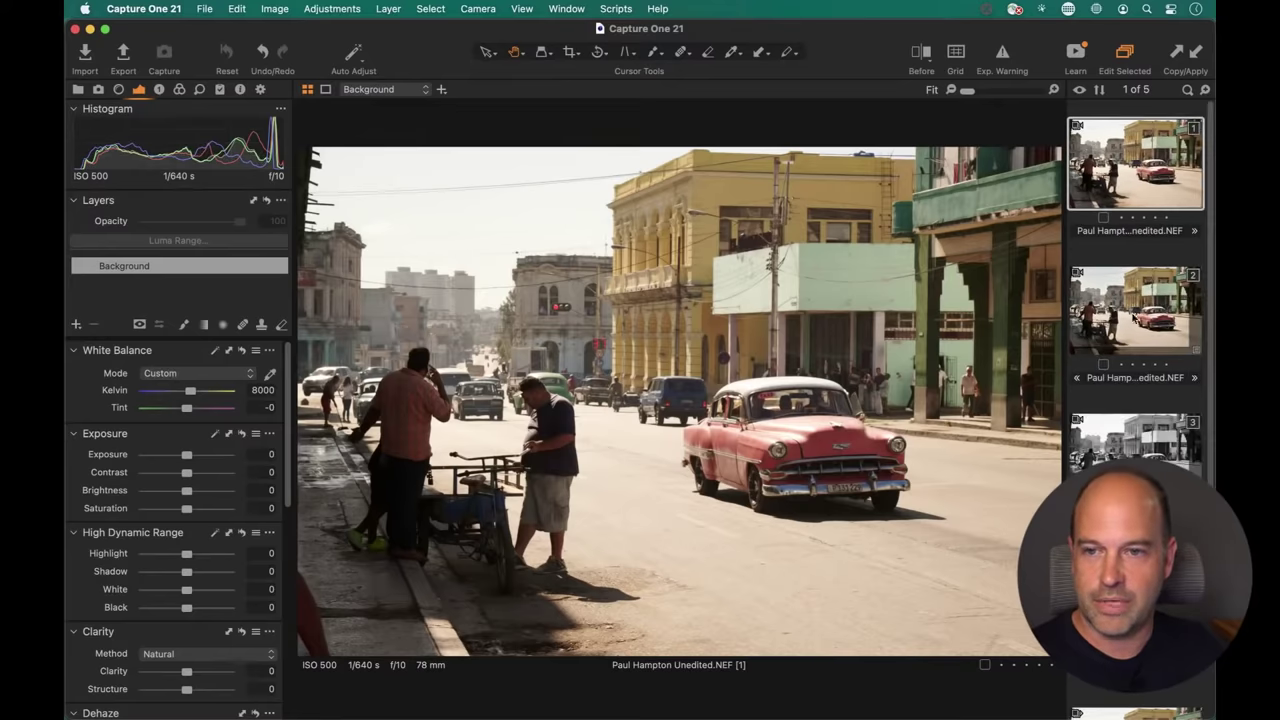
left_click(274, 8)
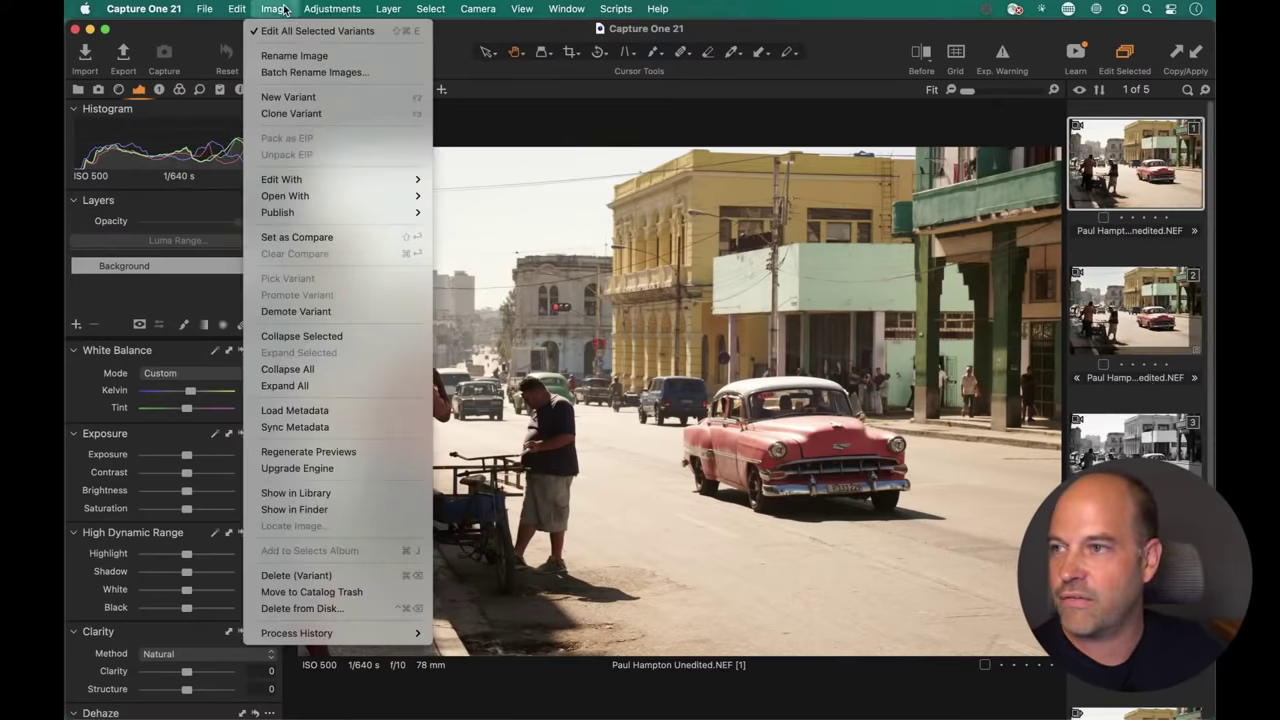
left_click(309, 97)
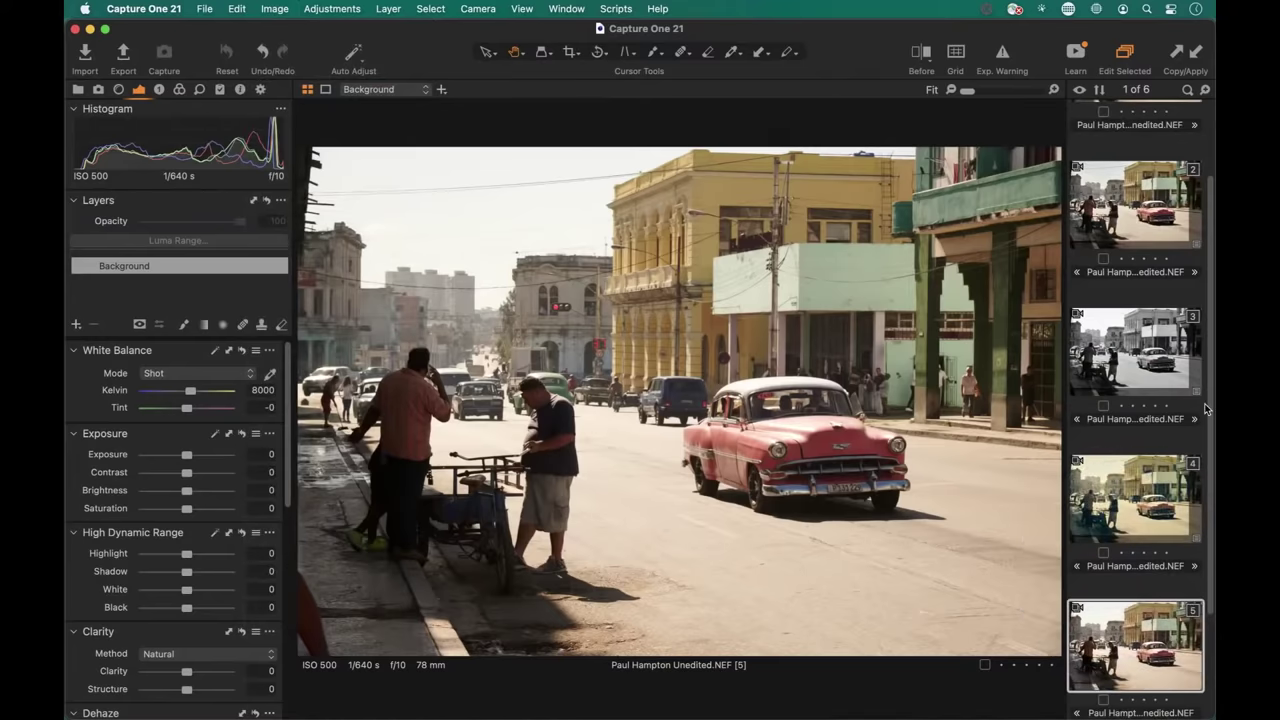
Copy variant 4's crop onto variant 5, then show variant 5 alone with the filmstrip hidden.
scroll(1146, 638, "down", 3)
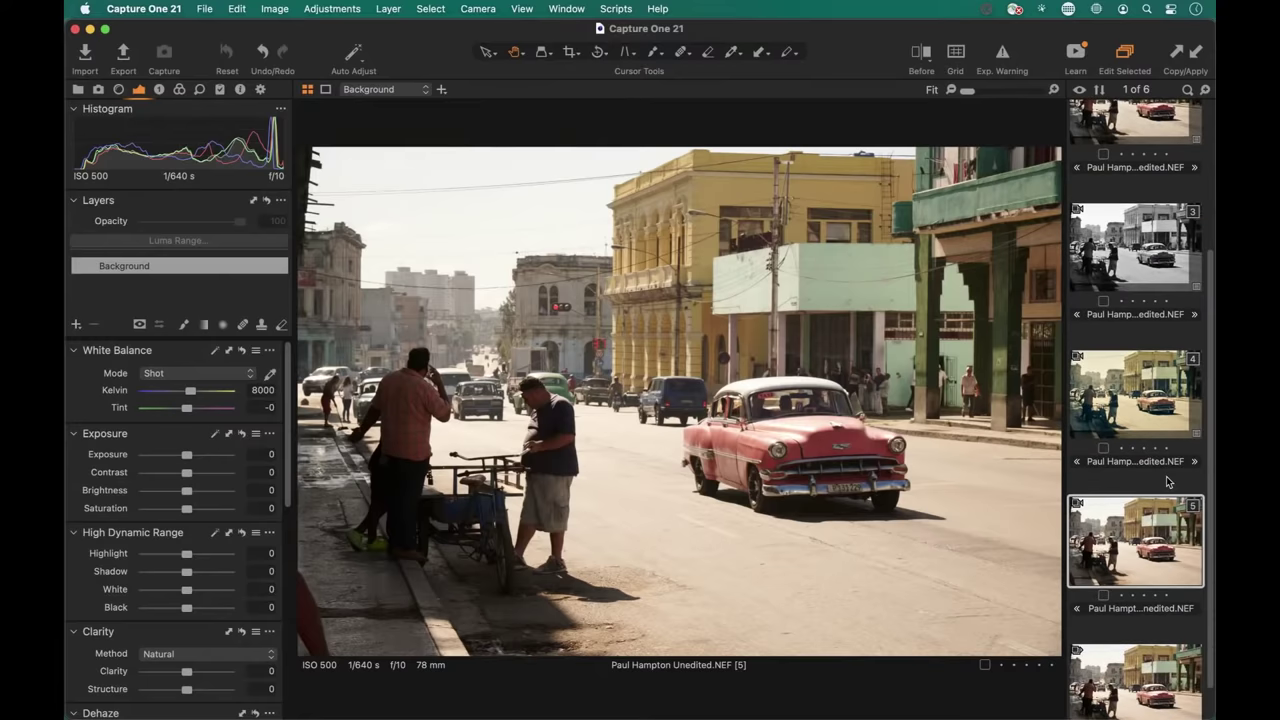
left_click(1129, 409)
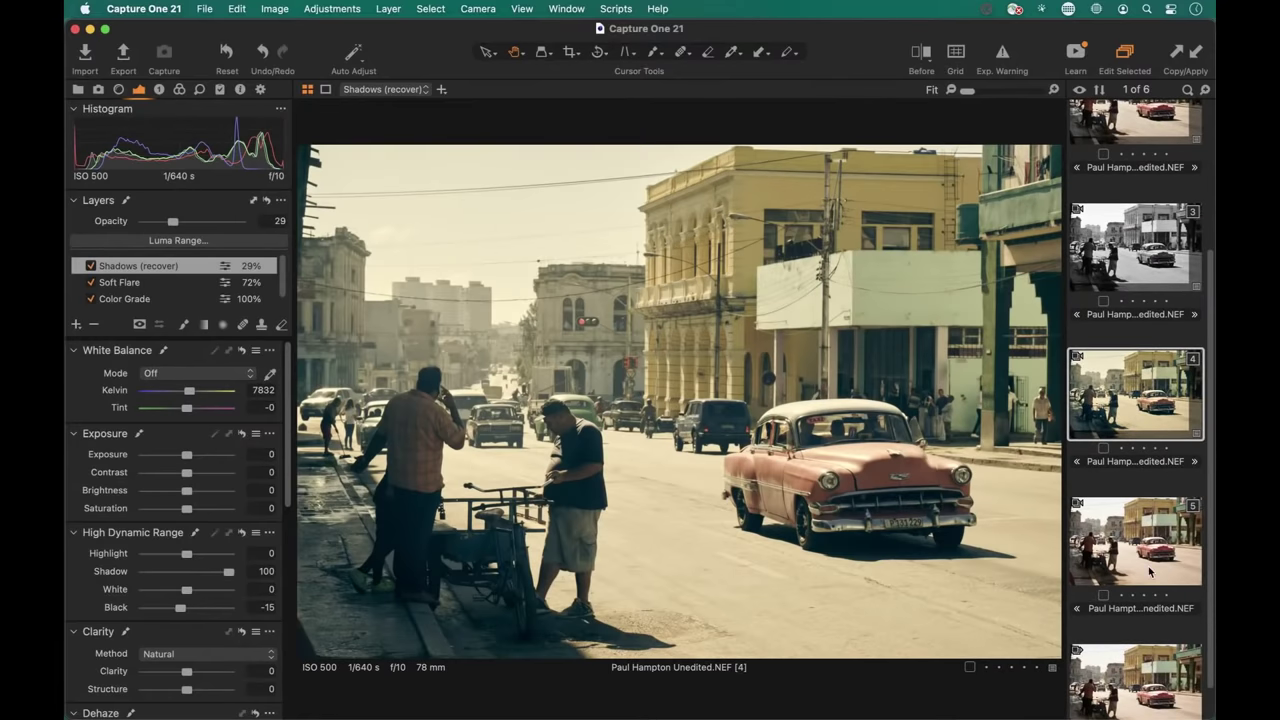
left_click(1155, 555, "super")
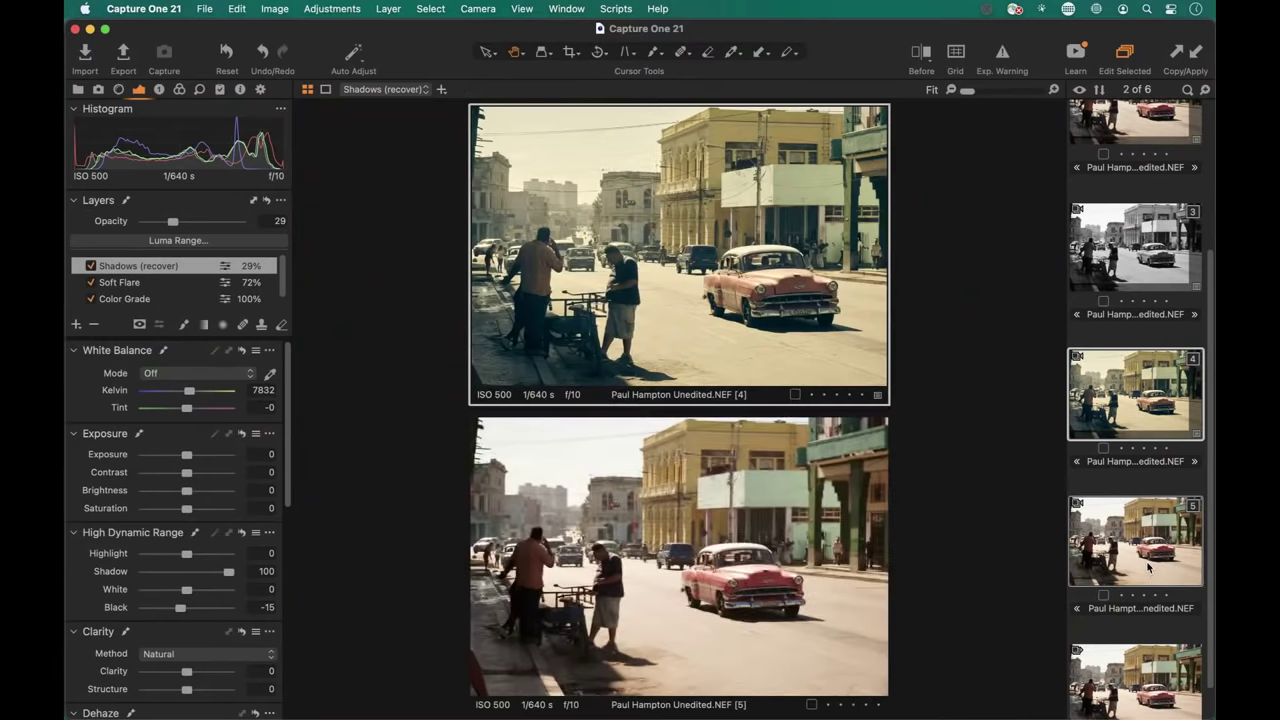
left_click(119, 89)
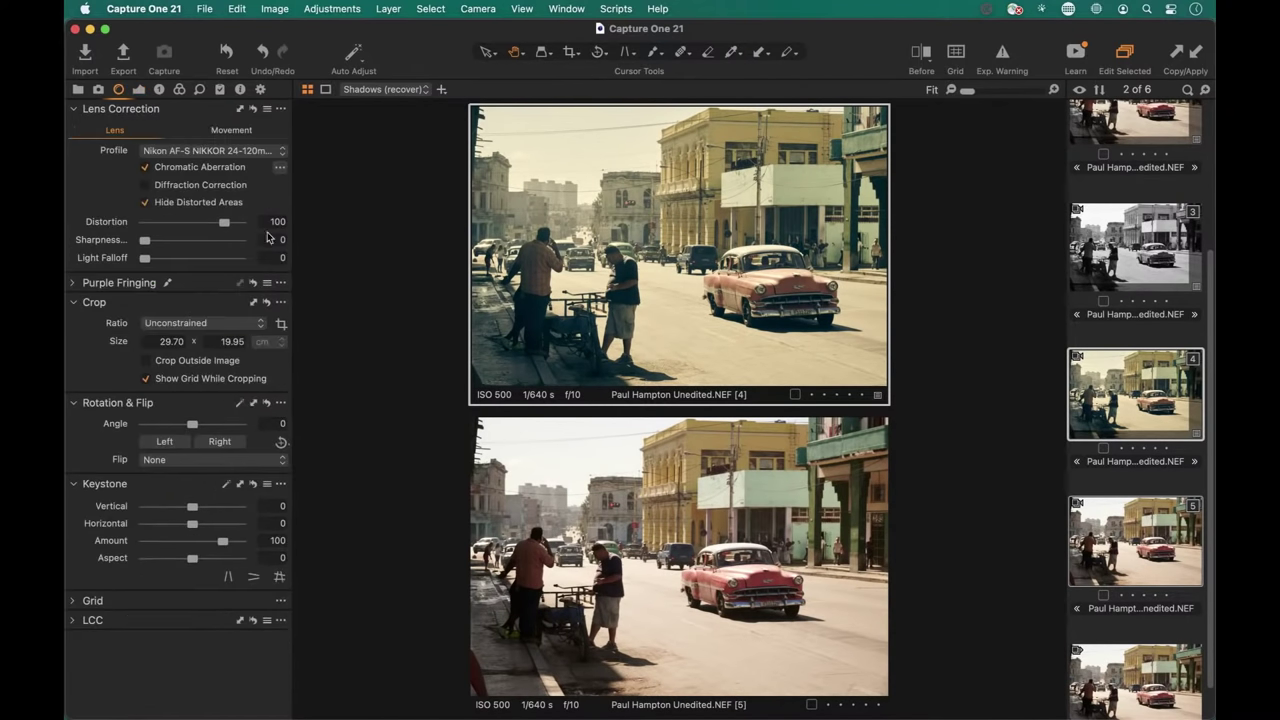
left_click(258, 303)
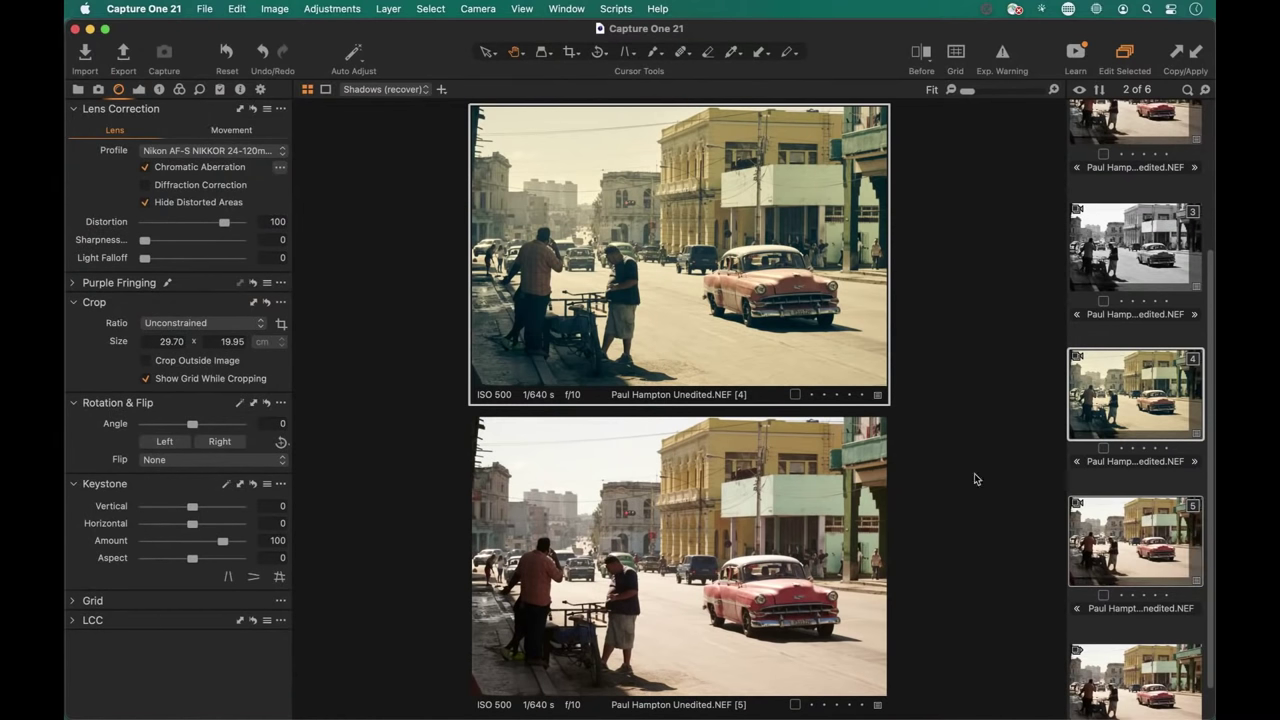
left_click(1112, 548)
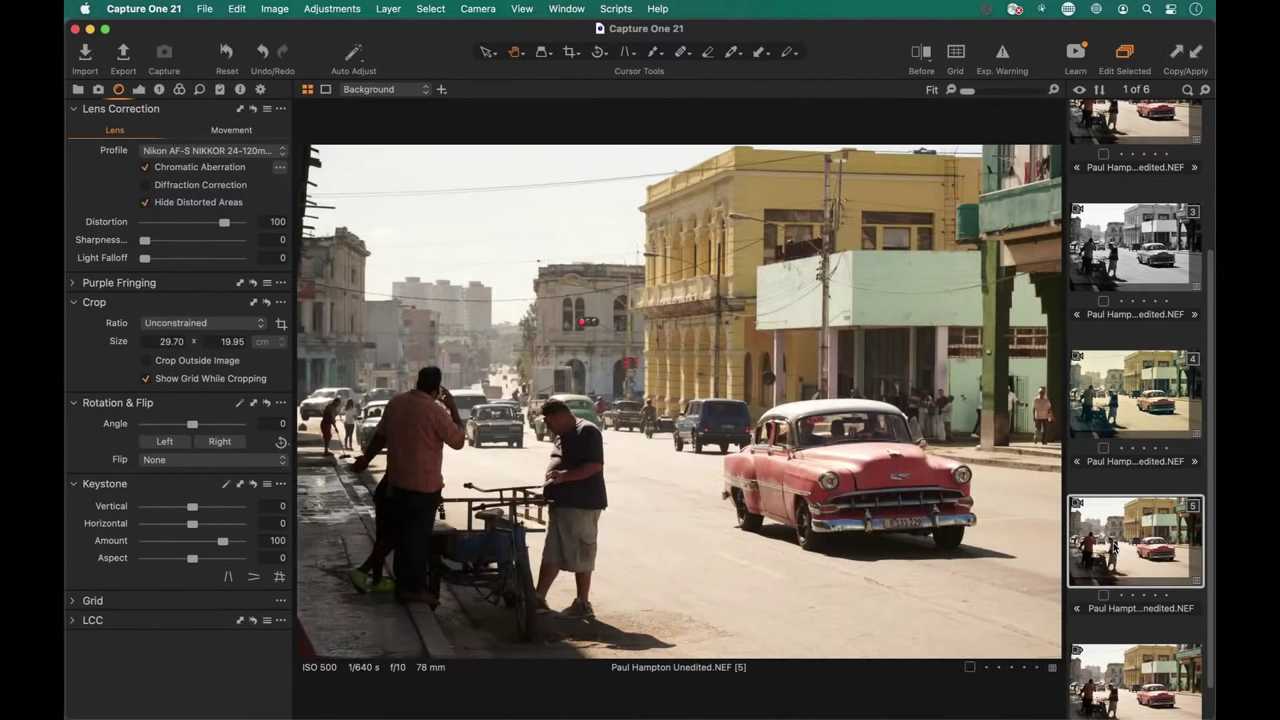
key("super+b")
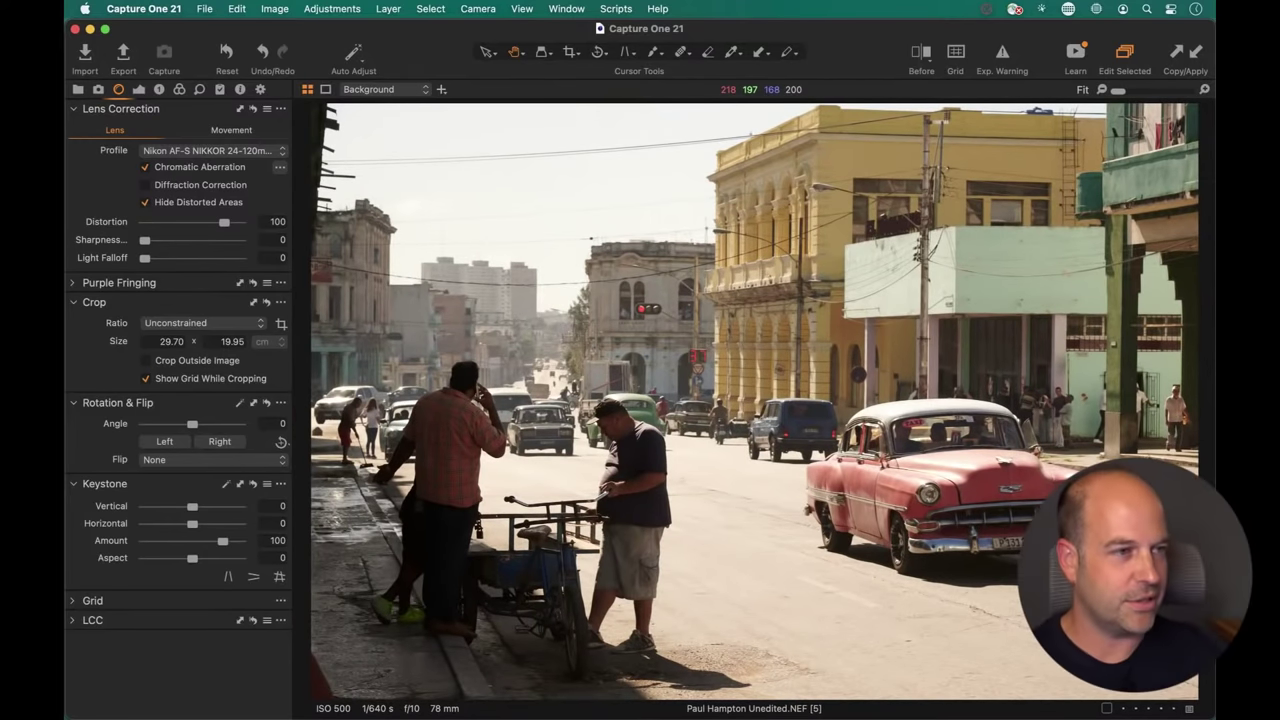
Cool the colour temperature to 7699 and pull the White slider down to -26.
left_click(138, 89)
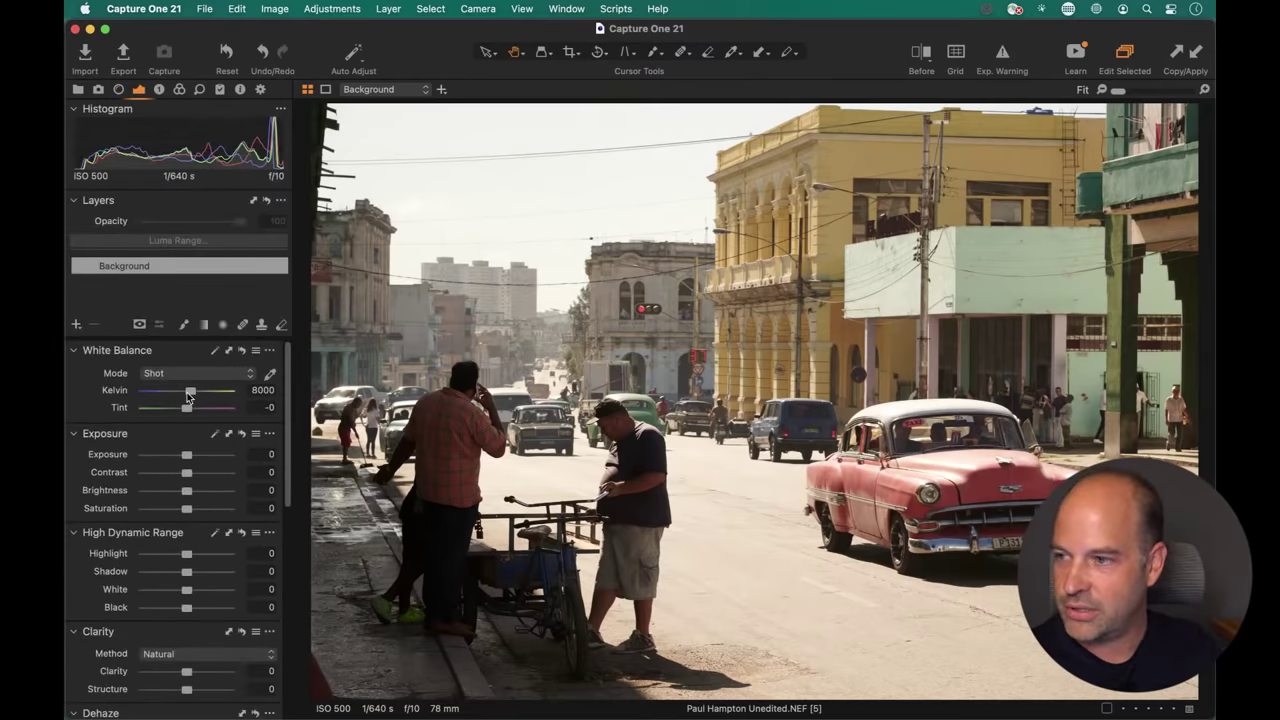
mouse_move(190, 392)
left_mouse_down()
mouse_move(177, 394)
mouse_move(210, 395)
left_mouse_up()
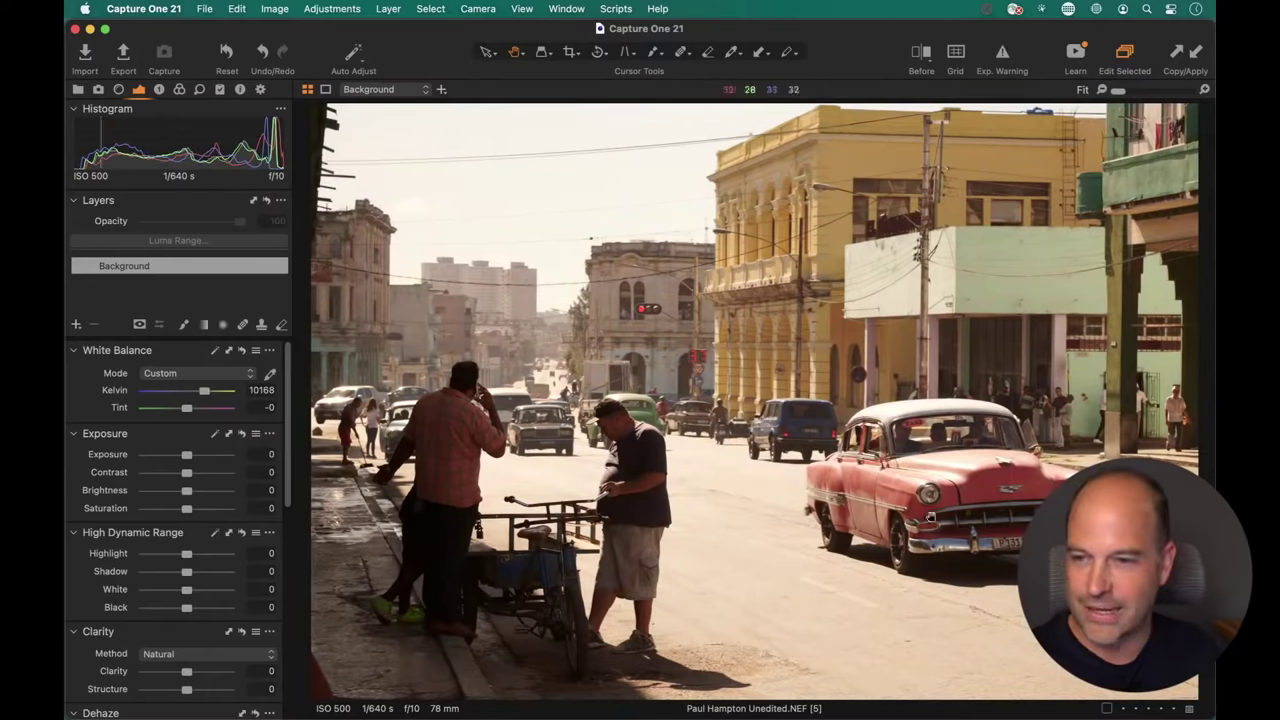
left_click_drag(208, 392, 189, 391)
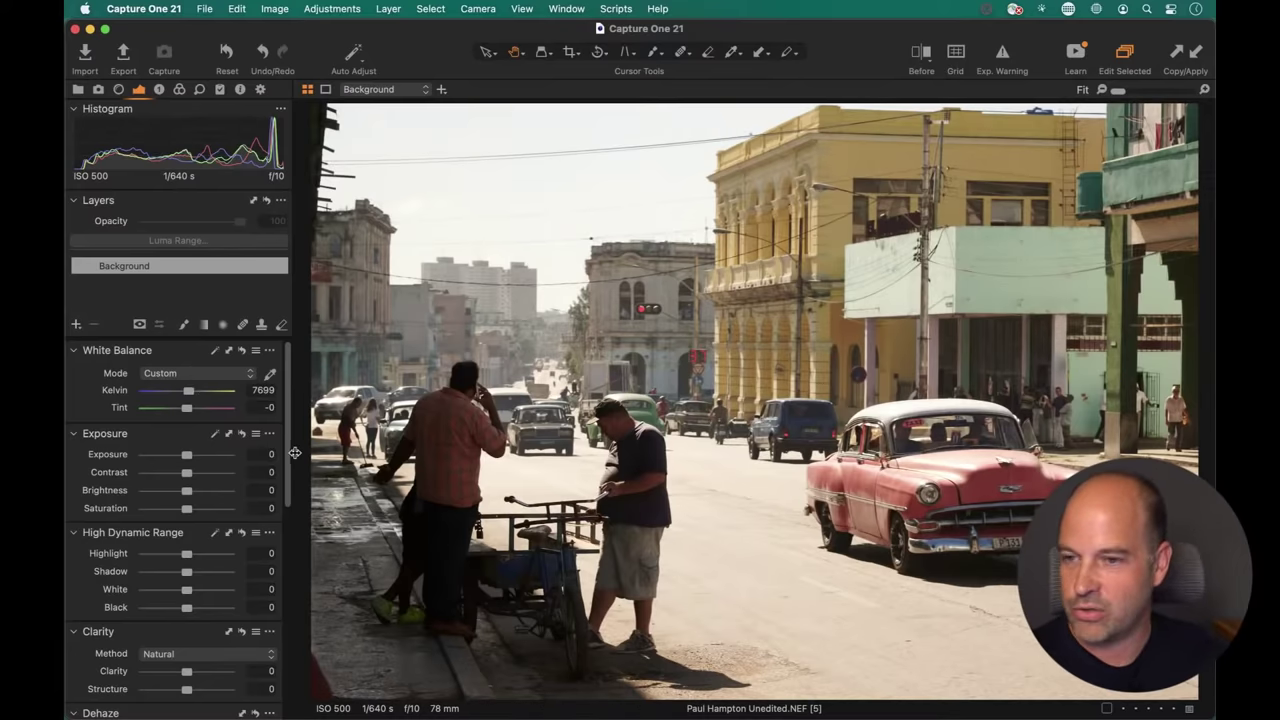
scroll(204, 510, "down", 2)
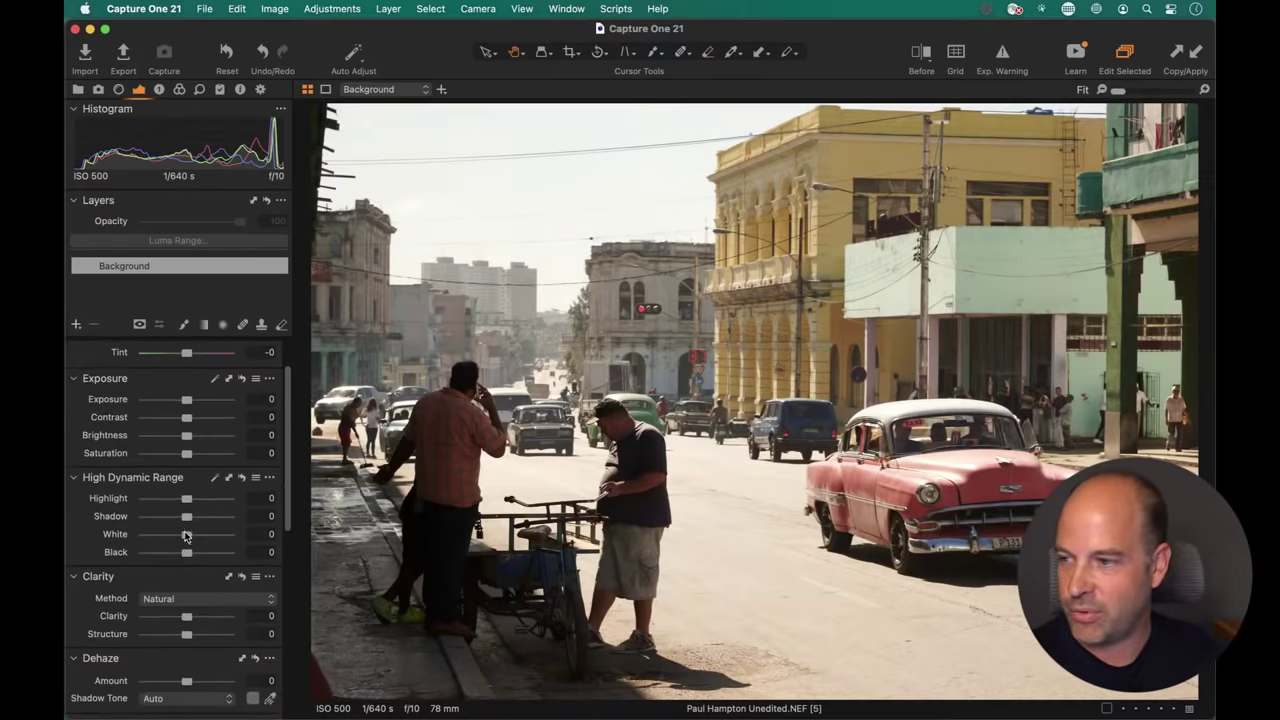
left_click_drag(186, 537, 176, 498)
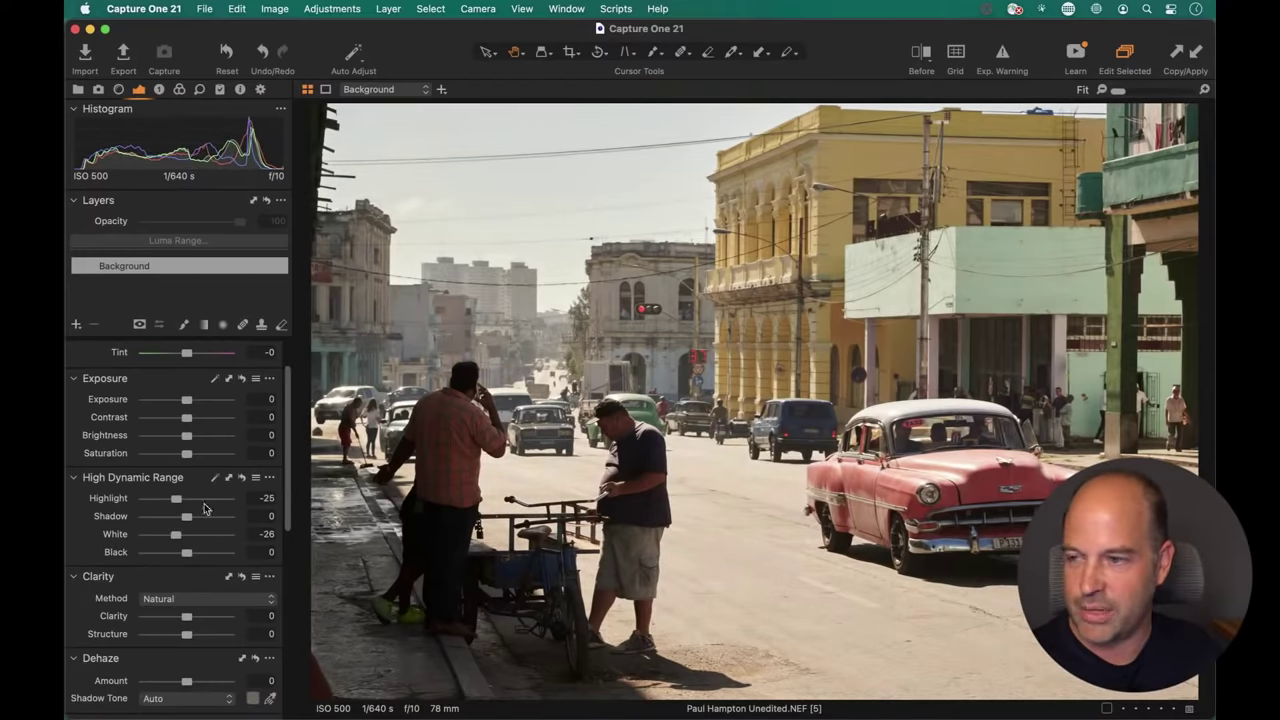
Apply Auto Levels so the input points clip at 5 and 252.
scroll(286, 511, "down", 2)
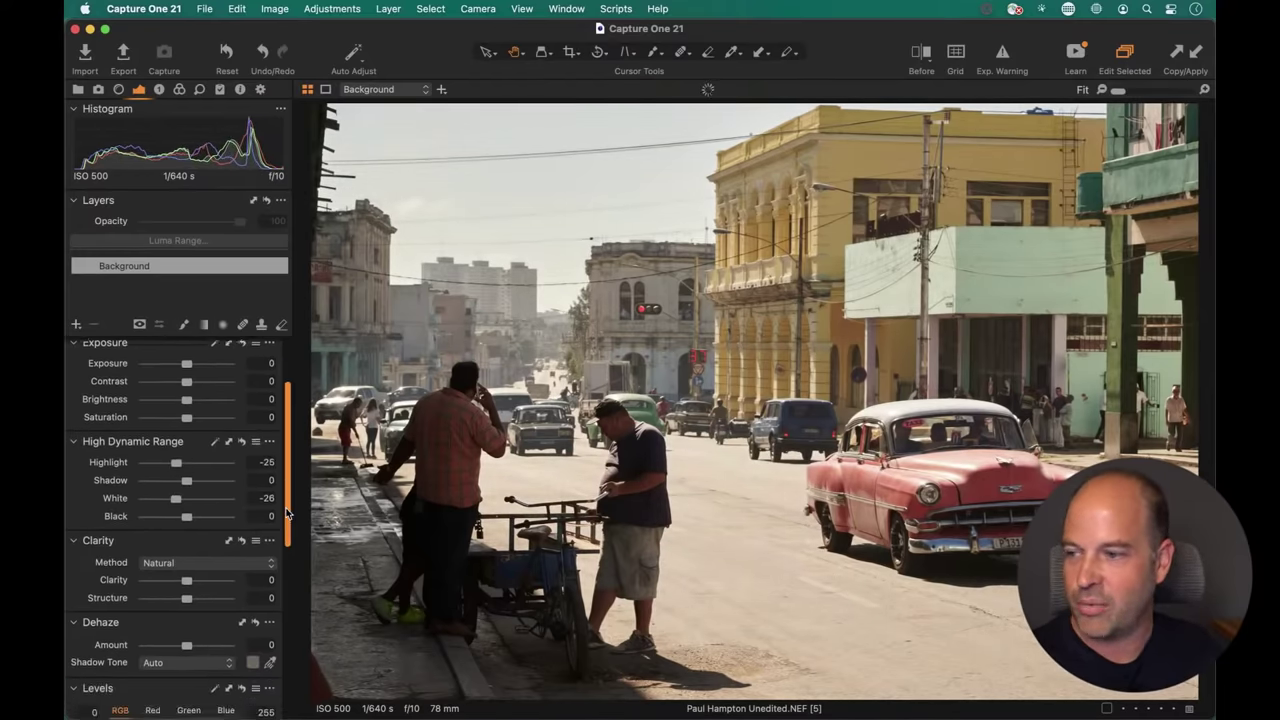
scroll(286, 511, "down", 8)
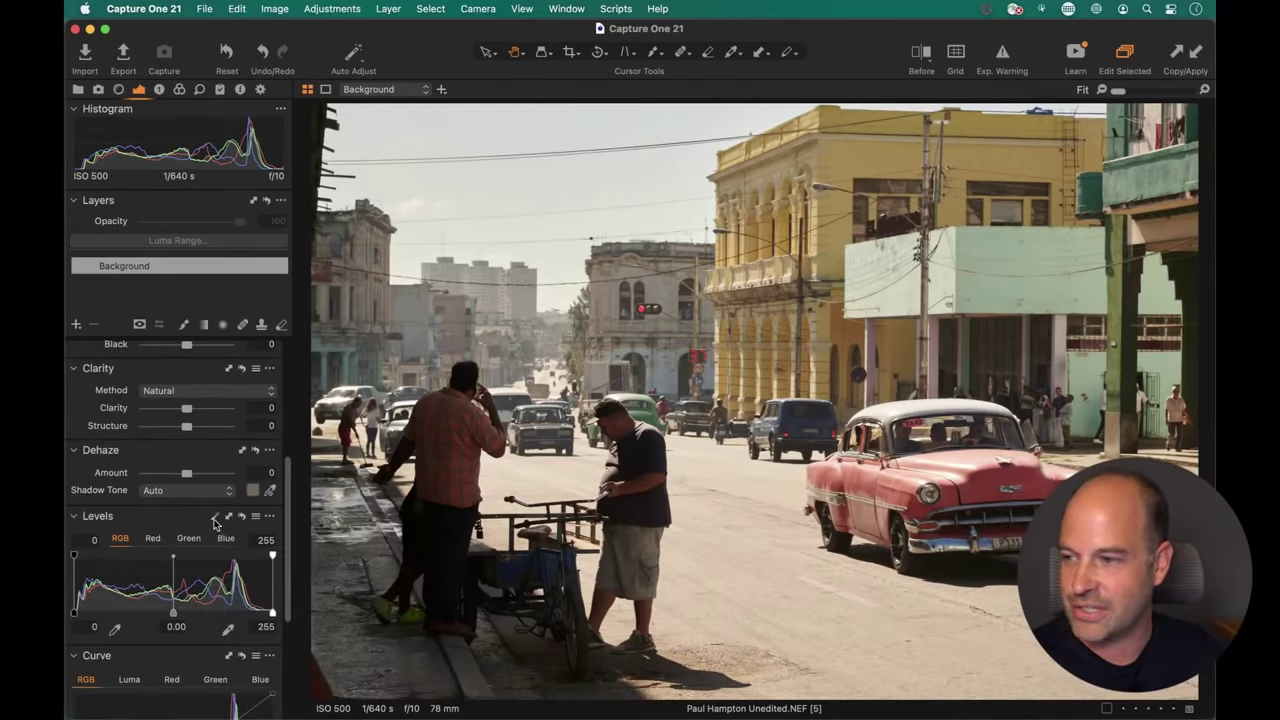
left_click(214, 518)
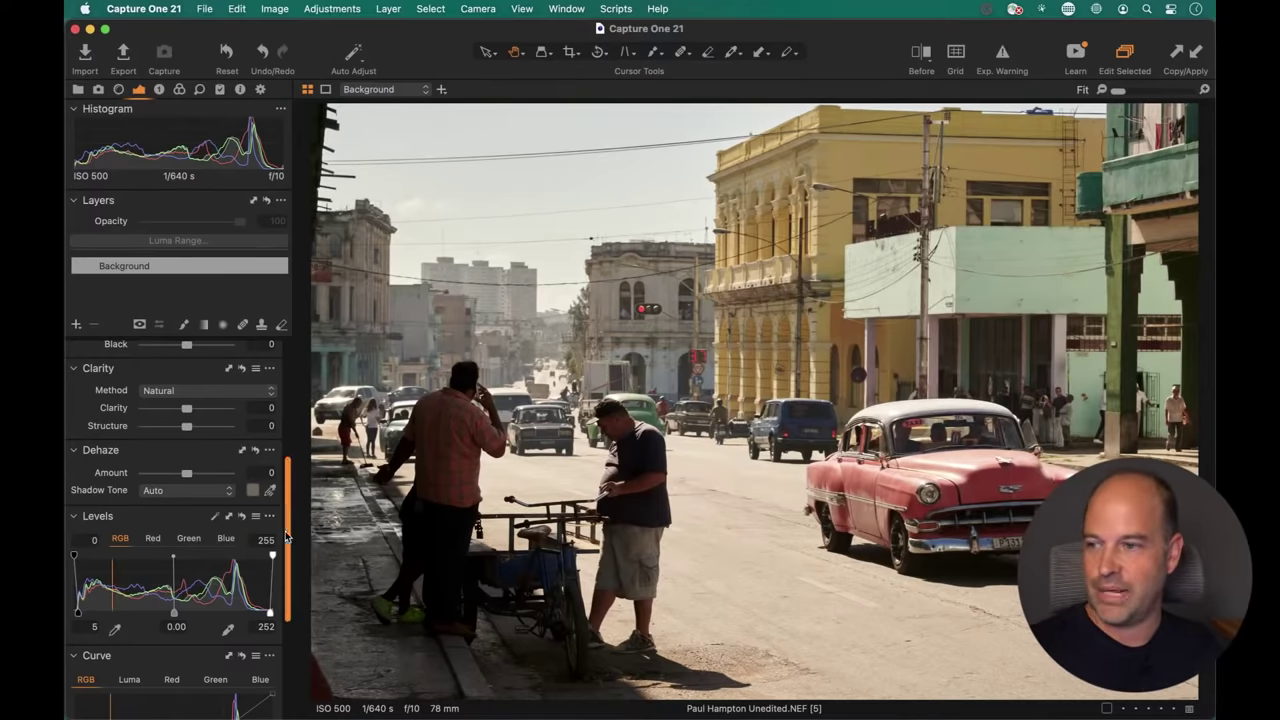
scroll(285, 520, "up", 5)
scroll(278, 479, "up", 5)
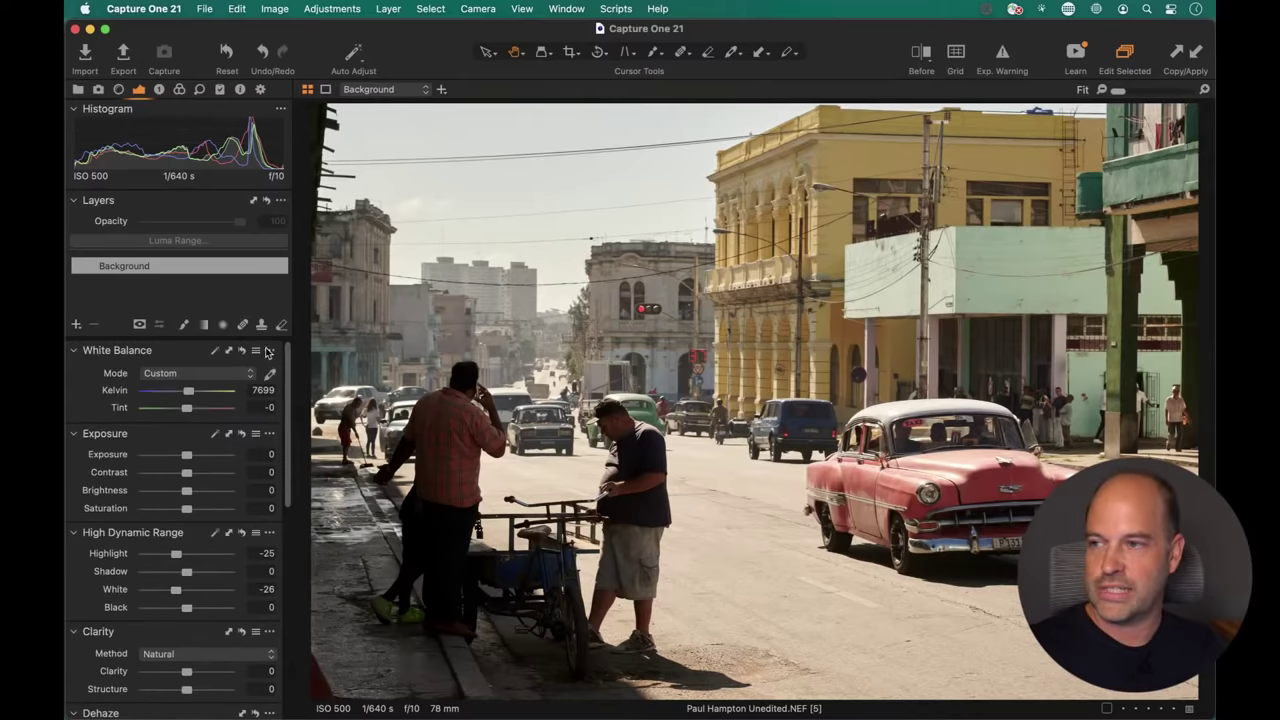
Add a new filled adjustment layer named 'Contrasty Stuff'.
left_click(76, 324)
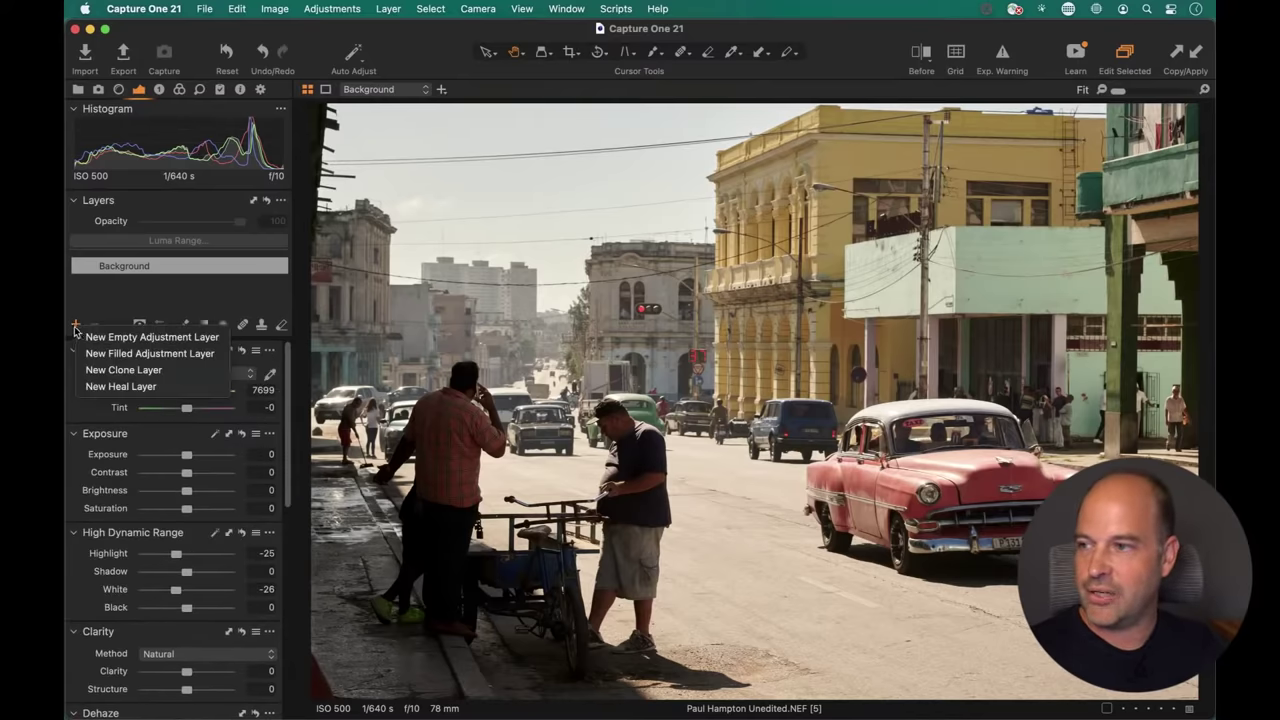
left_click(92, 354)
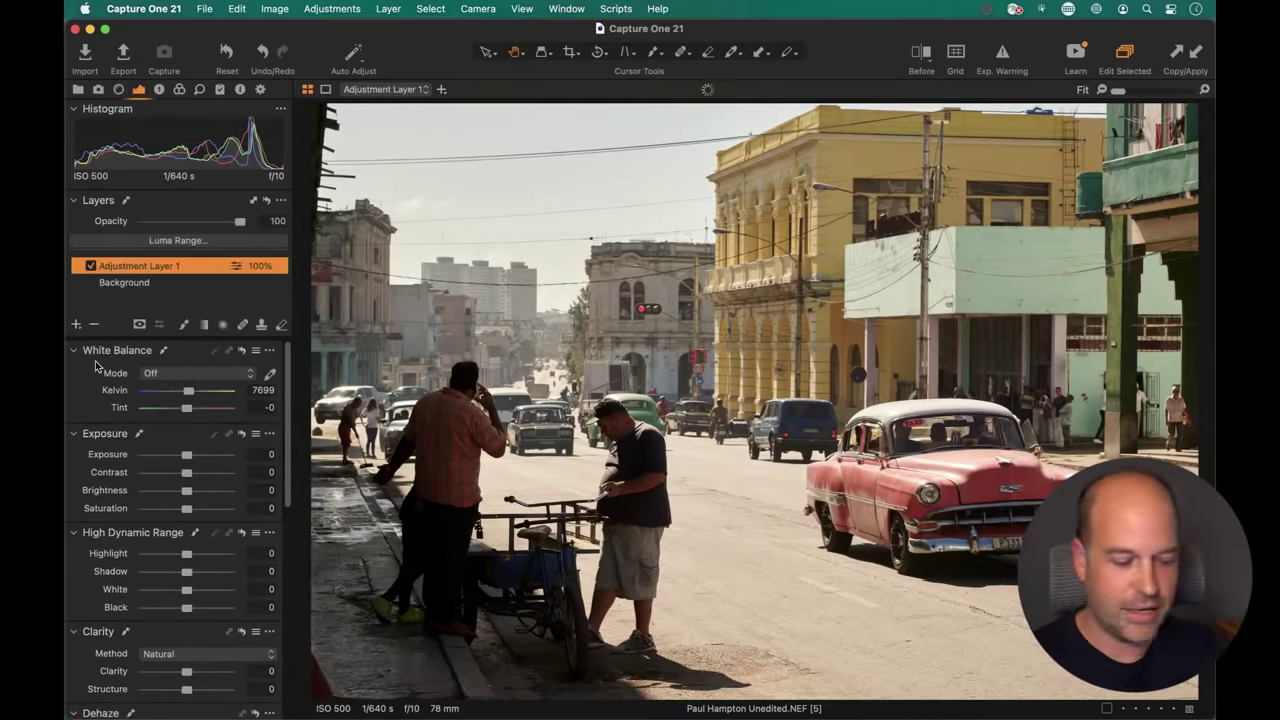
type("Contrasty")
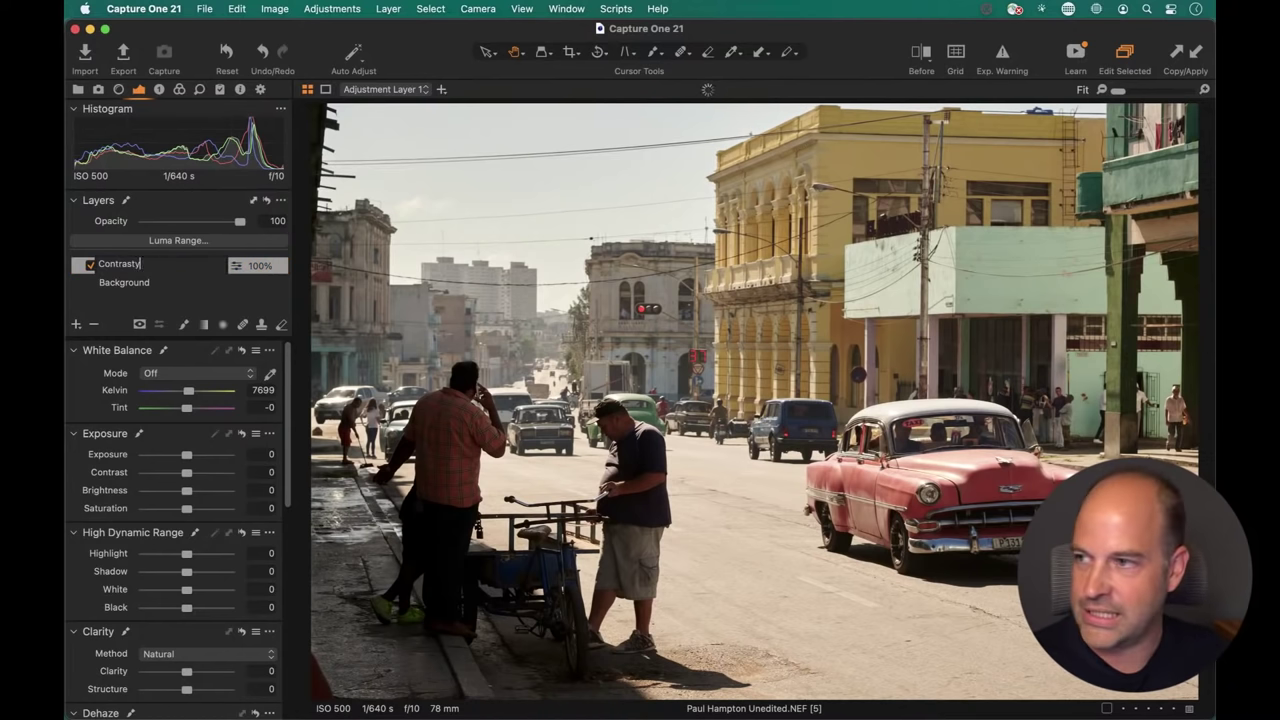
type(" Stuff")
key("Return")
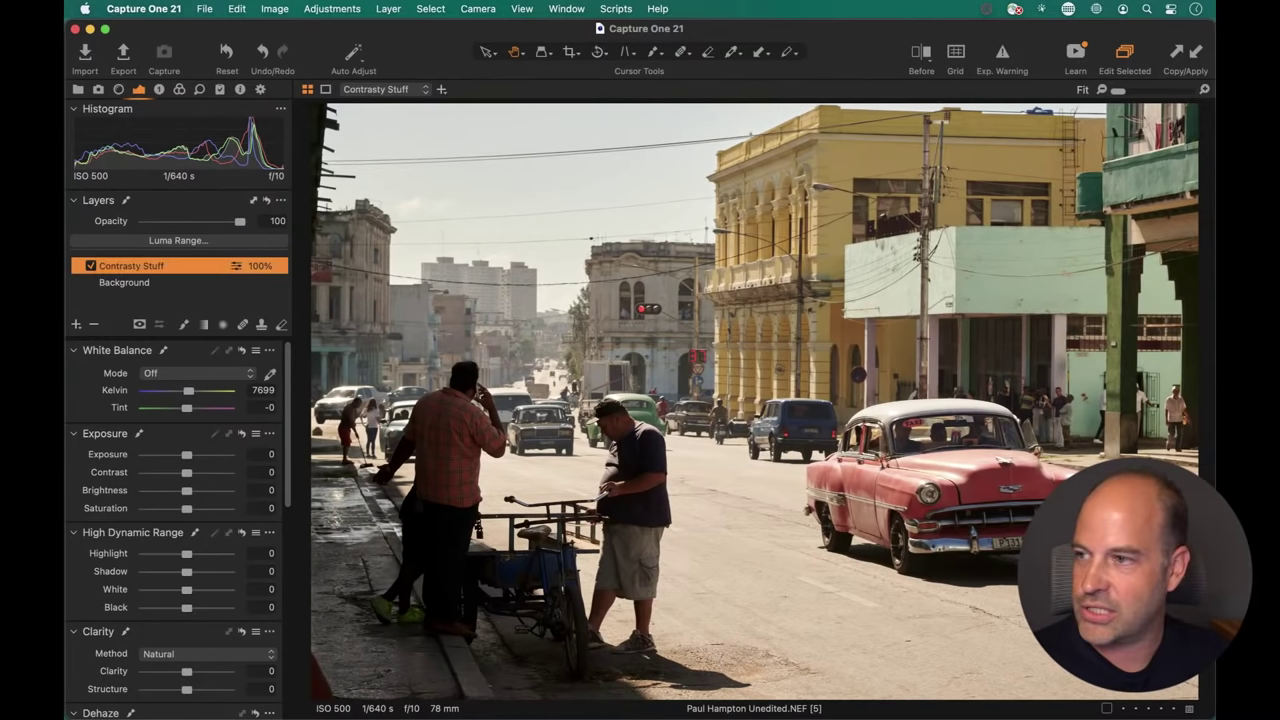
On Contrasty Stuff, set Clarity 77 and Contrast 20, then fade the layer to compare its effect.
scroll(289, 497, "down", 3)
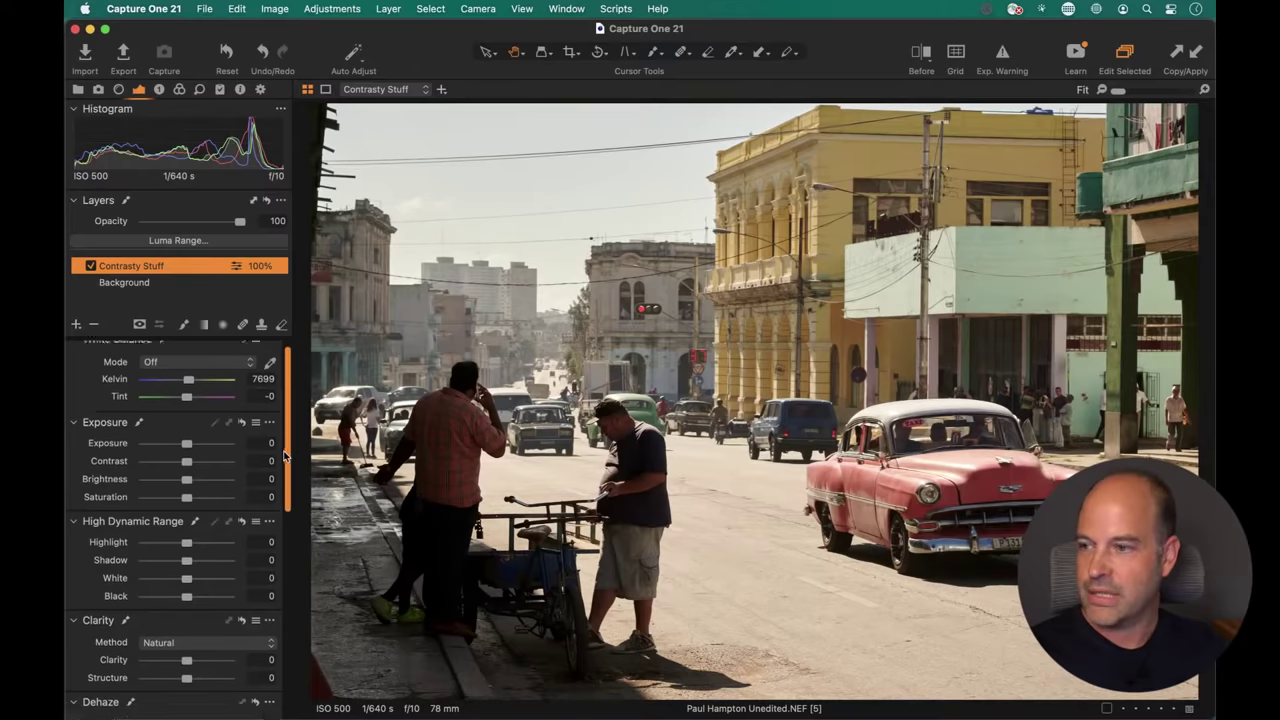
left_click_drag(189, 567, 219, 567)
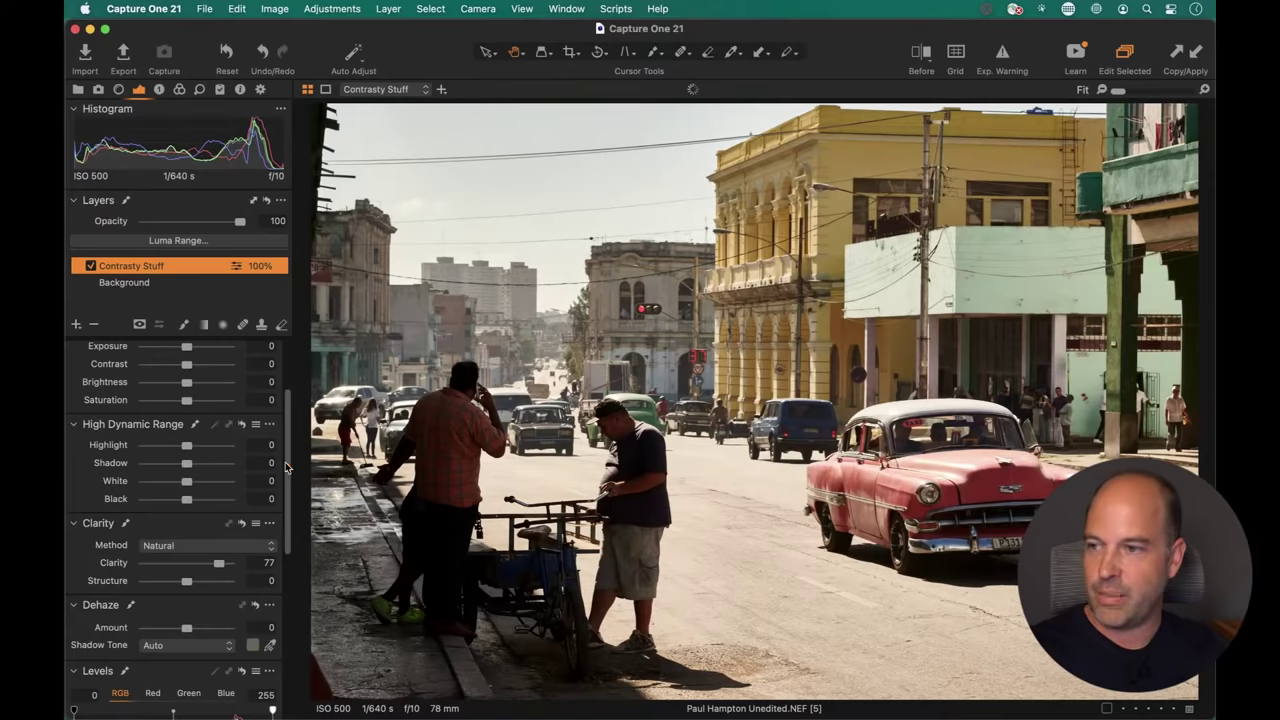
scroll(224, 479, "up", 5)
left_click_drag(186, 472, 180, 521)
scroll(190, 470, "down", 3)
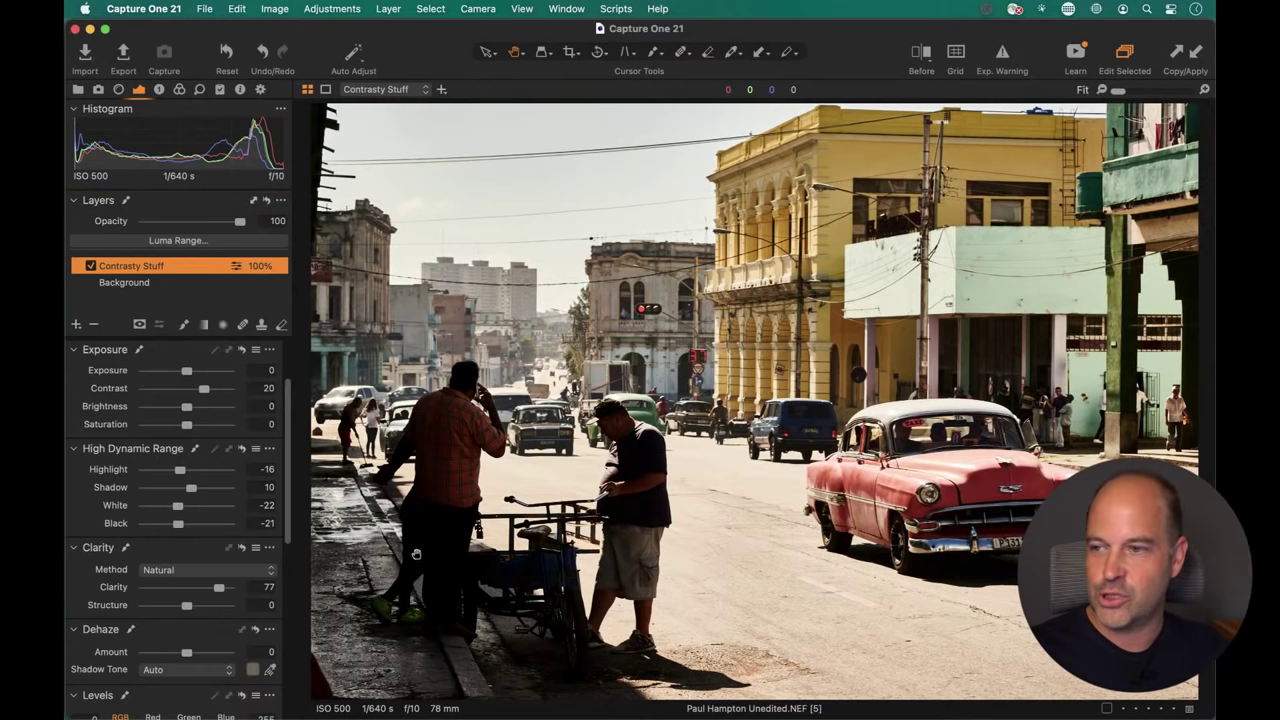
scroll(289, 415, "up", 3)
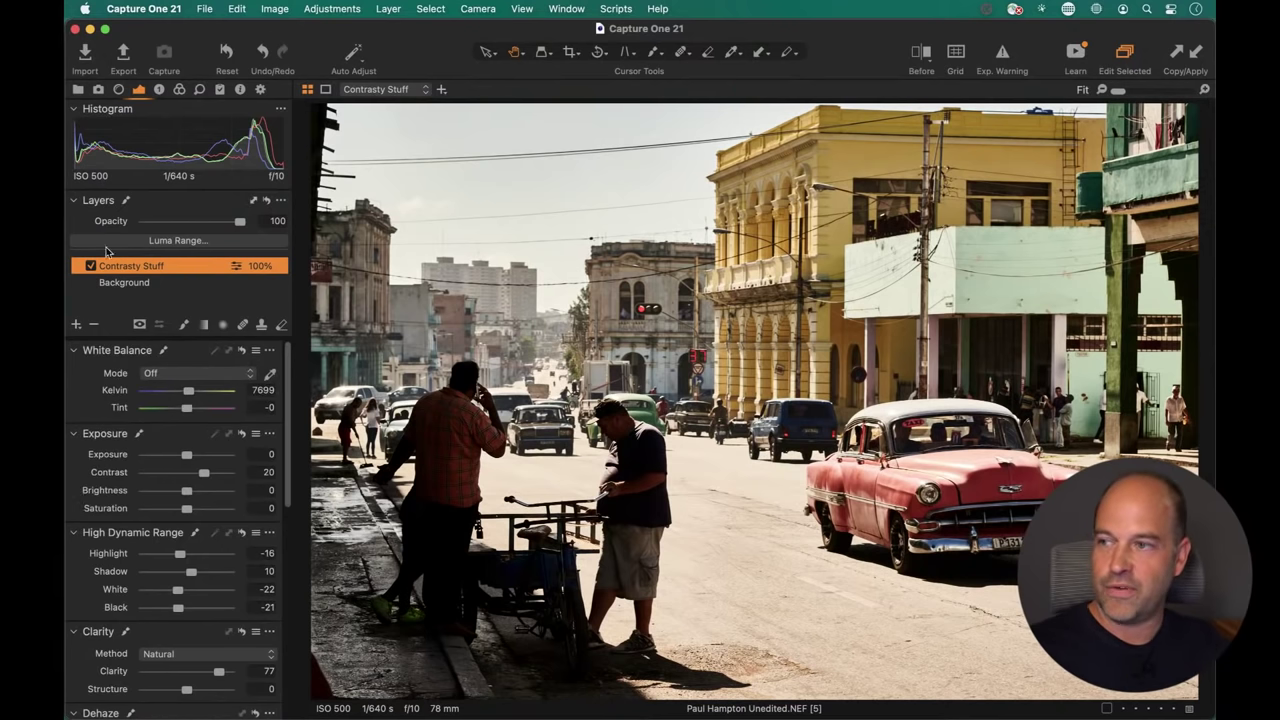
left_click_drag(240, 224, 305, 230)
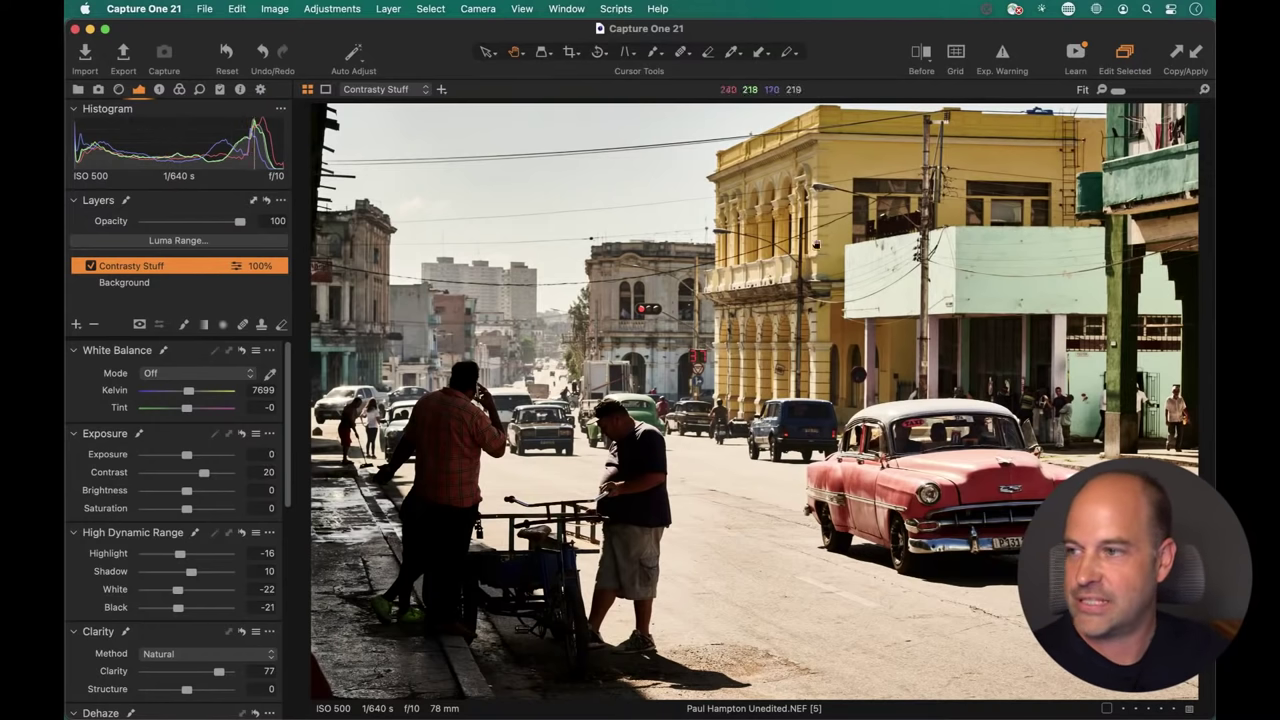
Add another filled adjustment layer named 'Colour Stuff' above Contrasty Stuff.
left_click(74, 326)
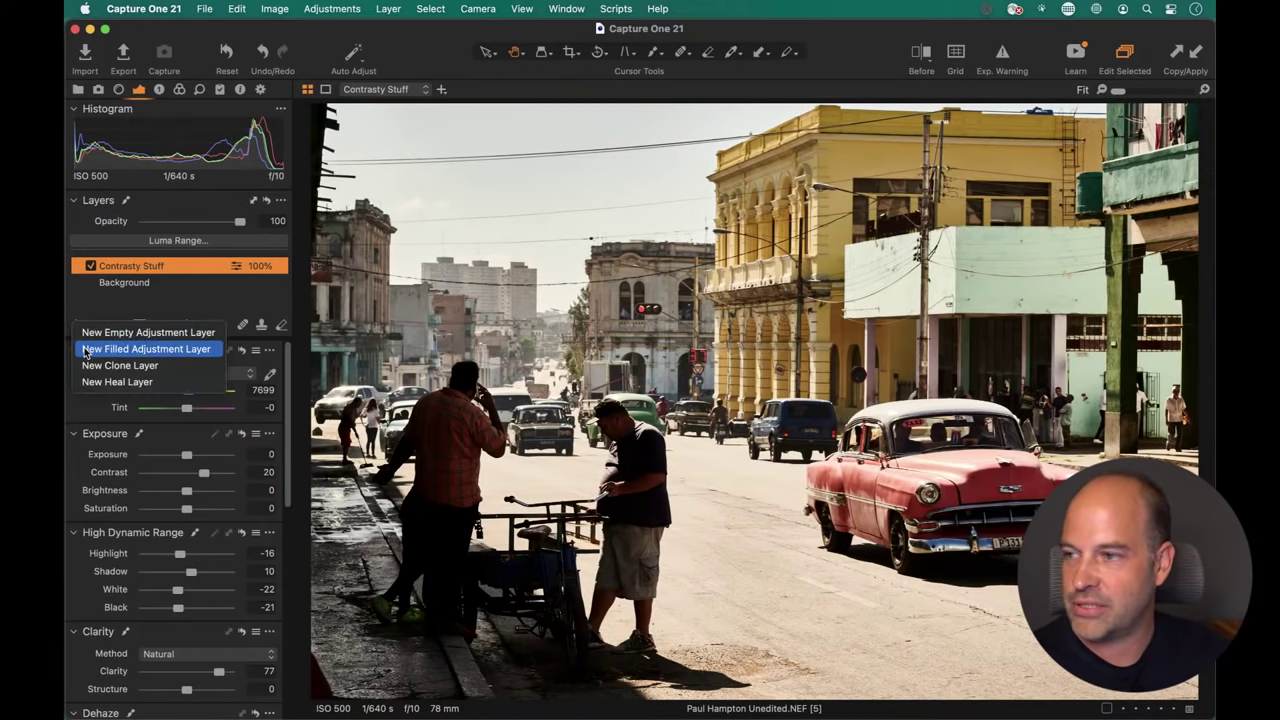
left_click(95, 349)
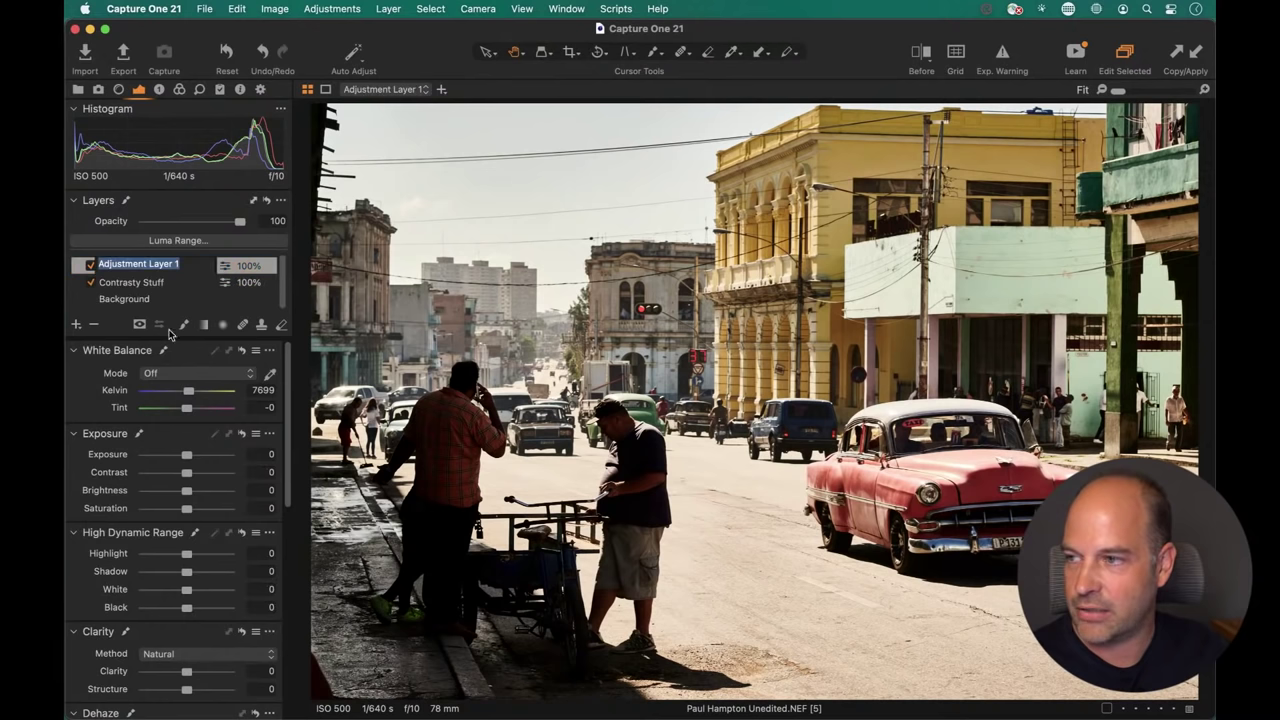
type("Colour S")
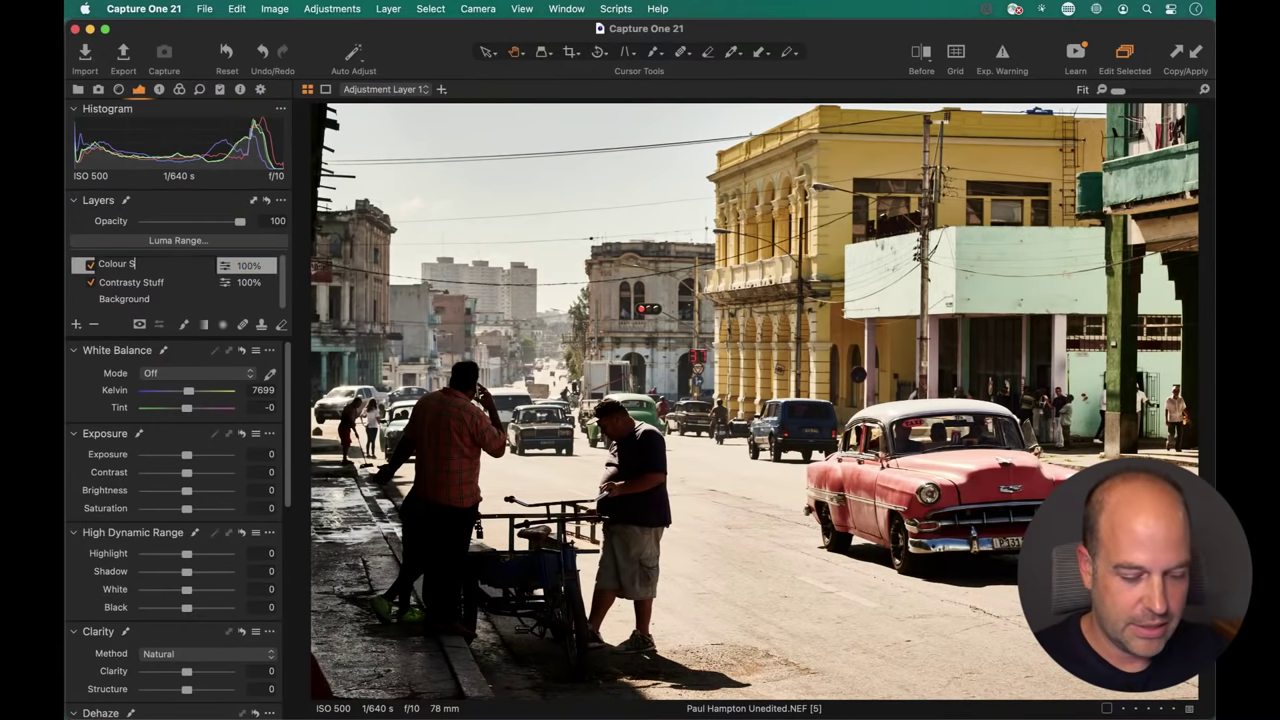
type("tuff")
key("Return")
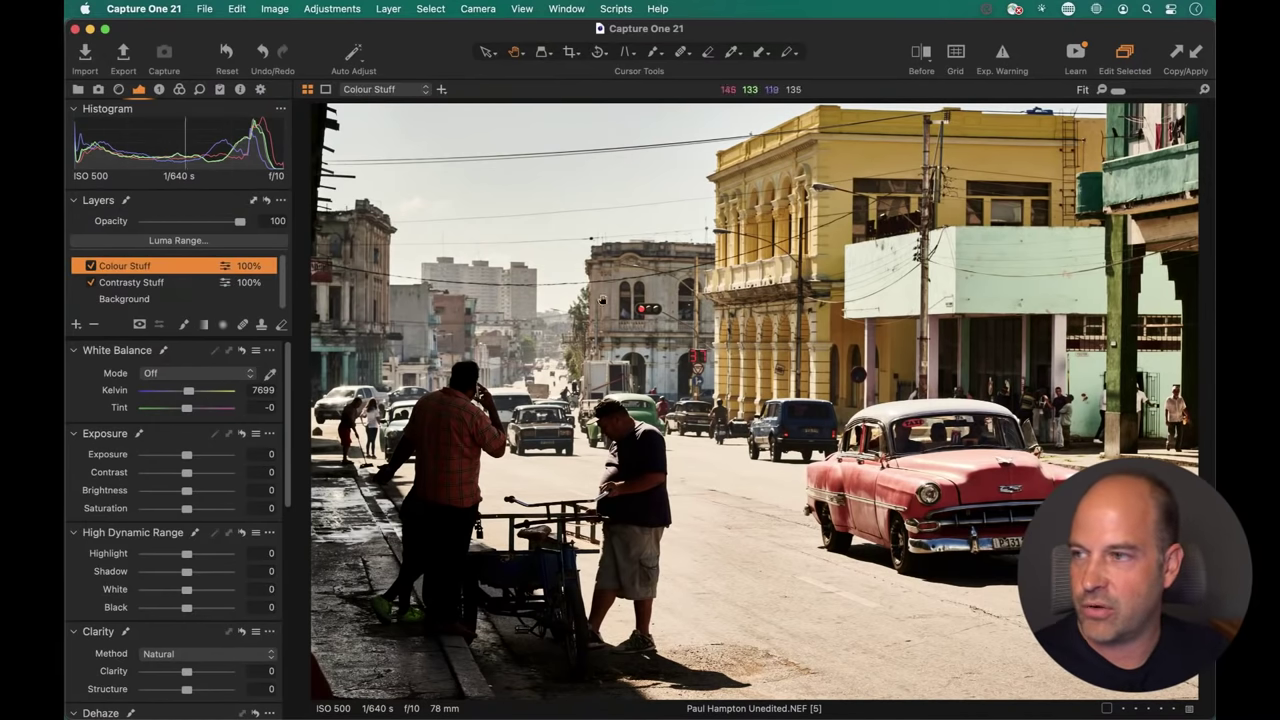
Expand the Color Editor and switch it to its Advanced colour-range view.
left_click(178, 90)
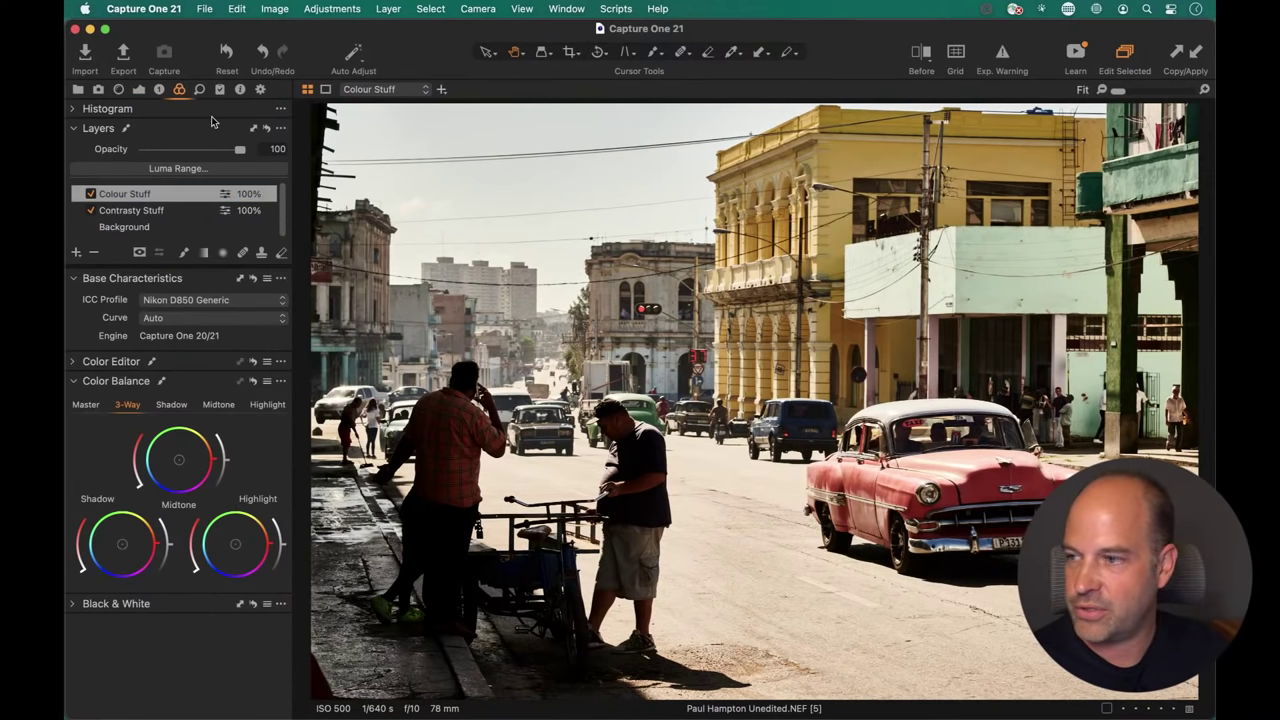
left_click(79, 363)
left_click(166, 379)
left_click_drag(286, 342, 296, 388)
left_click(99, 309)
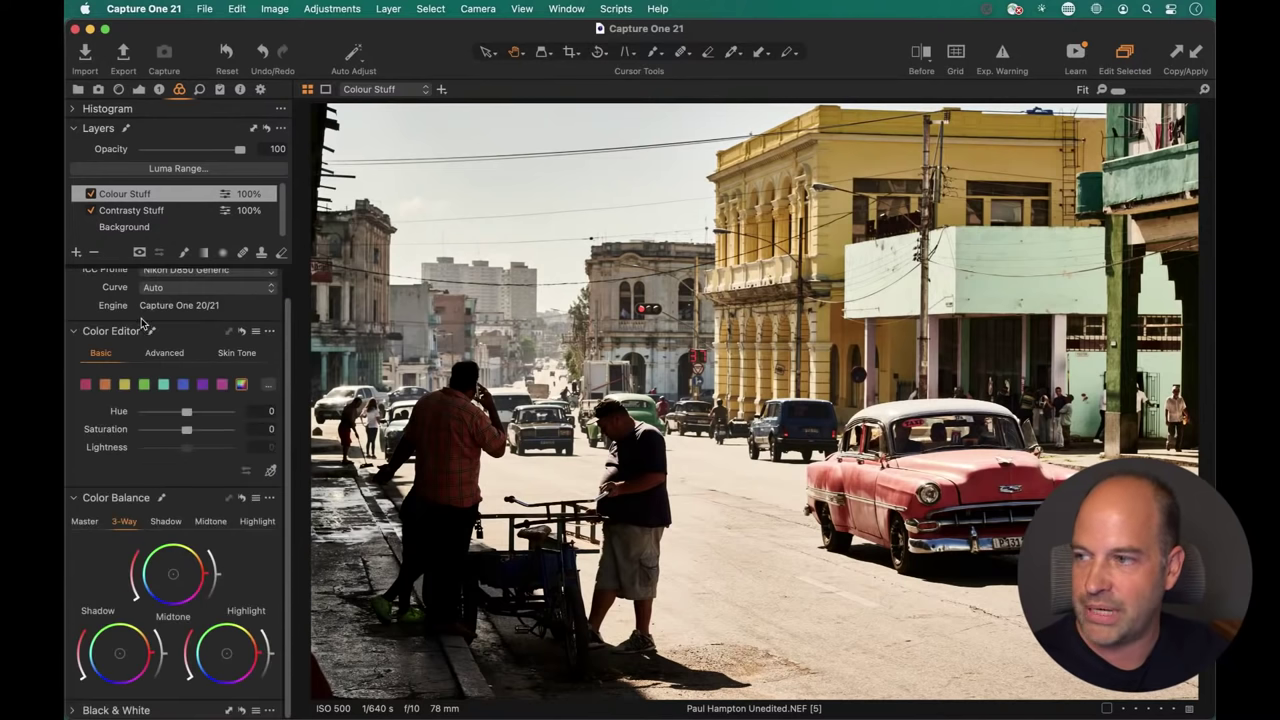
left_click(165, 356)
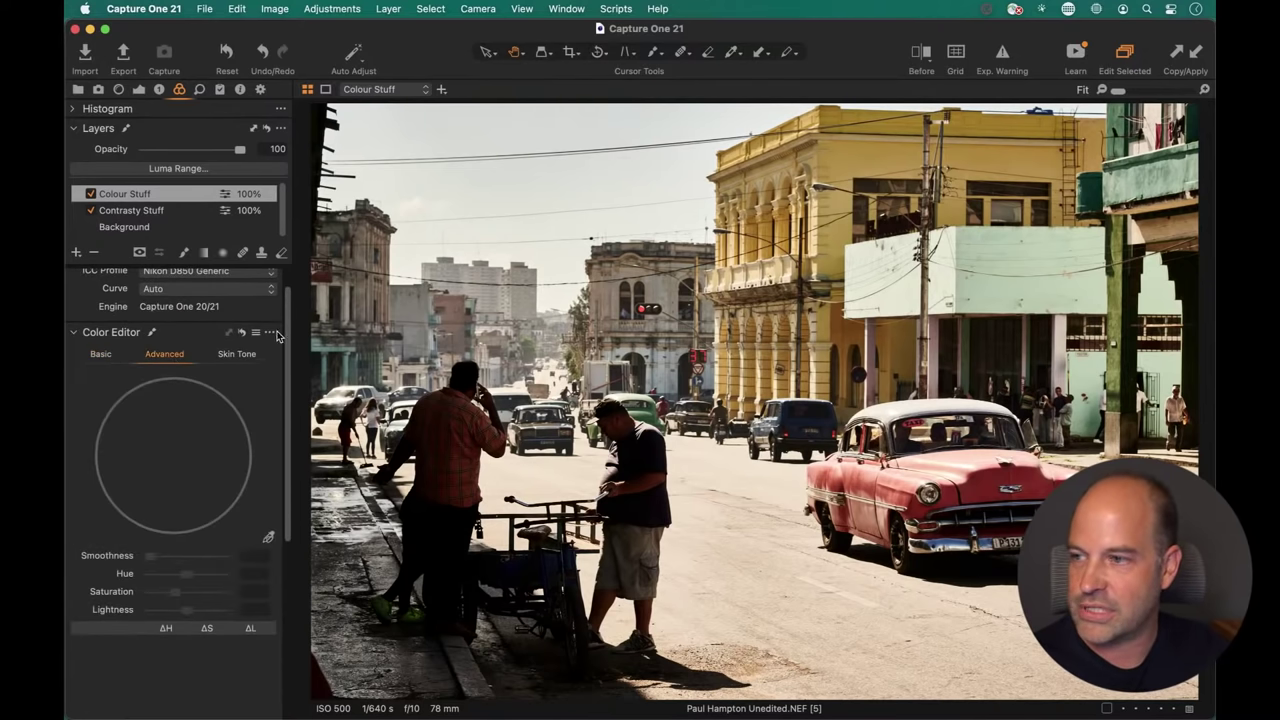
scroll(285, 335, "down", 3)
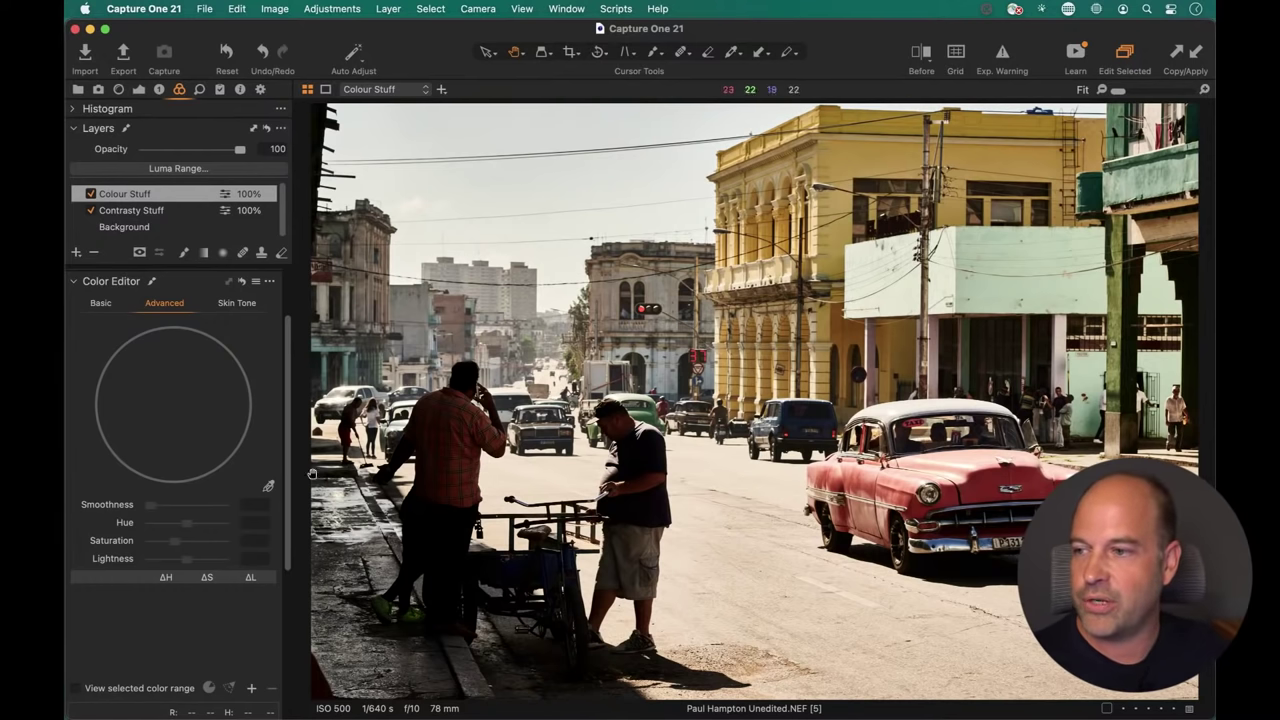
Sample the yellow building's colour, preview only that range, and narrow its wedge edges.
left_click(268, 486)
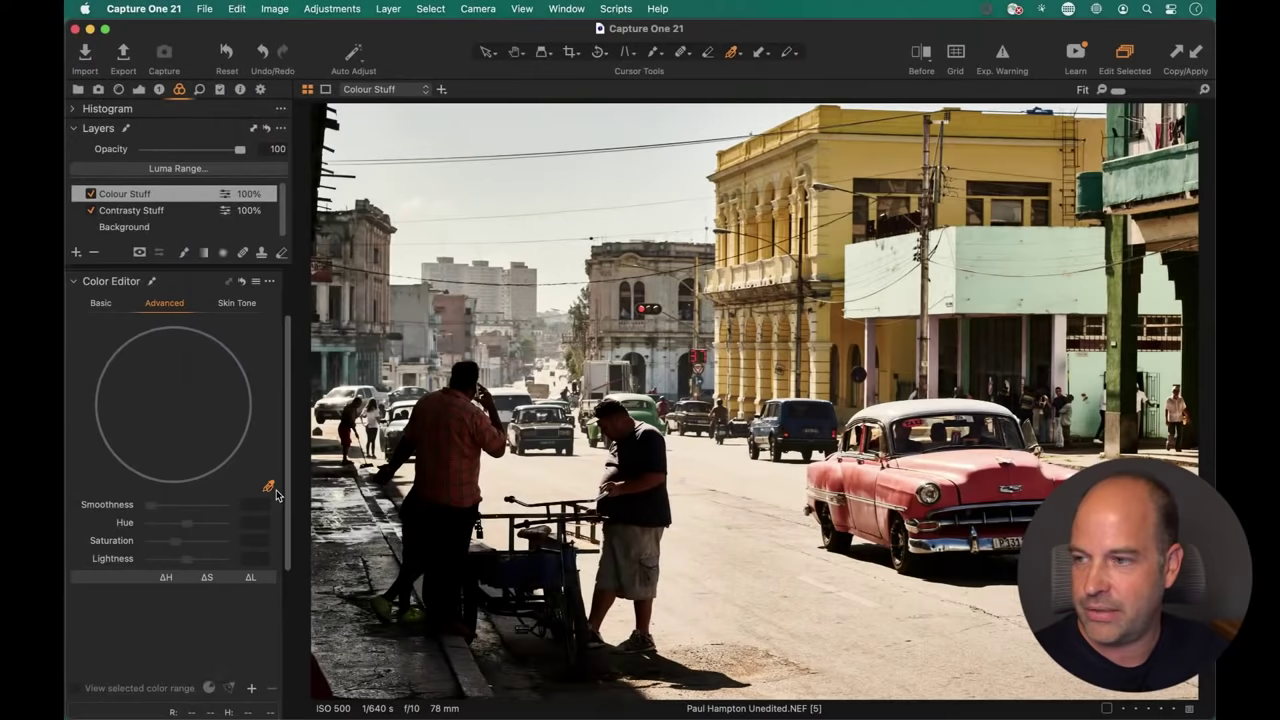
left_click(863, 153)
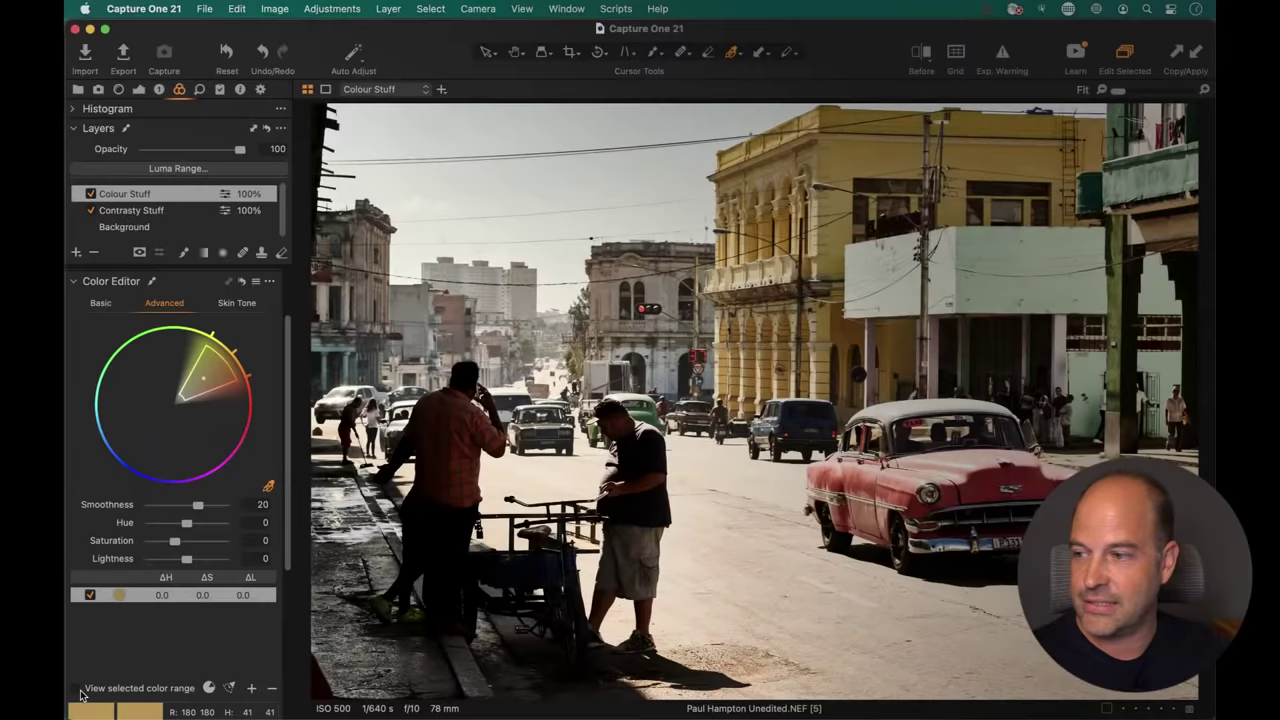
left_click(77, 689)
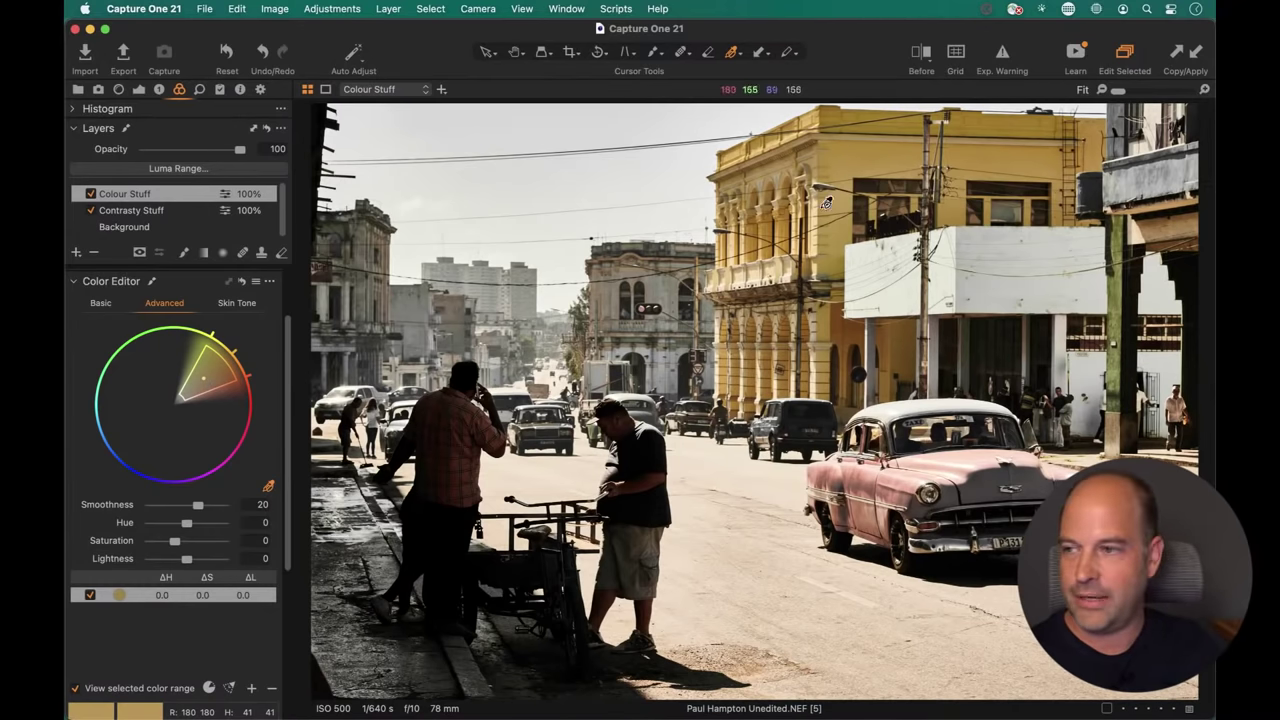
left_click_drag(230, 352, 224, 347)
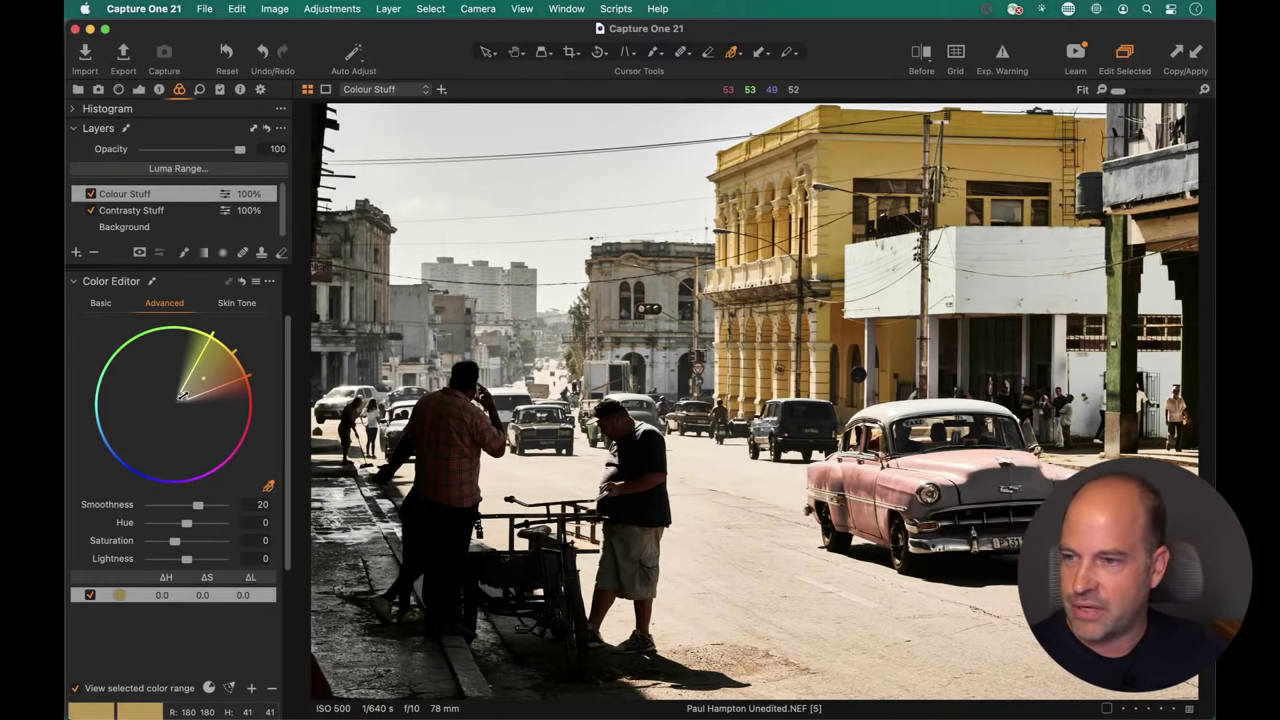
left_click_drag(183, 395, 211, 378)
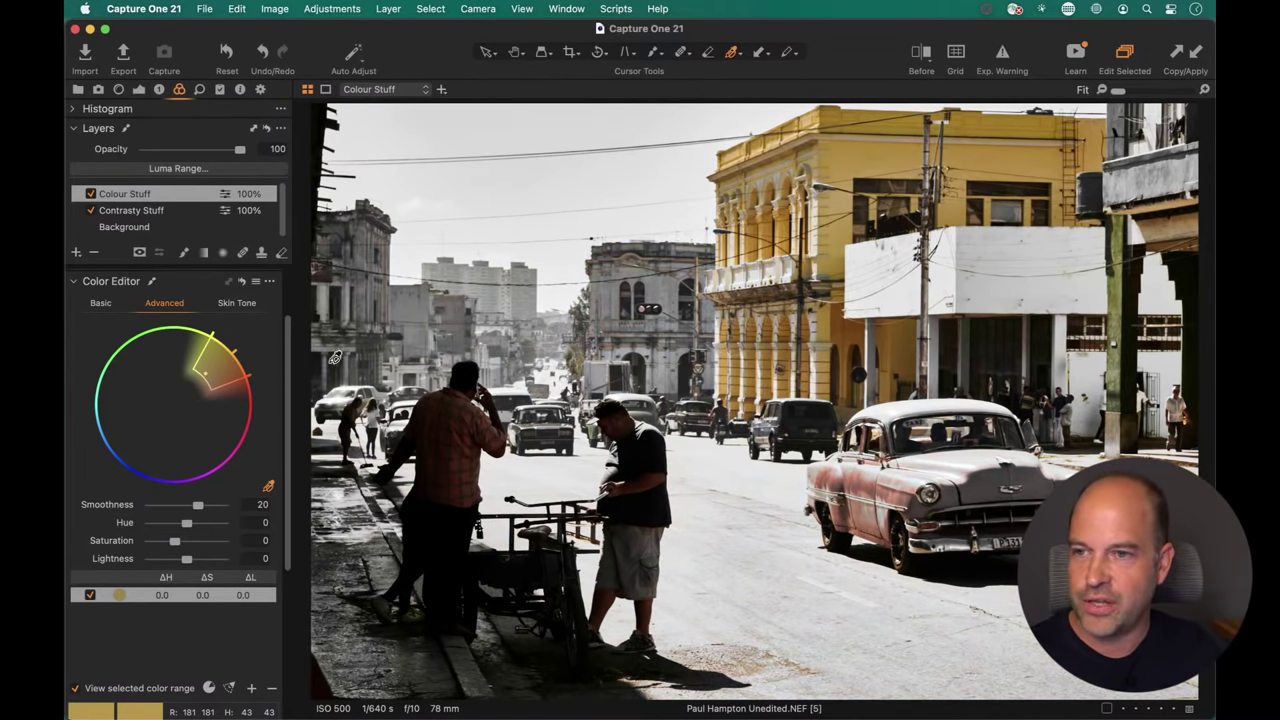
Refine the yellow range's saturation and hue edges so only the building stays coloured, excluding the red car.
left_click(782, 272)
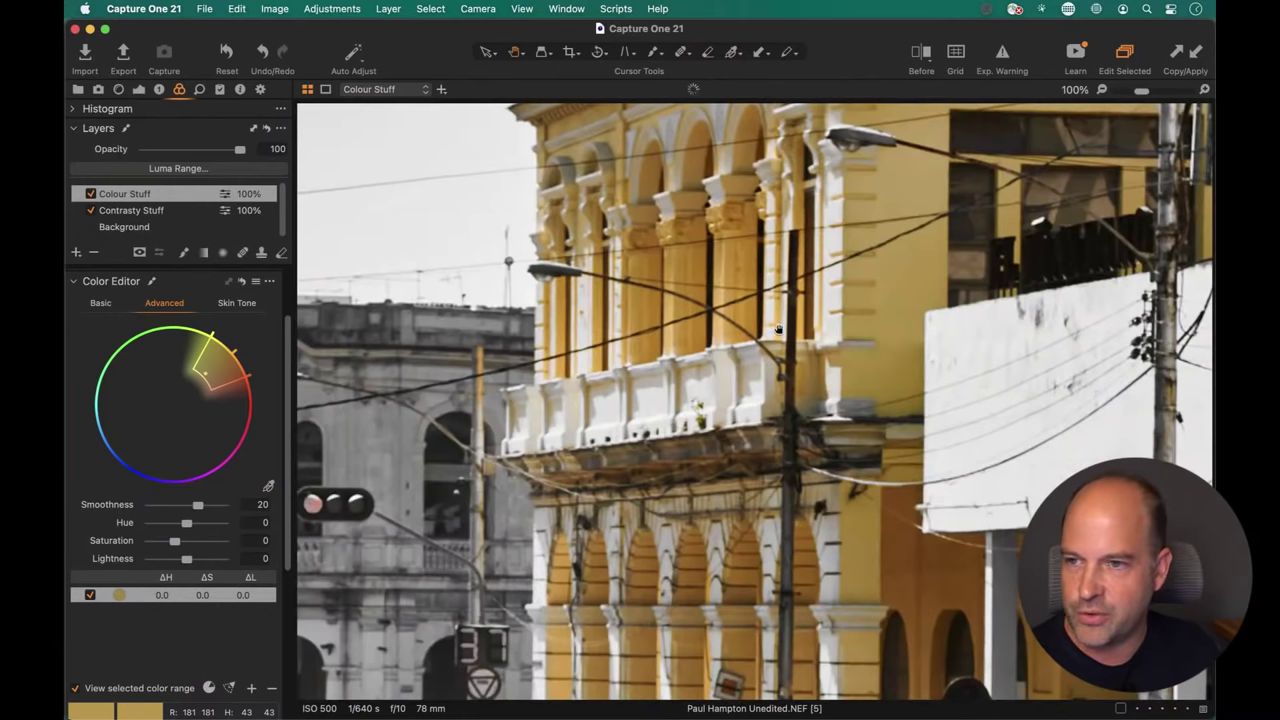
left_click_drag(204, 378, 190, 390)
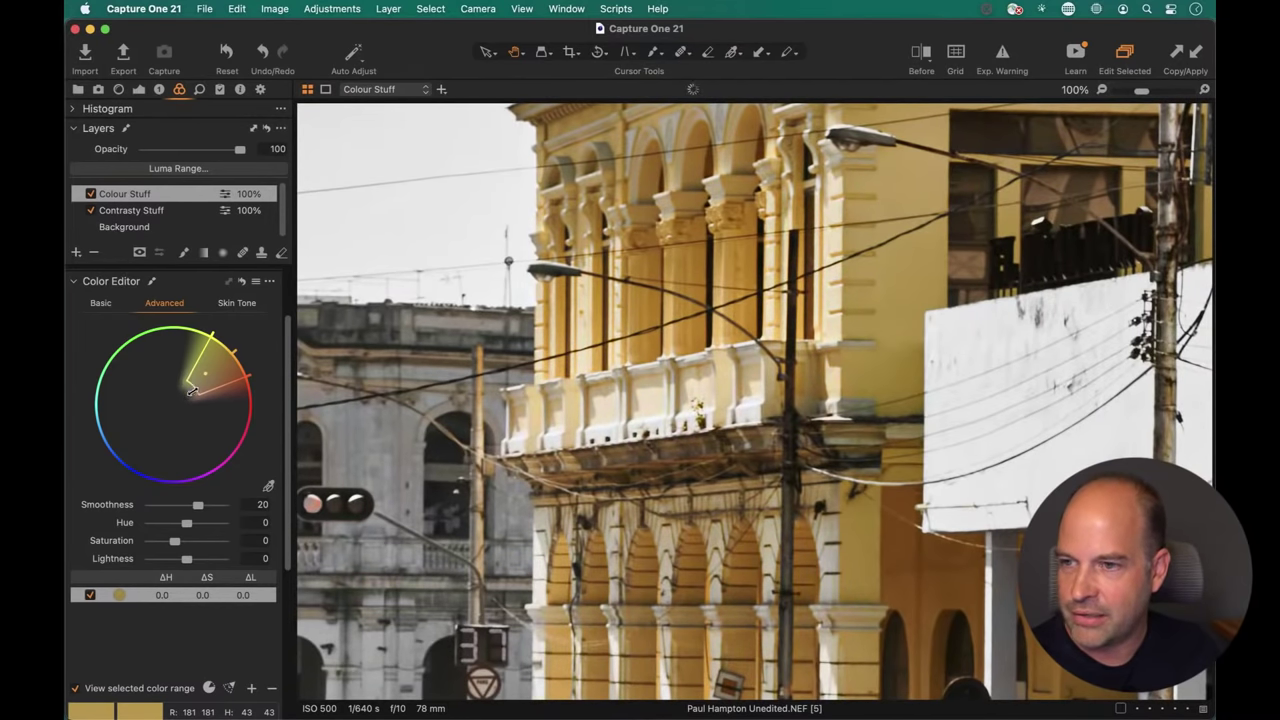
left_click(590, 410)
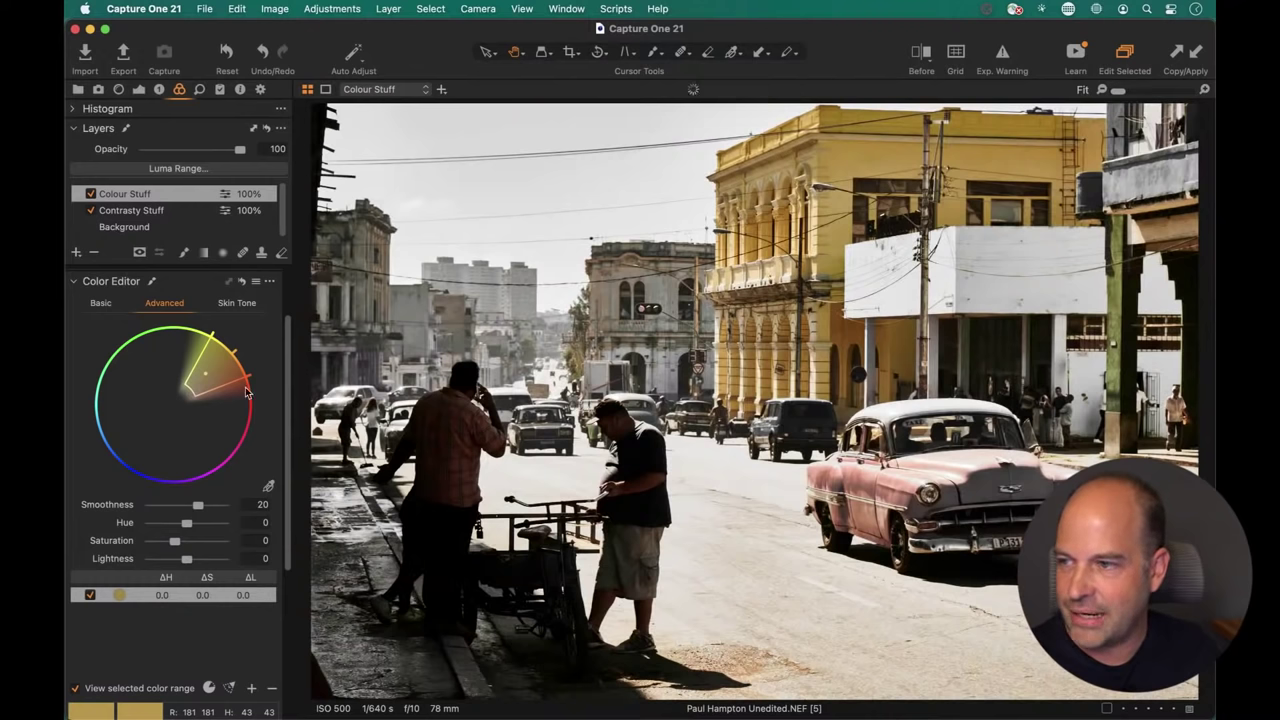
mouse_move(193, 388)
left_mouse_down()
mouse_move(168, 402)
mouse_move(202, 385)
left_mouse_up()
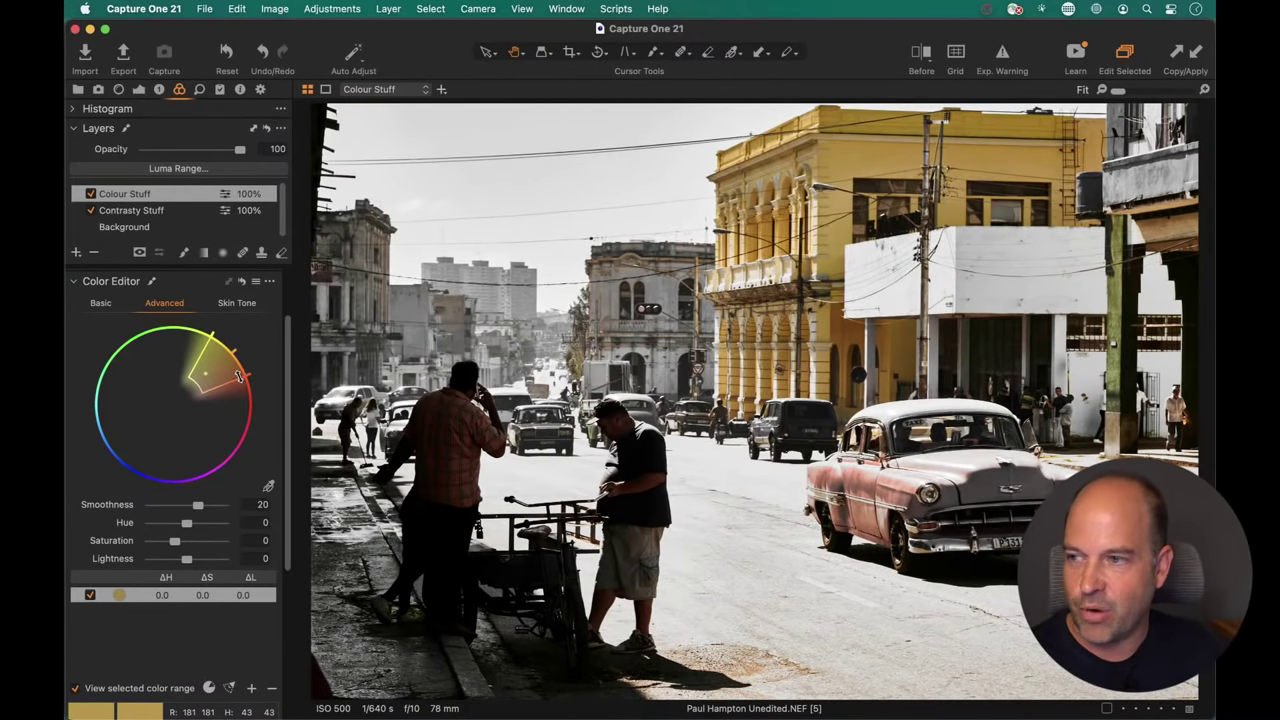
left_click_drag(239, 376, 239, 413)
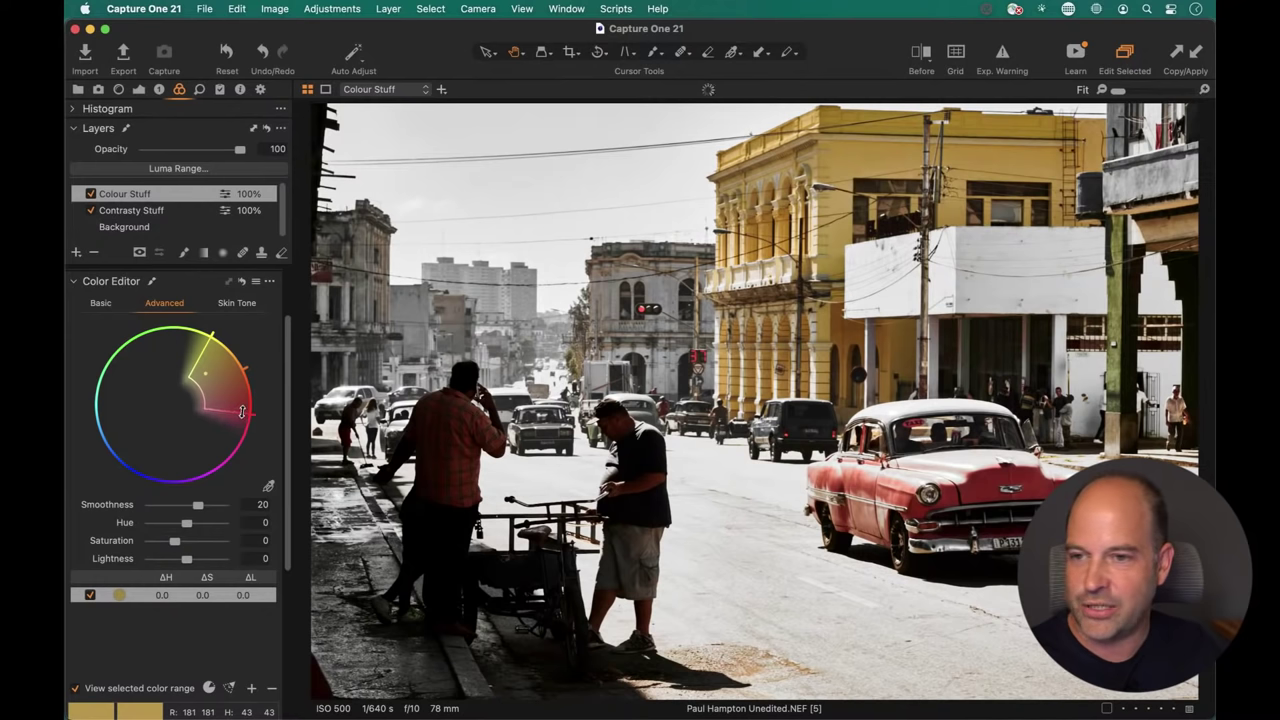
left_click_drag(242, 411, 228, 362)
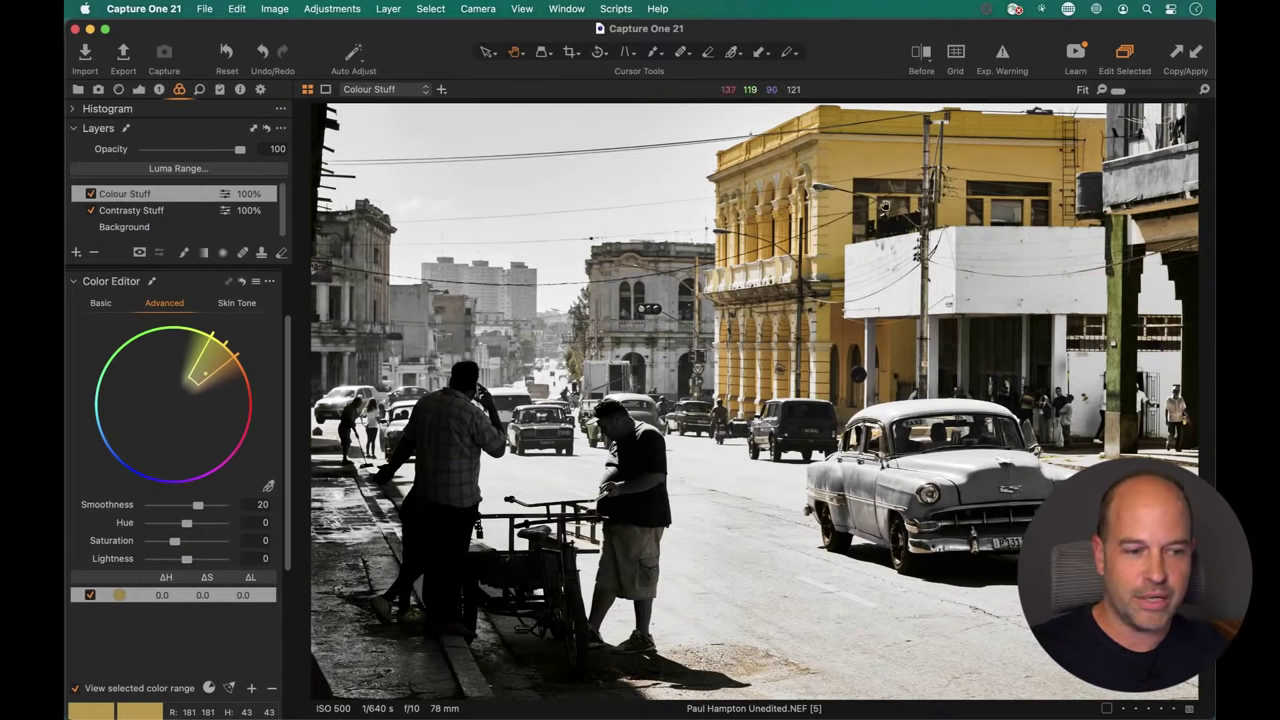
Lower the yellow range's Saturation to -23.3, reset its Lightness, and zoom to 100% on the taxi.
left_click(75, 688)
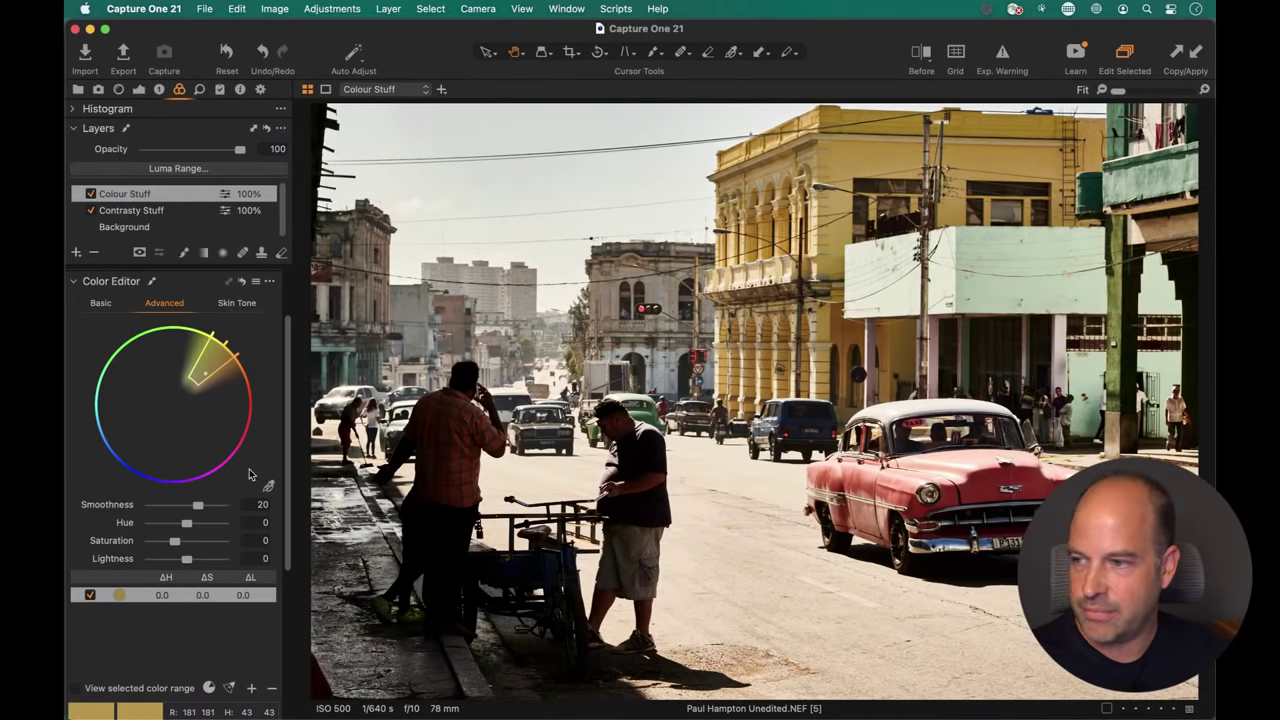
mouse_move(170, 543)
left_mouse_down()
mouse_move(158, 545)
mouse_move(177, 558)
mouse_move(168, 545)
left_mouse_up()
double_click(177, 558)
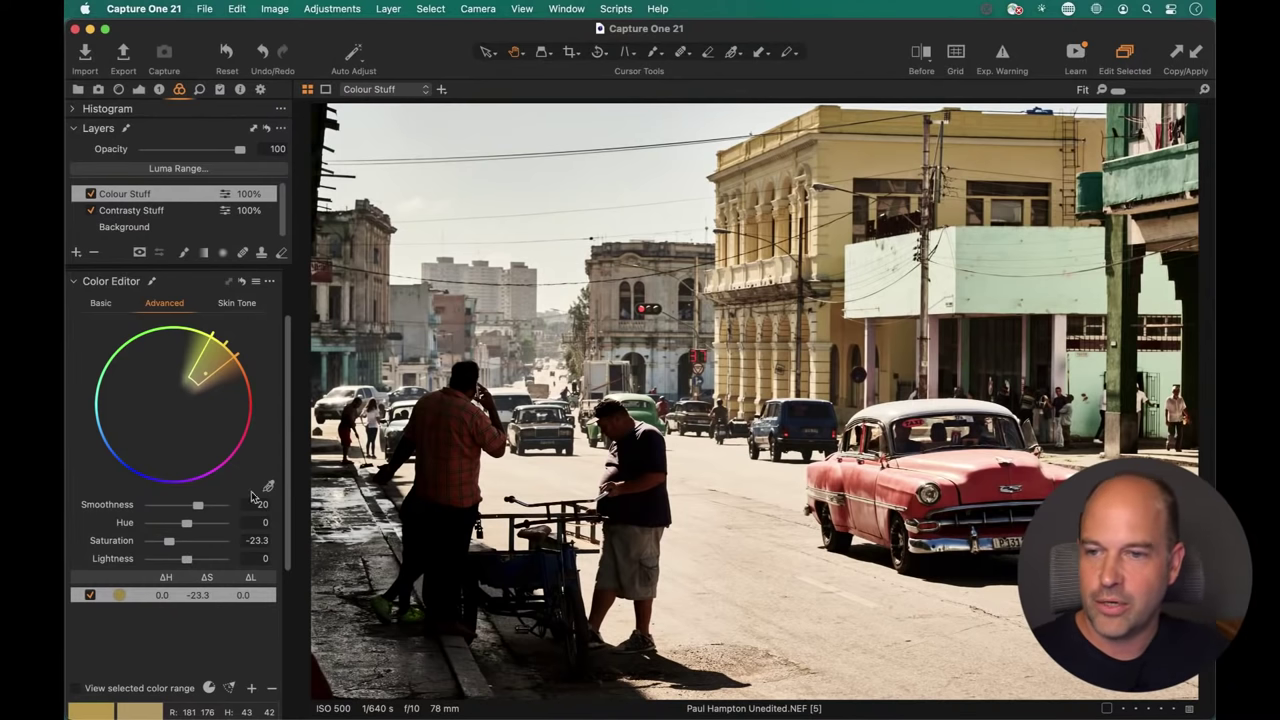
left_click(922, 502)
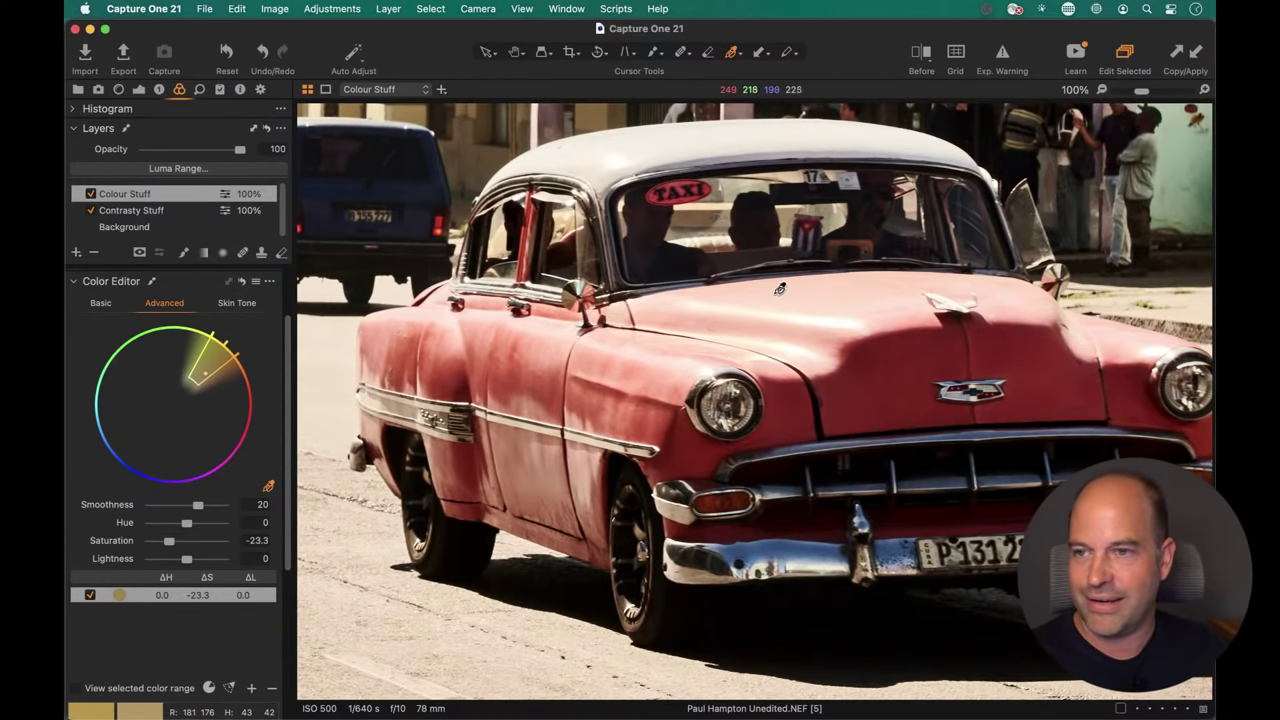
Add a second colour range sampled from the red taxi and preview only that range.
left_click(865, 385)
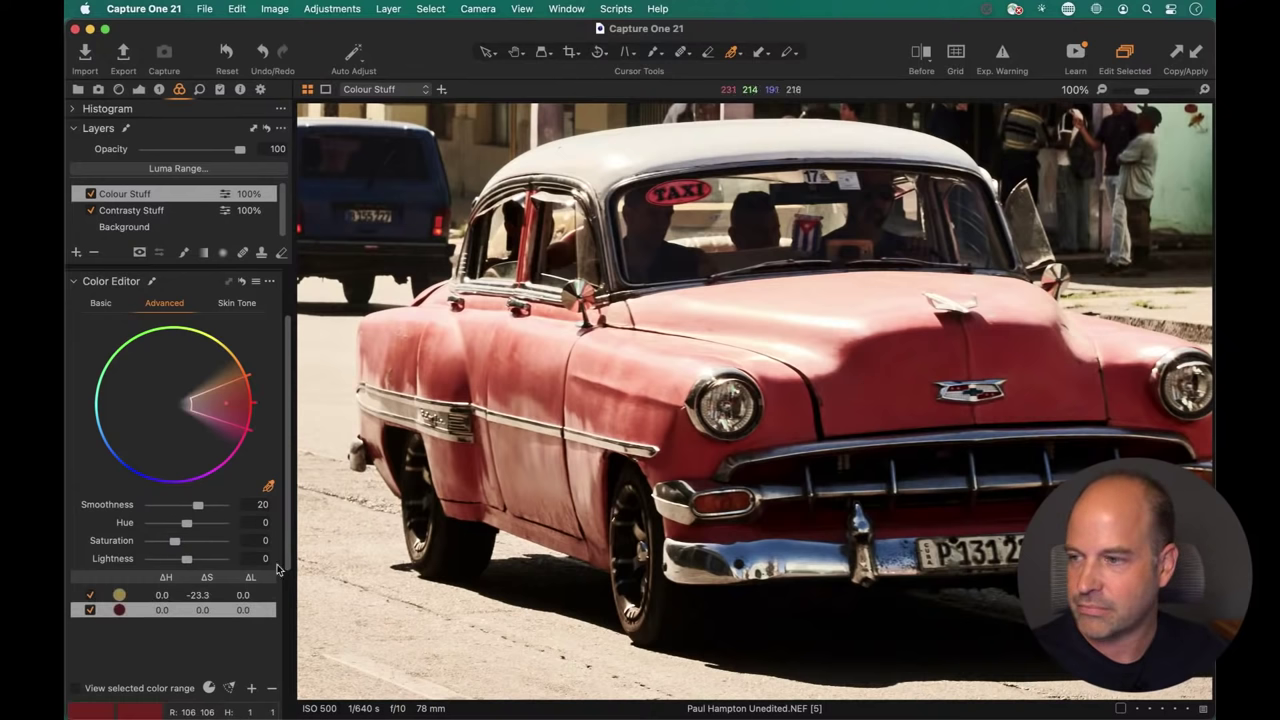
left_click(77, 689)
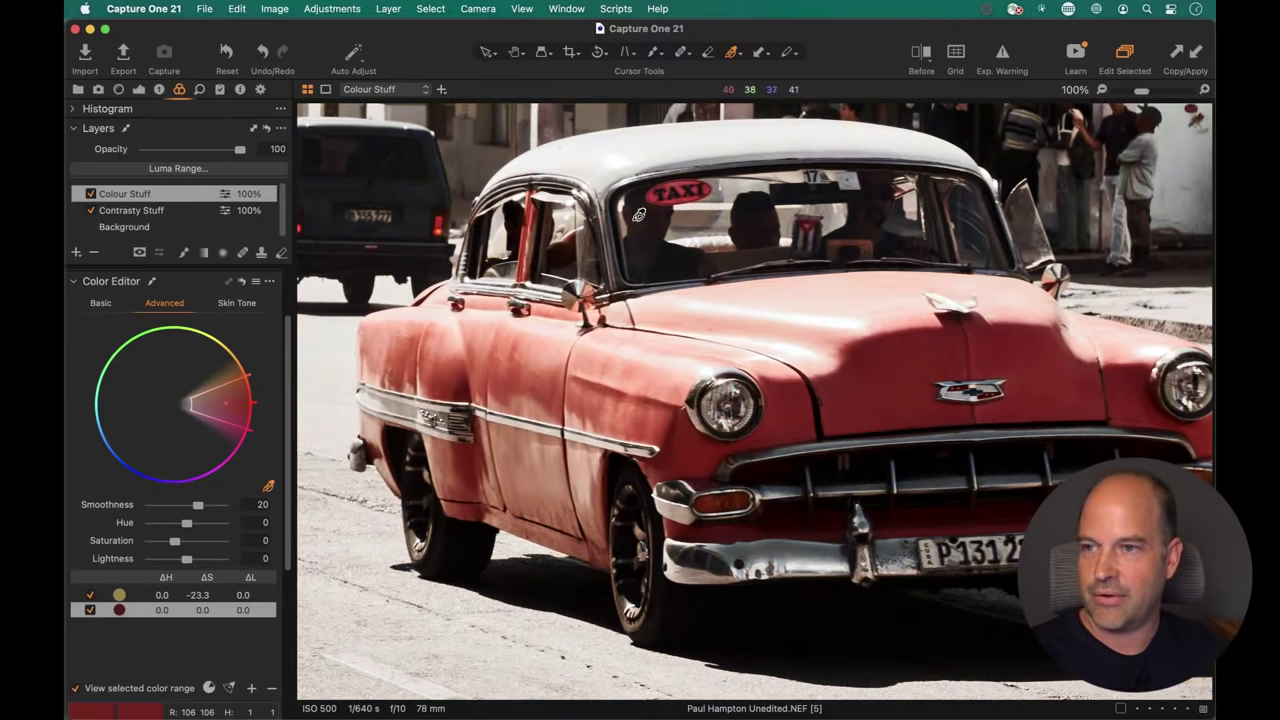
scroll(625, 210, "up", 5)
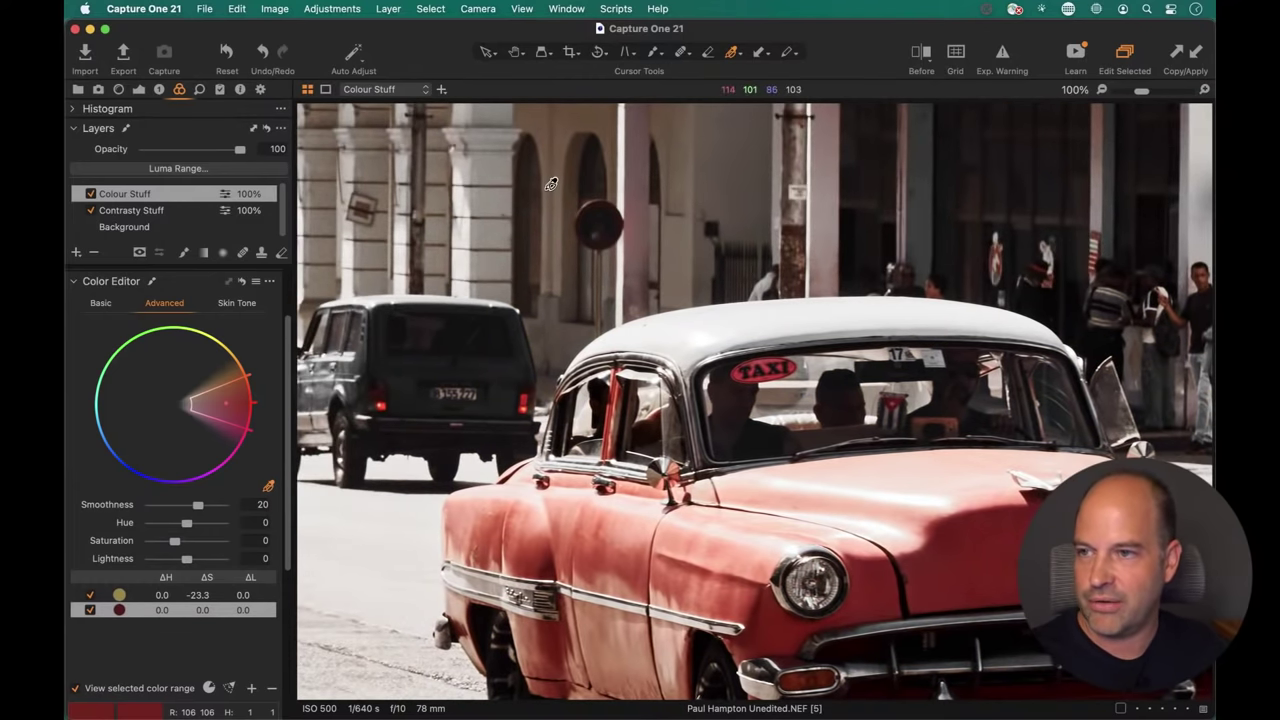
key("h")
left_click_drag(557, 236, 877, 428)
scroll(875, 435, "down", 5)
scroll(875, 435, "right", 5)
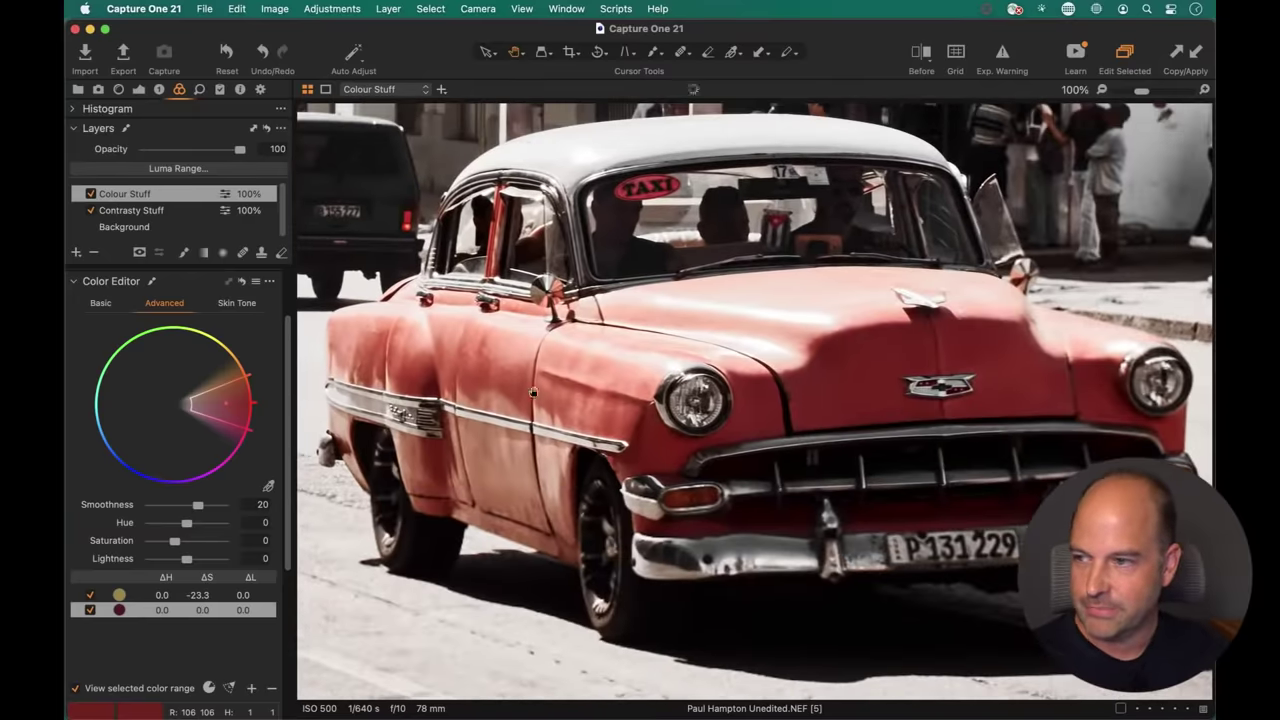
scroll(623, 366, "left", 2)
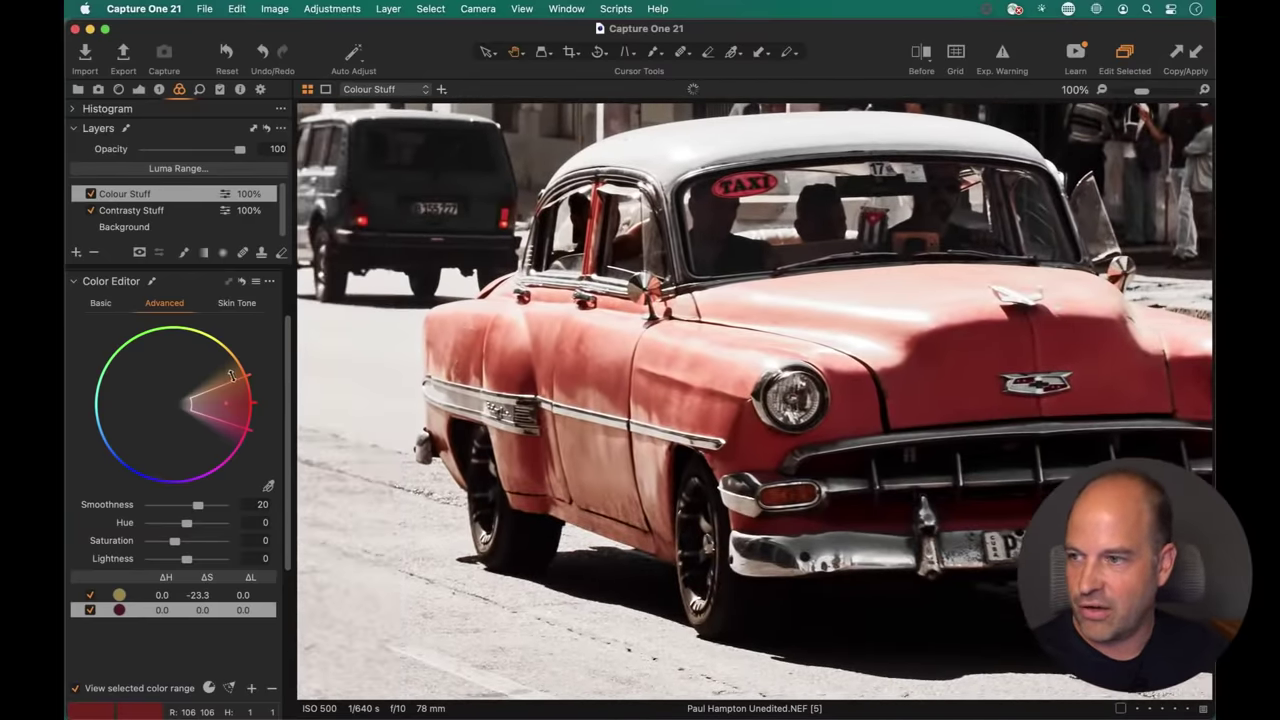
Narrow the red range's hue span toward red and exclude less-saturated colours.
mouse_move(236, 384)
left_mouse_down()
mouse_move(241, 404)
mouse_move(243, 370)
left_mouse_up()
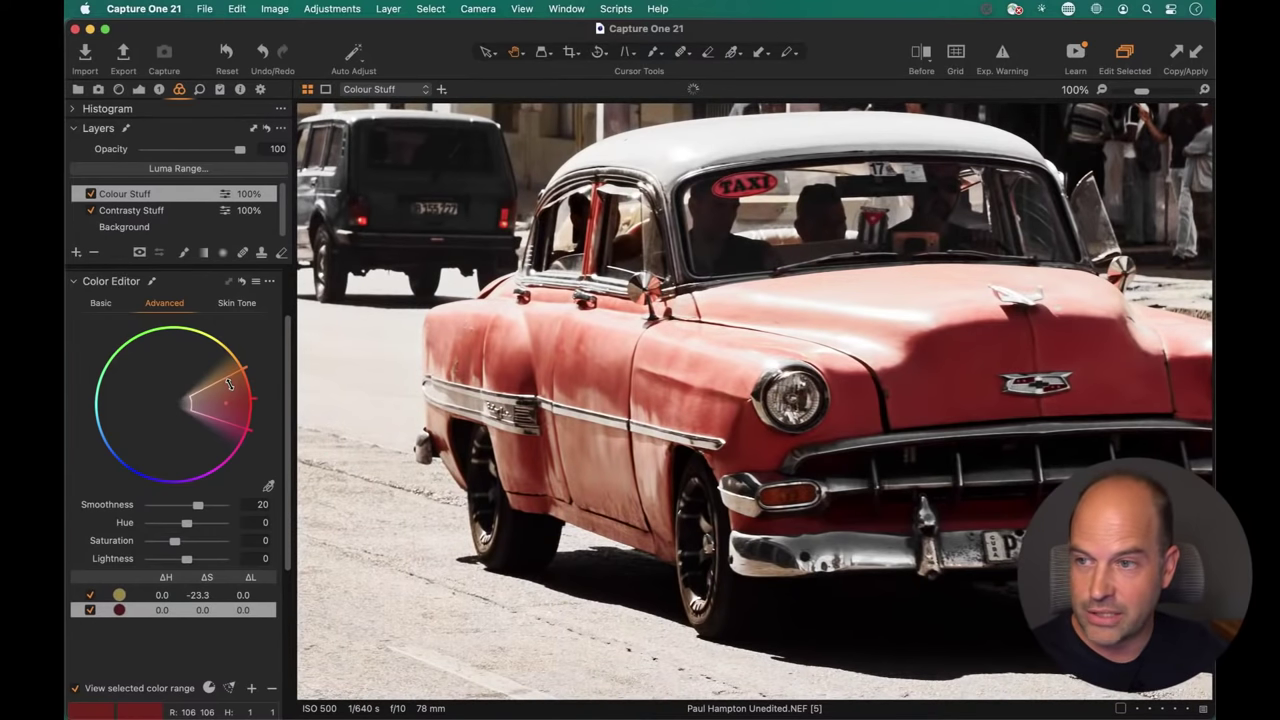
mouse_move(191, 404)
left_mouse_down()
mouse_move(222, 407)
mouse_move(177, 407)
left_mouse_up()
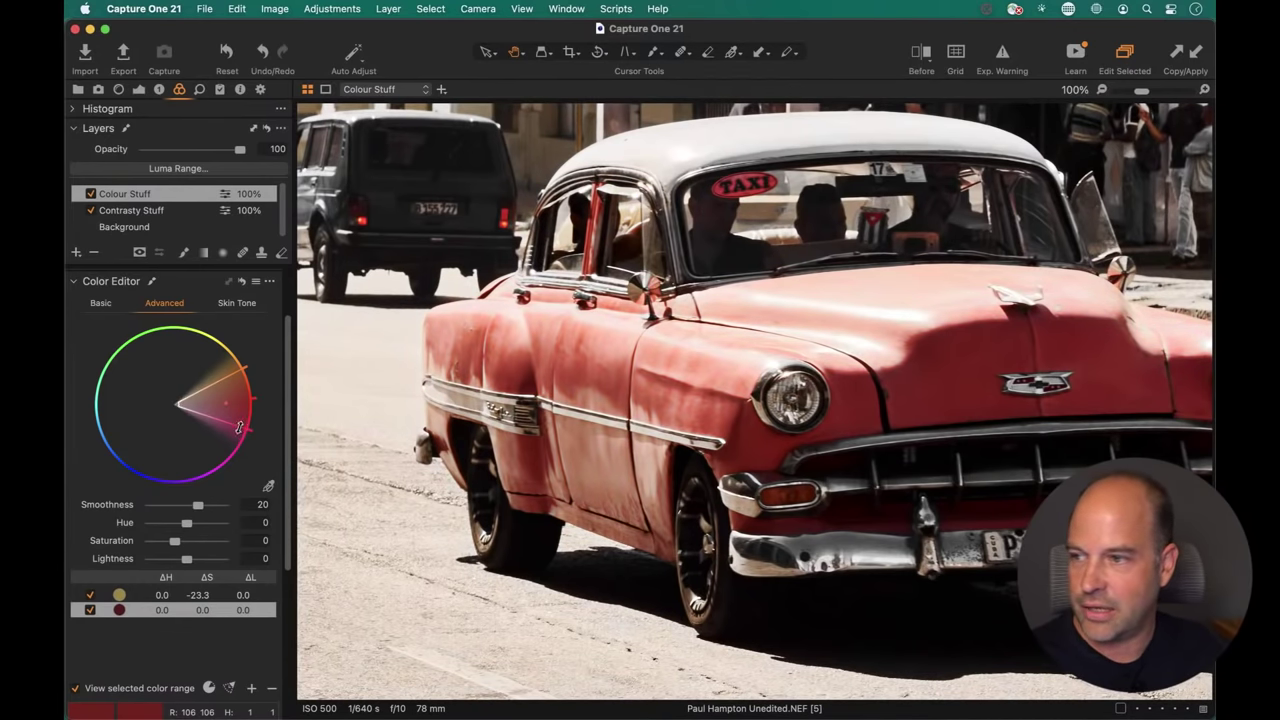
mouse_move(239, 428)
left_mouse_down()
mouse_move(245, 412)
mouse_move(241, 424)
left_mouse_up()
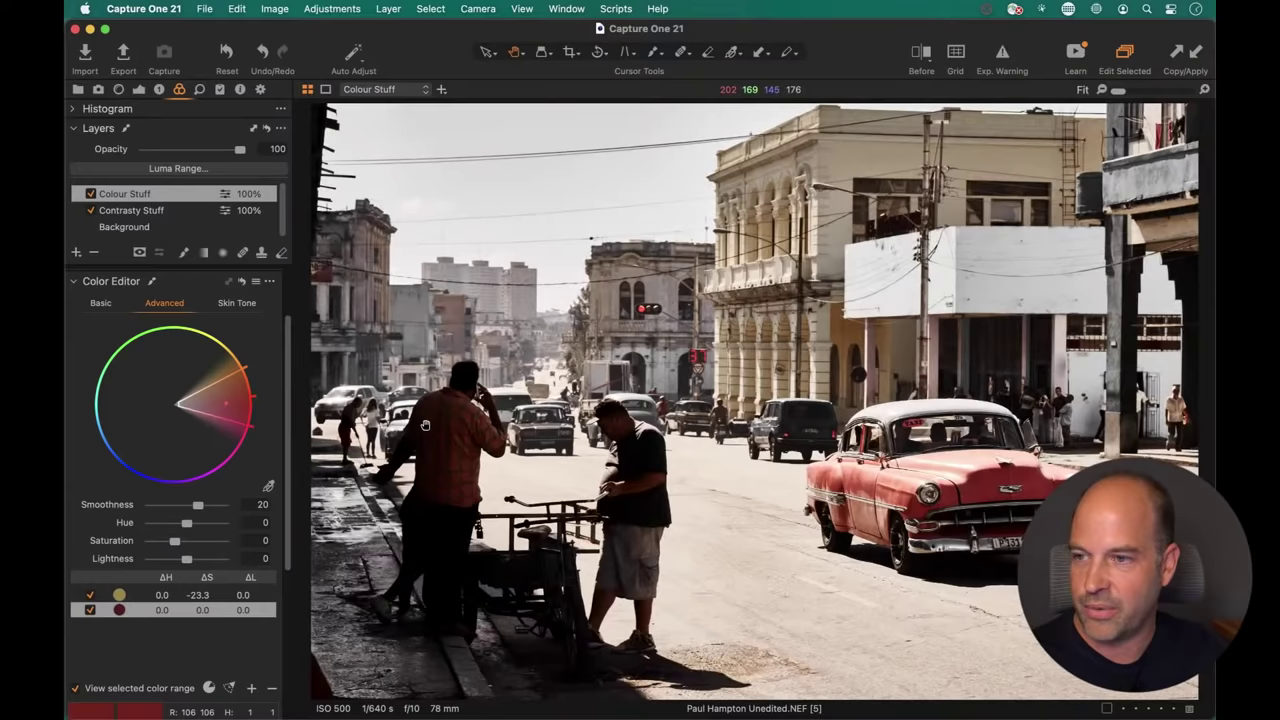
left_click(428, 424)
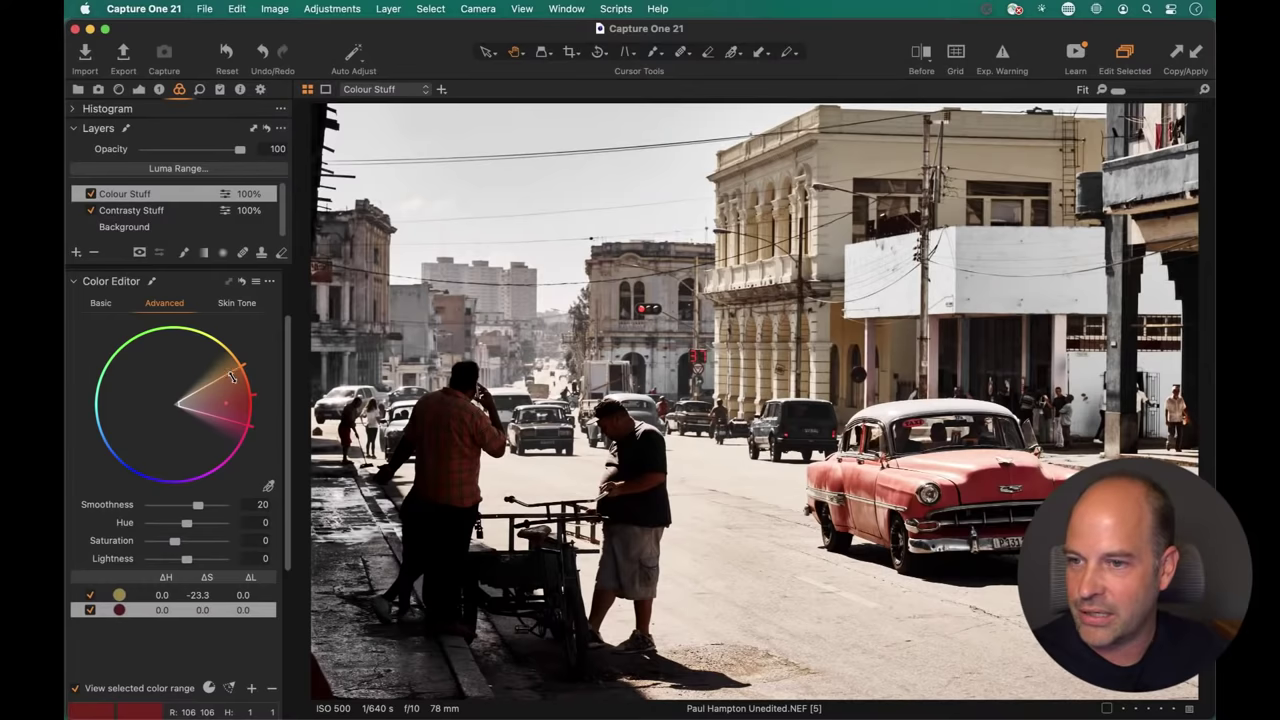
left_click(919, 473)
left_click_drag(878, 448, 850, 488)
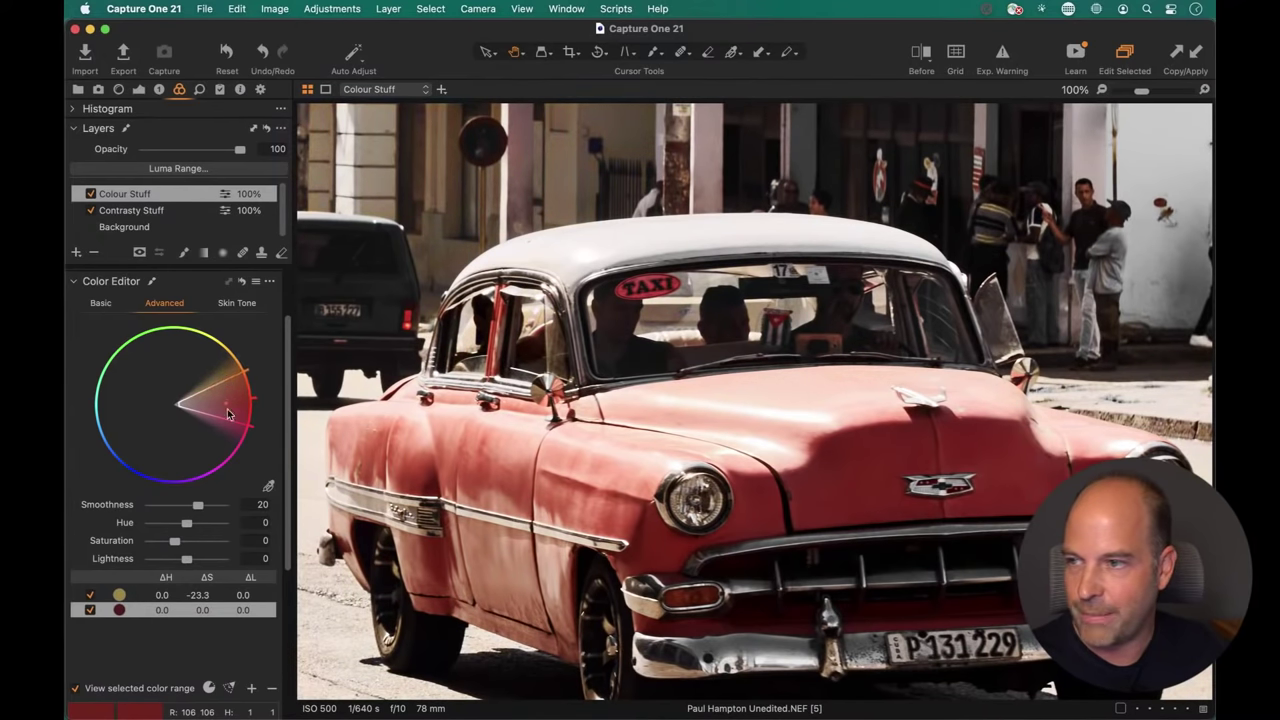
double_click(457, 473)
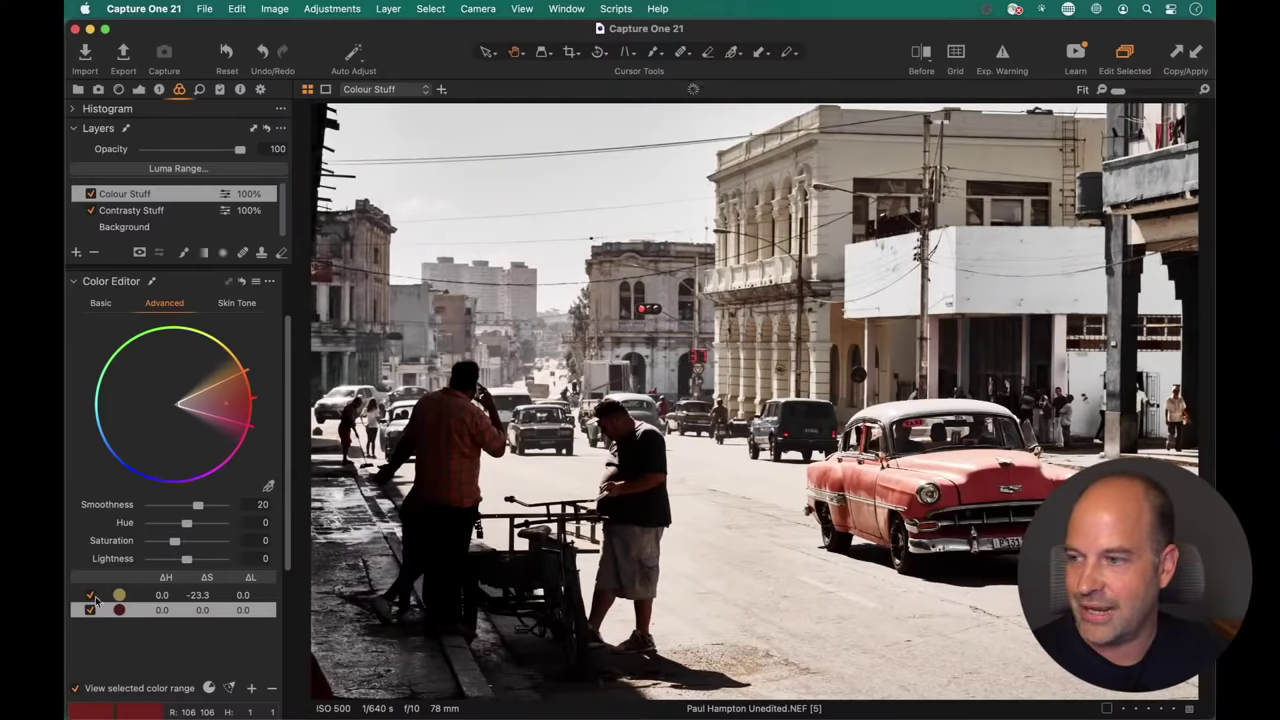
In full colour at 100% on the taxi, set the red range's Hue to -1.1.
left_click(76, 689)
double_click(834, 504)
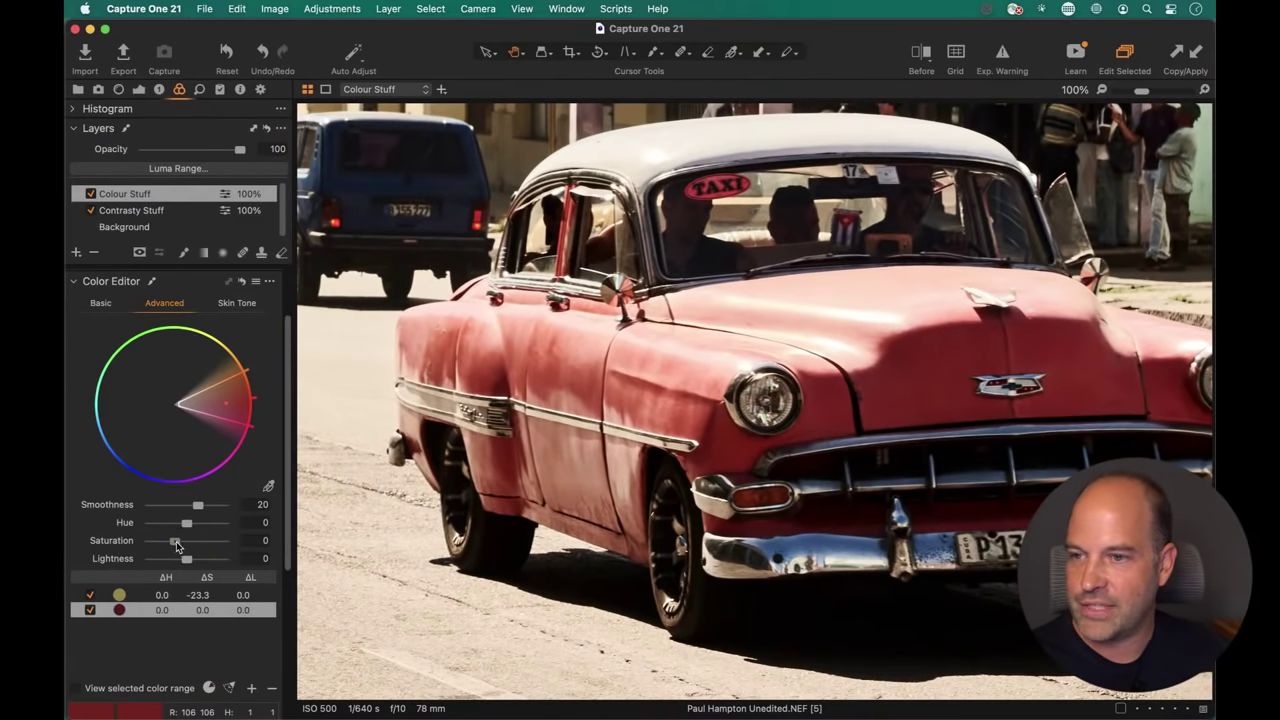
left_click_drag(176, 541, 128, 535)
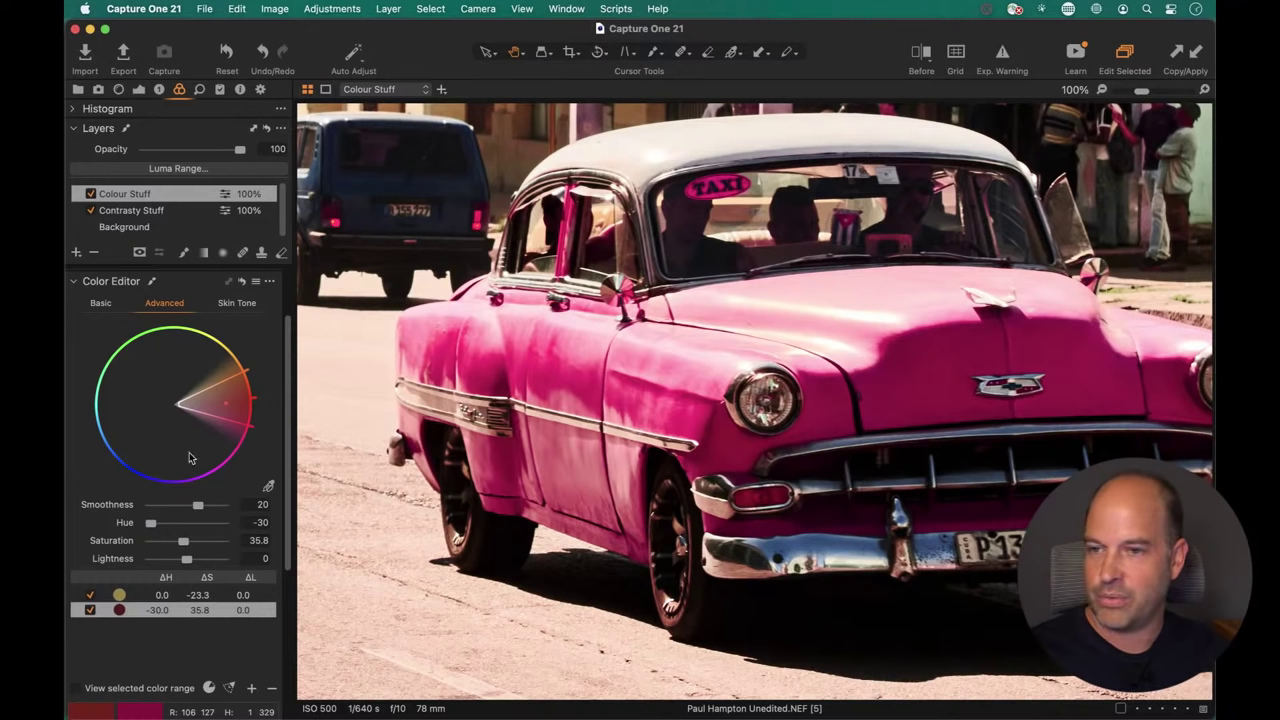
left_click_drag(150, 524, 230, 526)
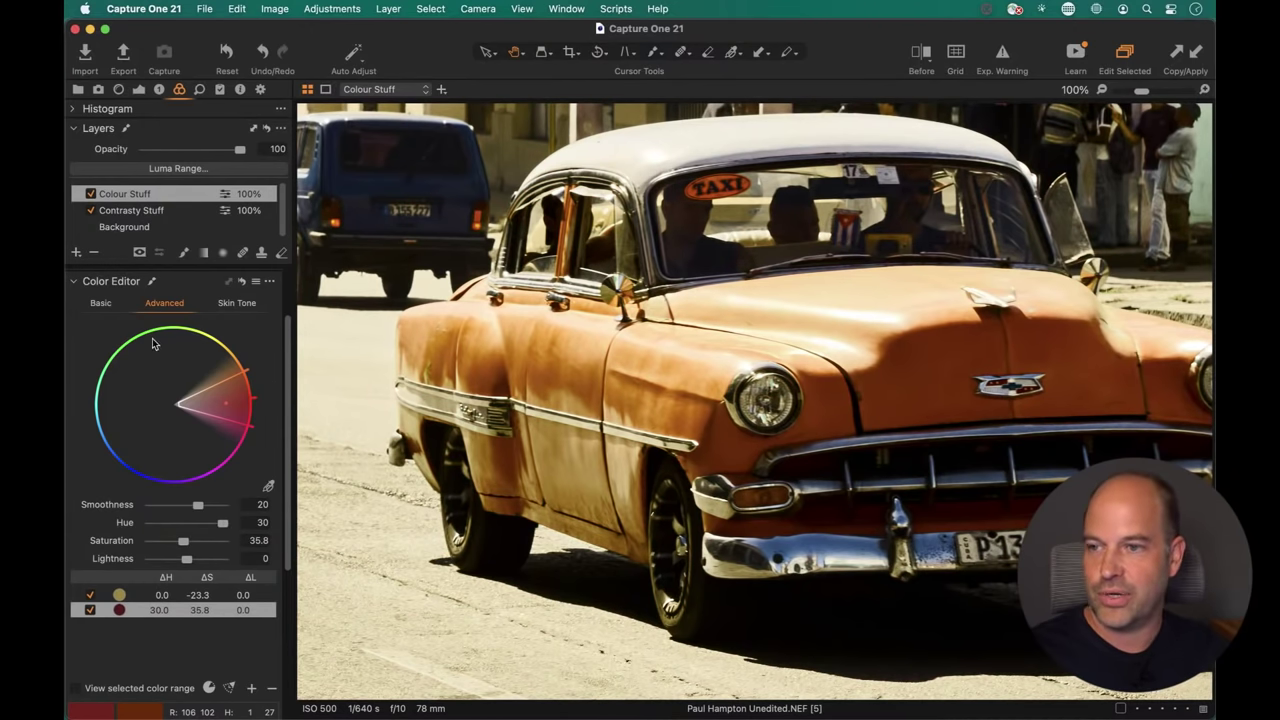
double_click(205, 527)
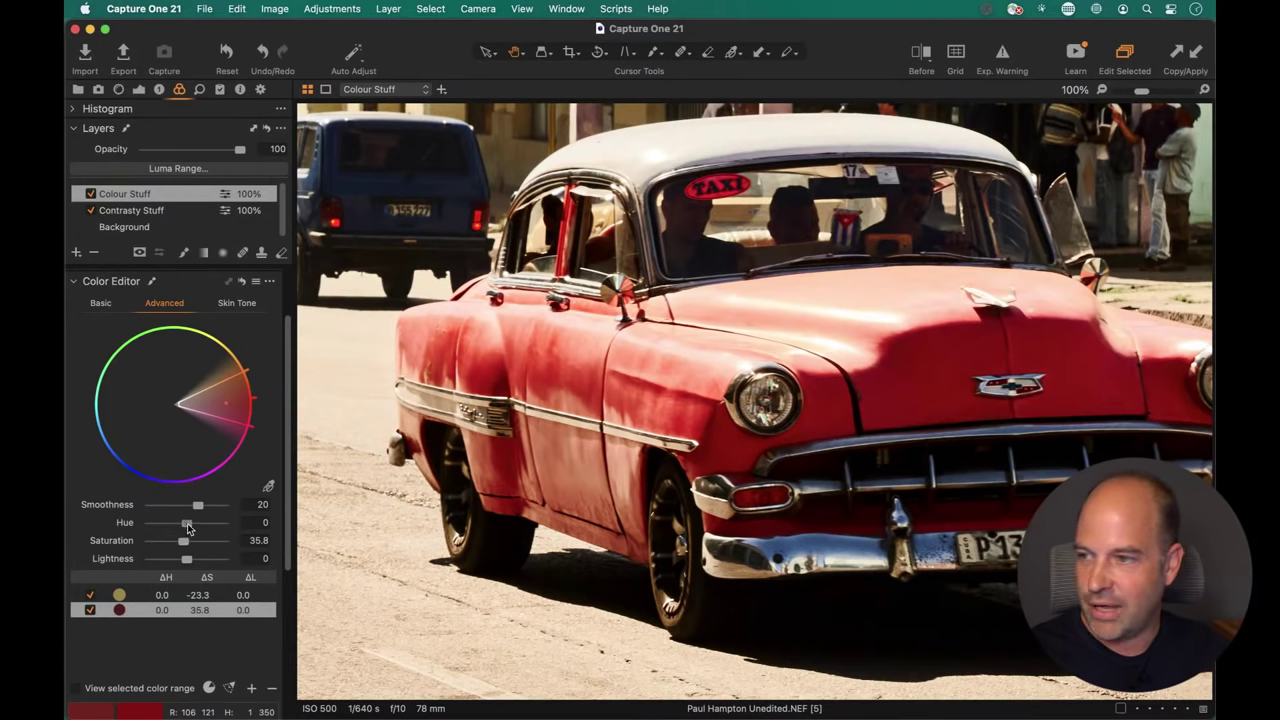
left_click_drag(187, 523, 186, 530)
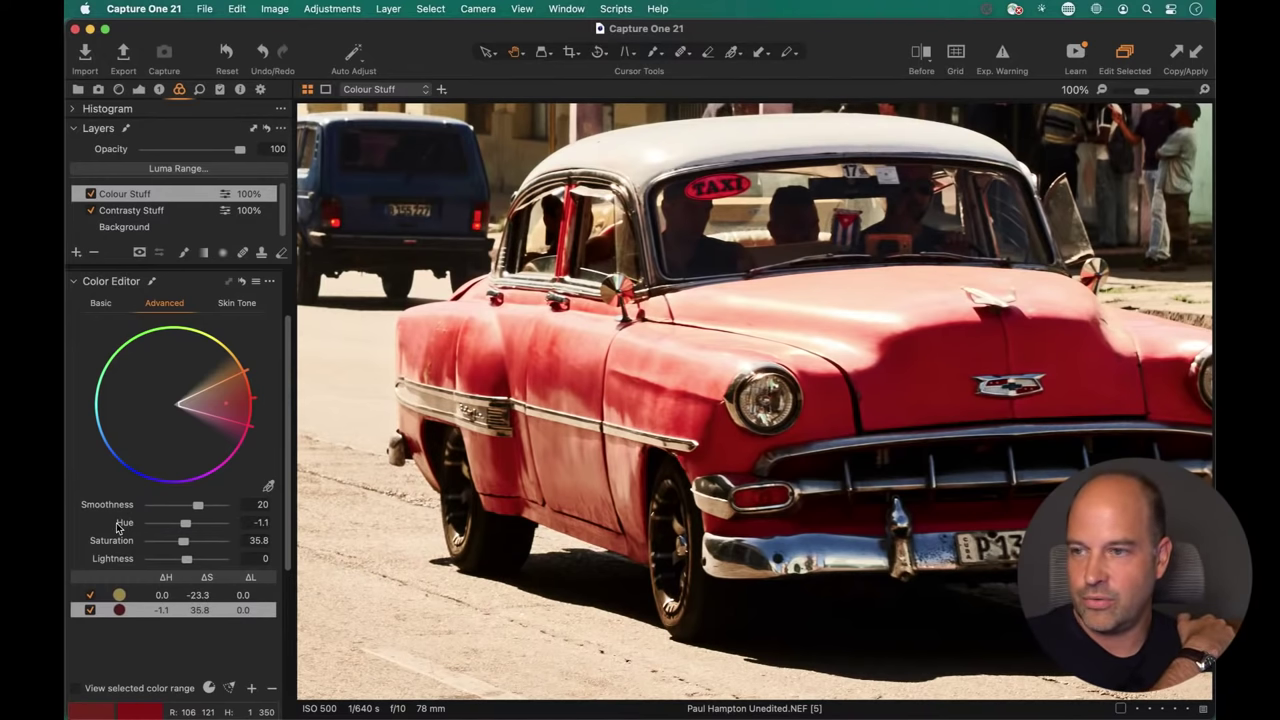
left_click(482, 496)
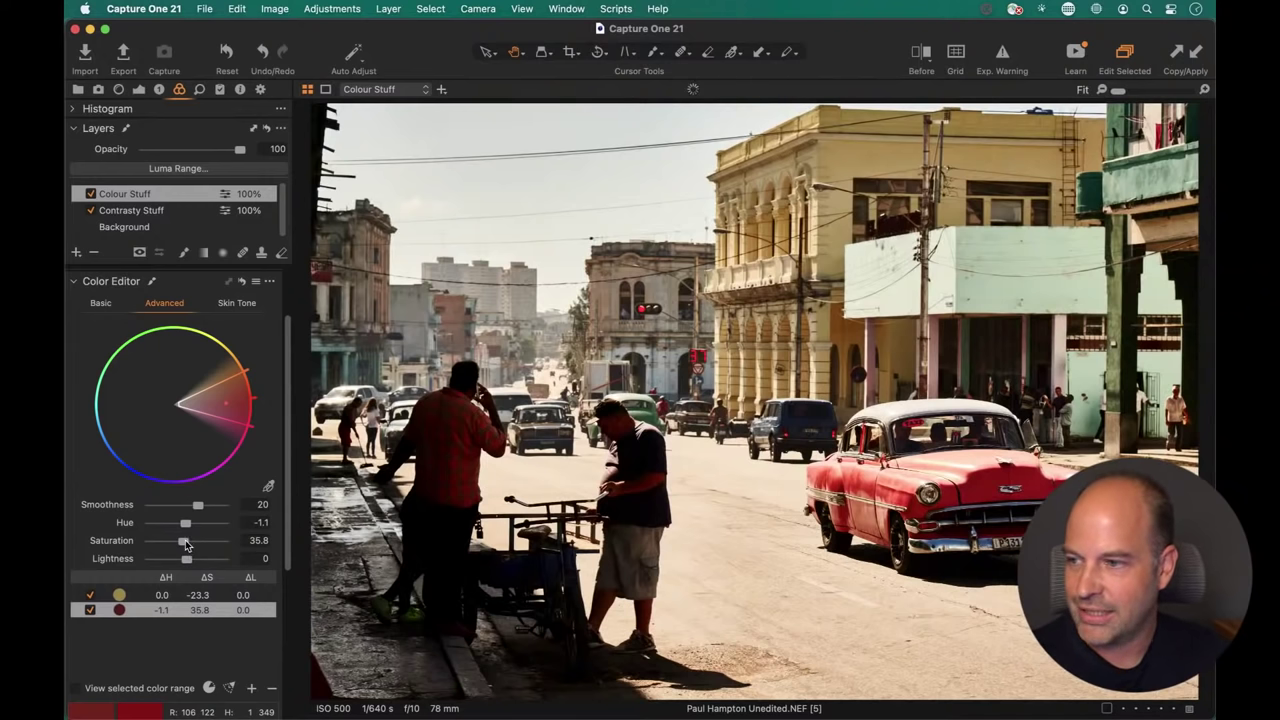
Test red saturation levels and settle on Saturation 40.3 with Lightness -1.4, then fit the image.
left_click(186, 540)
left_click_drag(188, 540, 186, 560)
left_click(966, 490)
left_click_drag(1000, 499, 682, 488)
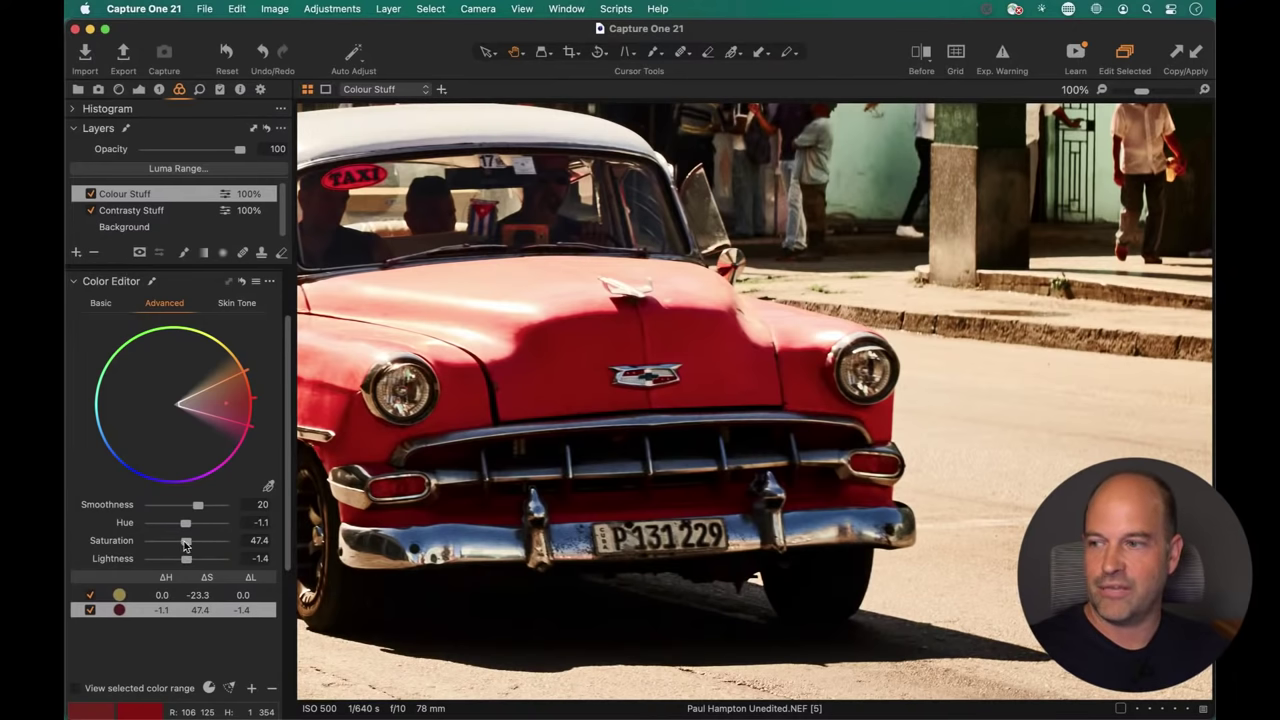
left_click_drag(184, 542, 244, 548)
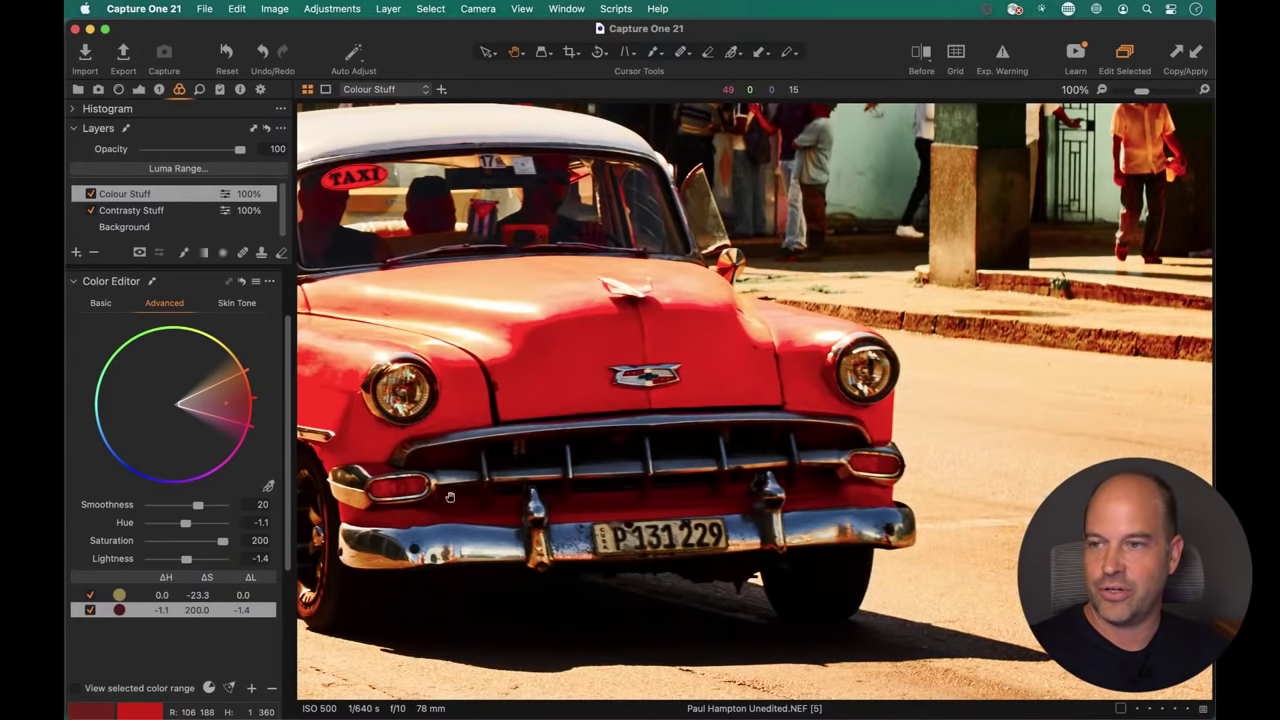
left_click_drag(450, 498, 610, 485)
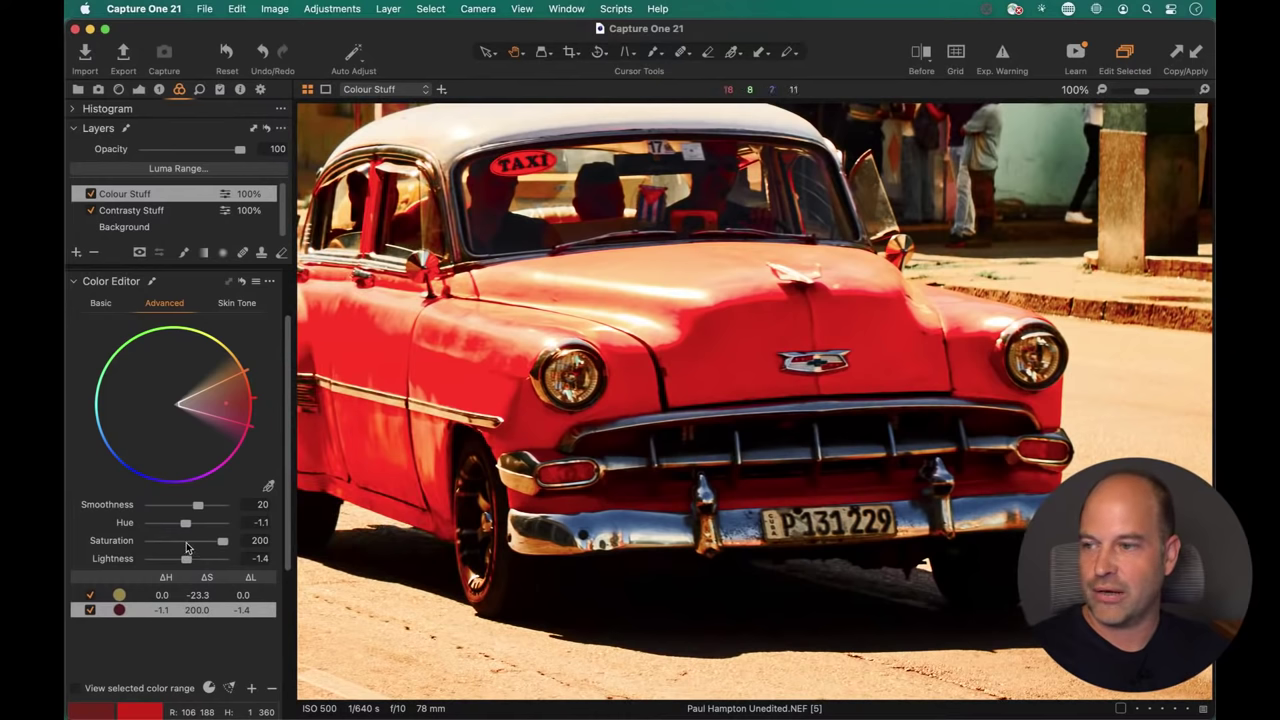
double_click(186, 542)
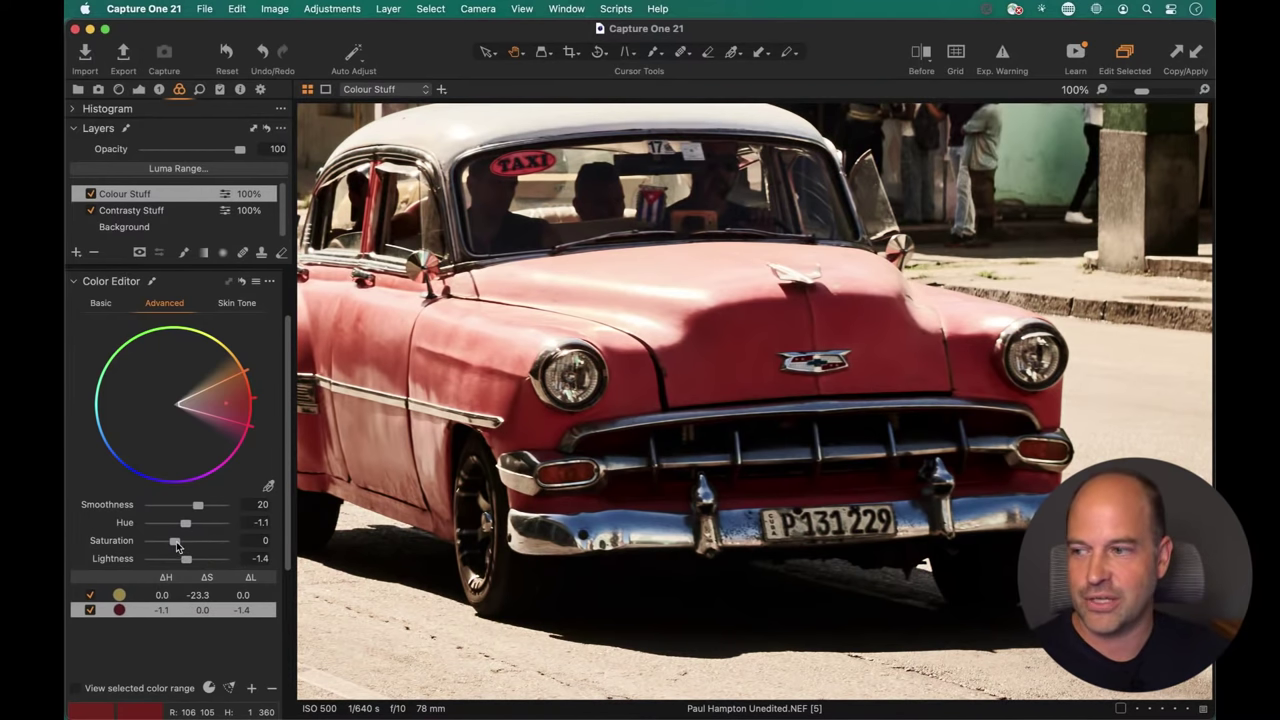
left_click_drag(176, 541, 185, 540)
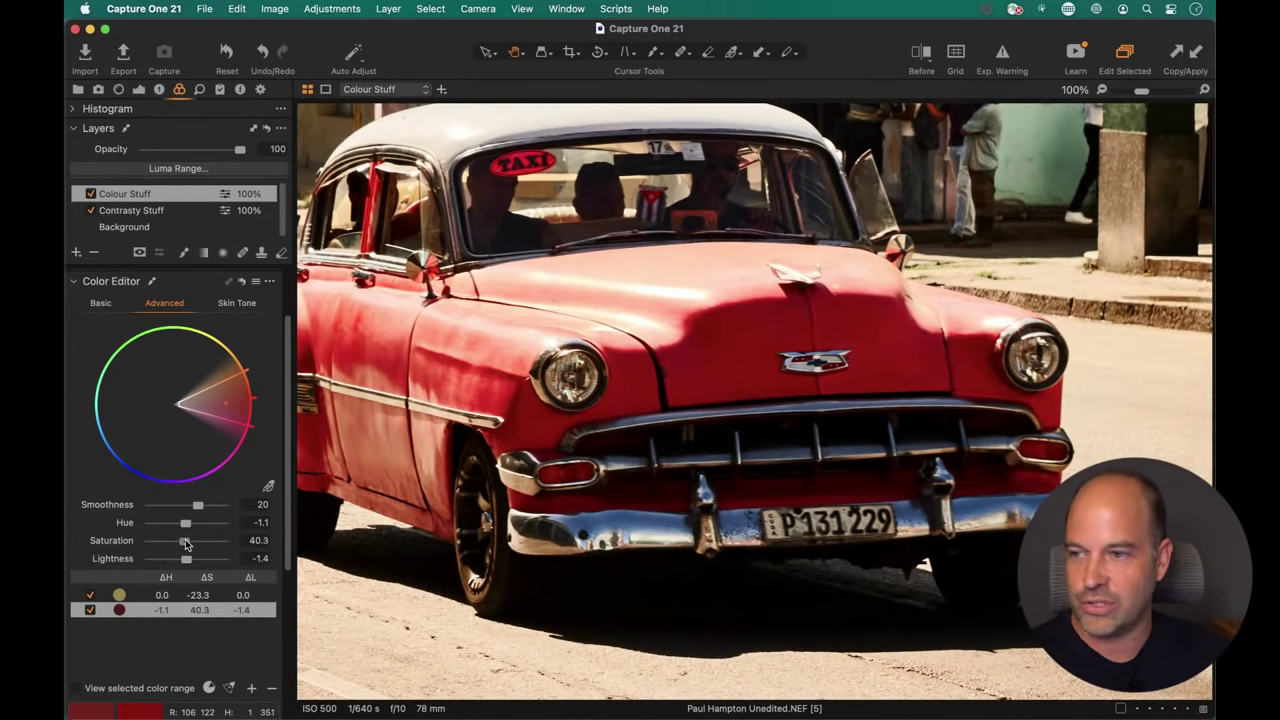
key("super+0")
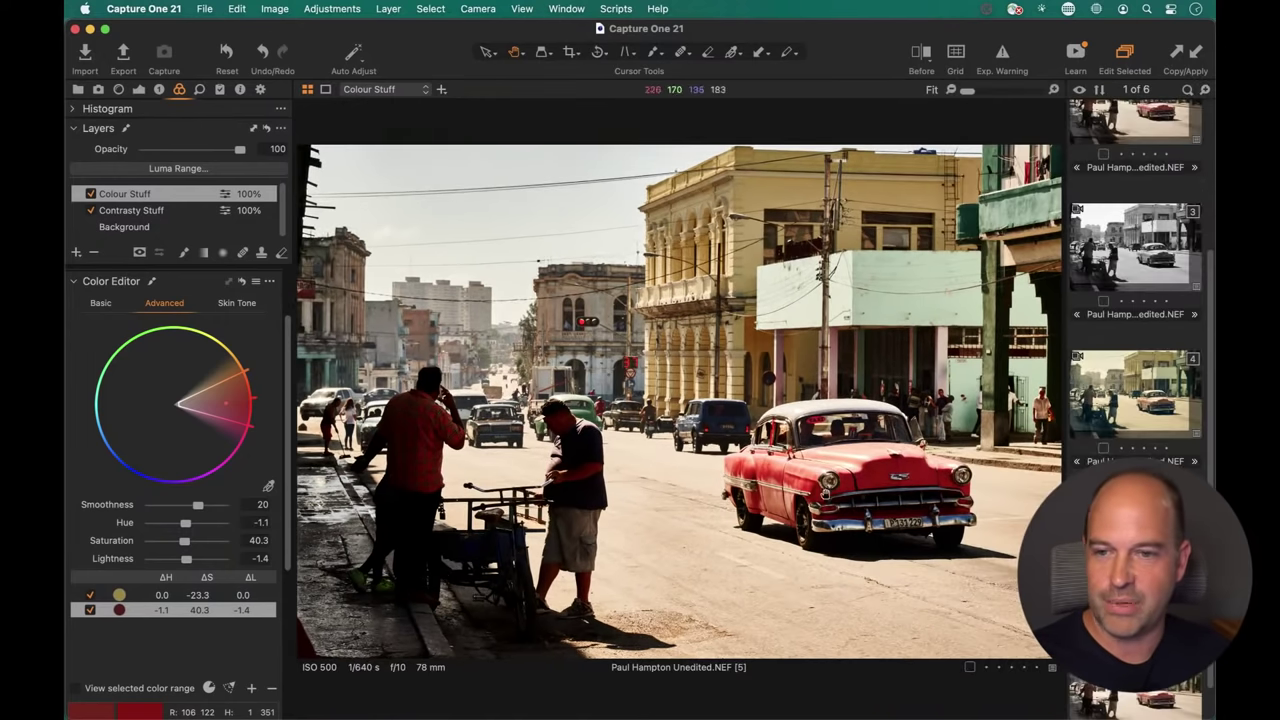
Copy only variant 4's Shadows (recover) layer onto variant 5, leaving out Soft Flare and Color Grade.
key("Up")
key("shift+Down")
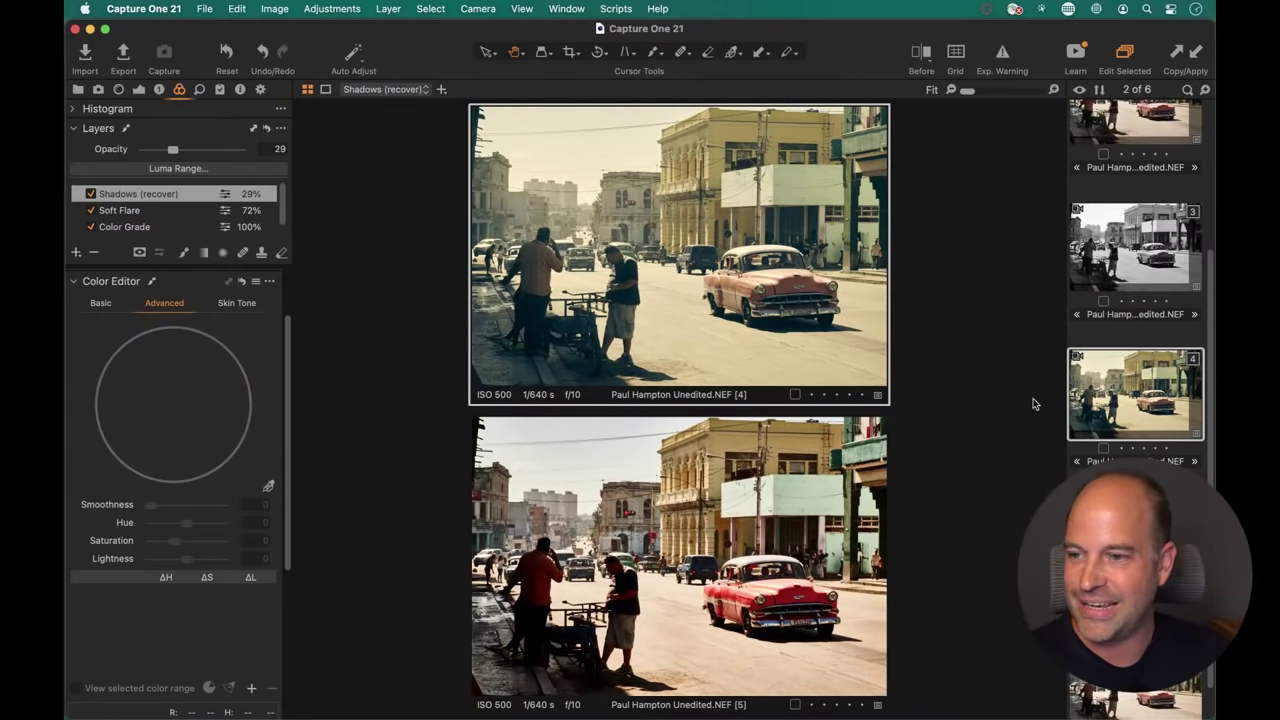
key("super+shift+c")
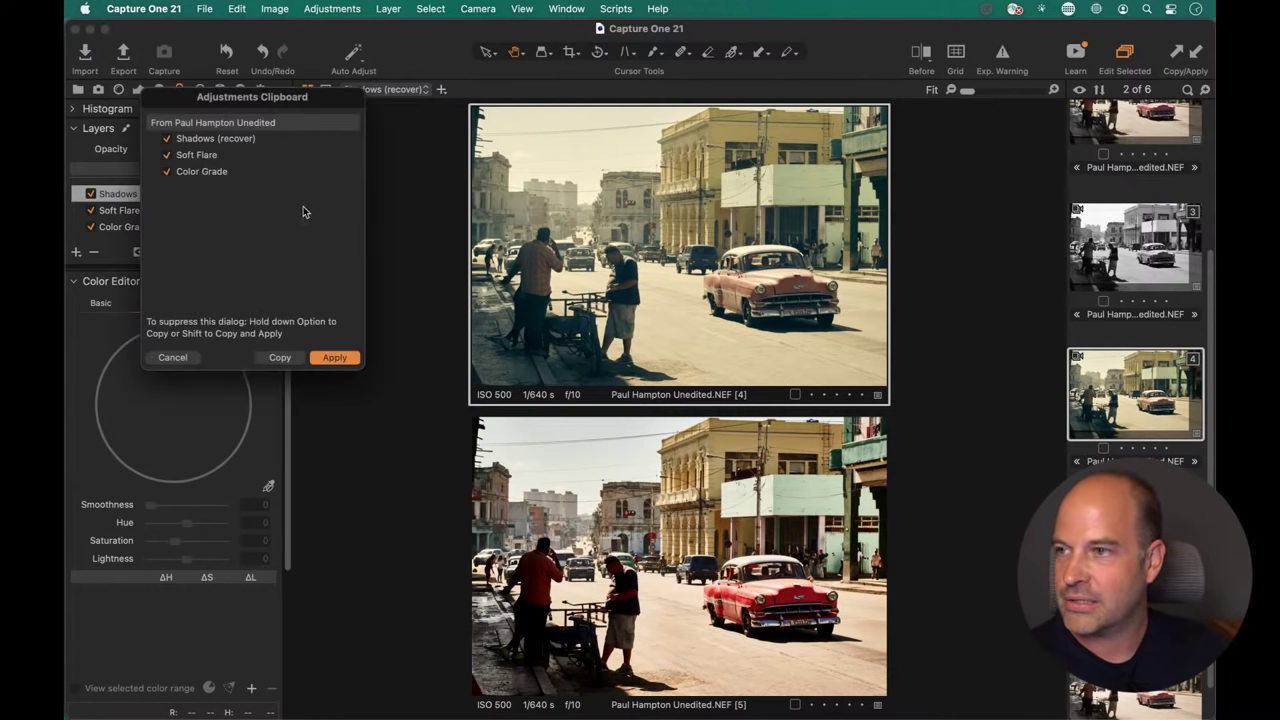
left_click(168, 155)
left_click(168, 171)
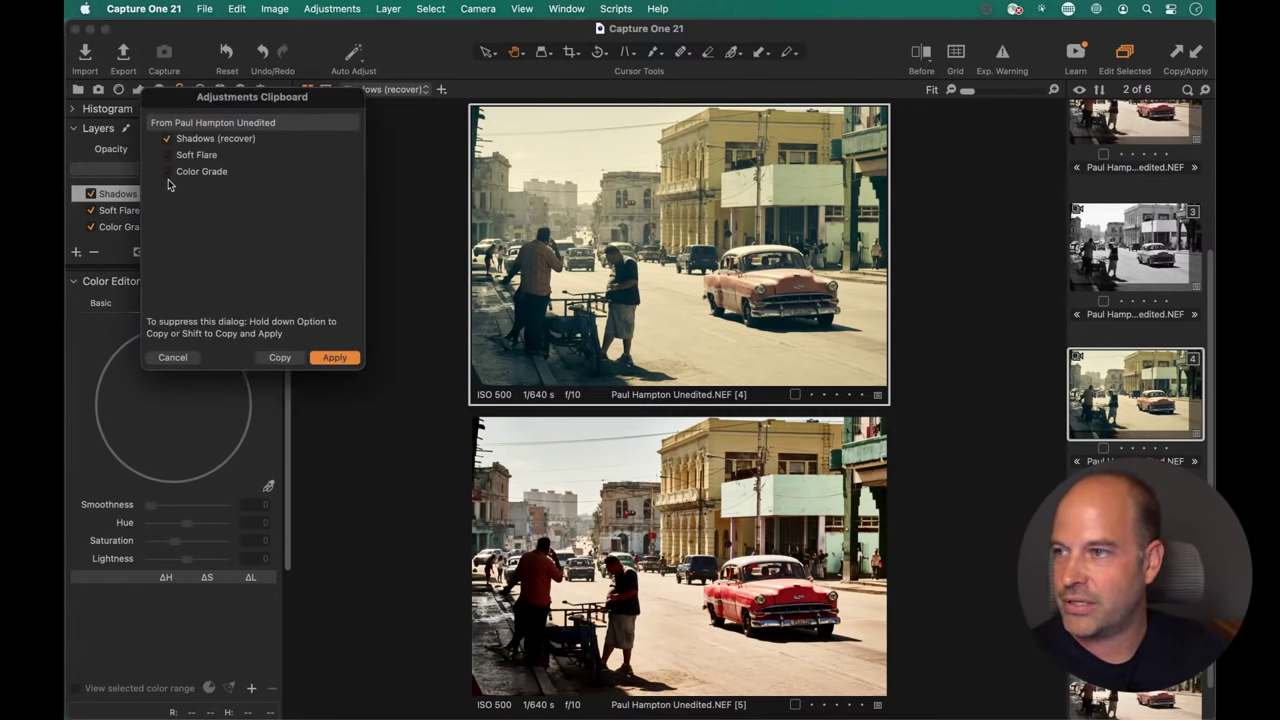
left_click(336, 358)
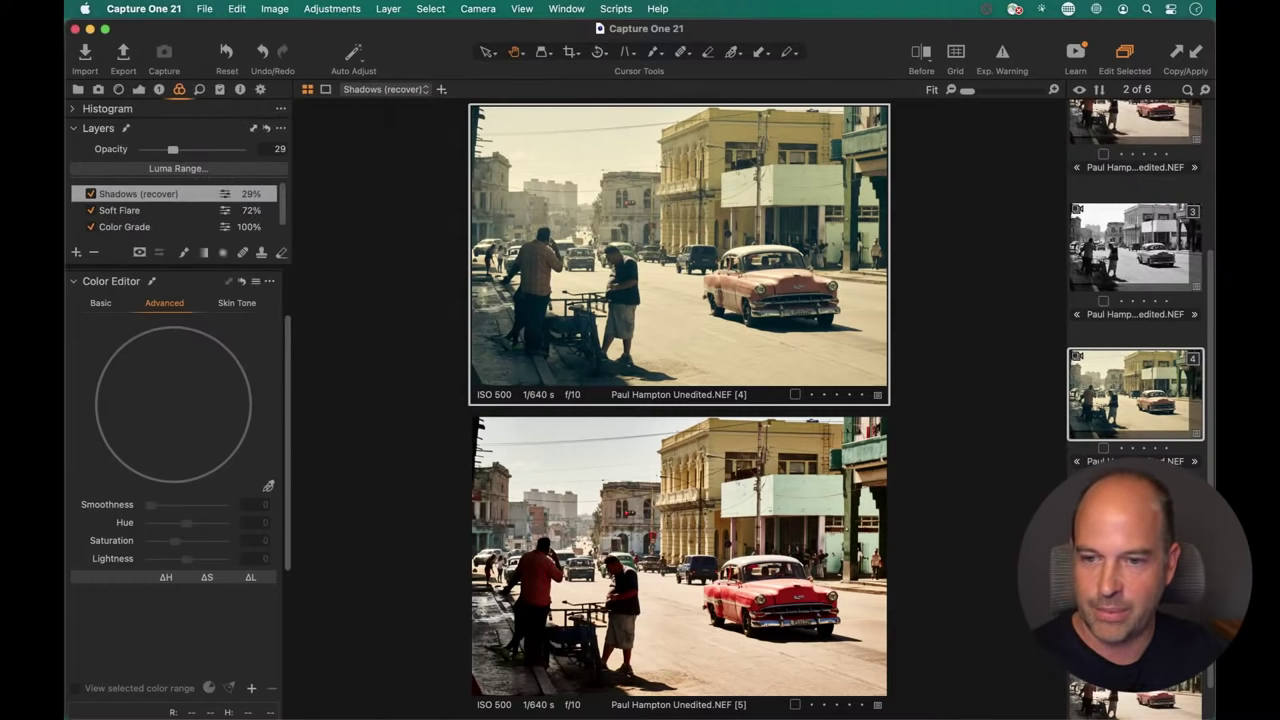
key("Right")
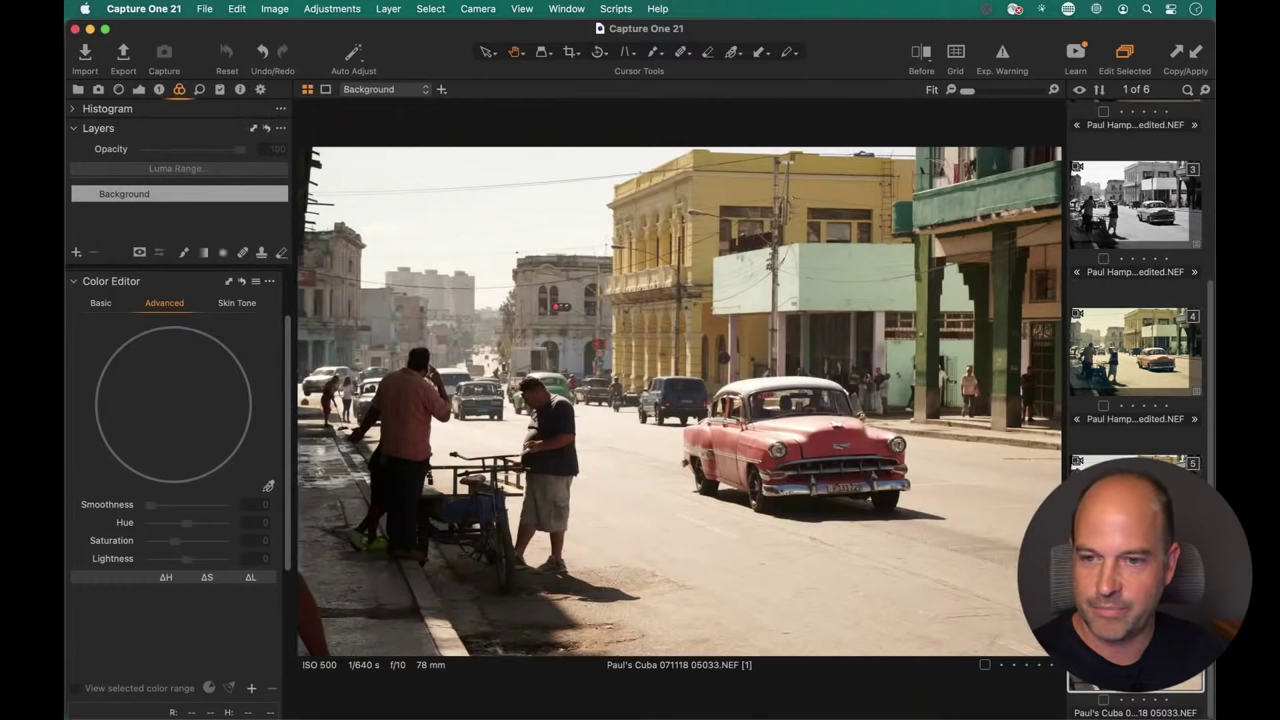
Select variant 5, toggle its Shadows (recover) layer off and on to compare, and hide the thumbnails.
left_click(1121, 456)
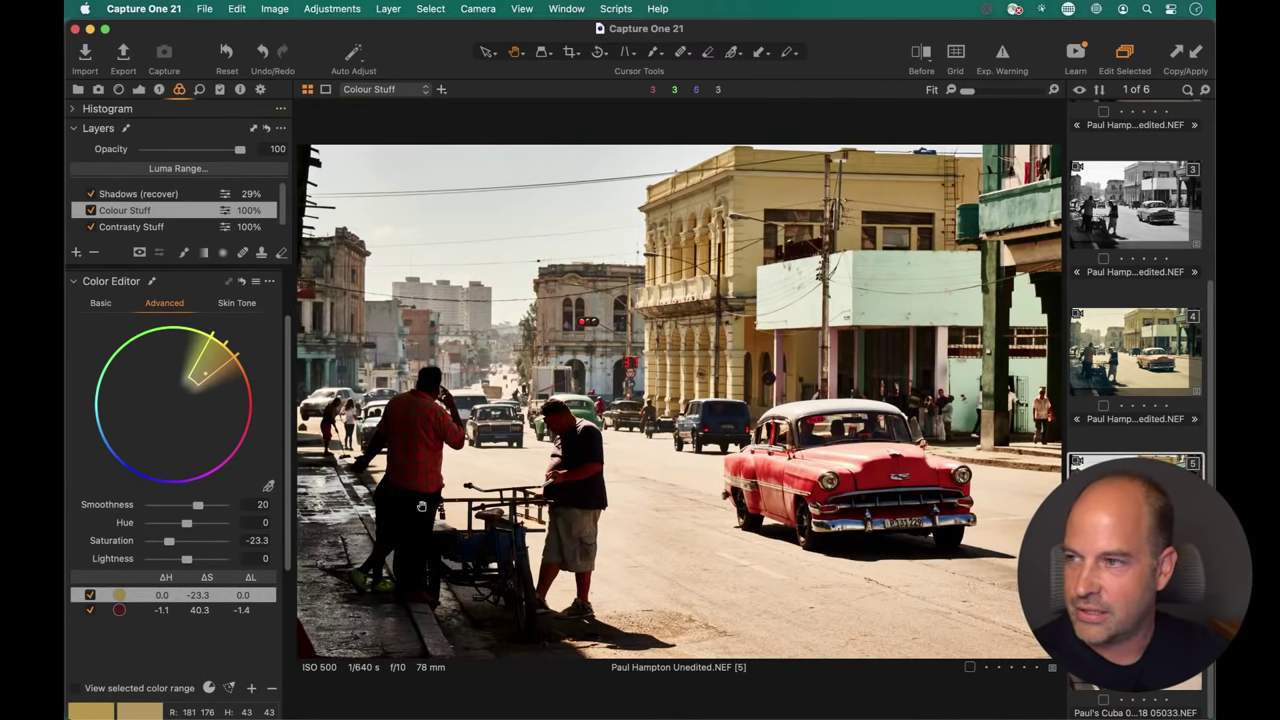
left_click(136, 196)
left_click(92, 195)
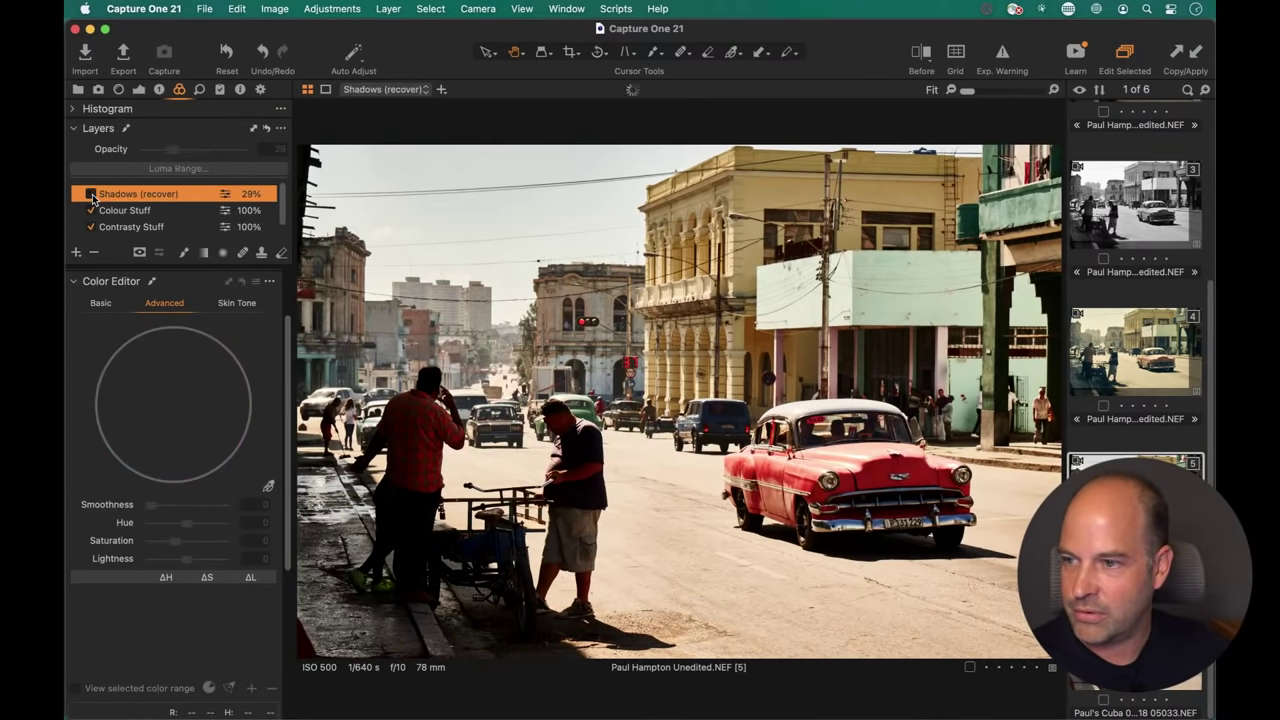
left_click(92, 195)
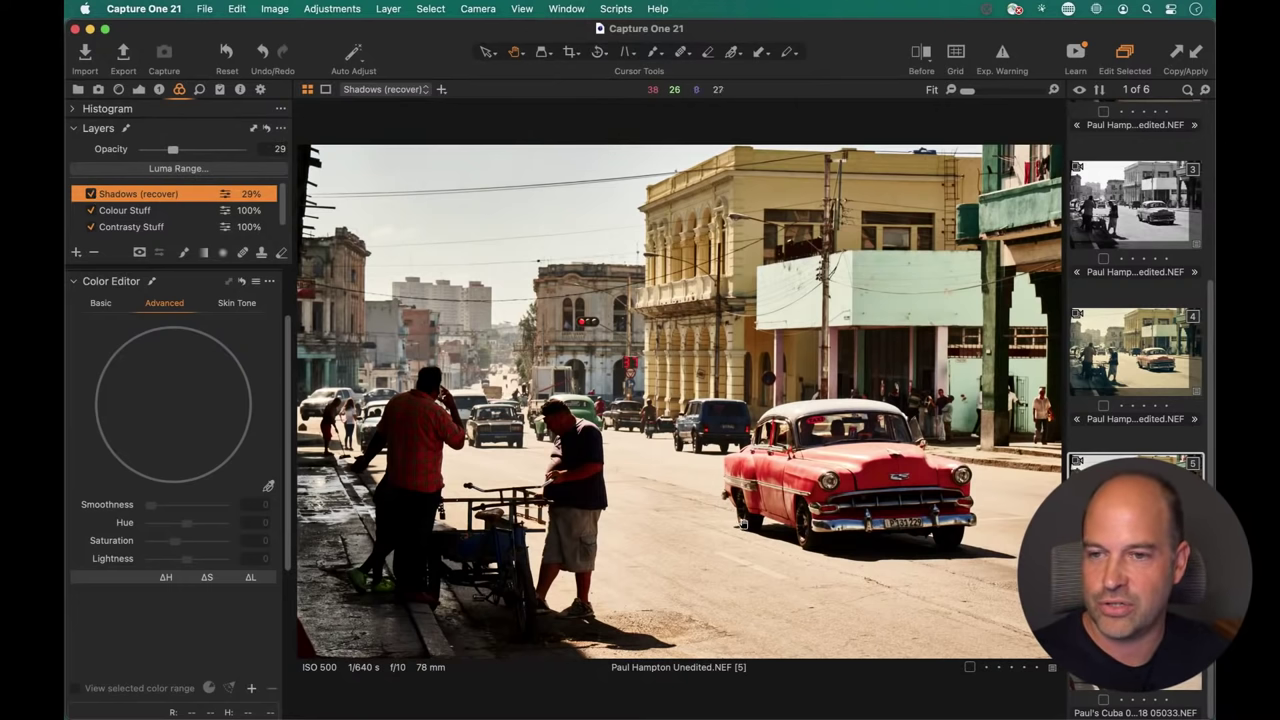
key("super+shift+b")
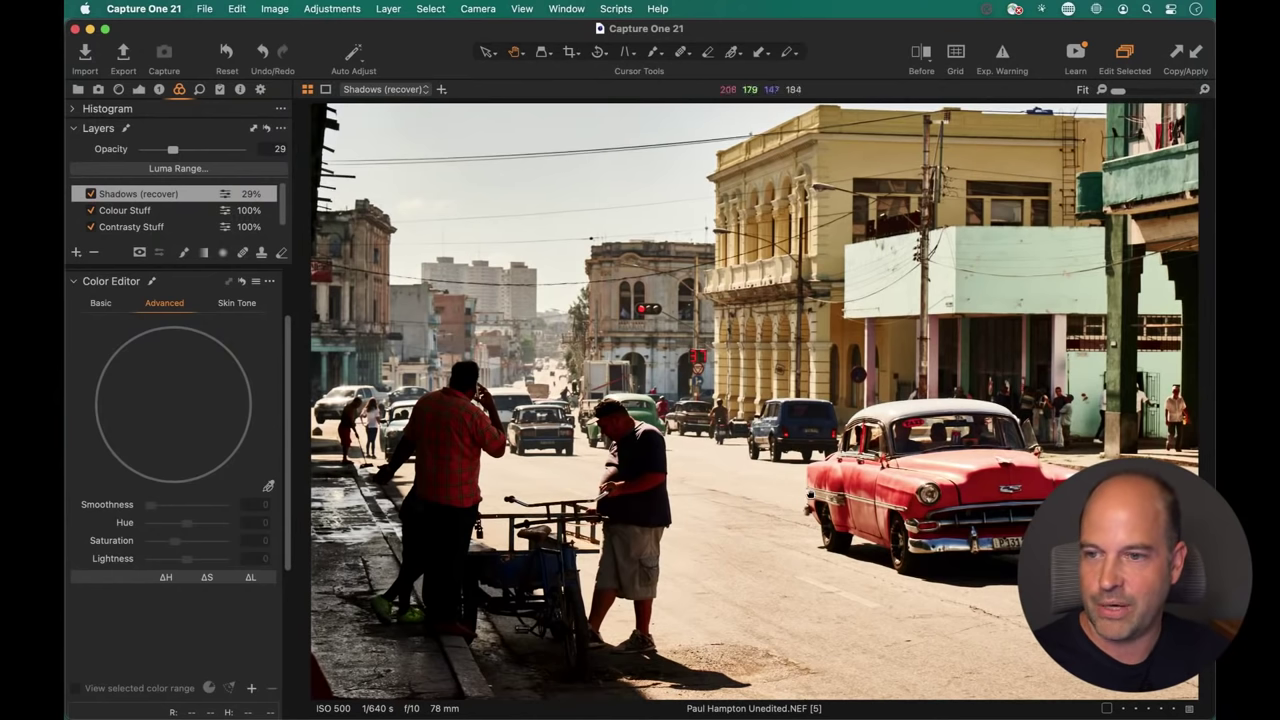
Zoom to 100% on the red car and float Film Grain set to Soft Grain at Impact 86.
double_click(845, 490)
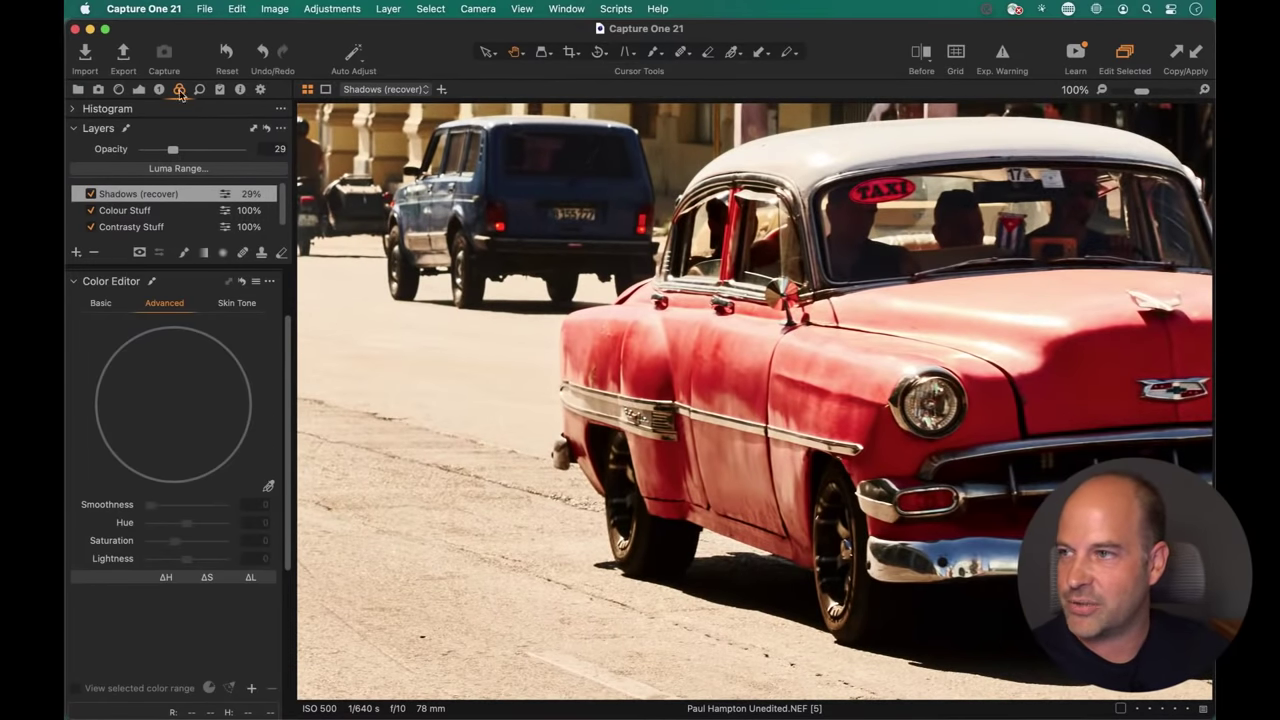
key("super+alt+7")
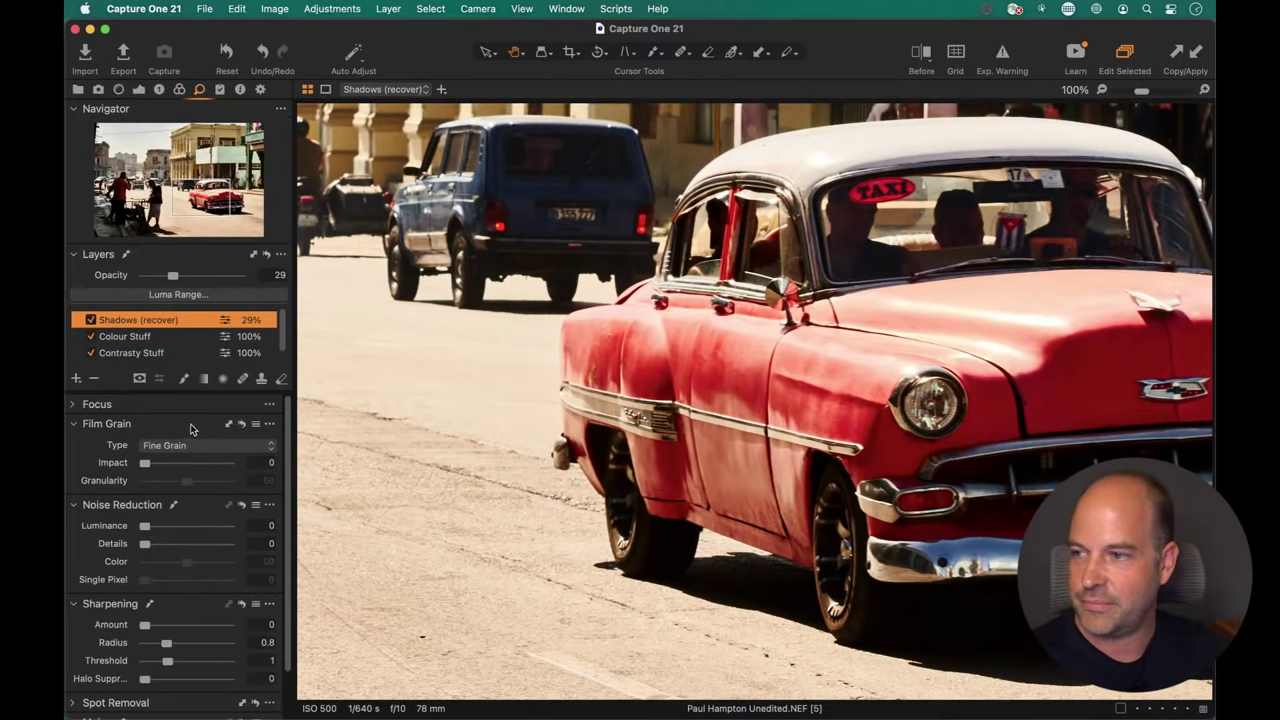
left_click_drag(195, 424, 442, 433)
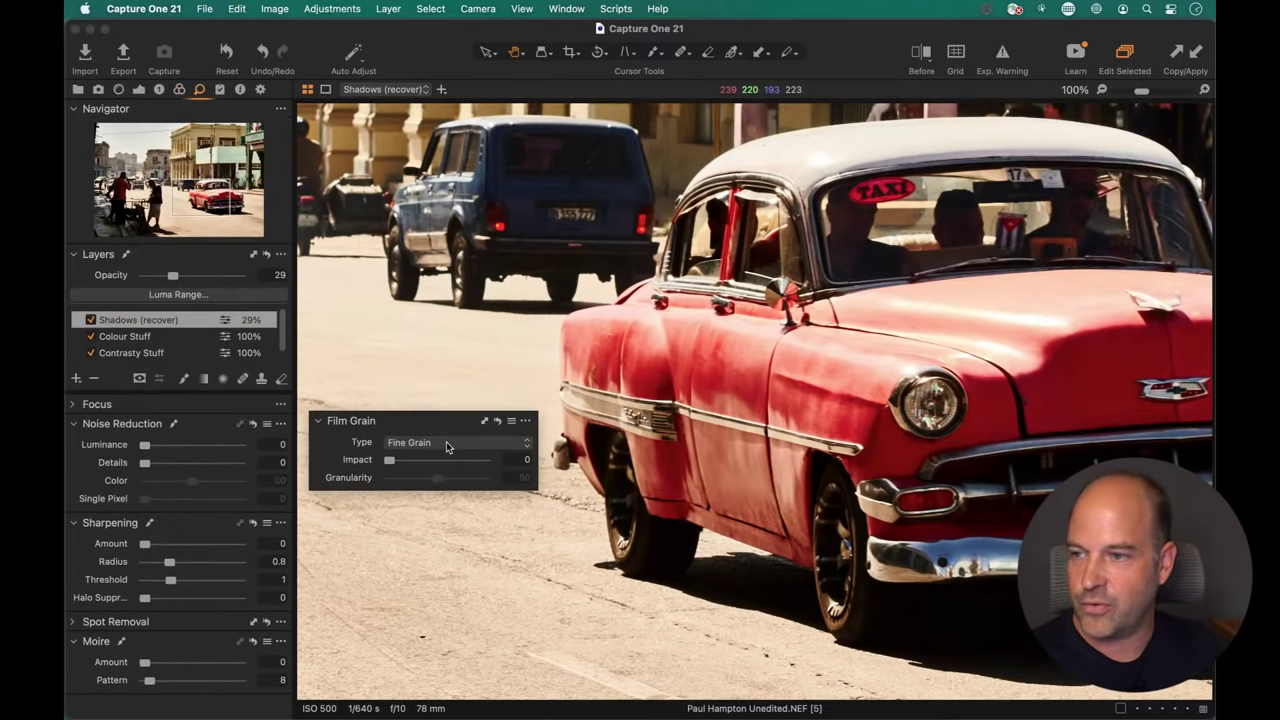
left_click(444, 441)
left_click(448, 476)
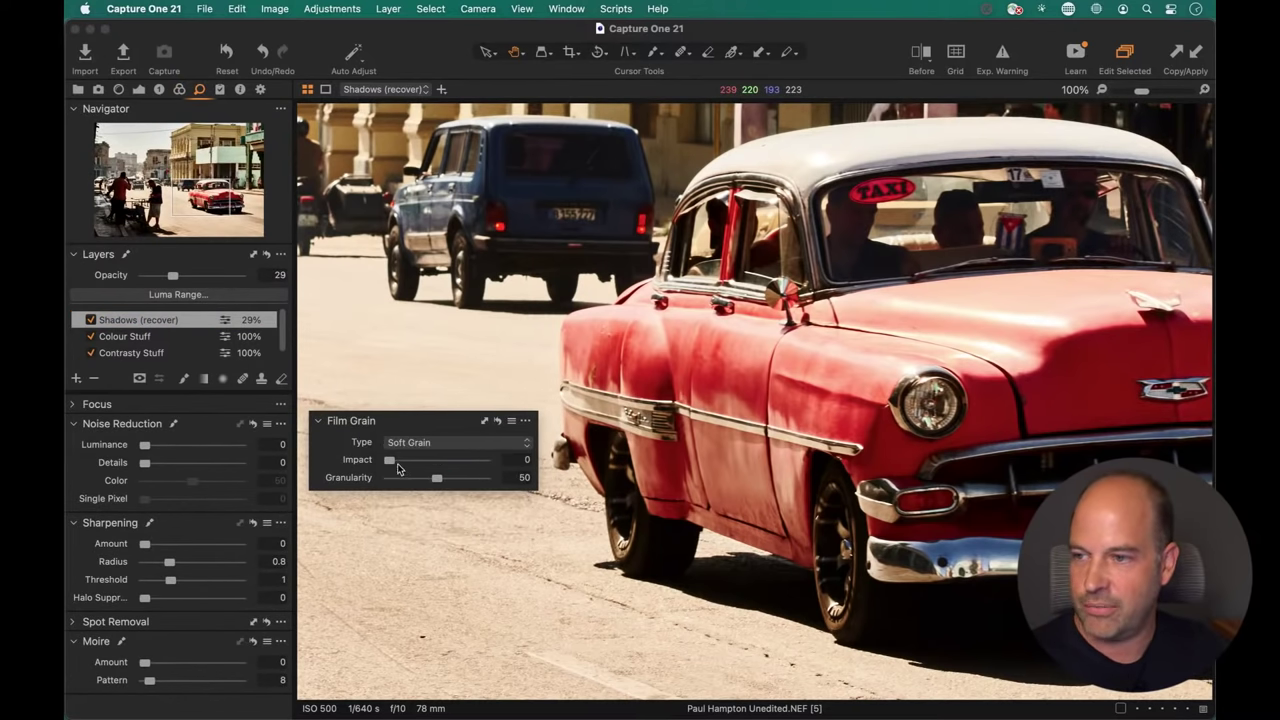
left_click_drag(398, 466, 505, 418)
Compare Cubic, Tabular and Harsh grain types, settling back on Soft Grain.
left_click(505, 436)
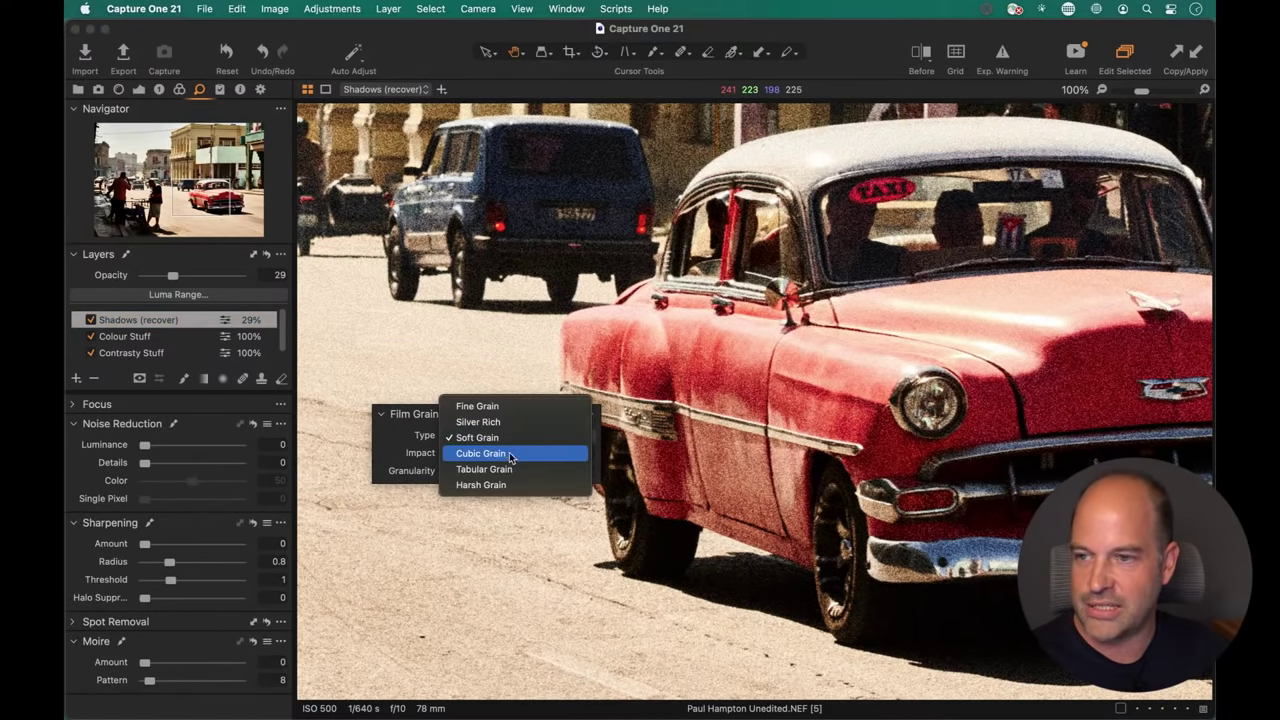
left_click(507, 453)
left_click(505, 437)
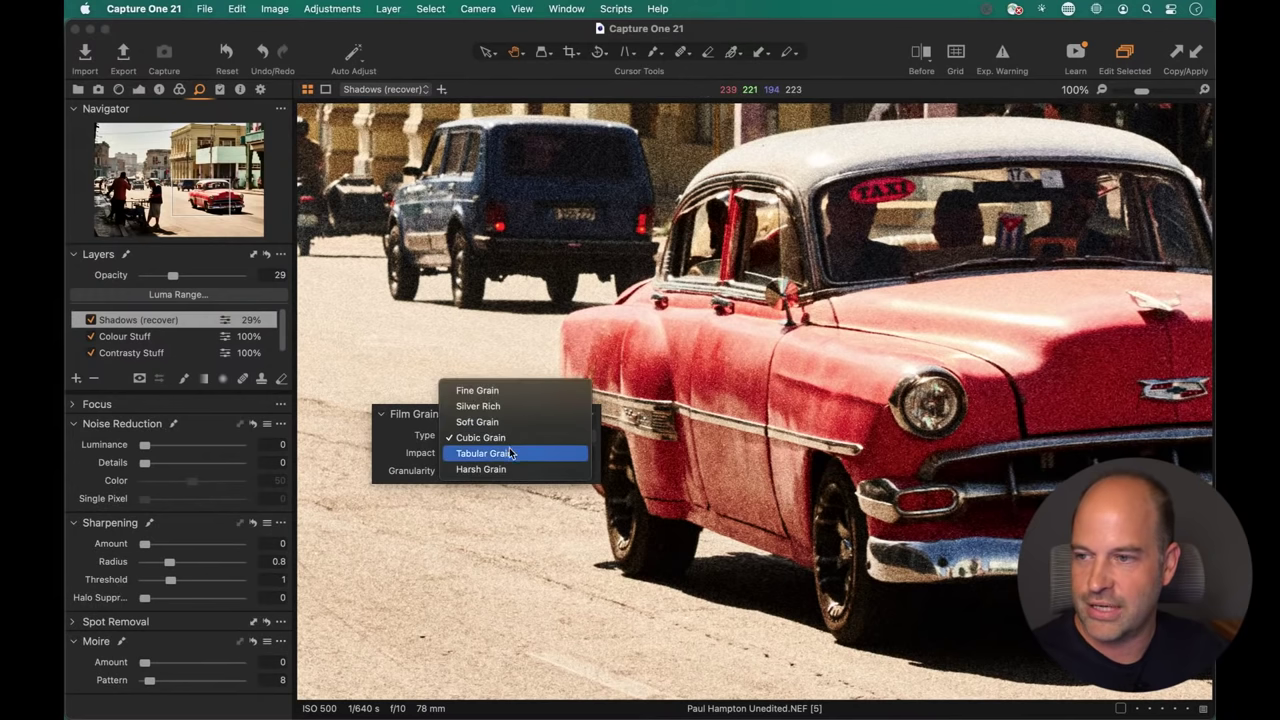
left_click(507, 451)
left_click(505, 437)
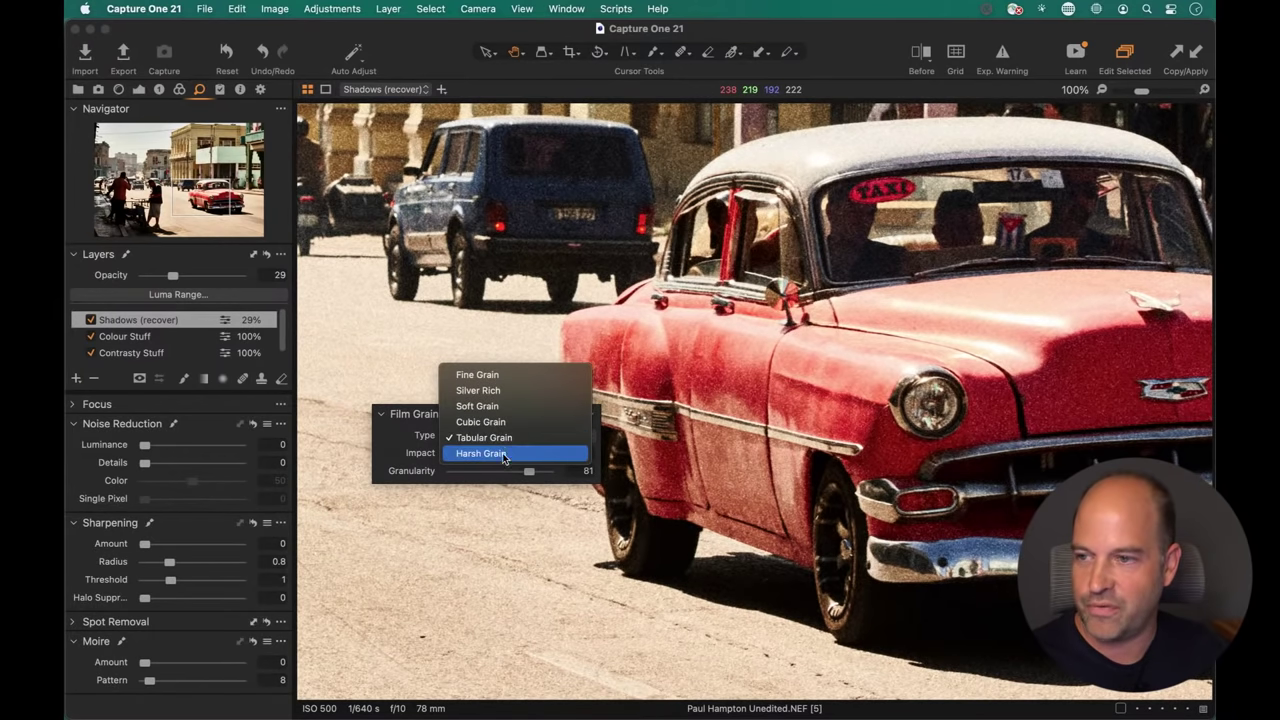
left_click(505, 455)
left_click(500, 436)
left_click(485, 420)
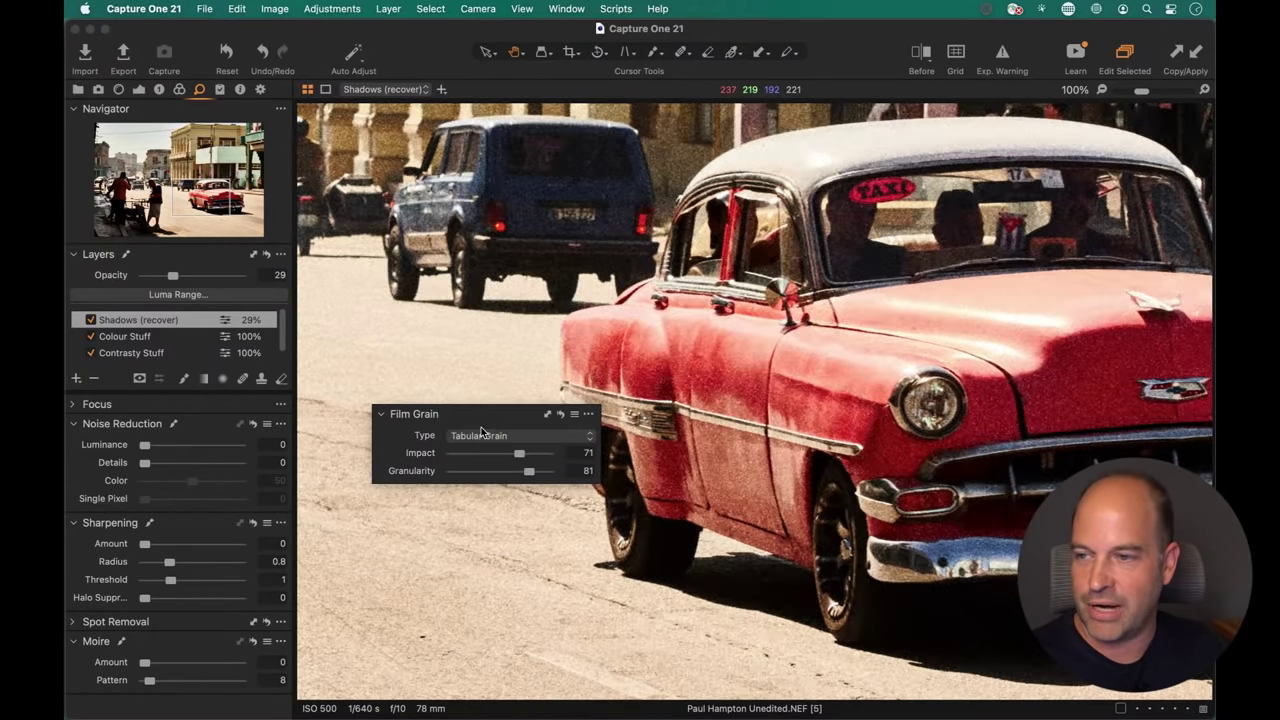
left_click(516, 438)
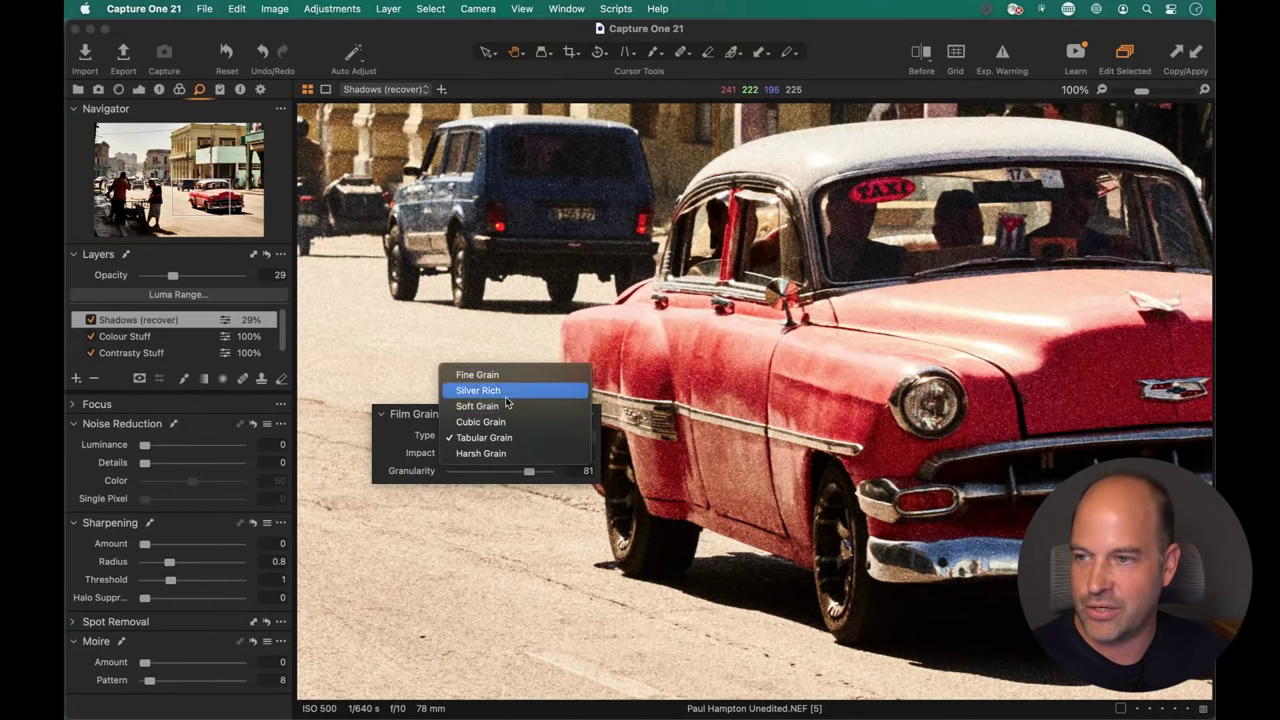
left_click(507, 406)
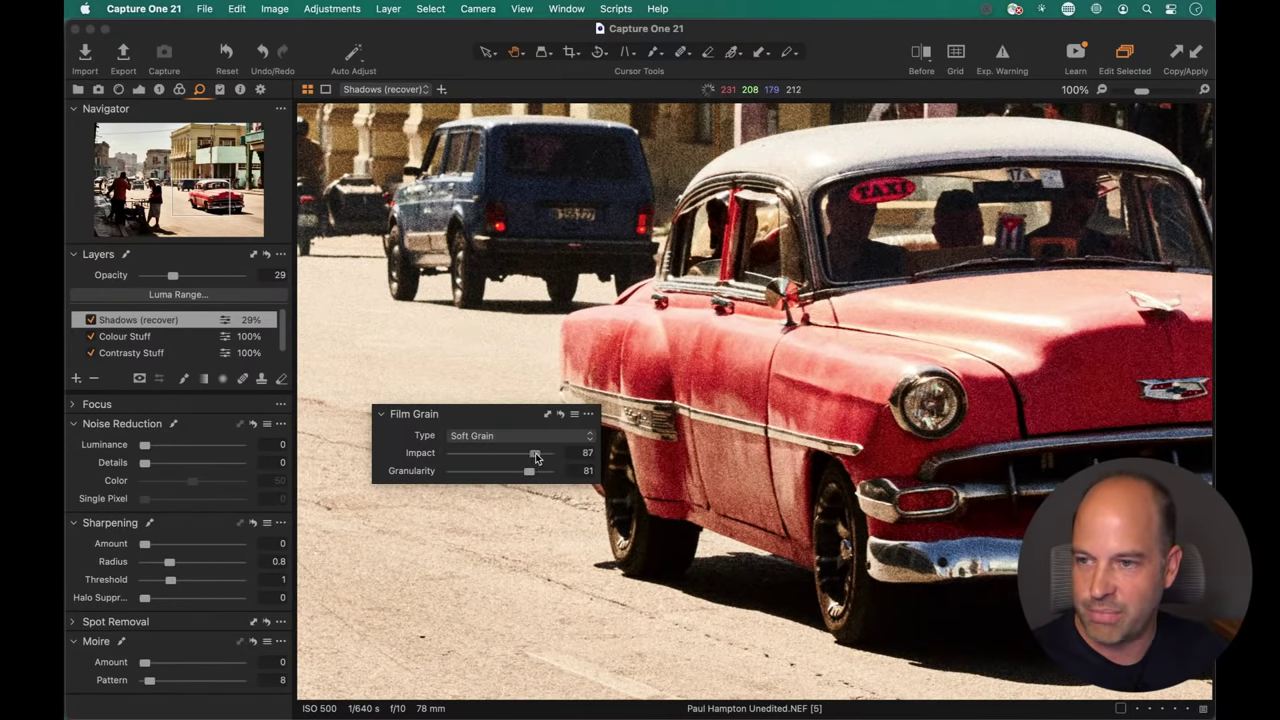
Raise grain Impact to 90 with Granularity 88, redock Film Grain and fit the image.
left_click_drag(537, 457, 541, 476)
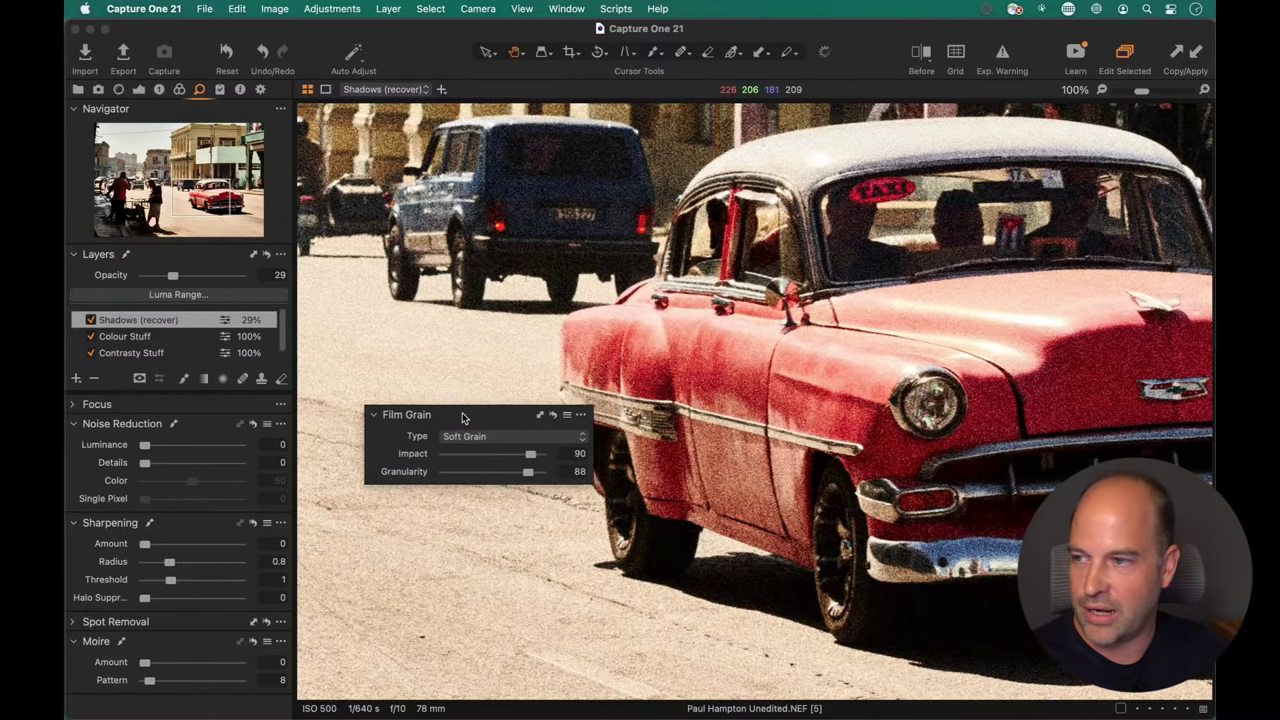
left_click_drag(463, 417, 200, 418)
key("super+0")
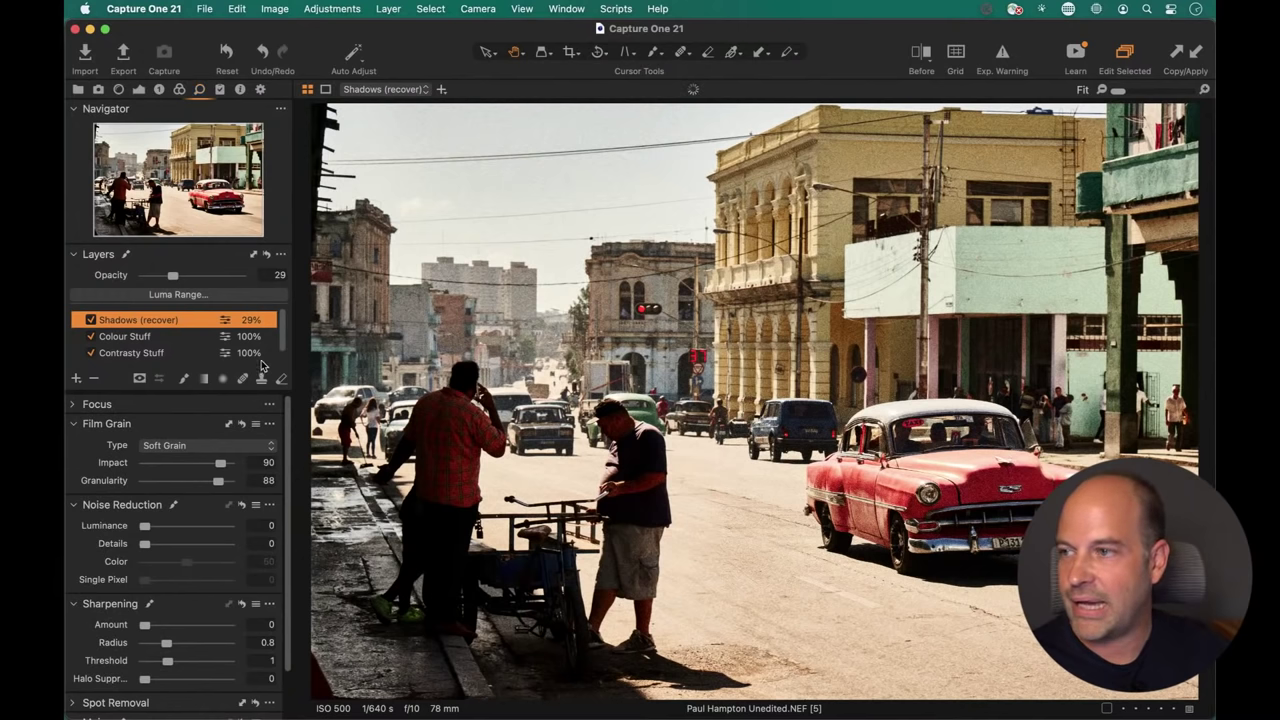
Show variant 5's Exposure tools and view the Background layer's settings.
left_click(139, 89)
scroll(195, 296, "down", 1)
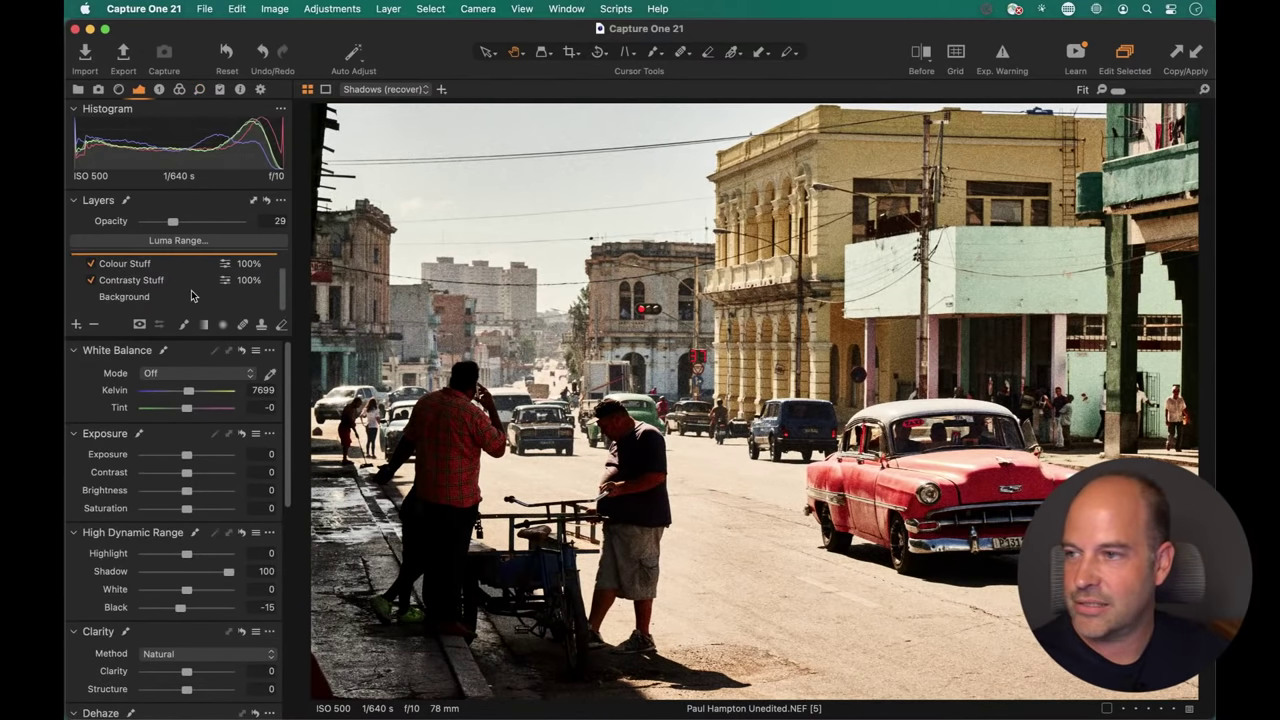
left_click(126, 298)
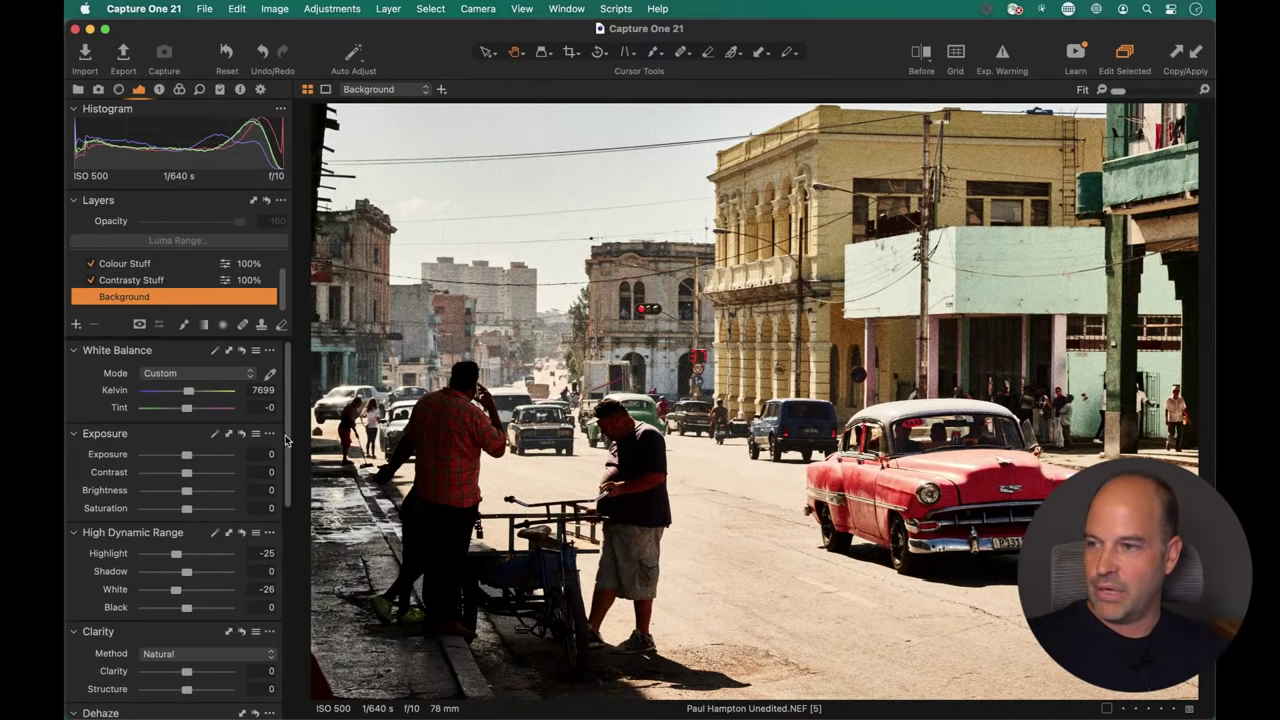
left_click_drag(285, 440, 278, 405)
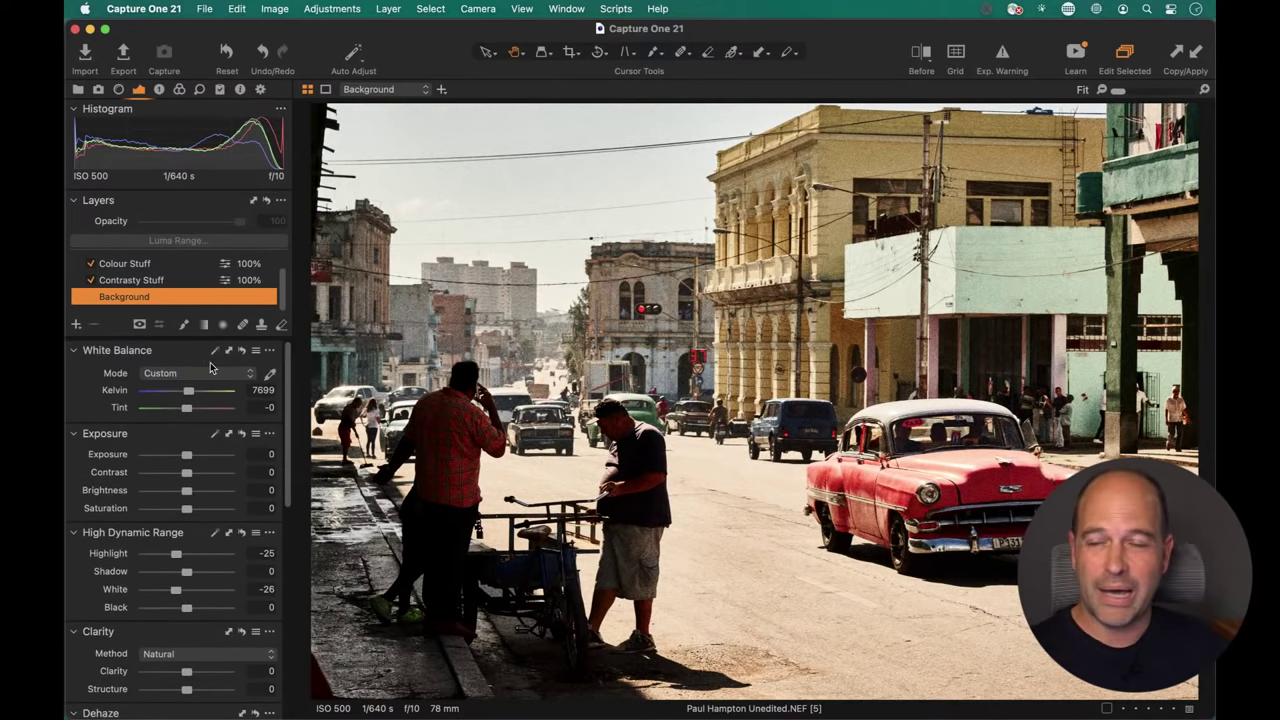
Toggle Colour Stuff and Contrasty Stuff, trying Contrasty Stuff at 90% opacity before resetting to 100%.
left_click(140, 280)
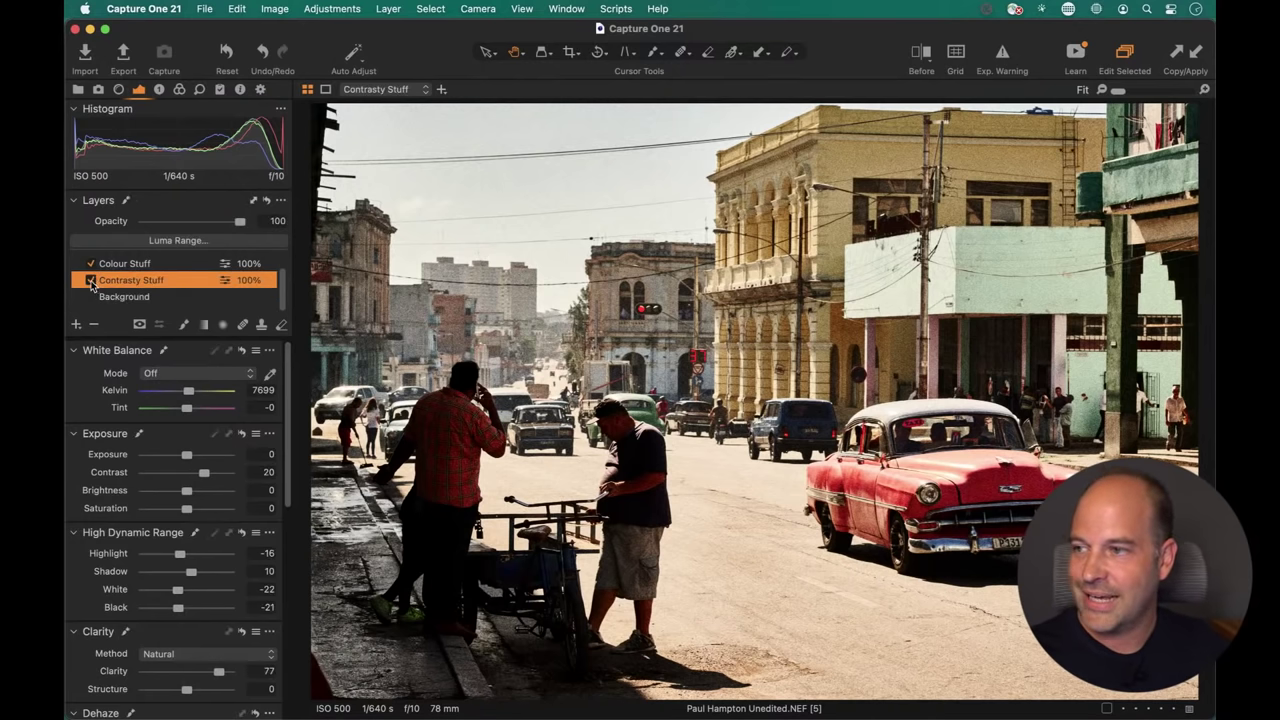
left_click(91, 264)
left_click(91, 280)
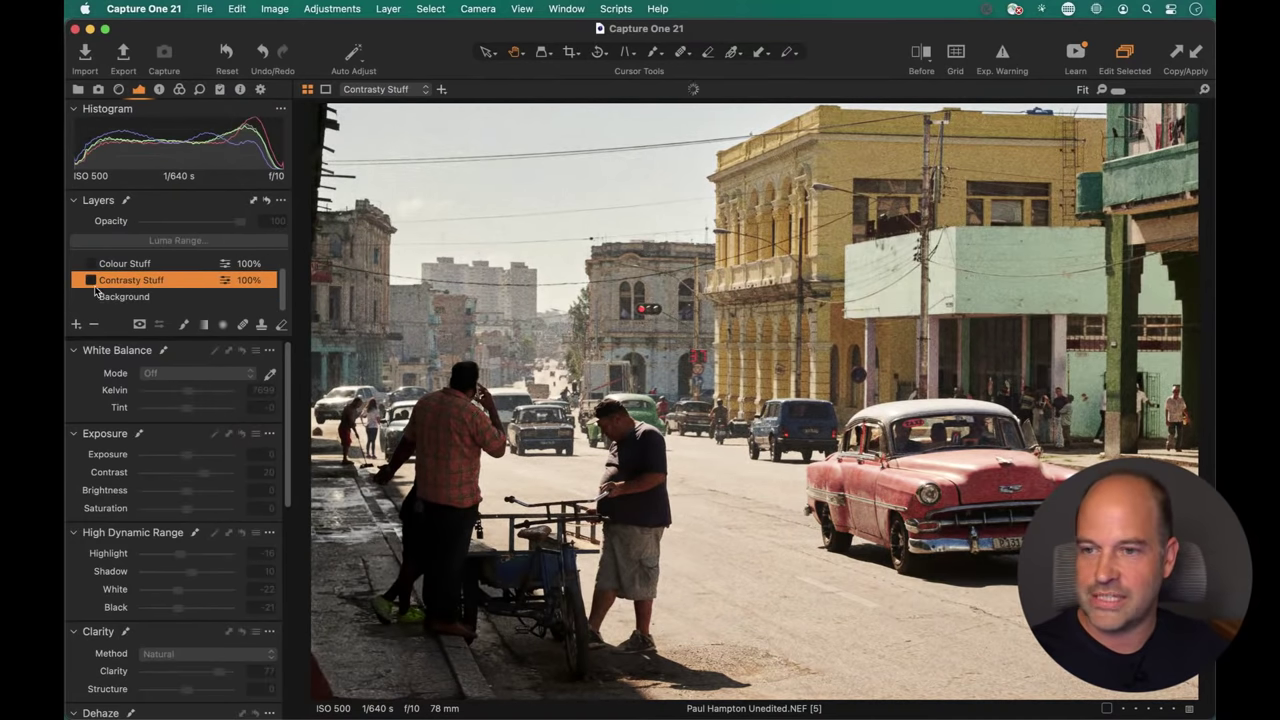
left_click(91, 280)
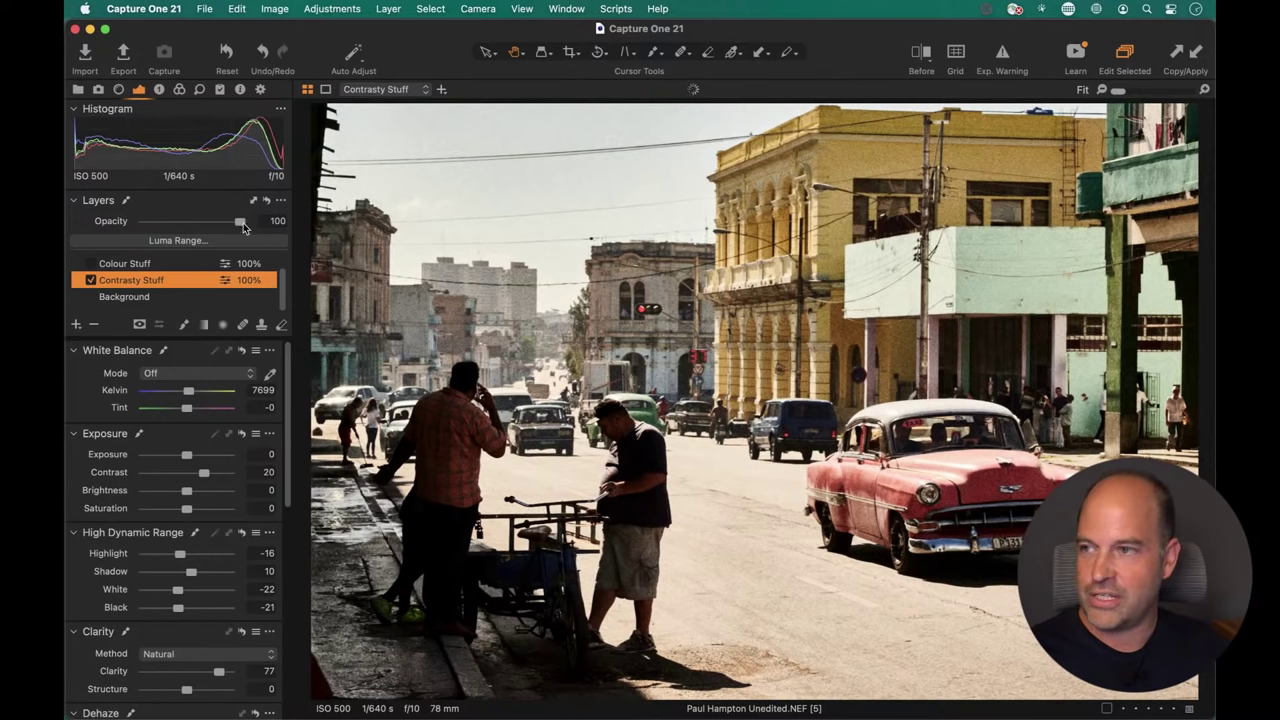
left_click_drag(246, 228, 226, 225)
double_click(210, 226)
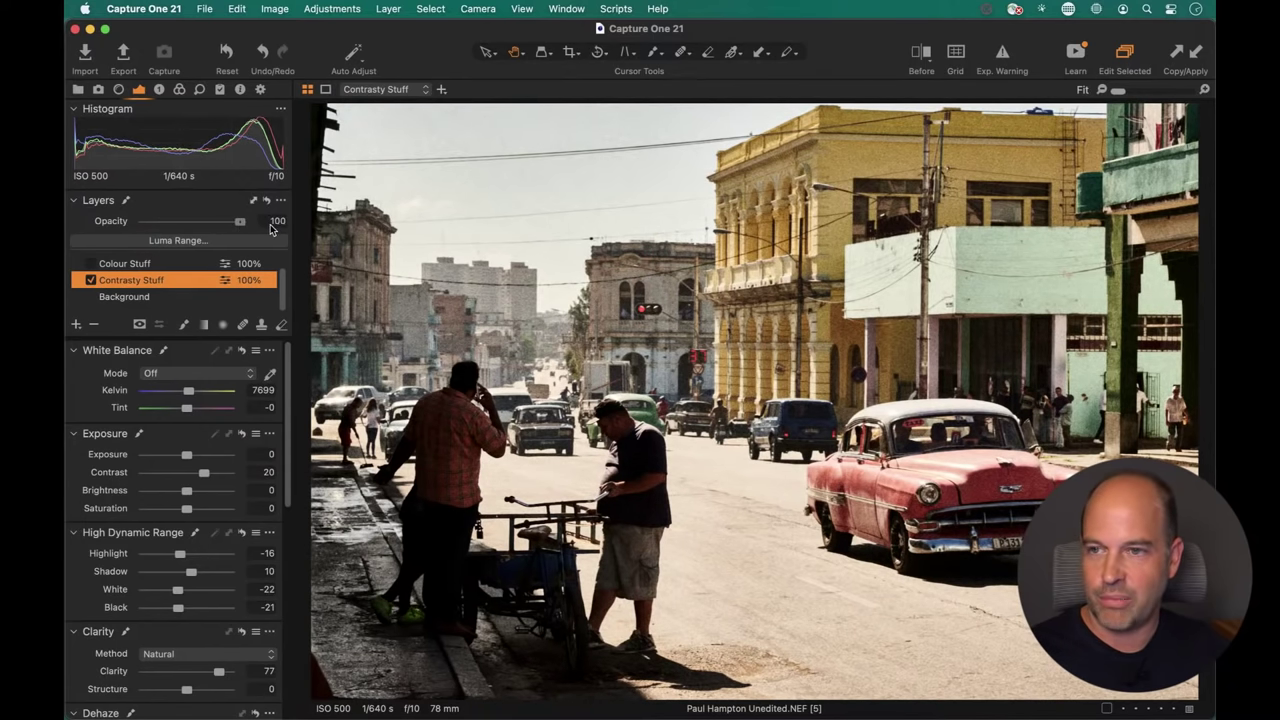
left_click(128, 265)
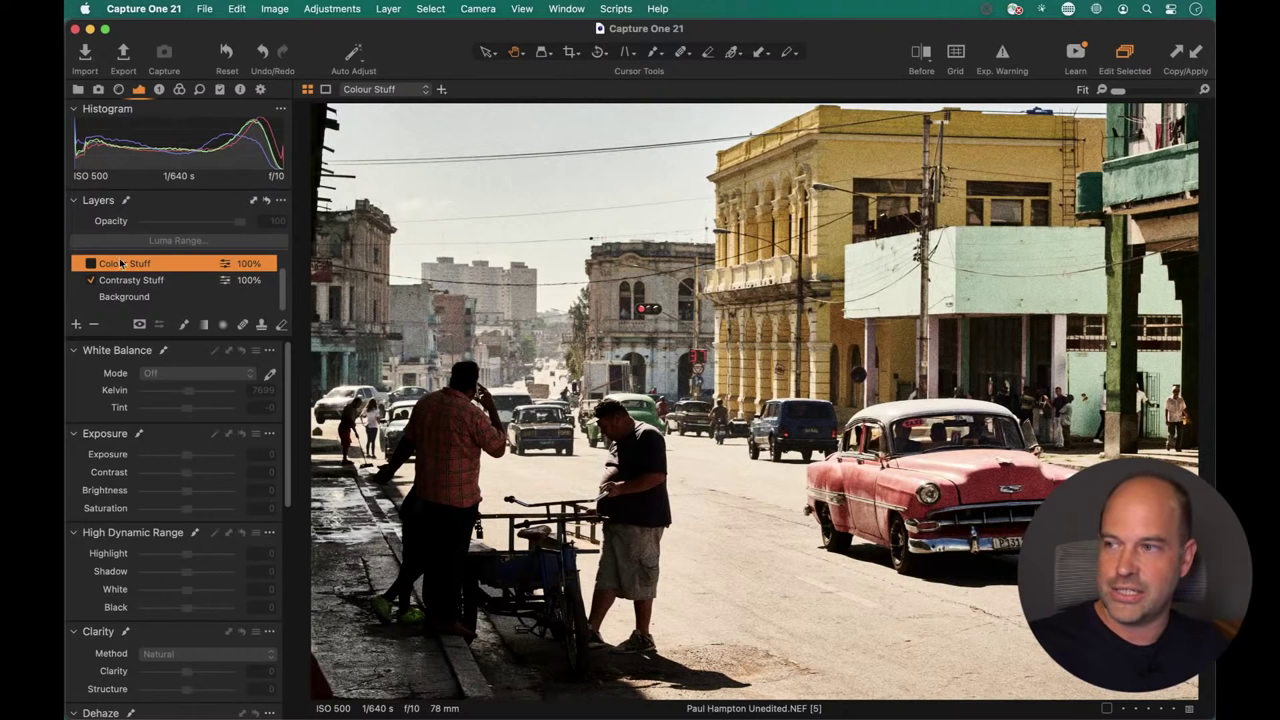
left_click(89, 265)
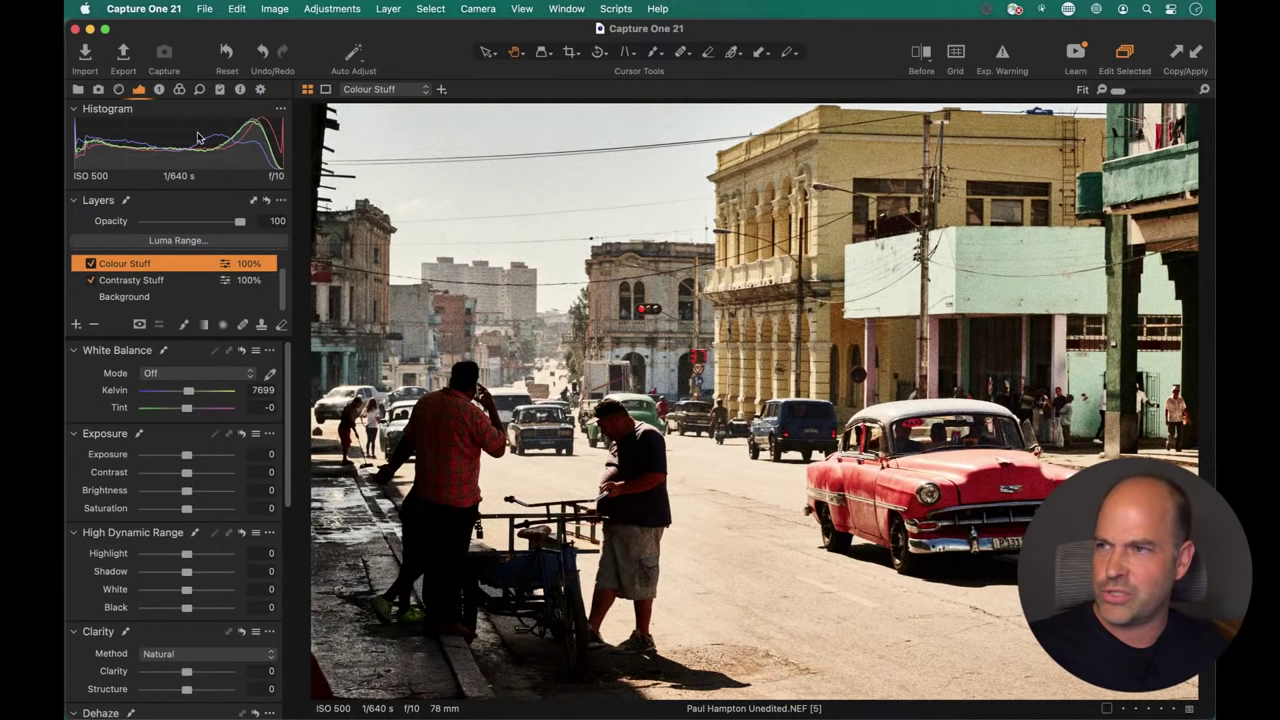
In the Color Editor, compare the red range on and off and slightly narrow its wedge.
left_click(179, 89)
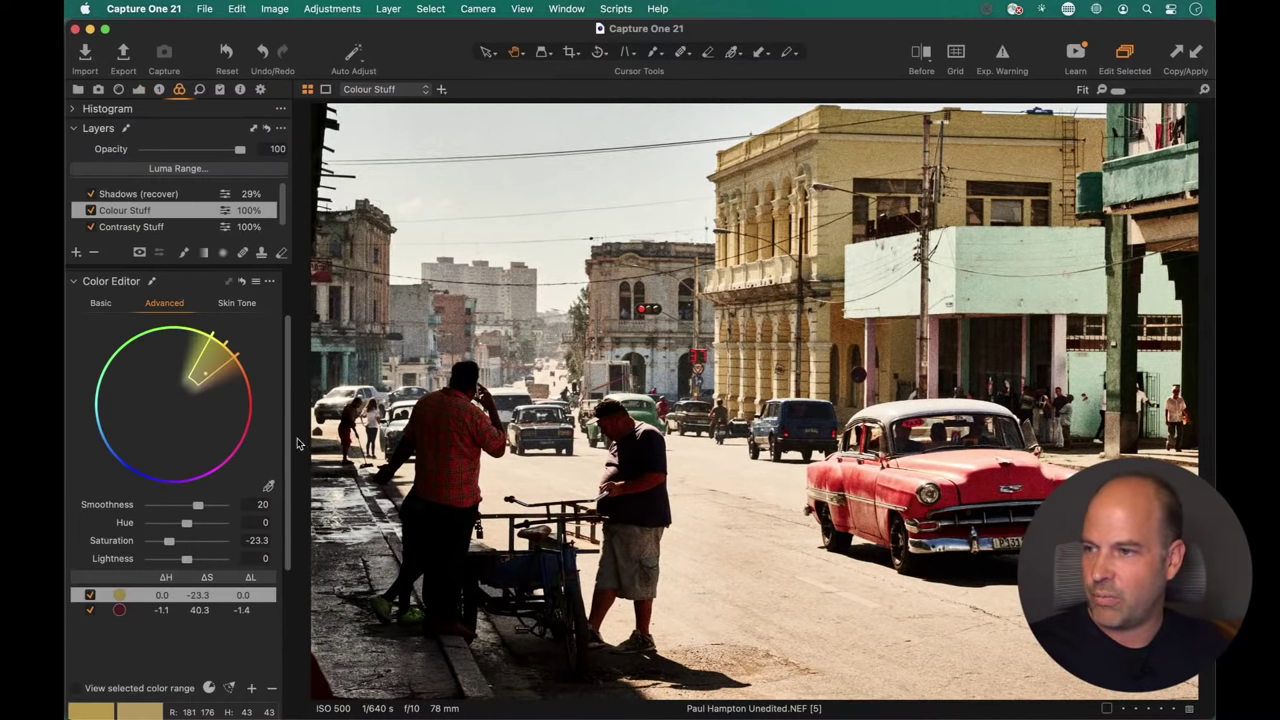
left_click(117, 612)
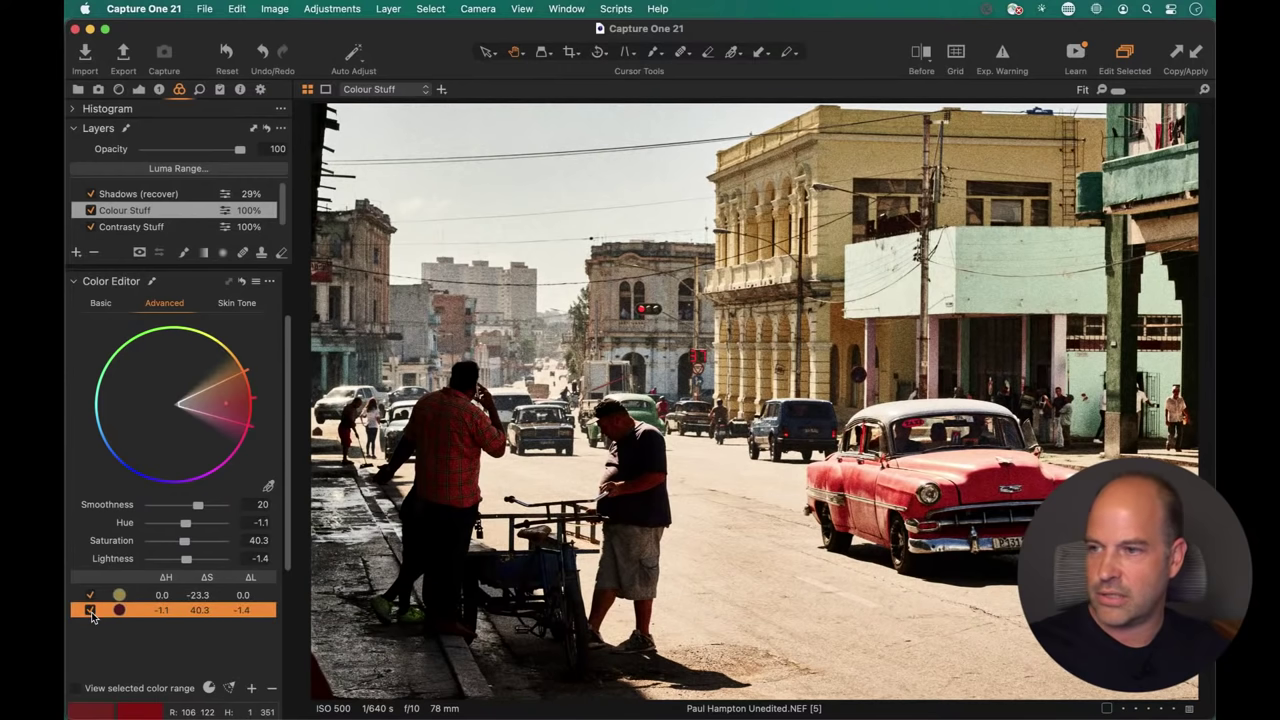
left_click(91, 612)
left_click(91, 612)
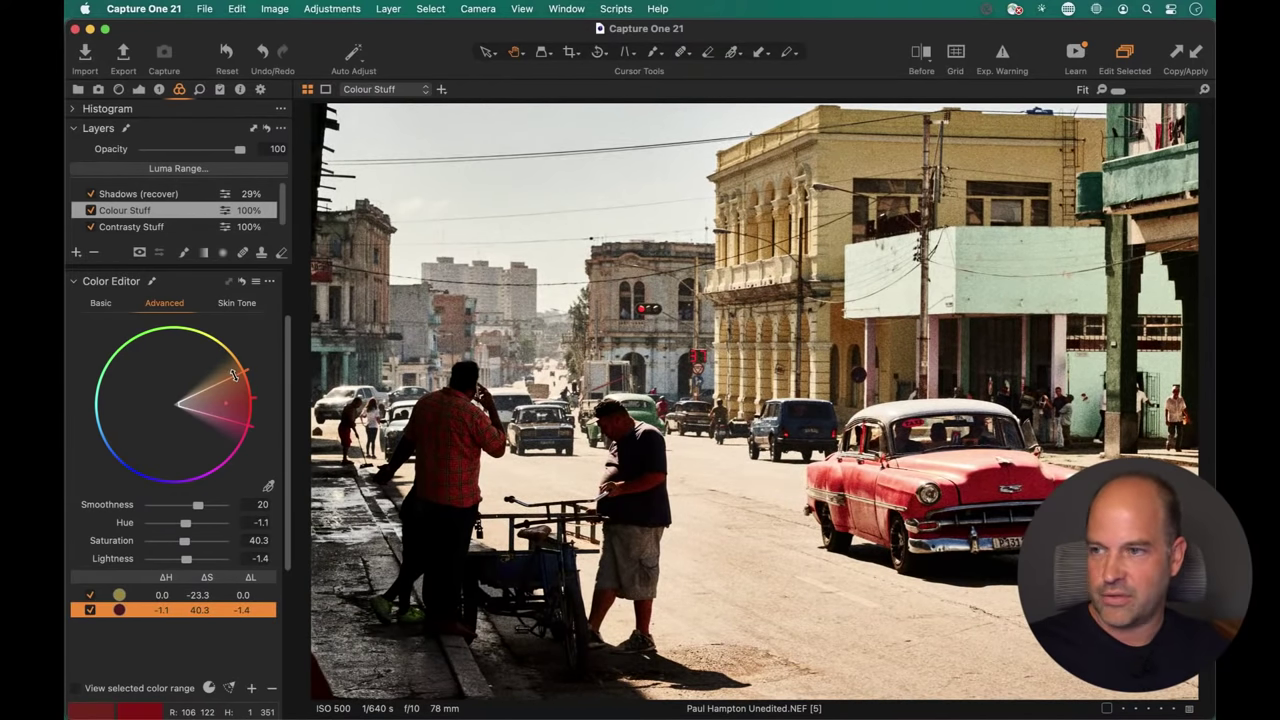
left_click_drag(234, 377, 238, 387)
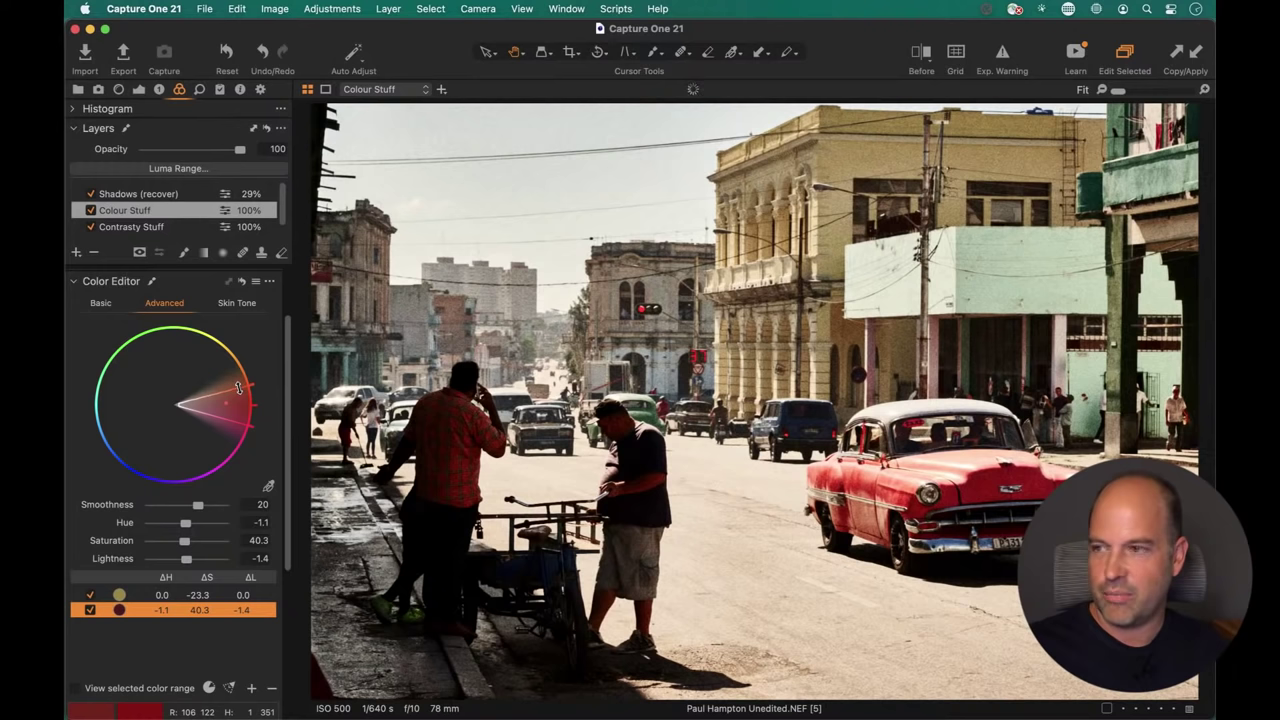
left_click_drag(238, 388, 239, 391)
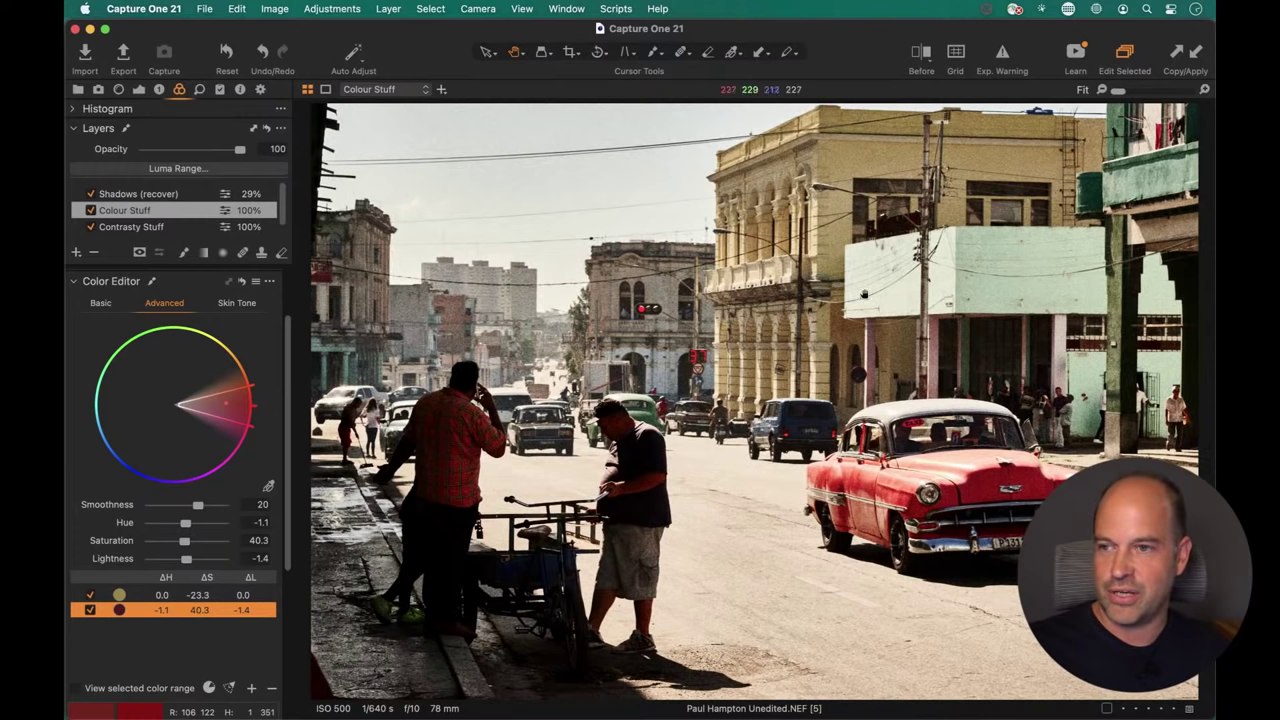
Select the yellow range at -23.3 saturation and toggle ranges and Colour Stuff to compare.
left_click(137, 597)
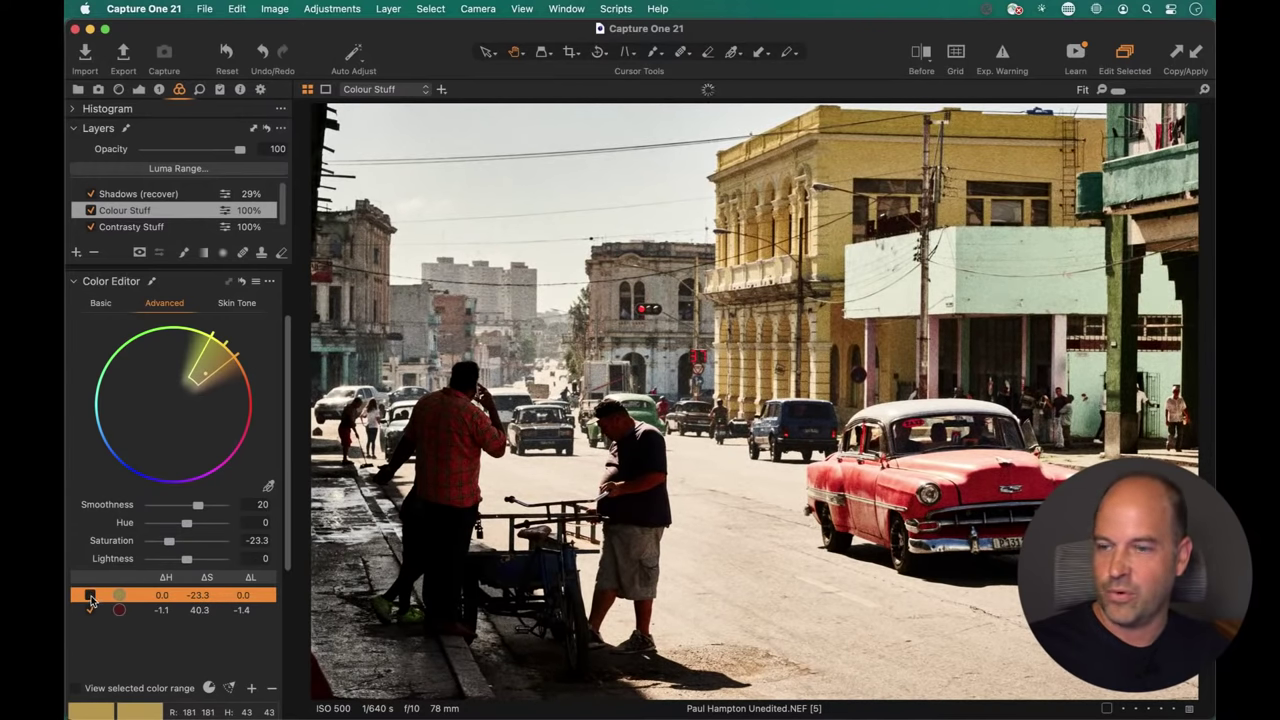
left_click(90, 596)
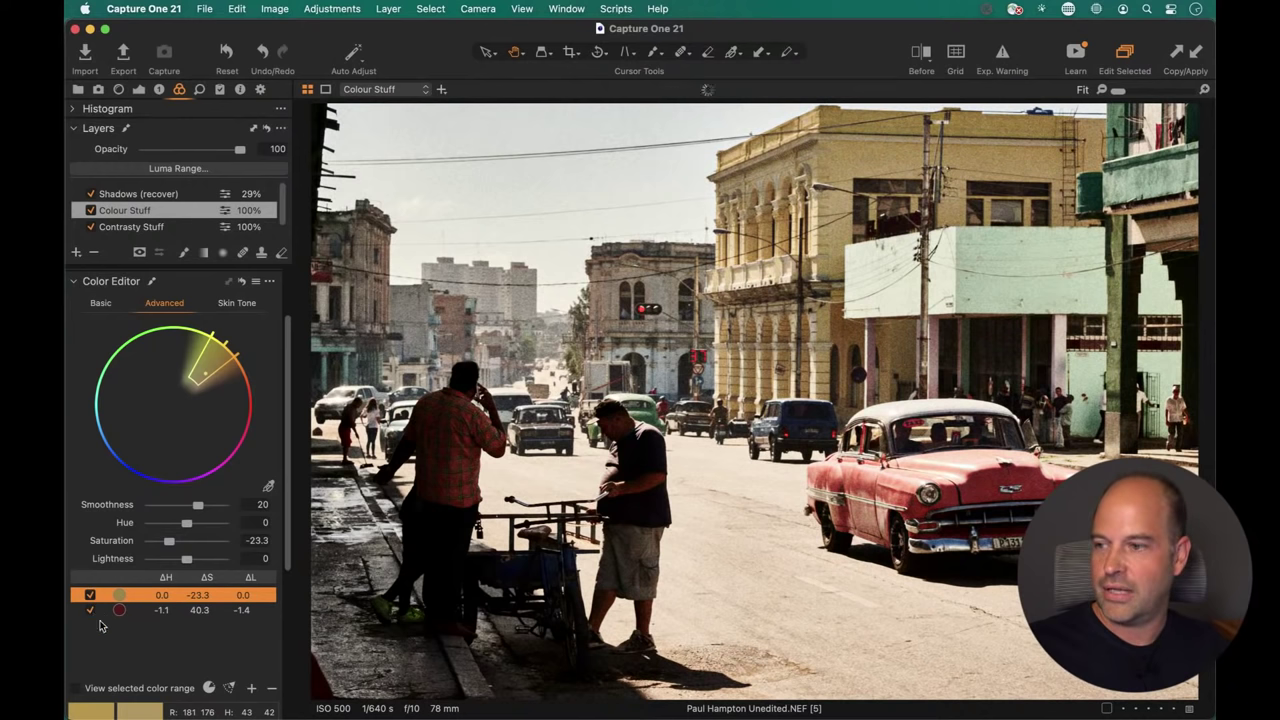
left_click(91, 611)
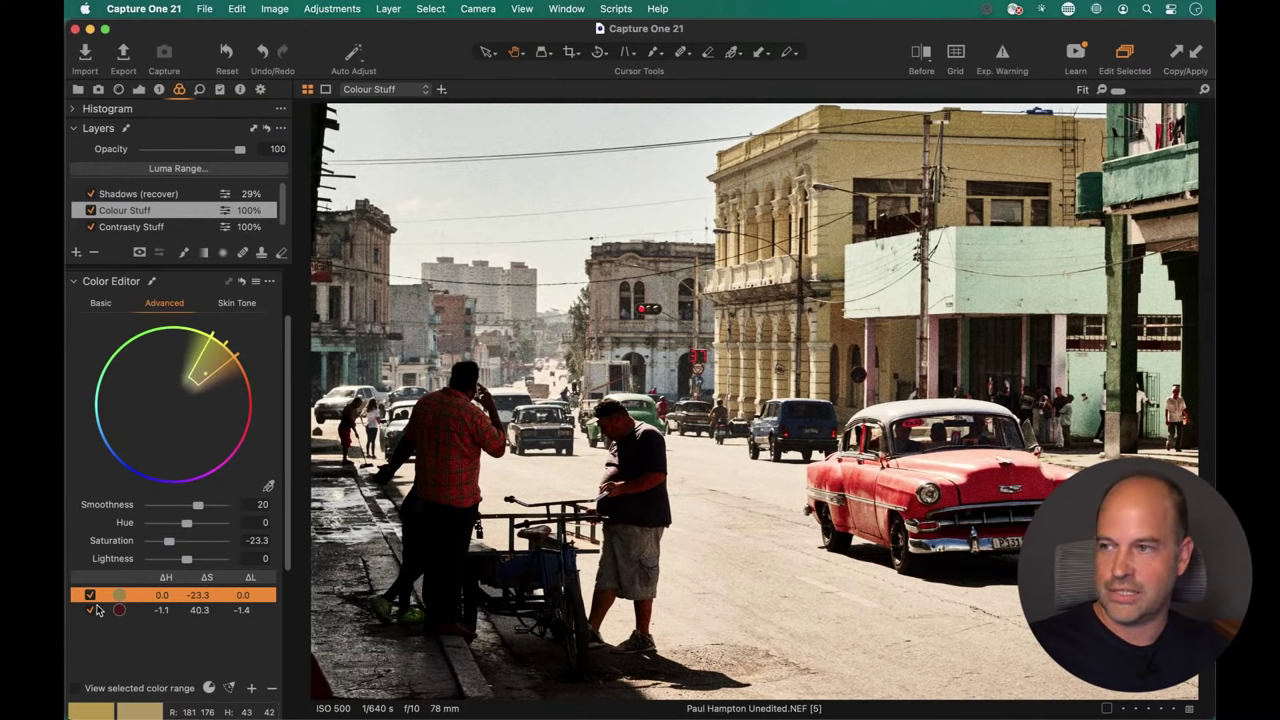
left_click(91, 211)
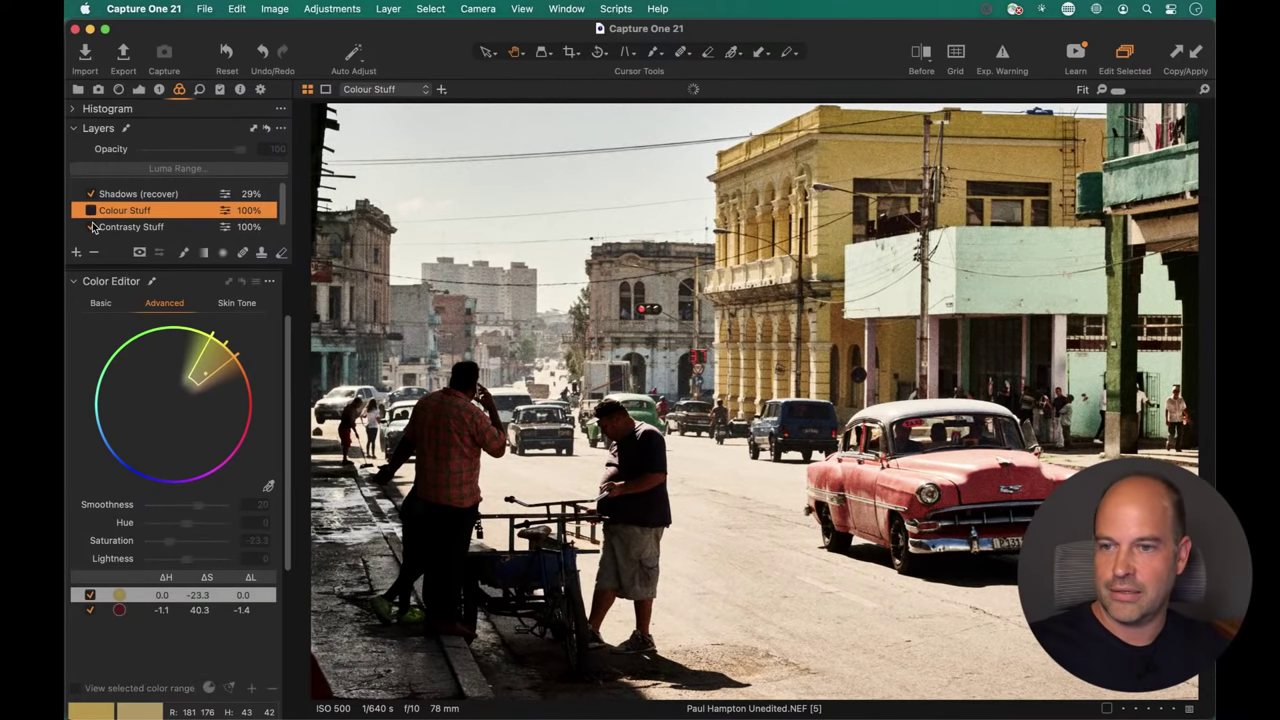
left_click(91, 211)
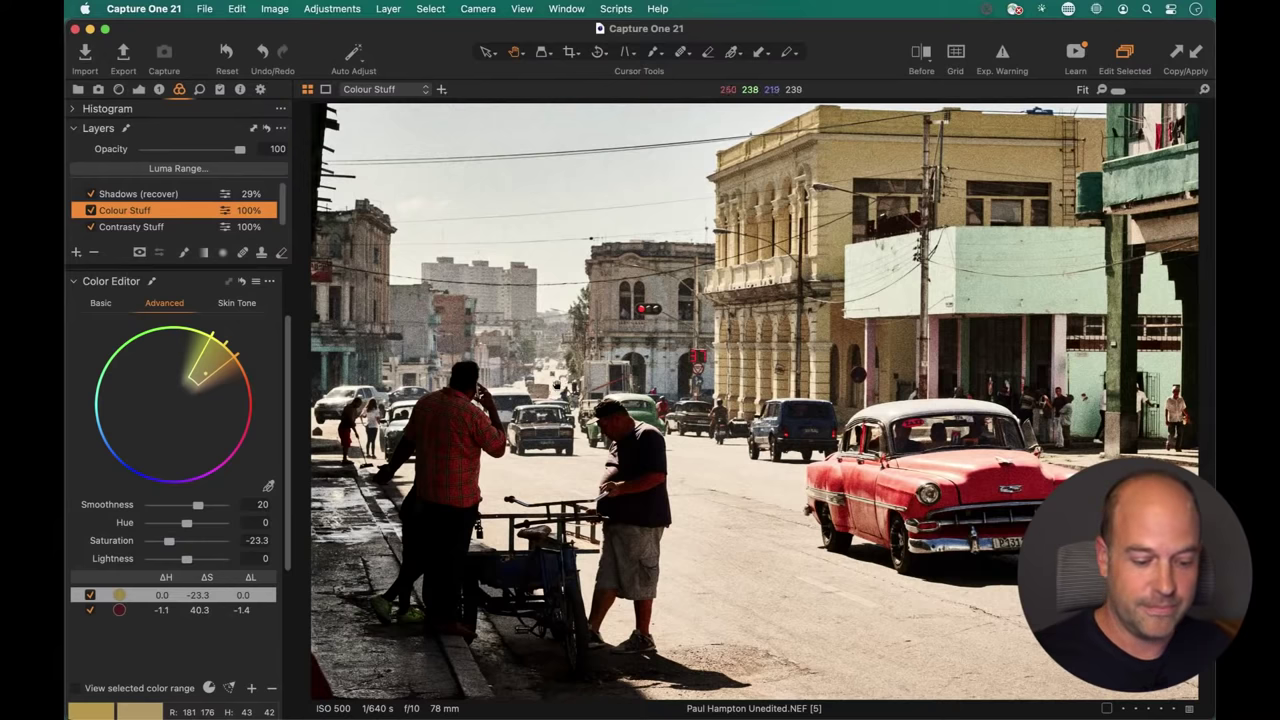
Select variants 2 through 5 in the Browser and hide it so the grid fills the view.
key("super+shift+b")
scroll(1133, 302, "up", 5)
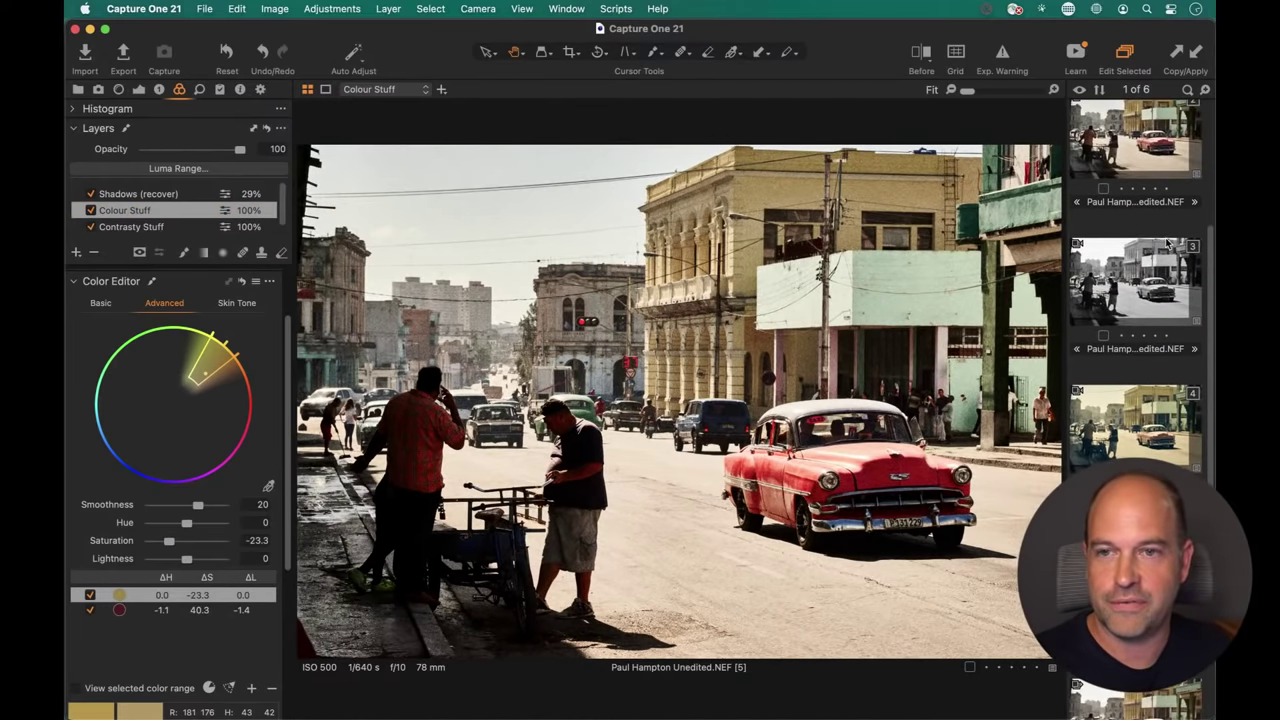
left_click(1133, 302)
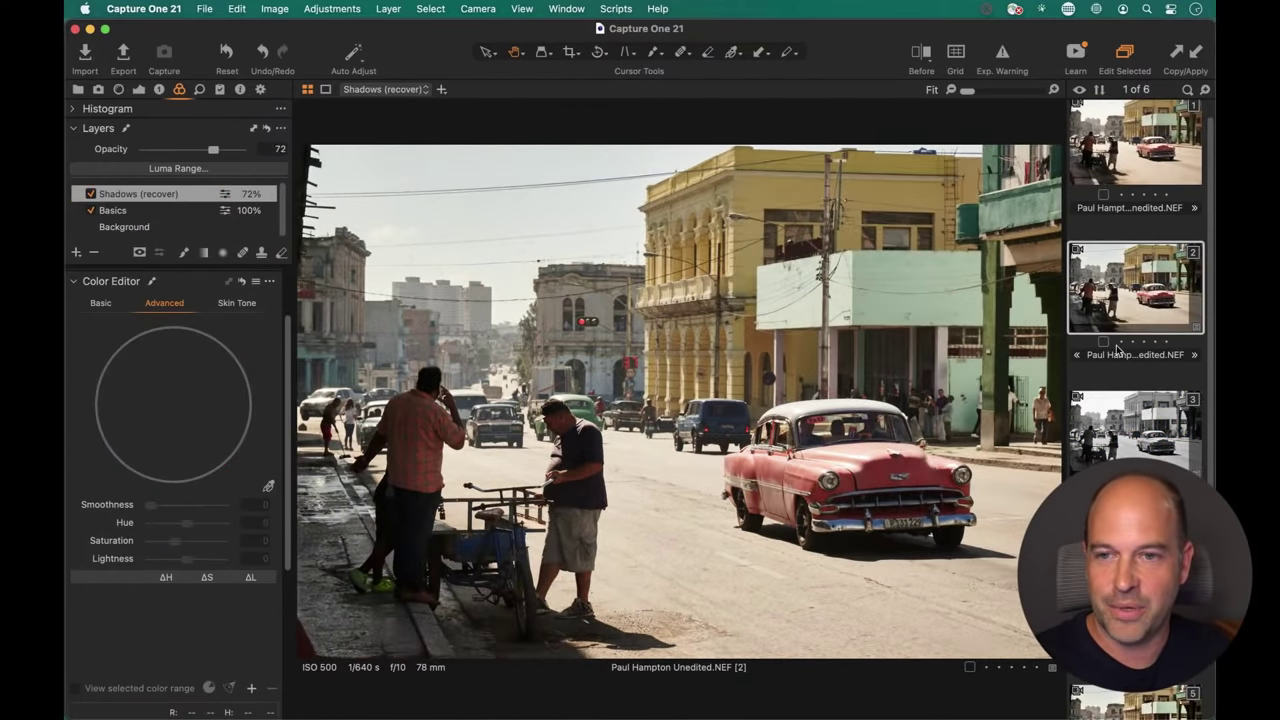
scroll(1150, 400, "down", 3)
left_click(1133, 555)
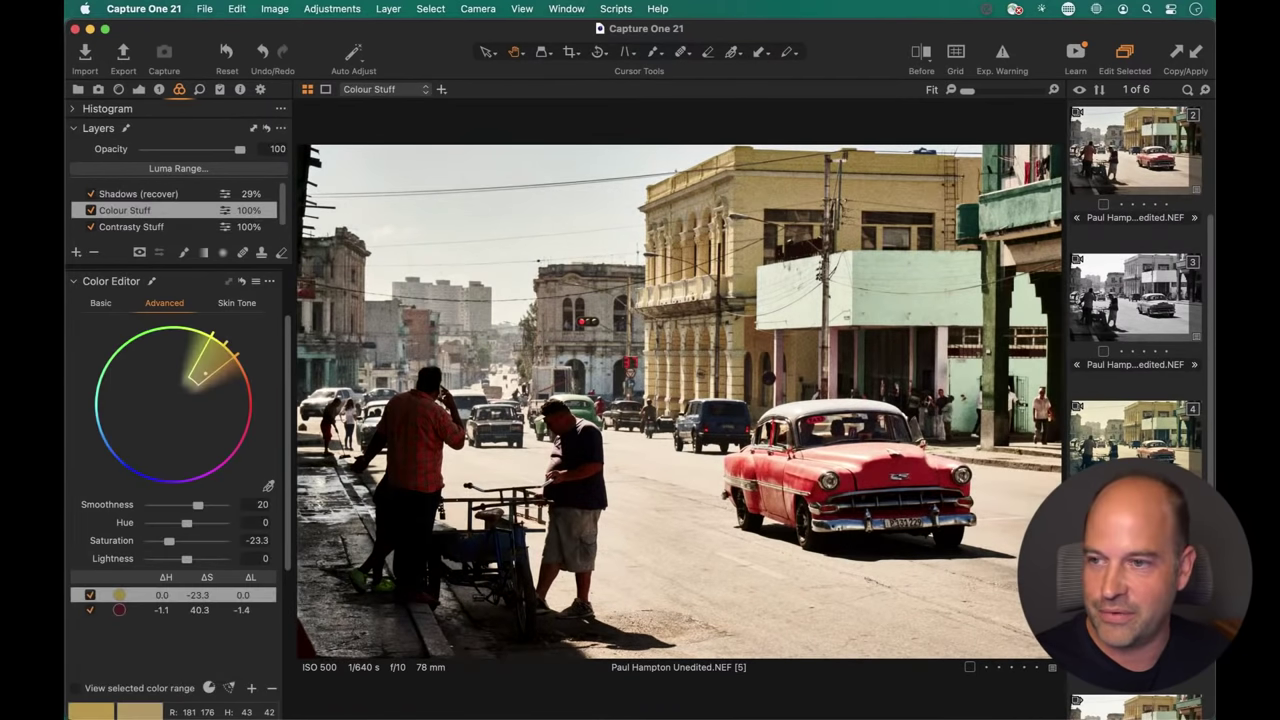
left_click(1133, 160)
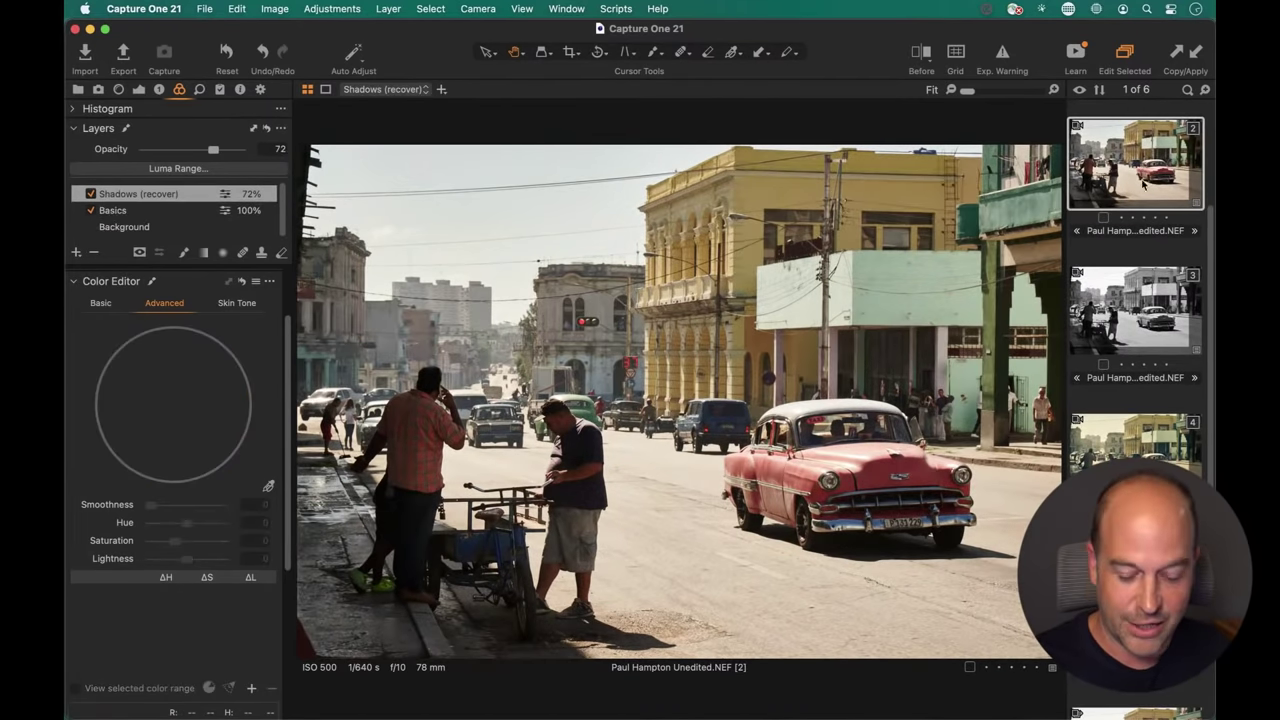
key("shift+Down")
key("shift+Down")
key("shift+Down")
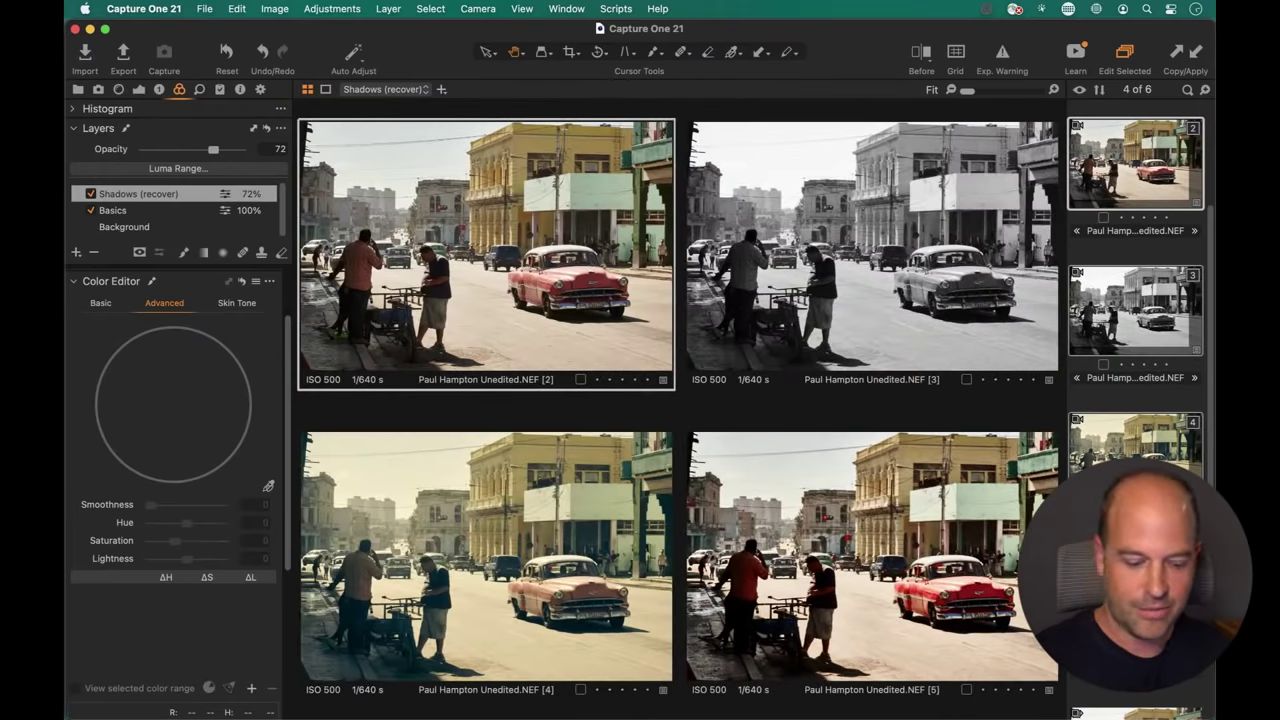
key("super+b")
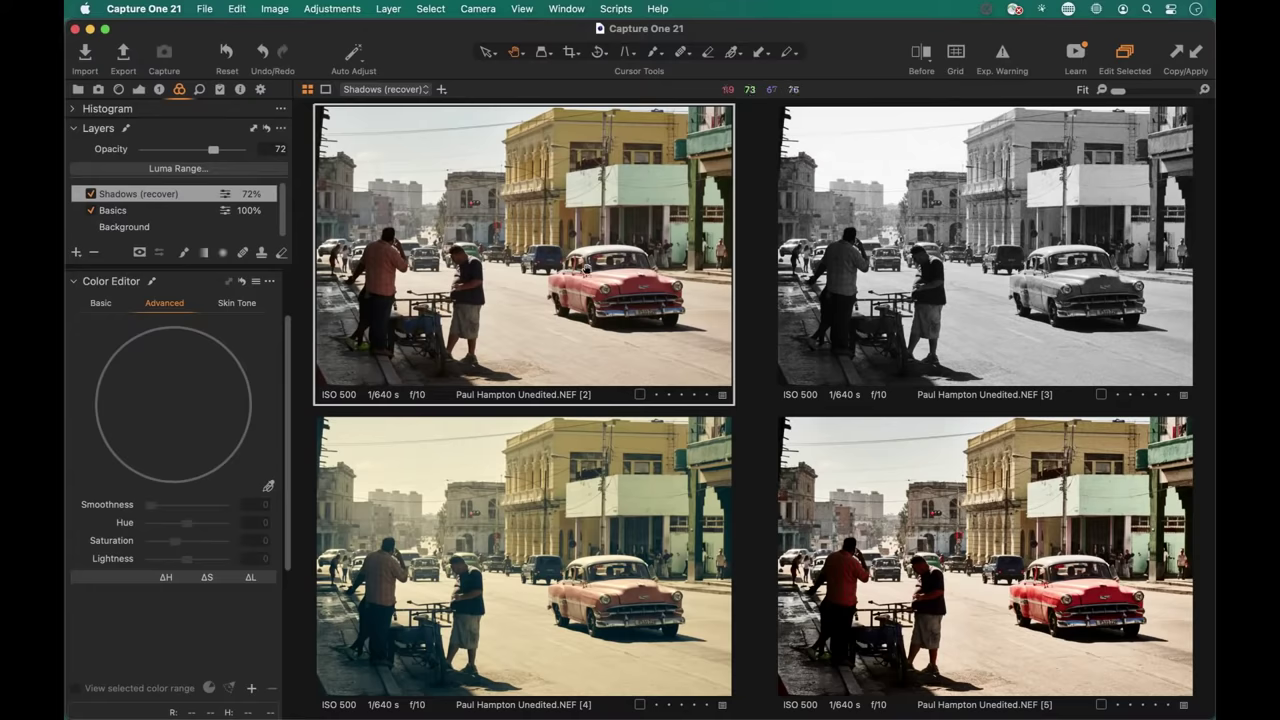
On variant 4, set Soft Flare opacity to 88 and toggle Soft Flare and Color Grade to compare.
left_click(938, 272)
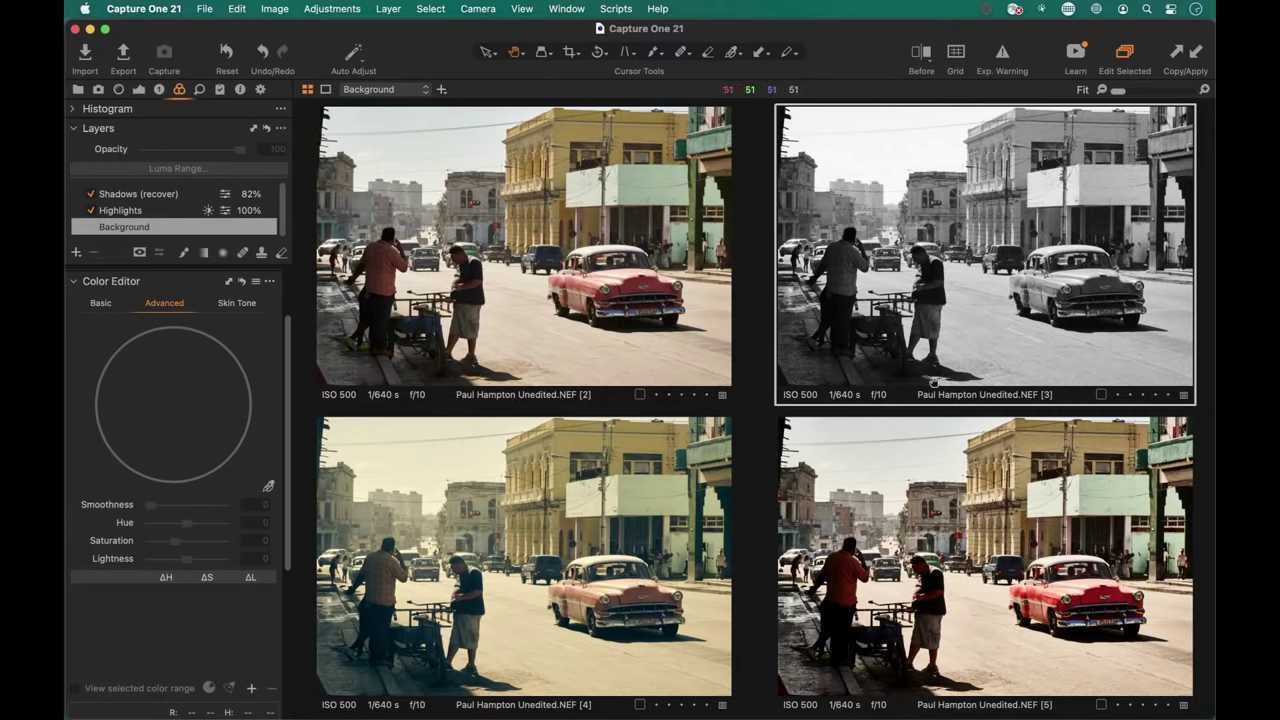
left_click(511, 553)
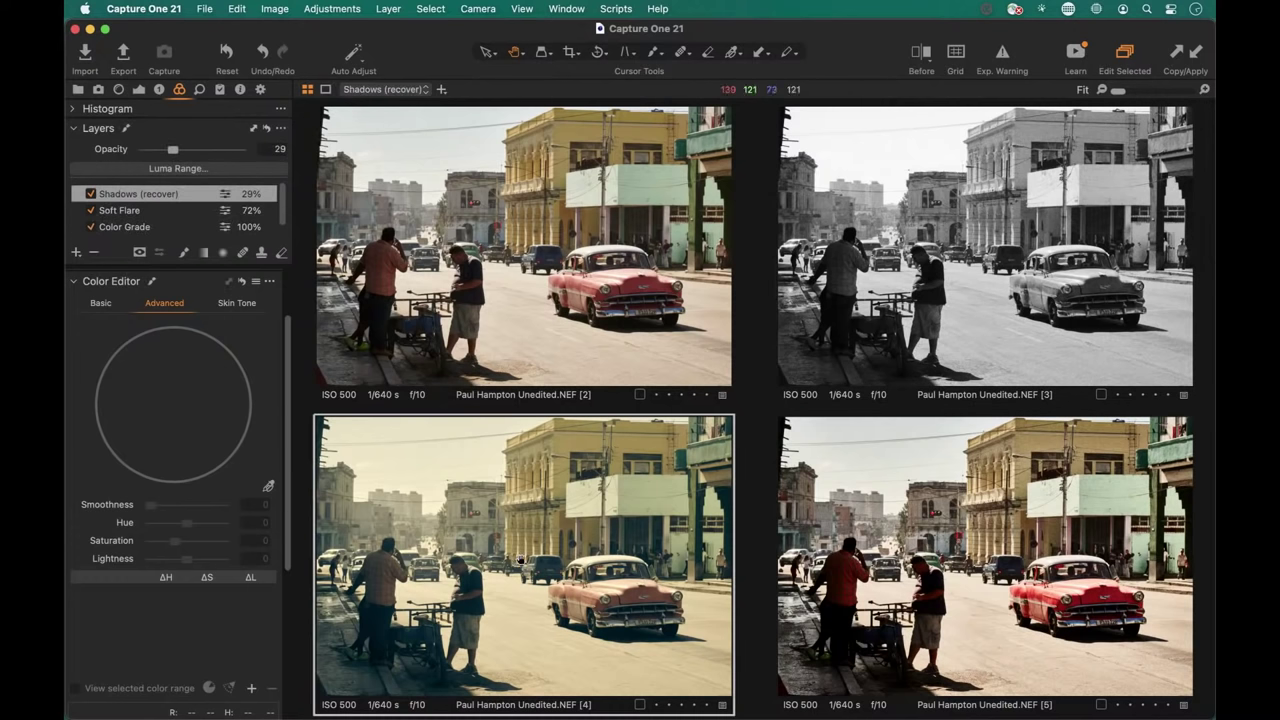
left_click(120, 211)
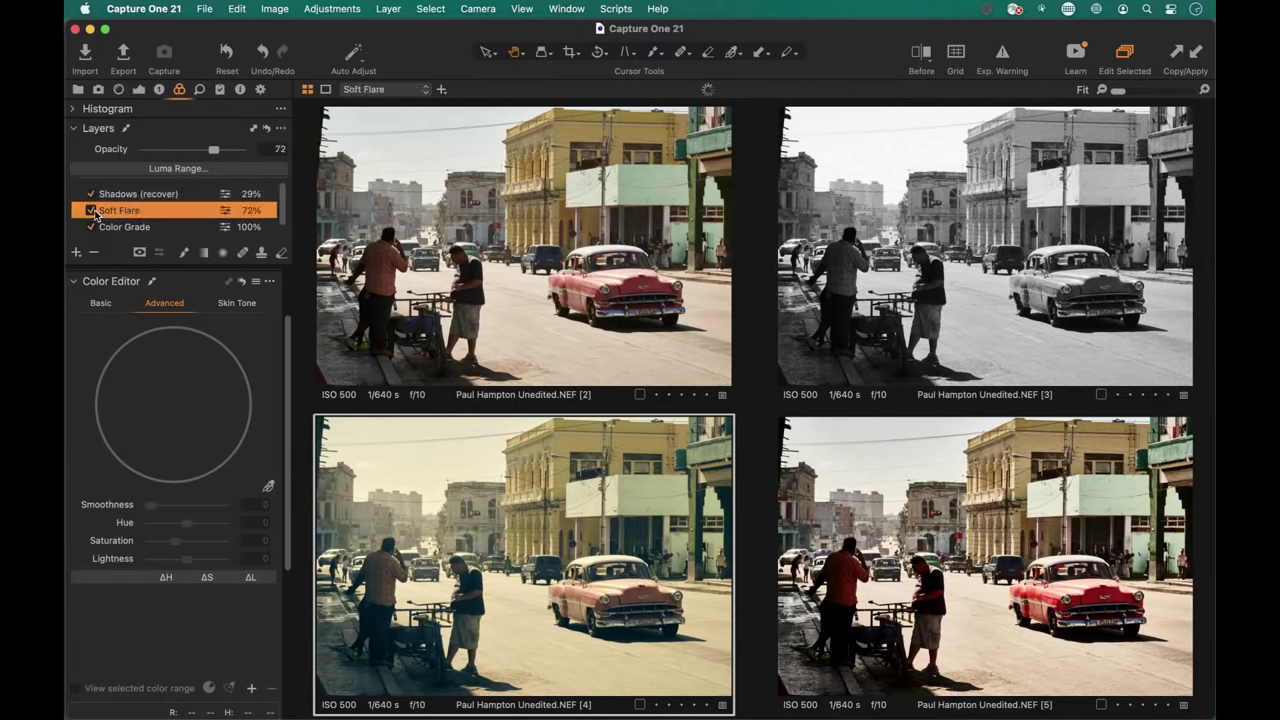
left_click(90, 210)
left_click(90, 210)
left_click_drag(213, 149, 230, 151)
left_click(128, 227)
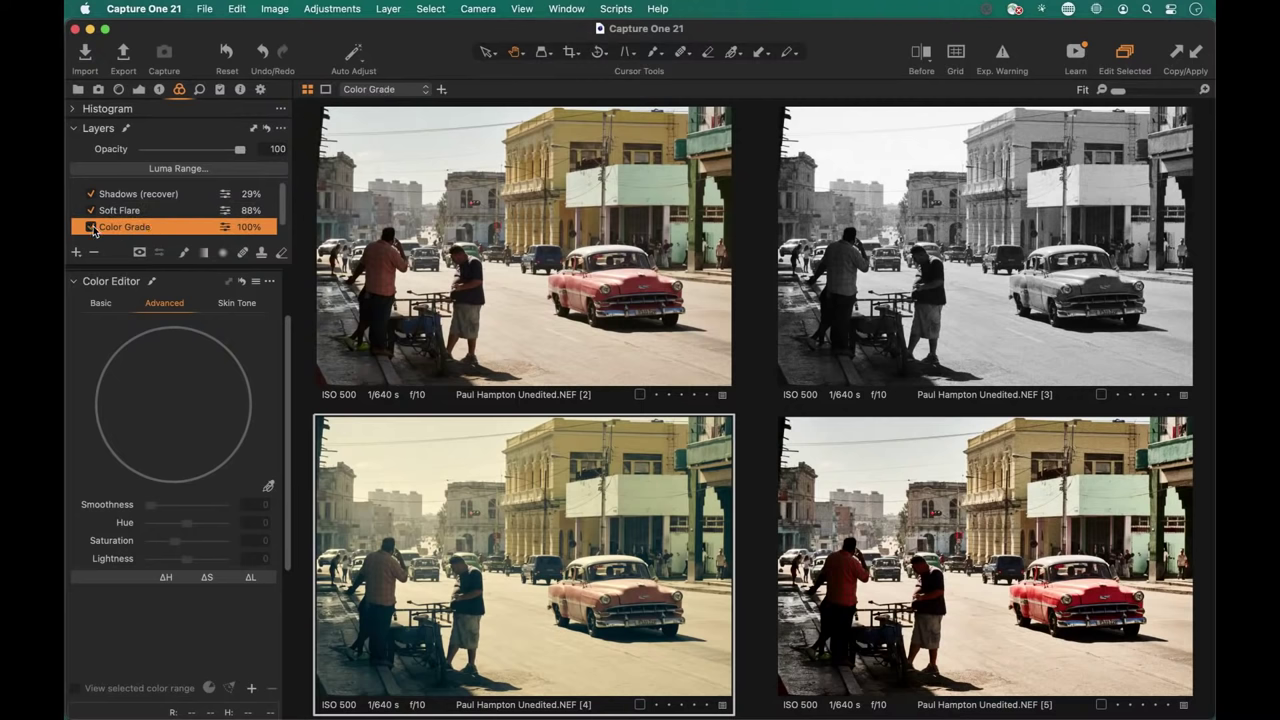
left_click(92, 228)
left_click(92, 227)
Toggle variant 5's Colour Stuff layer off and back on to compare.
left_click(890, 520)
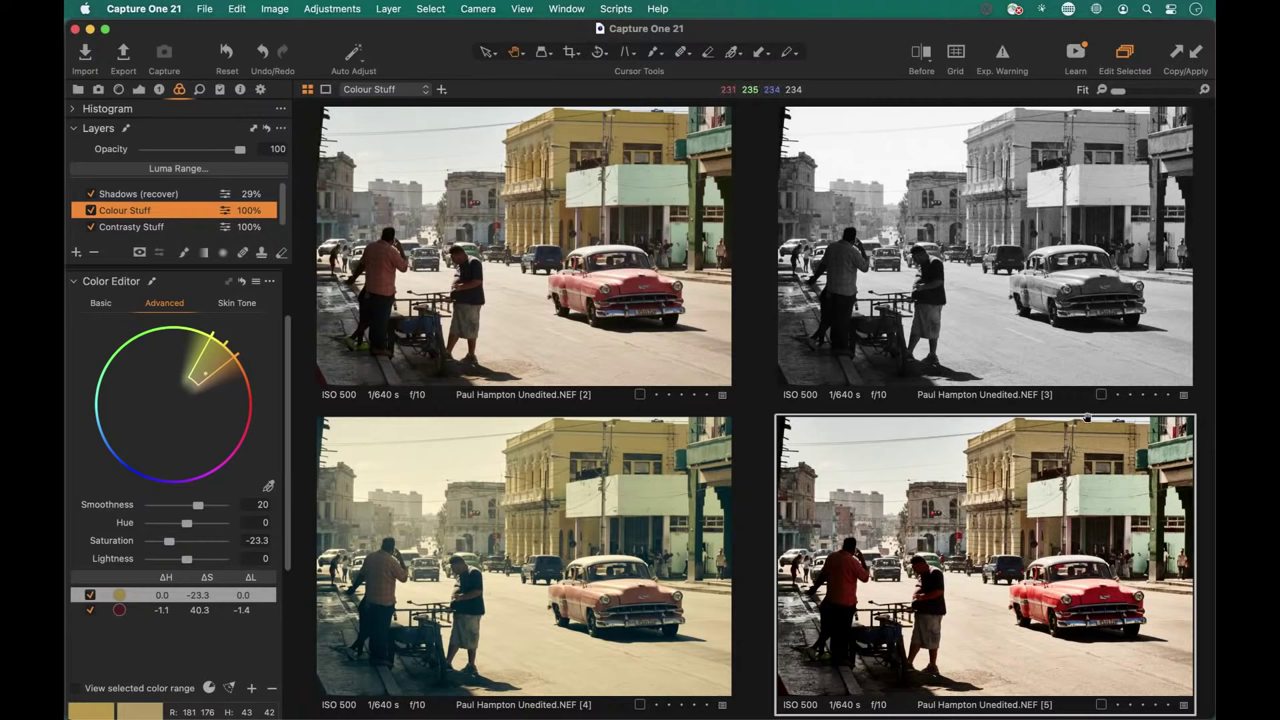
left_click(90, 210)
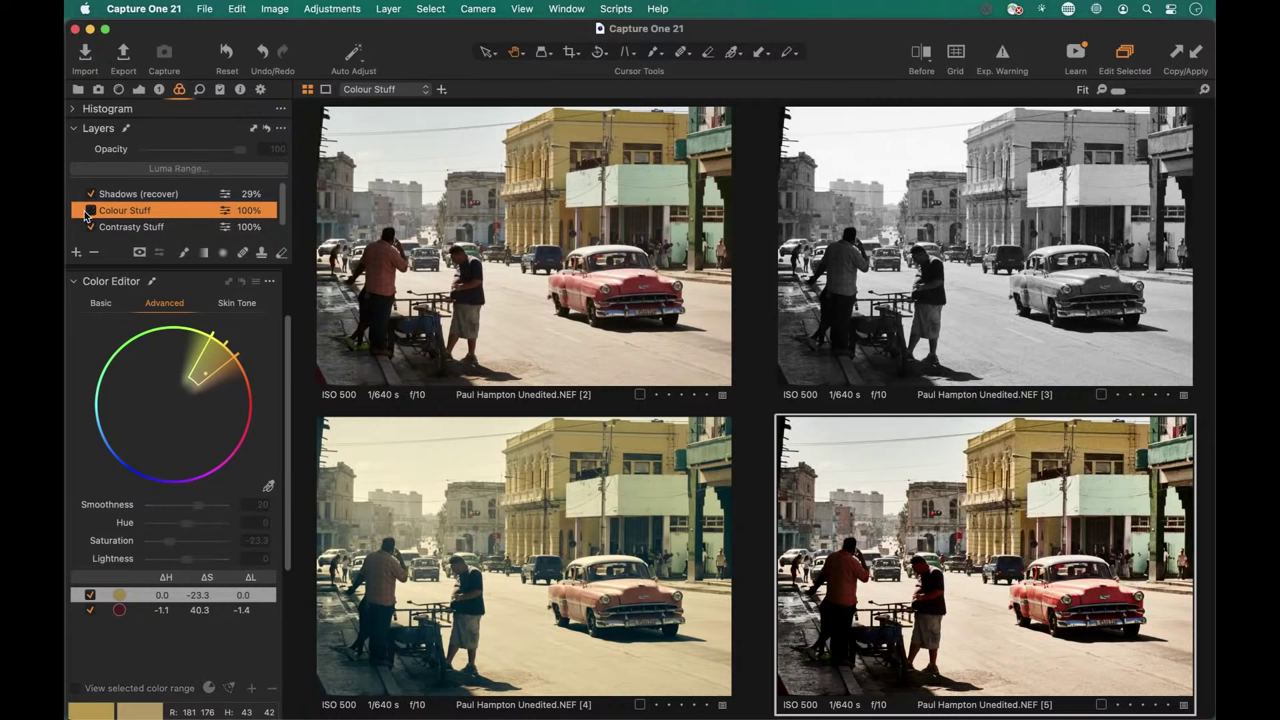
left_click(89, 211)
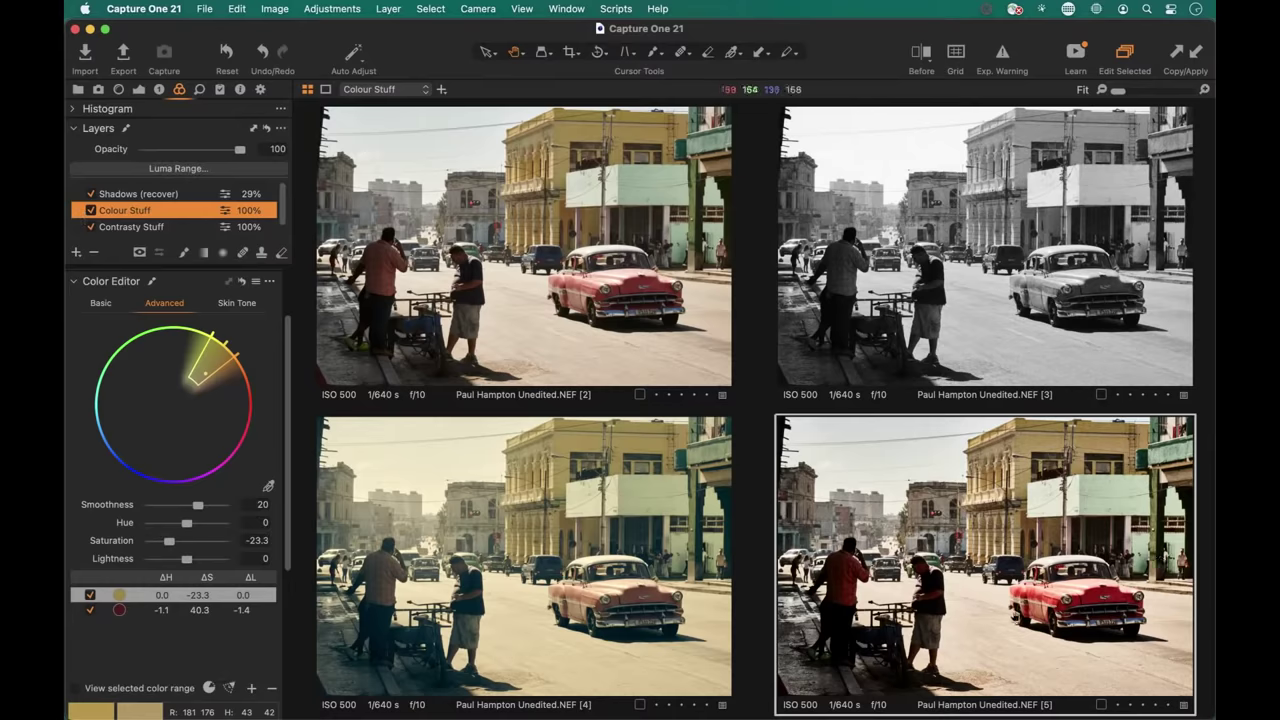
Compare variant 5 side by side with the other copy of the photo, inspecting each one's settings.
key("super+b")
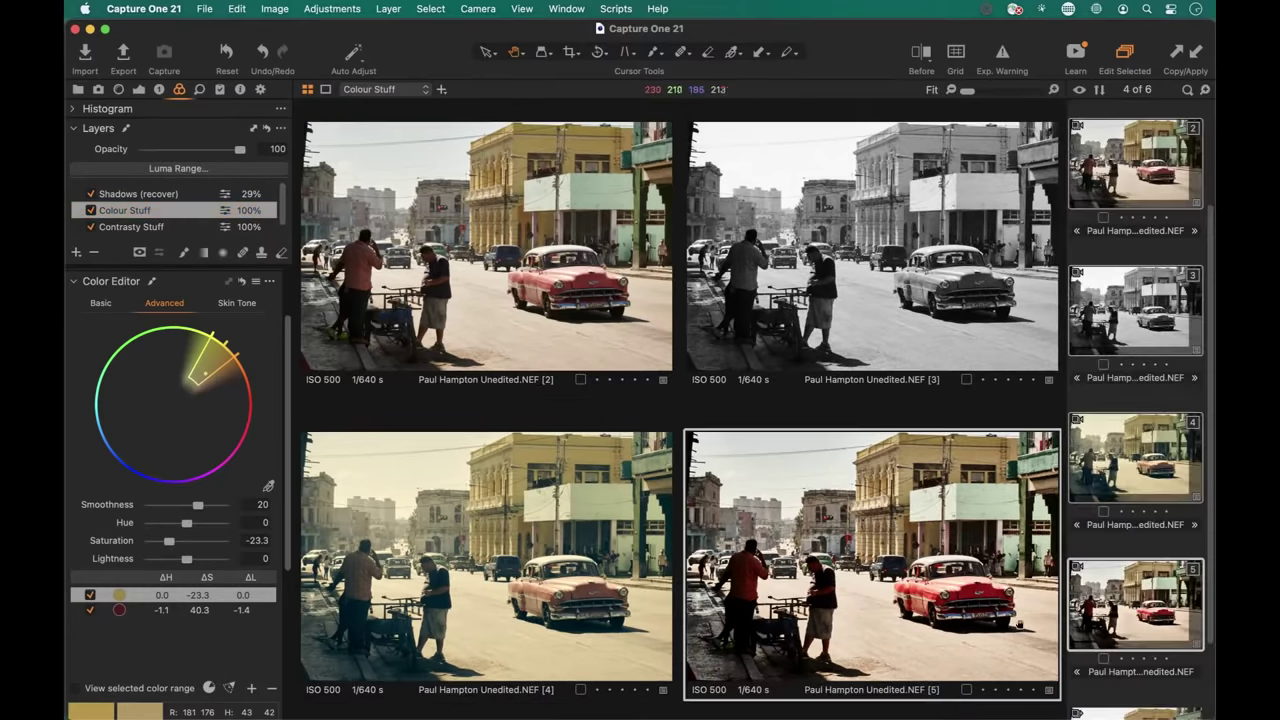
left_click(1127, 394)
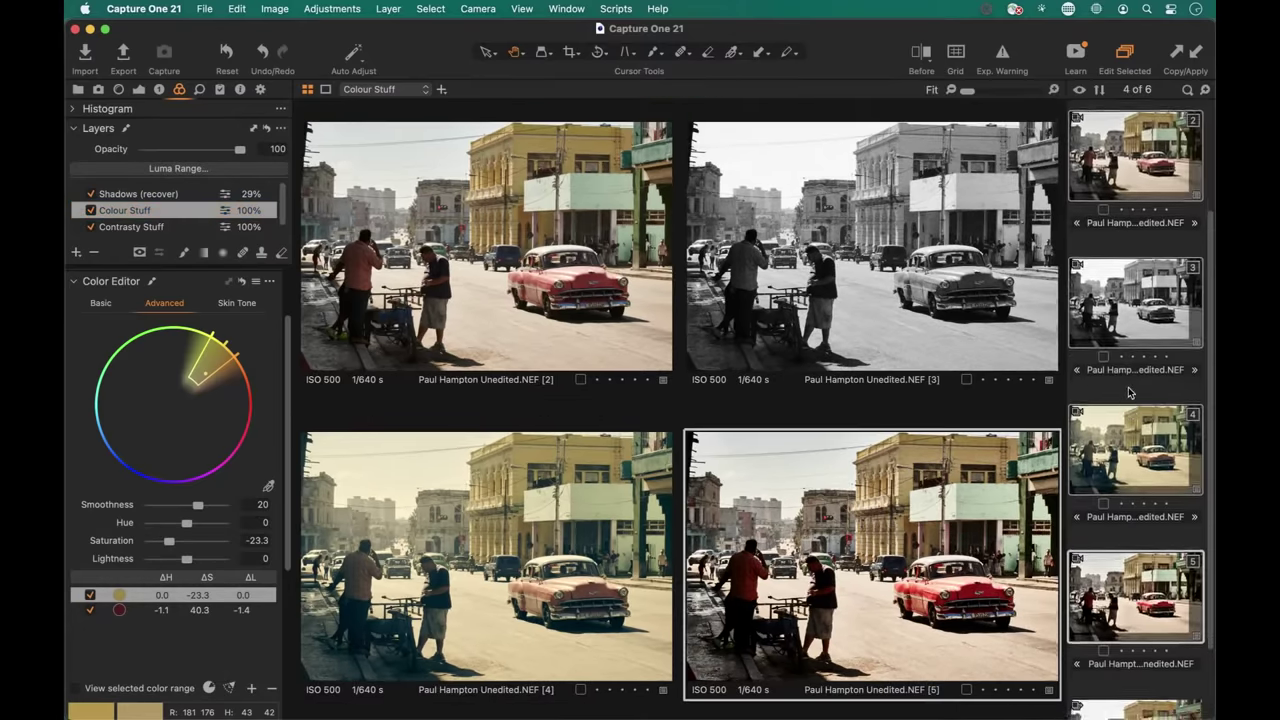
scroll(1164, 314, "down", 3)
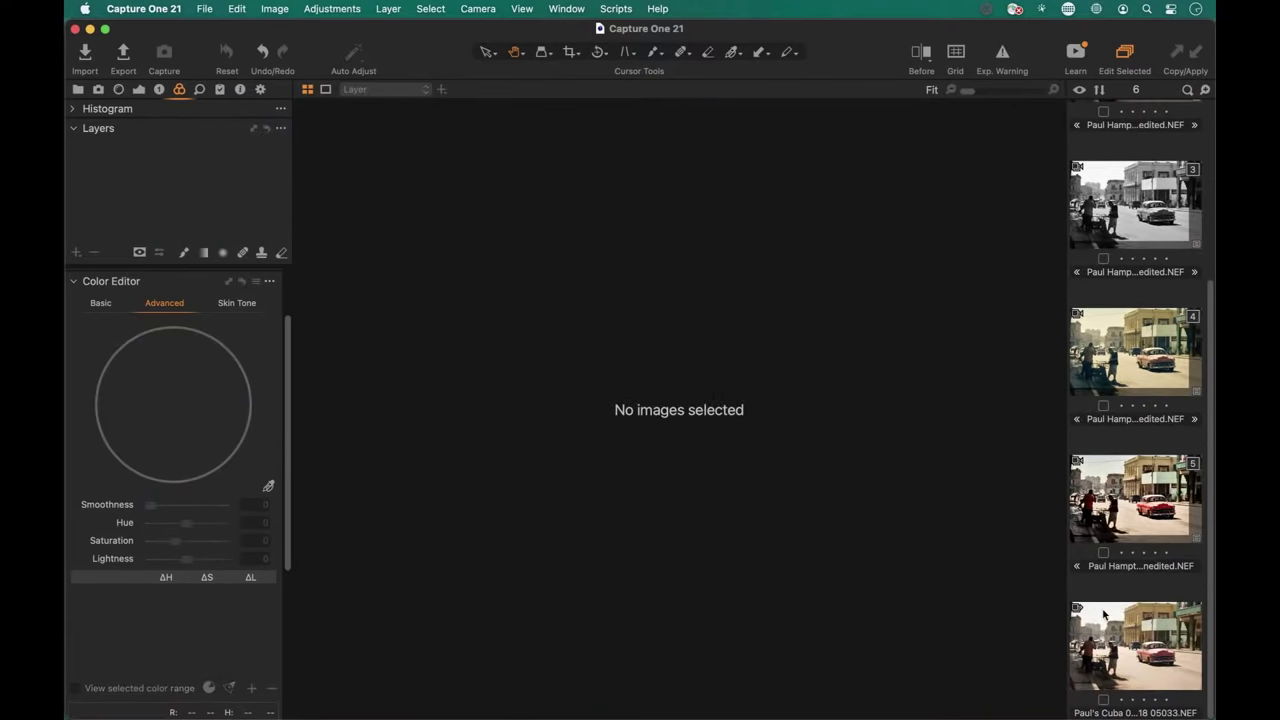
scroll(1113, 600, "down", 3)
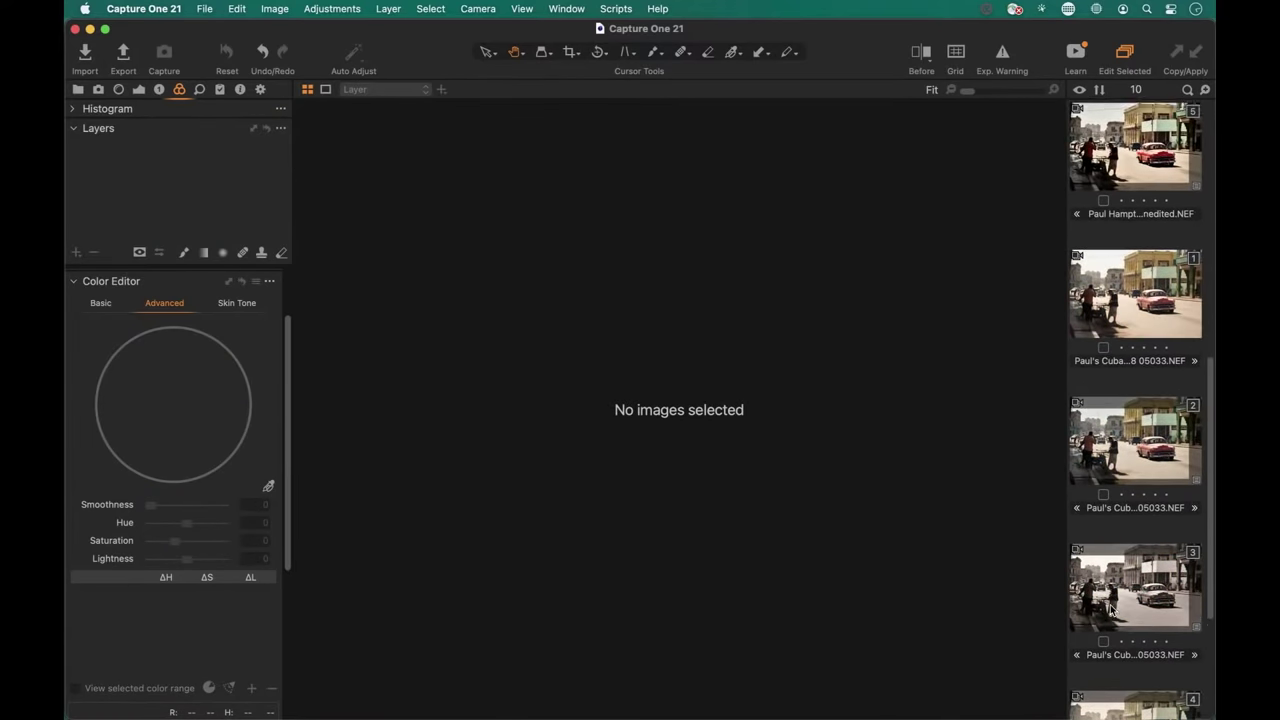
left_click(1119, 176)
scroll(1113, 314, "down", 5)
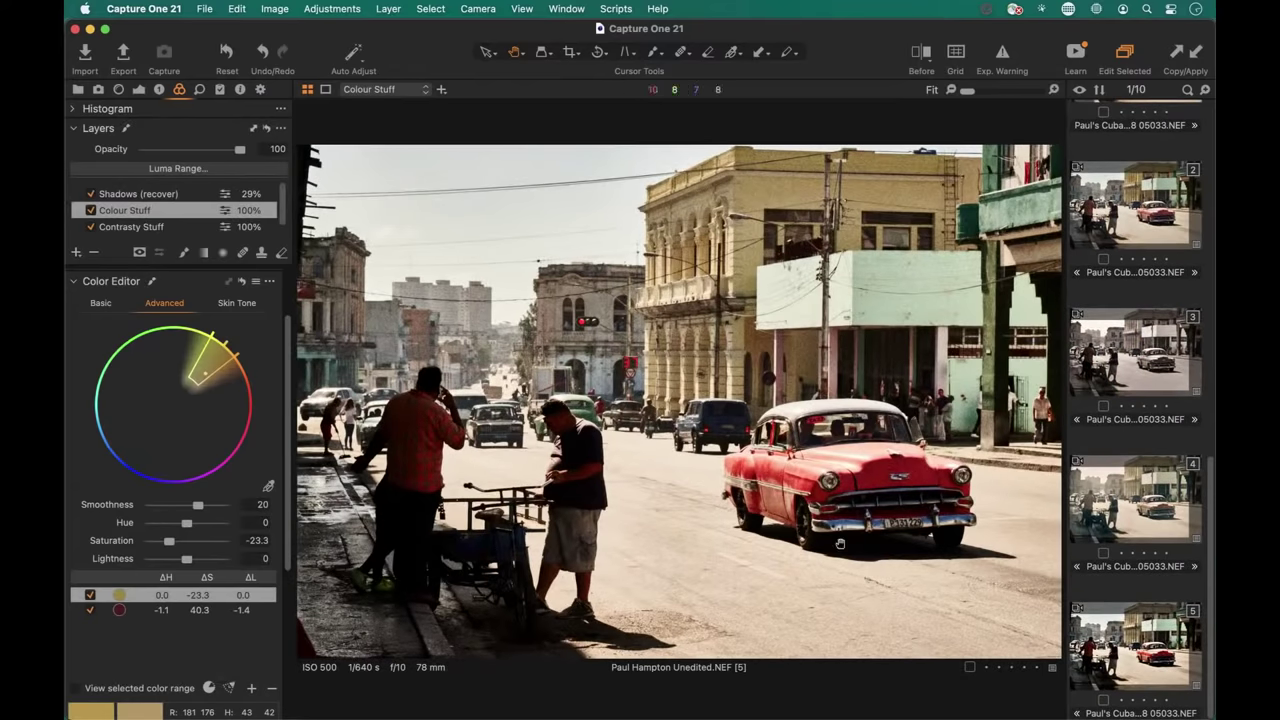
left_click(1147, 652, "super")
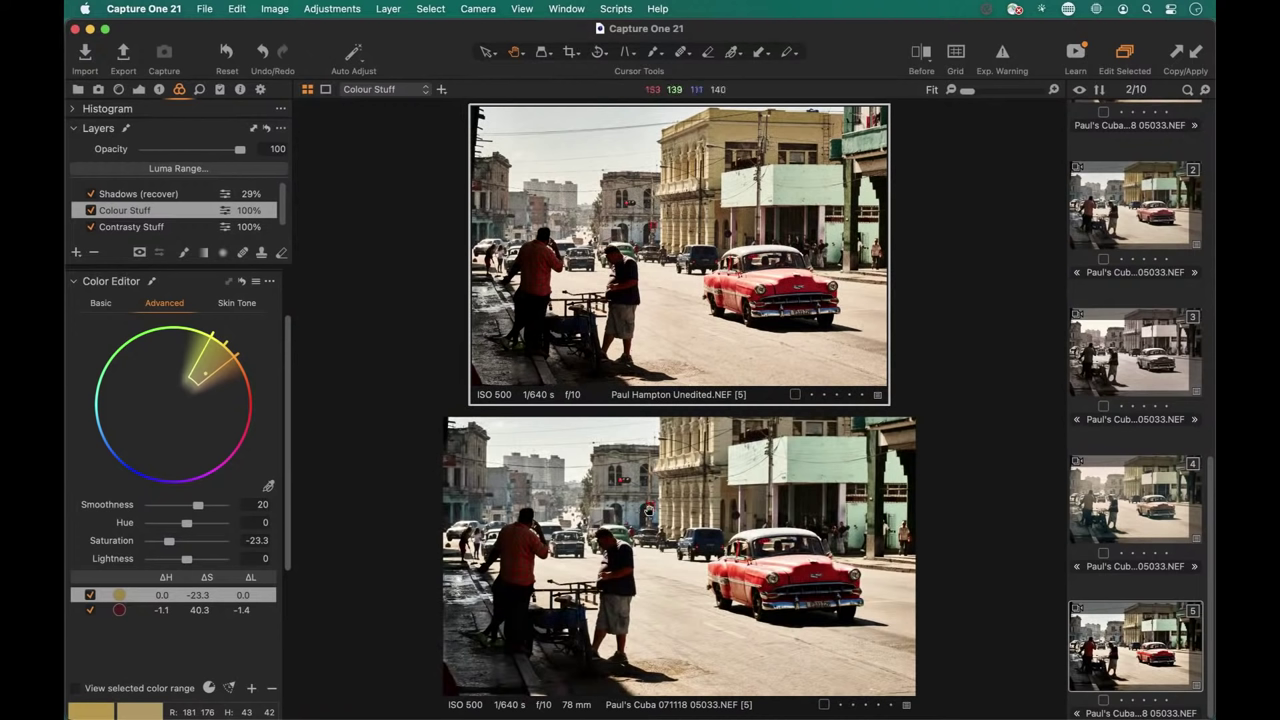
key("super+b")
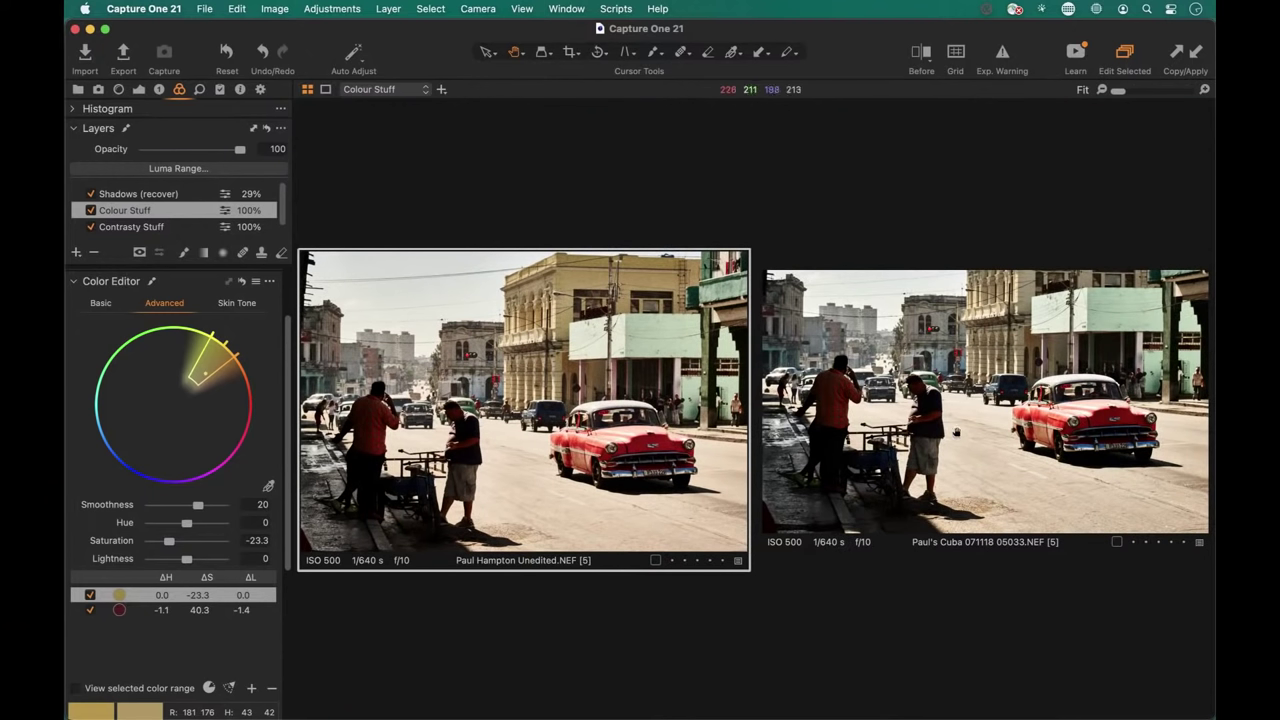
left_click(951, 479)
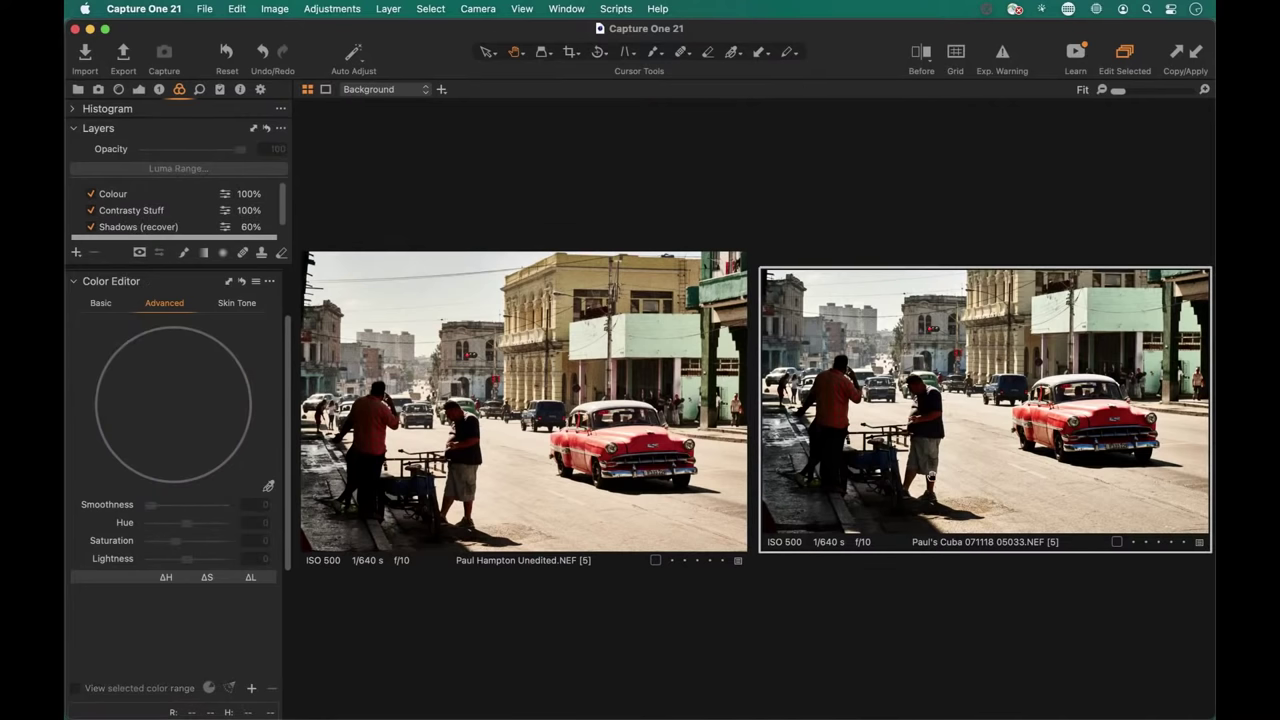
left_click(630, 476)
left_click(938, 464)
left_click(556, 425)
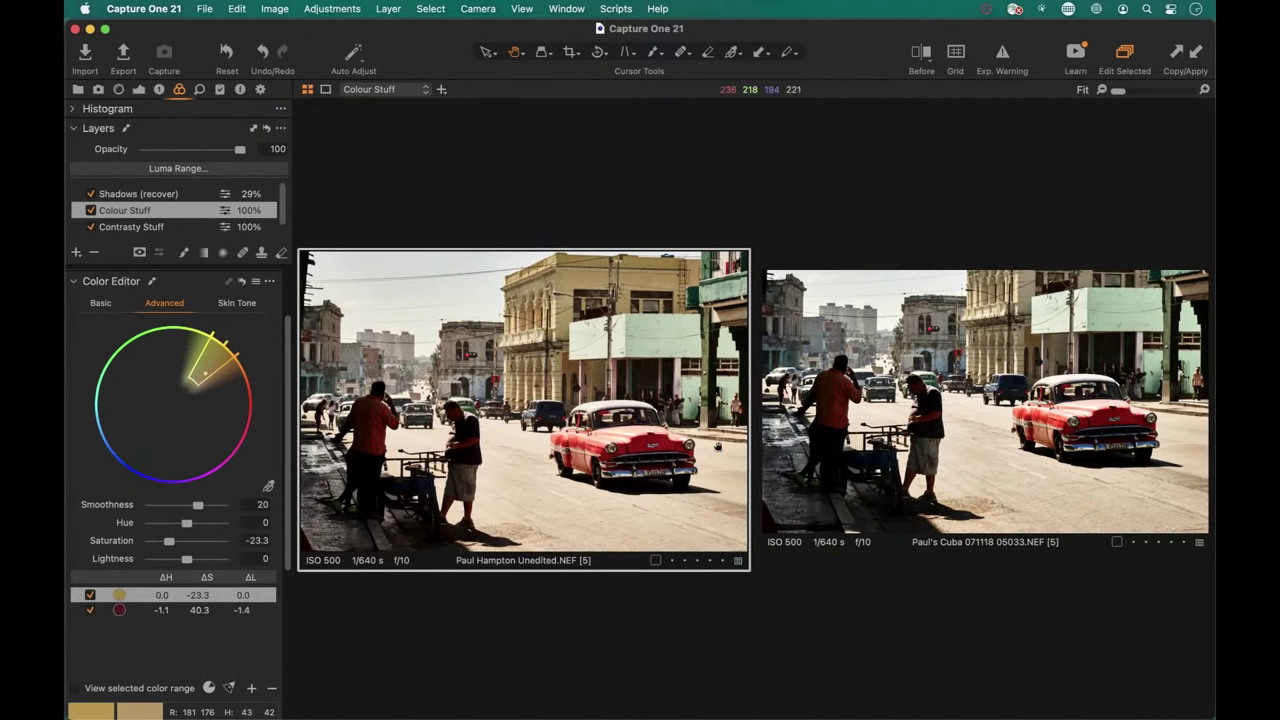
Compare variants 1 and 4, then select all to show variants 1 through 5 together.
key("super+b")
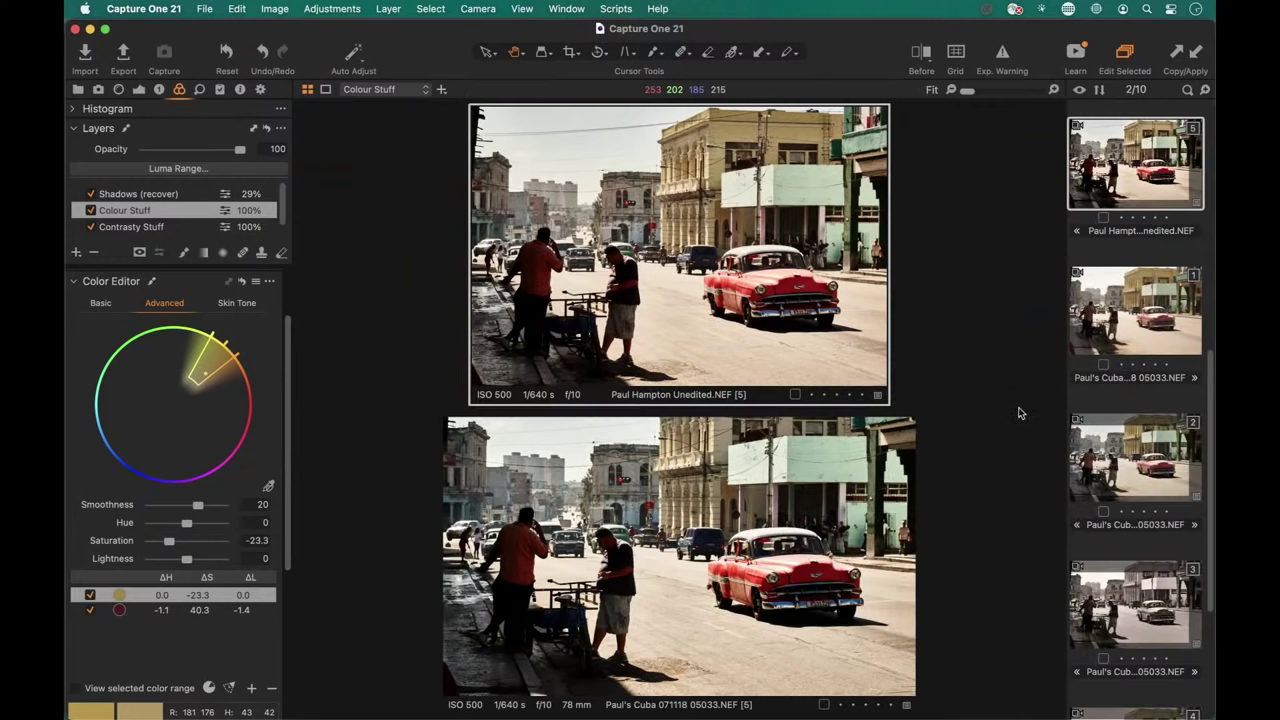
scroll(1143, 289, "up", 2)
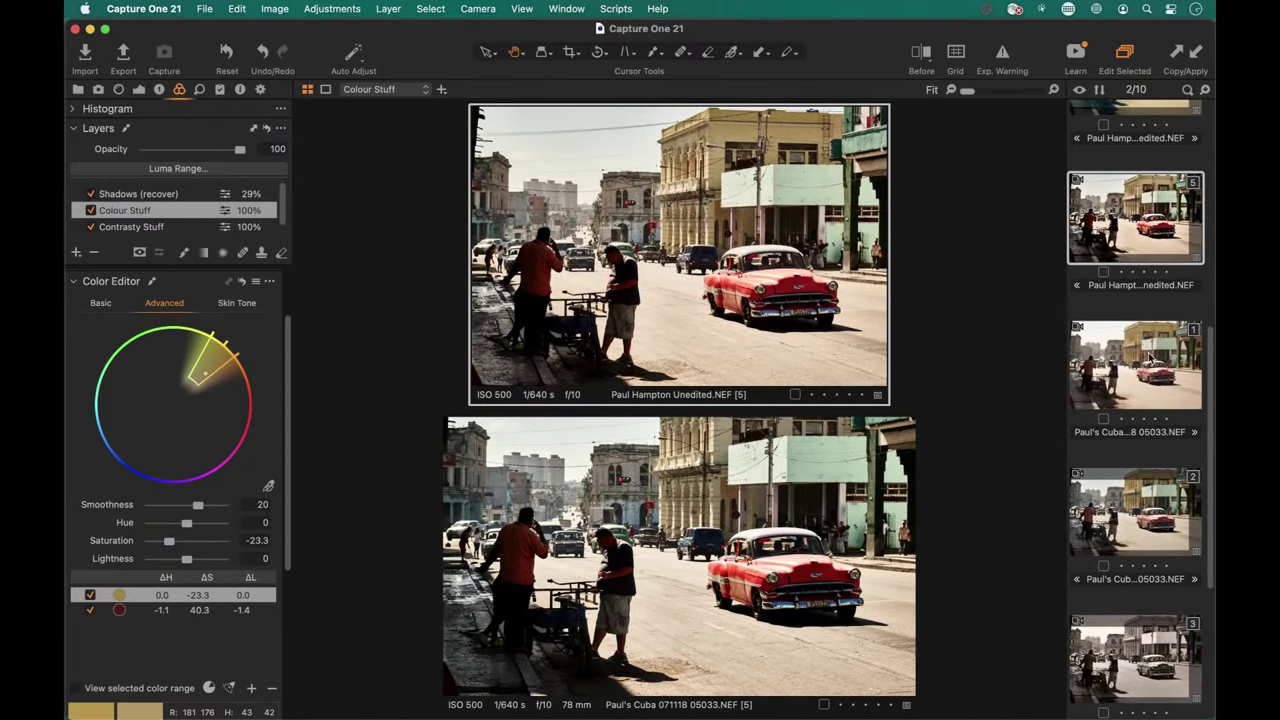
left_click(1150, 360)
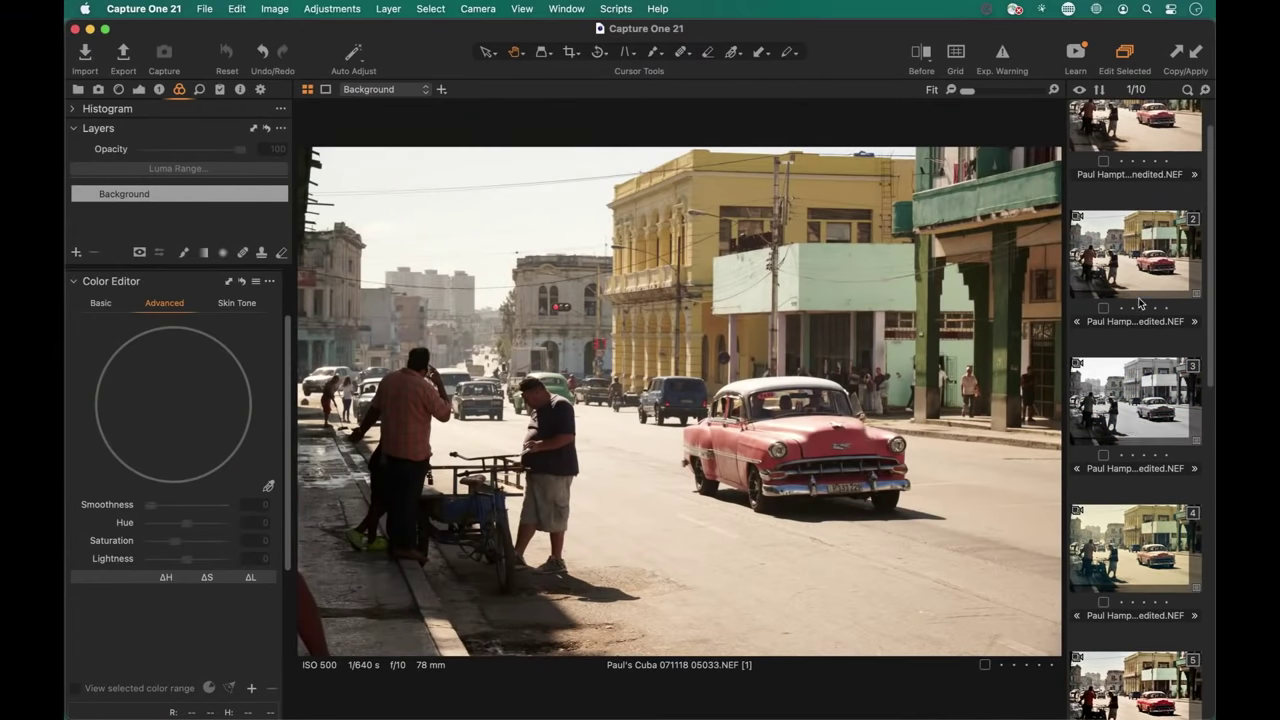
scroll(1131, 264, "up", 2)
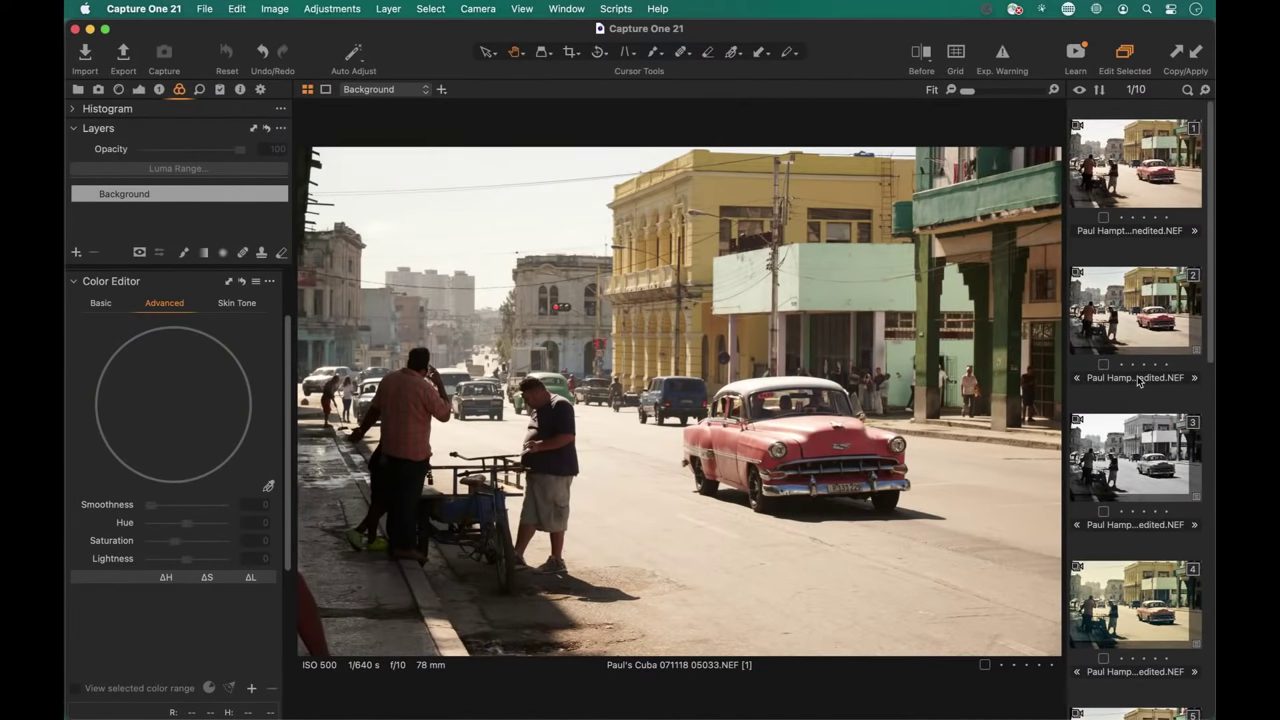
left_click(1135, 560)
scroll(1122, 492, "up", 3)
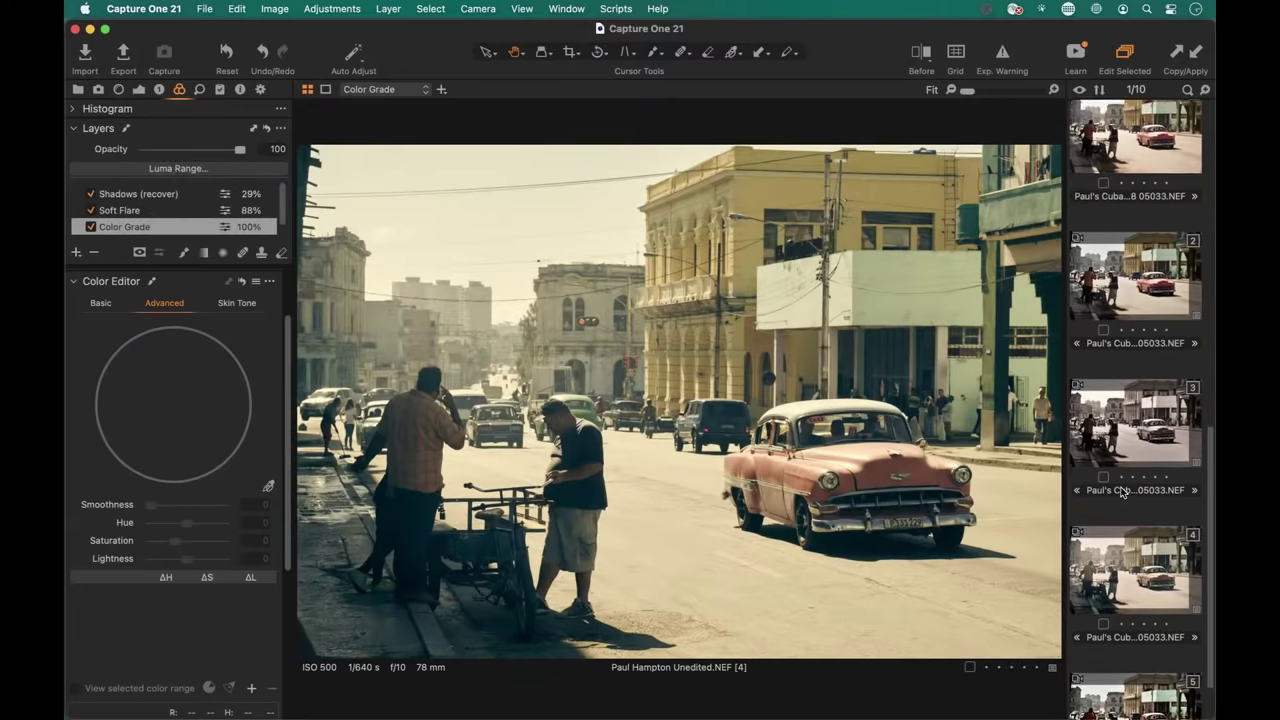
scroll(1122, 492, "down", 2)
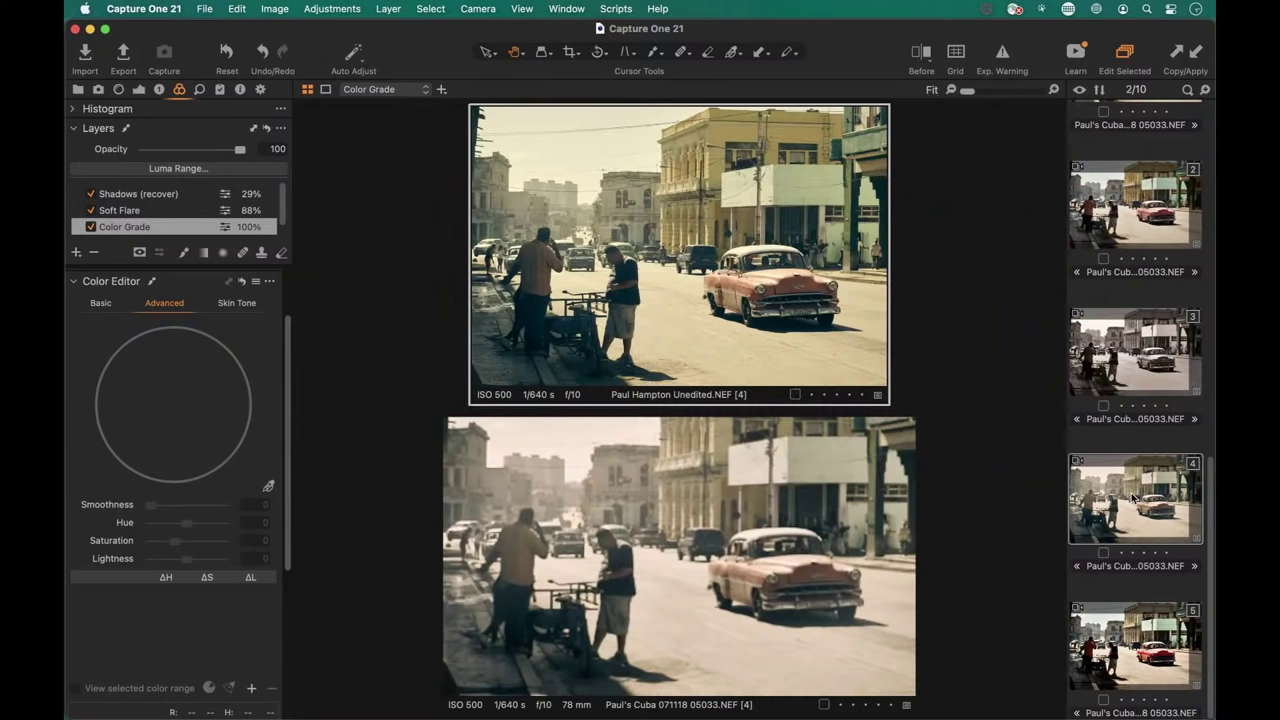
left_click(1133, 494, "super")
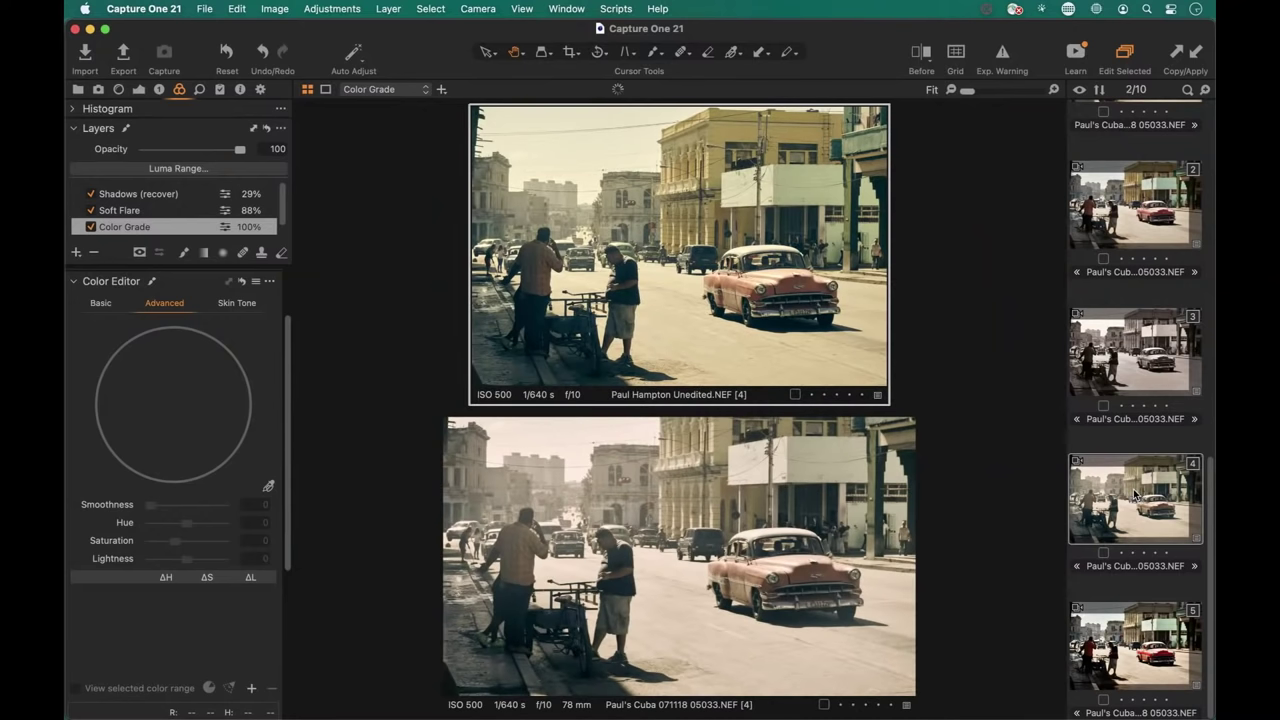
left_click(790, 543)
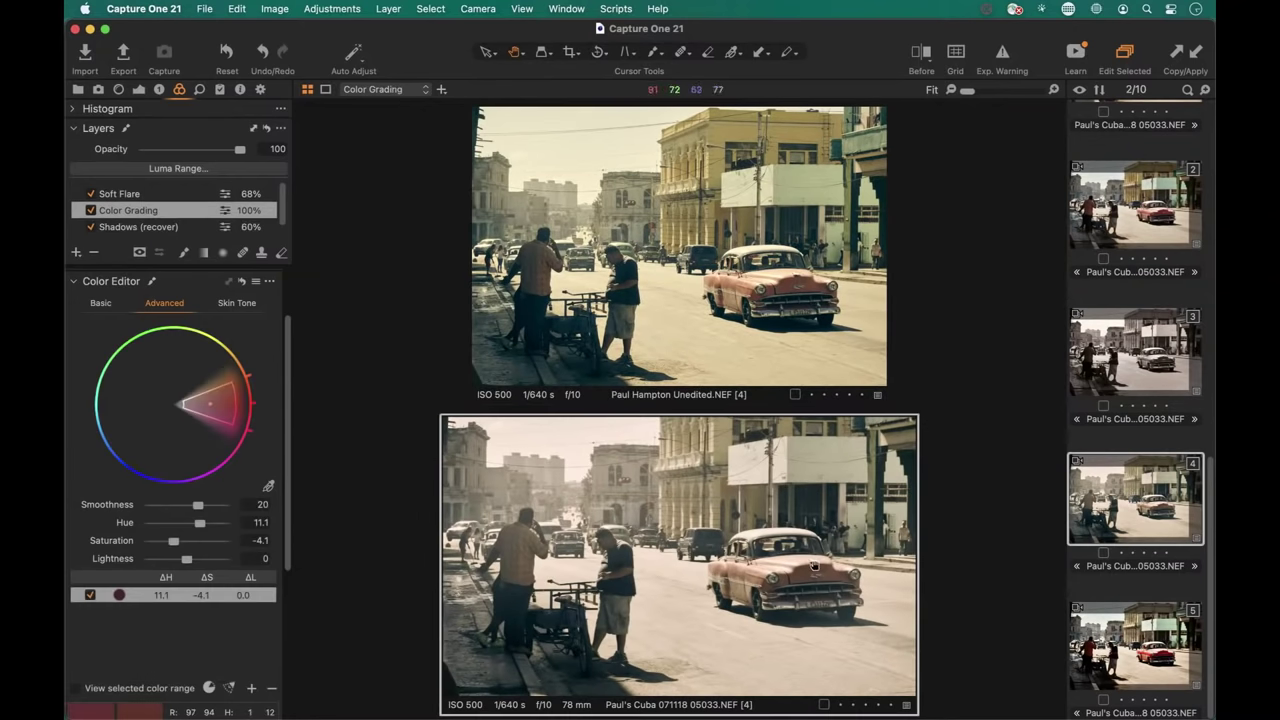
key("Up")
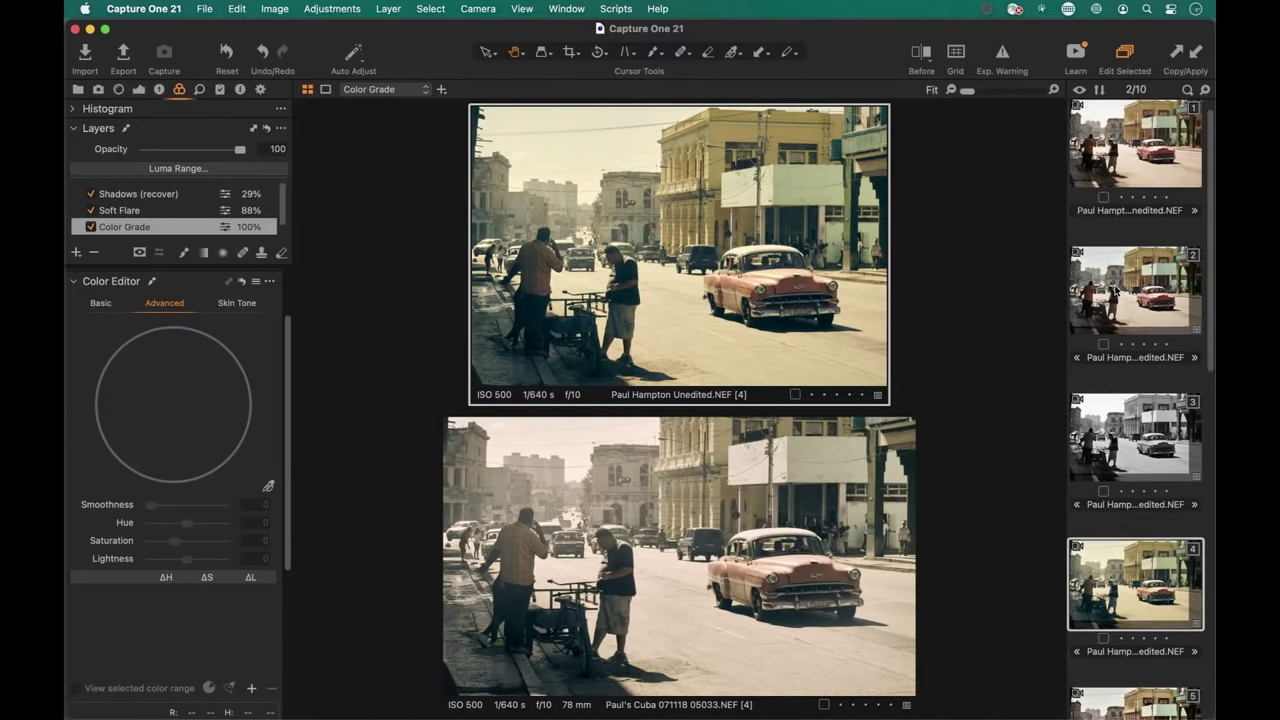
left_click(1118, 176)
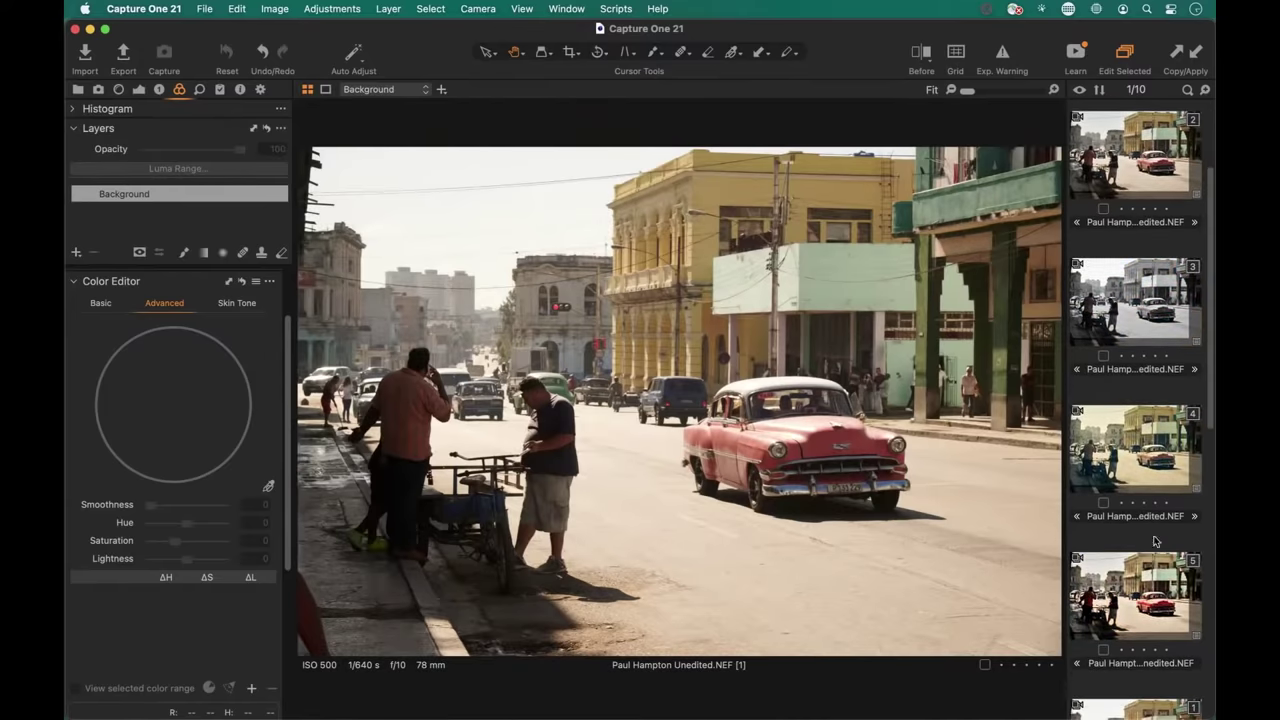
key("super+a")
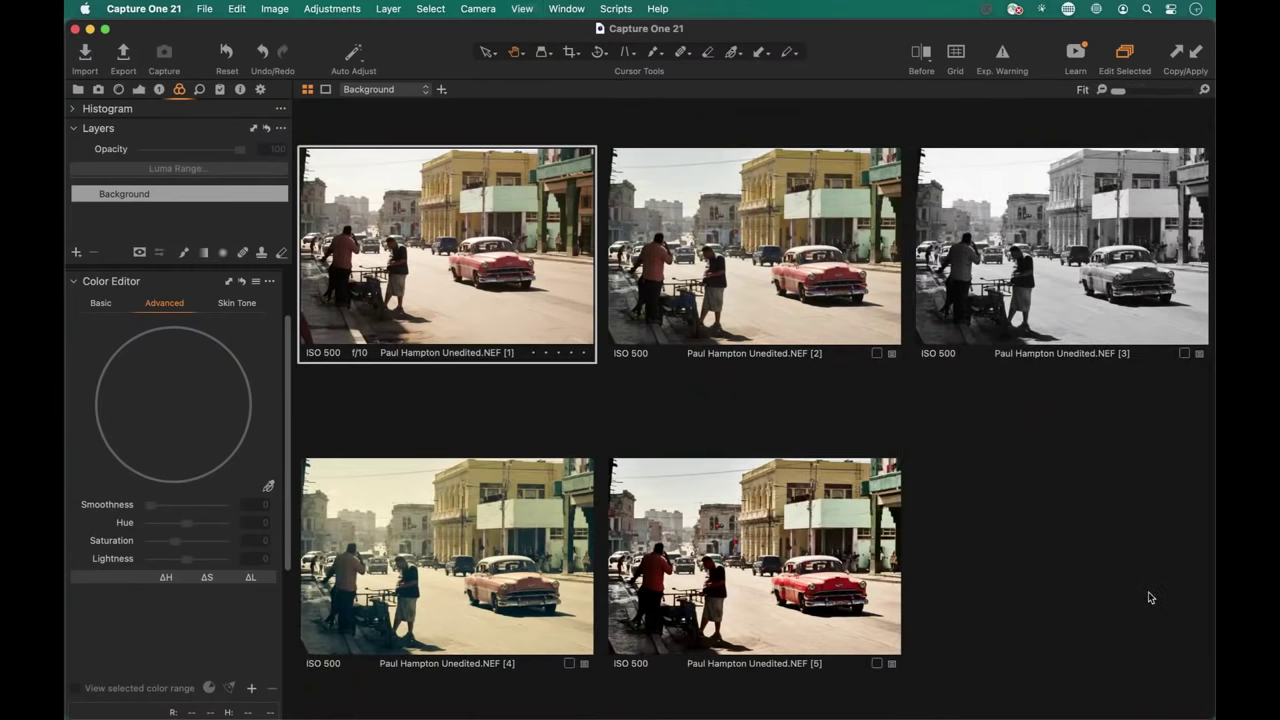
key("super+b")
key("super+t")
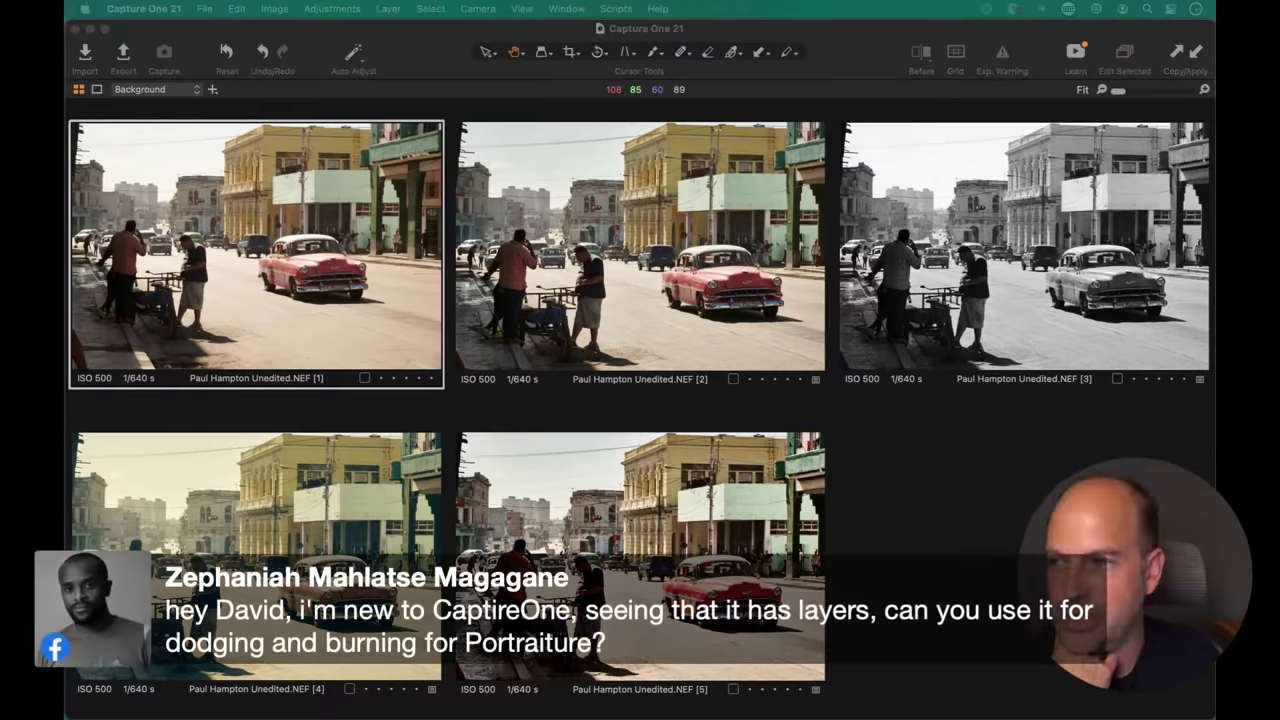
left_click(686, 409)
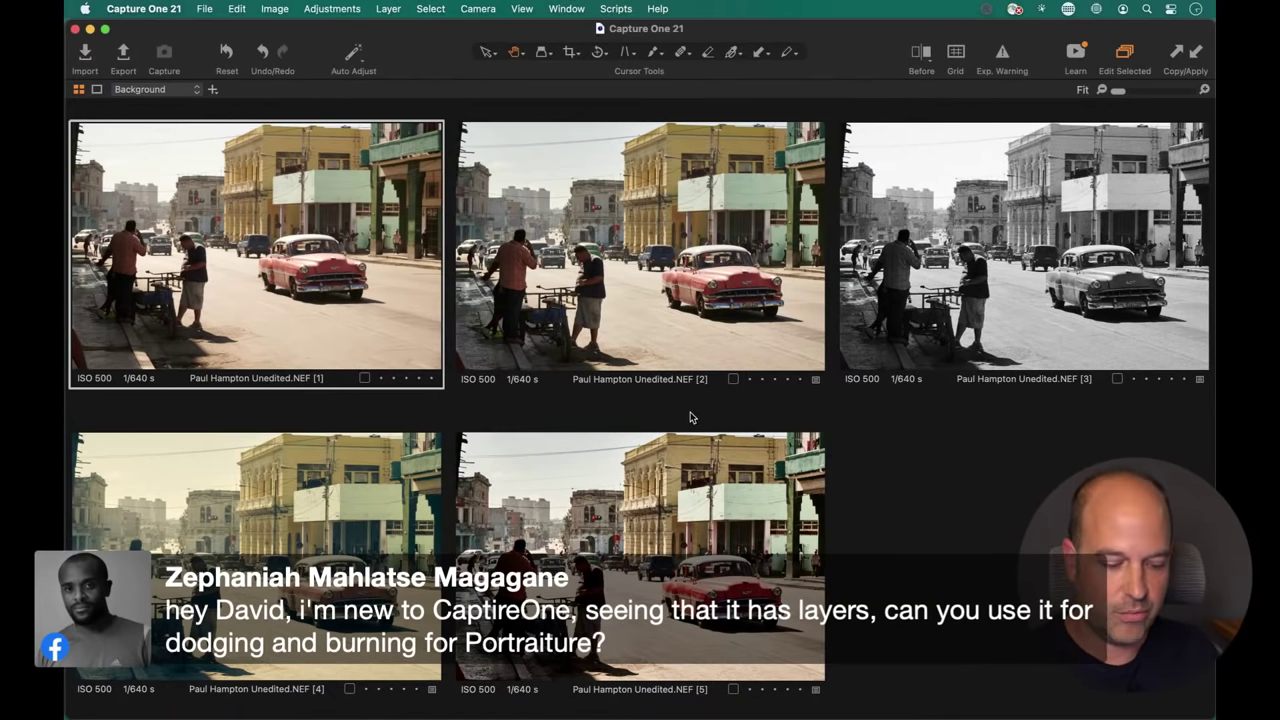
key("super+alt+t")
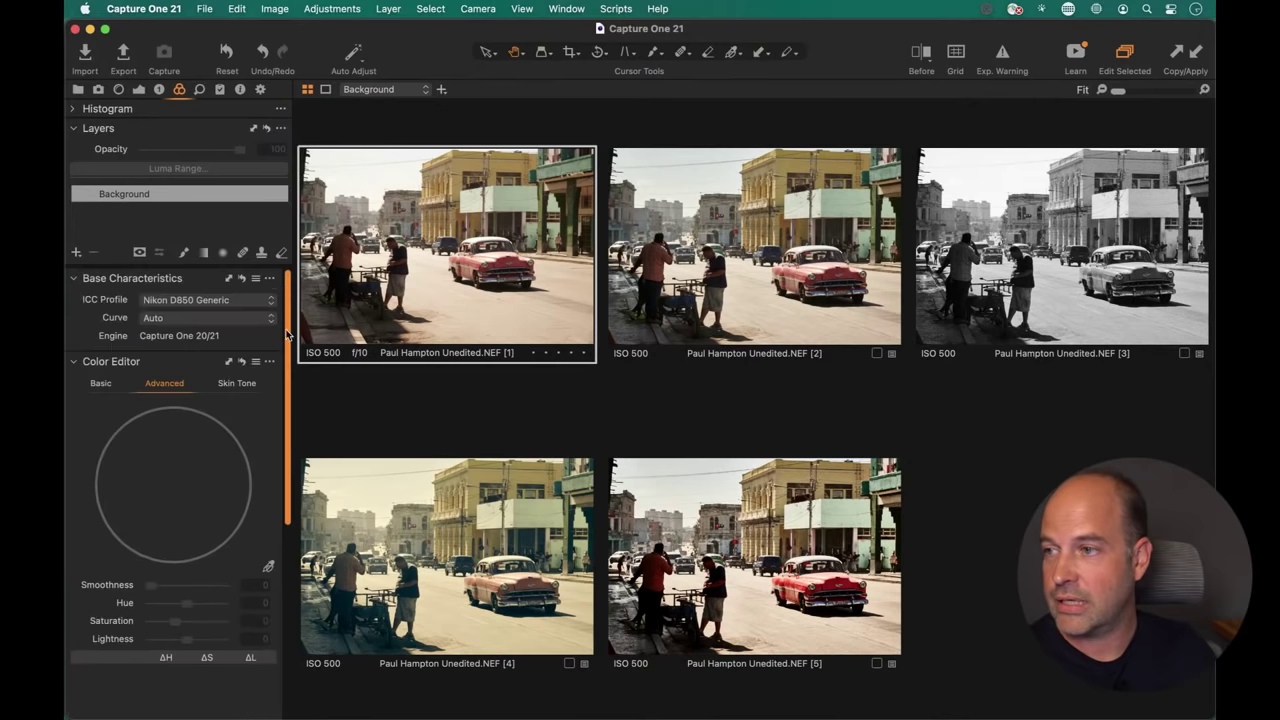
Pick the black-and-white variant 3 in the grid and bring the adjustment tools back beside it.
left_click(158, 91)
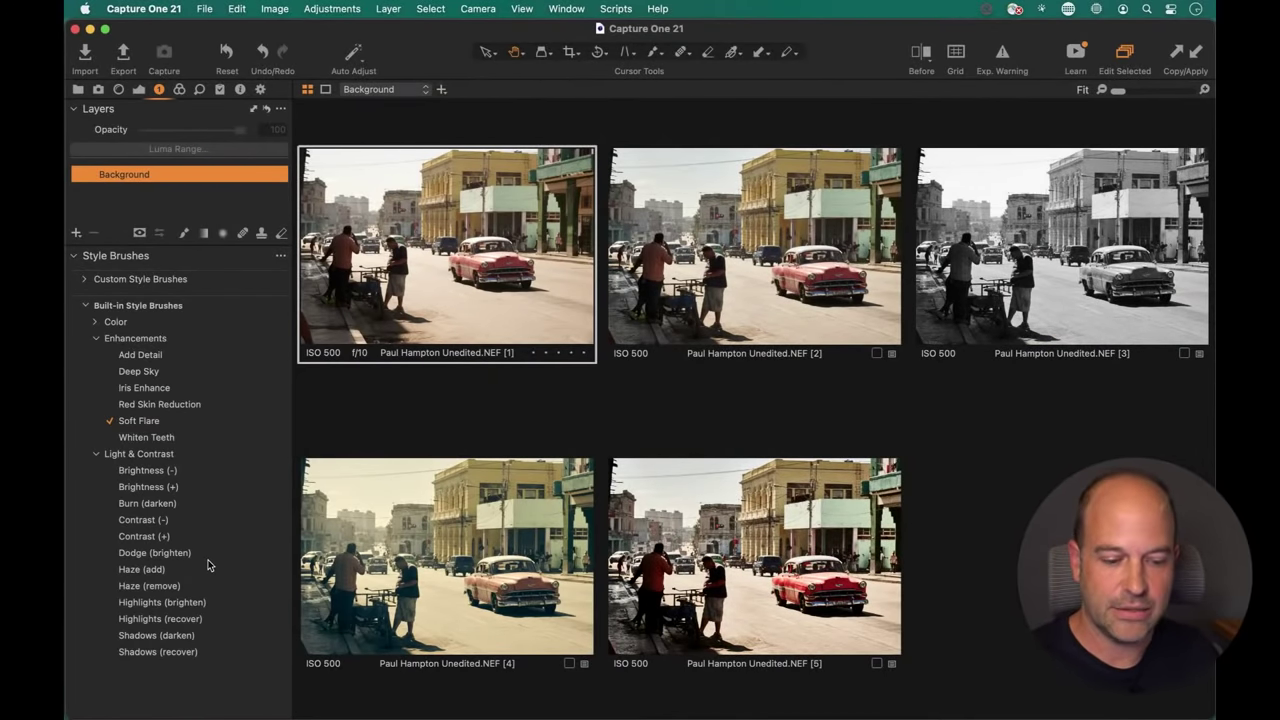
key("alt+super+t")
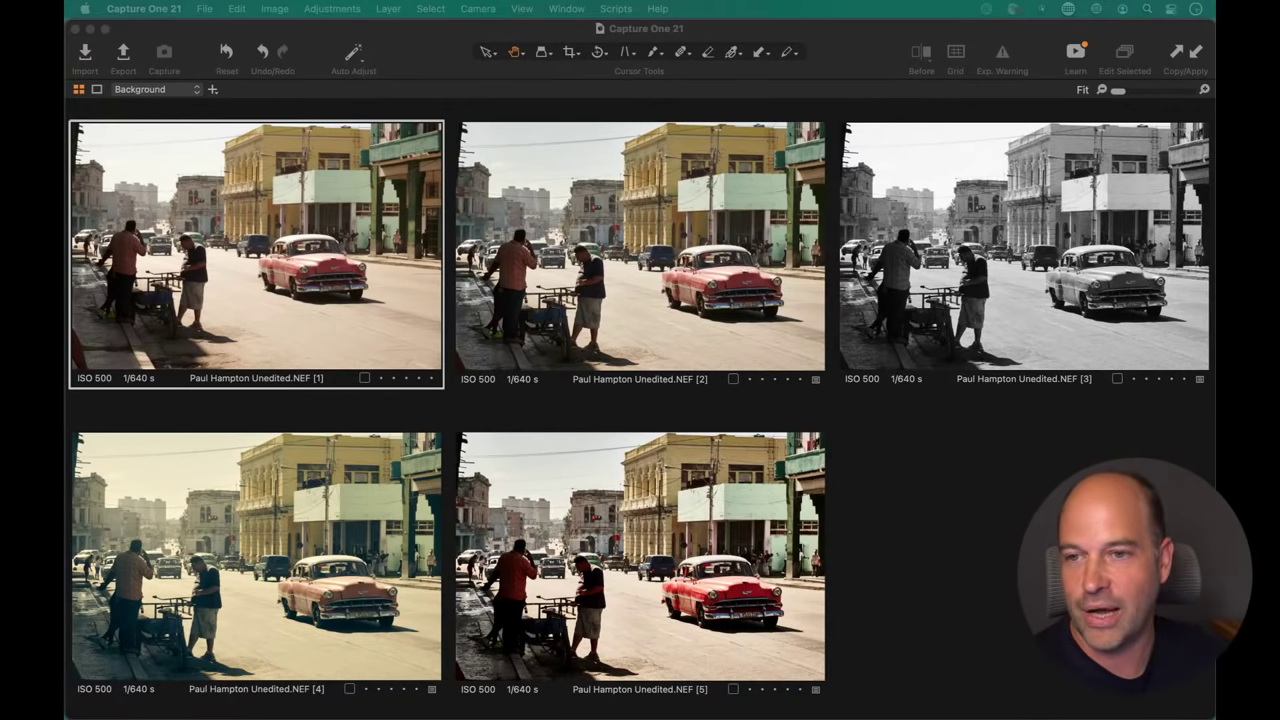
left_click(1014, 330)
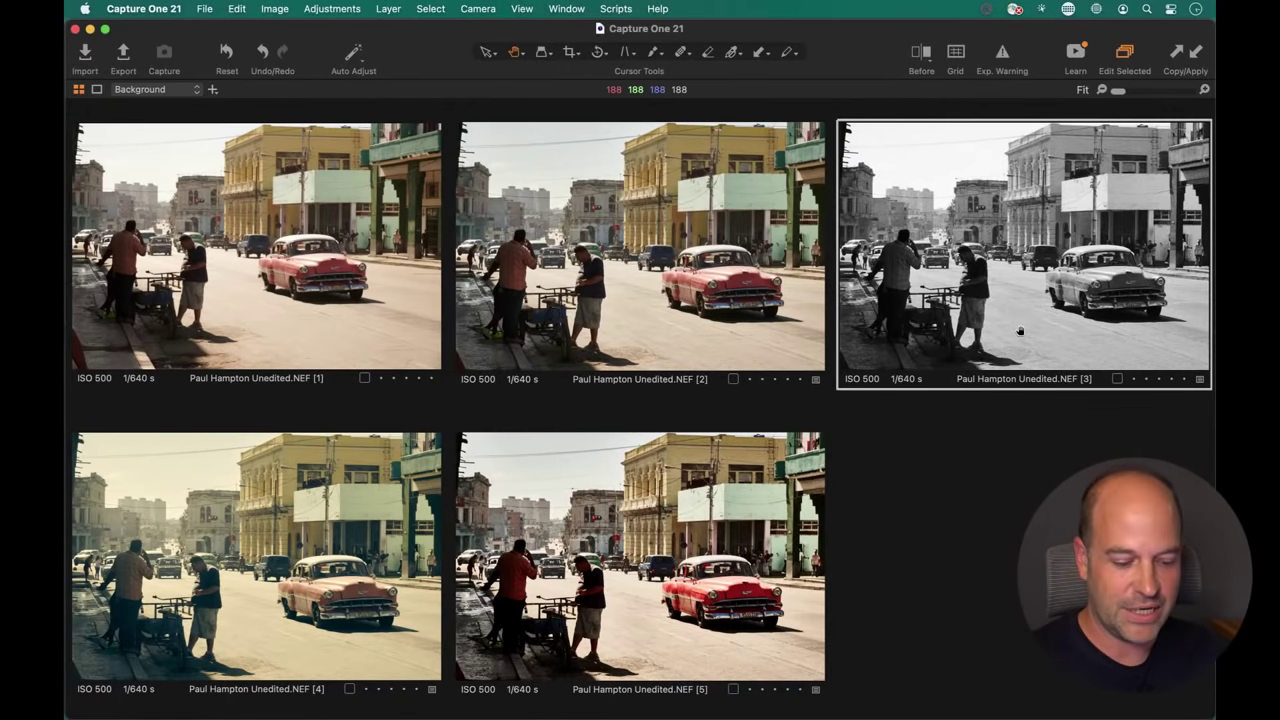
key("super+t")
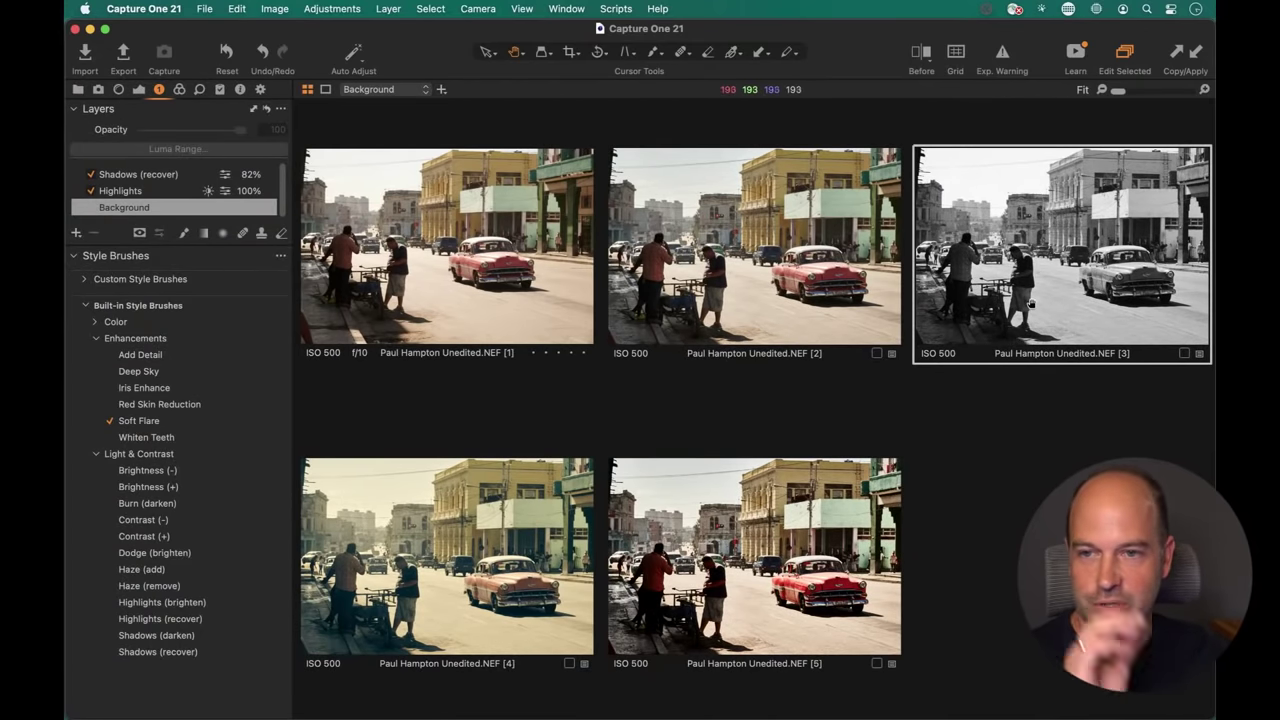
Warm variant 3's shadows, midtones and highlights toward orange with the Color Balance wheels.
left_click(180, 90)
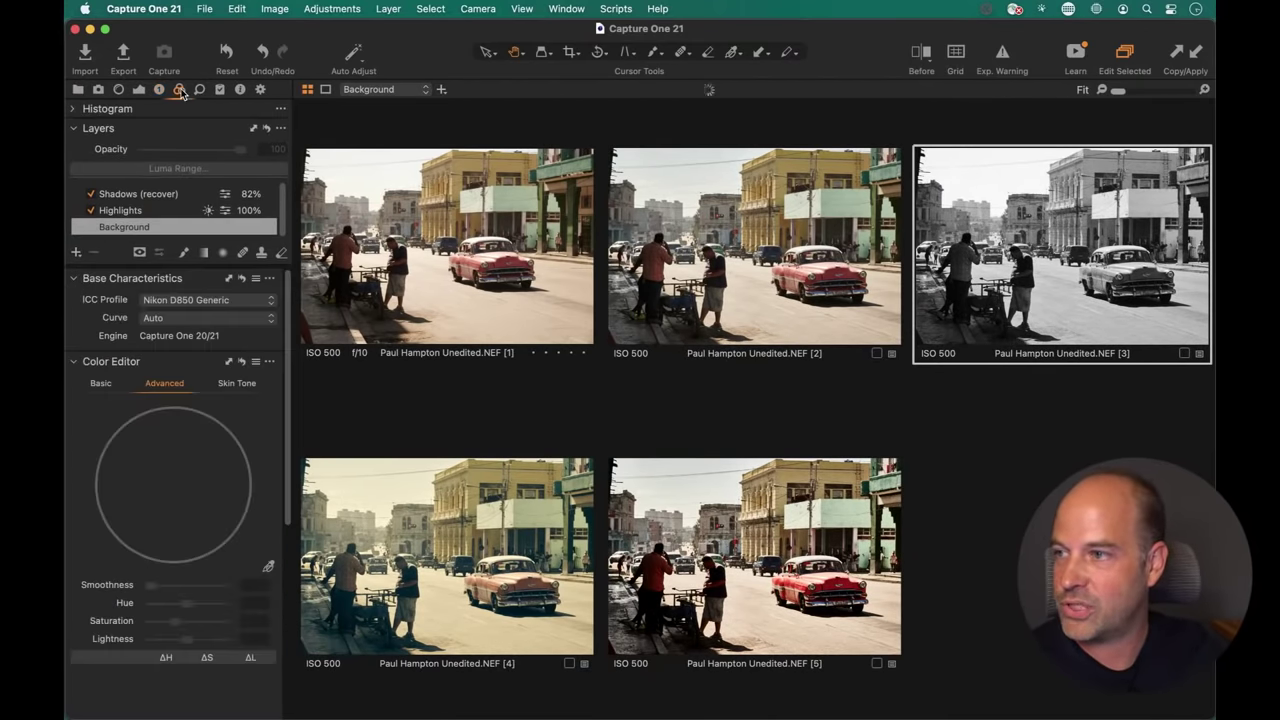
left_click(77, 363)
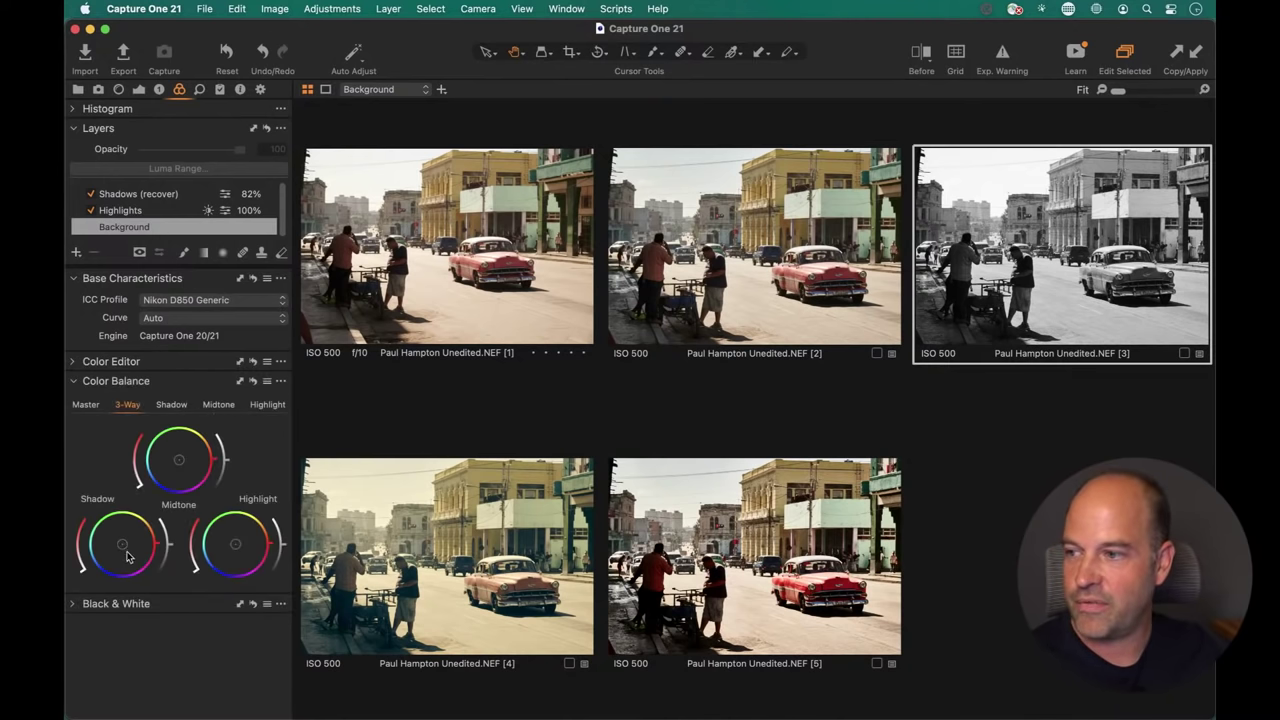
mouse_move(122, 548)
left_mouse_down()
mouse_move(158, 520)
mouse_move(116, 545)
mouse_move(133, 532)
mouse_move(118, 562)
mouse_move(129, 537)
left_mouse_up()
left_click_drag(184, 465, 187, 456)
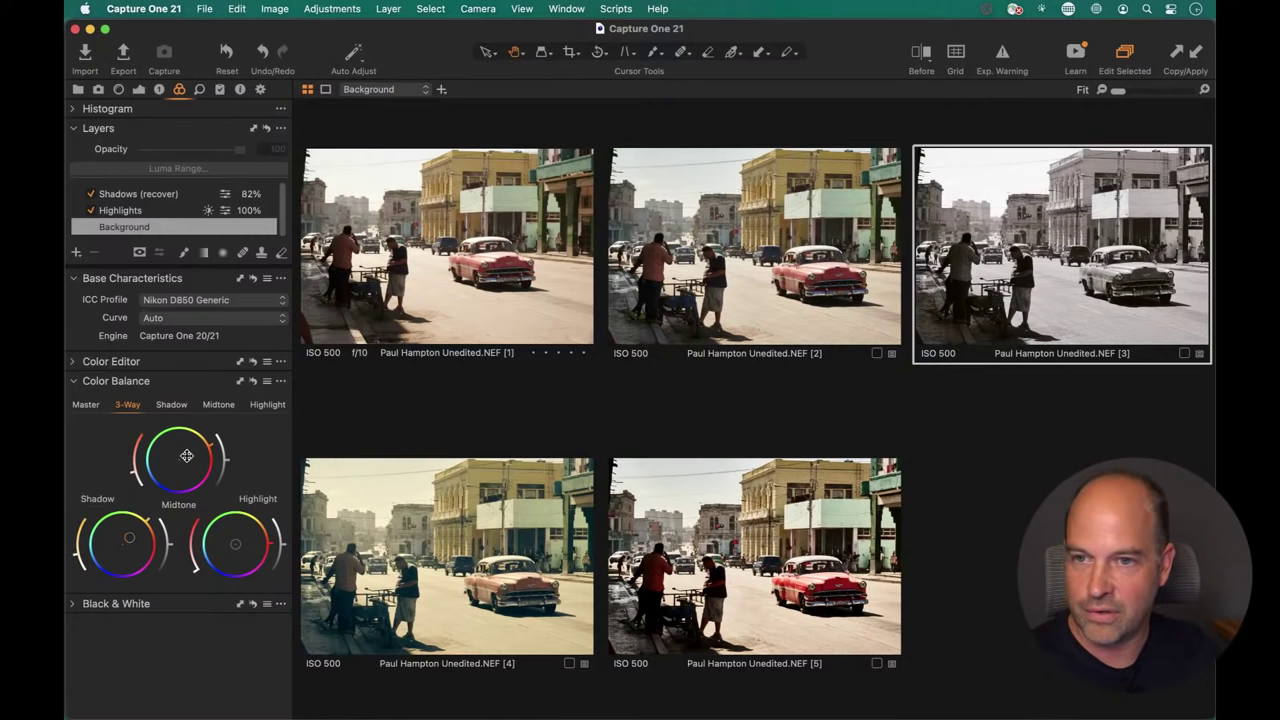
left_click_drag(244, 536, 245, 537)
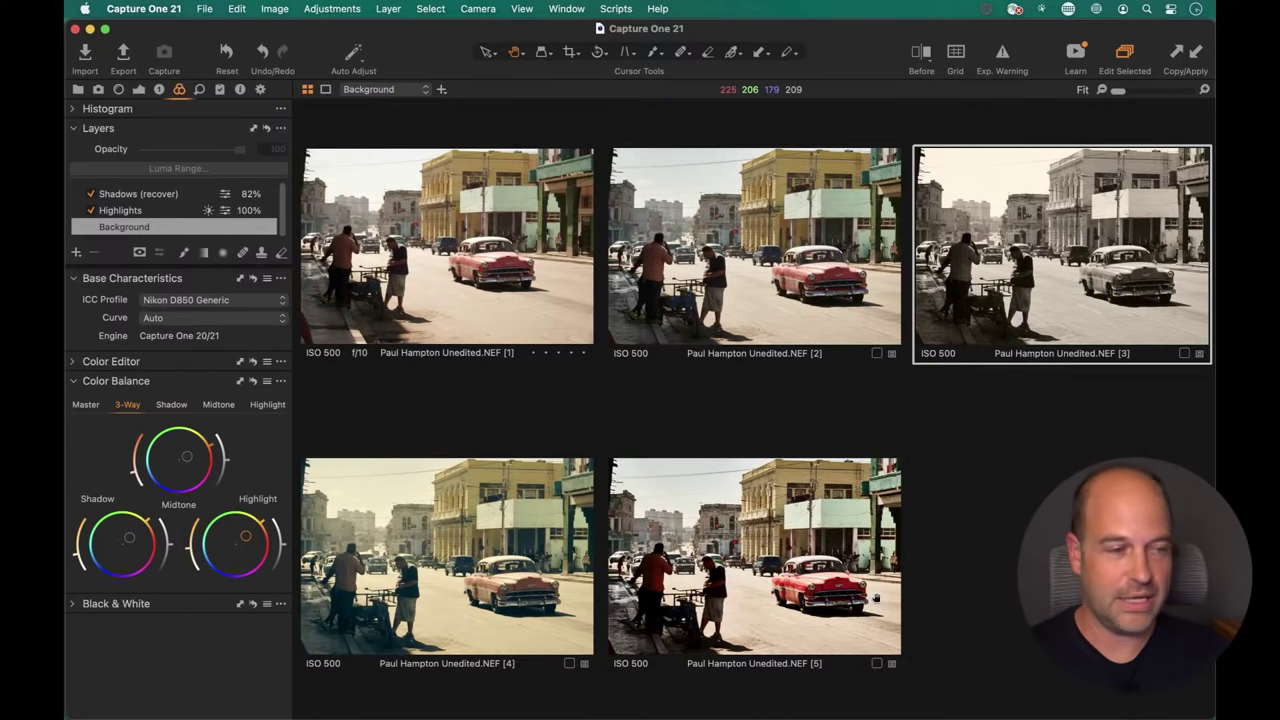
View variant 5 alone with the filmstrip hidden, then return to the five-variant grid.
left_click(760, 554)
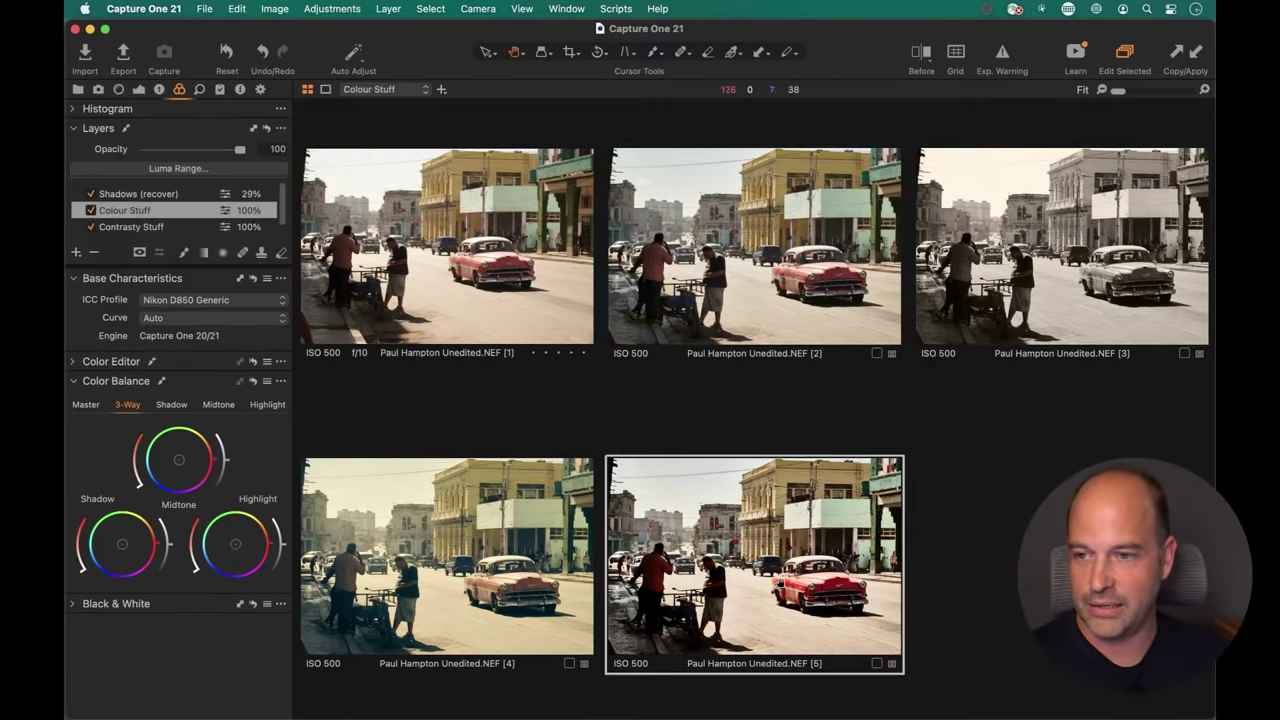
key("alt+super+v")
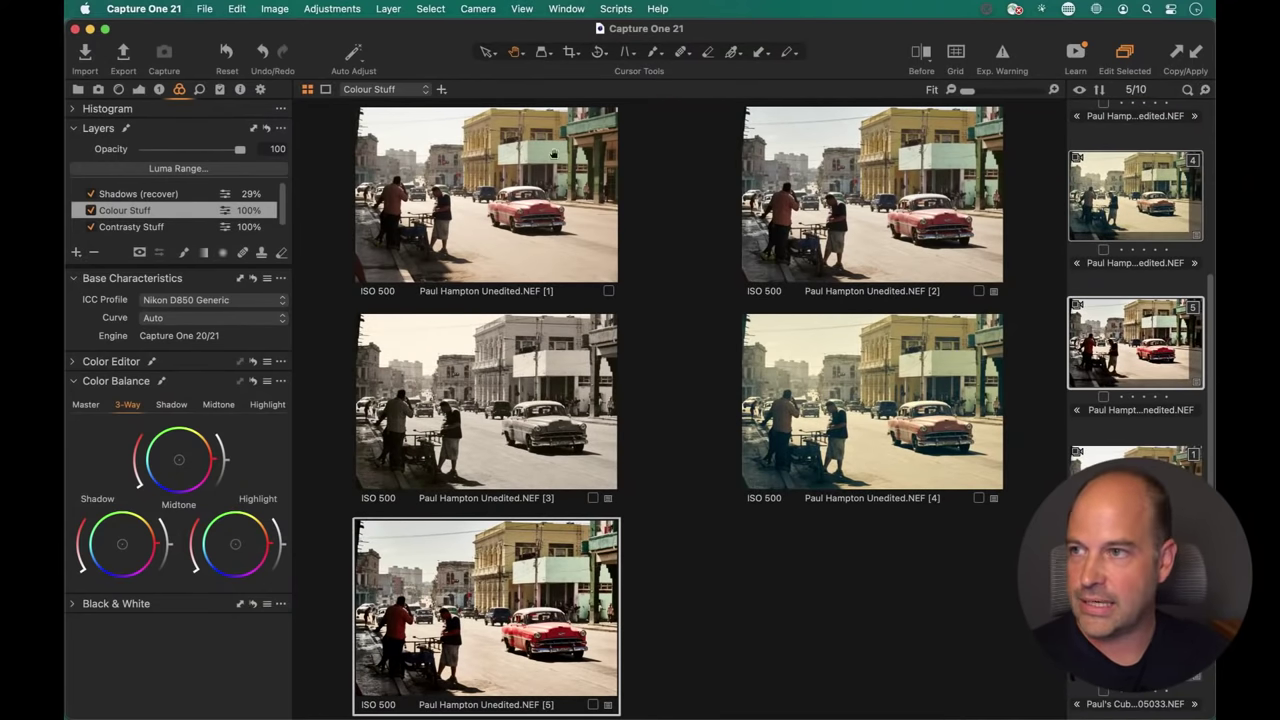
left_click(307, 89)
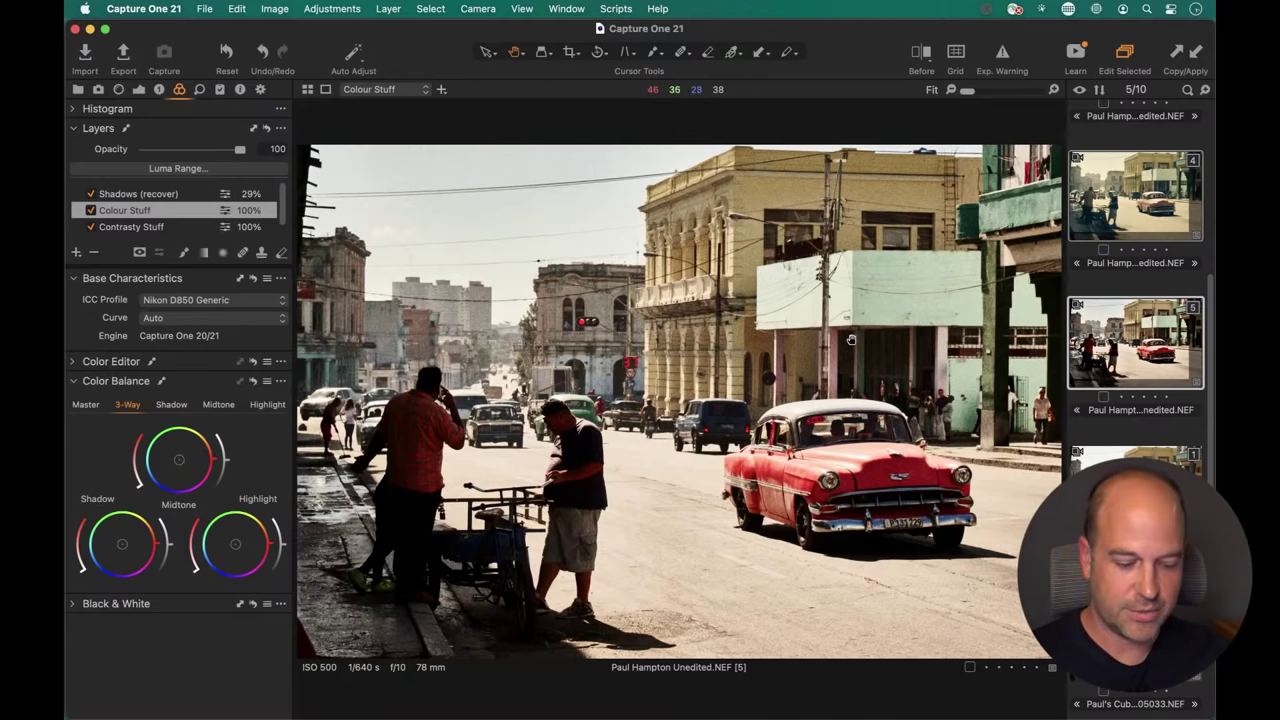
key("super+b")
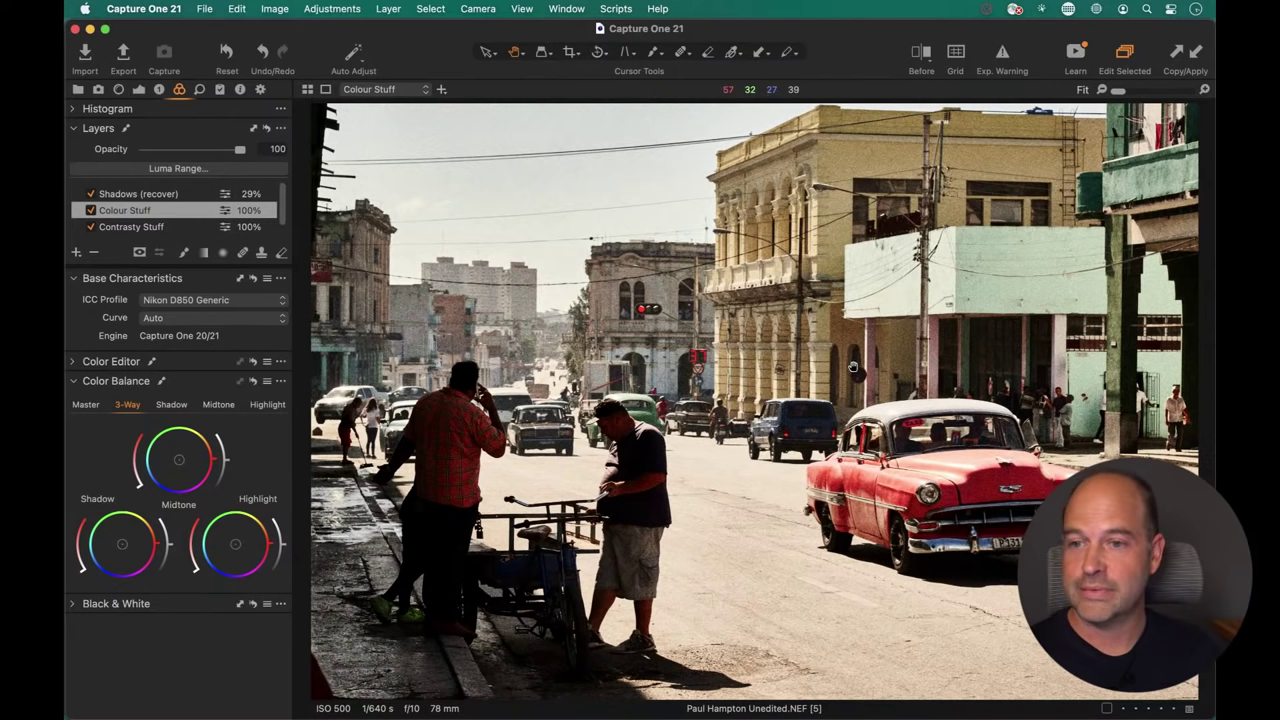
left_click(308, 90)
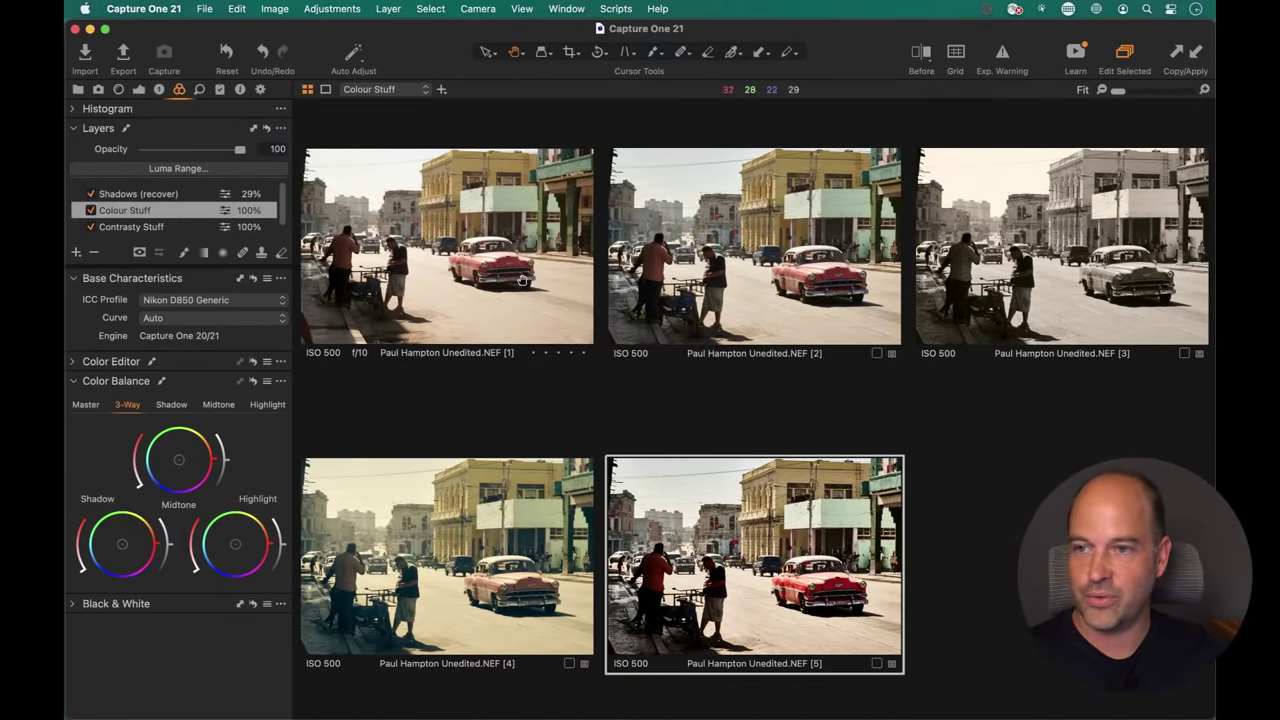
View variant 4 alone, then return to the grid and end on variant 5 in single view.
left_click(648, 311)
left_click(450, 520)
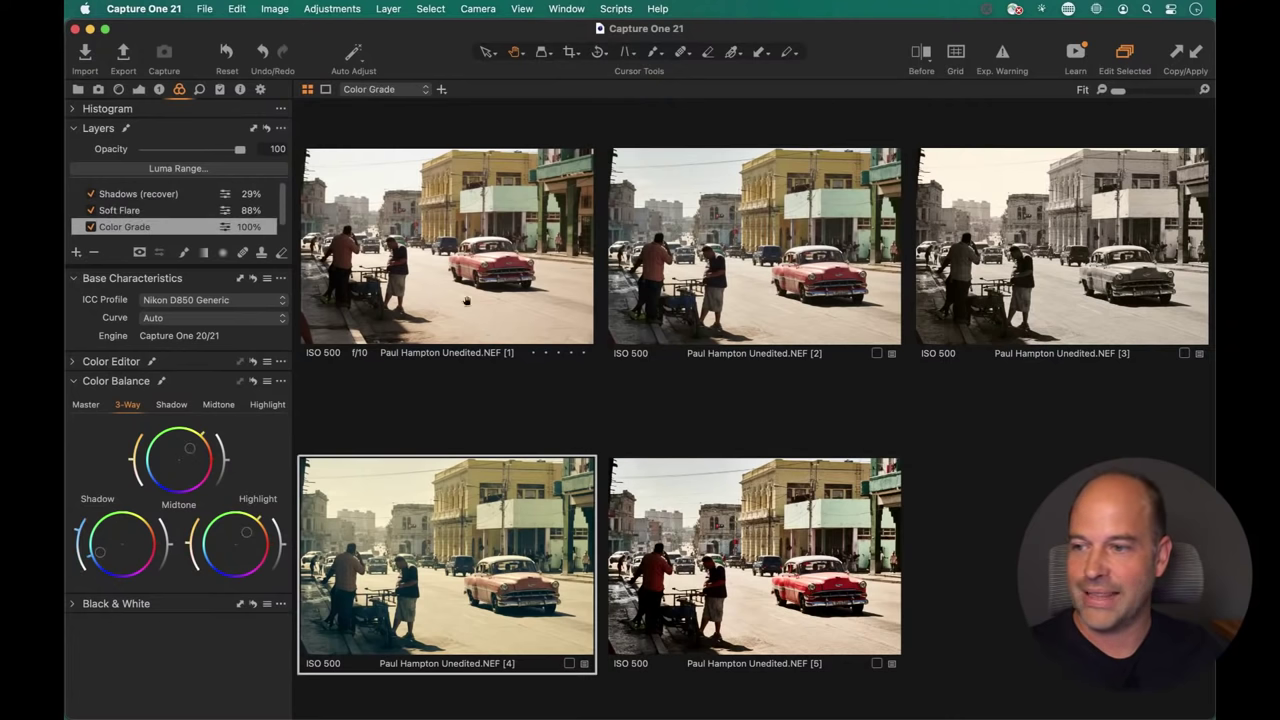
left_click(310, 90)
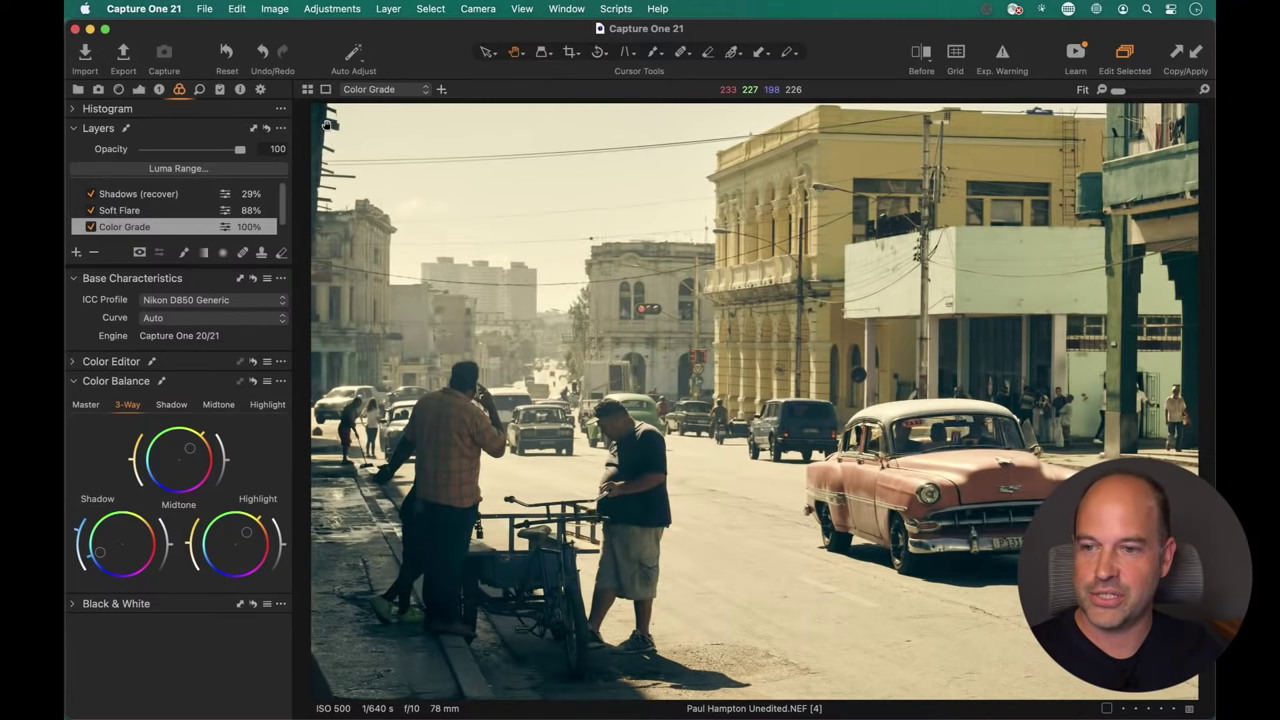
left_click(308, 90)
key("Right")
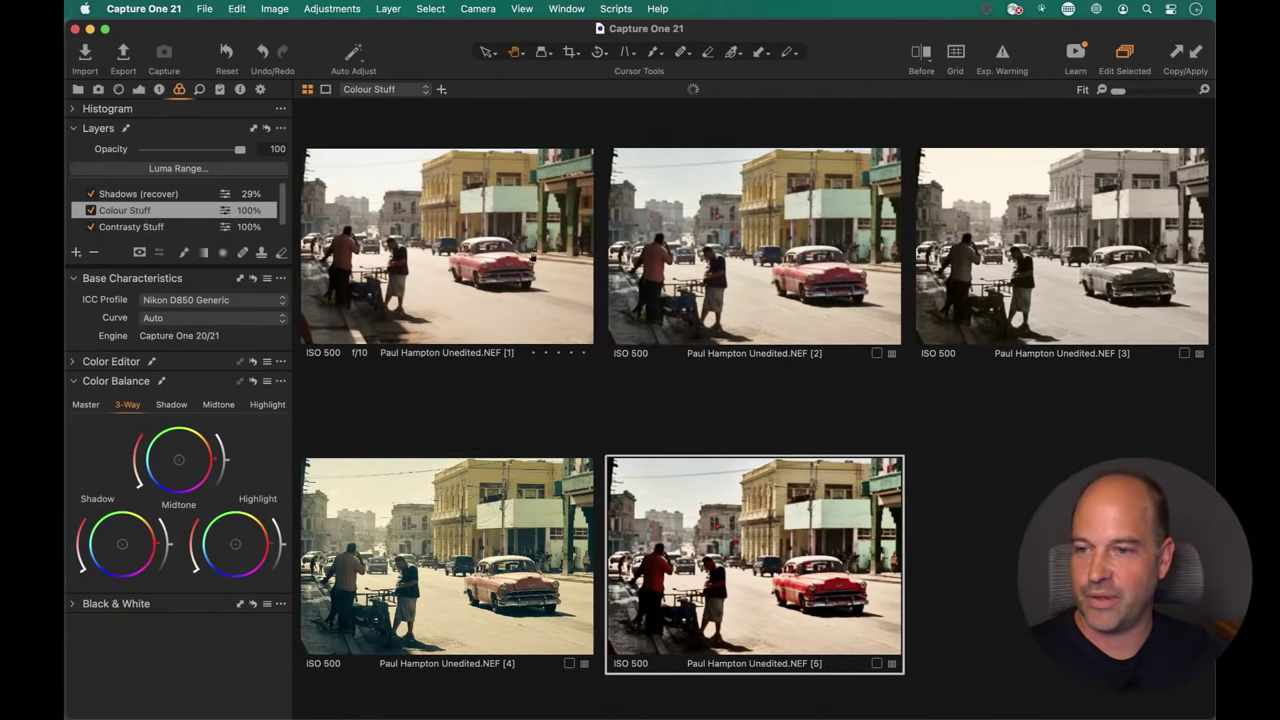
left_click(308, 90)
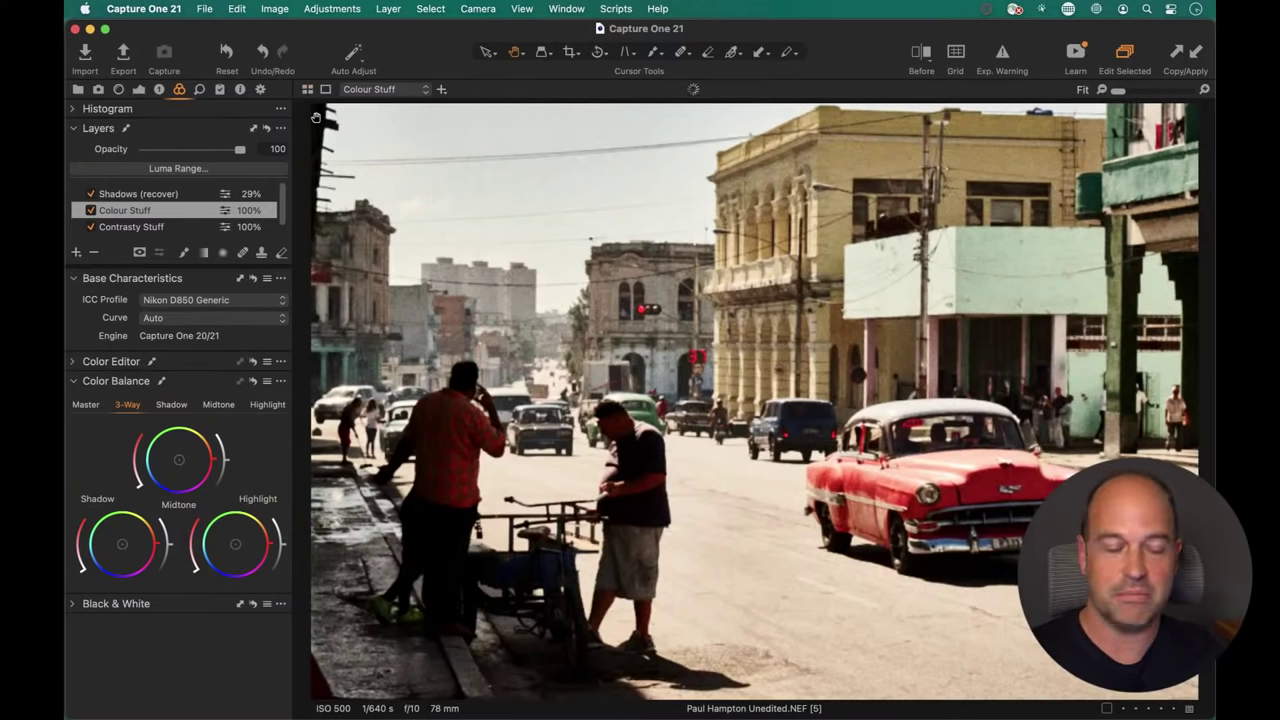